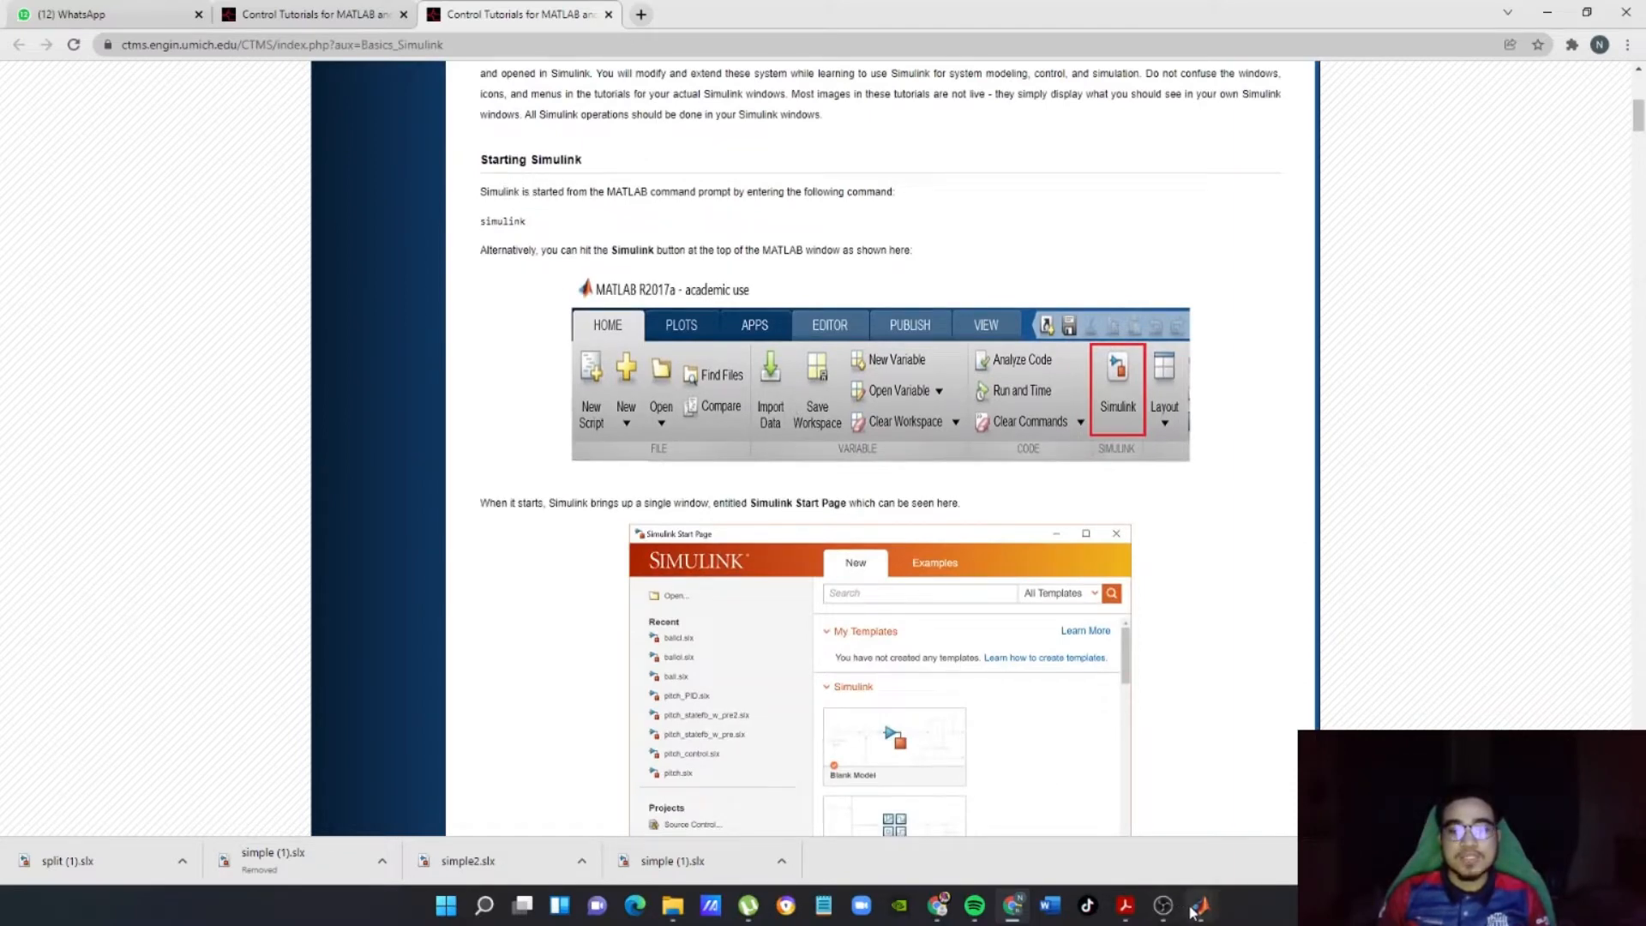
# - Switch to MATLAB and open the Simulink Start Page
pyautogui.moveTo(1194, 913)
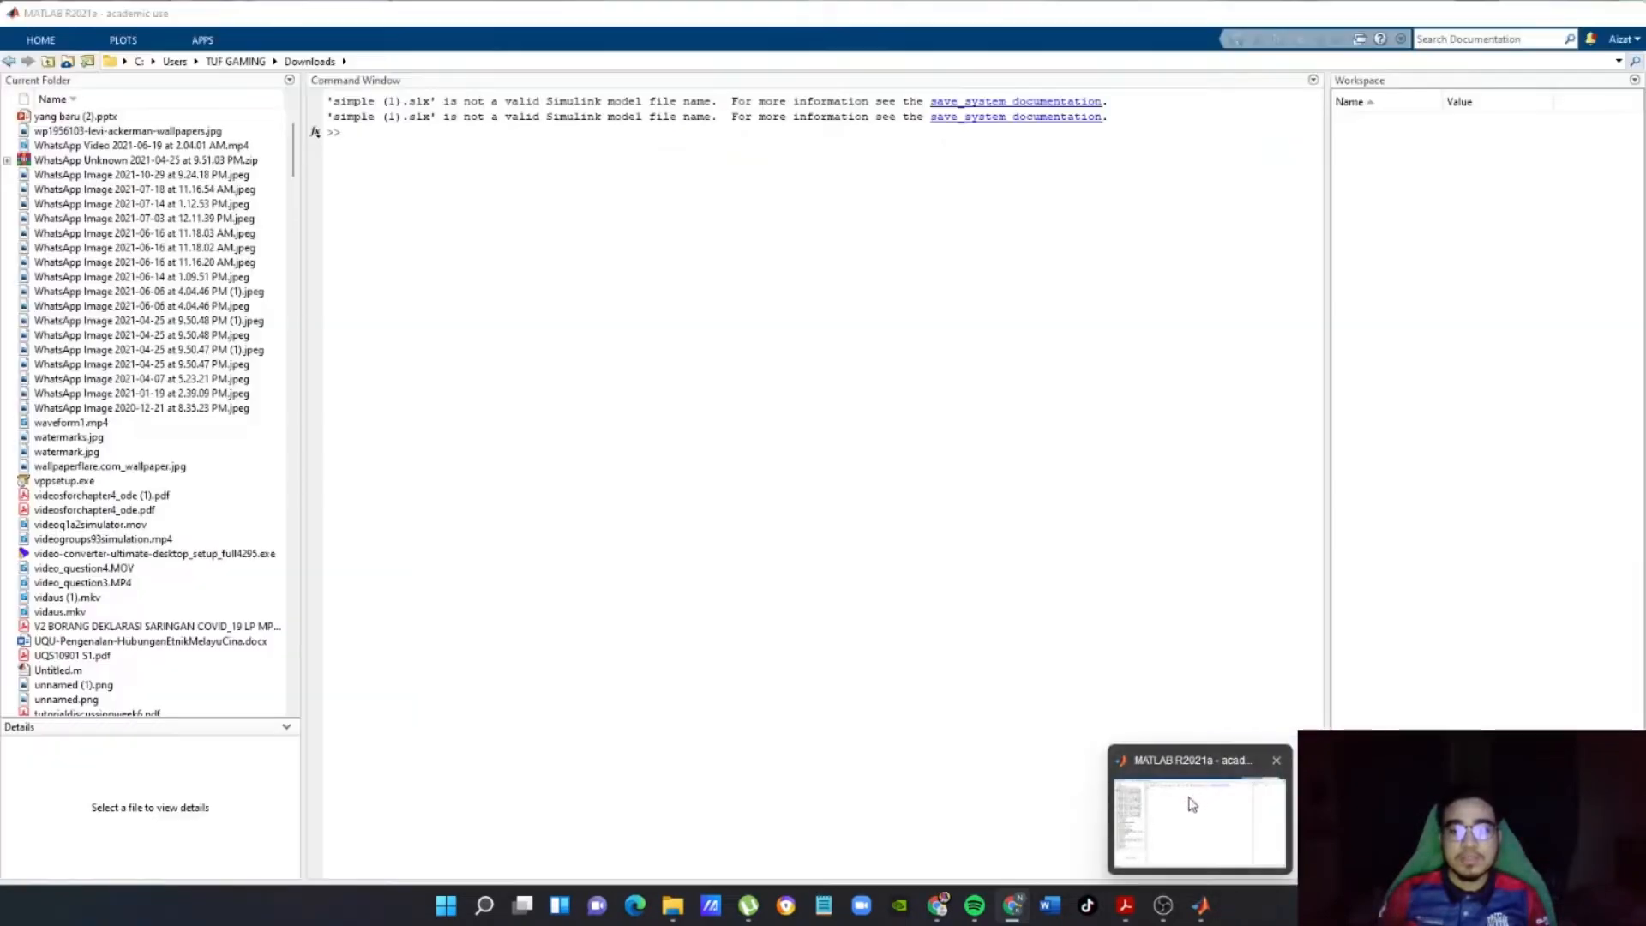
pyautogui.click(1212, 793)
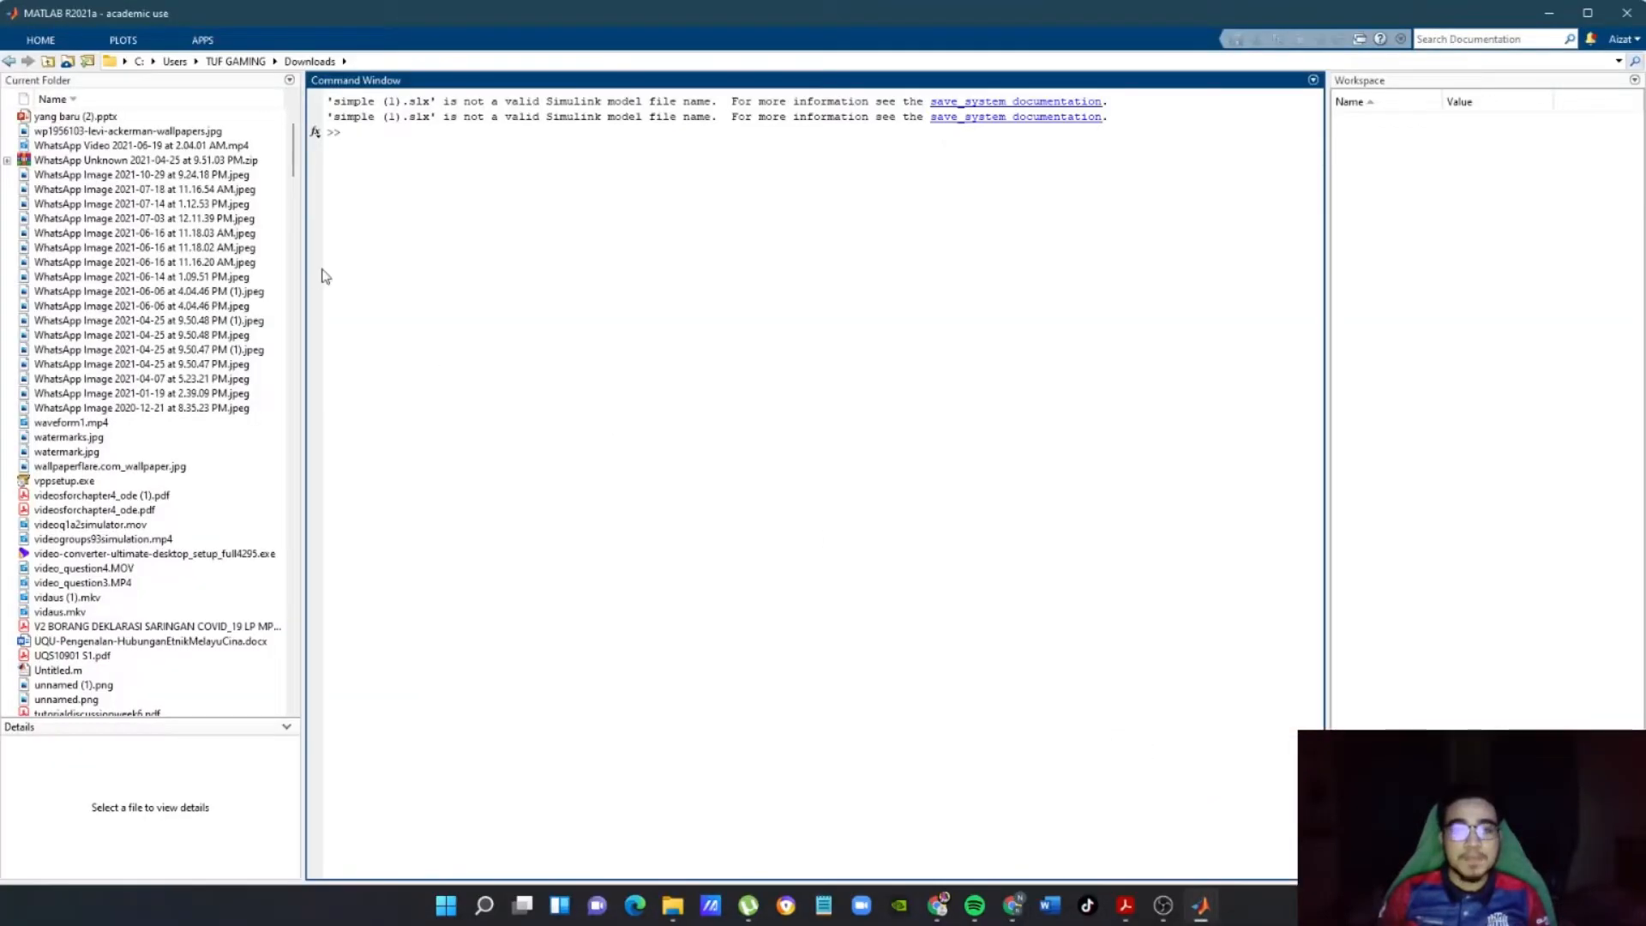
pyautogui.click(50, 39)
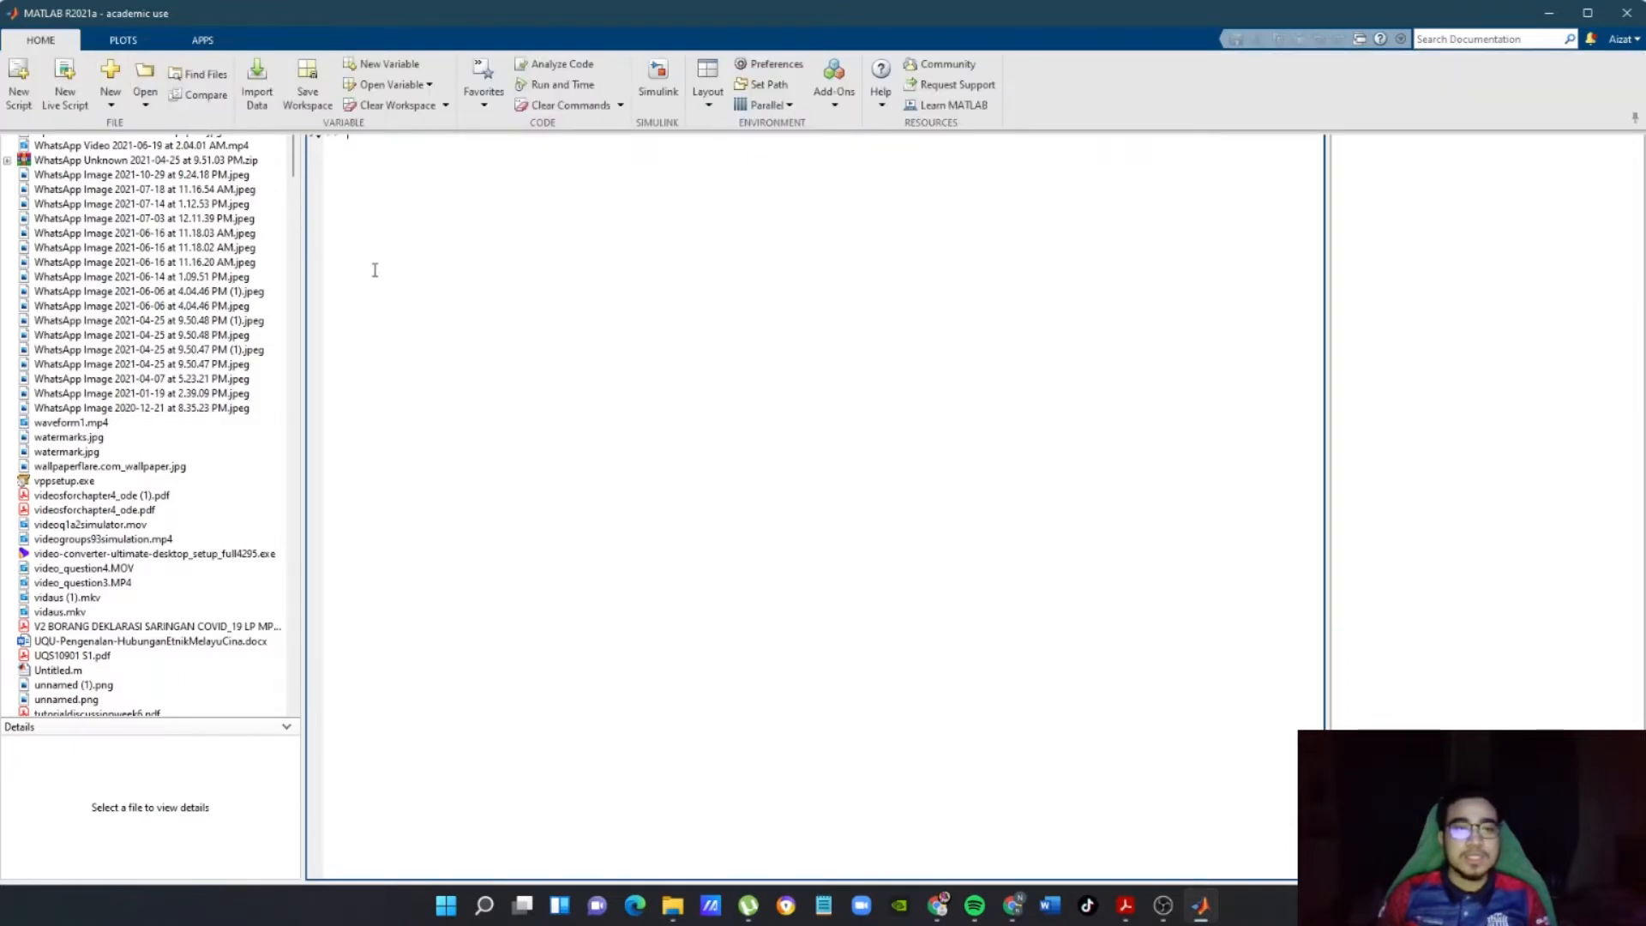
pyautogui.click(658, 86)
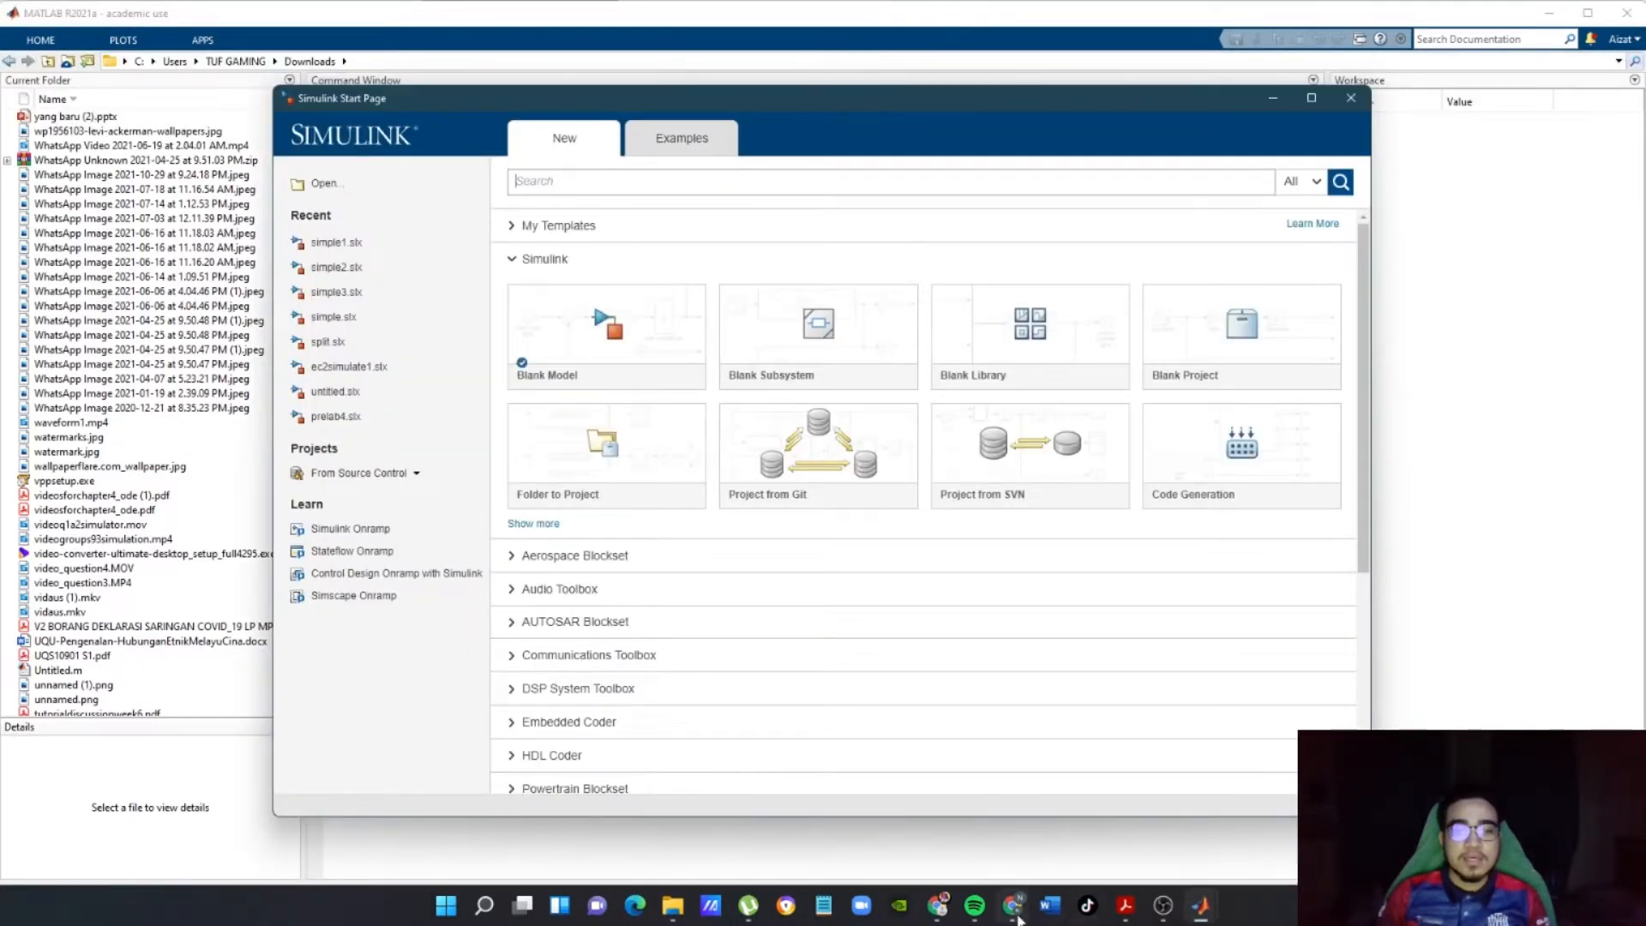
# - Check the Starting Simulink section of the browser tutorial and create a blank model from the Simulink Start Page
pyautogui.moveTo(1017, 919)
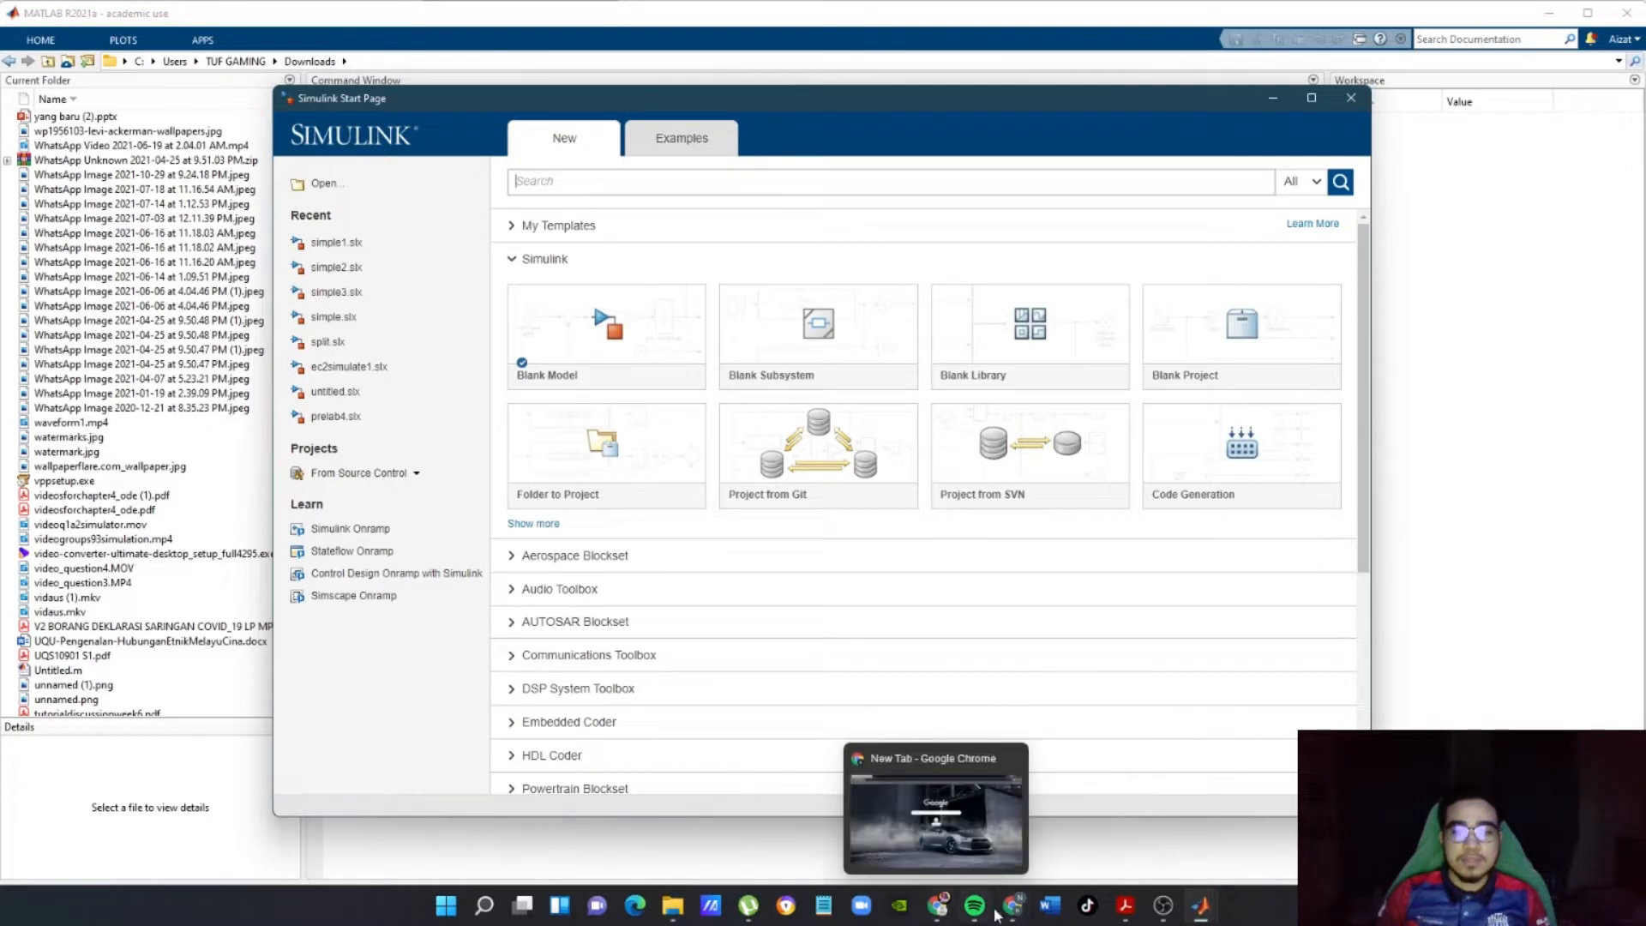
pyautogui.click(1014, 911)
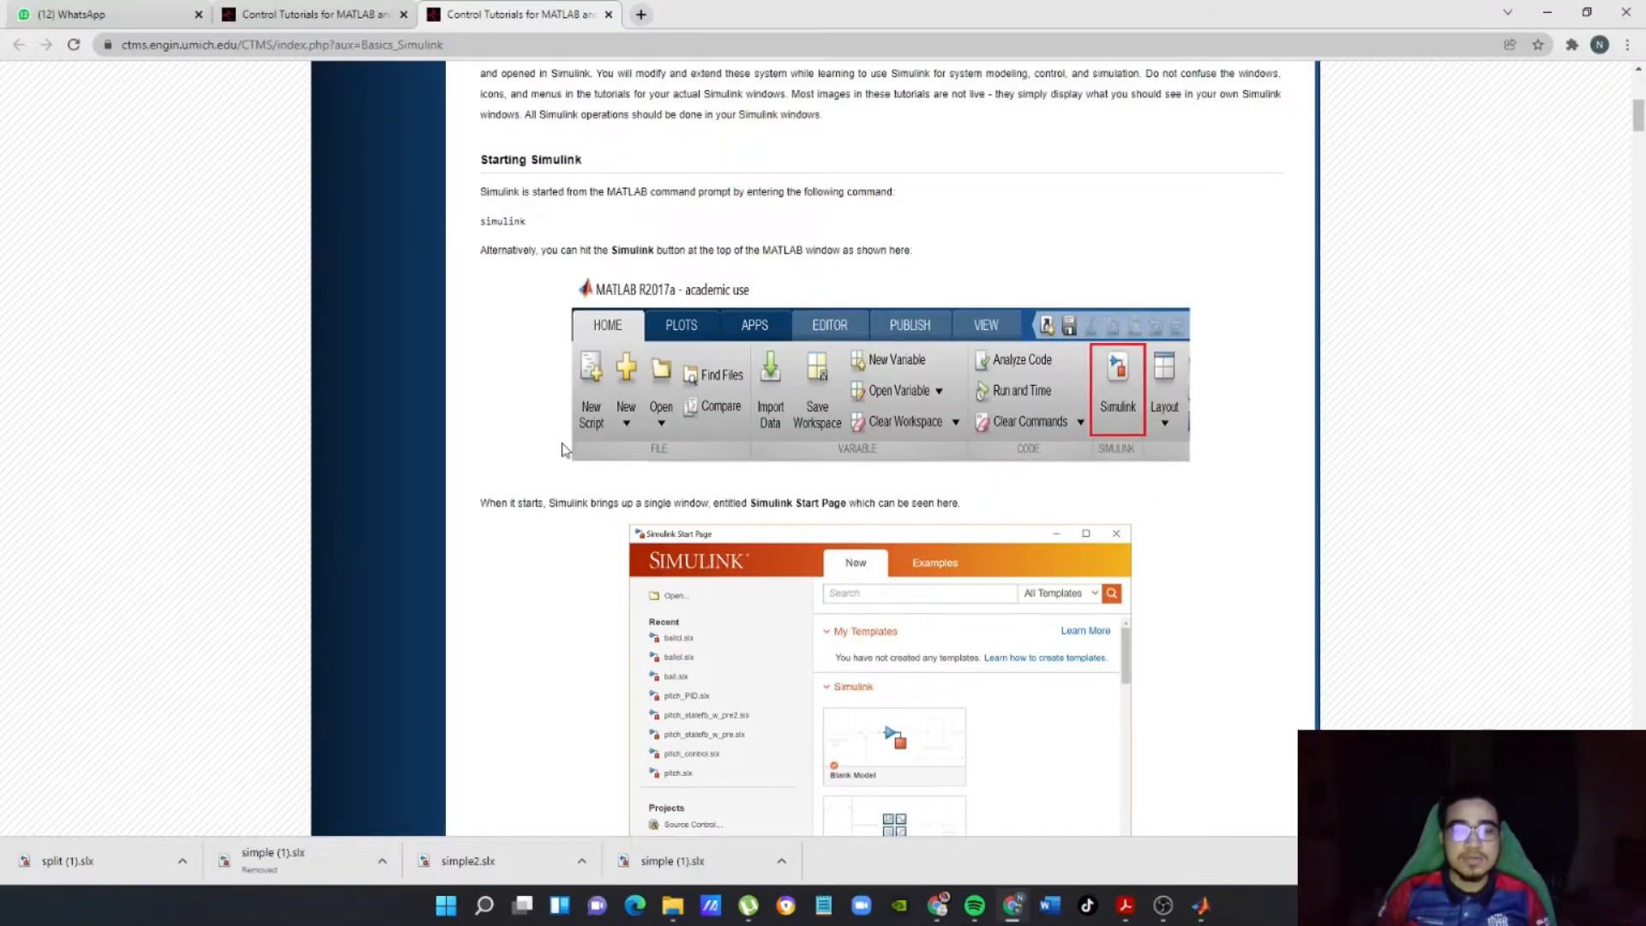
pyautogui.scroll(-1, 571, 498)
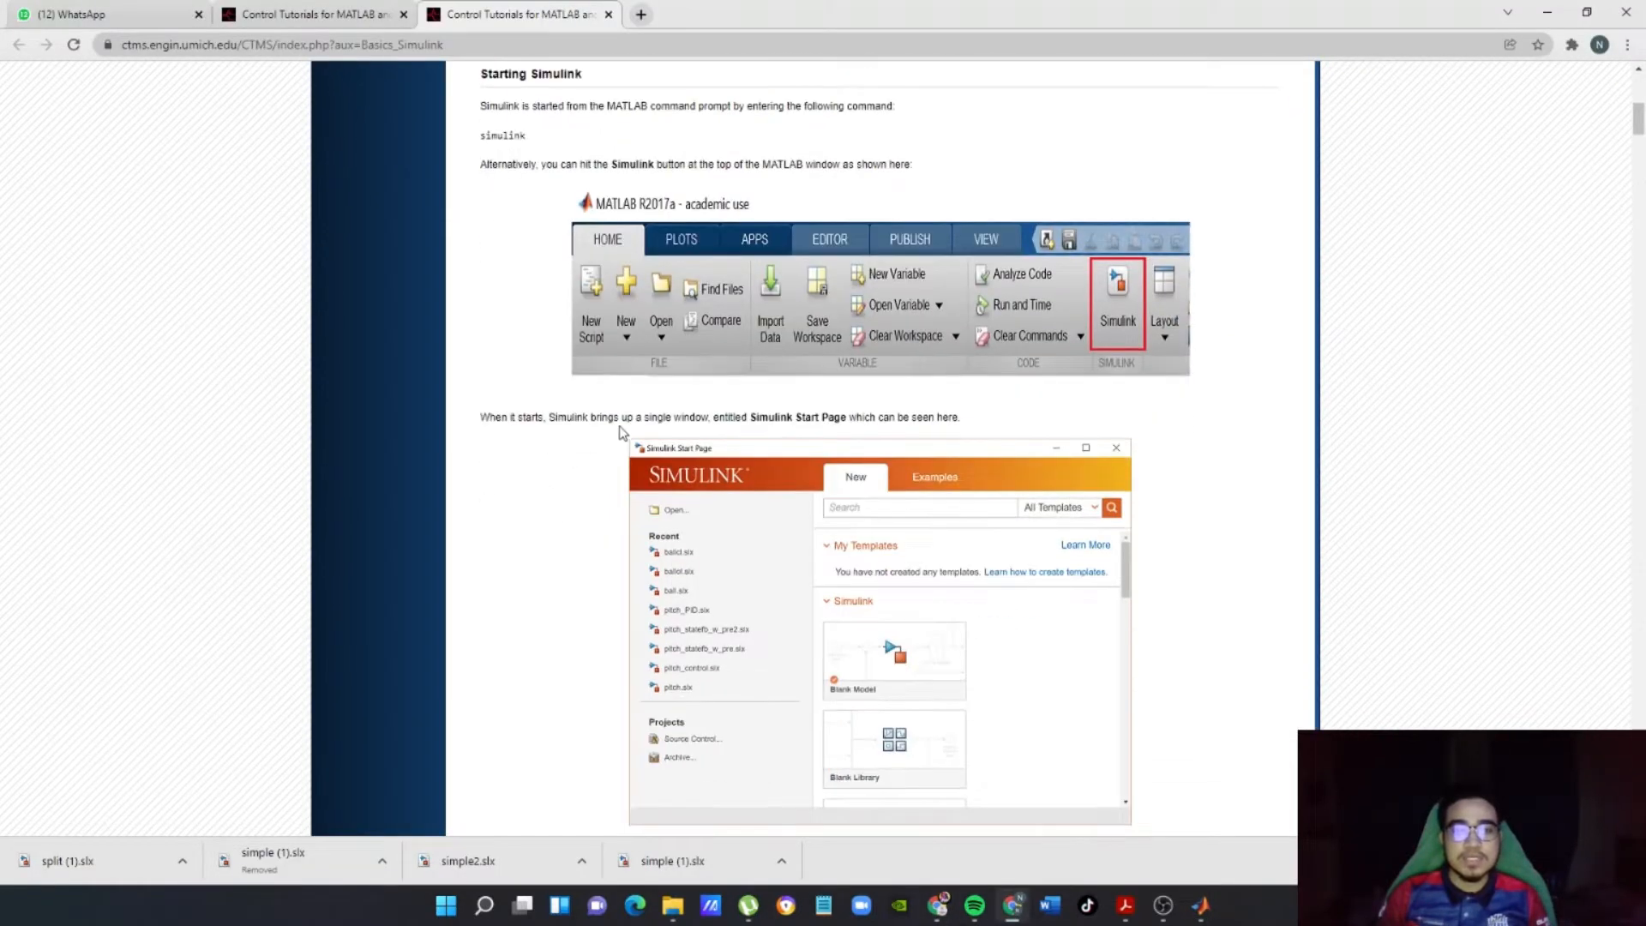
pyautogui.scroll(-2, 574, 516)
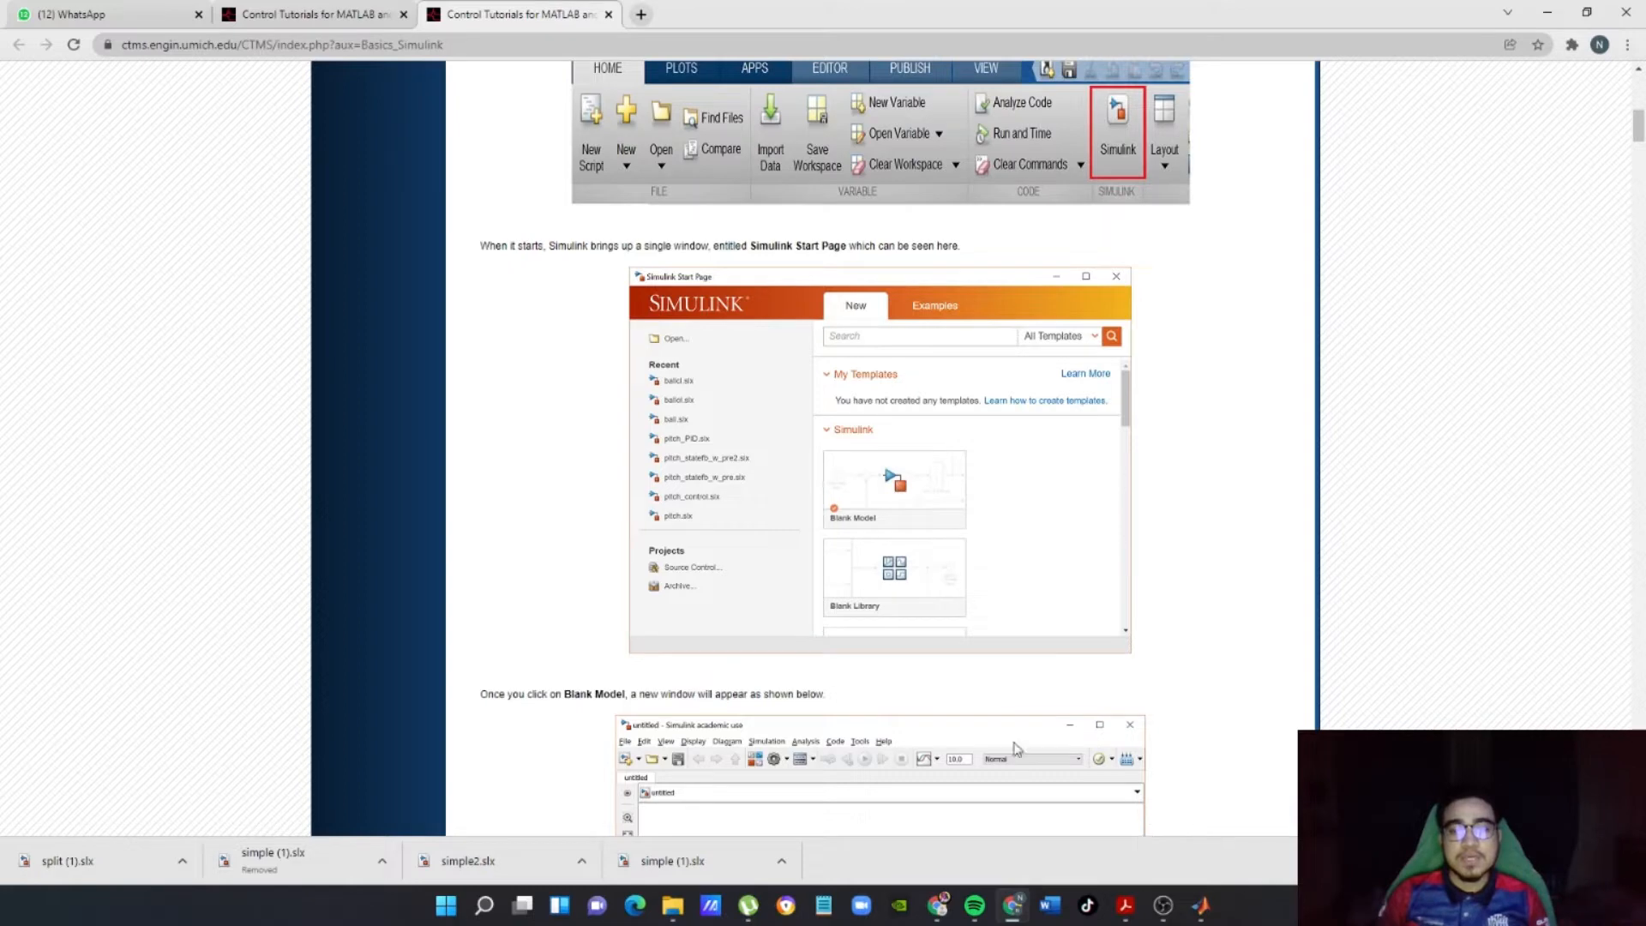
pyautogui.moveTo(1201, 911)
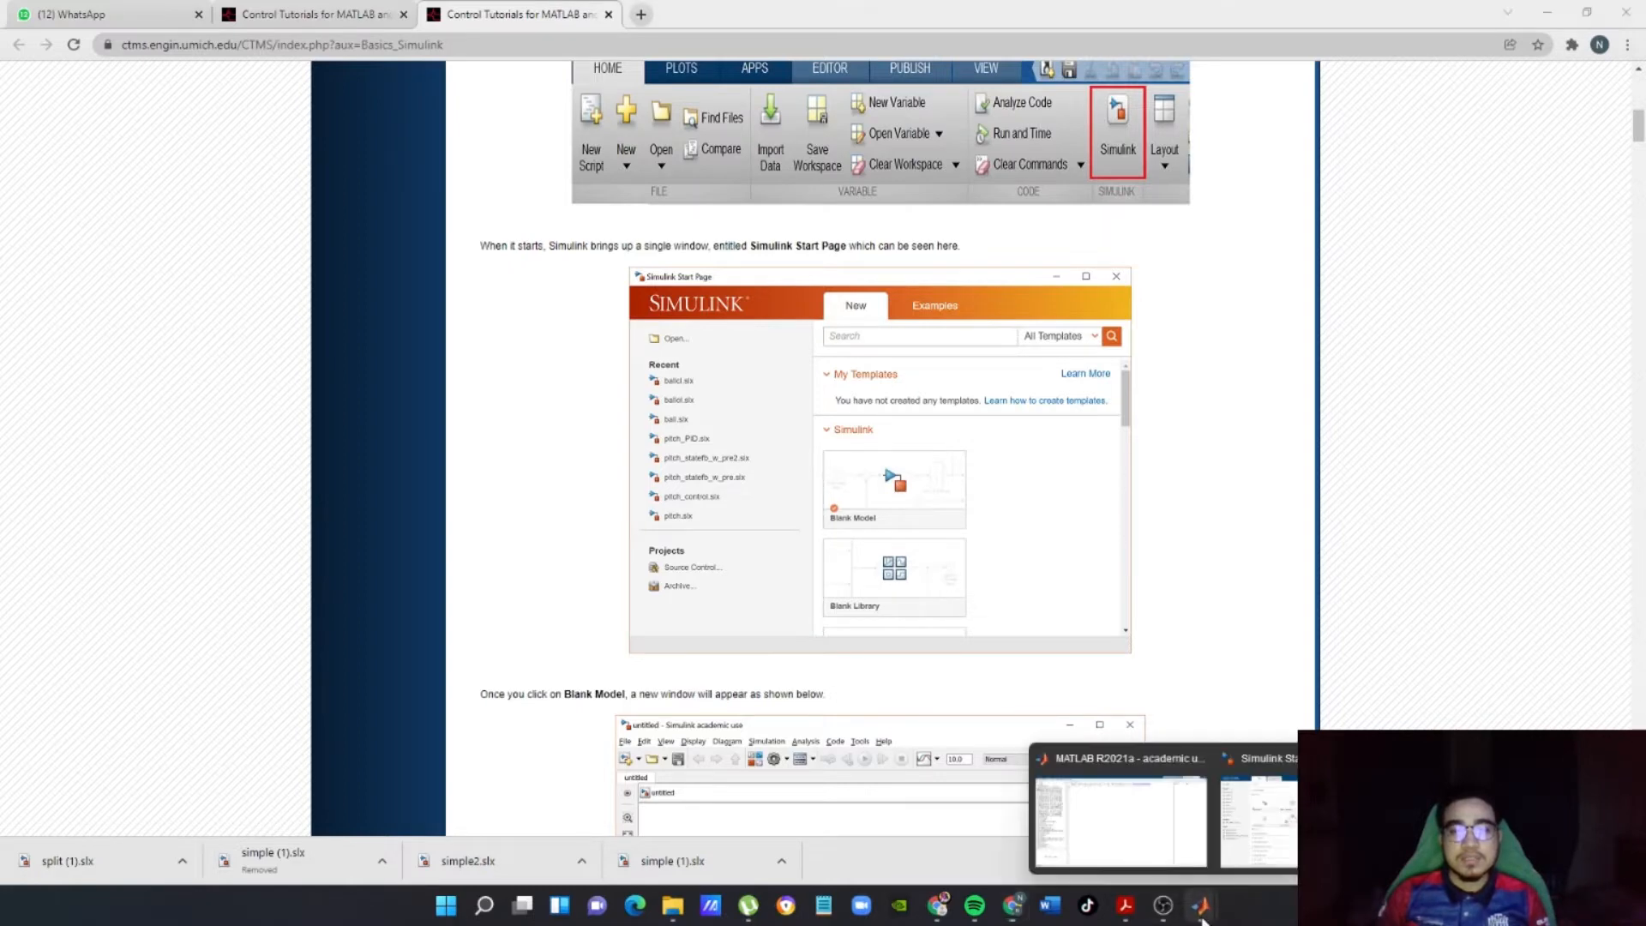
pyautogui.click(1253, 853)
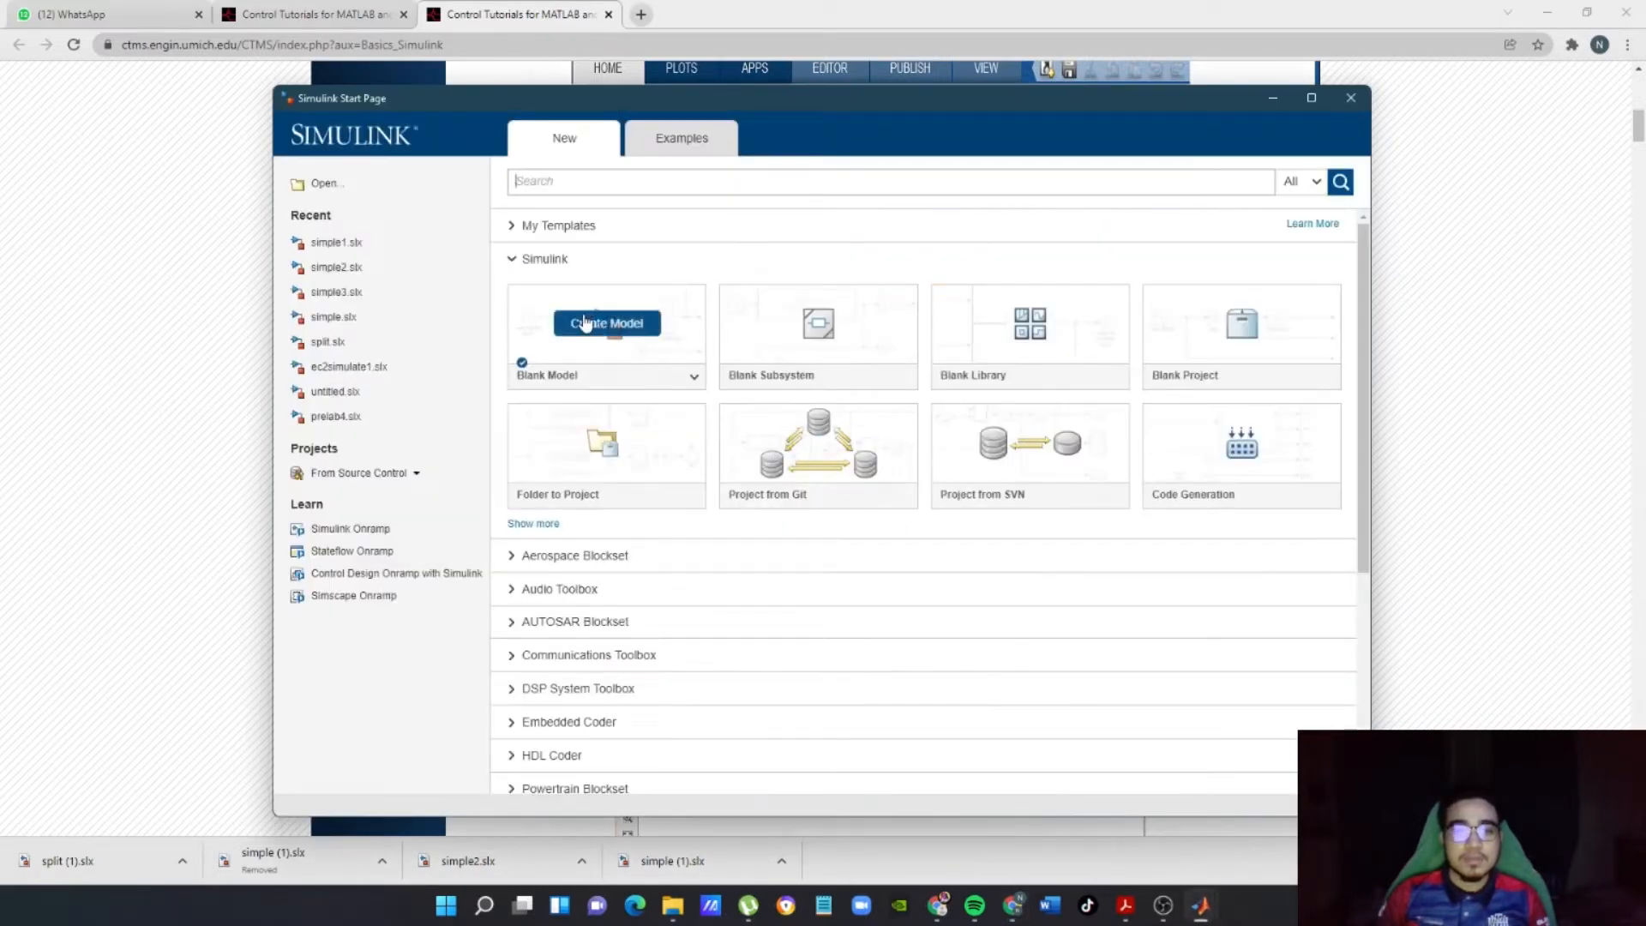
pyautogui.click(607, 324)
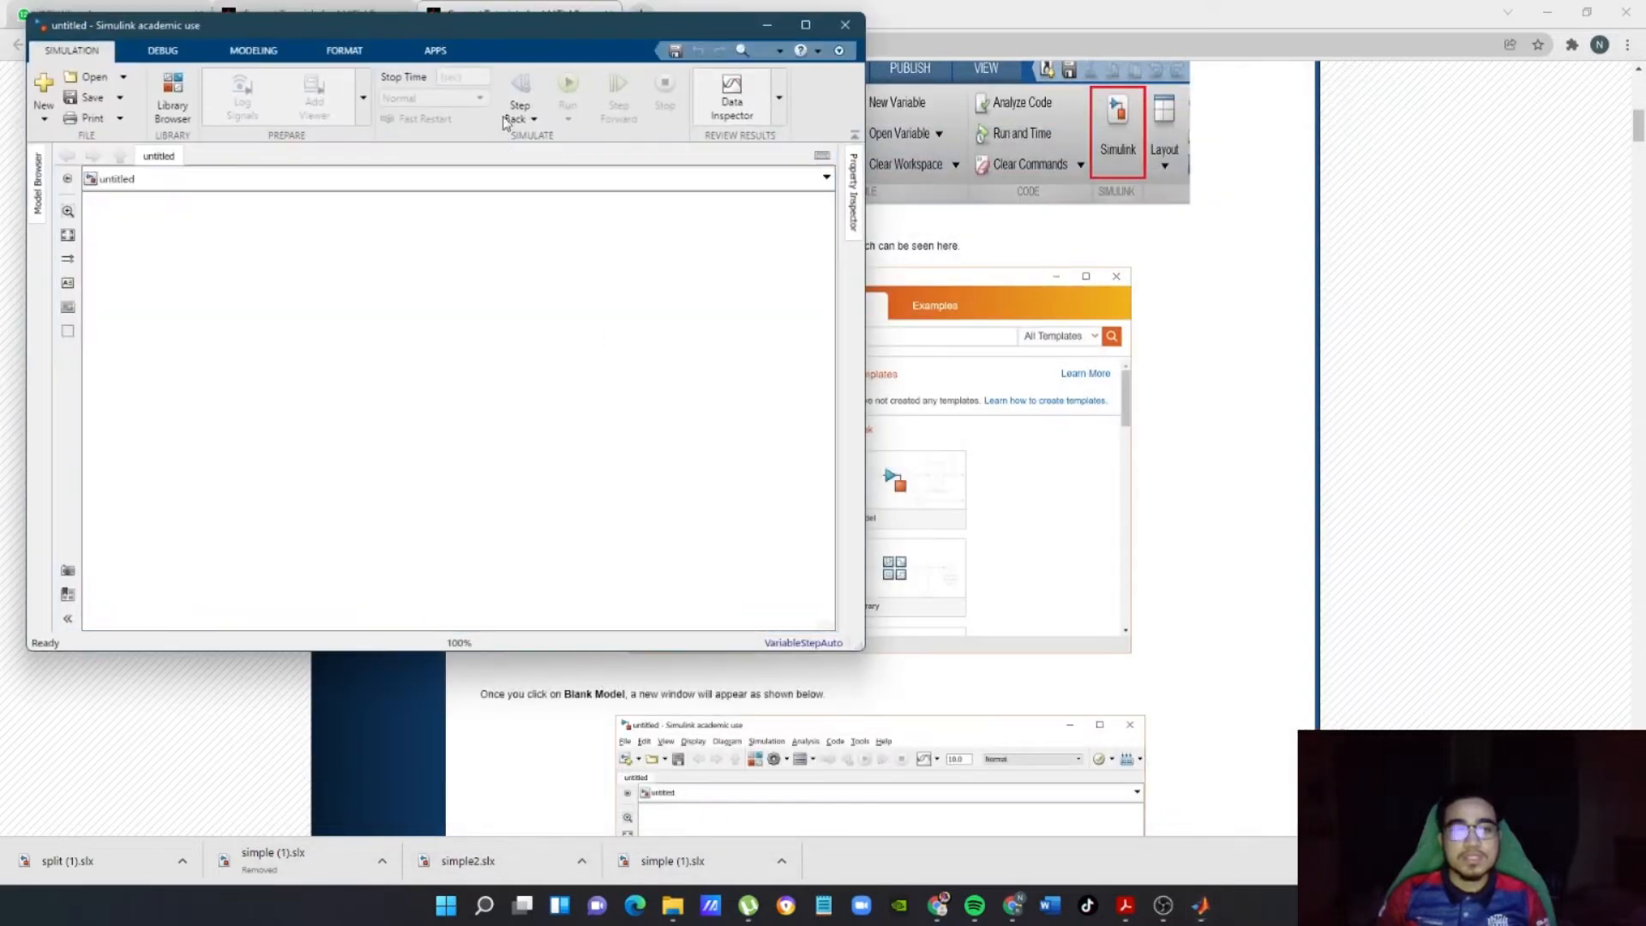
# - Move the untitled model window clear of the tutorial text and read on through the Model Files section
pyautogui.moveTo(490, 21); pyautogui.dragTo(989, 150)
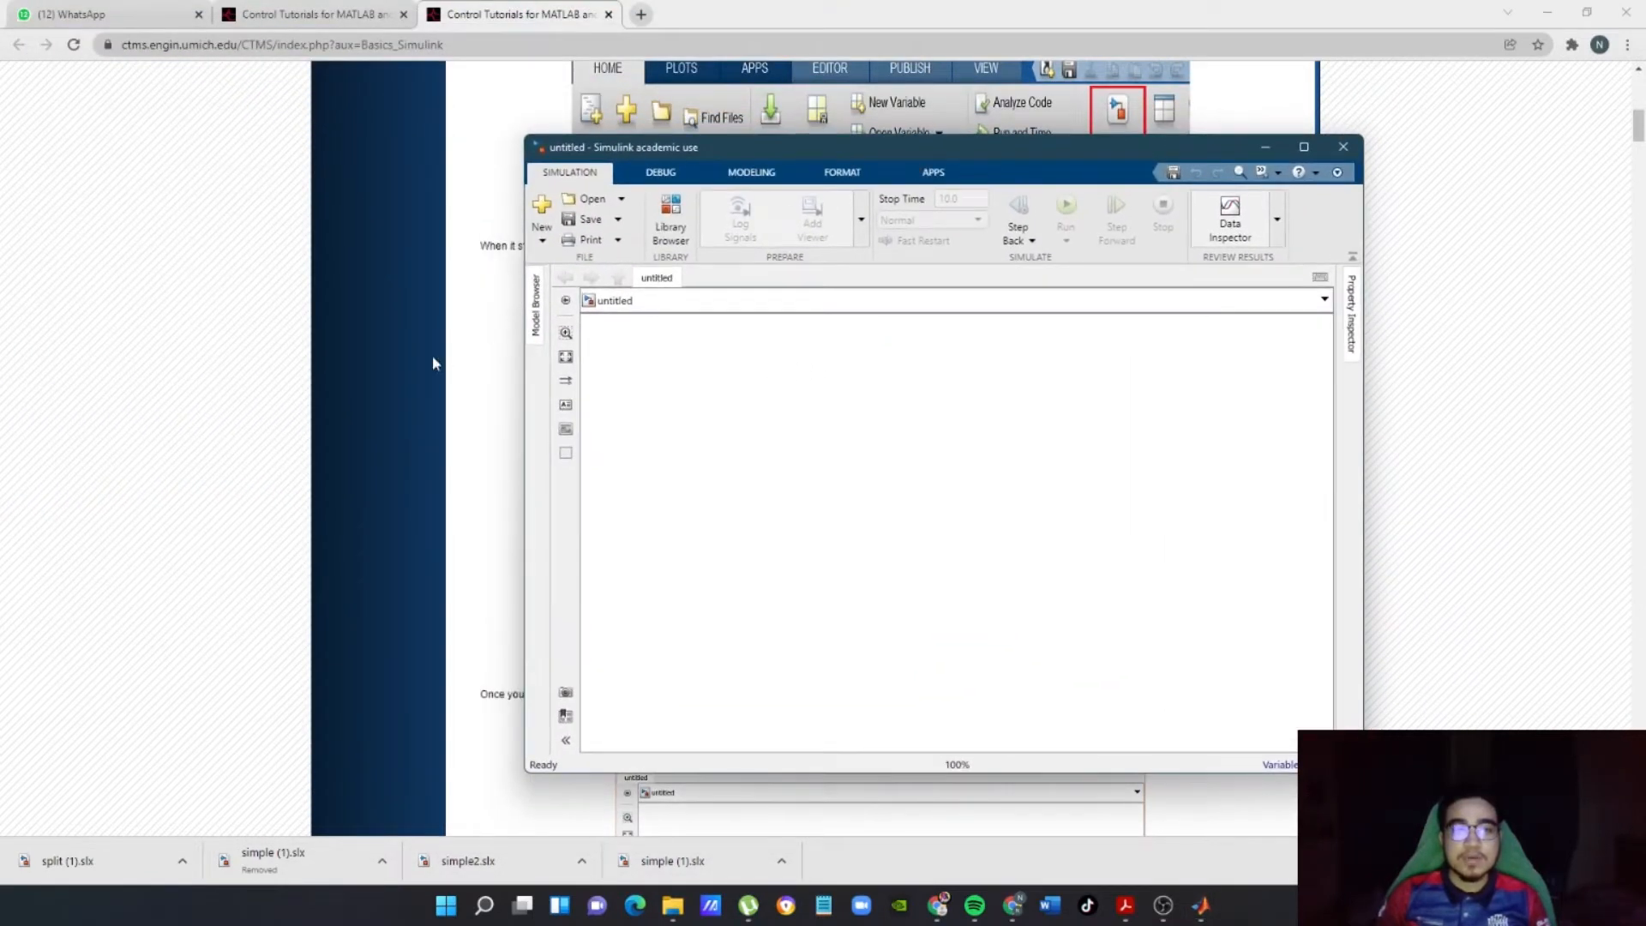
pyautogui.moveTo(922, 159); pyautogui.dragTo(374, 161)
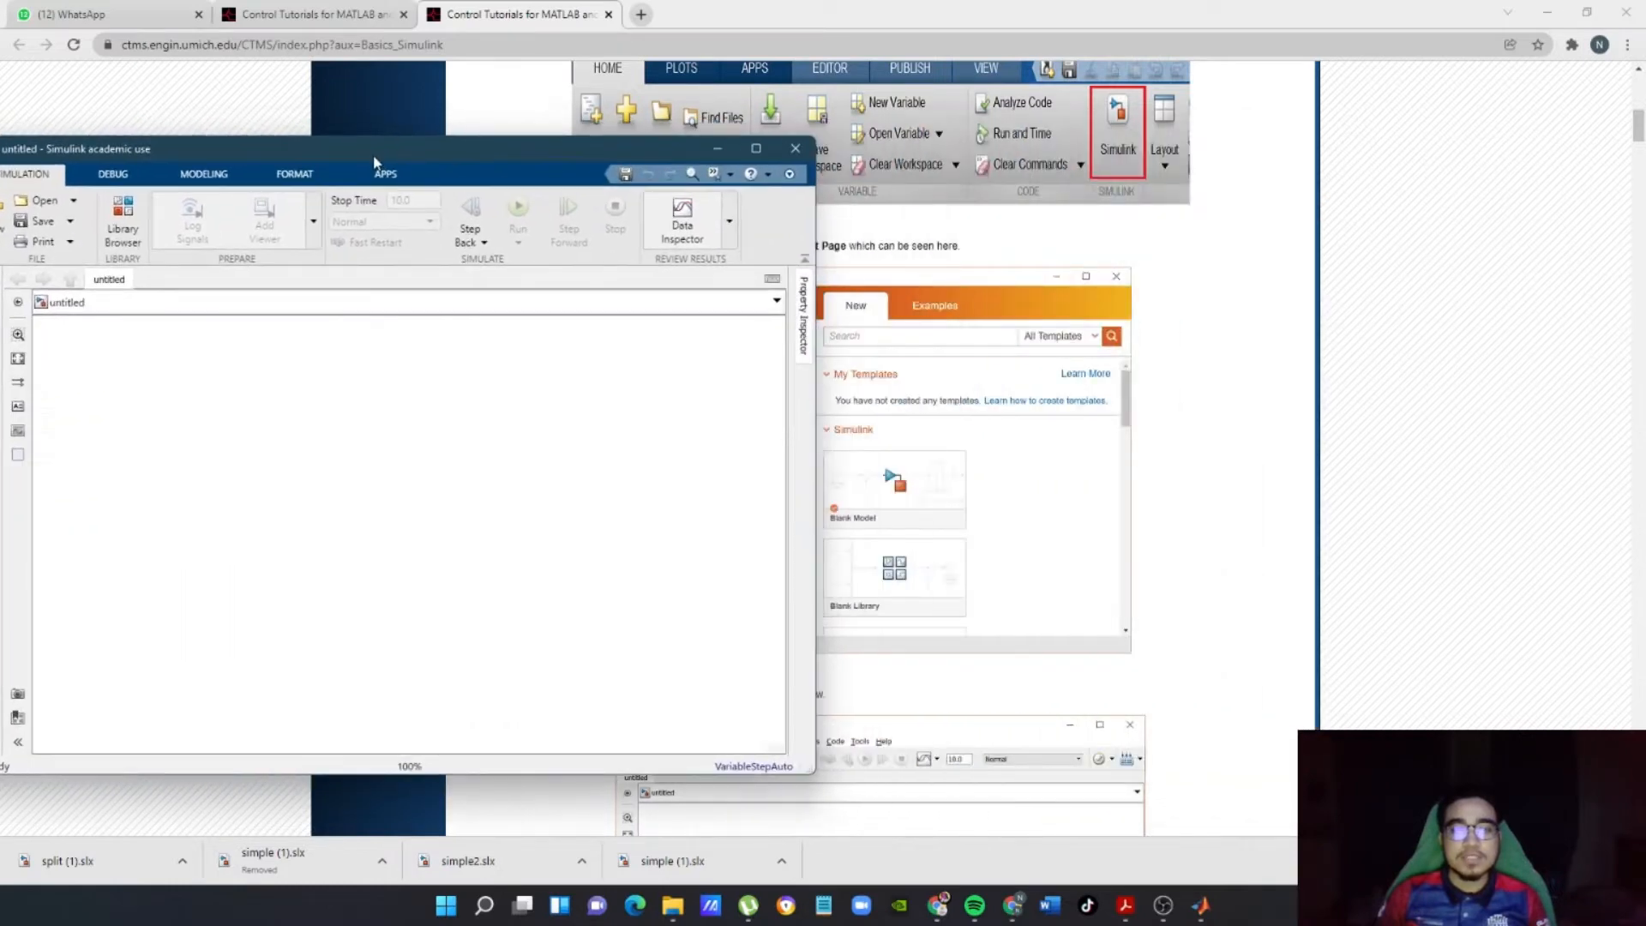
pyautogui.scroll(3, 1101, 337)
pyautogui.moveTo(681, 159); pyautogui.dragTo(245, 189)
pyautogui.scroll(-4, 849, 309)
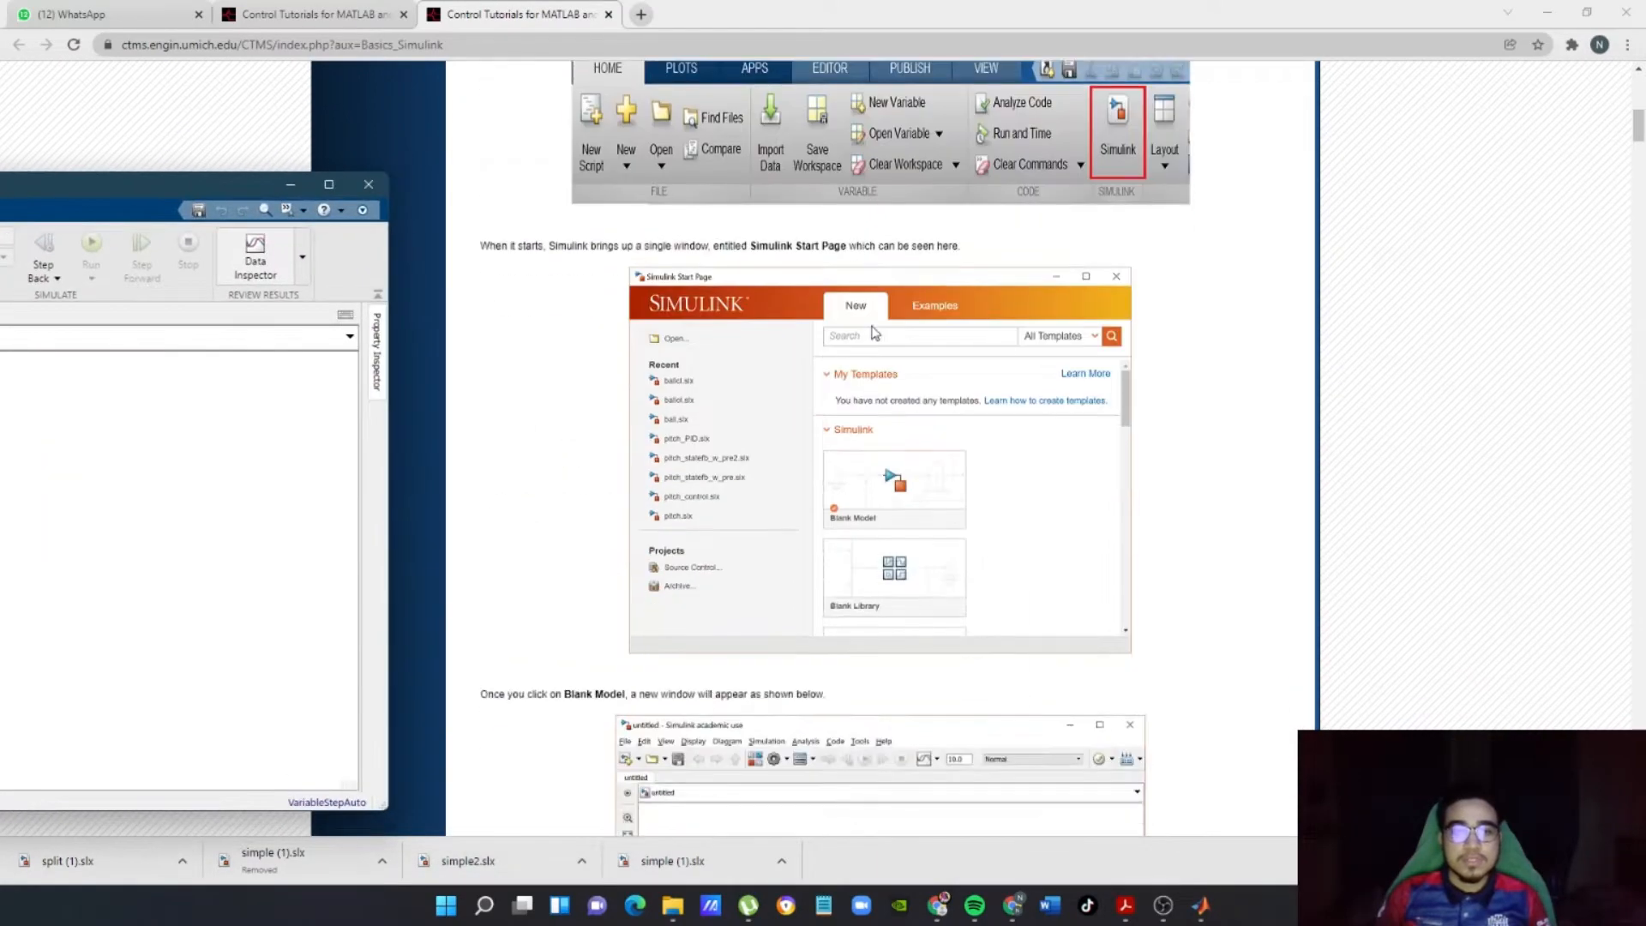
pyautogui.scroll(-2, 837, 397)
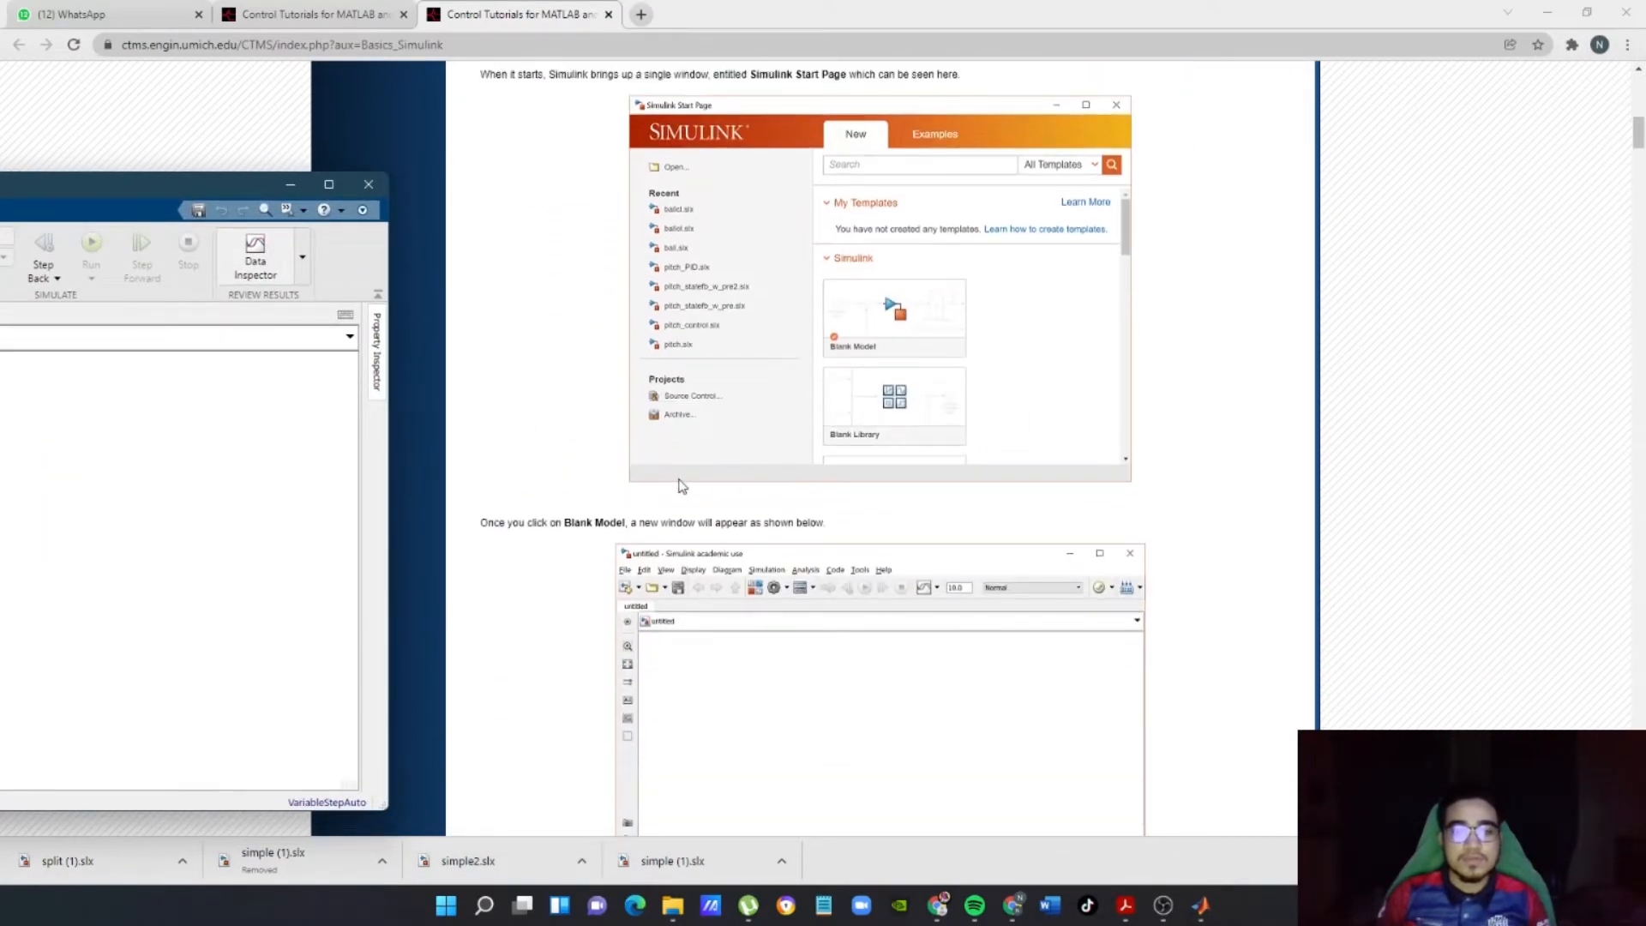
pyautogui.scroll(-5, 566, 452)
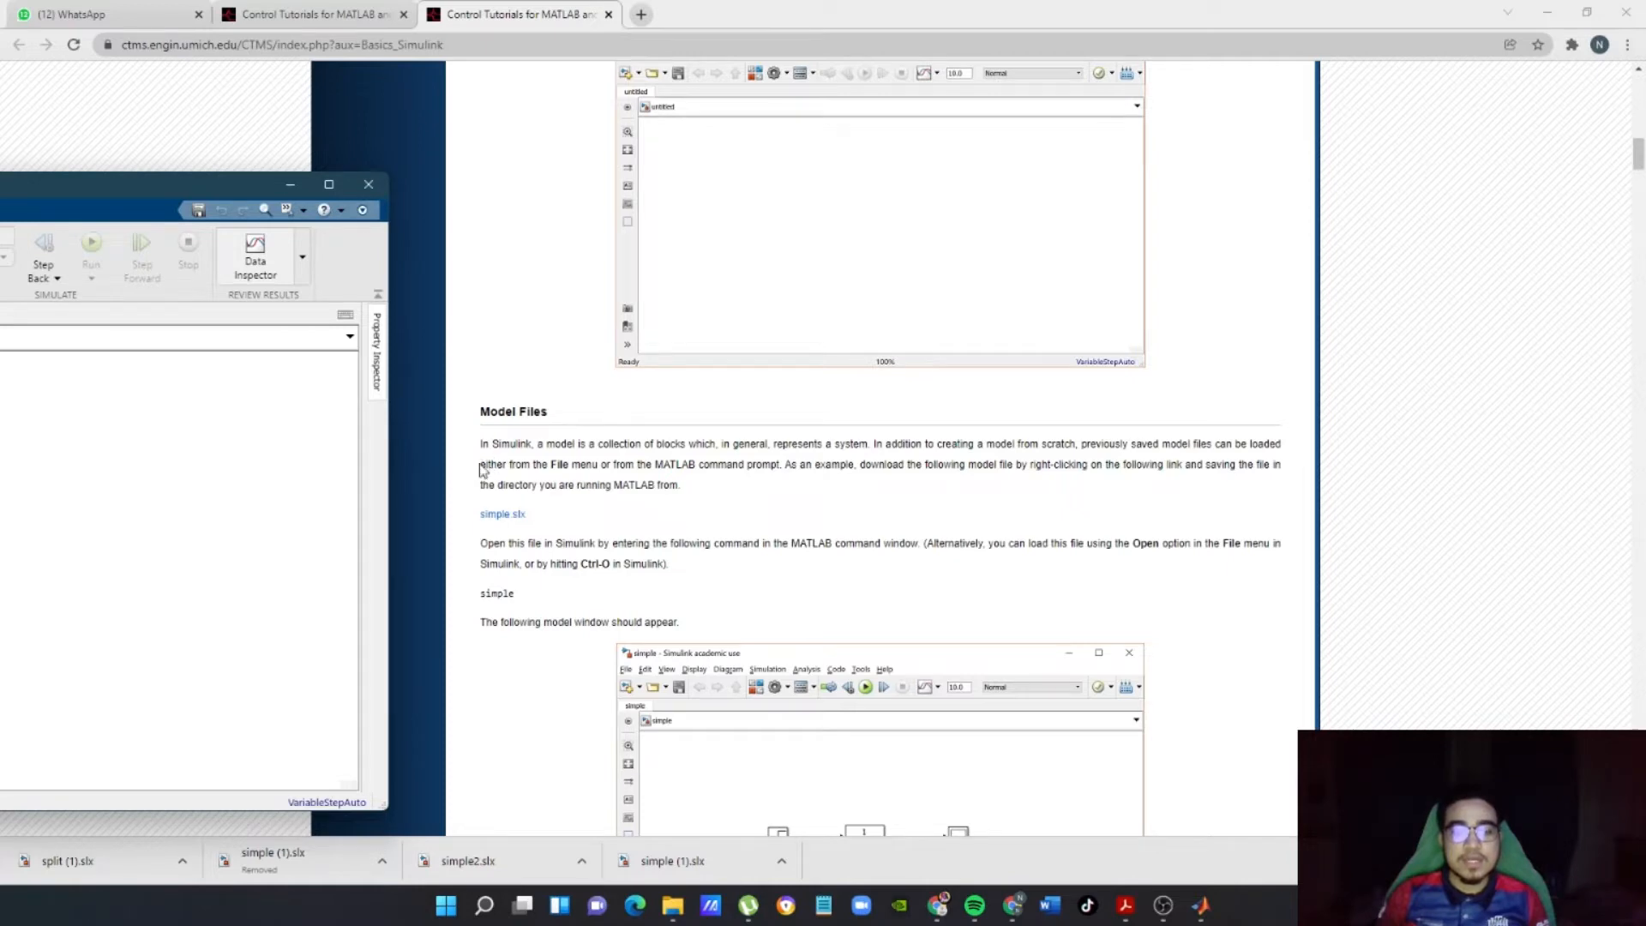
pyautogui.scroll(-2, 481, 469)
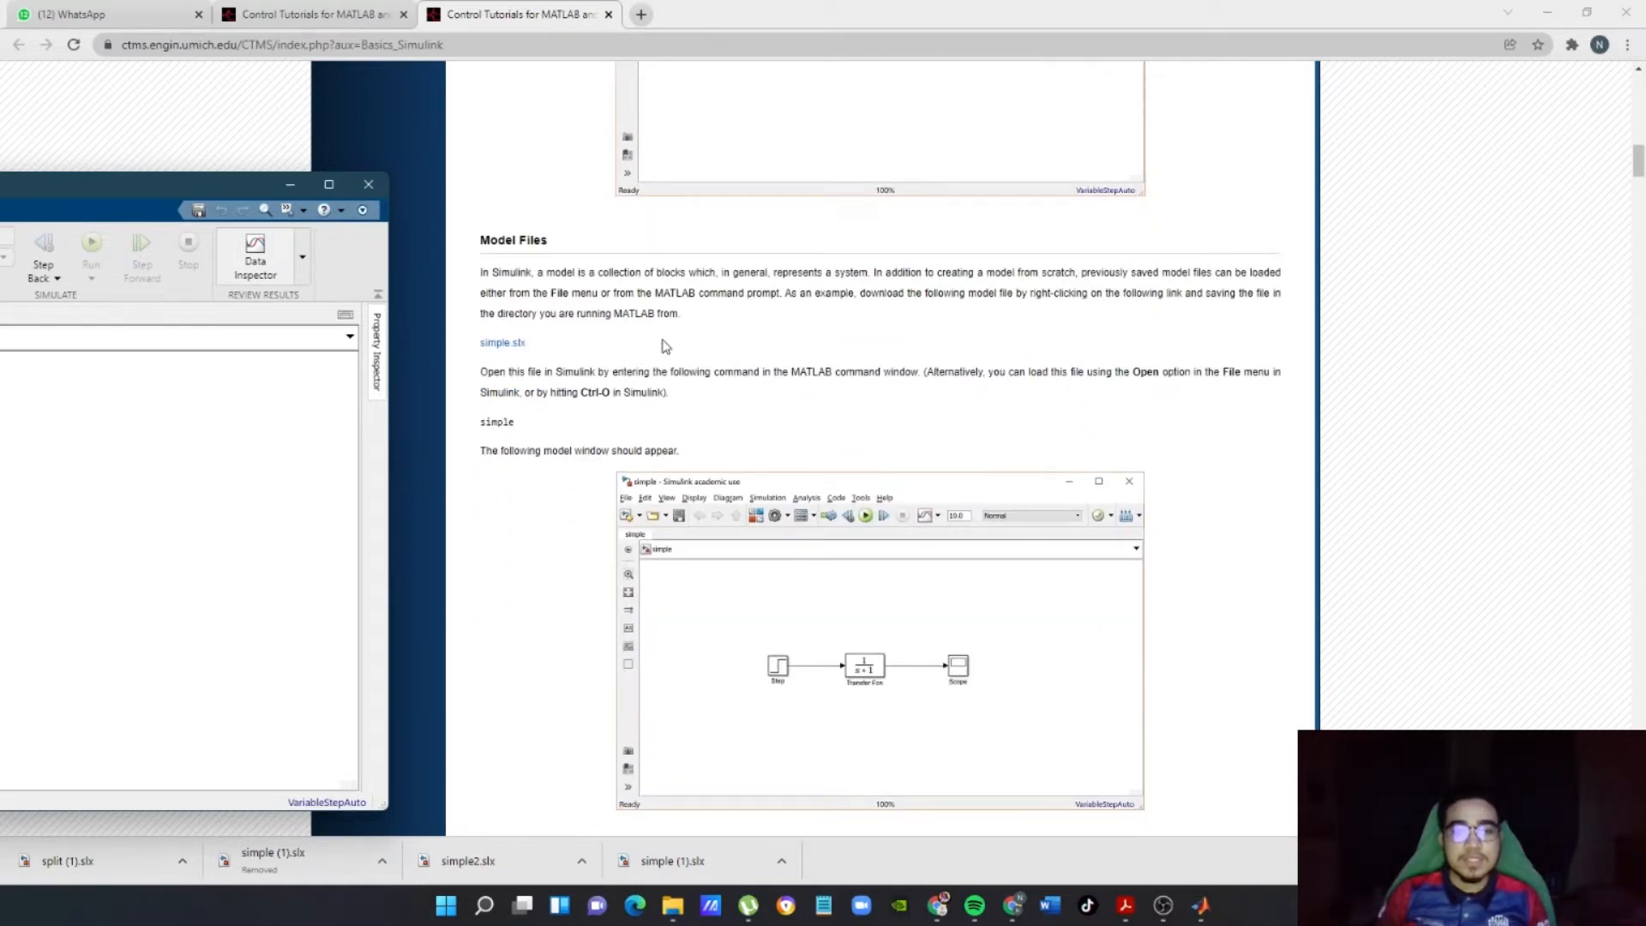
pyautogui.scroll(-2, 860, 551)
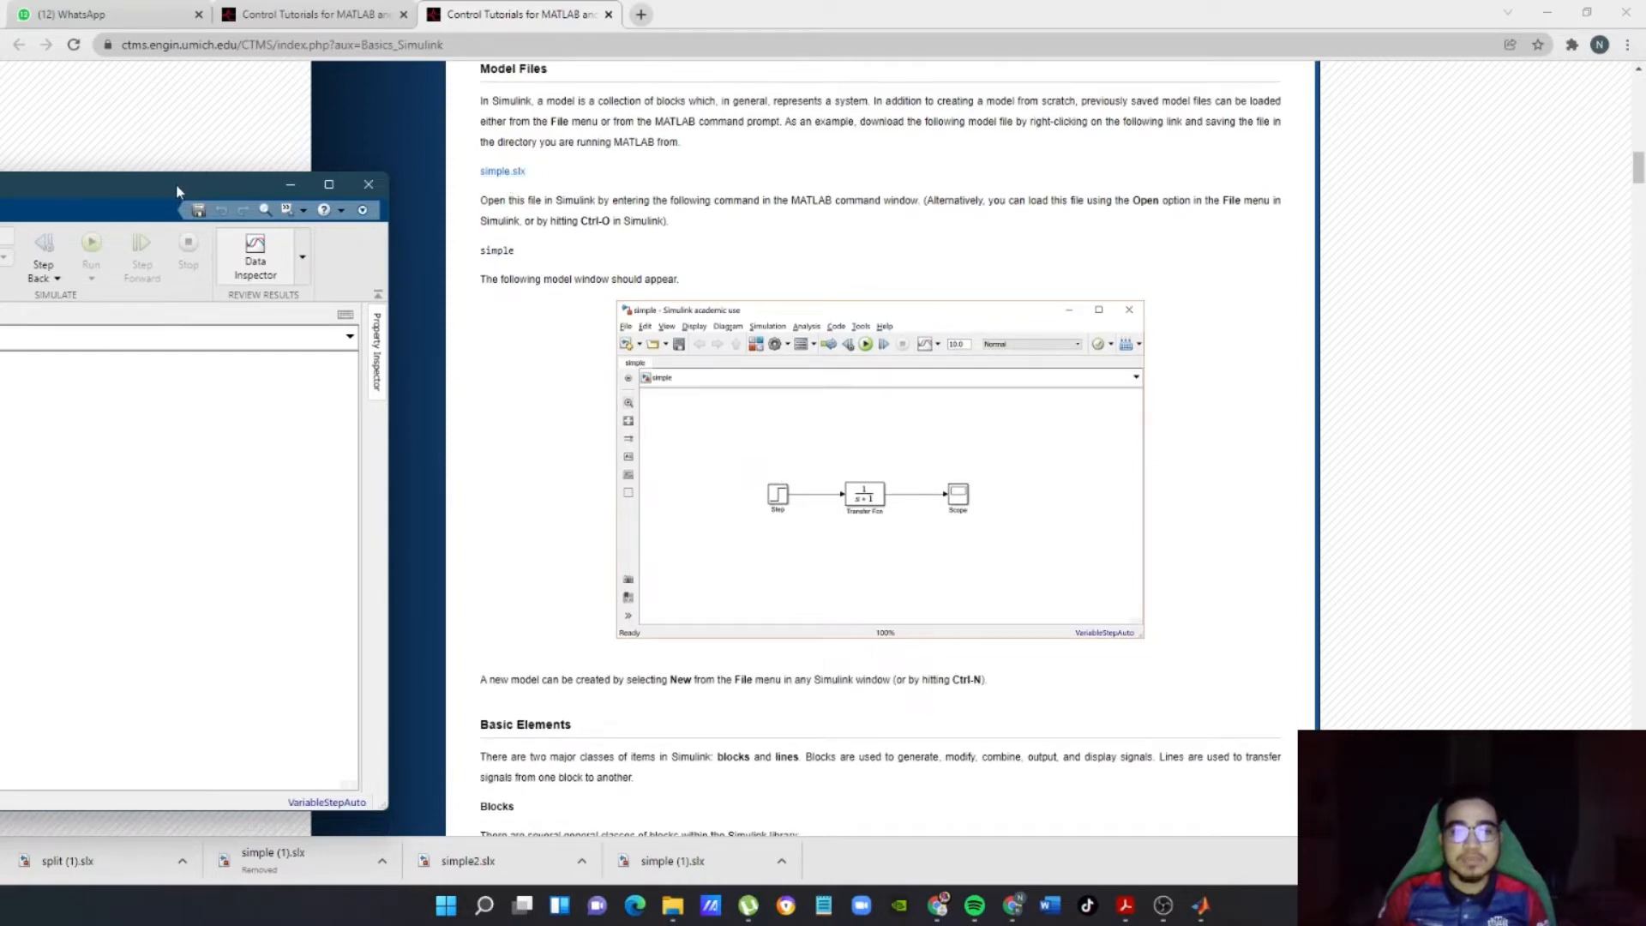
# - Open simple1.slx from the Downloads folder in Simulink and place its window over the untitled model
pyautogui.moveTo(176, 191); pyautogui.dragTo(1148, 174)
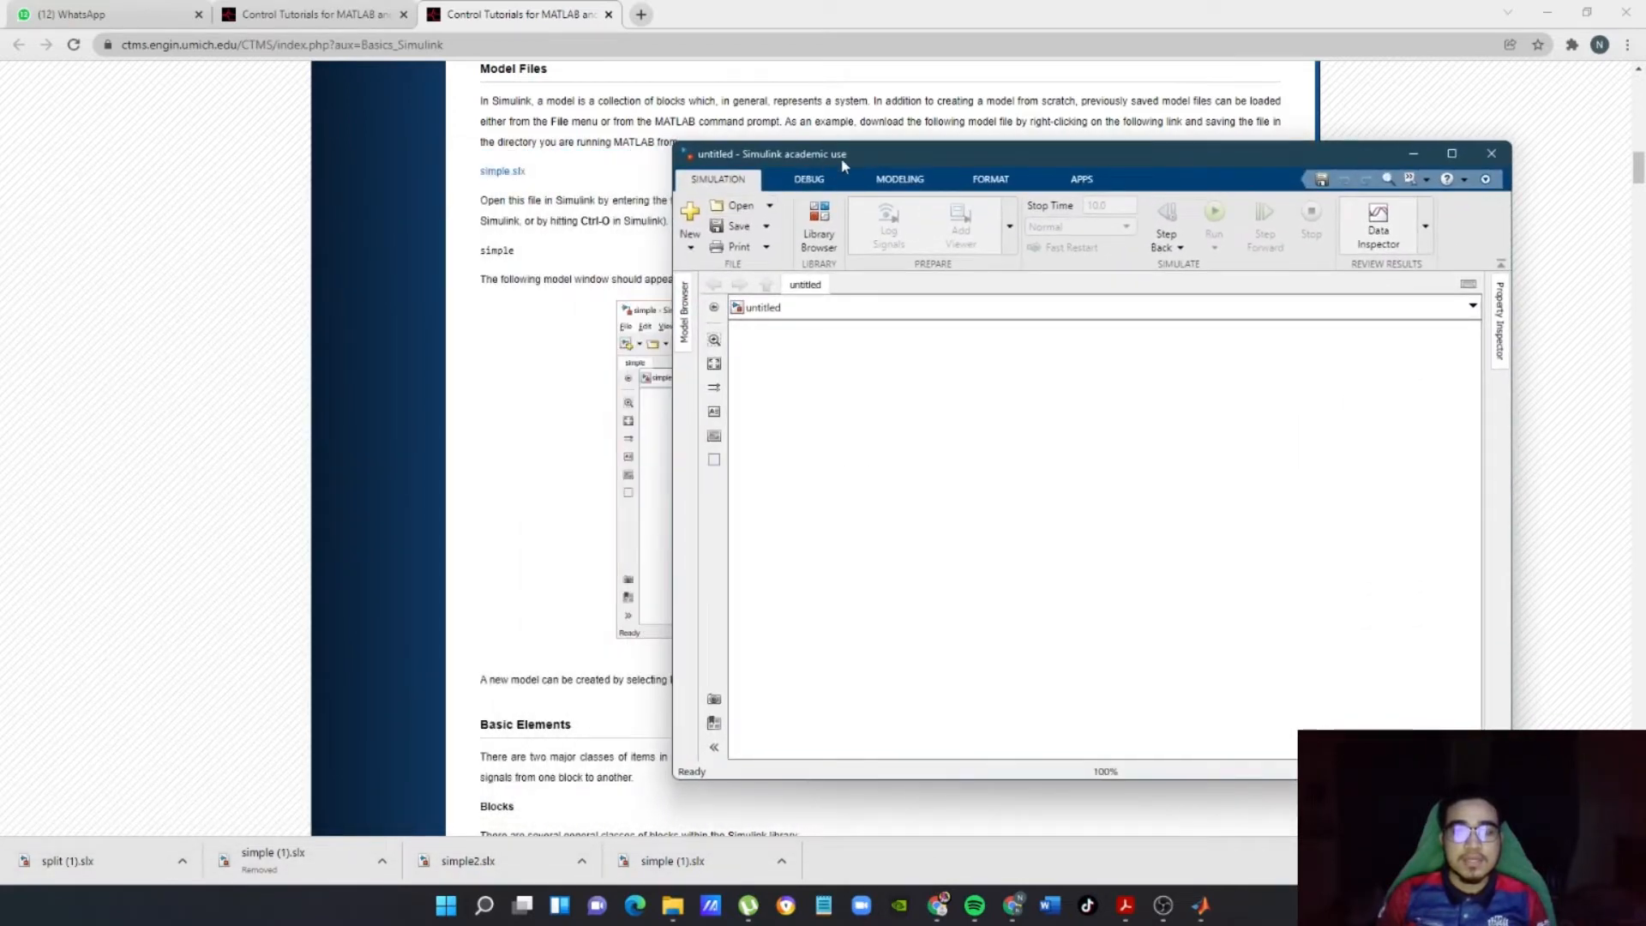
pyautogui.moveTo(922, 153); pyautogui.dragTo(1023, 152)
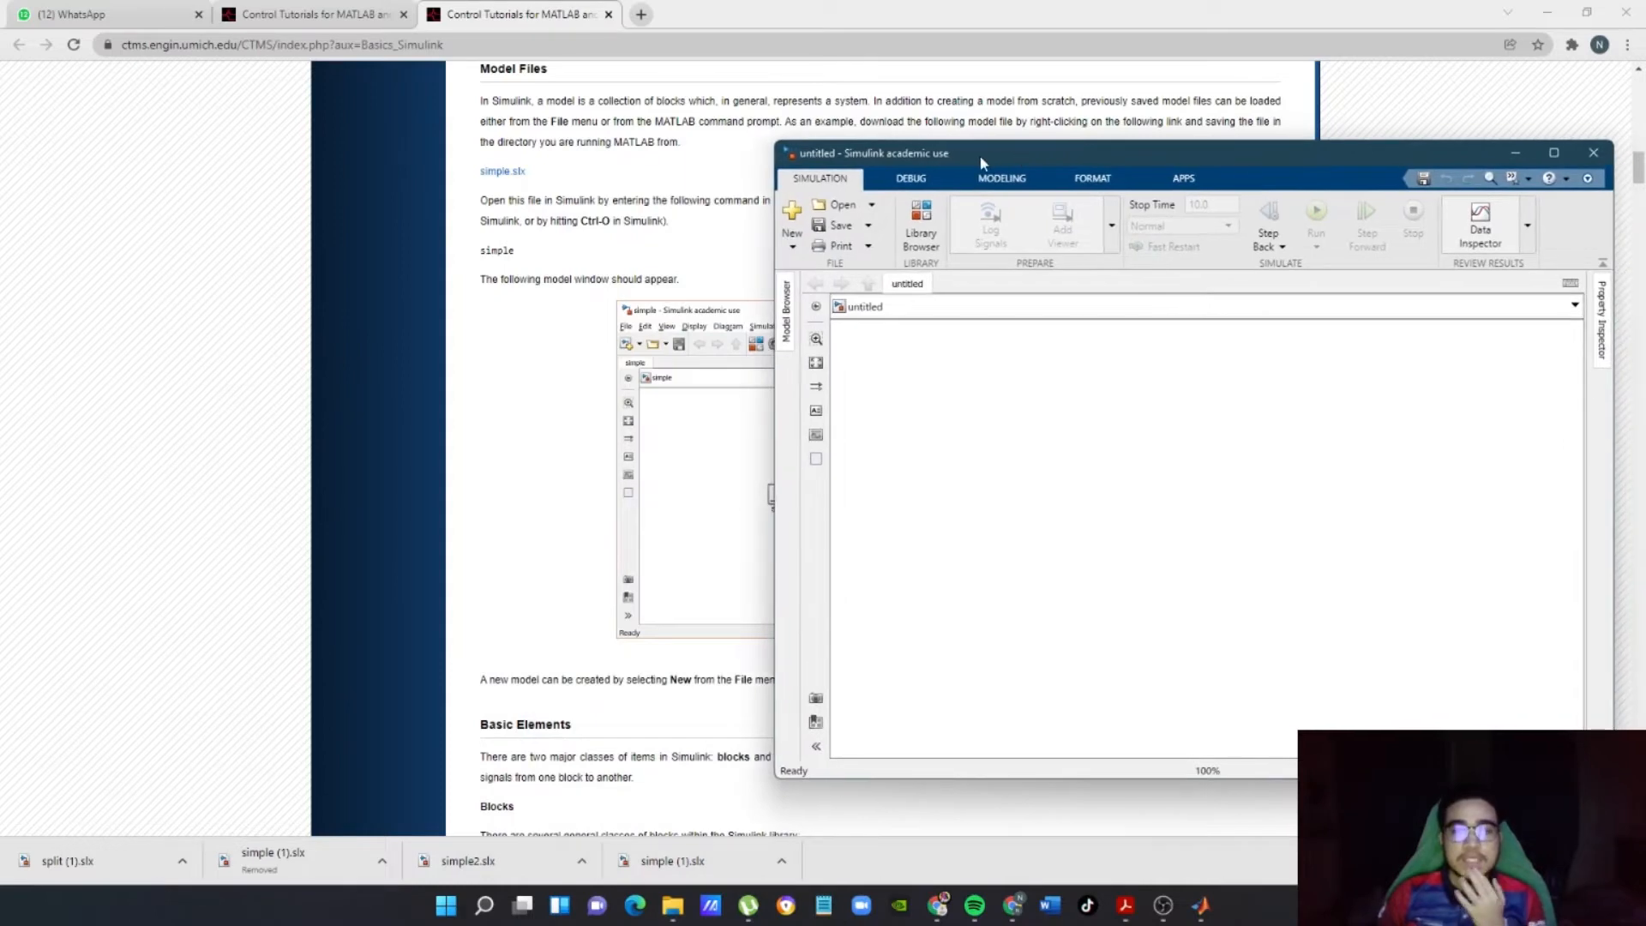
pyautogui.click(840, 210)
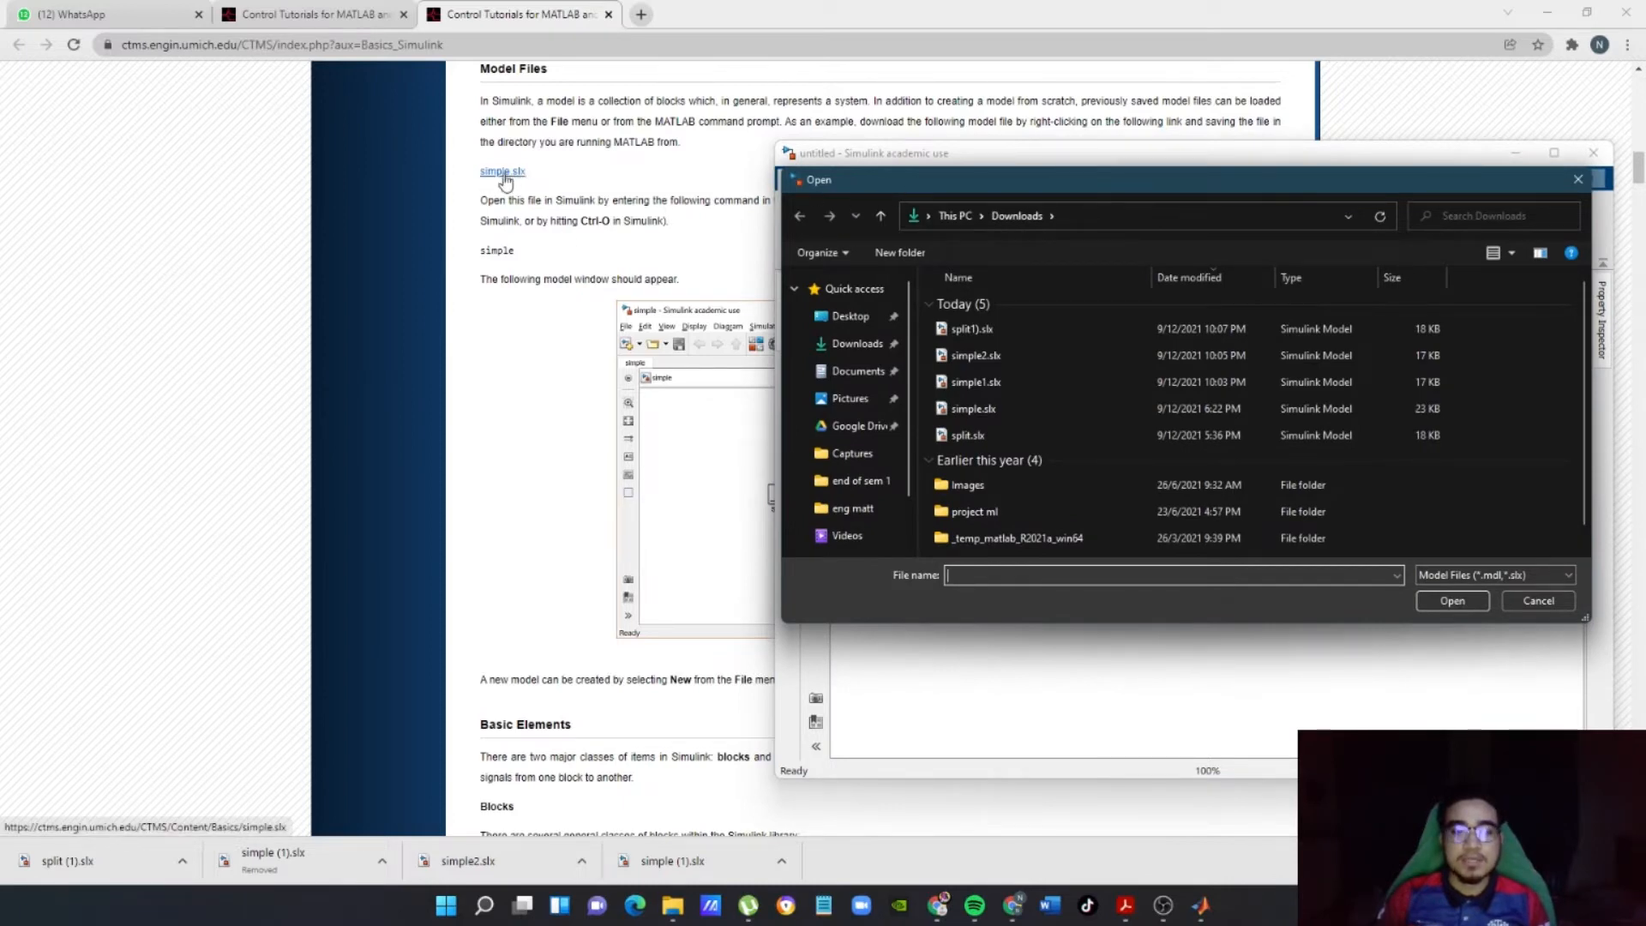
pyautogui.click(1040, 378)
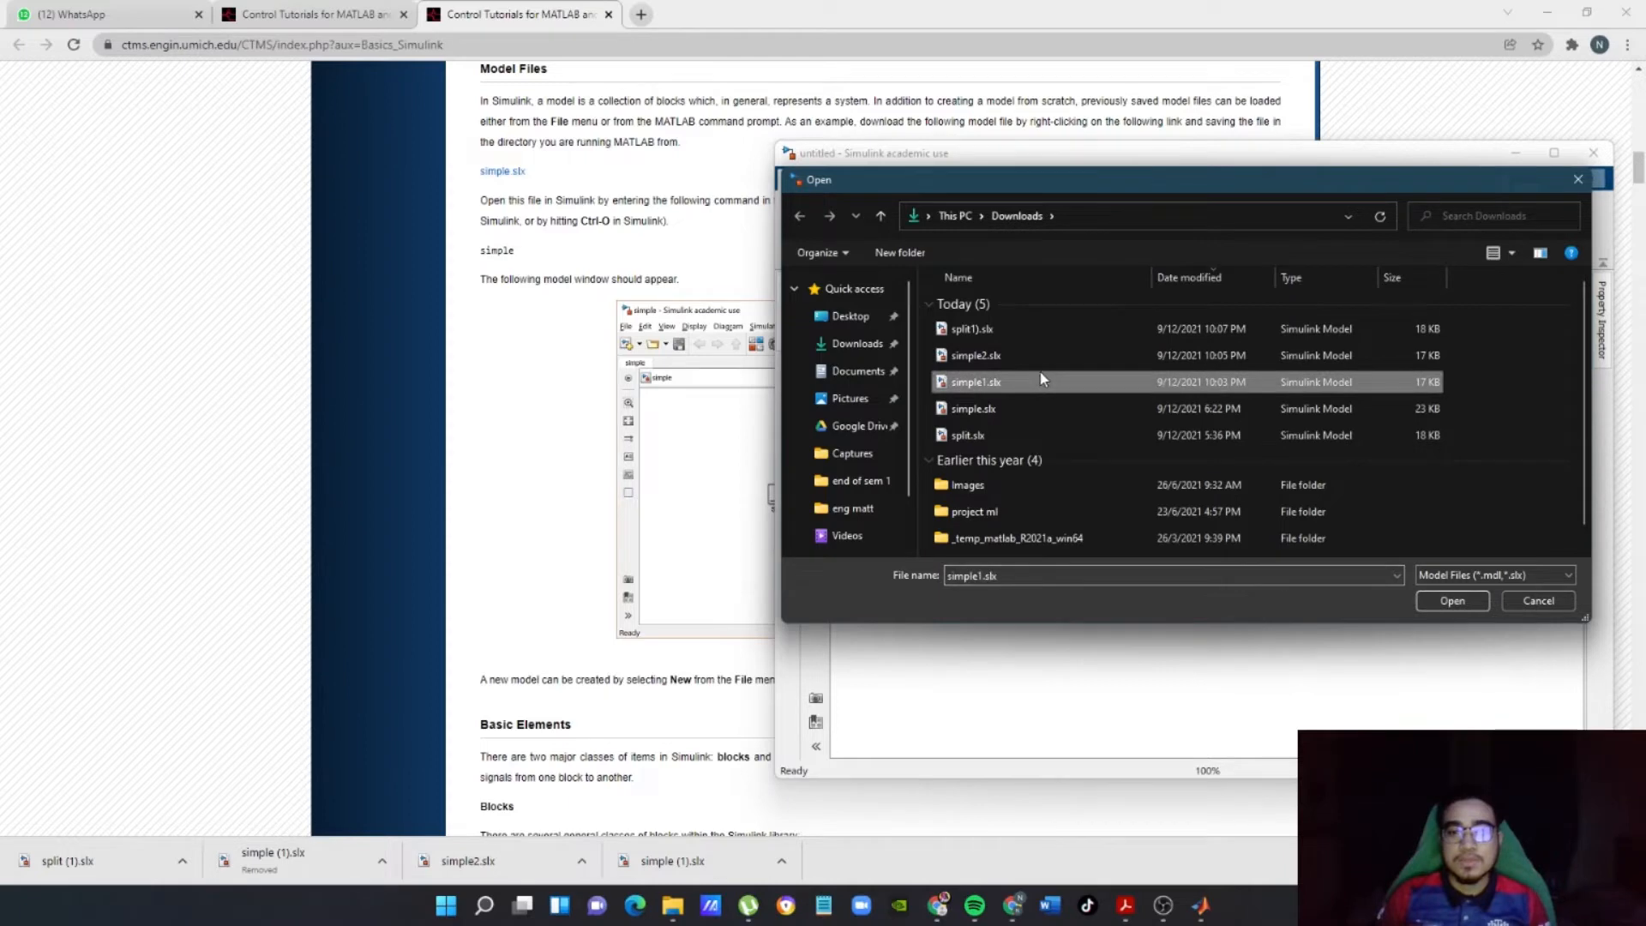
pyautogui.click(1450, 601)
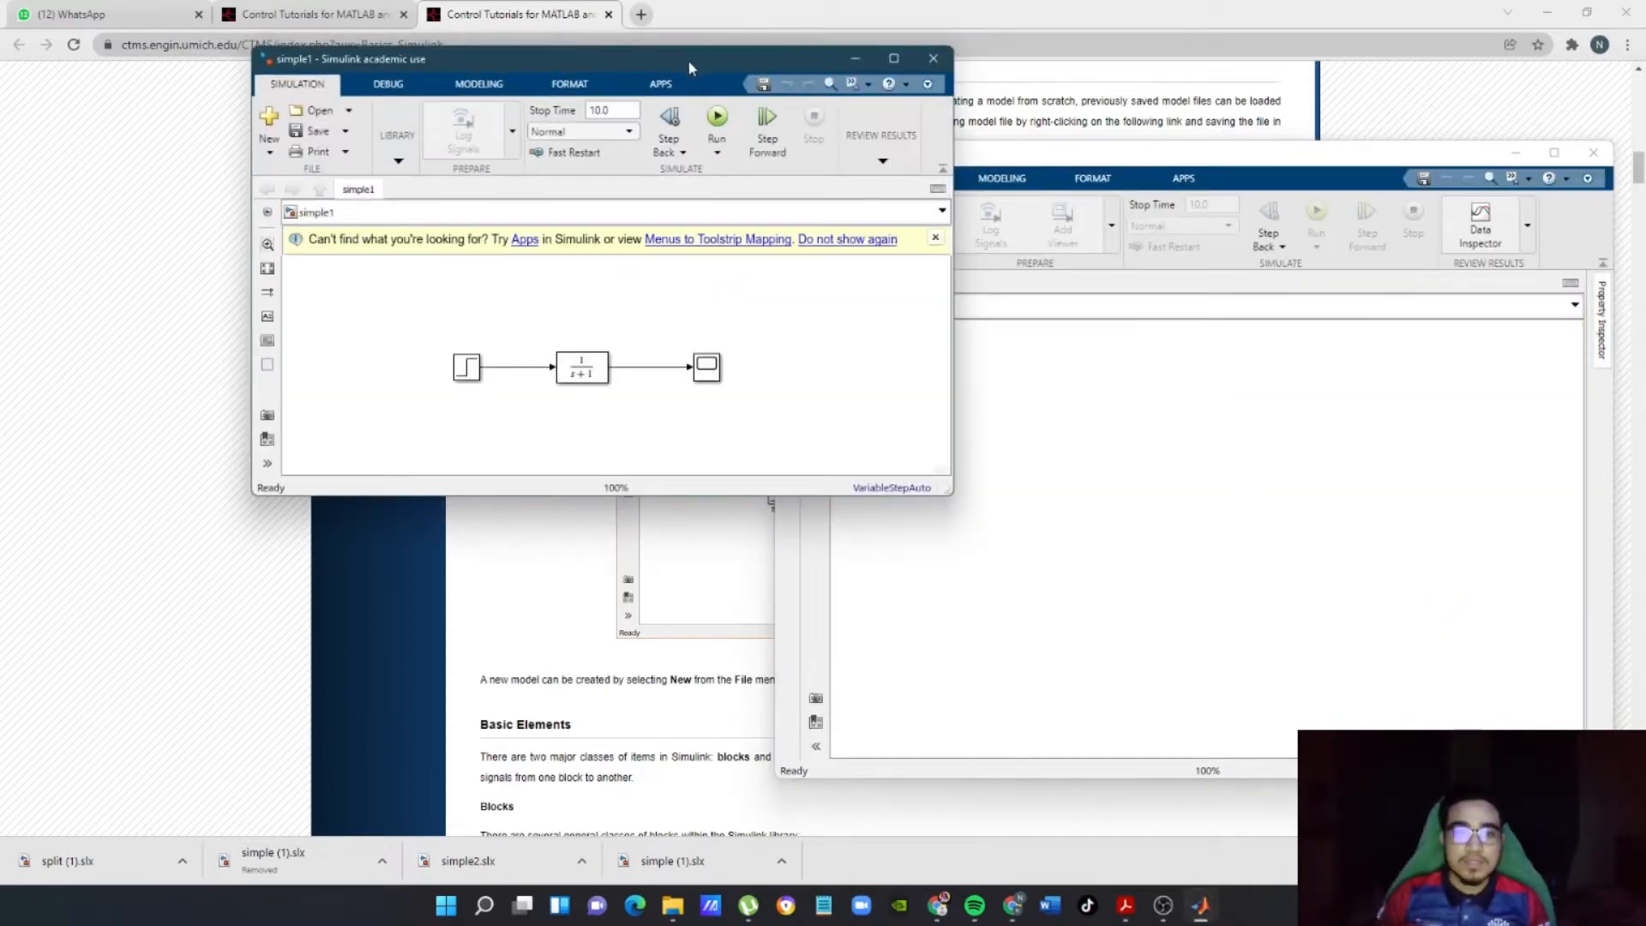
pyautogui.moveTo(687, 59); pyautogui.dragTo(1063, 204)
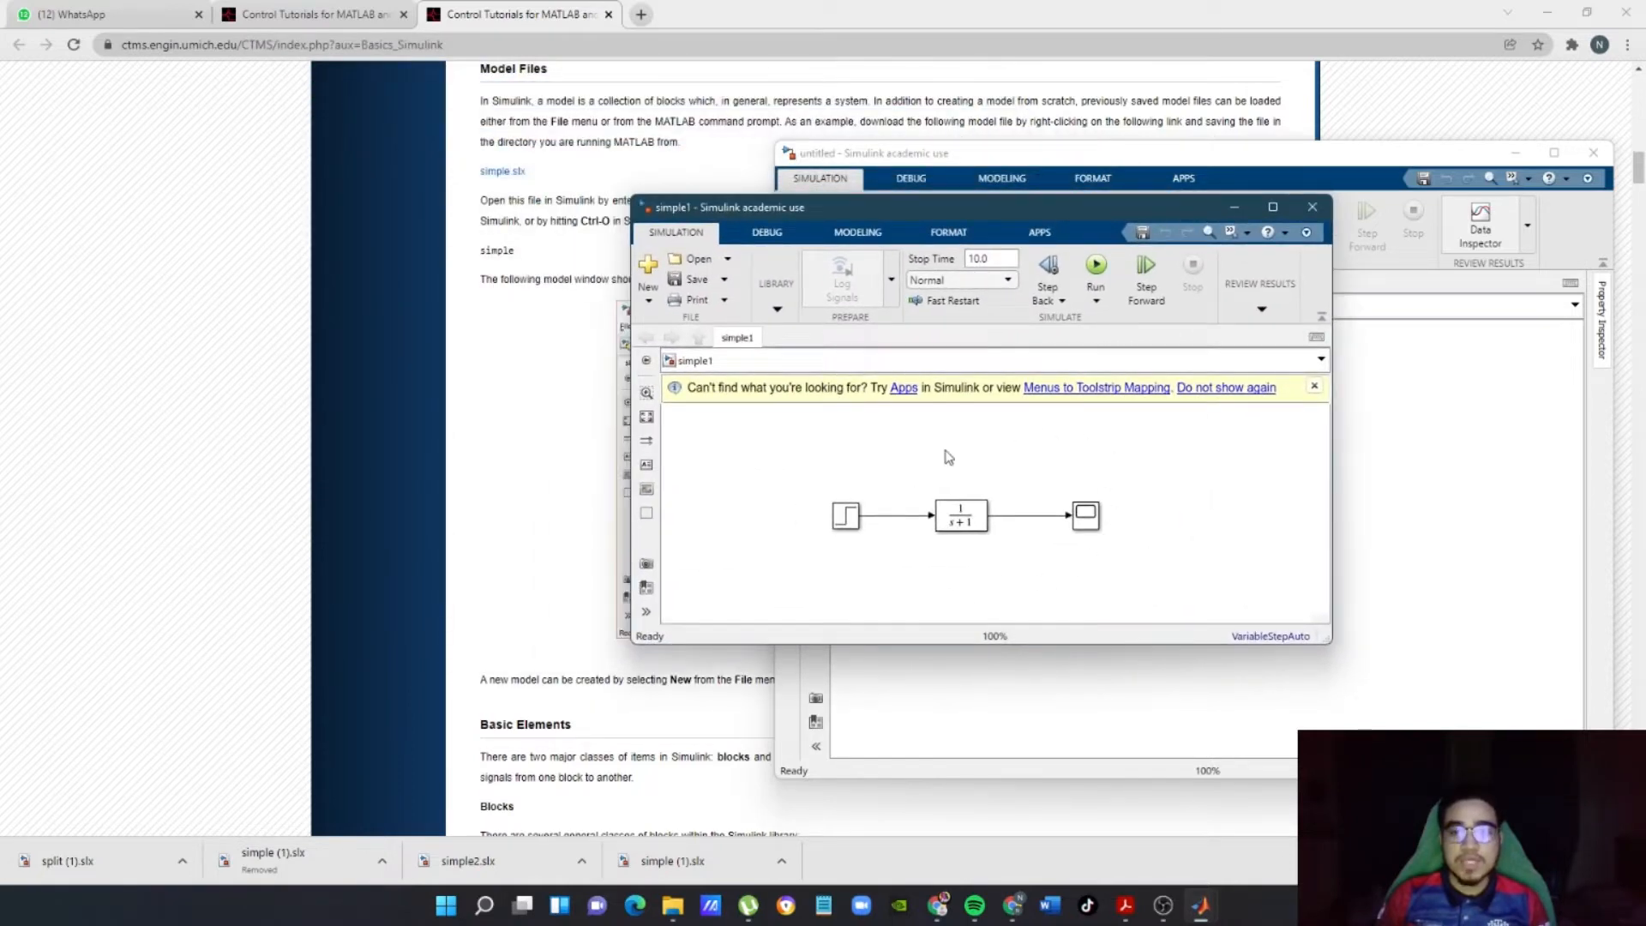
# - Minimize the untitled model window and bring the simple1 model back in front of the tutorial page
pyautogui.click(1514, 154)
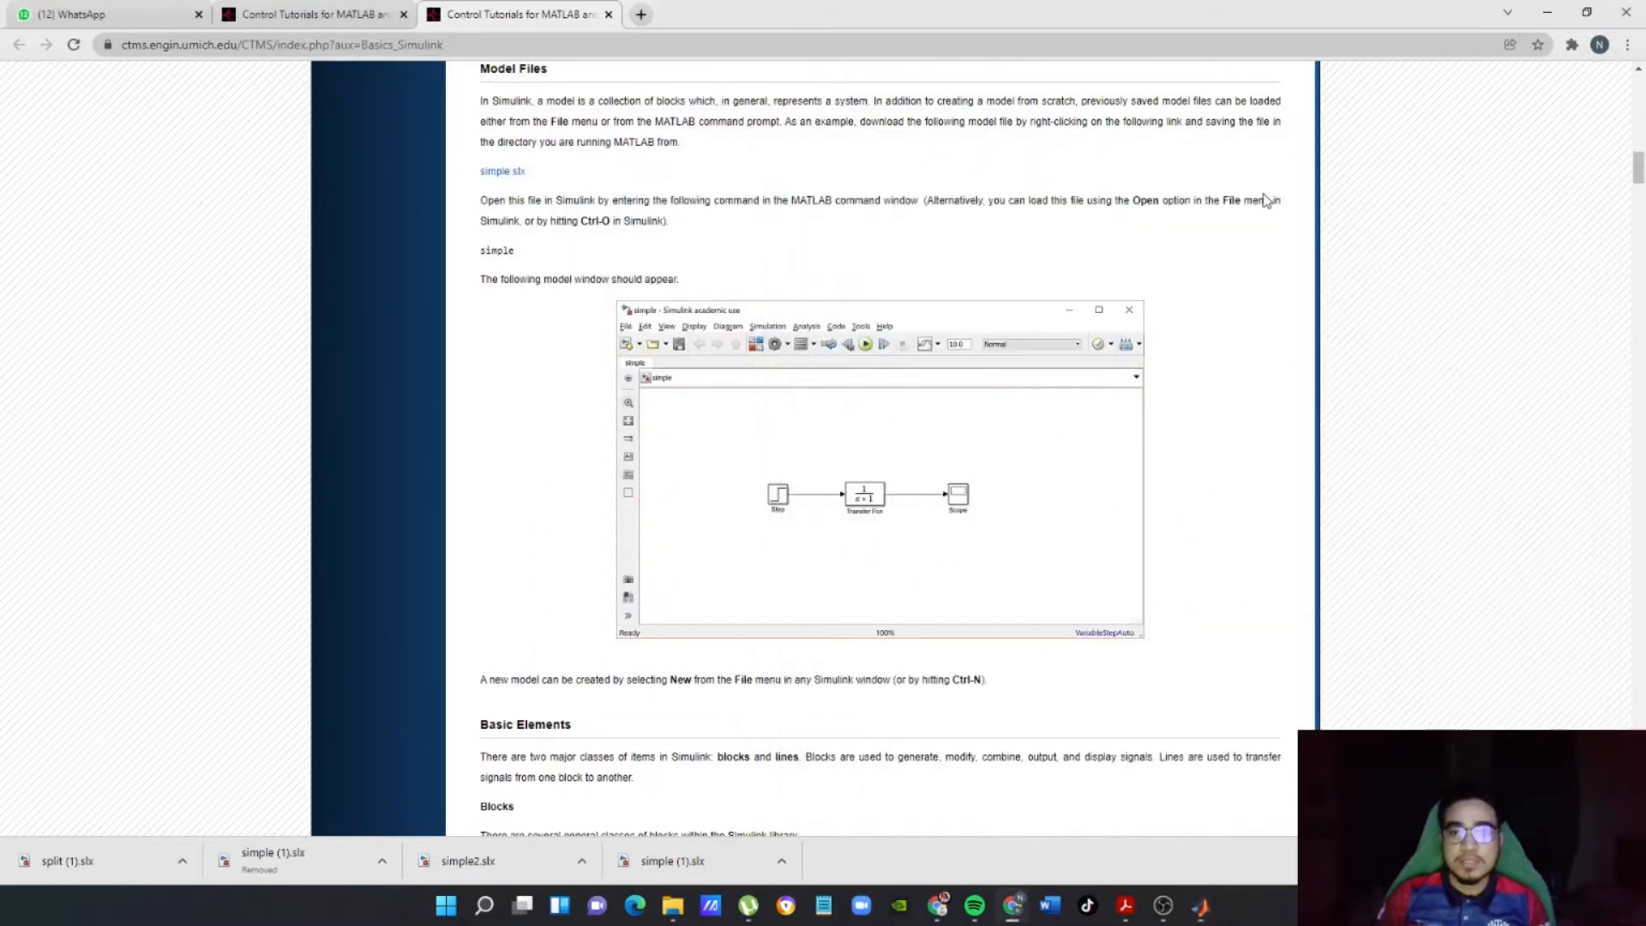
pyautogui.moveTo(1201, 906)
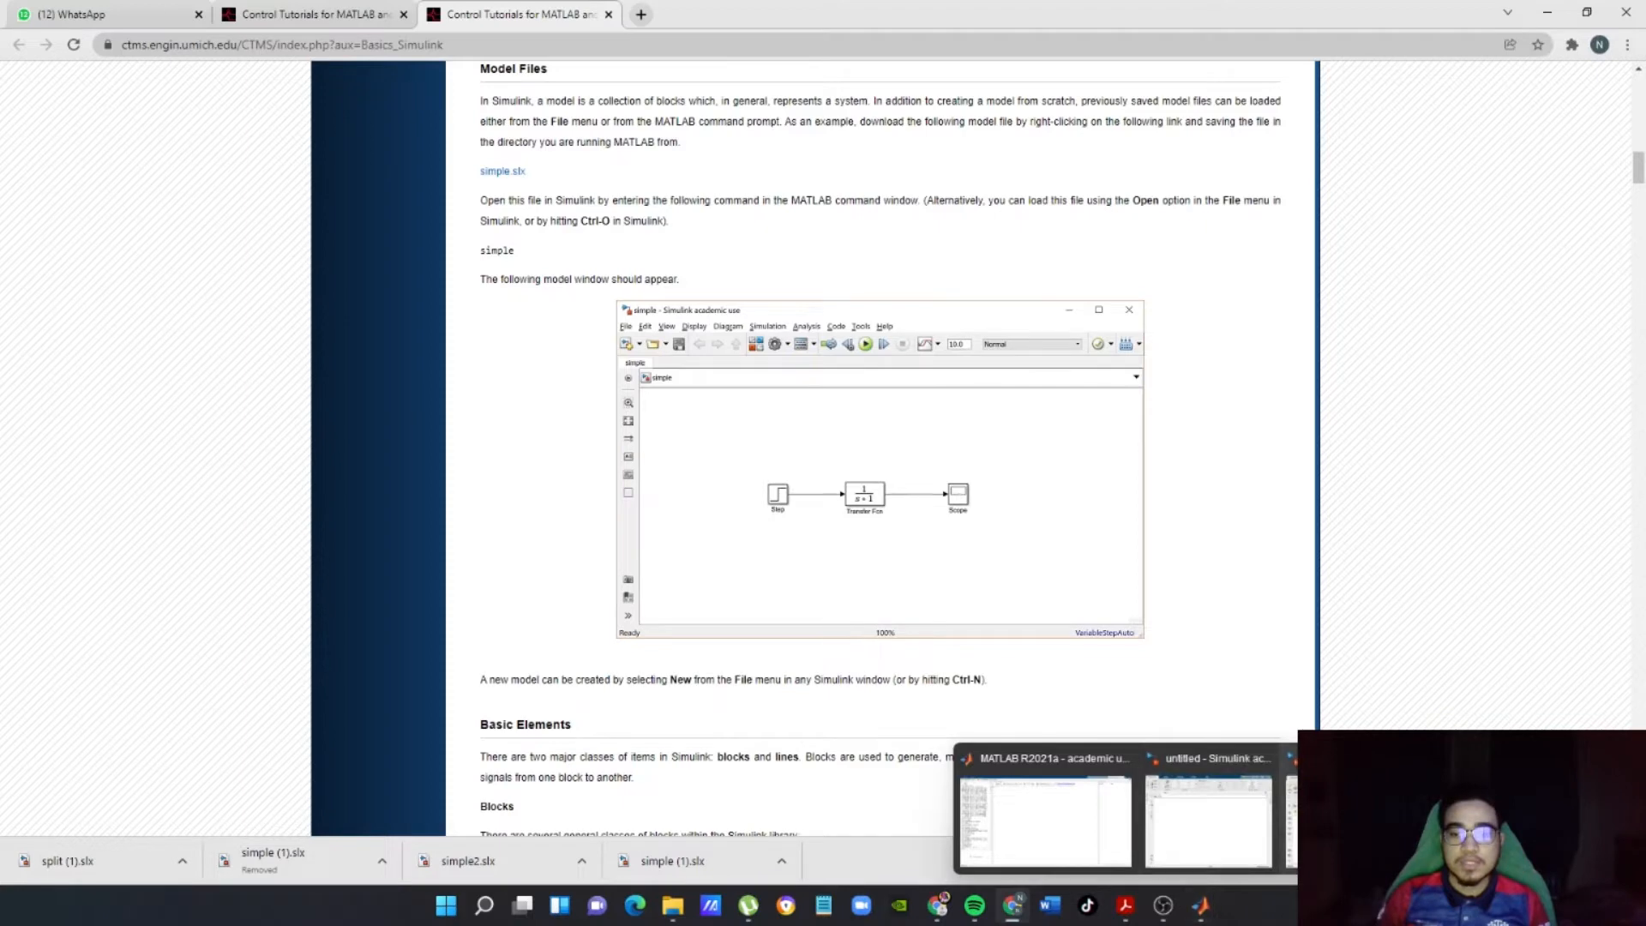
pyautogui.click(1363, 814)
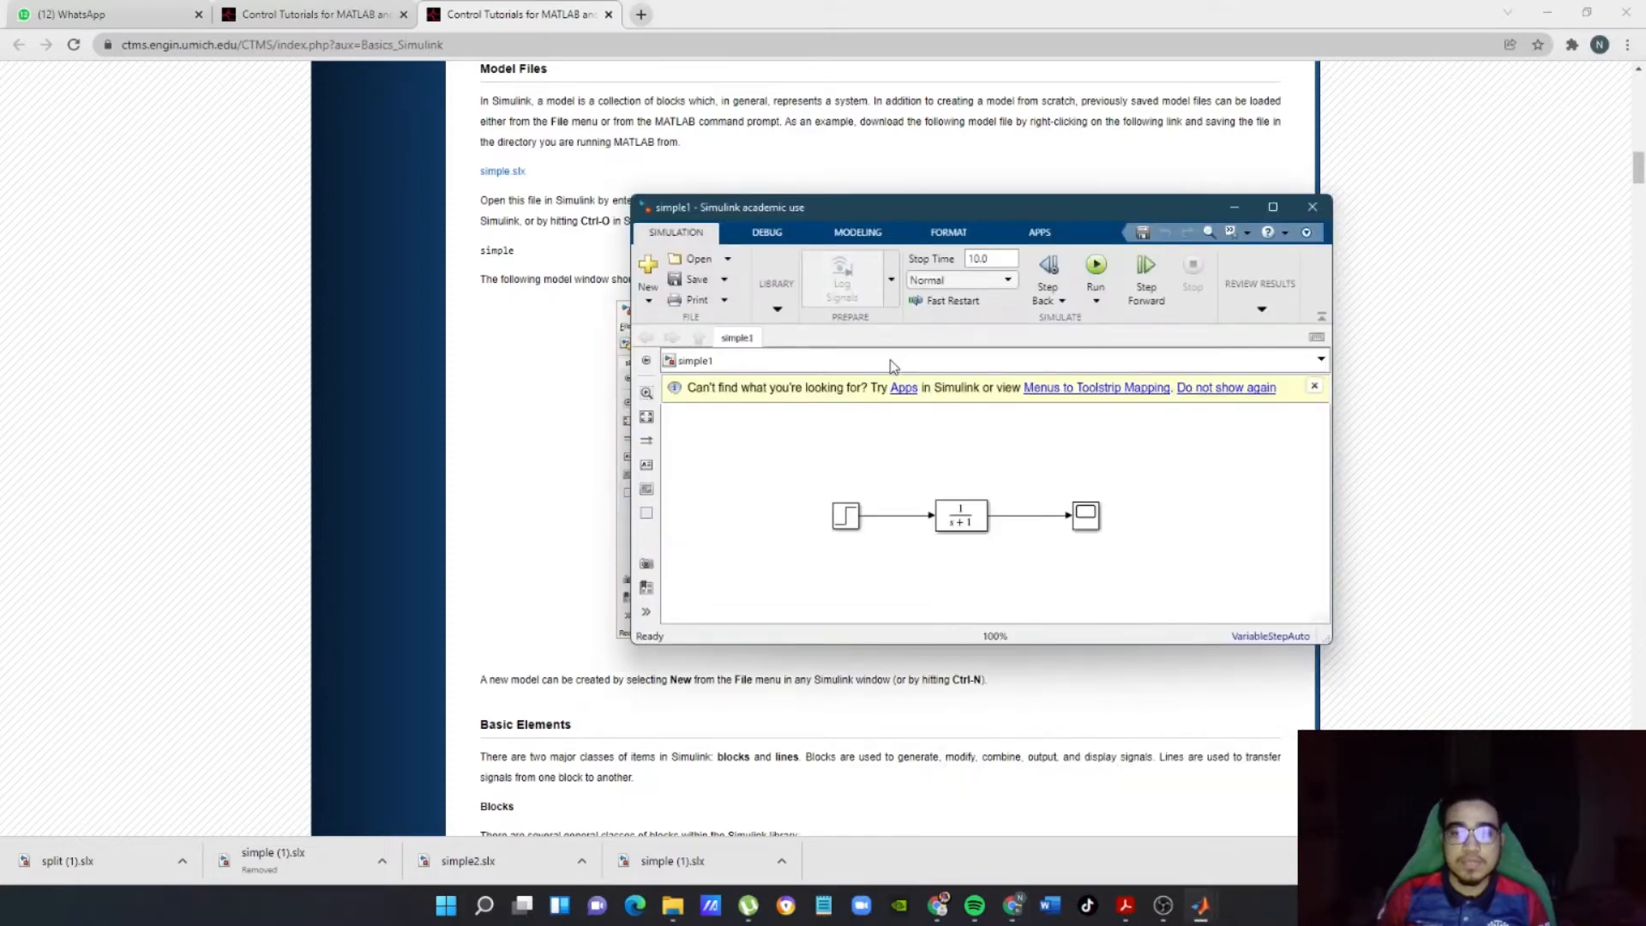
# - Examine the tutorial's description of block classes alongside the blocks of the simple1 model, moving the model window off the text
pyautogui.scroll(-4, 1536, 482)
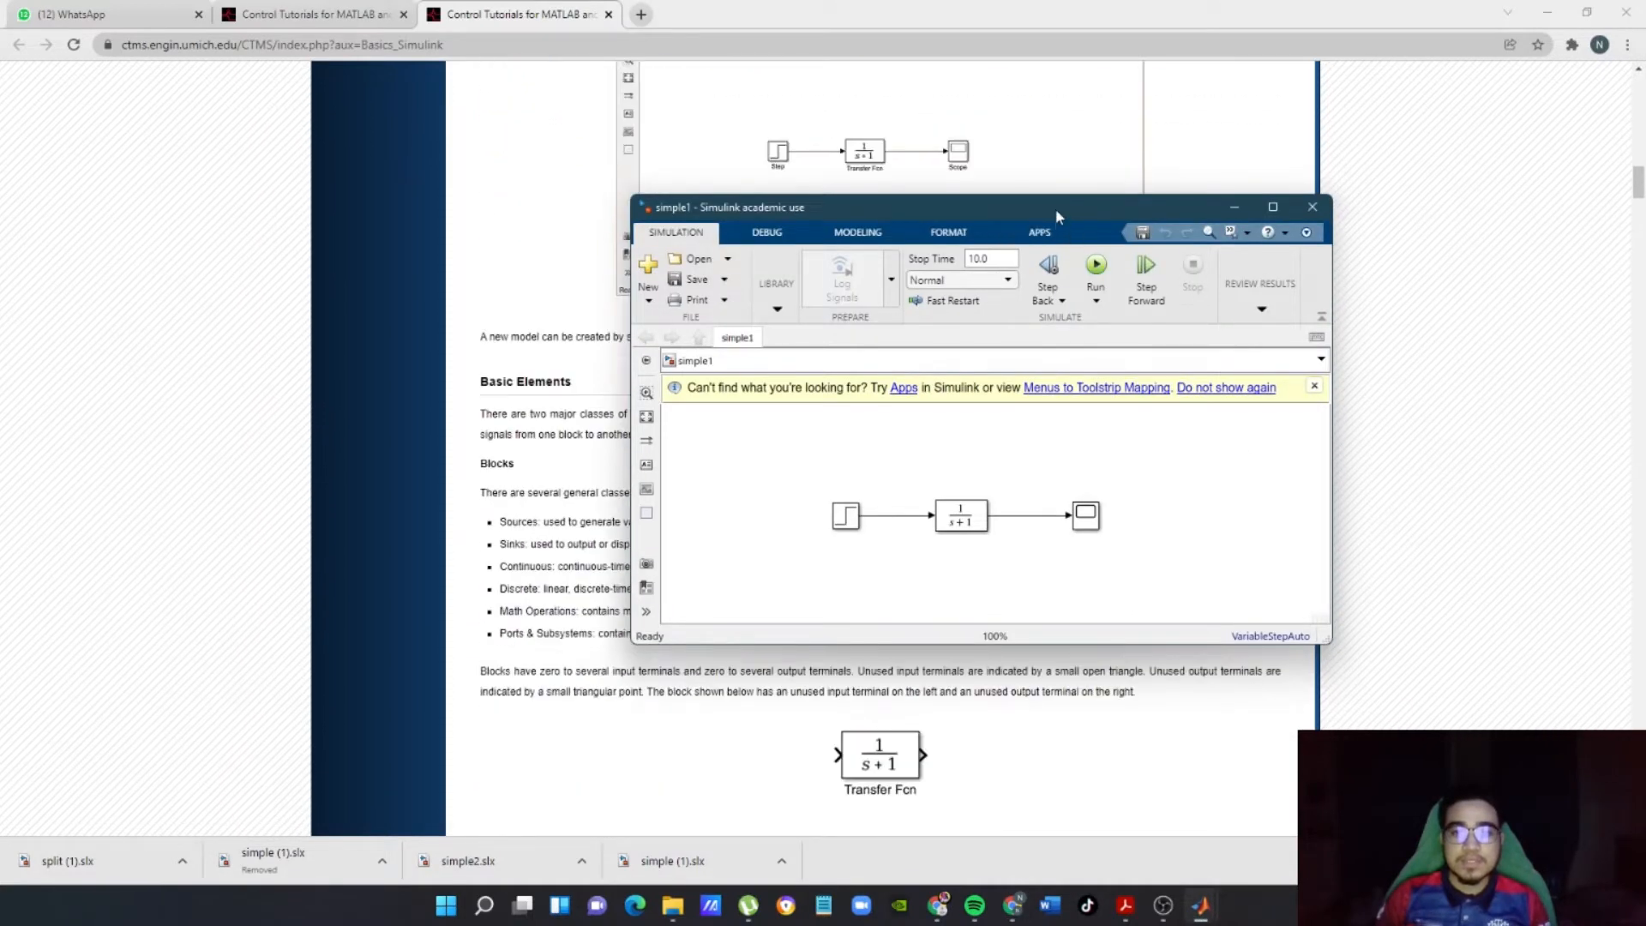
pyautogui.moveTo(1058, 217)
pyautogui.mouseDown()
pyautogui.moveTo(1268, 221)
pyautogui.moveTo(1437, 156)
pyautogui.moveTo(1428, 142)
pyautogui.moveTo(1403, 451)
pyautogui.moveTo(1411, 419)
pyautogui.moveTo(1386, 394)
pyautogui.moveTo(1041, 194)
pyautogui.mouseUp()
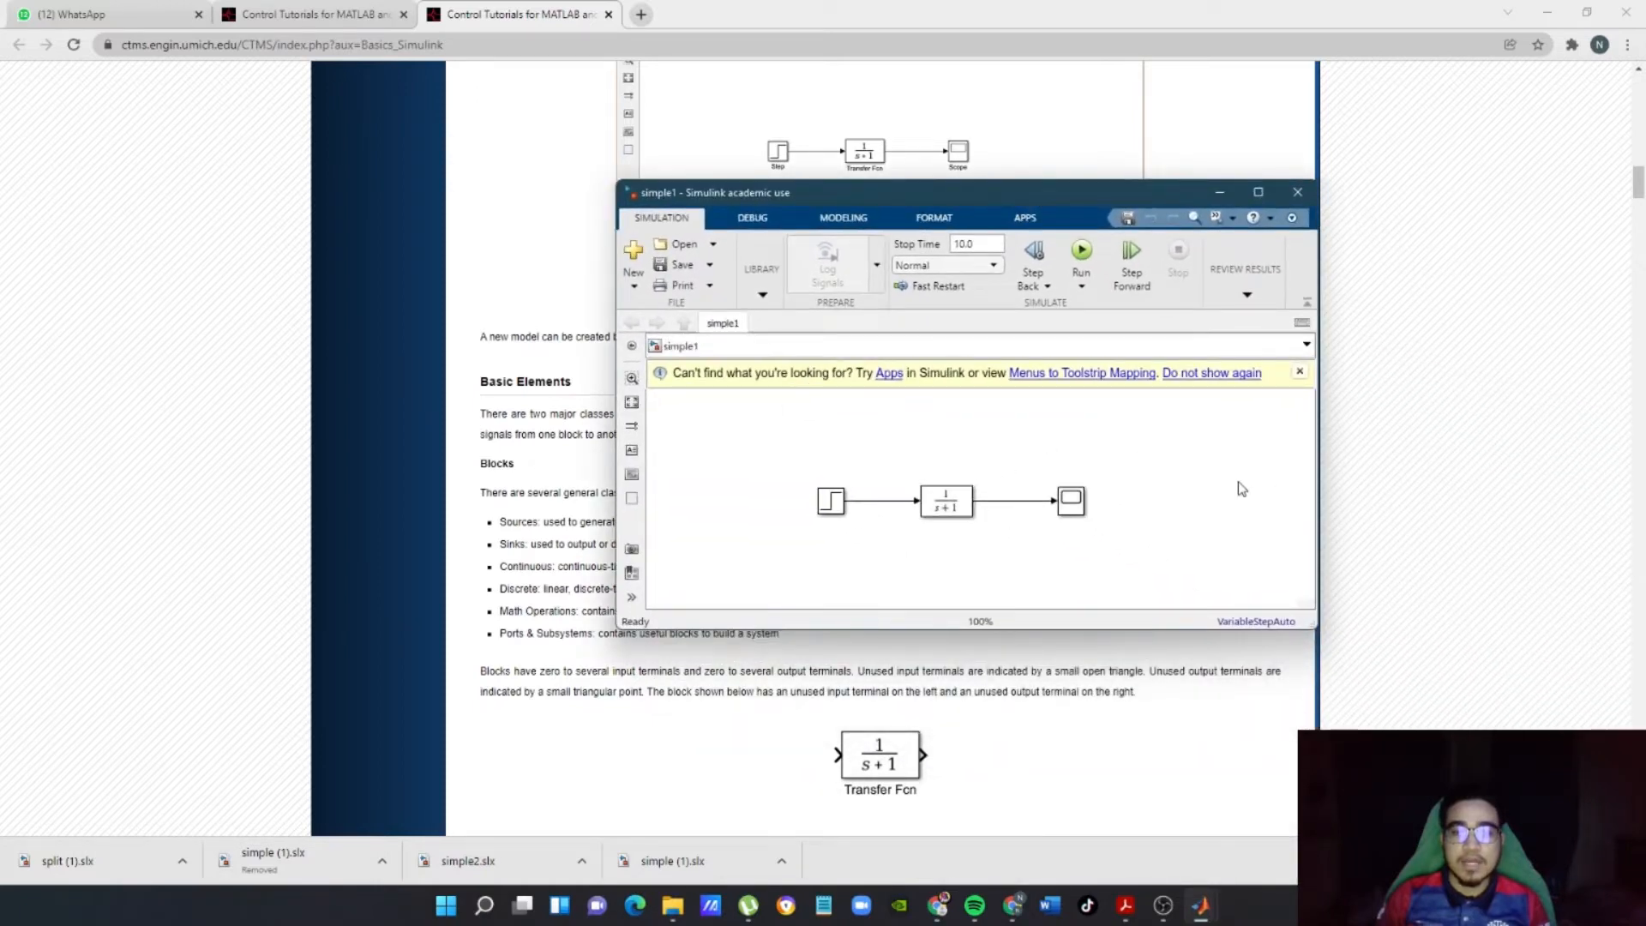
pyautogui.scroll(-1, 1218, 498)
pyautogui.scroll(2, 1186, 491)
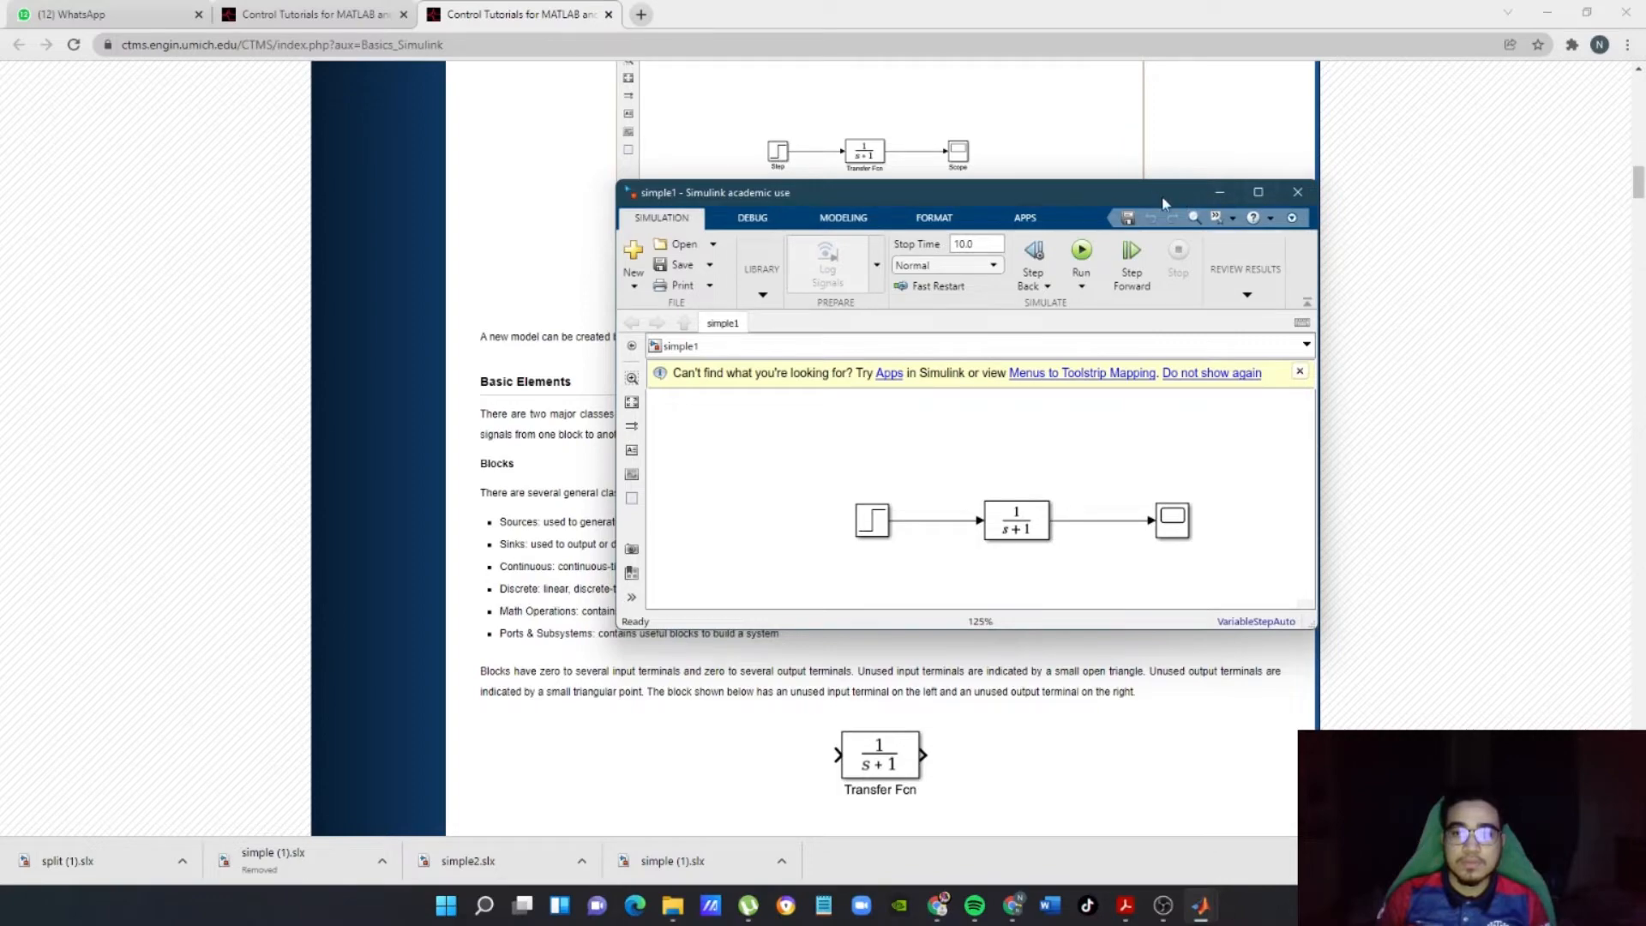
pyautogui.moveTo(1141, 197); pyautogui.dragTo(1300, 140)
pyautogui.scroll(-4, 819, 689)
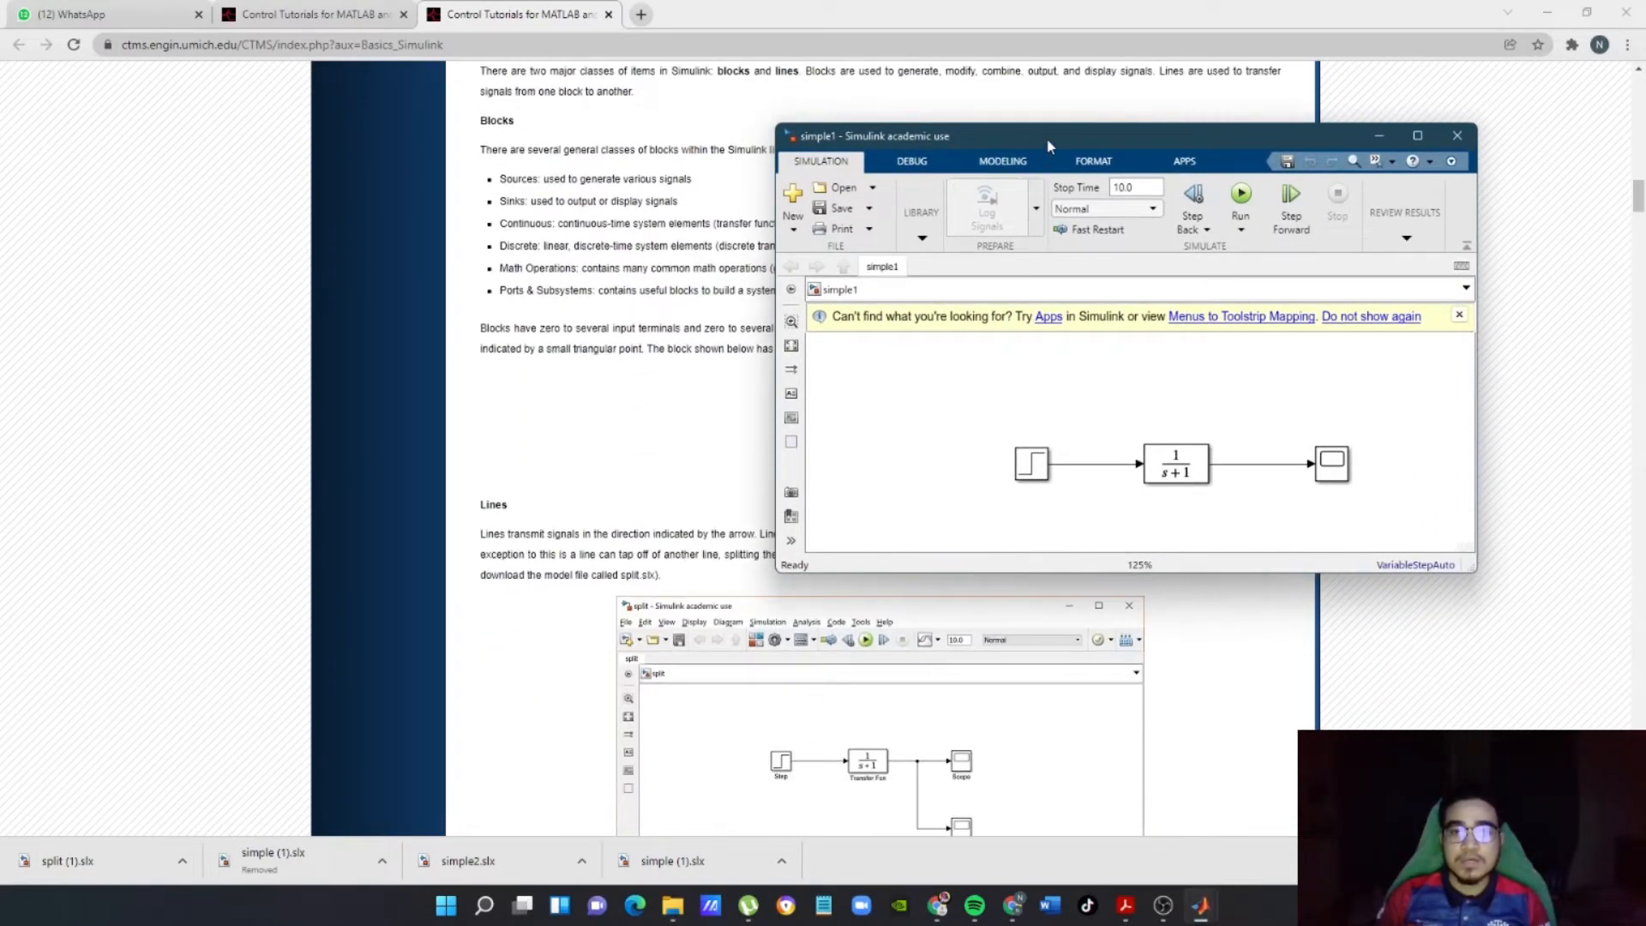
pyautogui.moveTo(1048, 145); pyautogui.dragTo(919, 254)
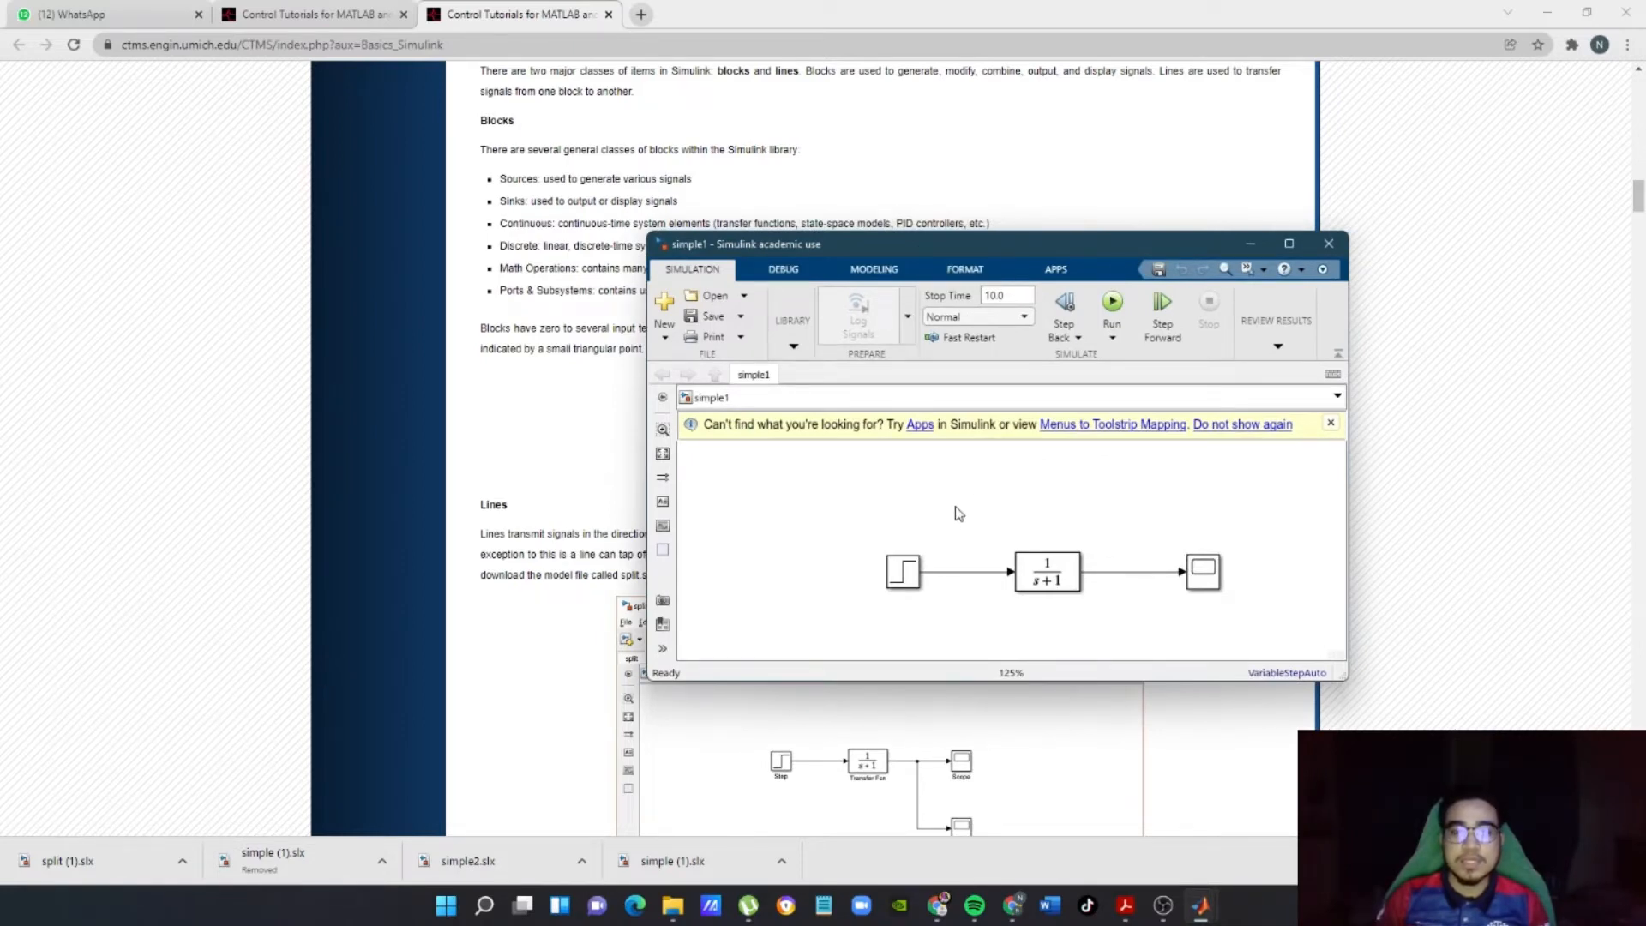
# - Go through the tutorial's Lines section beside the simple1 model and make the model window taller
pyautogui.scroll(-3, 958, 513)
pyautogui.moveTo(1055, 245); pyautogui.dragTo(1183, 168)
pyautogui.scroll(-2, 559, 513)
pyautogui.scroll(-2, 520, 466)
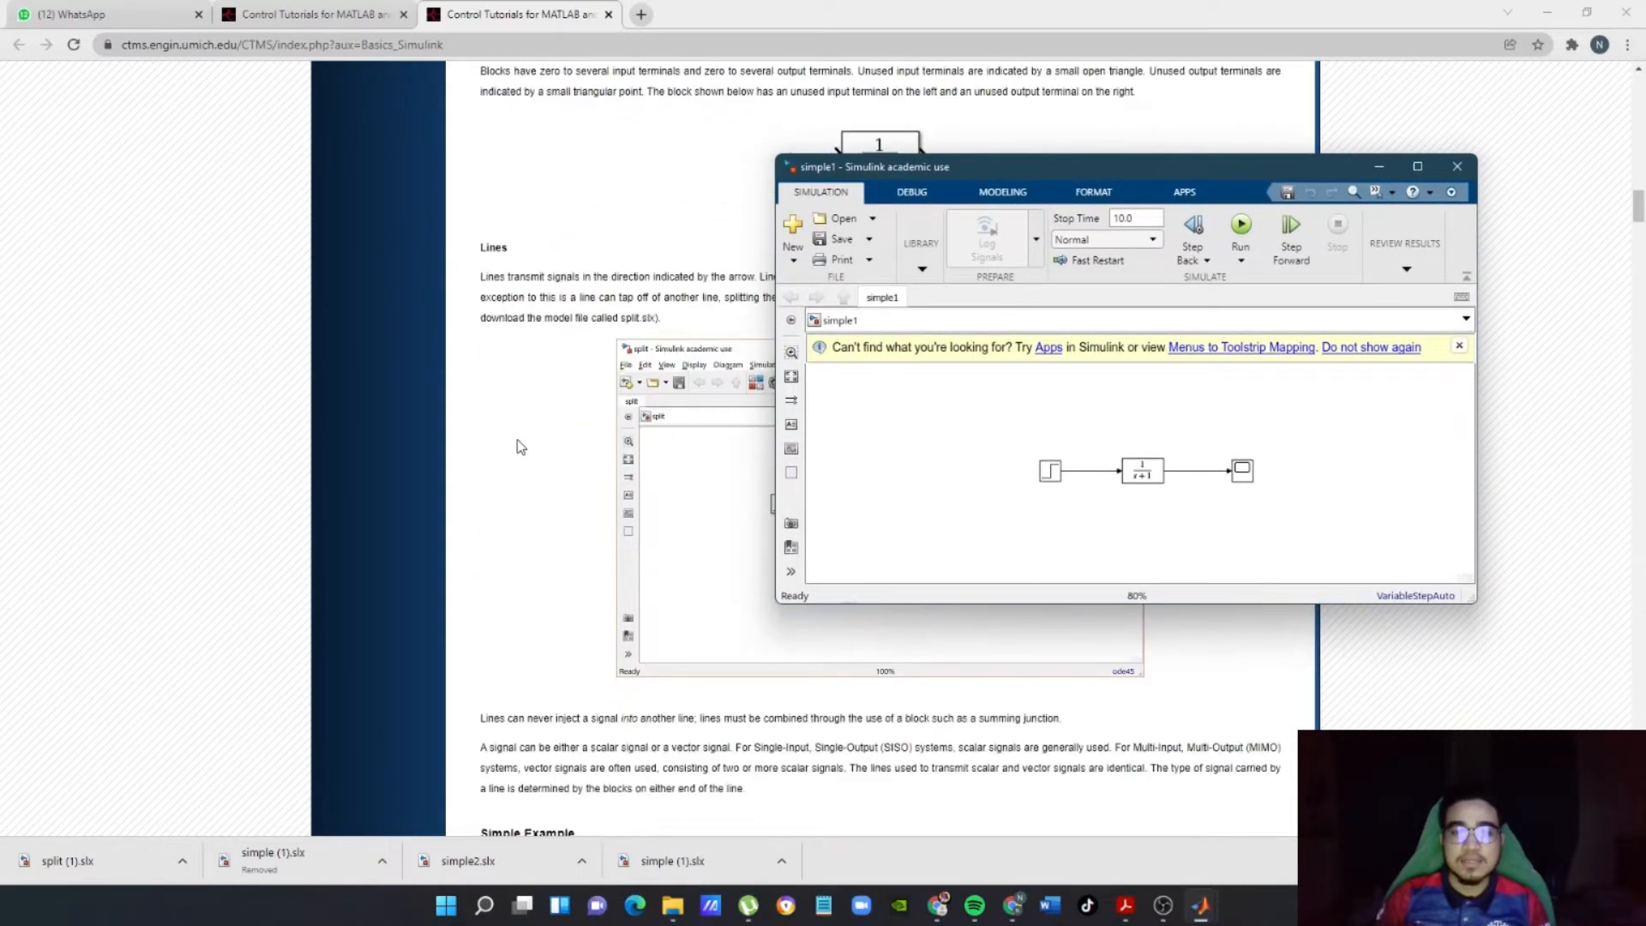
pyautogui.moveTo(1112, 152); pyautogui.dragTo(1002, 136)
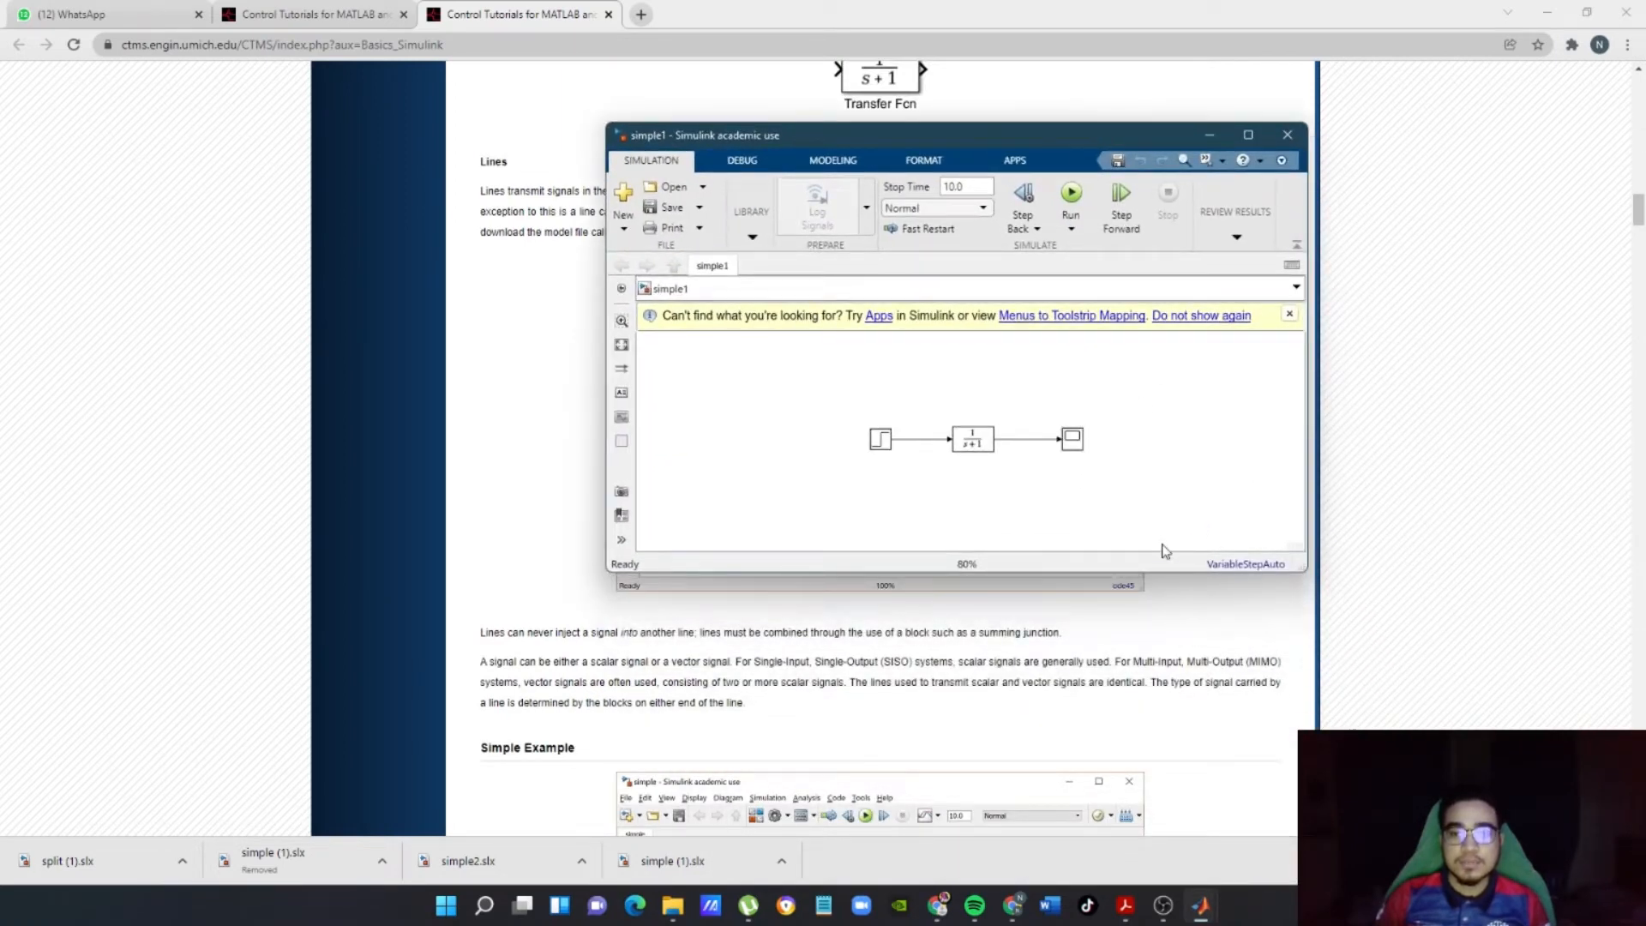
pyautogui.moveTo(1136, 573); pyautogui.dragTo(1137, 748)
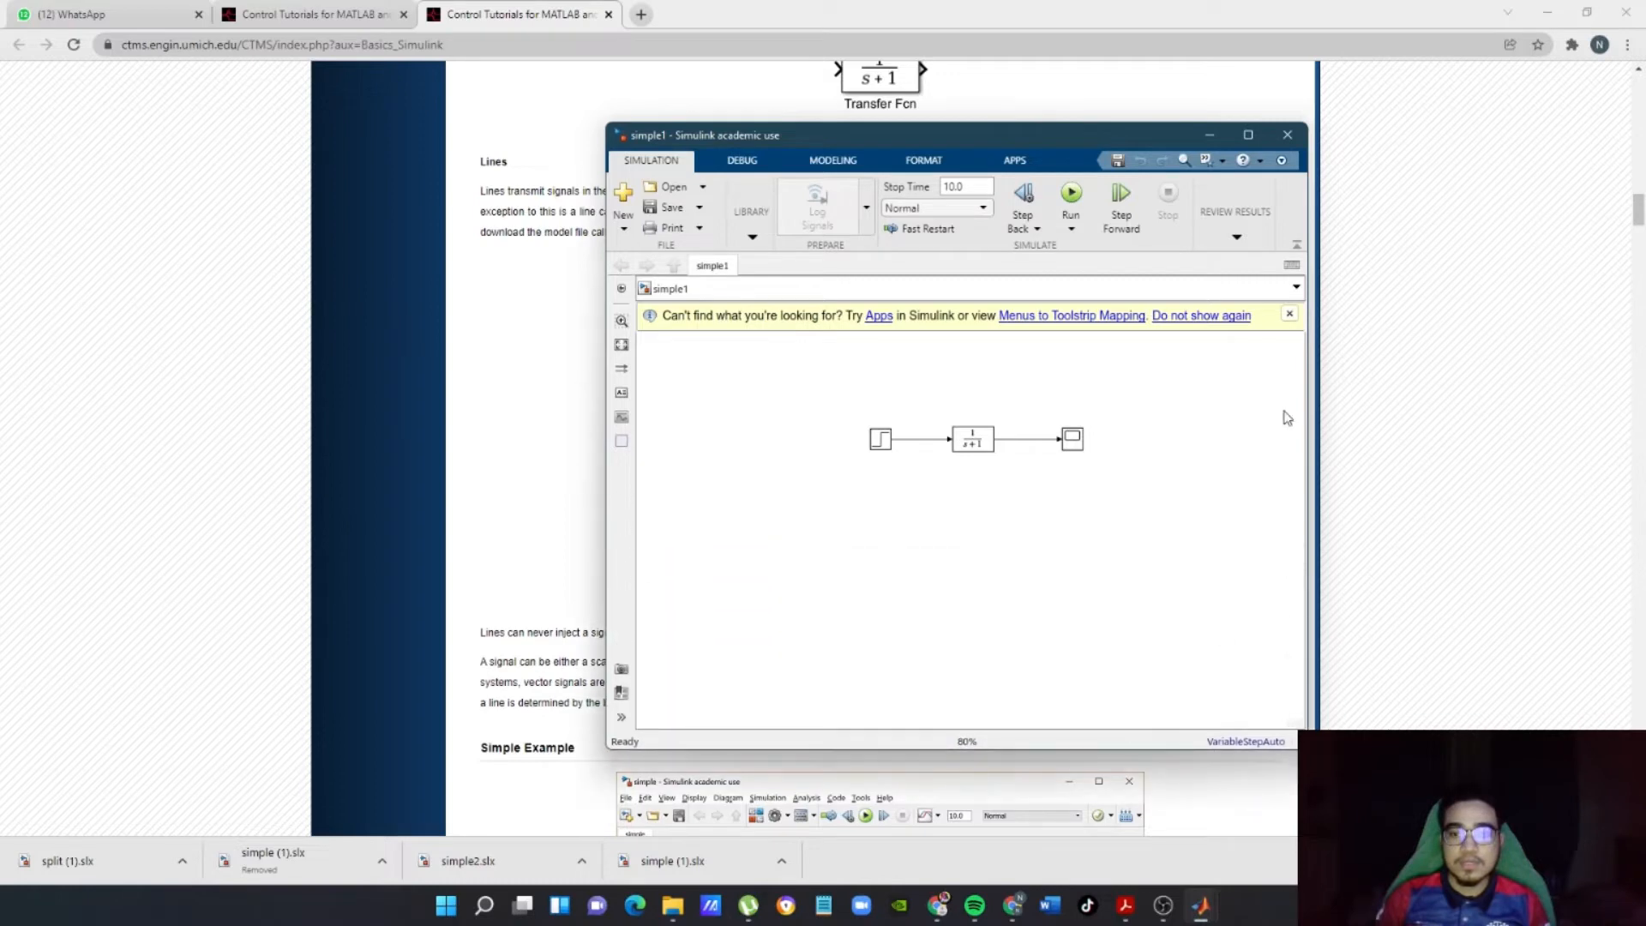
# - Widen the simple1 model window, place a copy of the Scope block below the original and branch the Transfer Fcn output line to it
pyautogui.moveTo(1305, 413); pyautogui.dragTo(1453, 413)
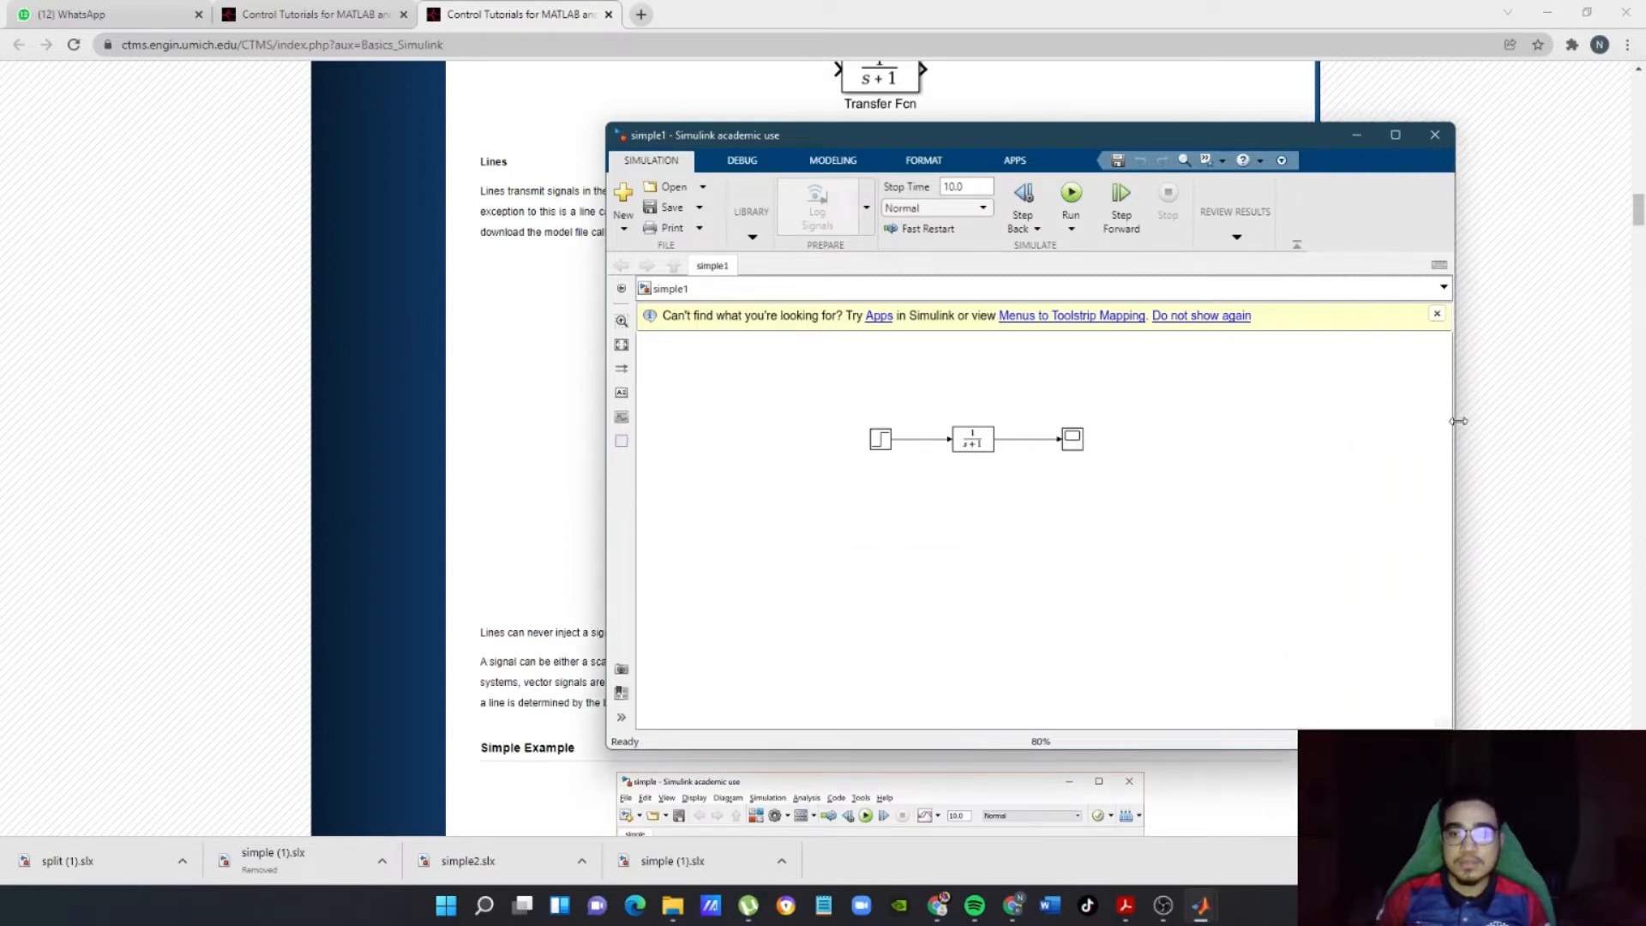
pyautogui.click(1074, 439)
pyautogui.hotkey('ctrl', 'c')
pyautogui.click(1066, 513)
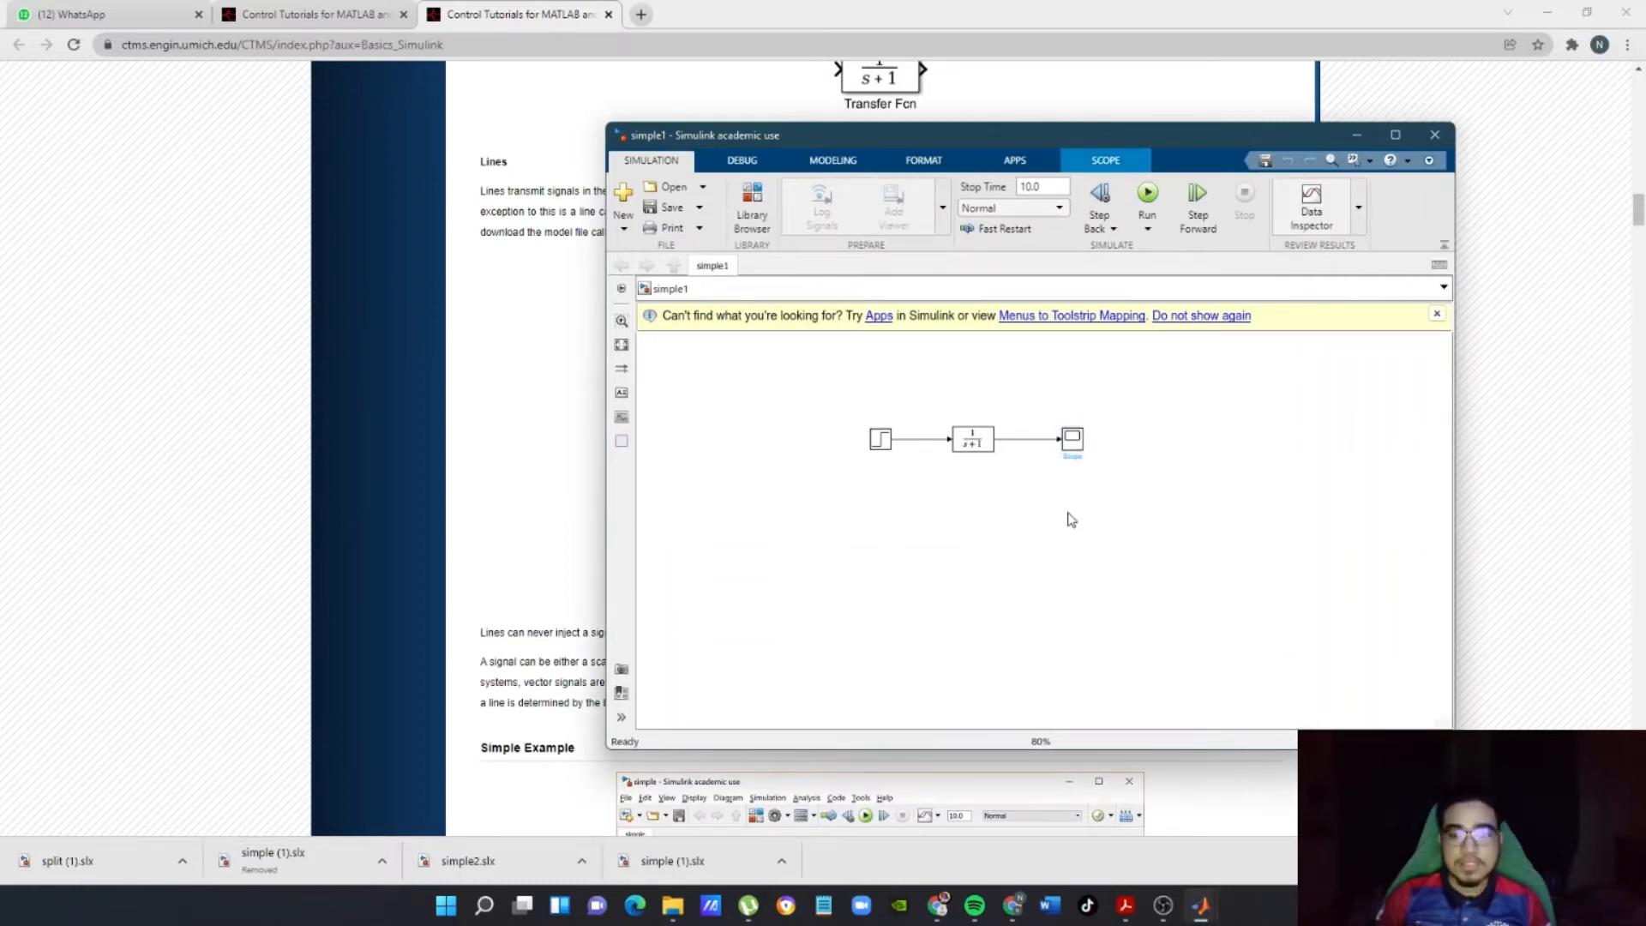
pyautogui.hotkey('ctrl', 'v')
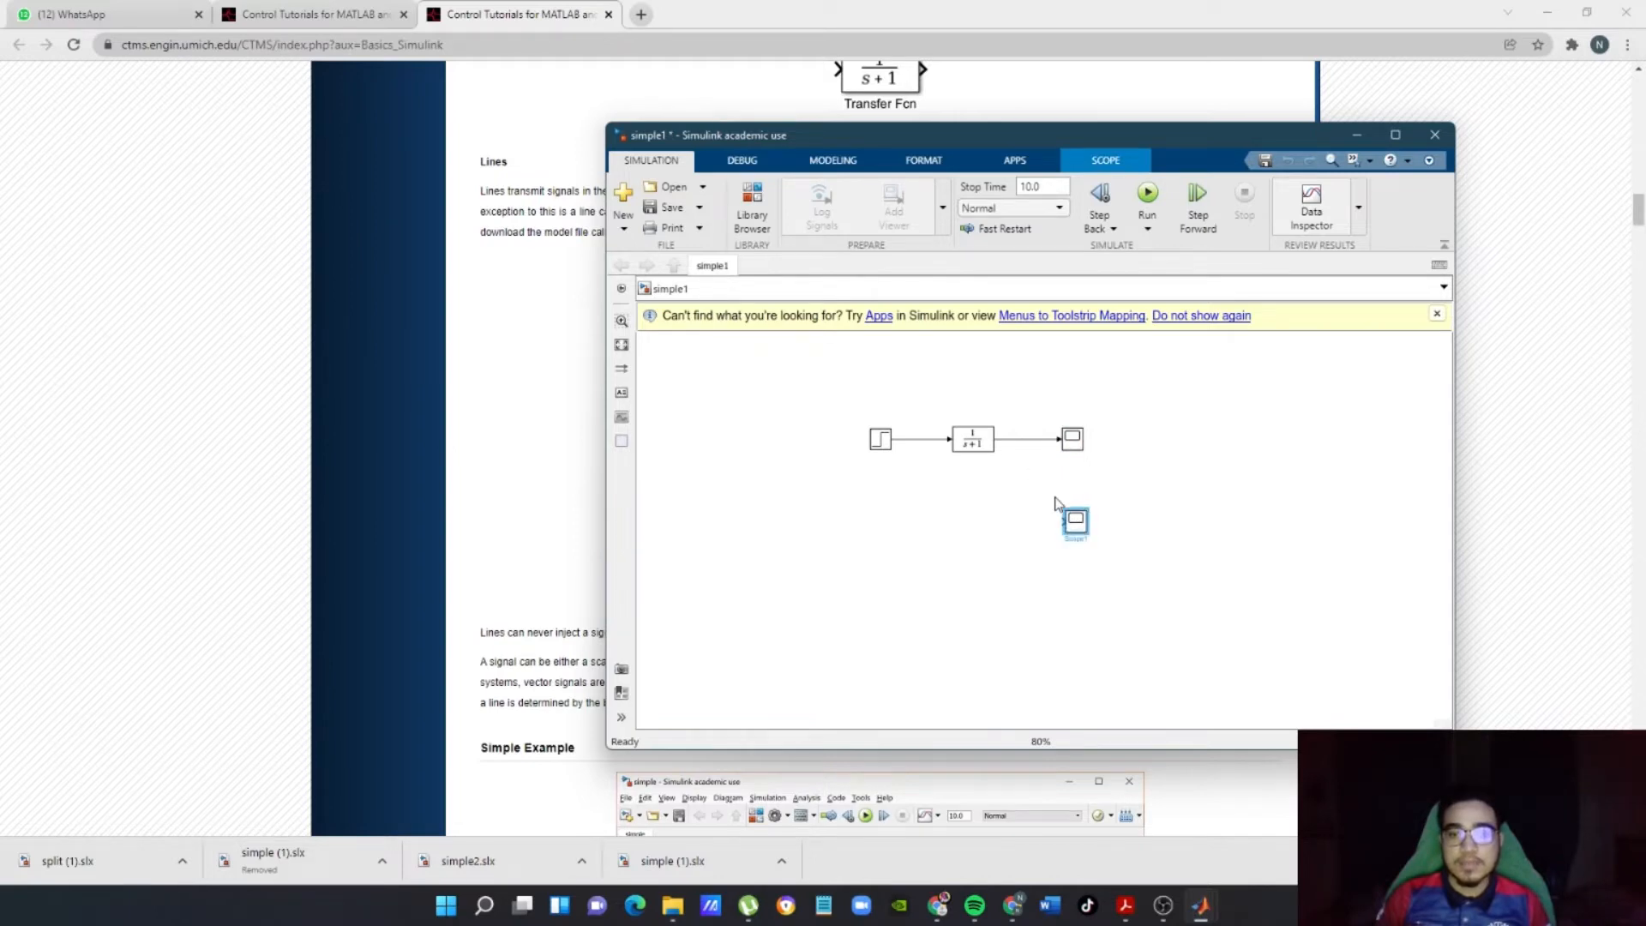
pyautogui.click(1026, 442)
pyautogui.moveTo(1061, 520); pyautogui.dragTo(1026, 439)
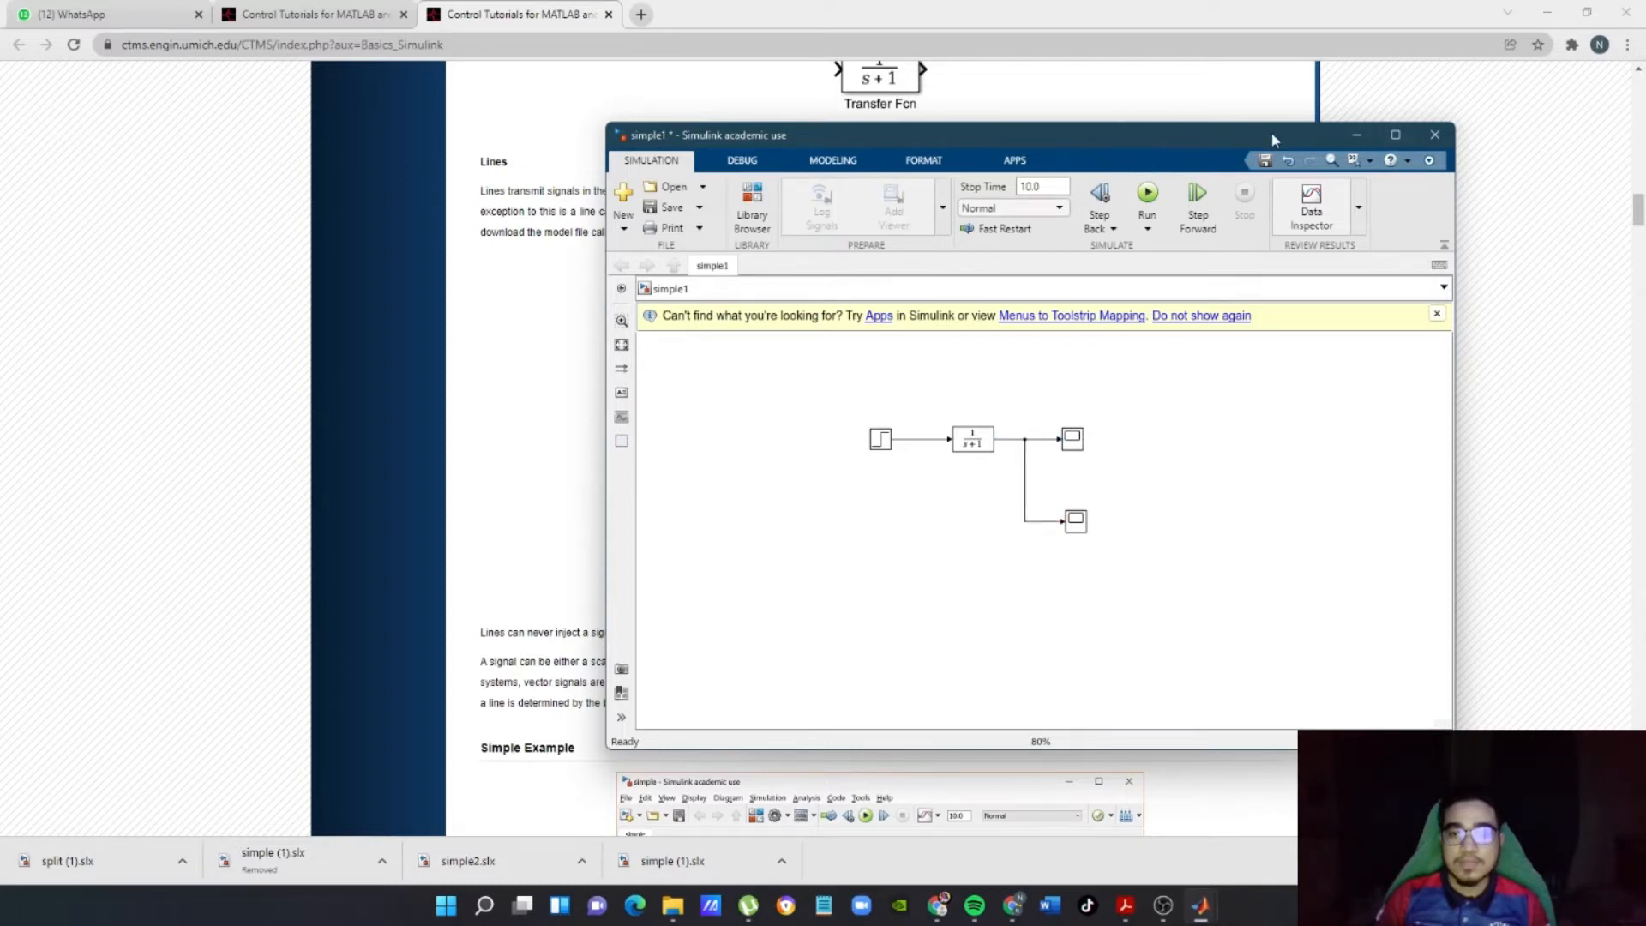
# - Compare the branched line in simple1 with the split model in the tutorial's Lines section, keeping the model window off the text
pyautogui.moveTo(1270, 141); pyautogui.dragTo(1482, 102)
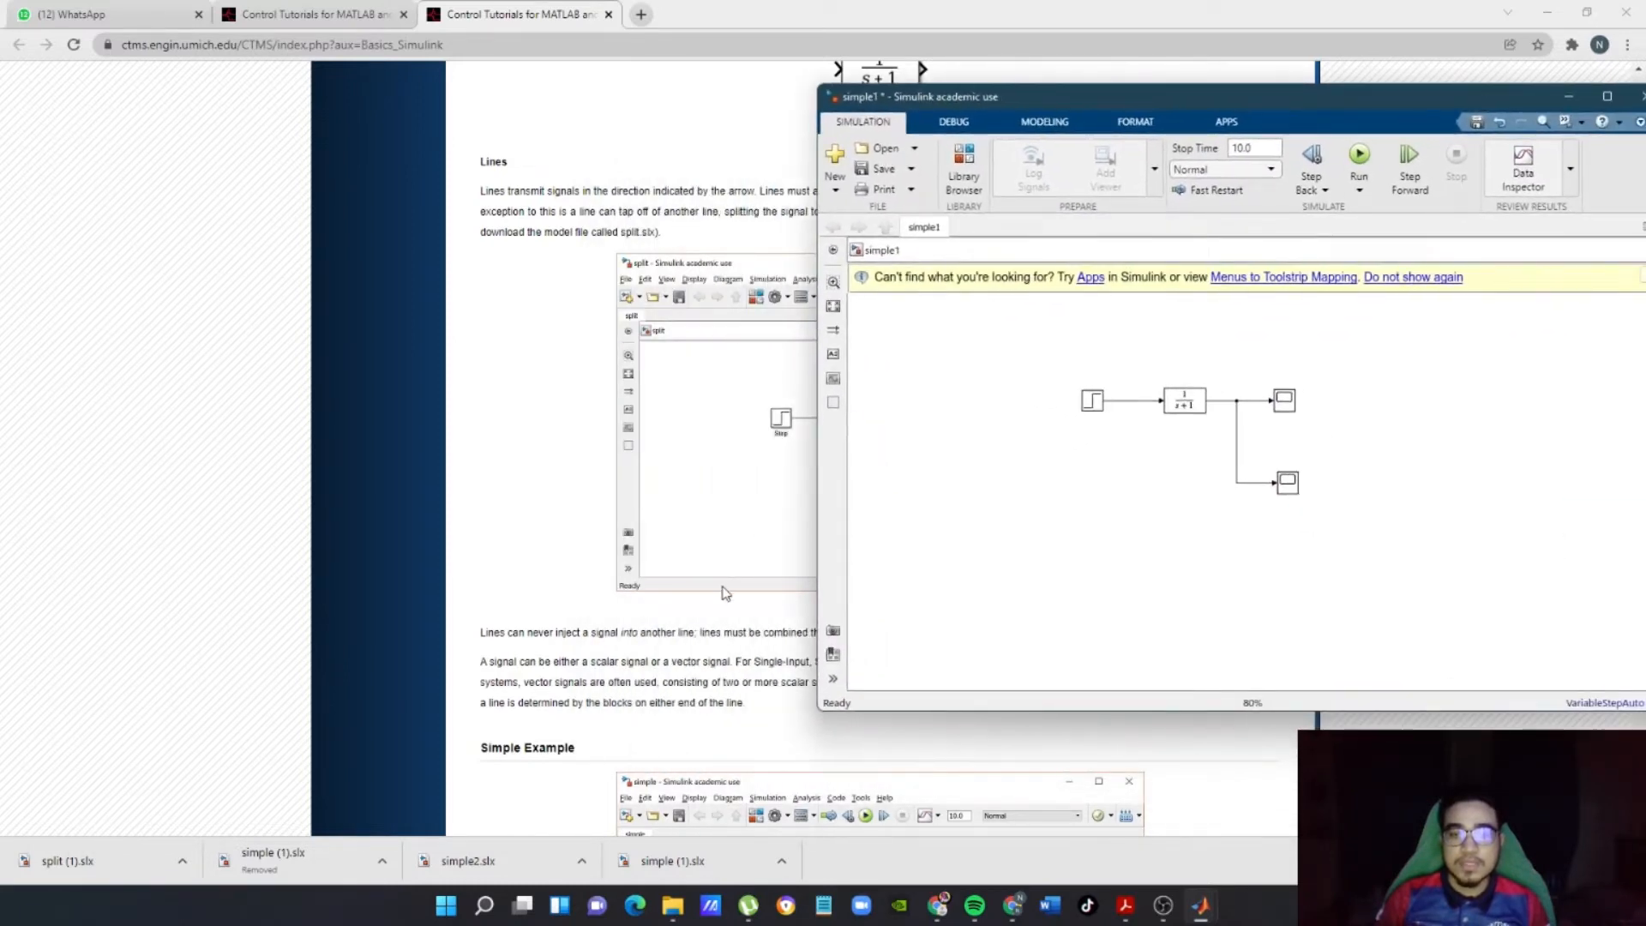
pyautogui.scroll(-1, 612, 590)
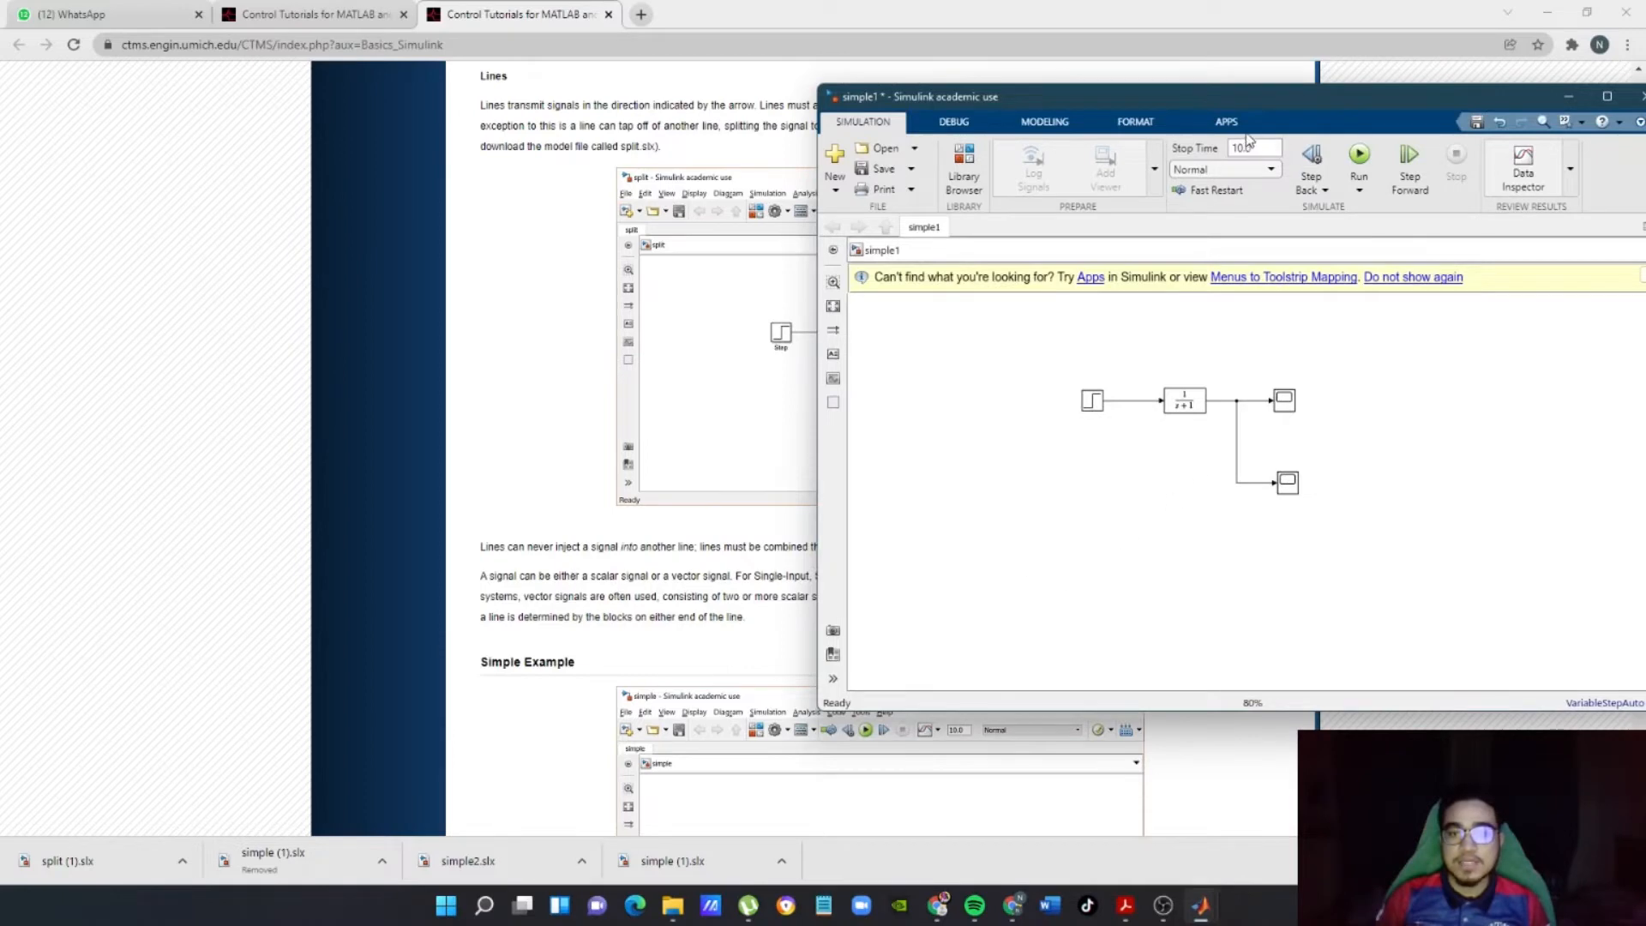
pyautogui.moveTo(1256, 101); pyautogui.dragTo(1265, 183)
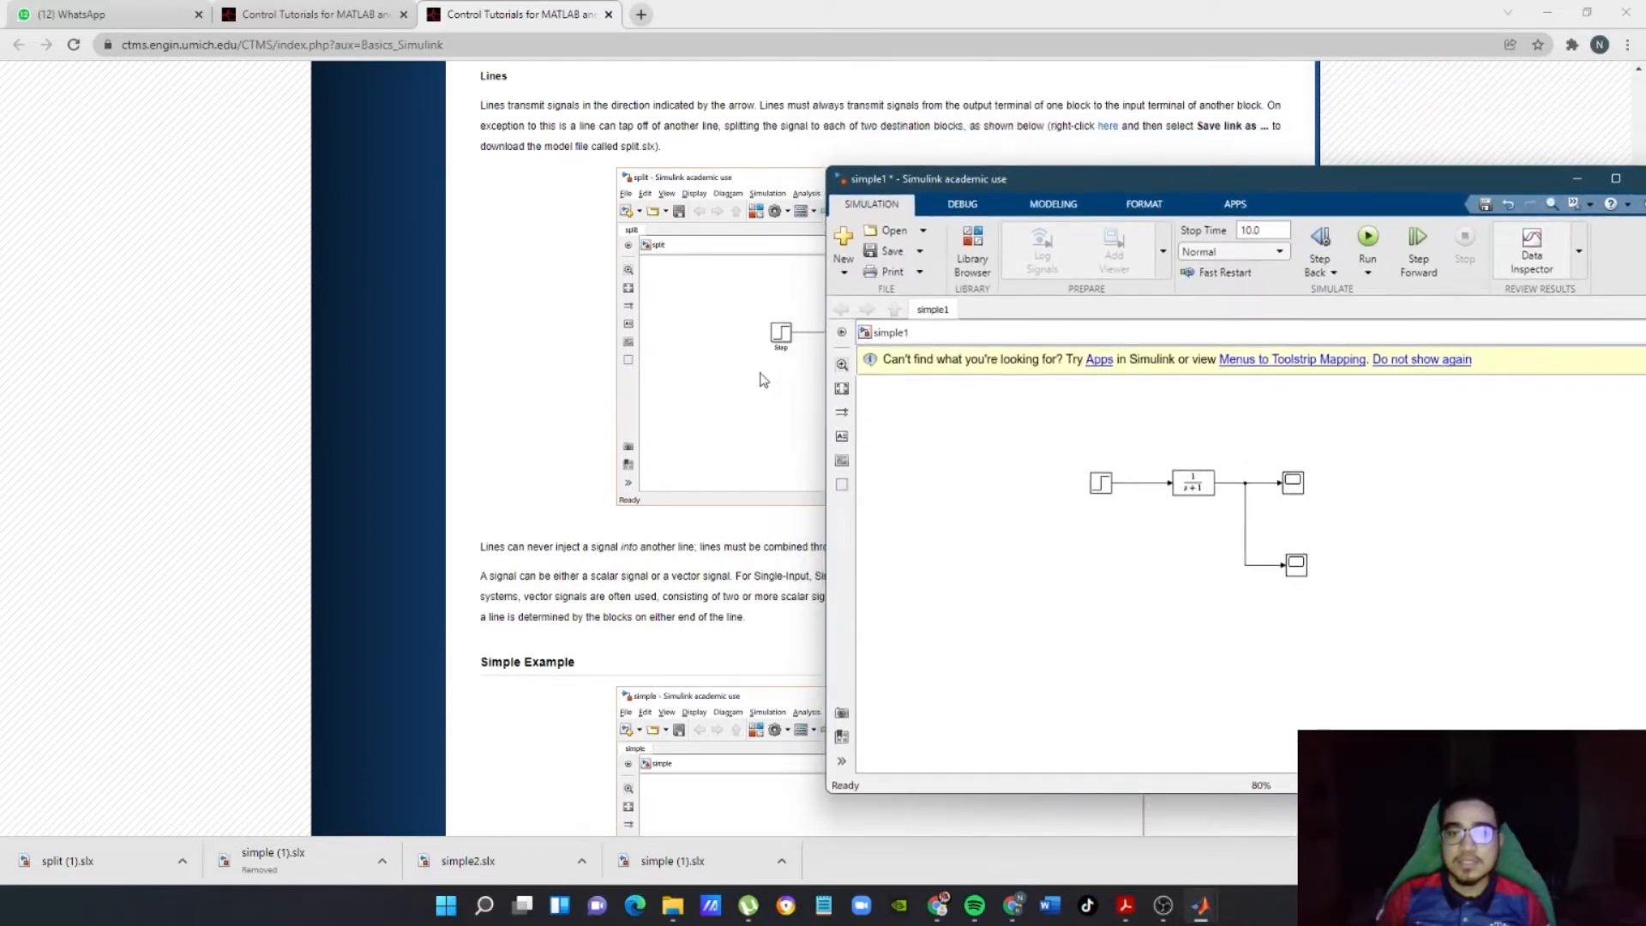
pyautogui.scroll(-5, 763, 379)
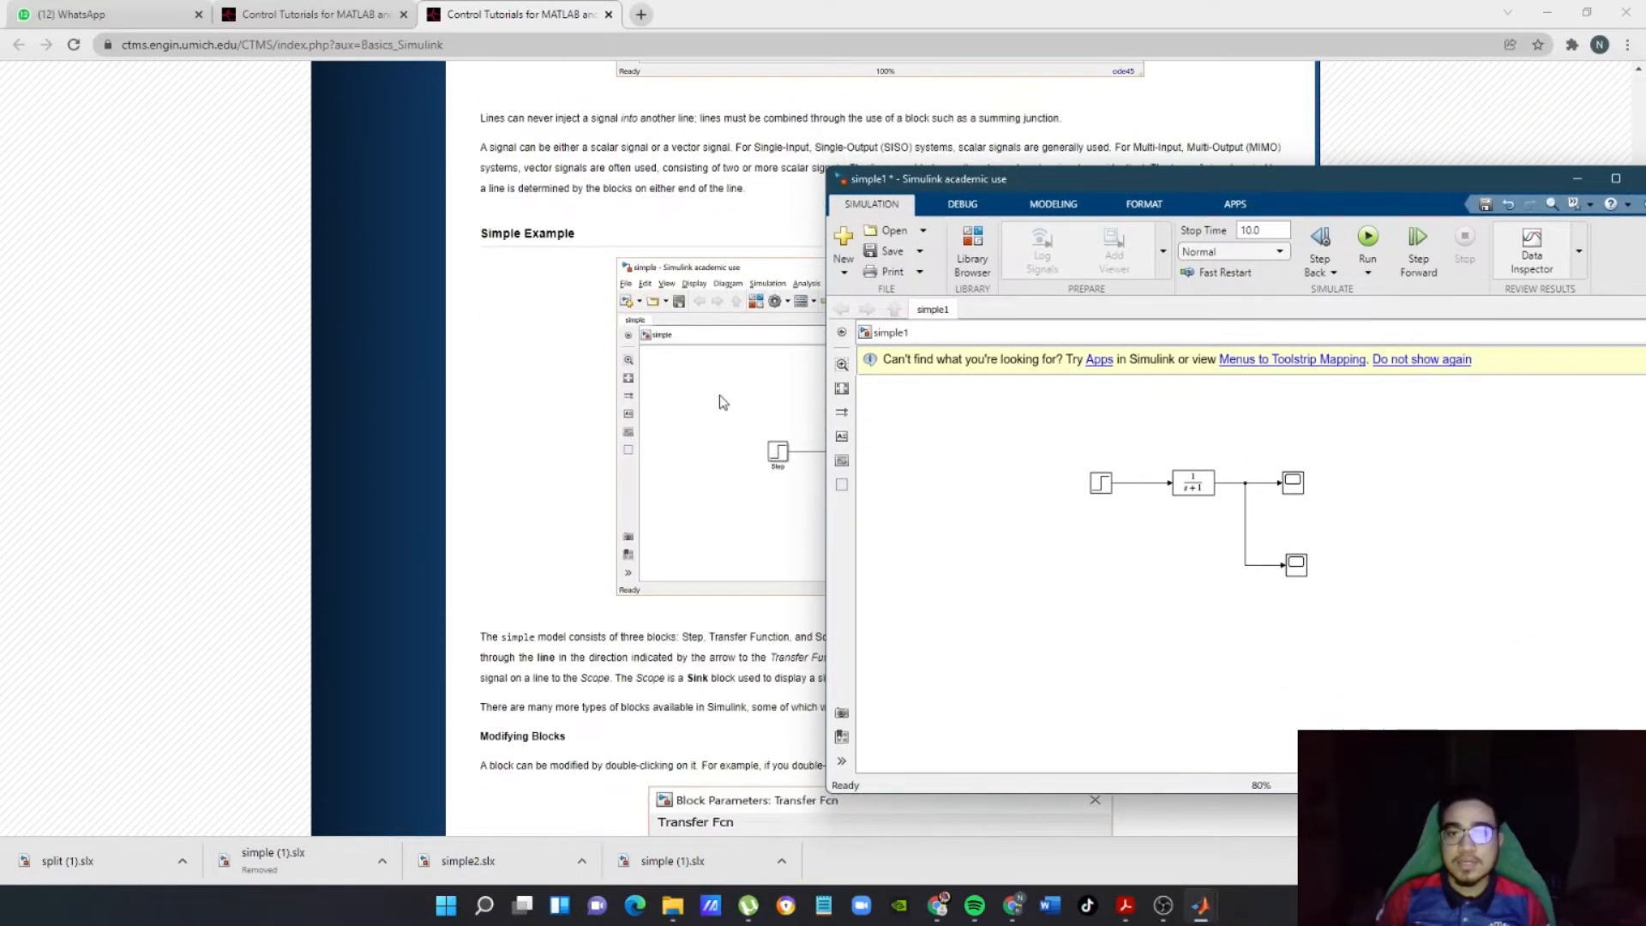
# - Examine the tutorial's Simple Example section beside the simple1 model, placing the model window below the example's block diagram
pyautogui.moveTo(1235, 187); pyautogui.dragTo(1046, 197)
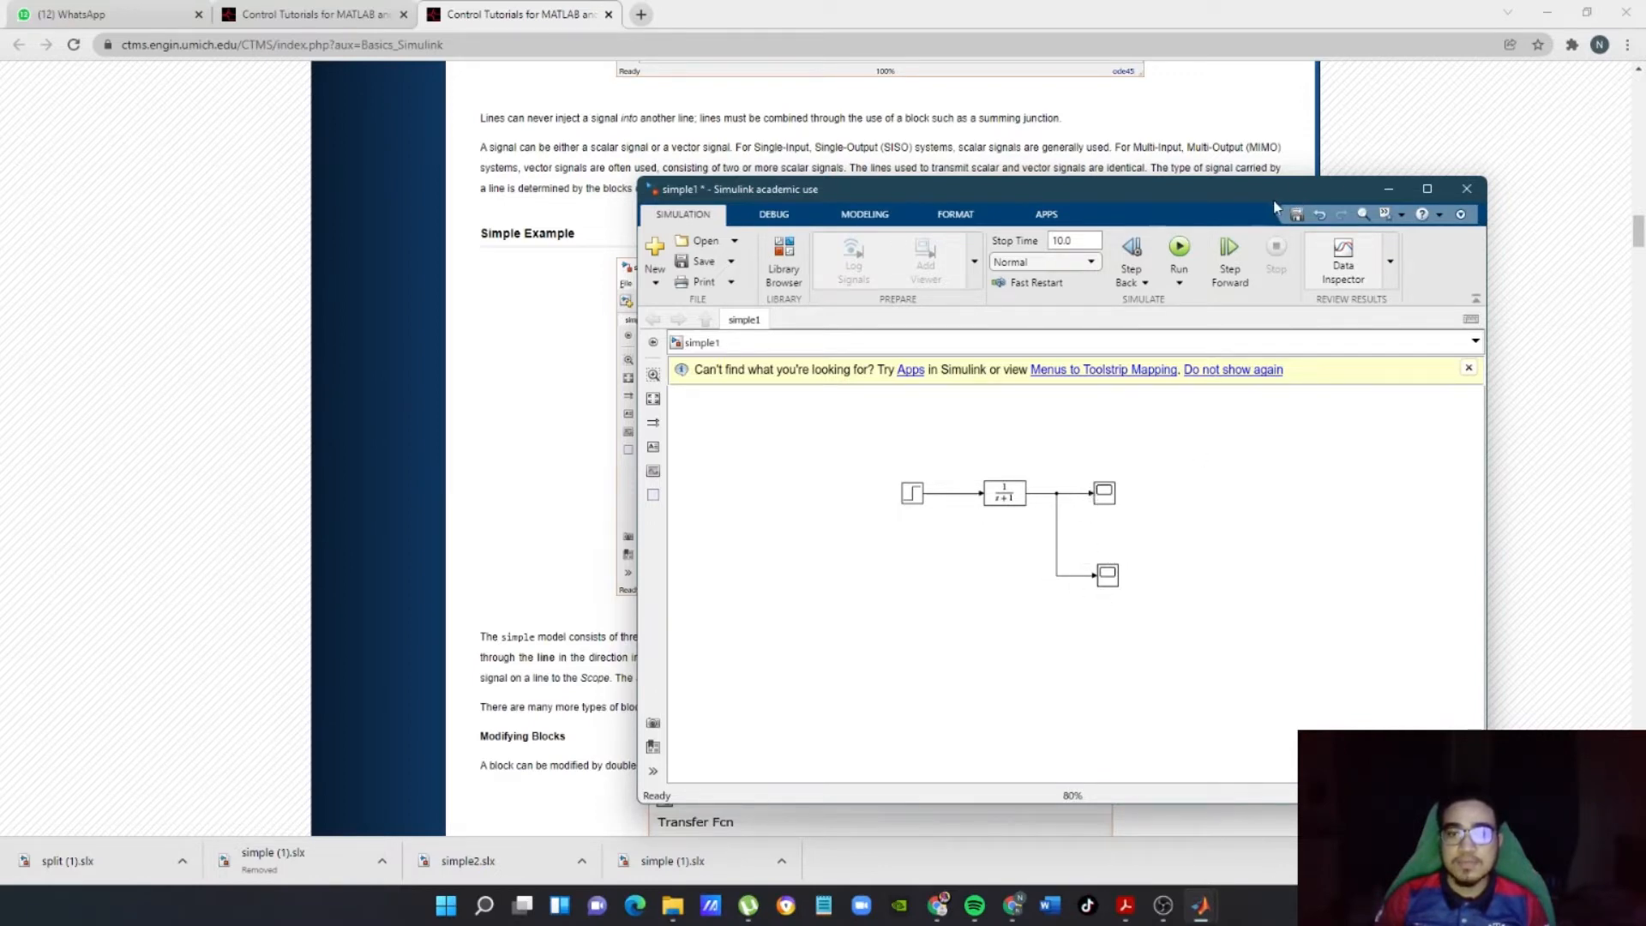
pyautogui.moveTo(1296, 205); pyautogui.dragTo(1315, 246)
pyautogui.scroll(-2, 533, 395)
pyautogui.scroll(-1, 535, 394)
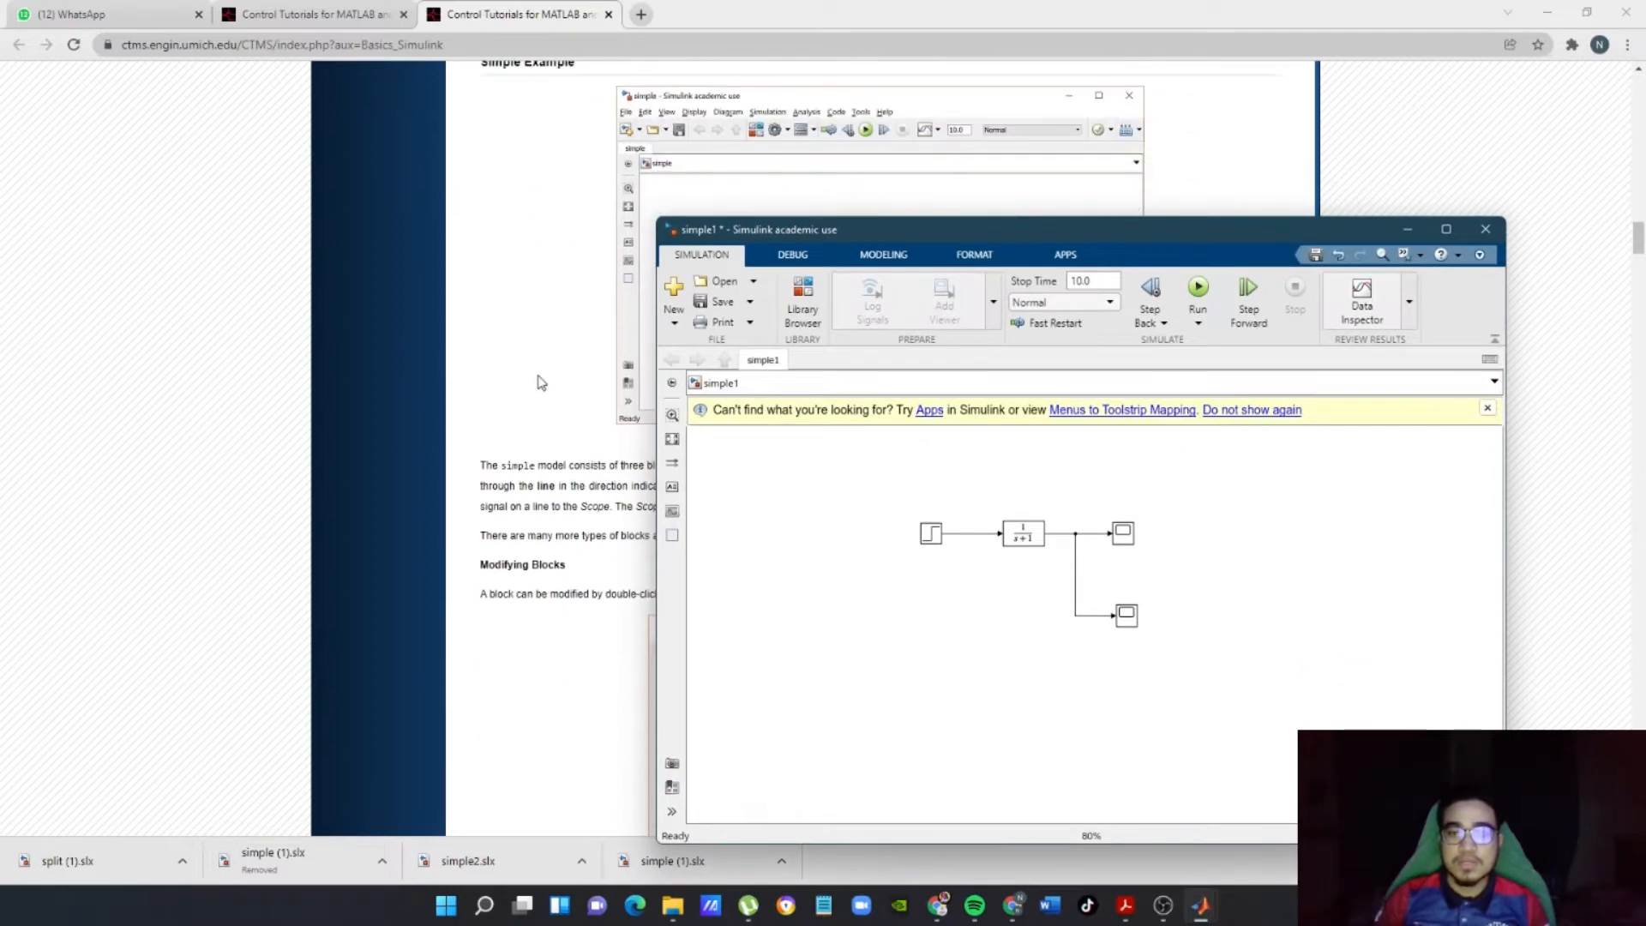
pyautogui.moveTo(1136, 237); pyautogui.dragTo(997, 207)
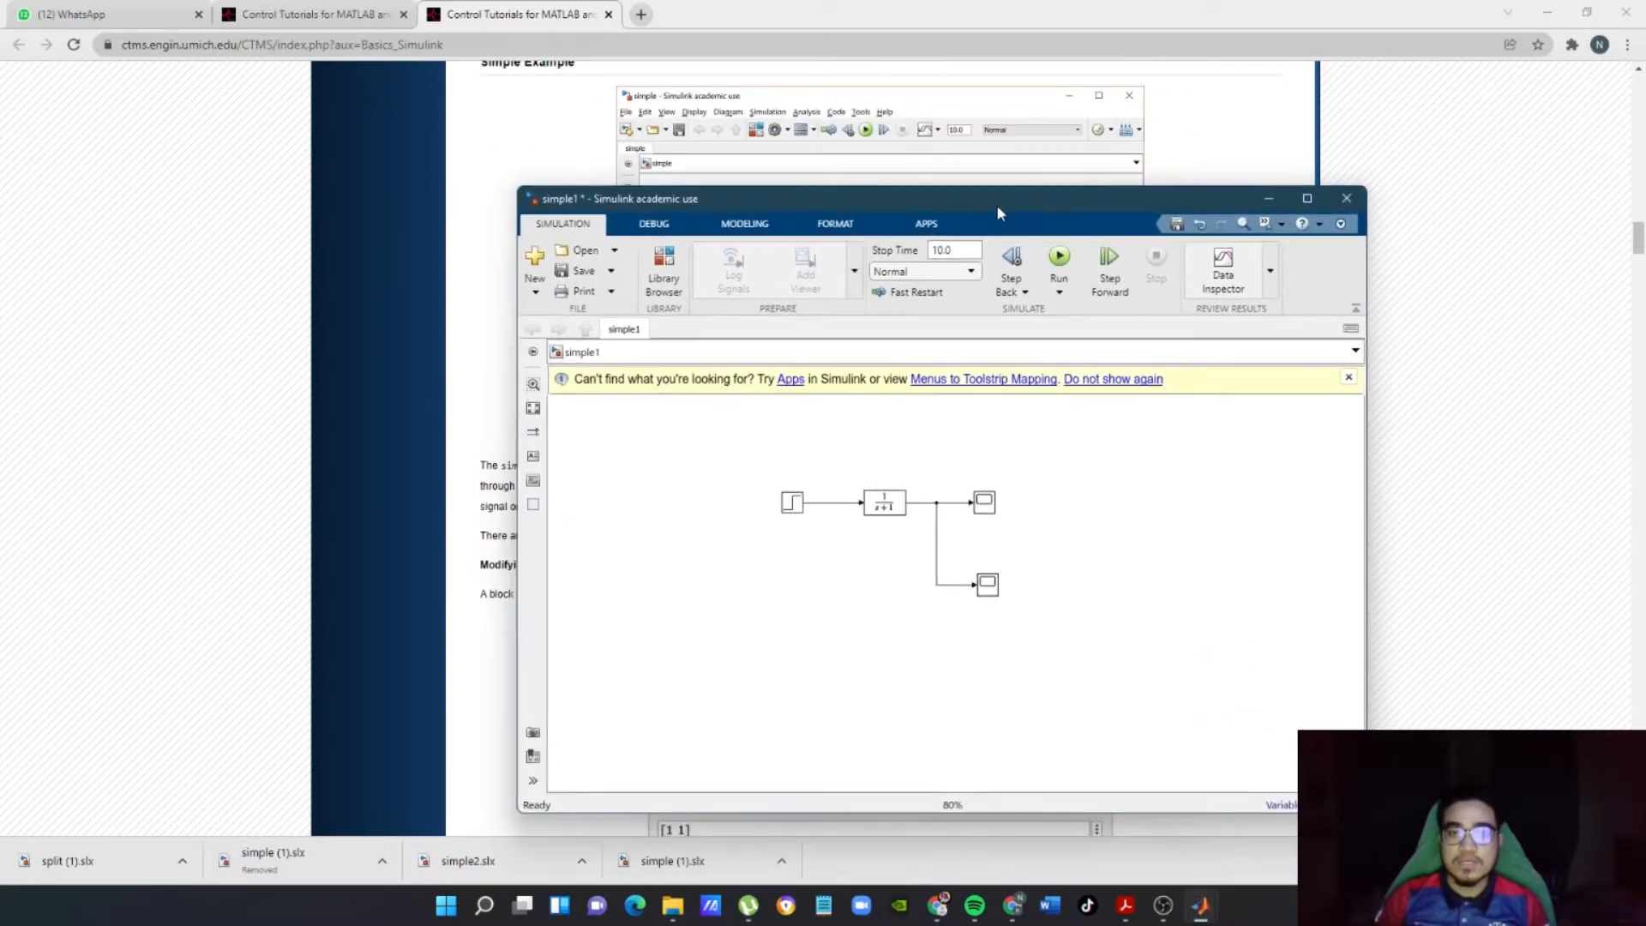
pyautogui.doubleClick(997, 210)
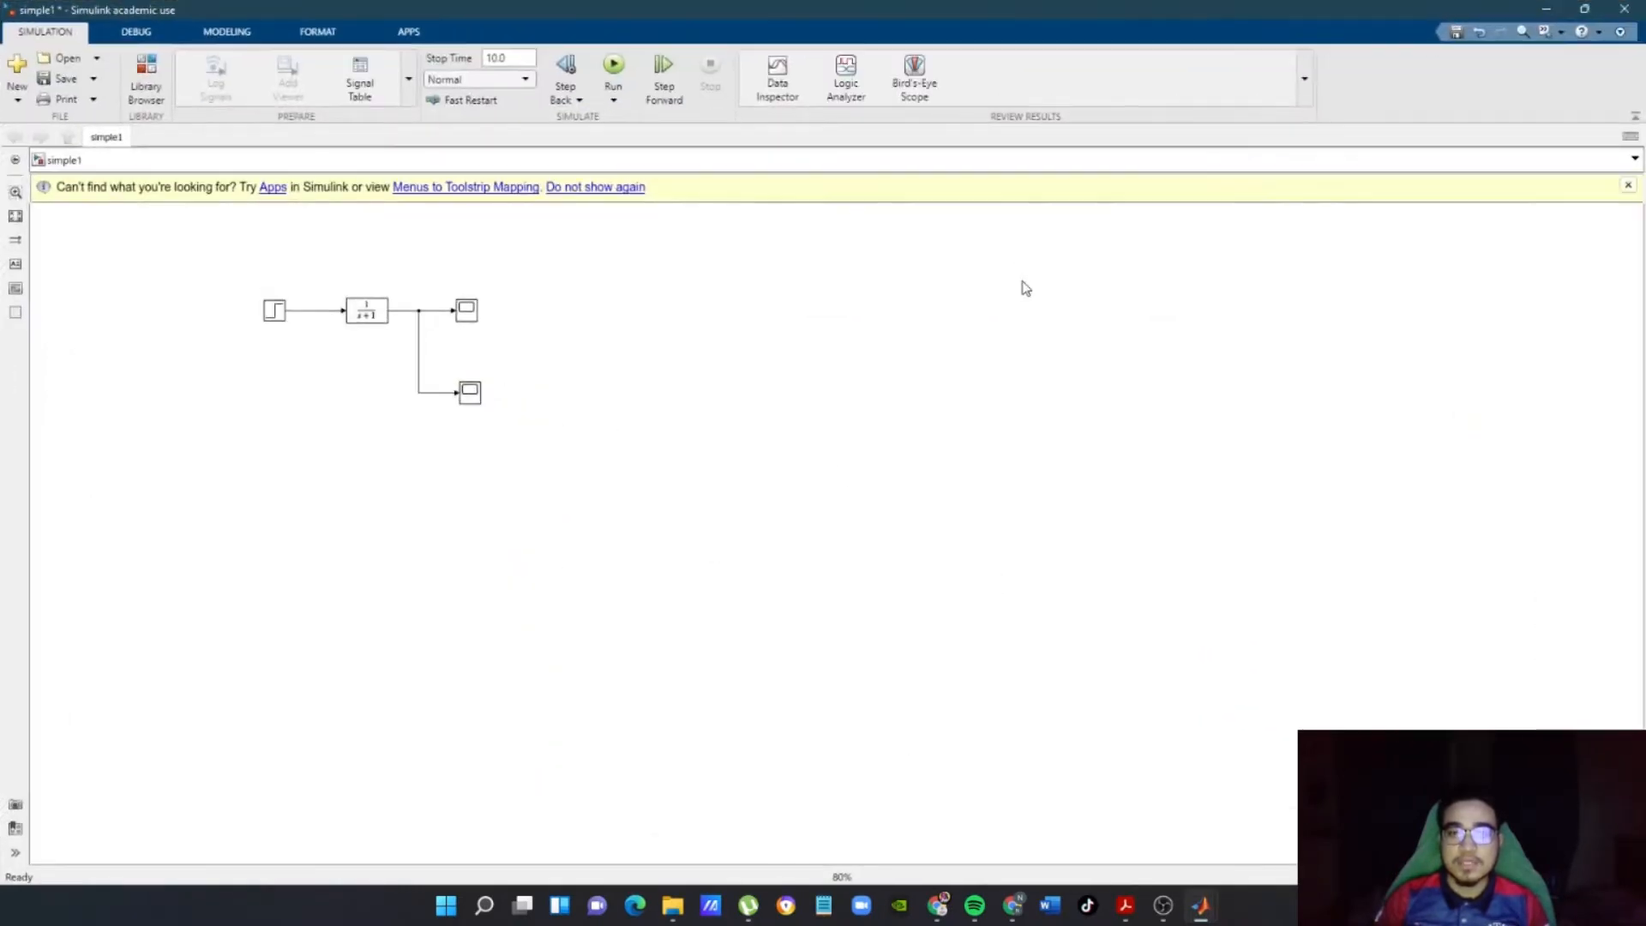
pyautogui.click(1584, 9)
pyautogui.moveTo(944, 206); pyautogui.dragTo(951, 422)
pyautogui.scroll(-1, 581, 276)
pyautogui.scroll(2, 583, 278)
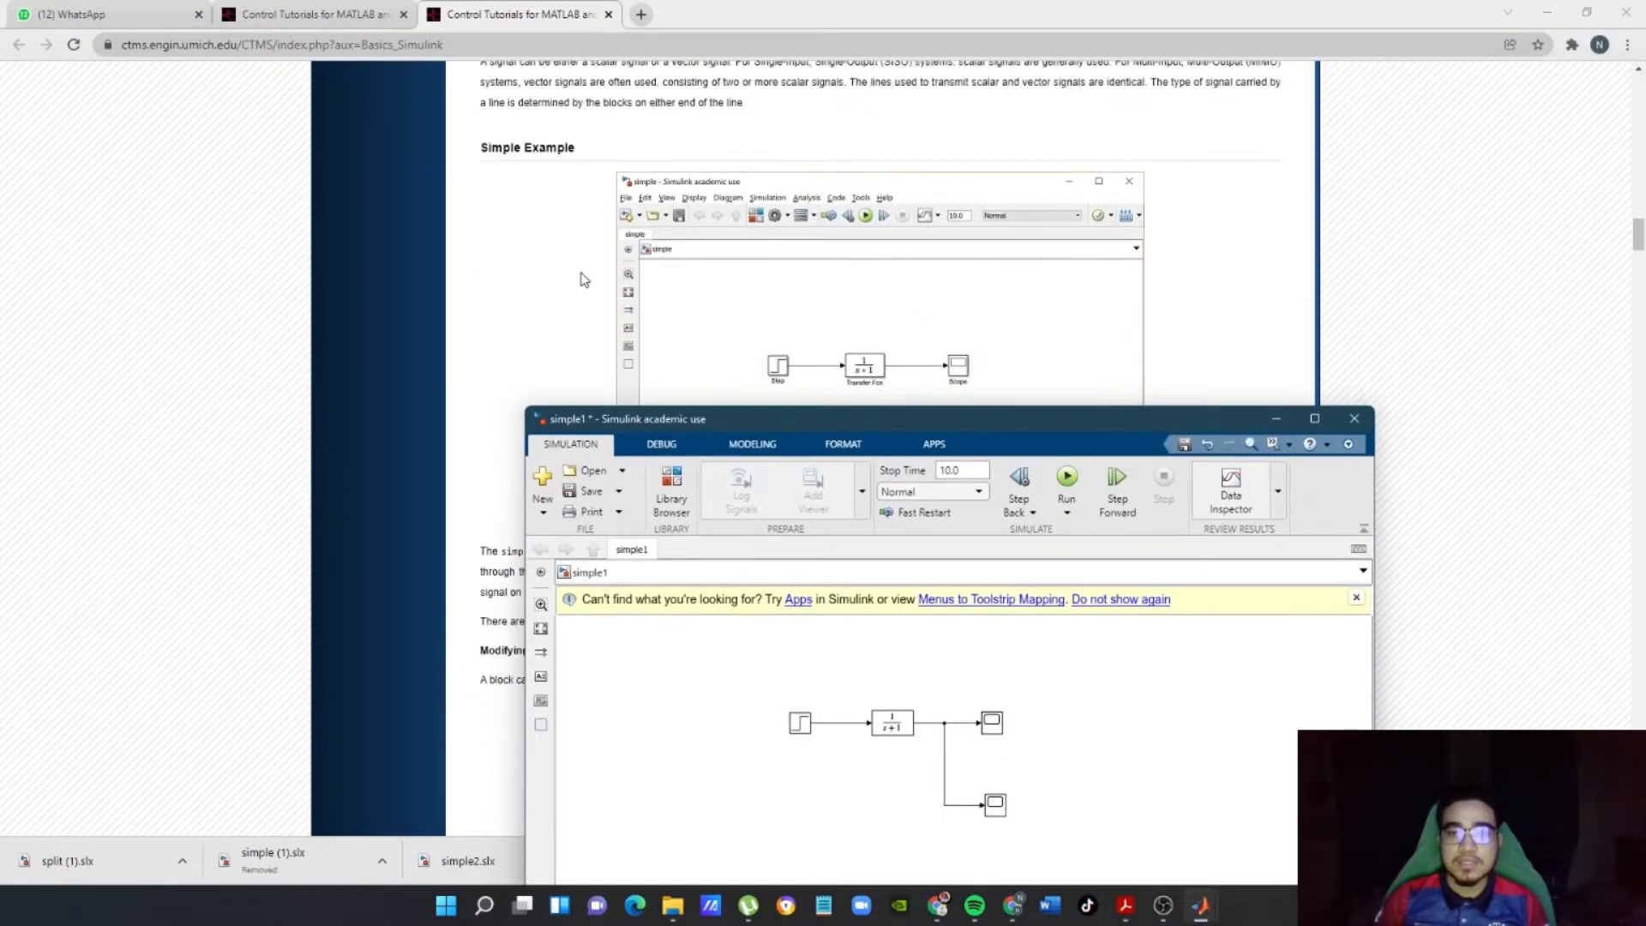
pyautogui.scroll(-1, 1009, 365)
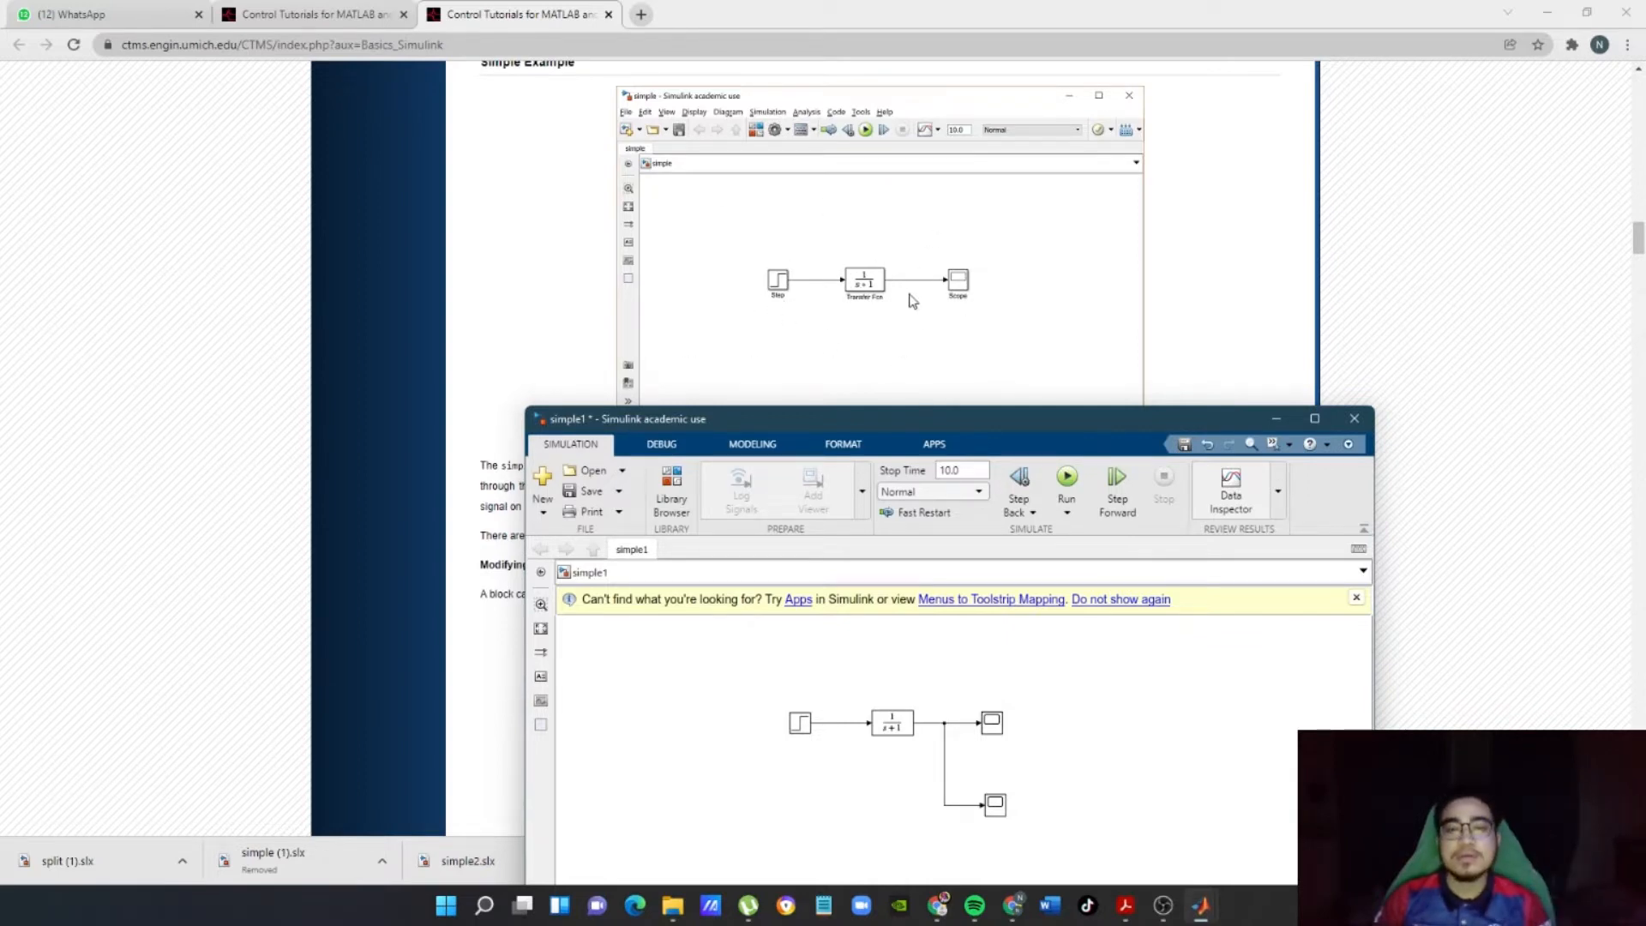
# - Delete the copied Scope block and its leftover branch line from the simple1 model
pyautogui.moveTo(956, 424); pyautogui.dragTo(944, 388)
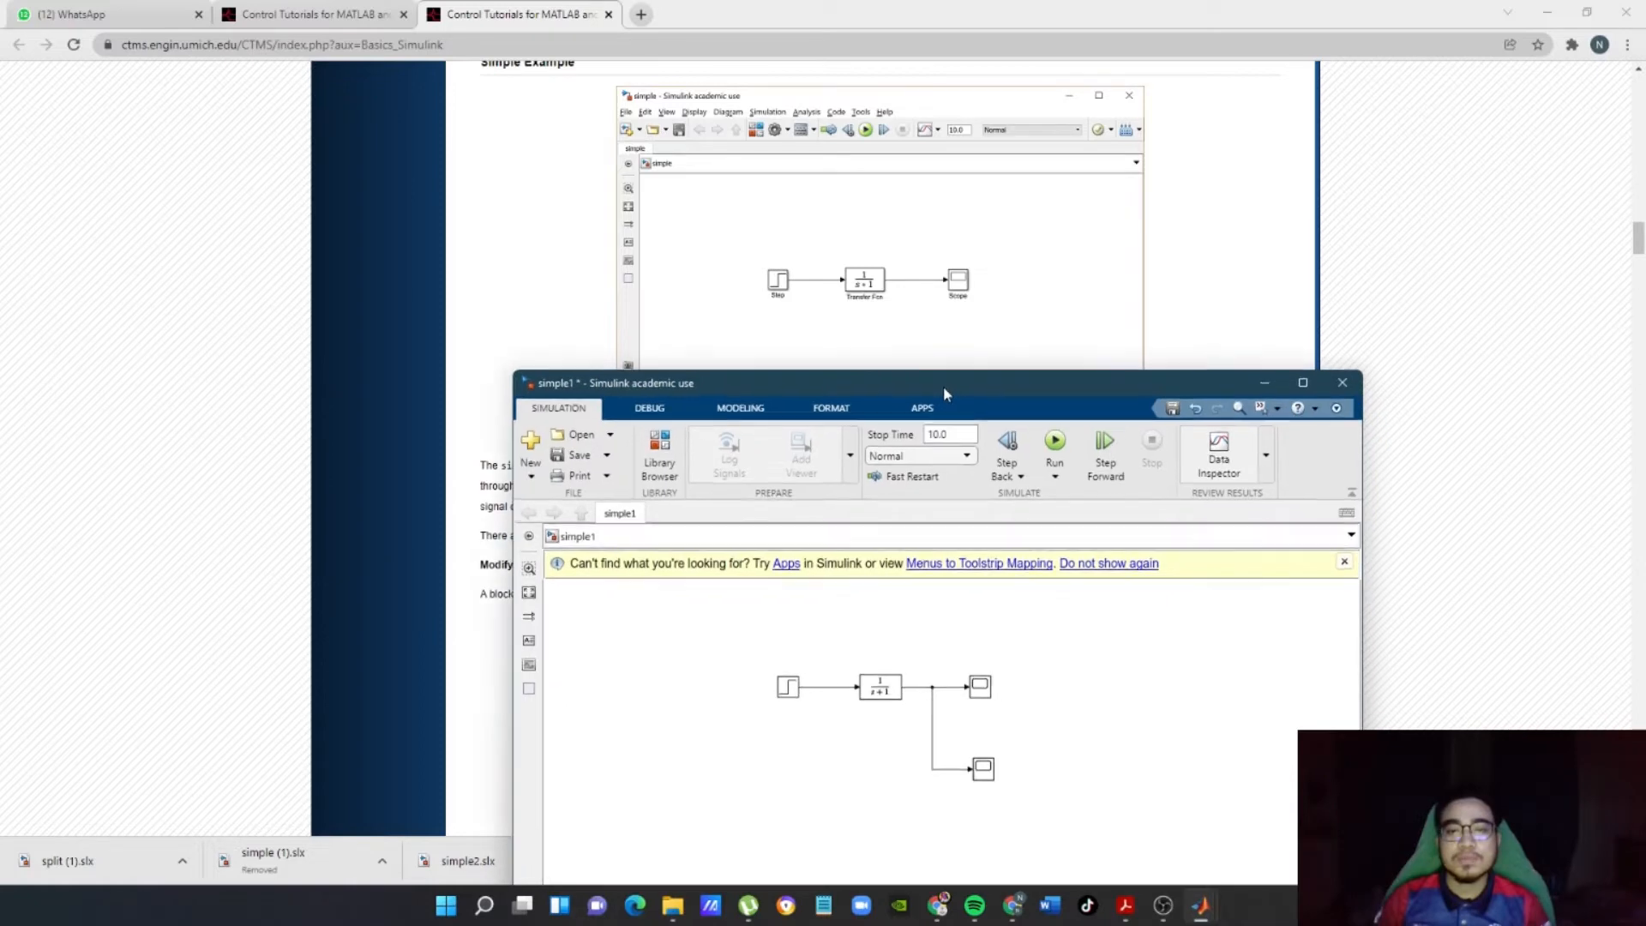
pyautogui.click(982, 776)
pyautogui.press('Delete')
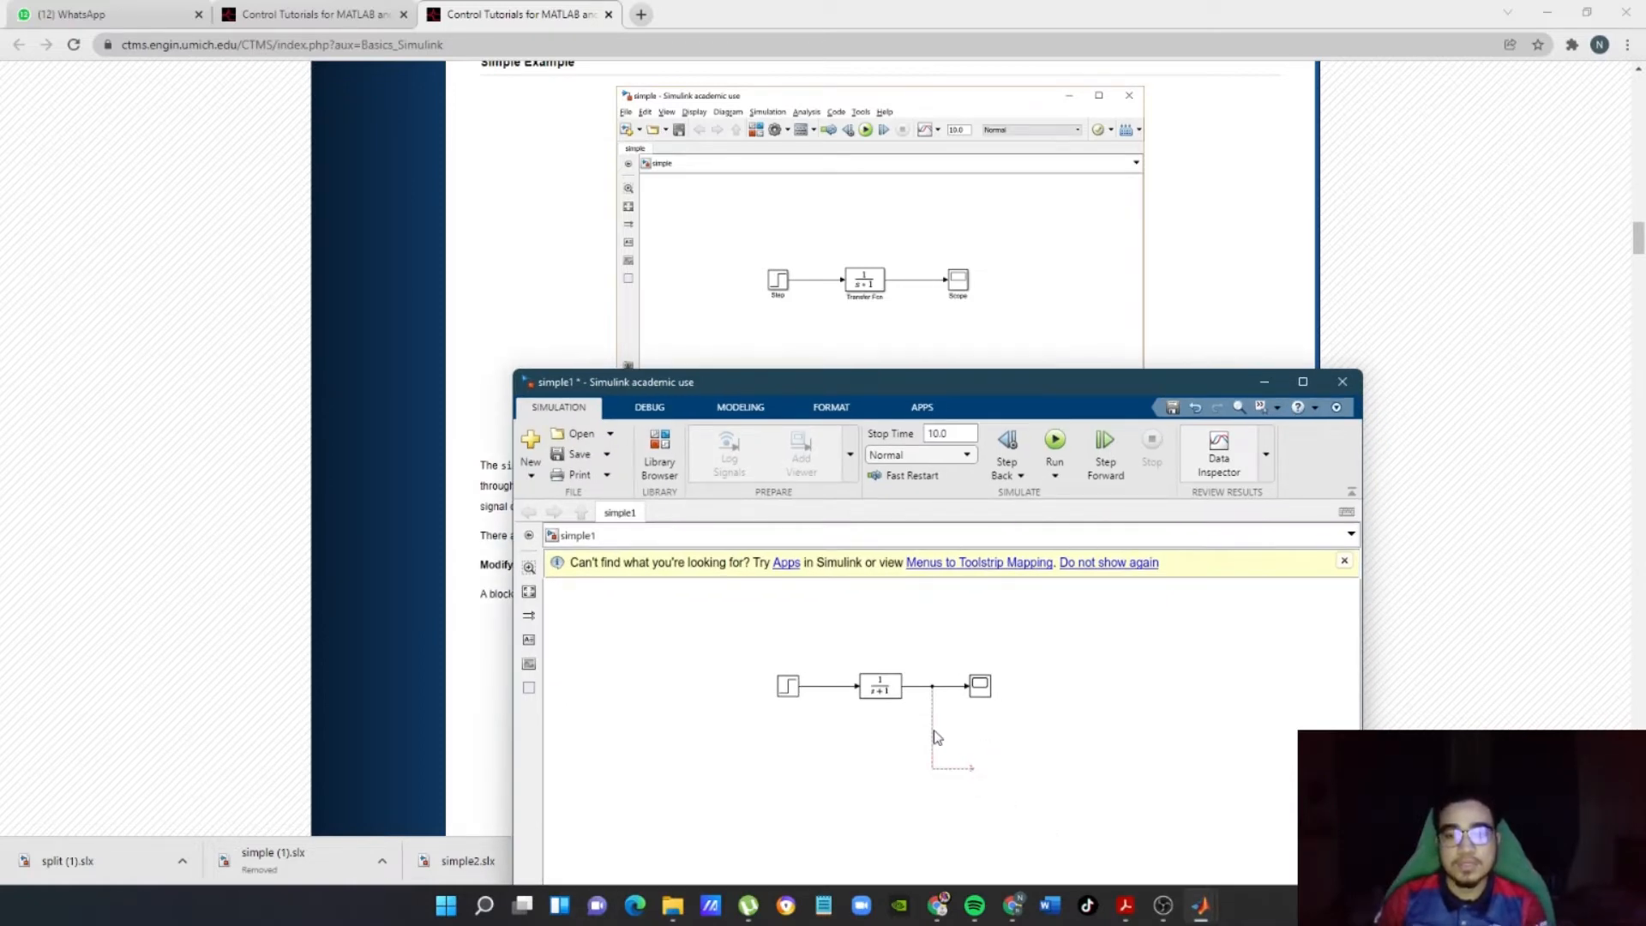
pyautogui.click(933, 728)
pyautogui.press('Delete')
# - Go to the tutorial's Modifying Blocks section and open the block parameters of the Transfer Fcn block in simple1
pyautogui.moveTo(1127, 387); pyautogui.dragTo(1135, 661)
pyautogui.scroll(-2, 767, 471)
pyautogui.scroll(-3, 767, 471)
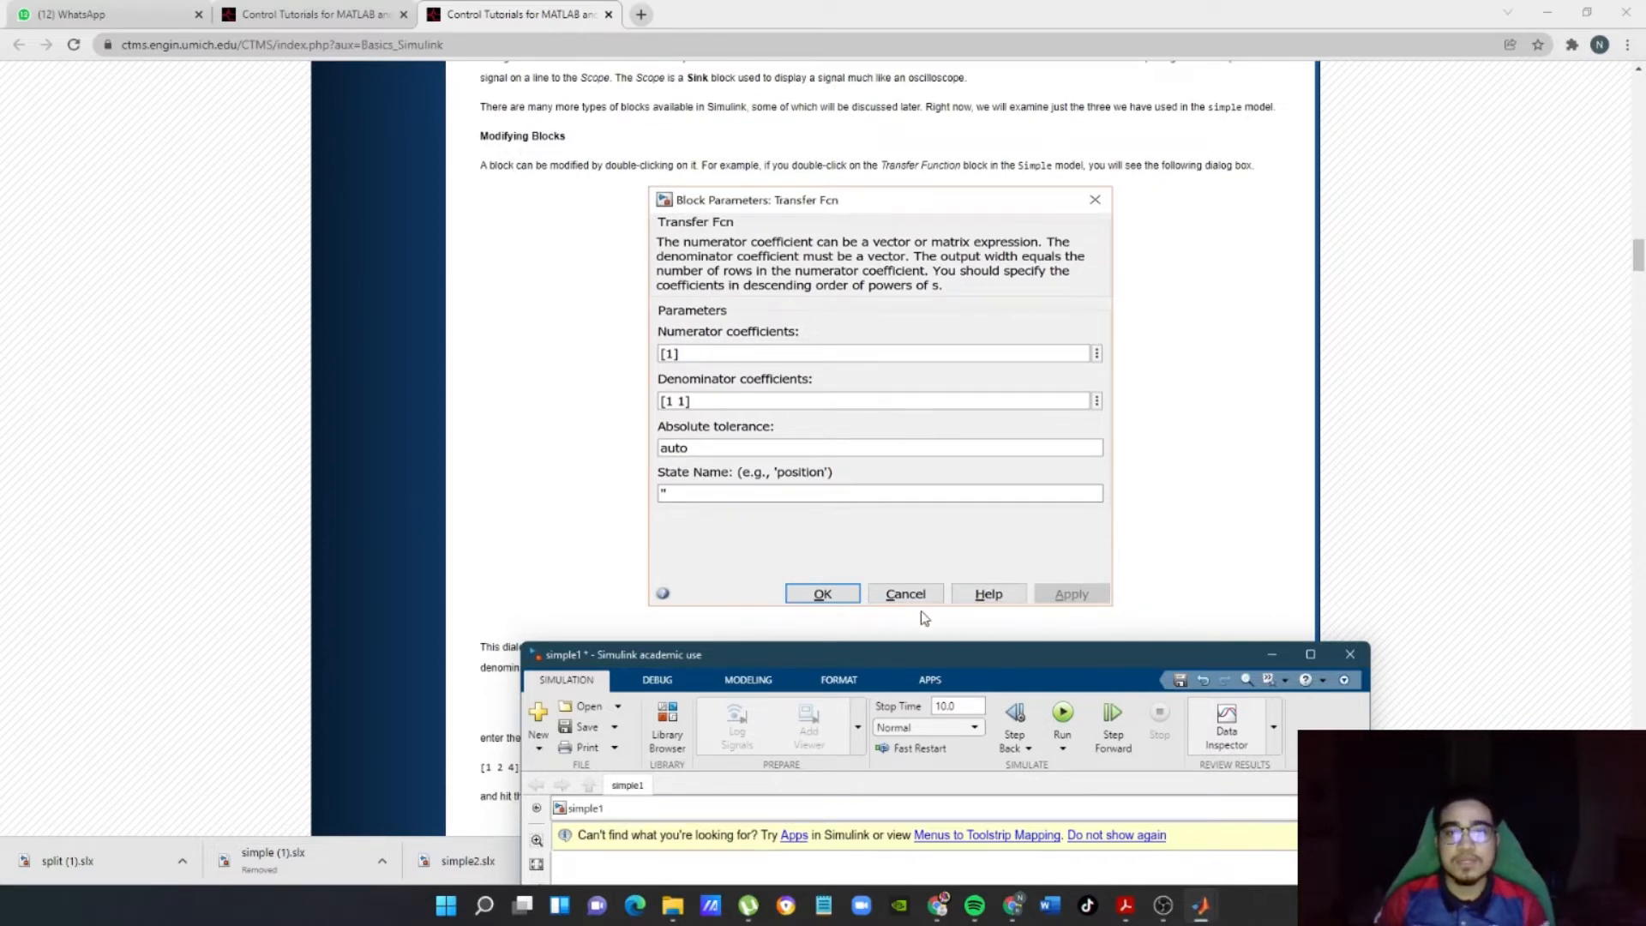
pyautogui.moveTo(974, 660); pyautogui.dragTo(948, 214)
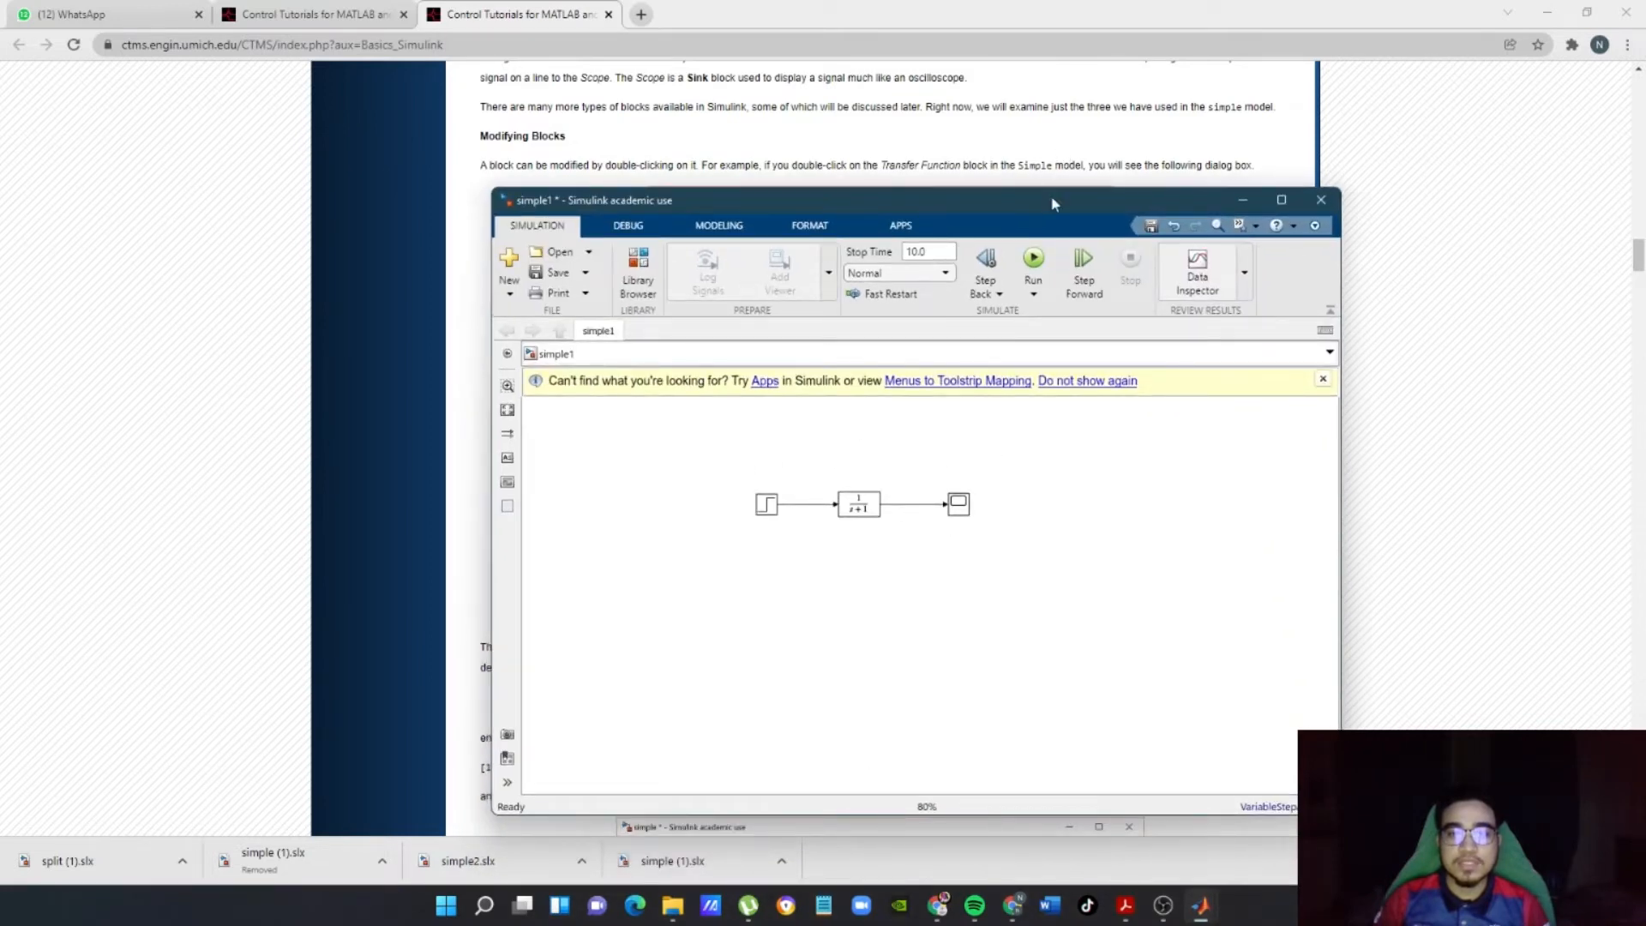
pyautogui.moveTo(1048, 204); pyautogui.dragTo(1061, 151)
pyautogui.click(870, 457)
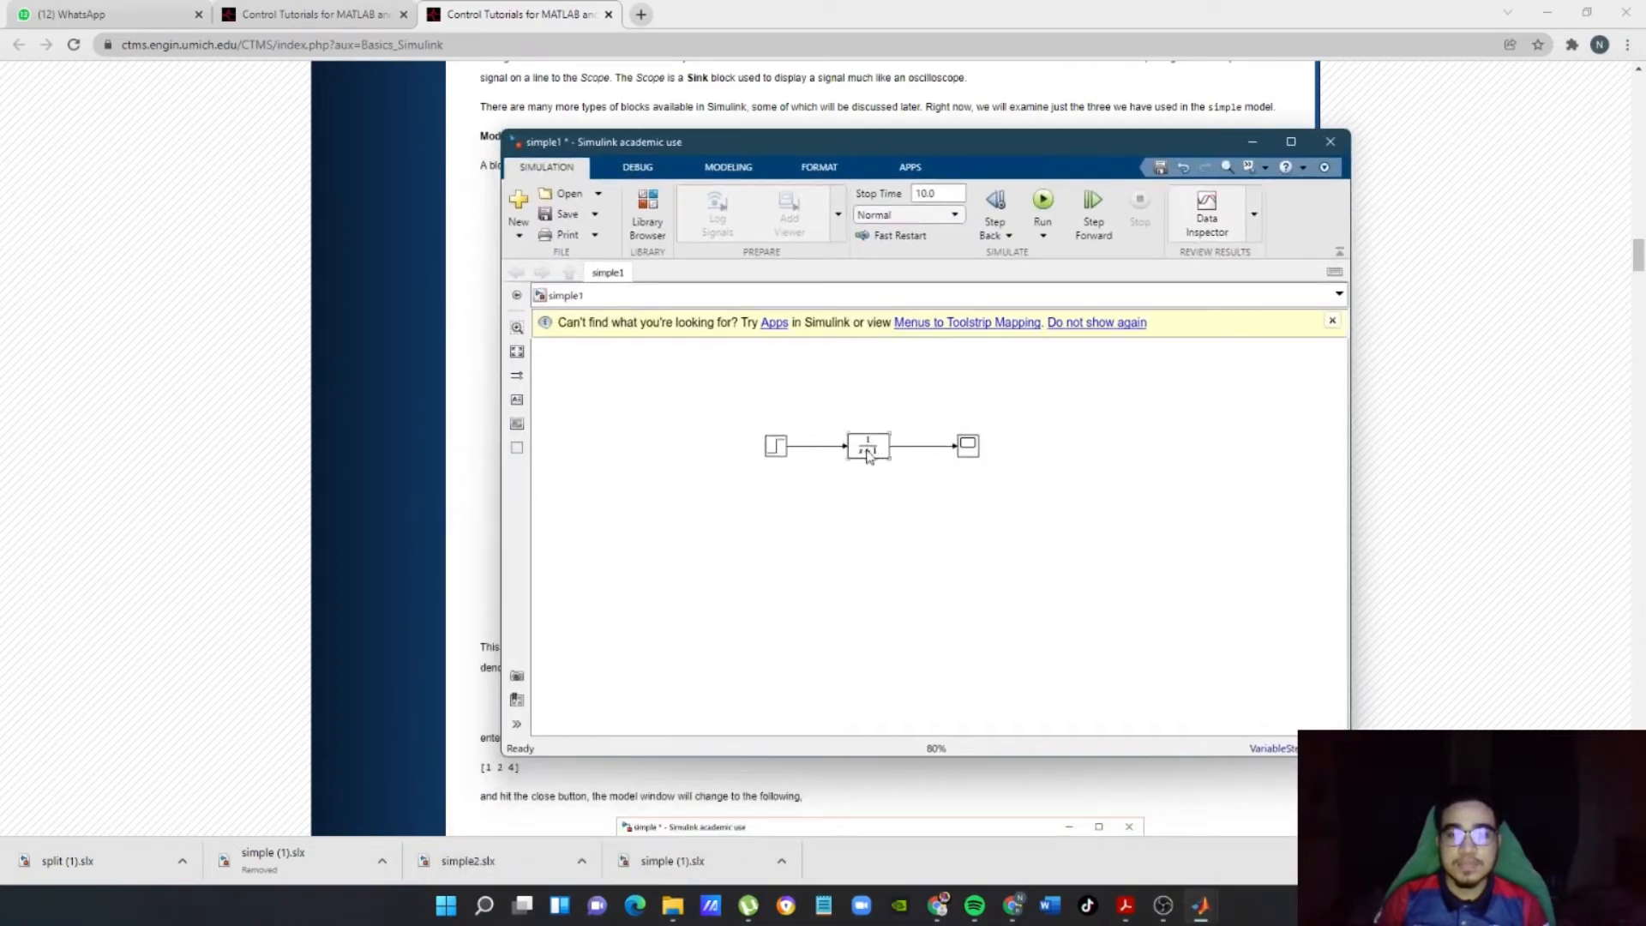
pyautogui.click(869, 449)
pyautogui.doubleClick(870, 449)
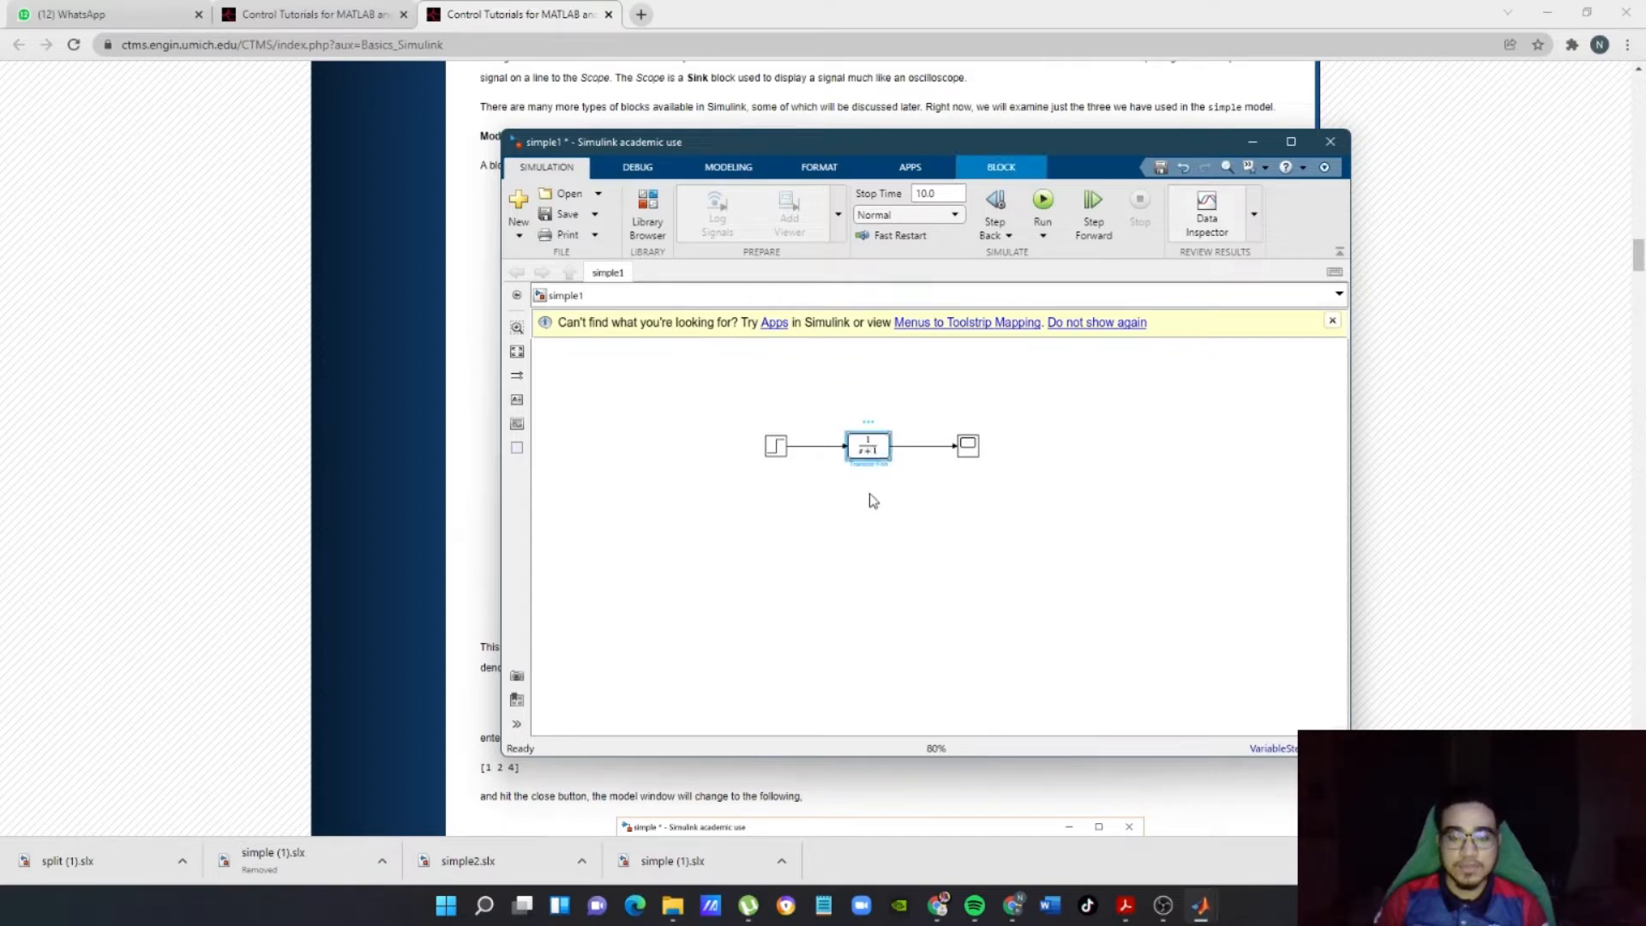
pyautogui.moveTo(1057, 204); pyautogui.dragTo(1064, 210)
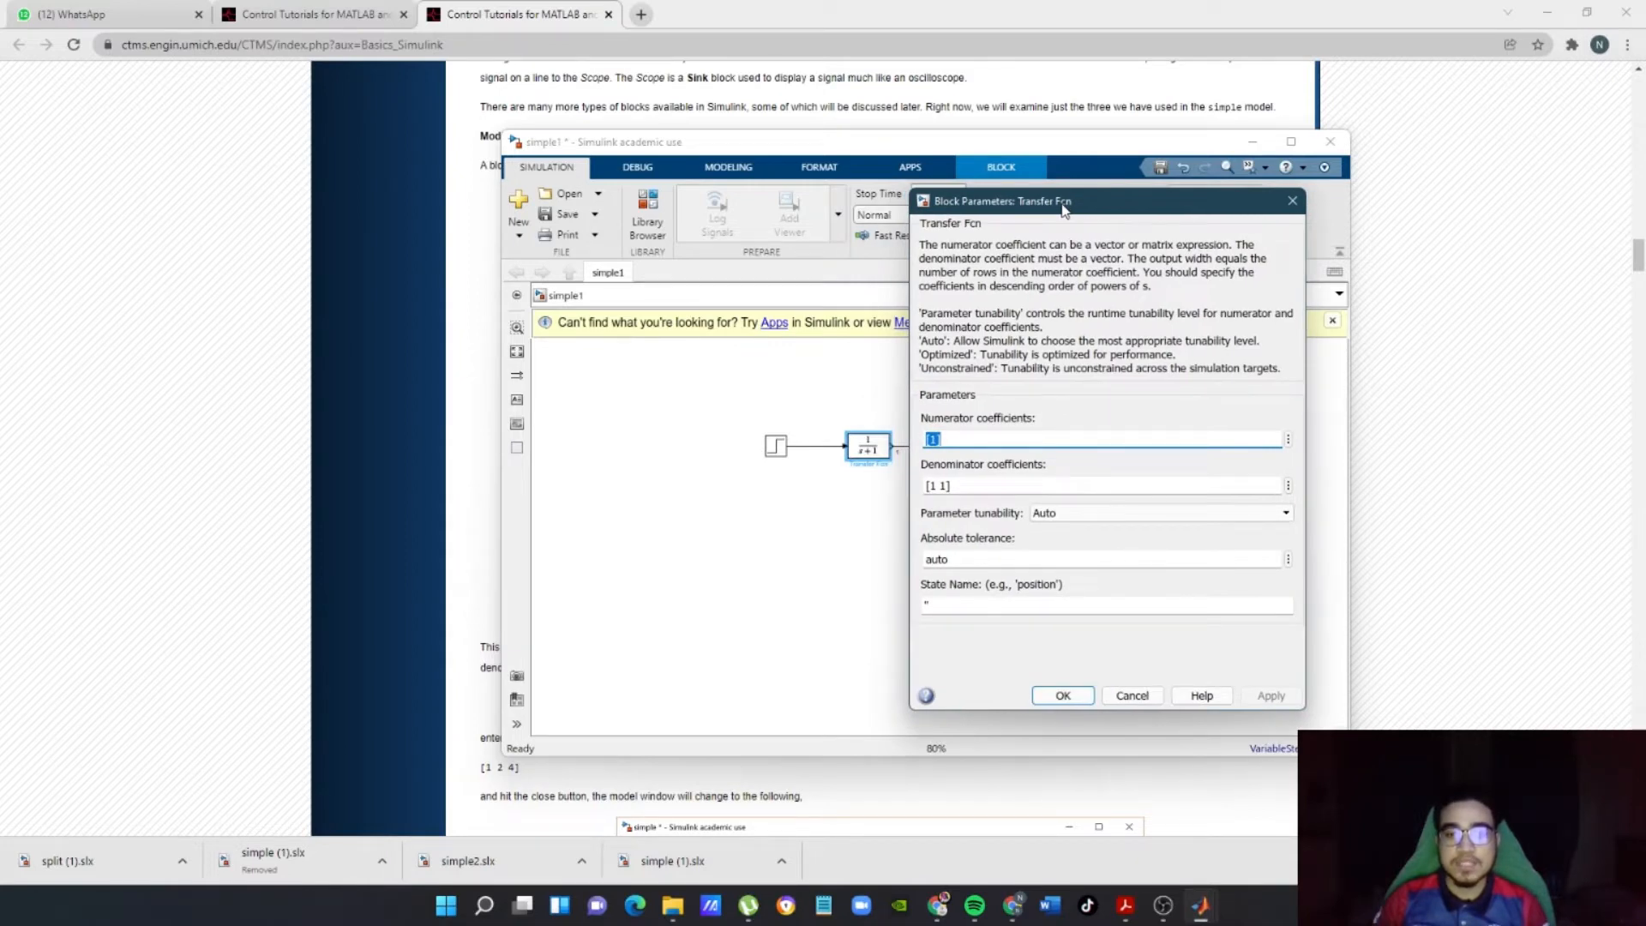
# - Move the model window and parameters dialog aside and read how the tutorial changes the transfer function's denominator to s^2 + 2s + 4
pyautogui.moveTo(1087, 211); pyautogui.dragTo(374, 213)
pyautogui.click(903, 137)
pyautogui.moveTo(903, 138); pyautogui.dragTo(263, 168)
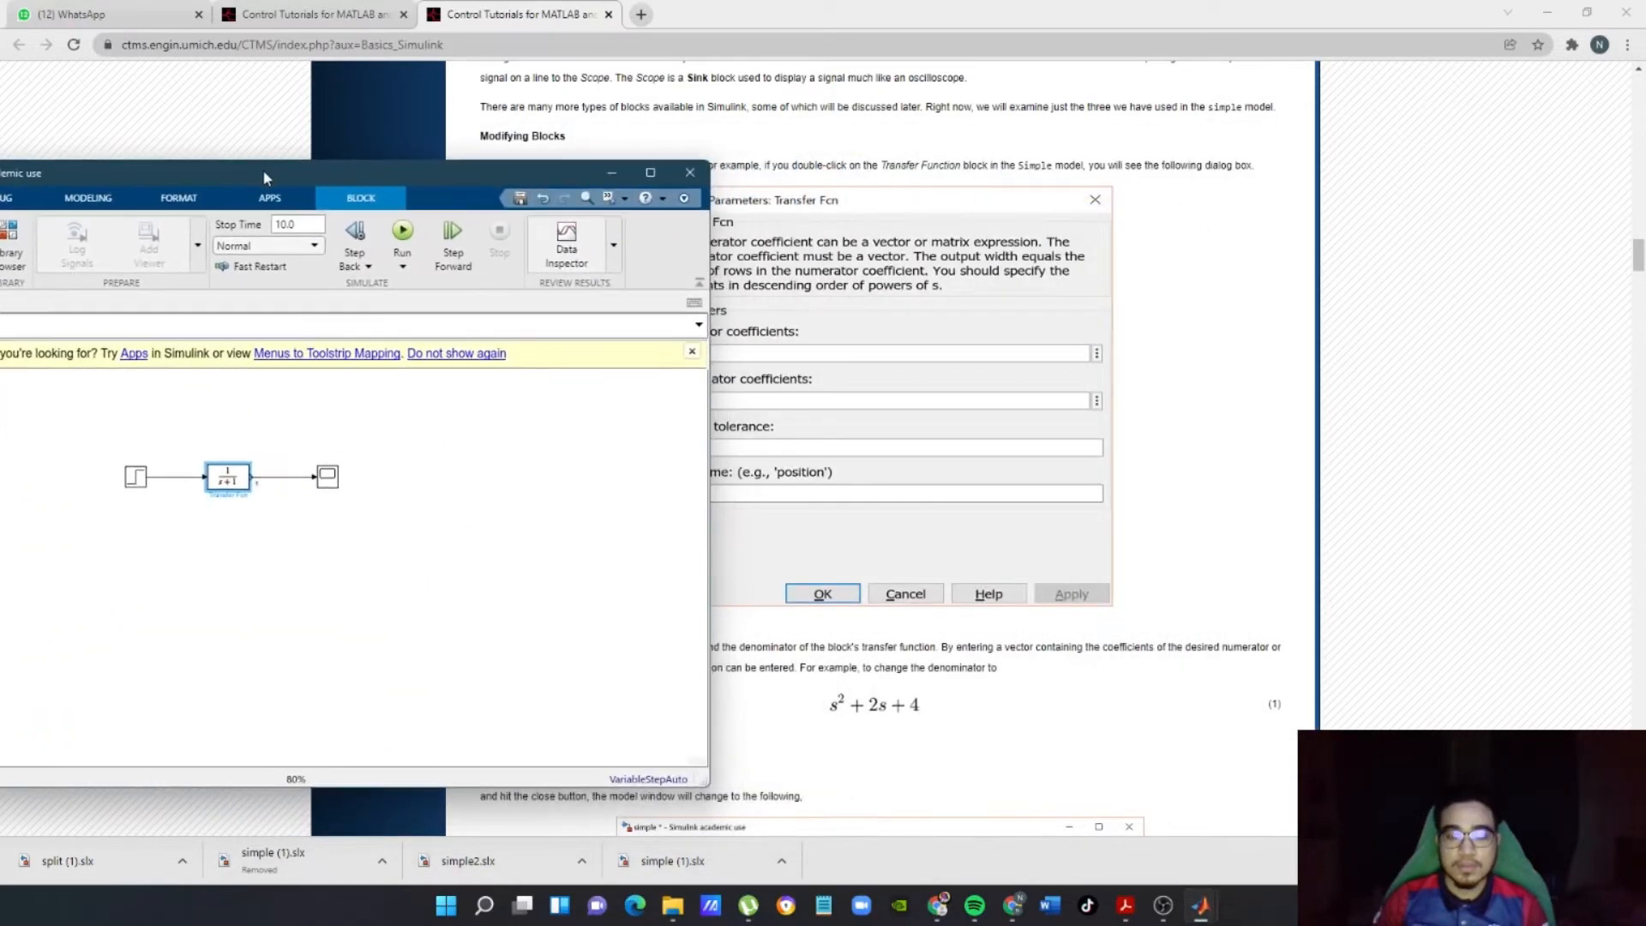
pyautogui.scroll(-2, 981, 434)
pyautogui.moveTo(508, 180); pyautogui.dragTo(299, 252)
pyautogui.moveTo(538, 233); pyautogui.dragTo(418, 269)
pyautogui.scroll(-4, 857, 482)
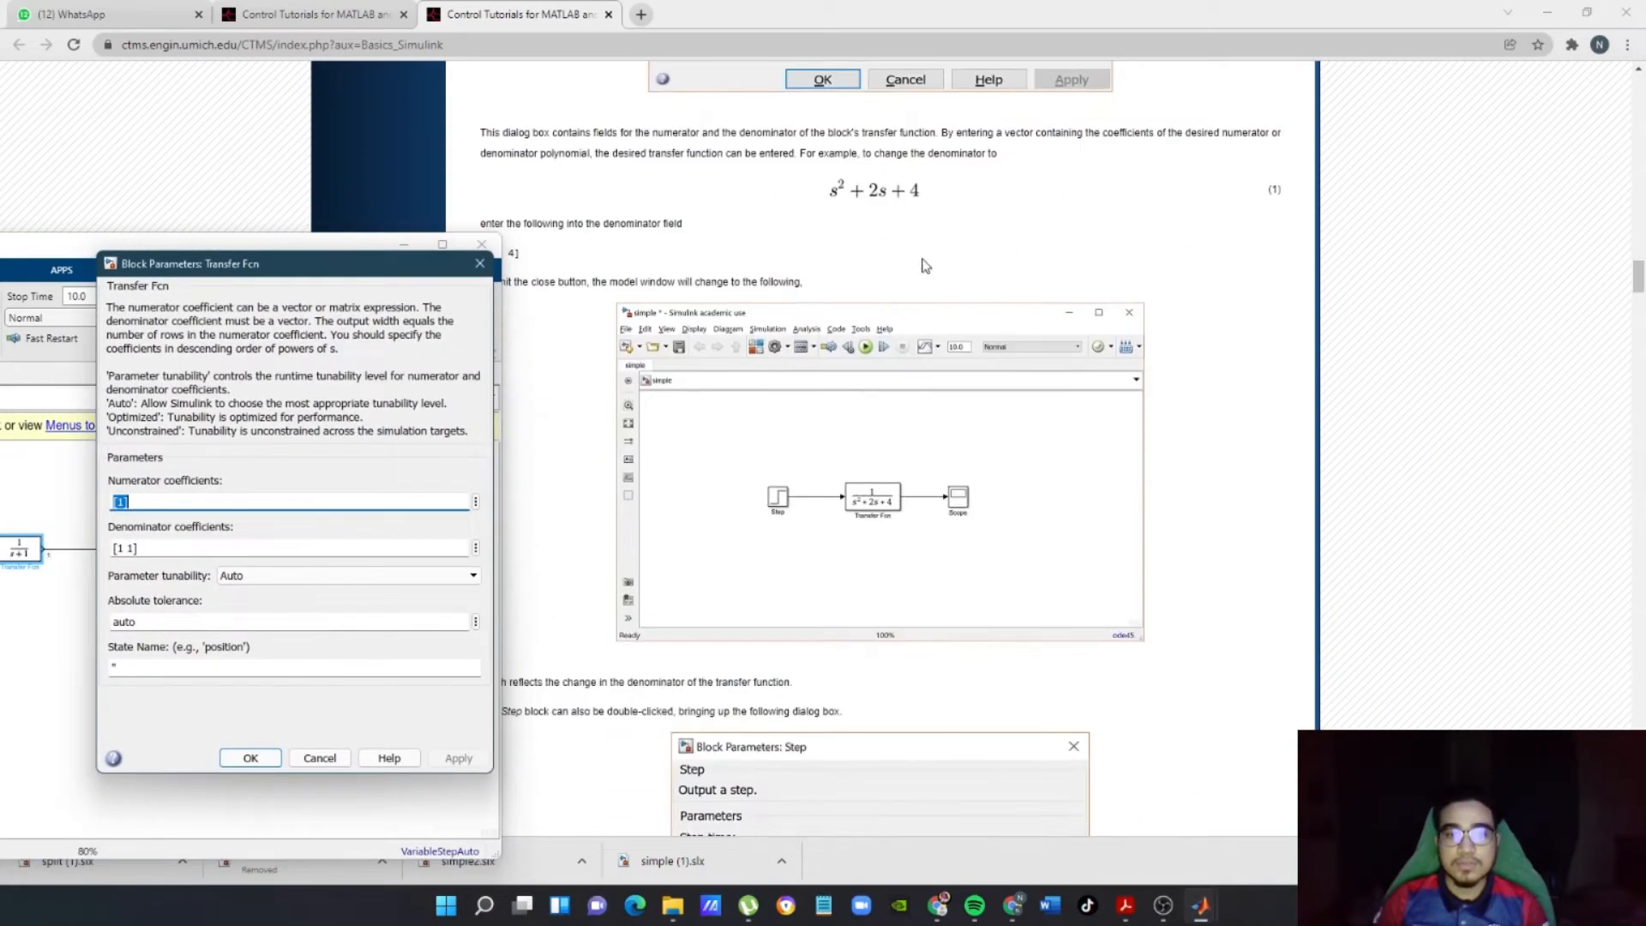
pyautogui.moveTo(354, 273); pyautogui.dragTo(351, 330)
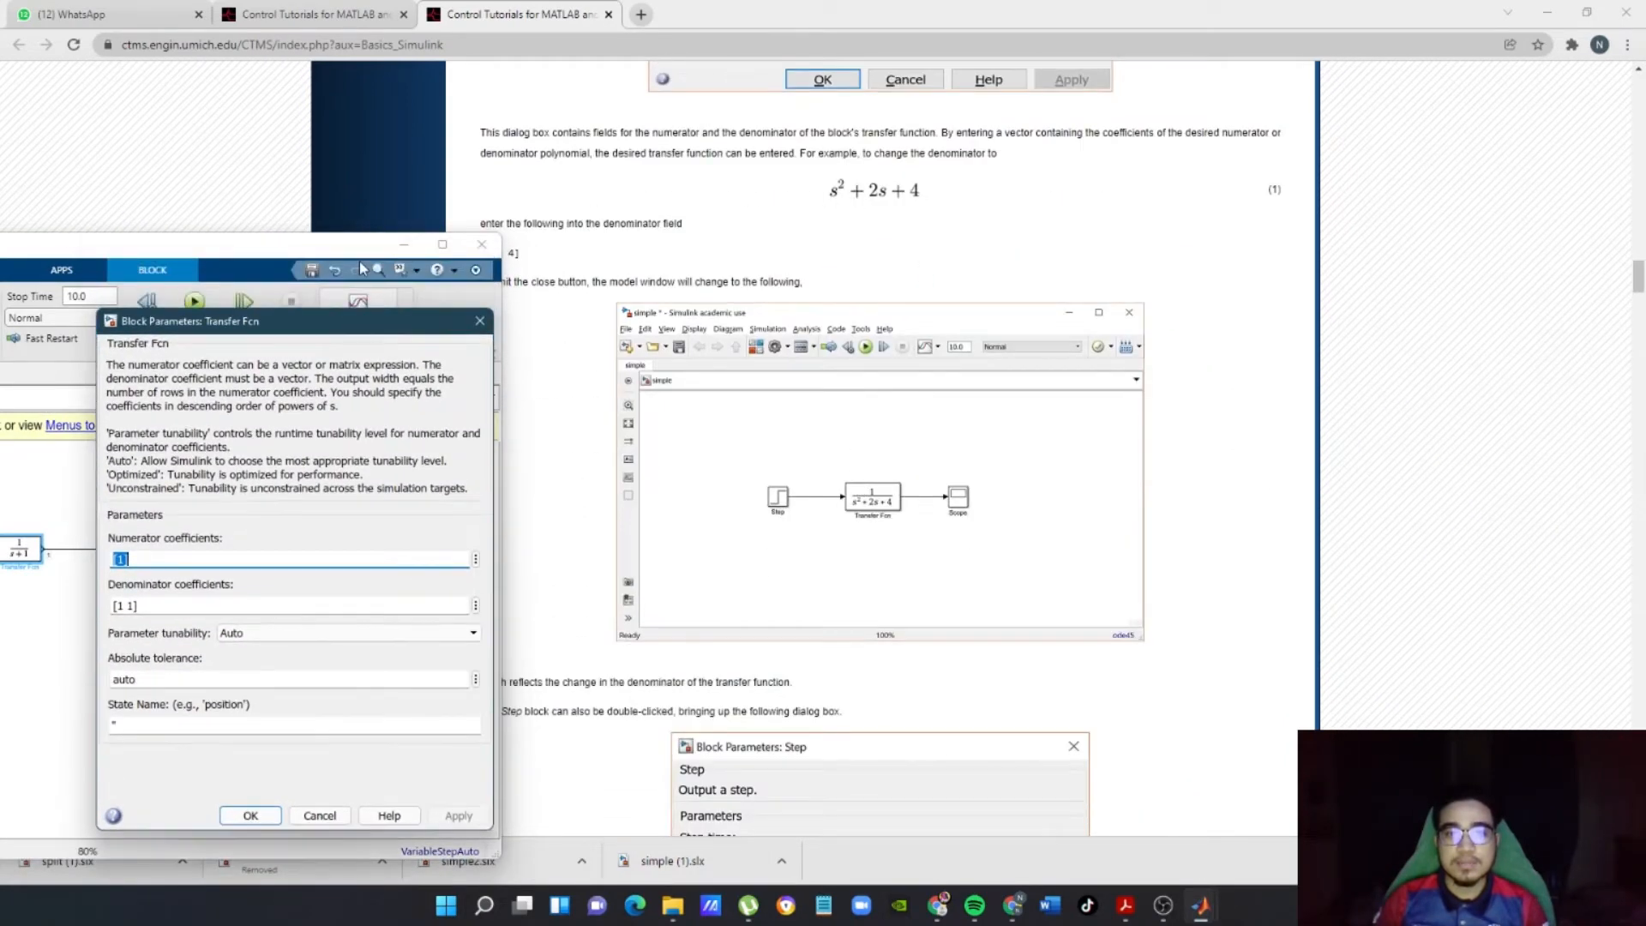
pyautogui.moveTo(311, 252); pyautogui.dragTo(306, 289)
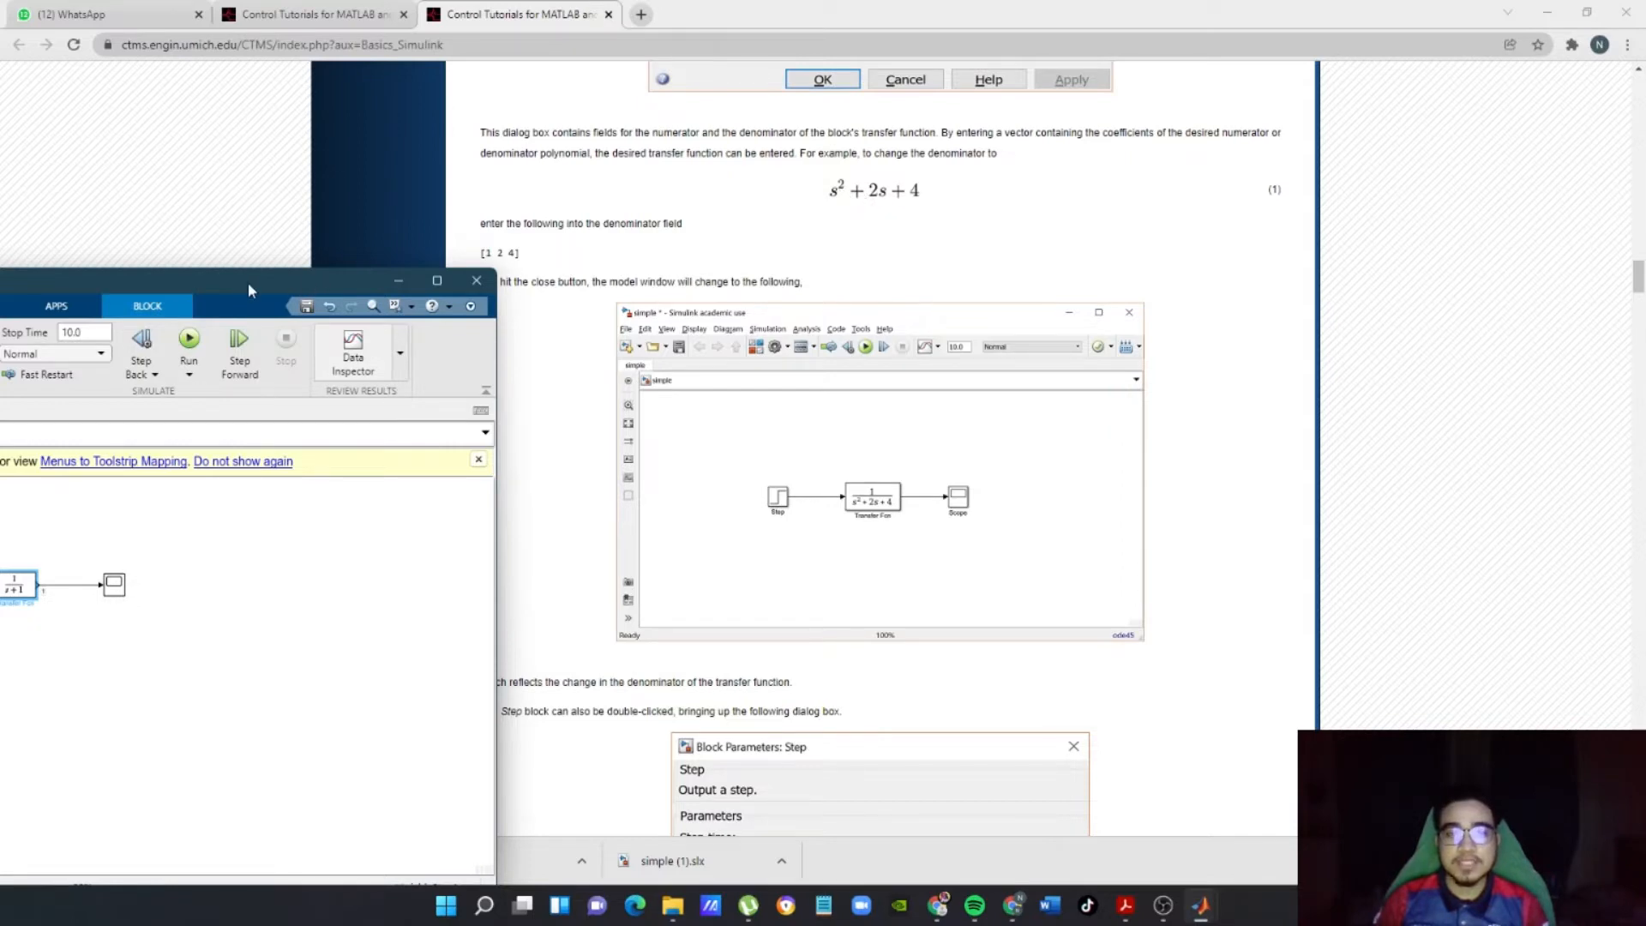
# - Bring the simple1 model and the Transfer Fcn block parameters back together beside the tutorial's denominator instructions
pyautogui.moveTo(248, 281); pyautogui.dragTo(1267, 120)
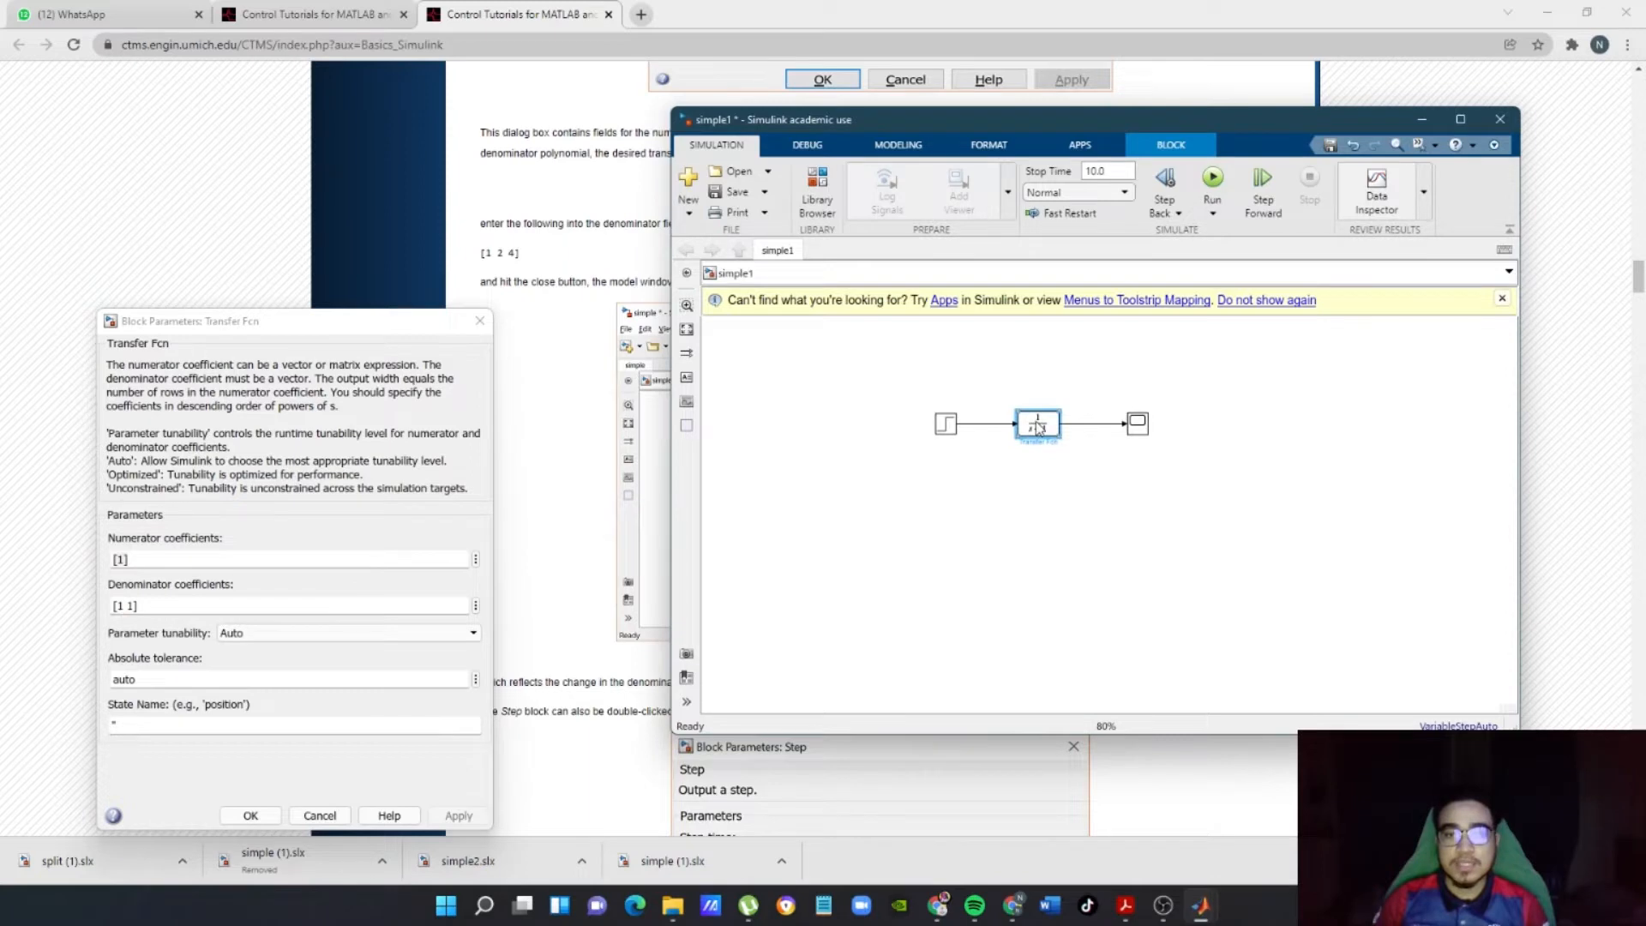
pyautogui.doubleClick(1039, 427)
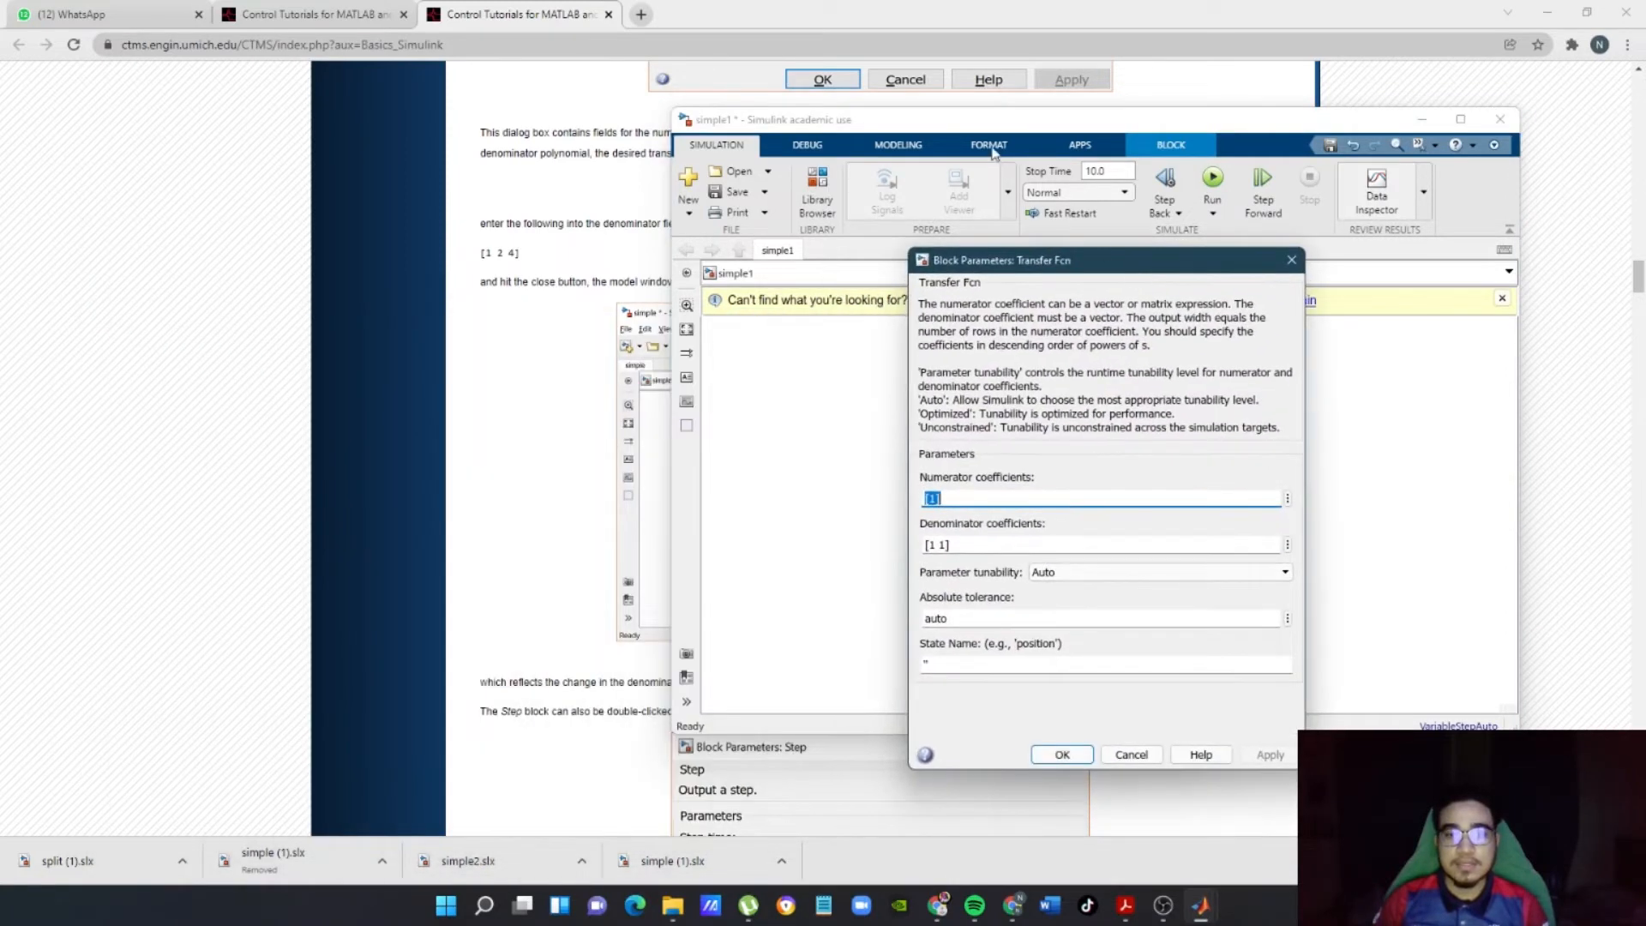
pyautogui.moveTo(1114, 125); pyautogui.dragTo(1115, 214)
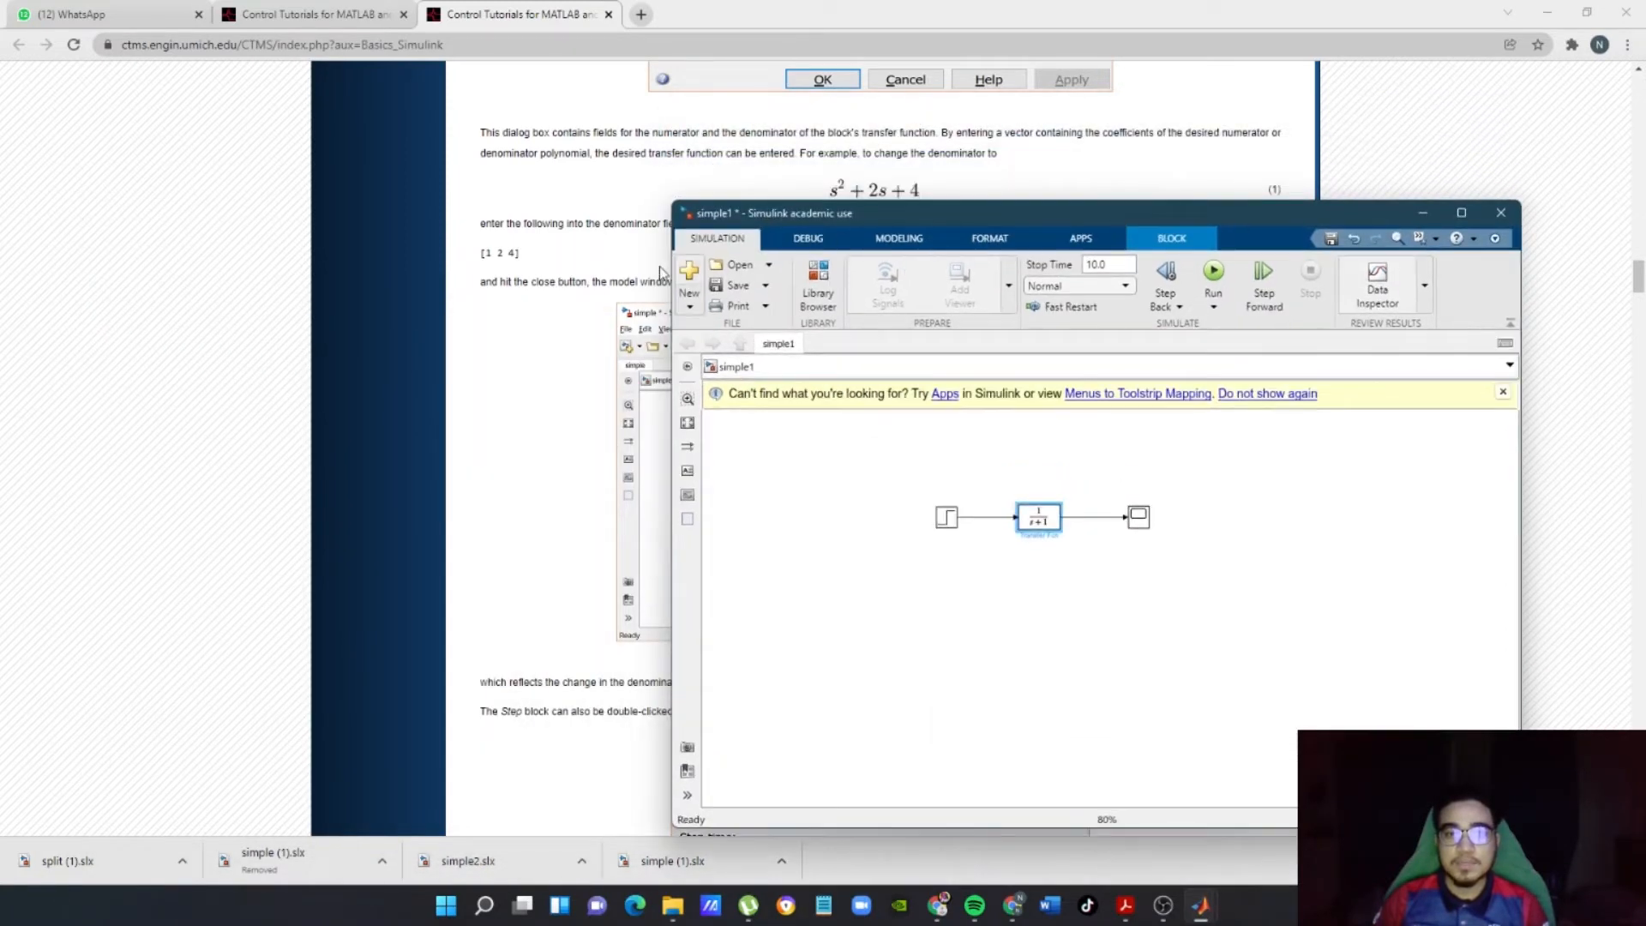
pyautogui.moveTo(1192, 914)
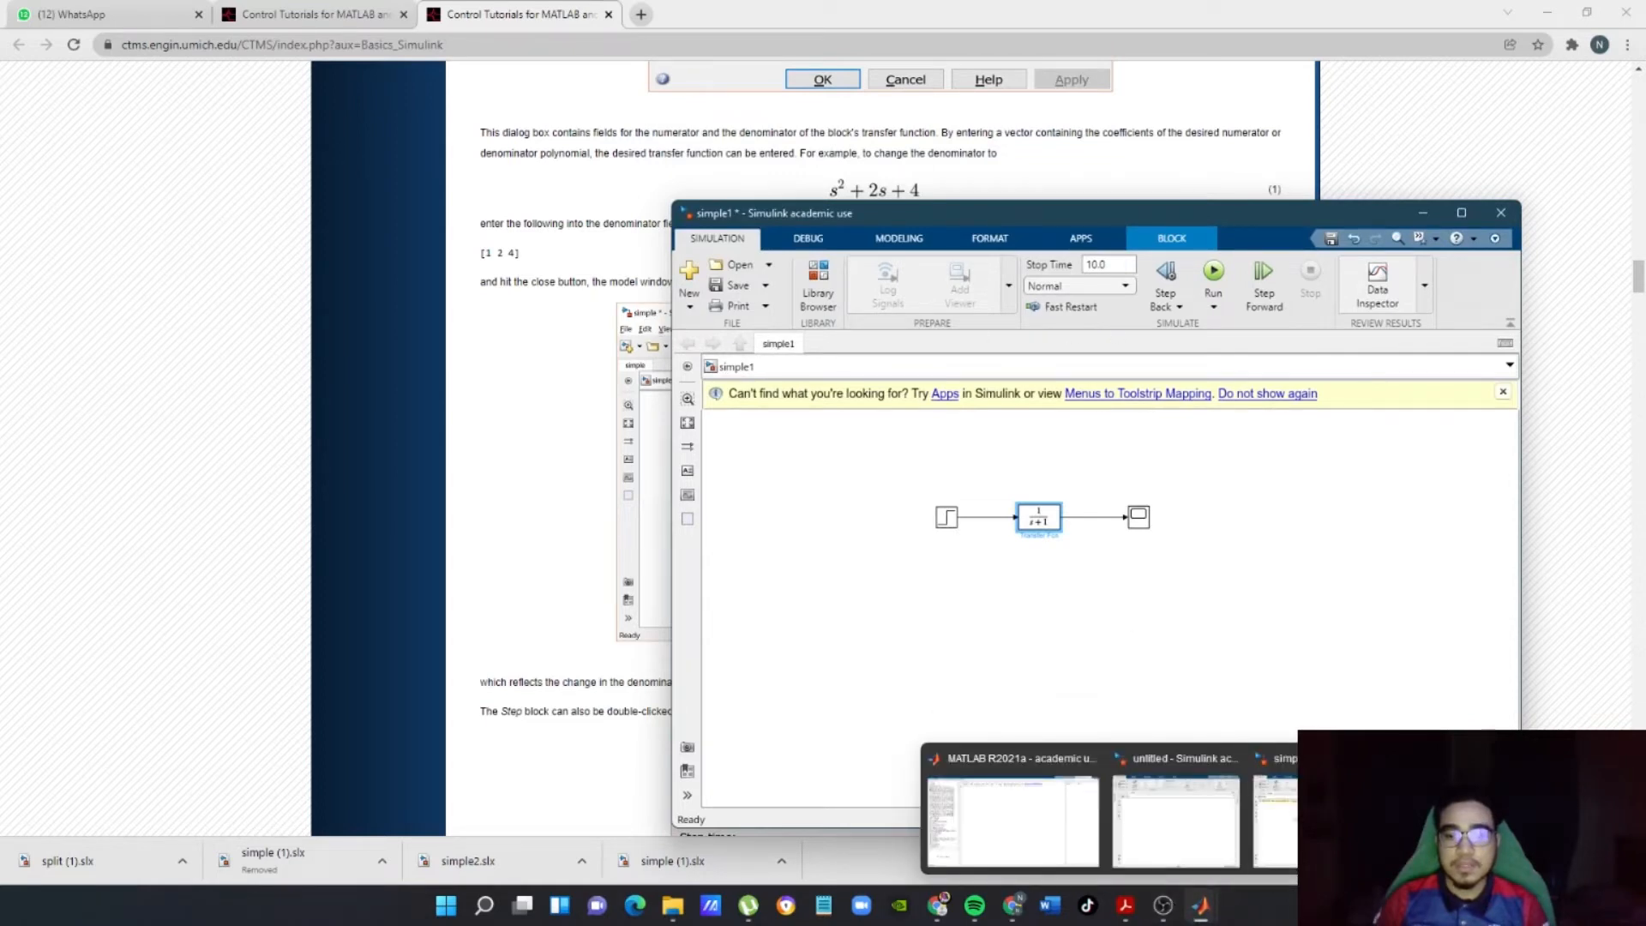
pyautogui.click(1430, 820)
pyautogui.moveTo(1042, 266); pyautogui.dragTo(1090, 264)
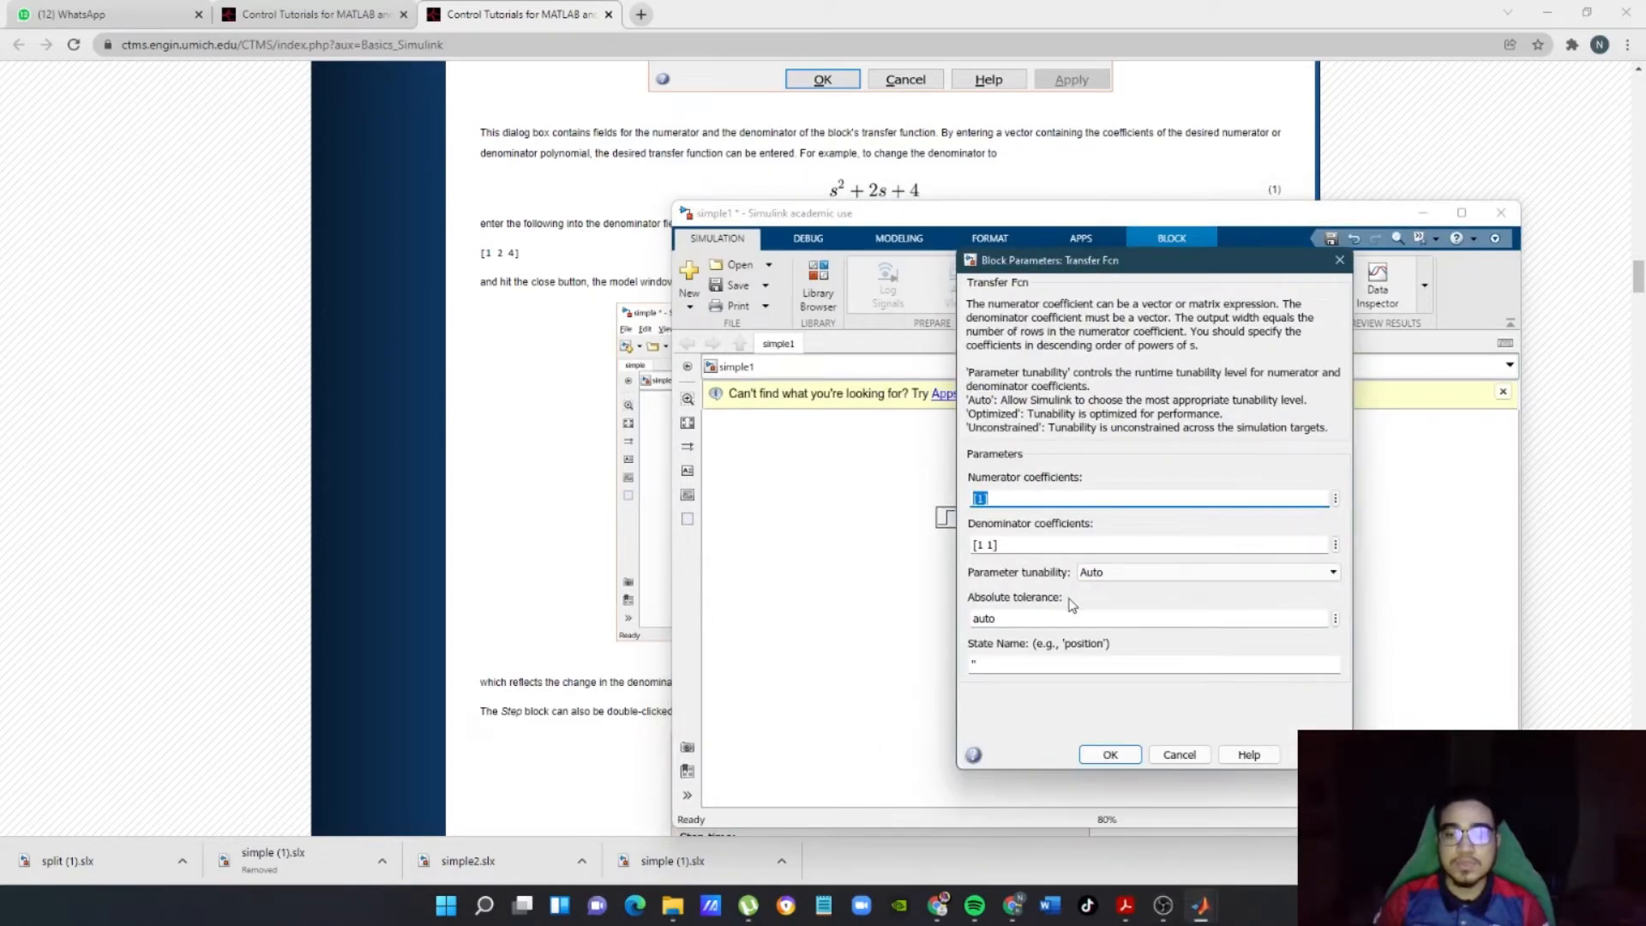
# - Set the Transfer Fcn block's denominator coefficients to [1 2 4] and confirm the block parameters
pyautogui.tripleClick(1005, 548)
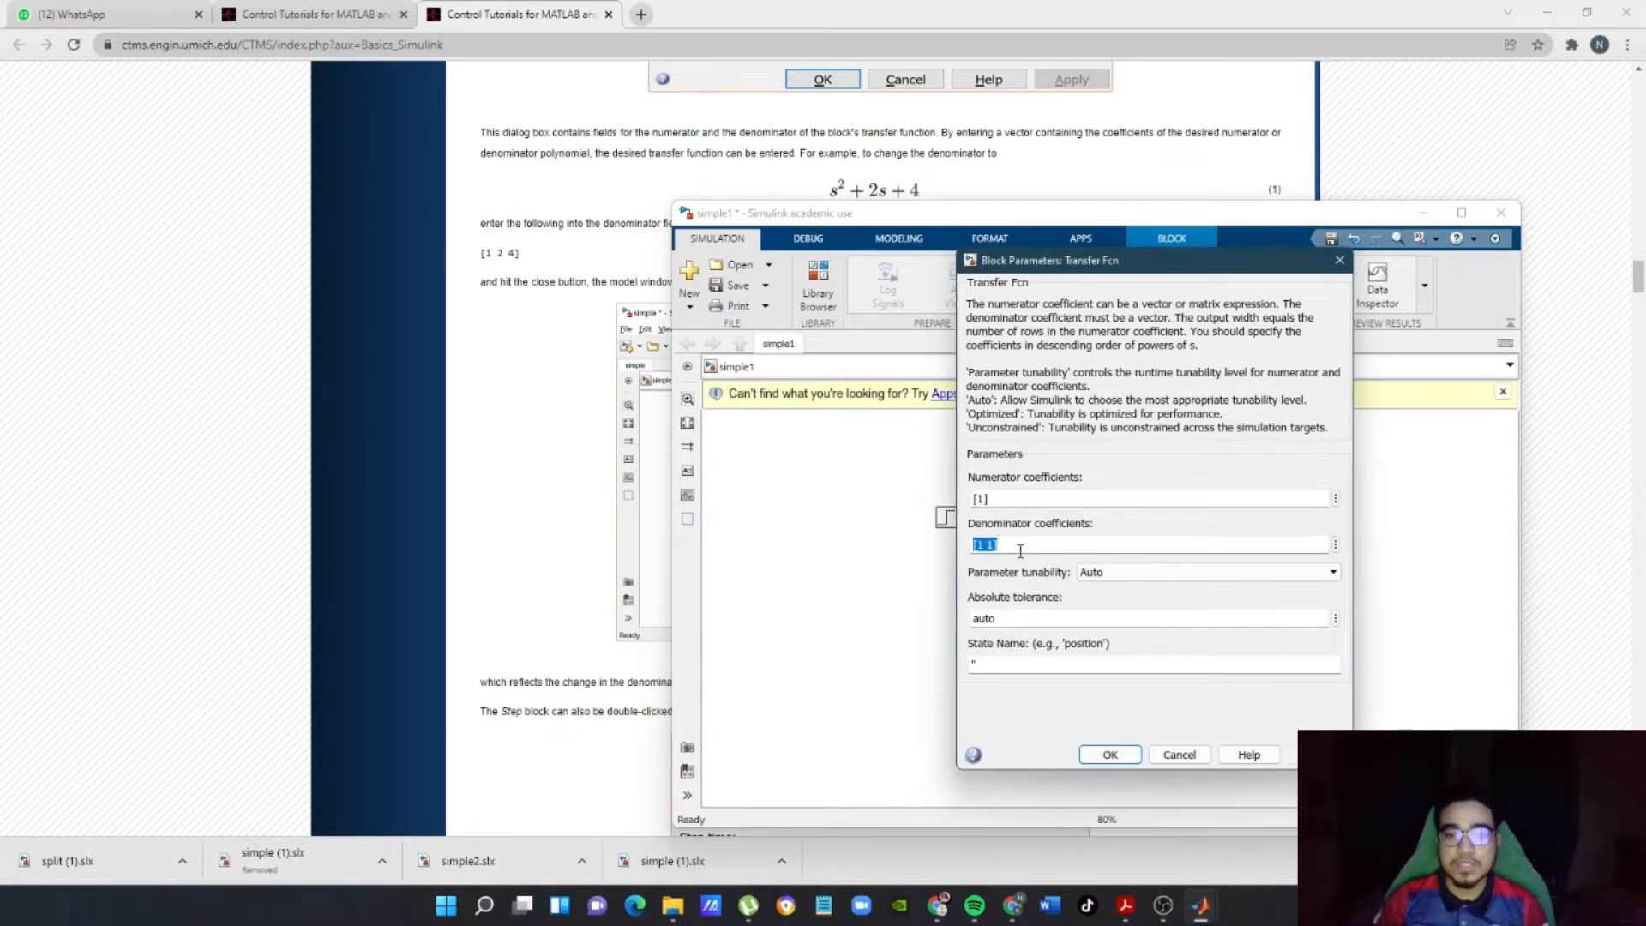
pyautogui.click(1020, 549)
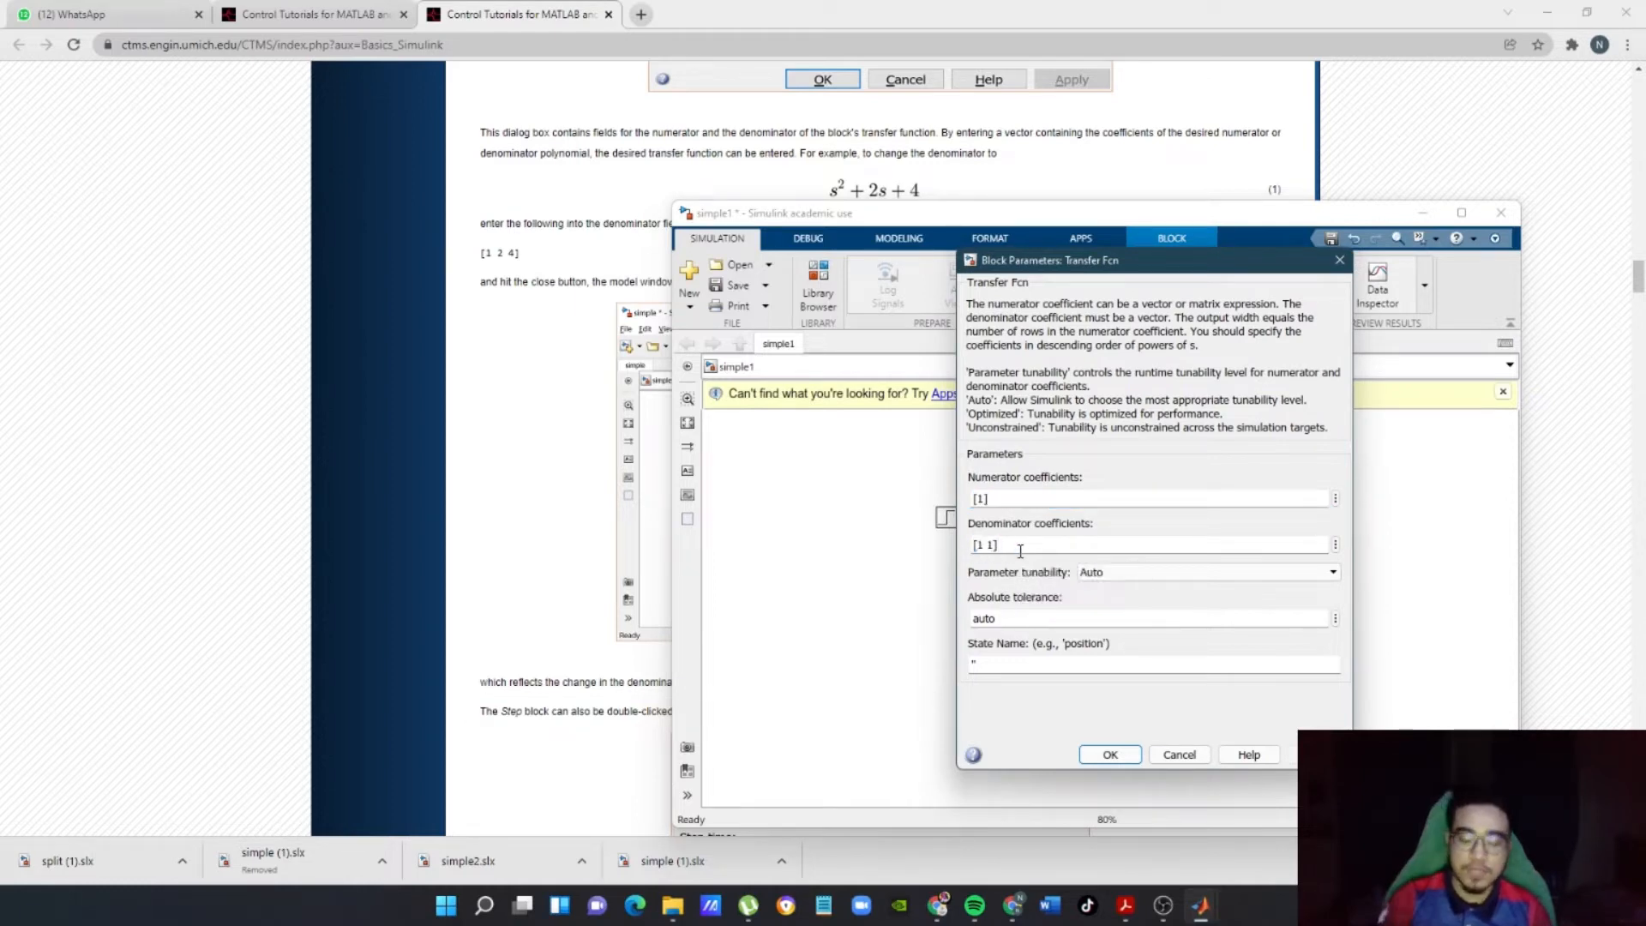
pyautogui.press('BackSpace')
pyautogui.press('BackSpace')
pyautogui.press('BackSpace')
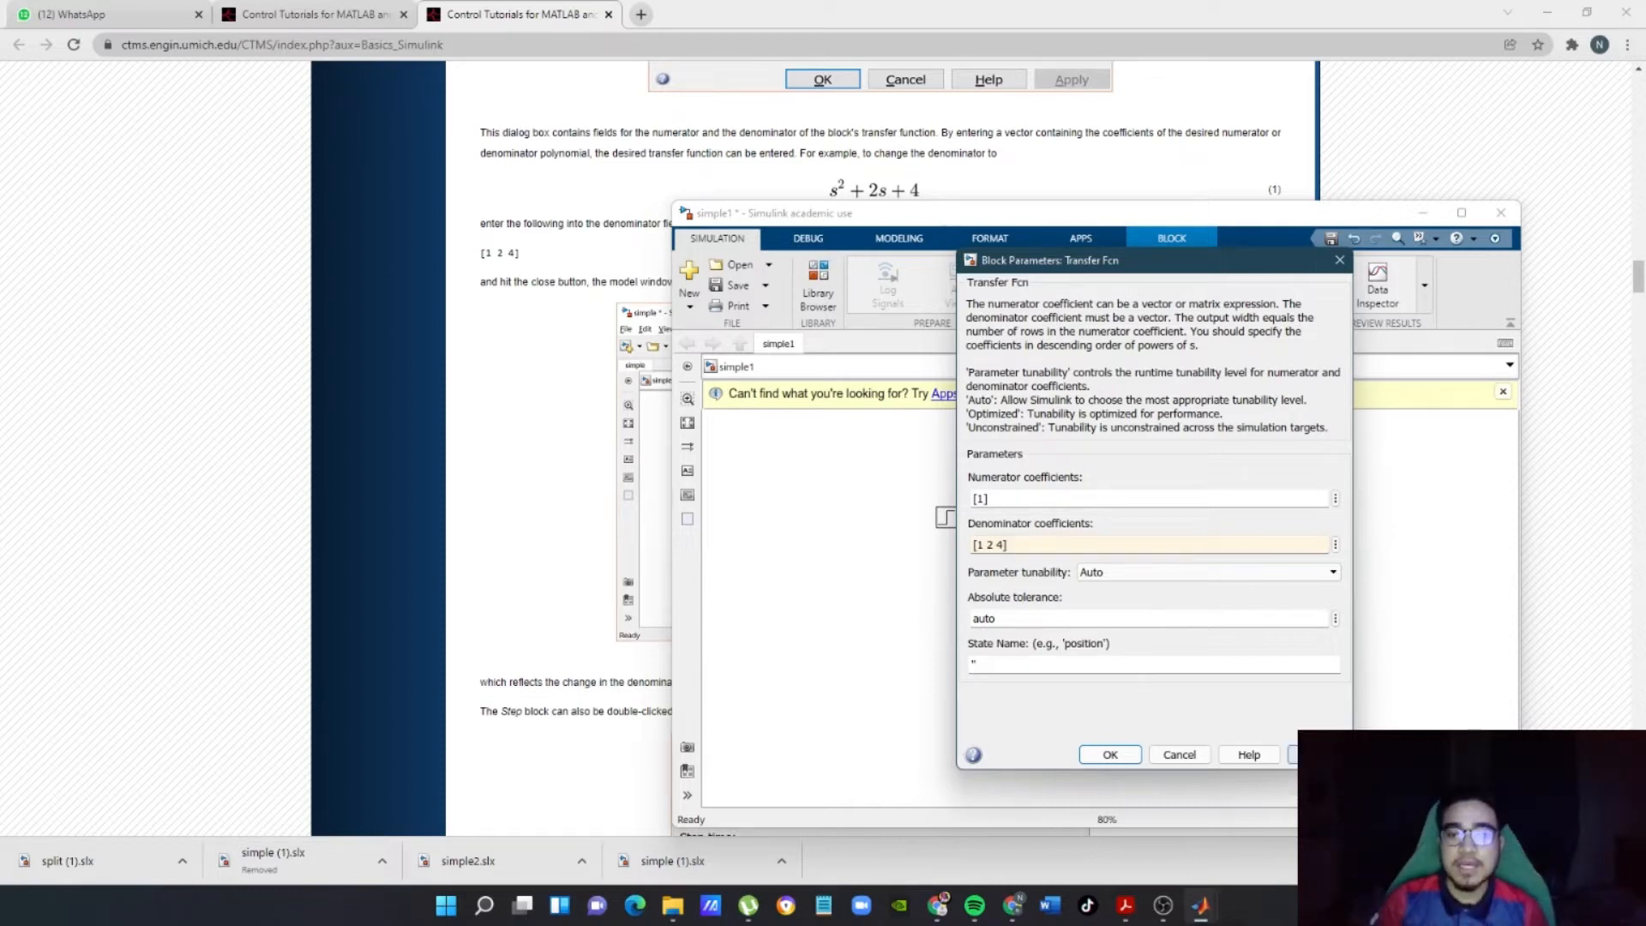
pyautogui.click(1115, 753)
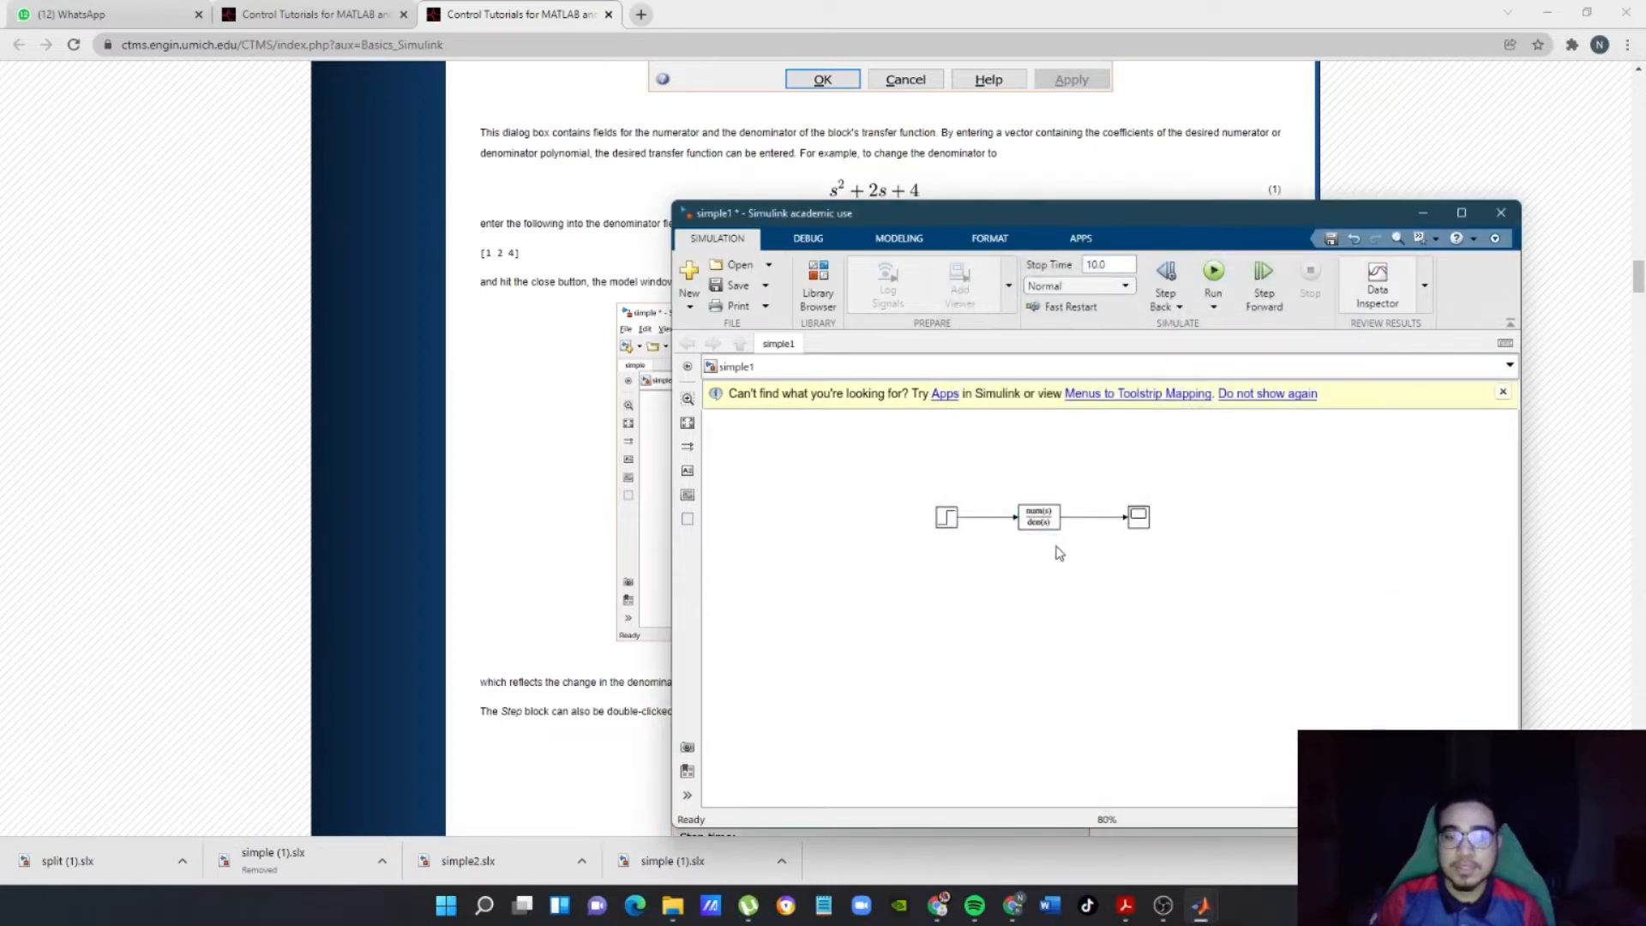
pyautogui.scroll(4, 1060, 553)
pyautogui.scroll(-1, 1055, 574)
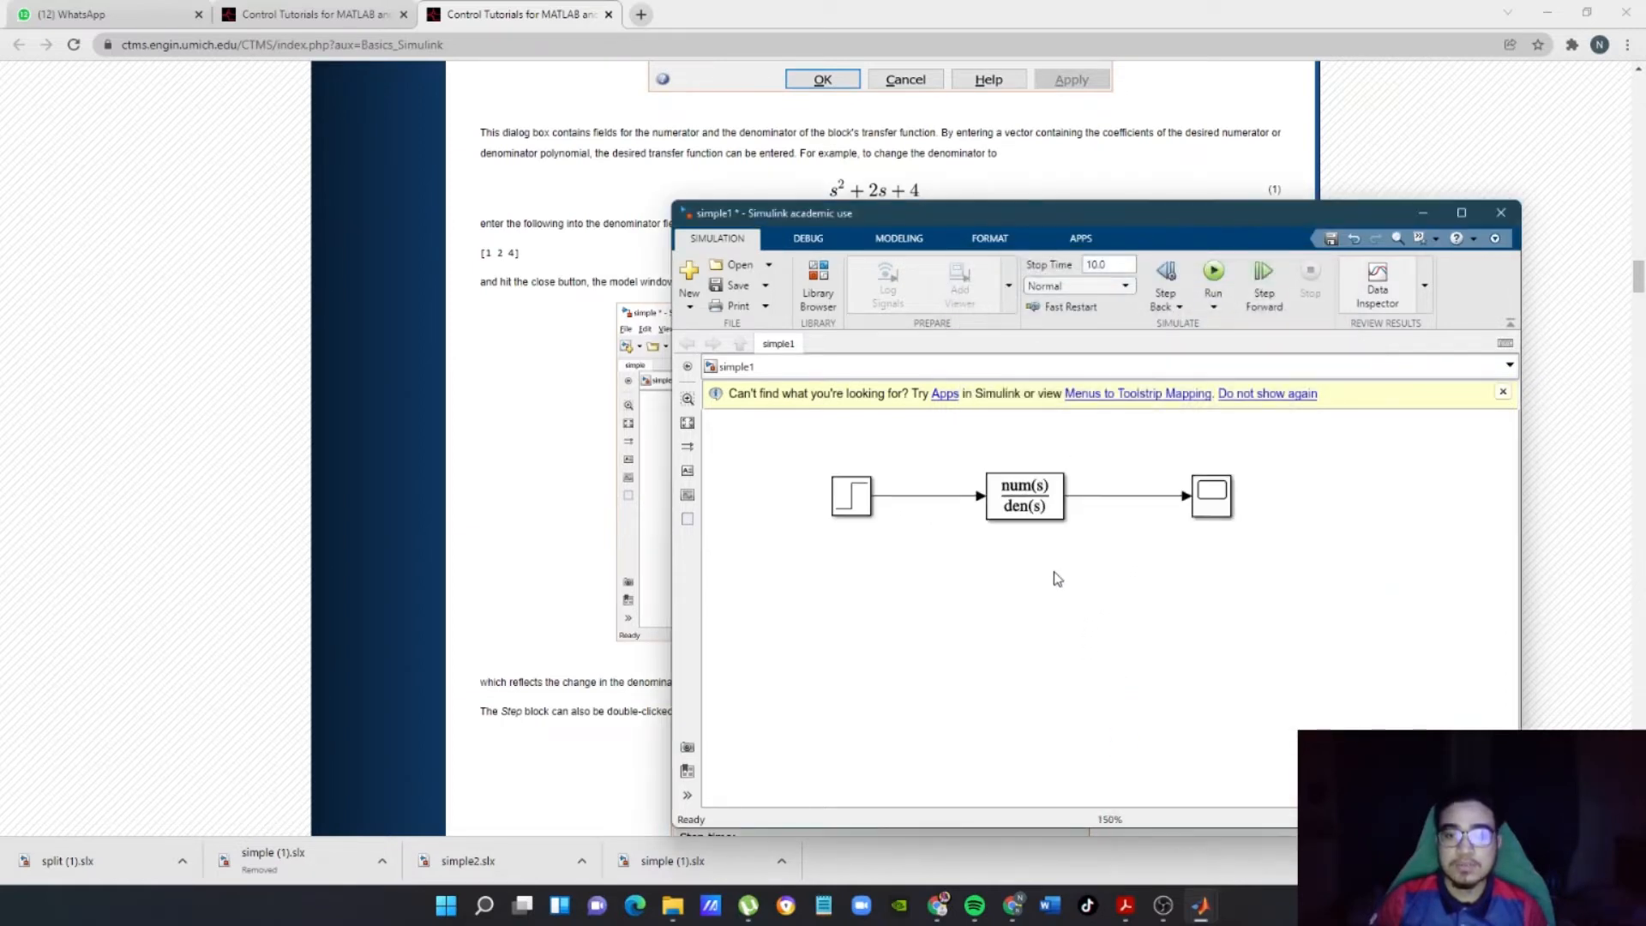
# - Enlarge the Transfer Fcn block until its full transfer function is readable, and move the Step block farther away from it
pyautogui.click(1040, 510)
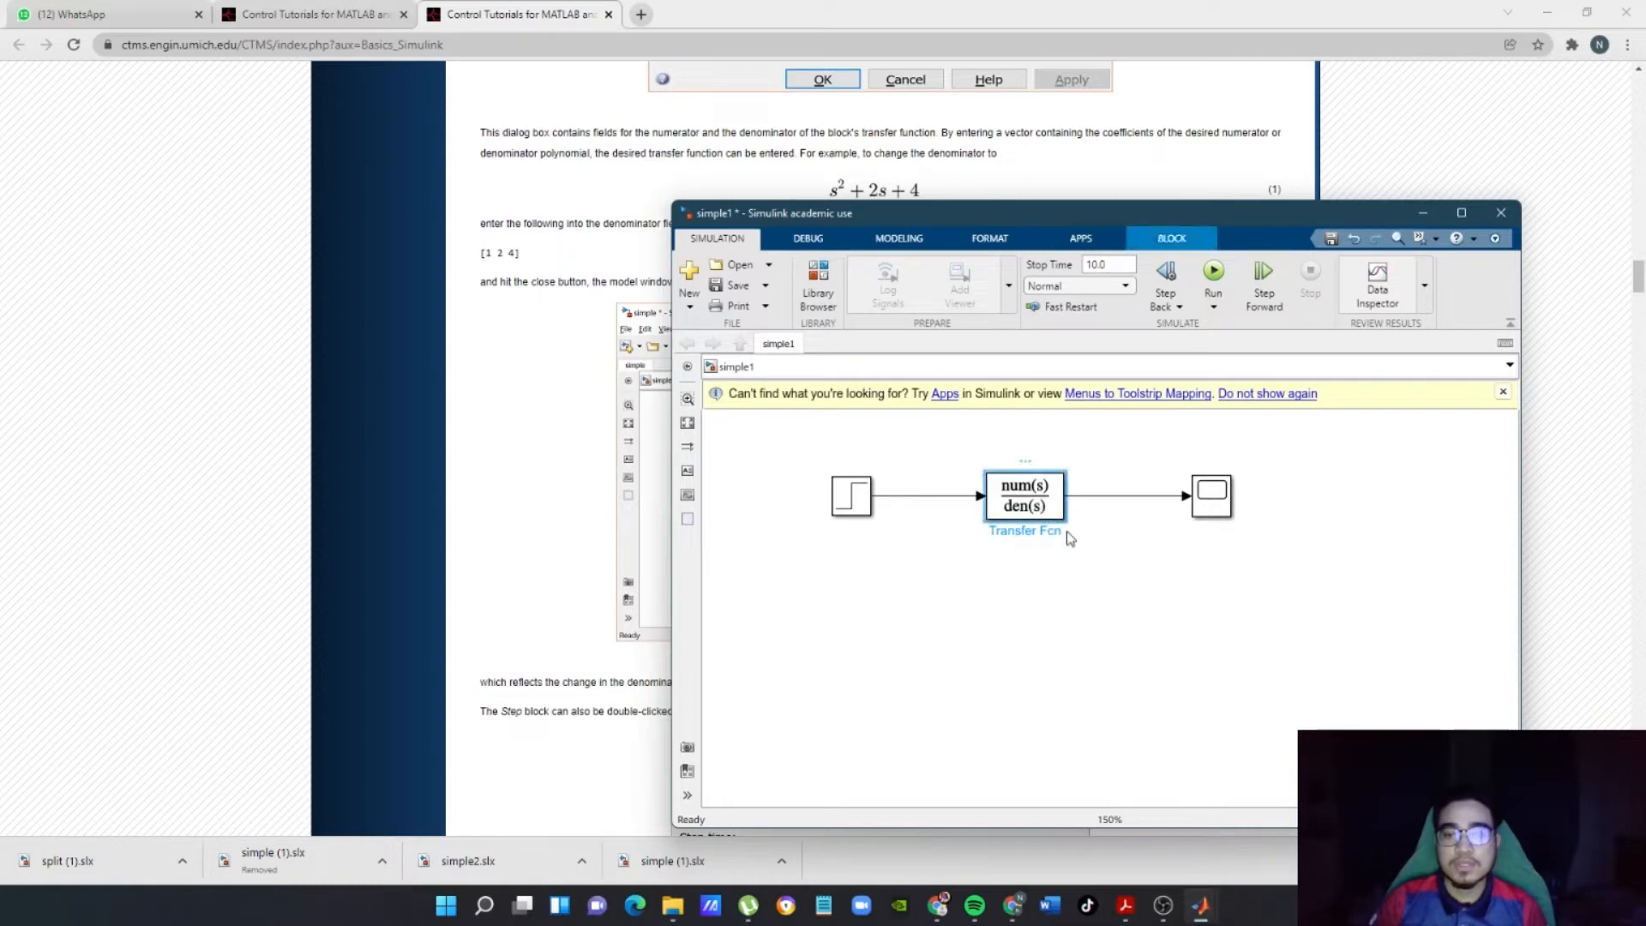
pyautogui.moveTo(1057, 515); pyautogui.dragTo(1078, 533)
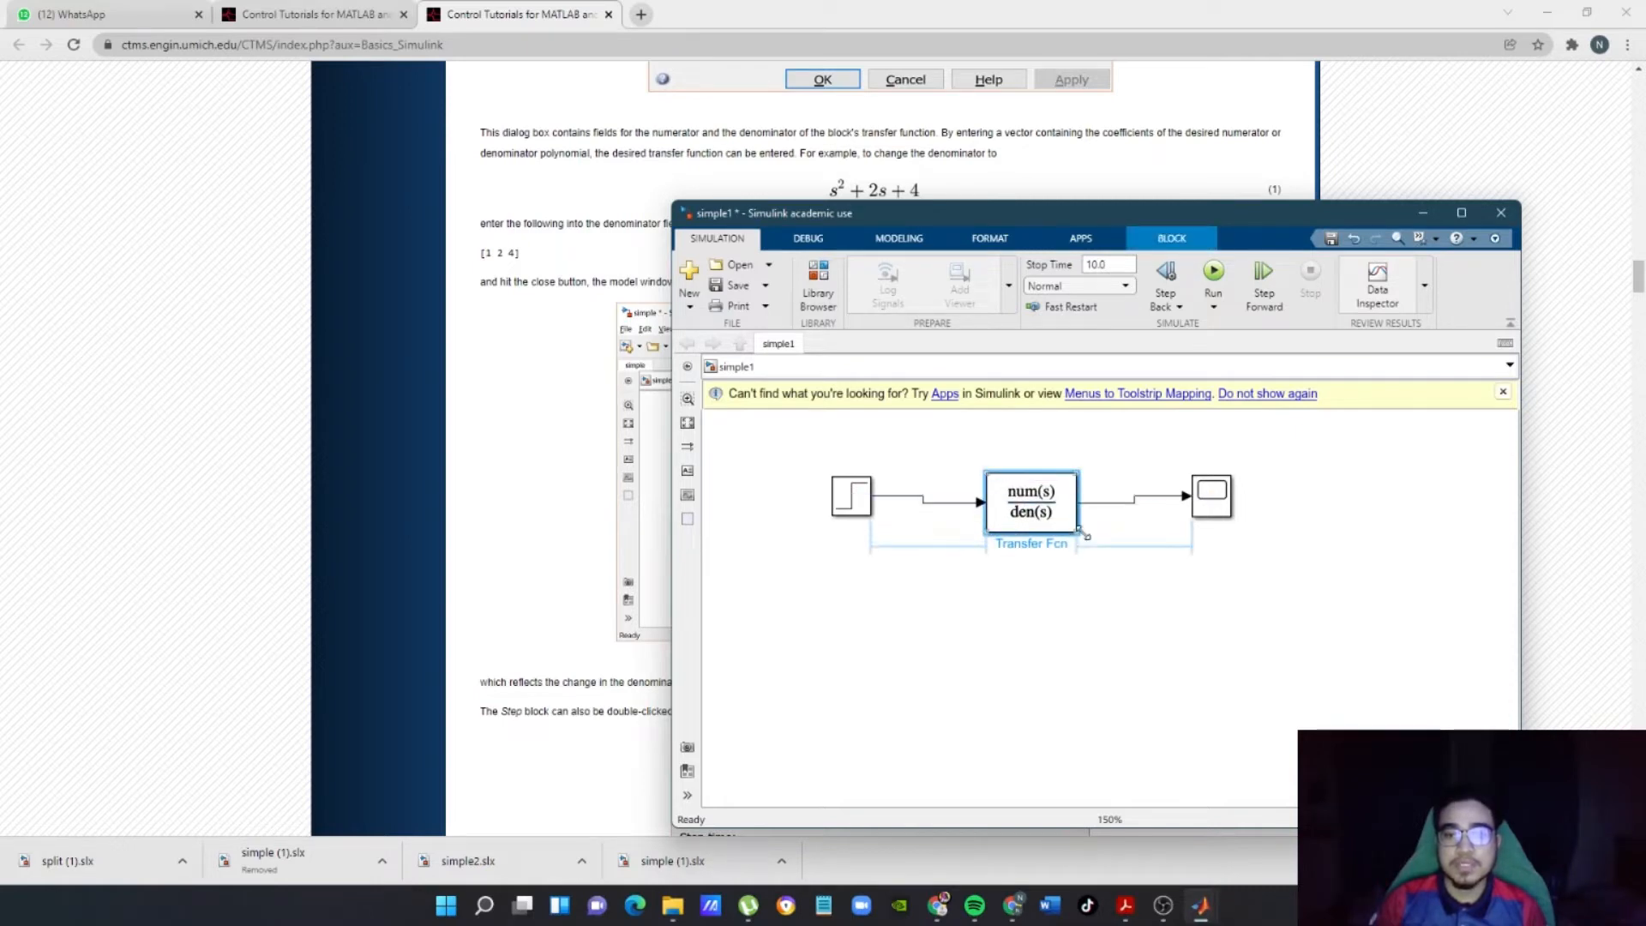
pyautogui.moveTo(864, 510); pyautogui.dragTo(794, 516)
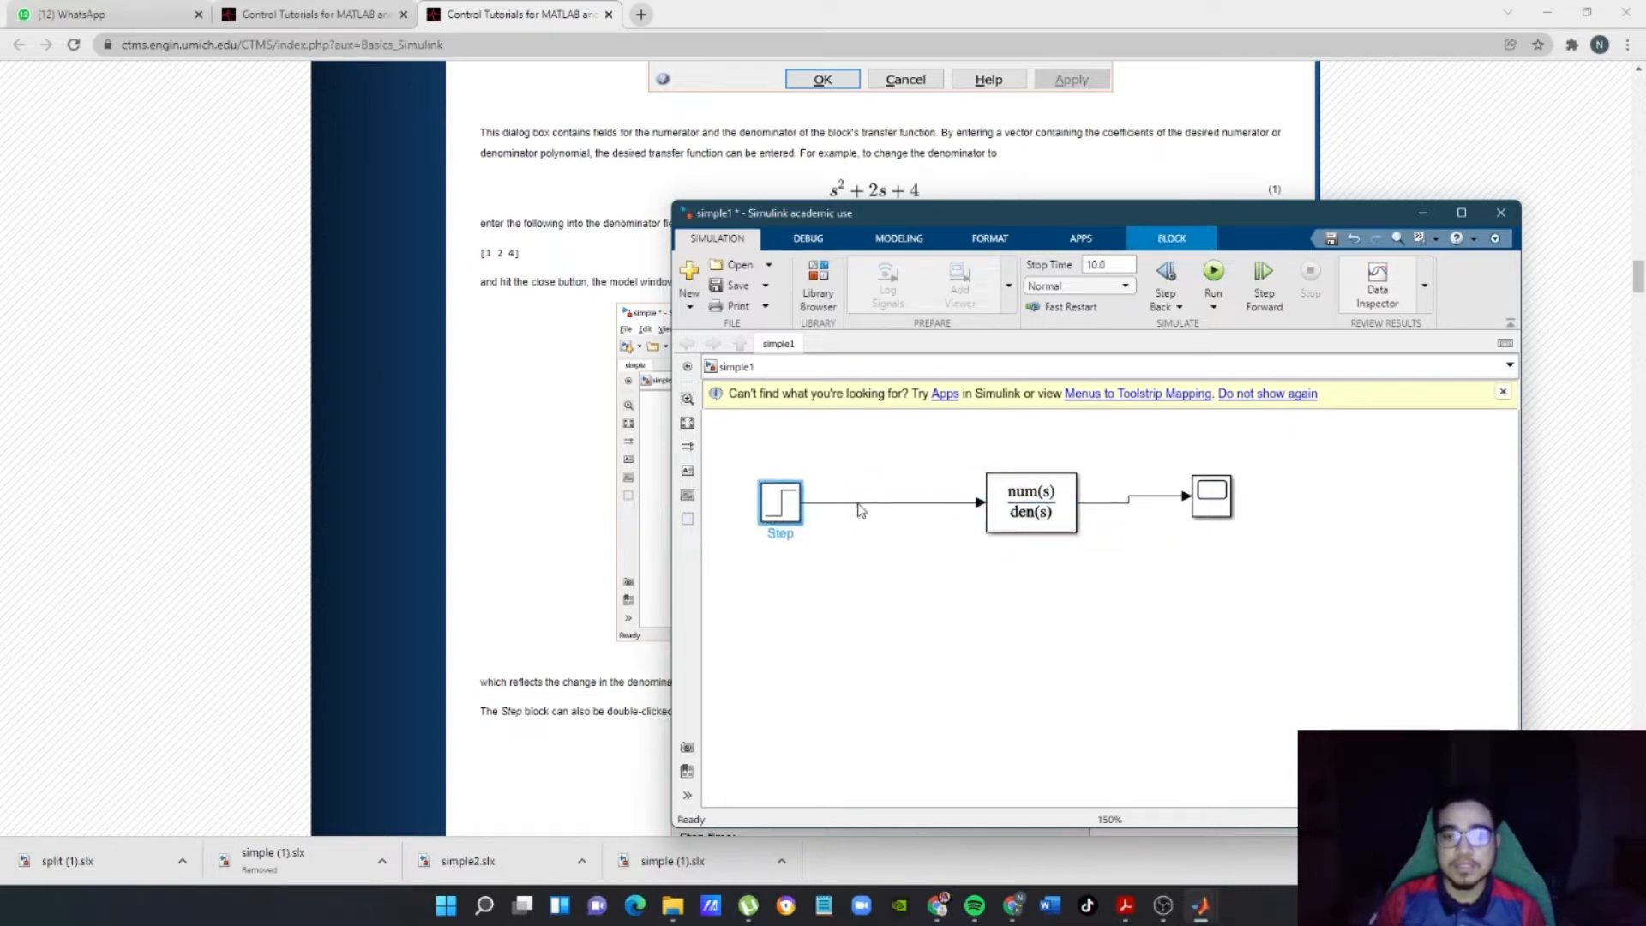
pyautogui.click(1034, 520)
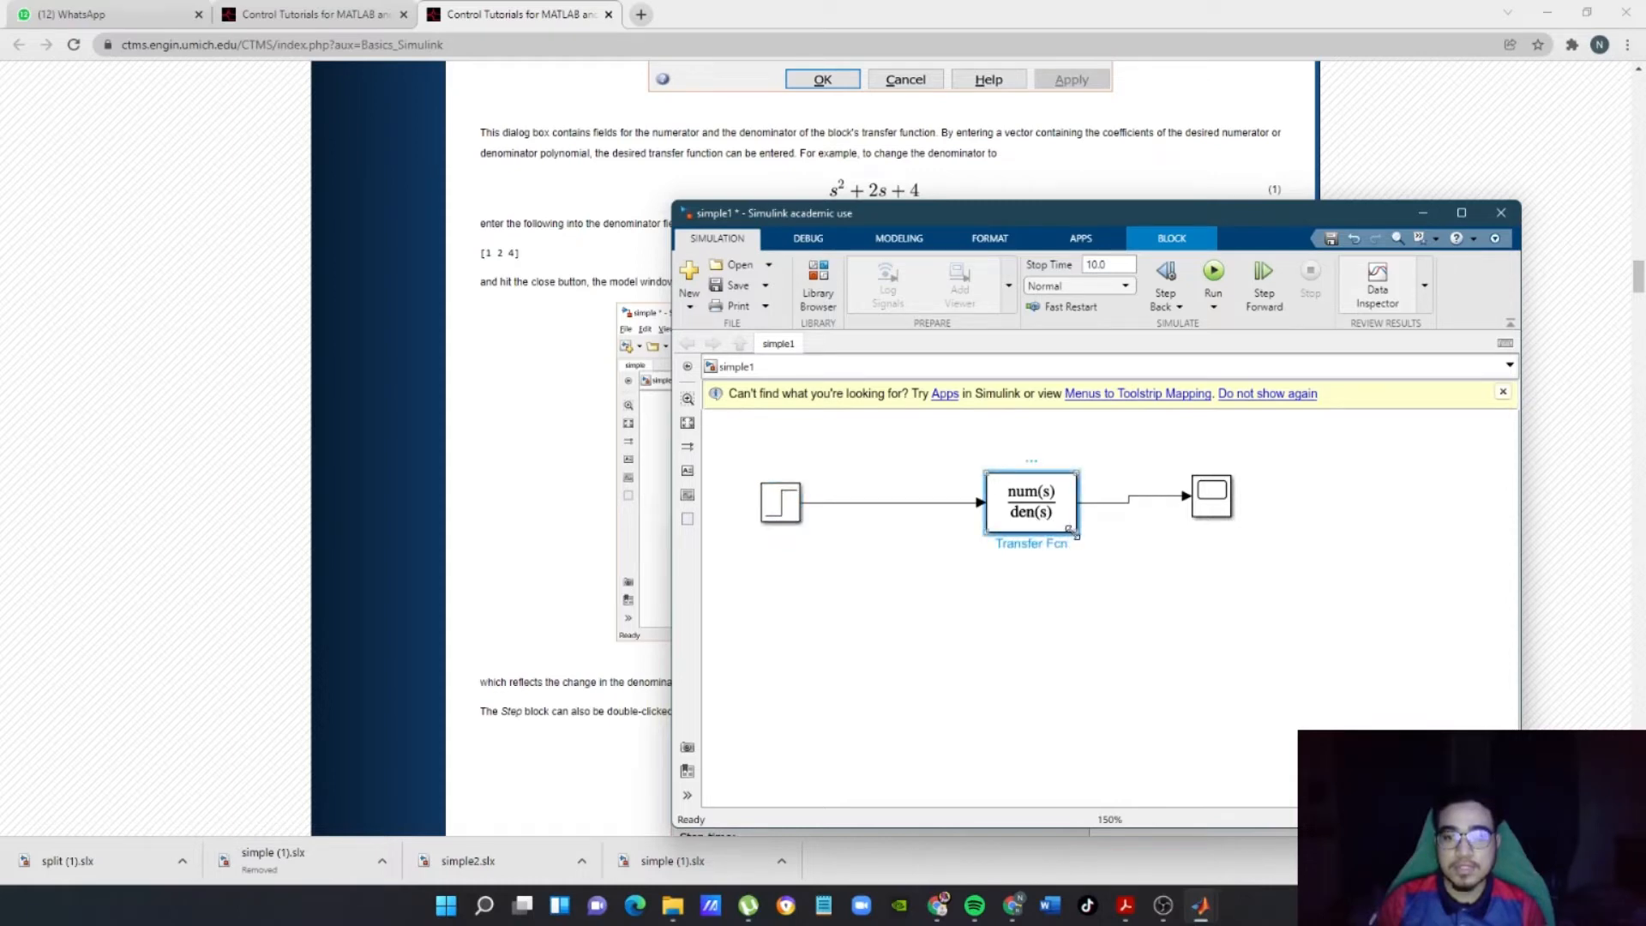
pyautogui.moveTo(986, 532); pyautogui.dragTo(923, 549)
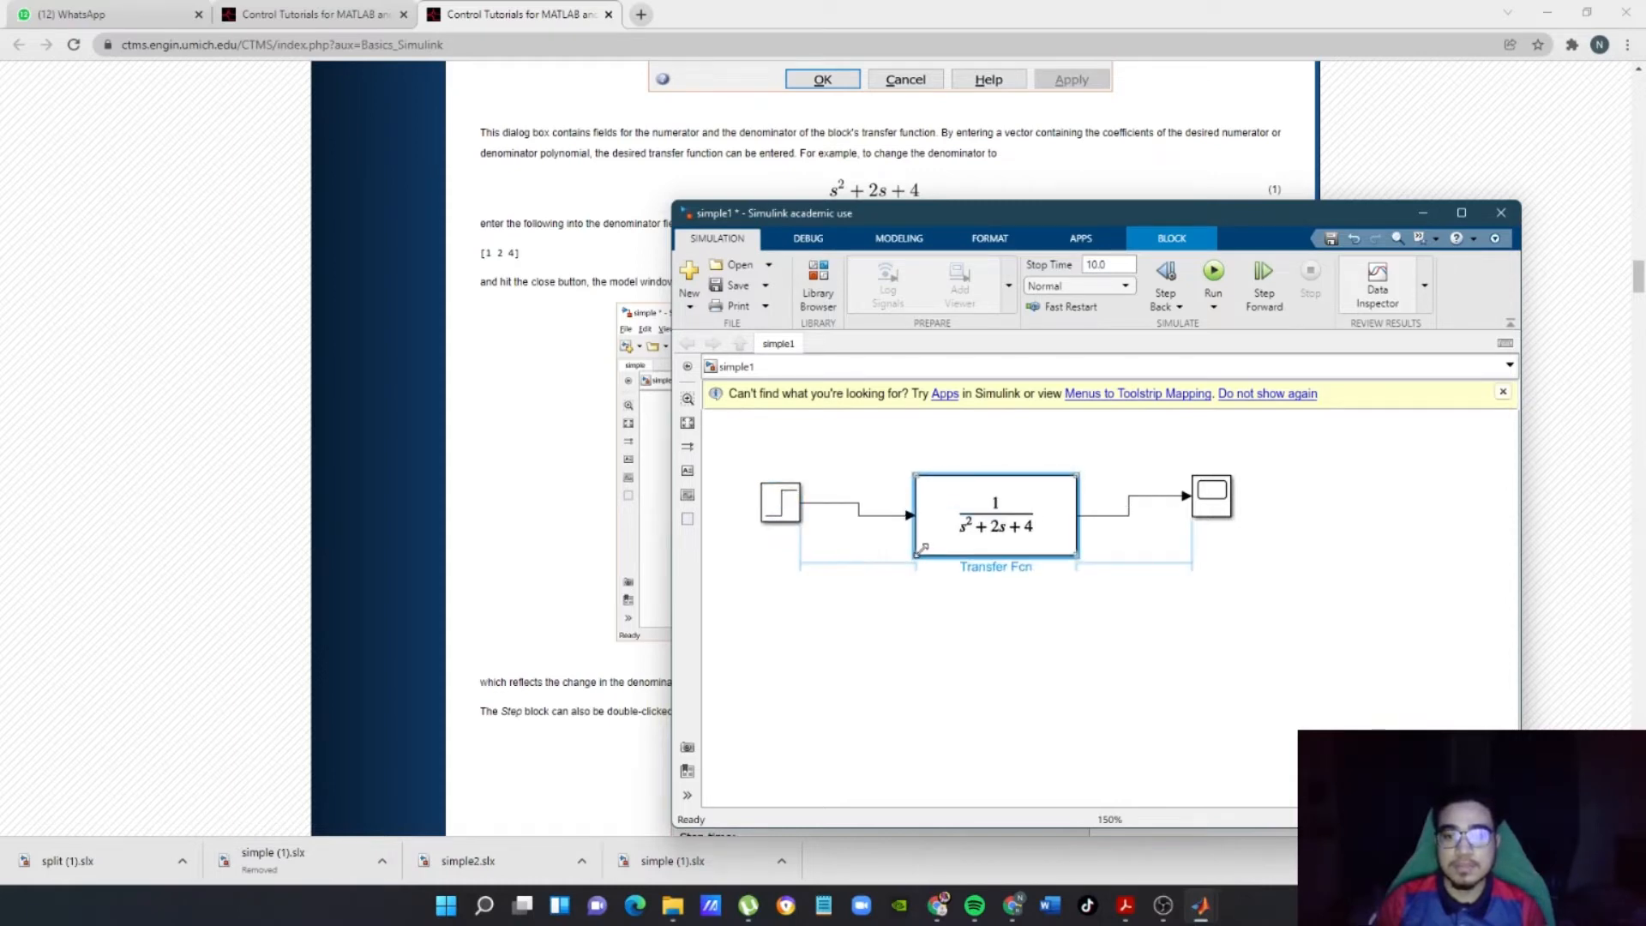
pyautogui.click(988, 684)
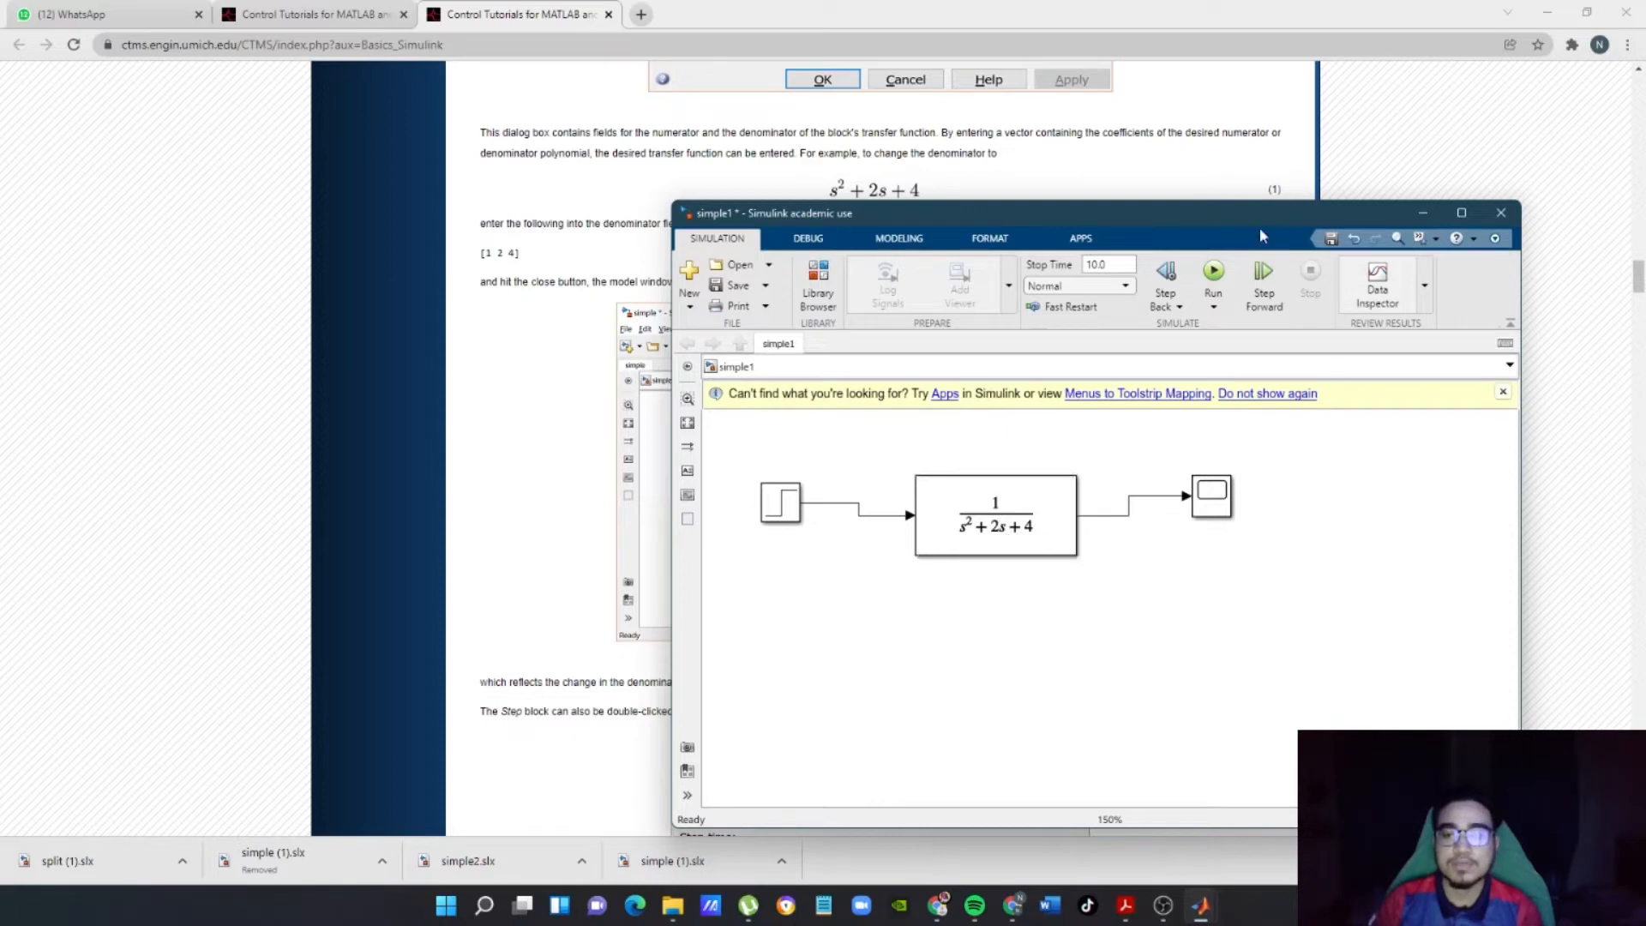
# - Move the simple1 window aside and go to the tutorial's description of the Step block parameters
pyautogui.moveTo(1257, 218); pyautogui.dragTo(1437, 121)
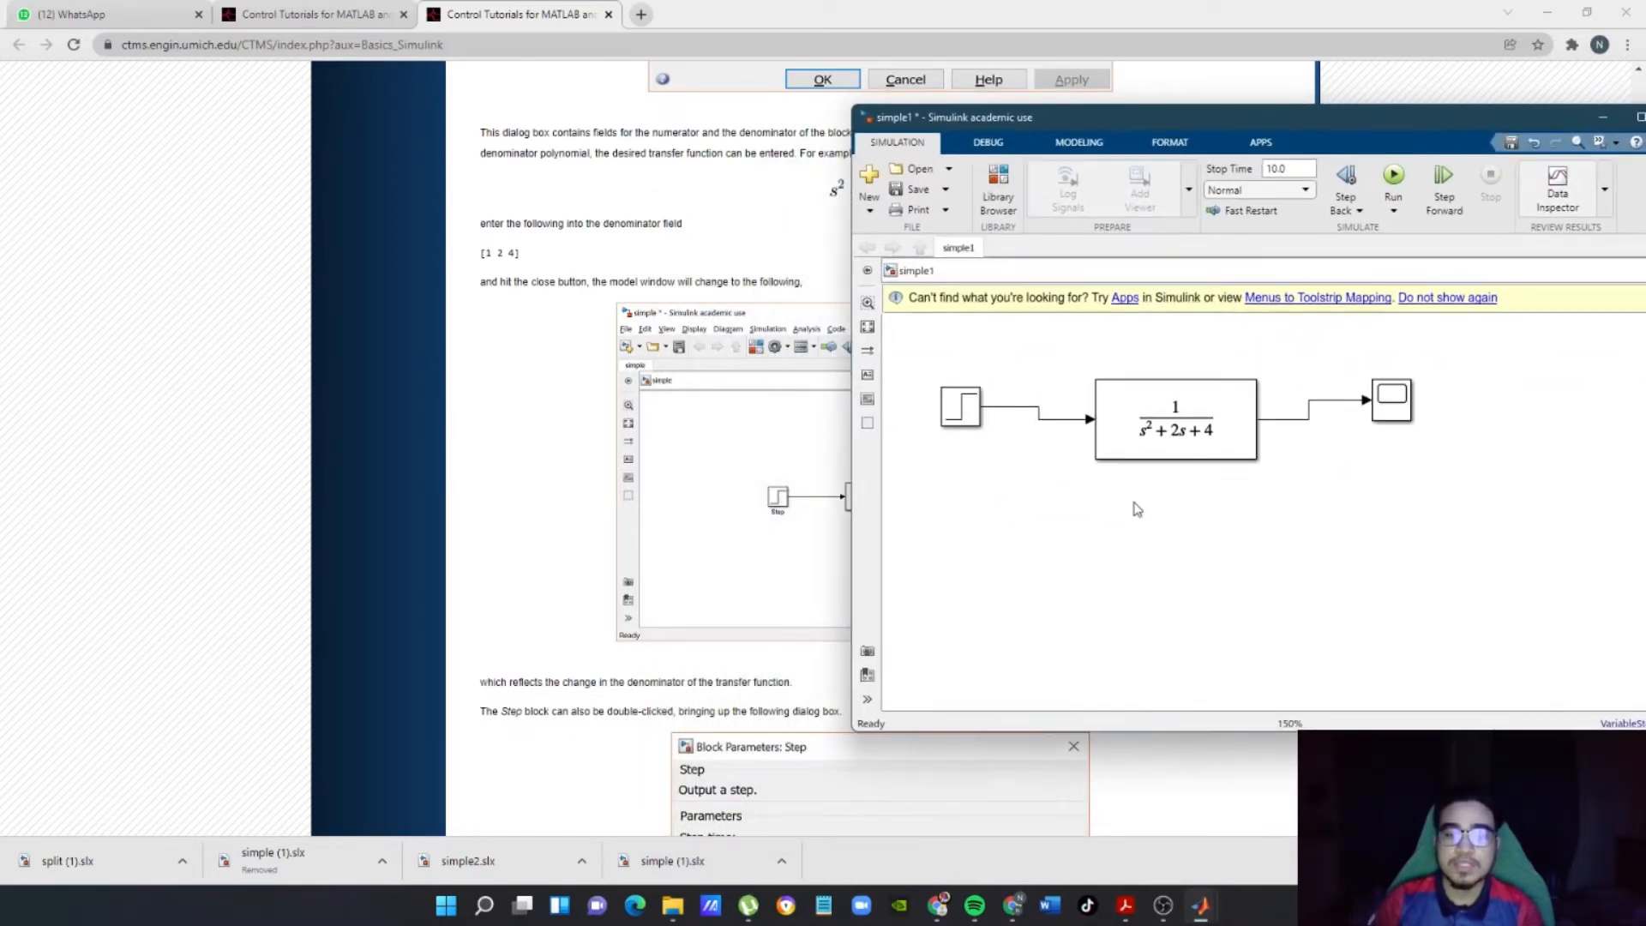
pyautogui.scroll(-1, 1047, 606)
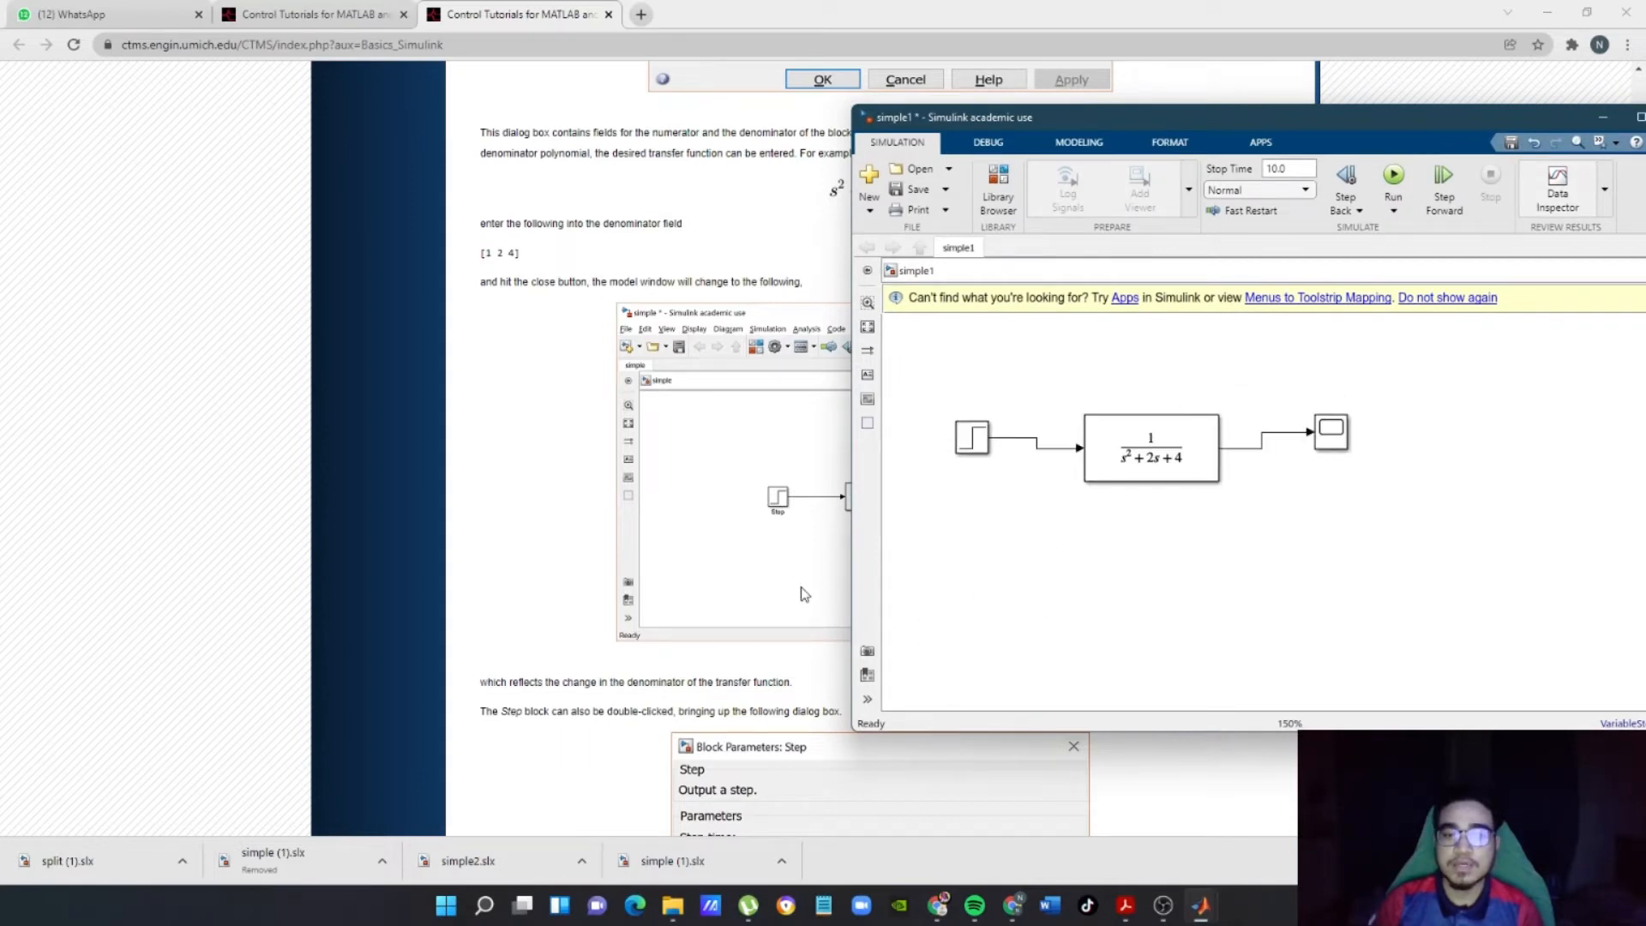
pyautogui.scroll(1, 1190, 591)
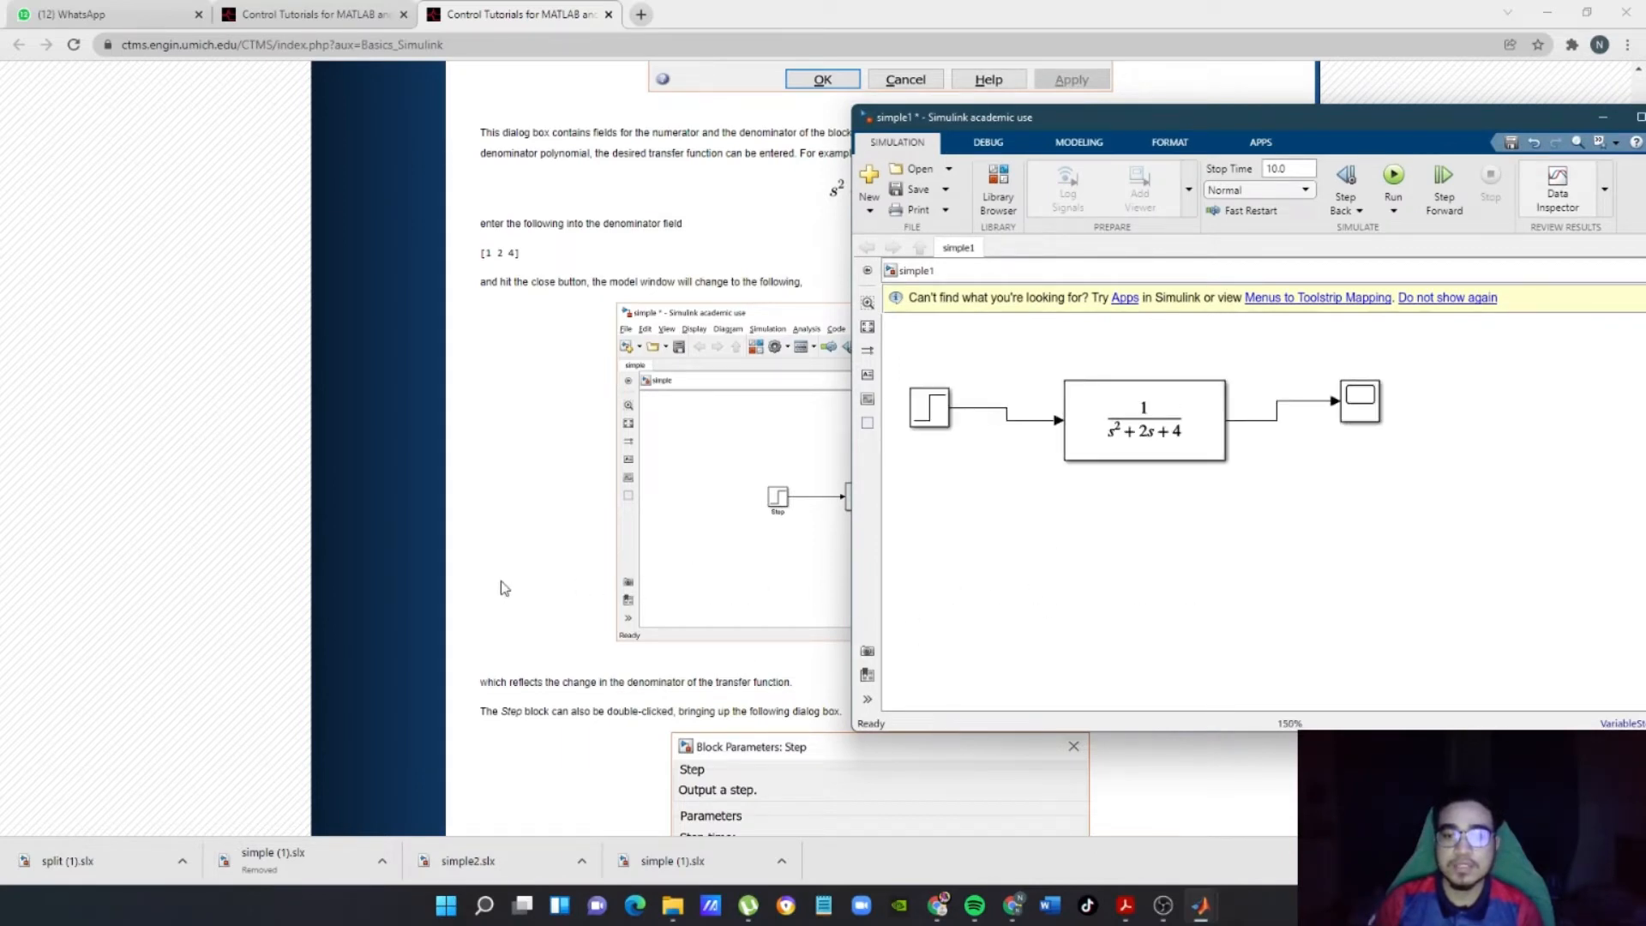
pyautogui.click(504, 588)
pyautogui.scroll(-4, 504, 561)
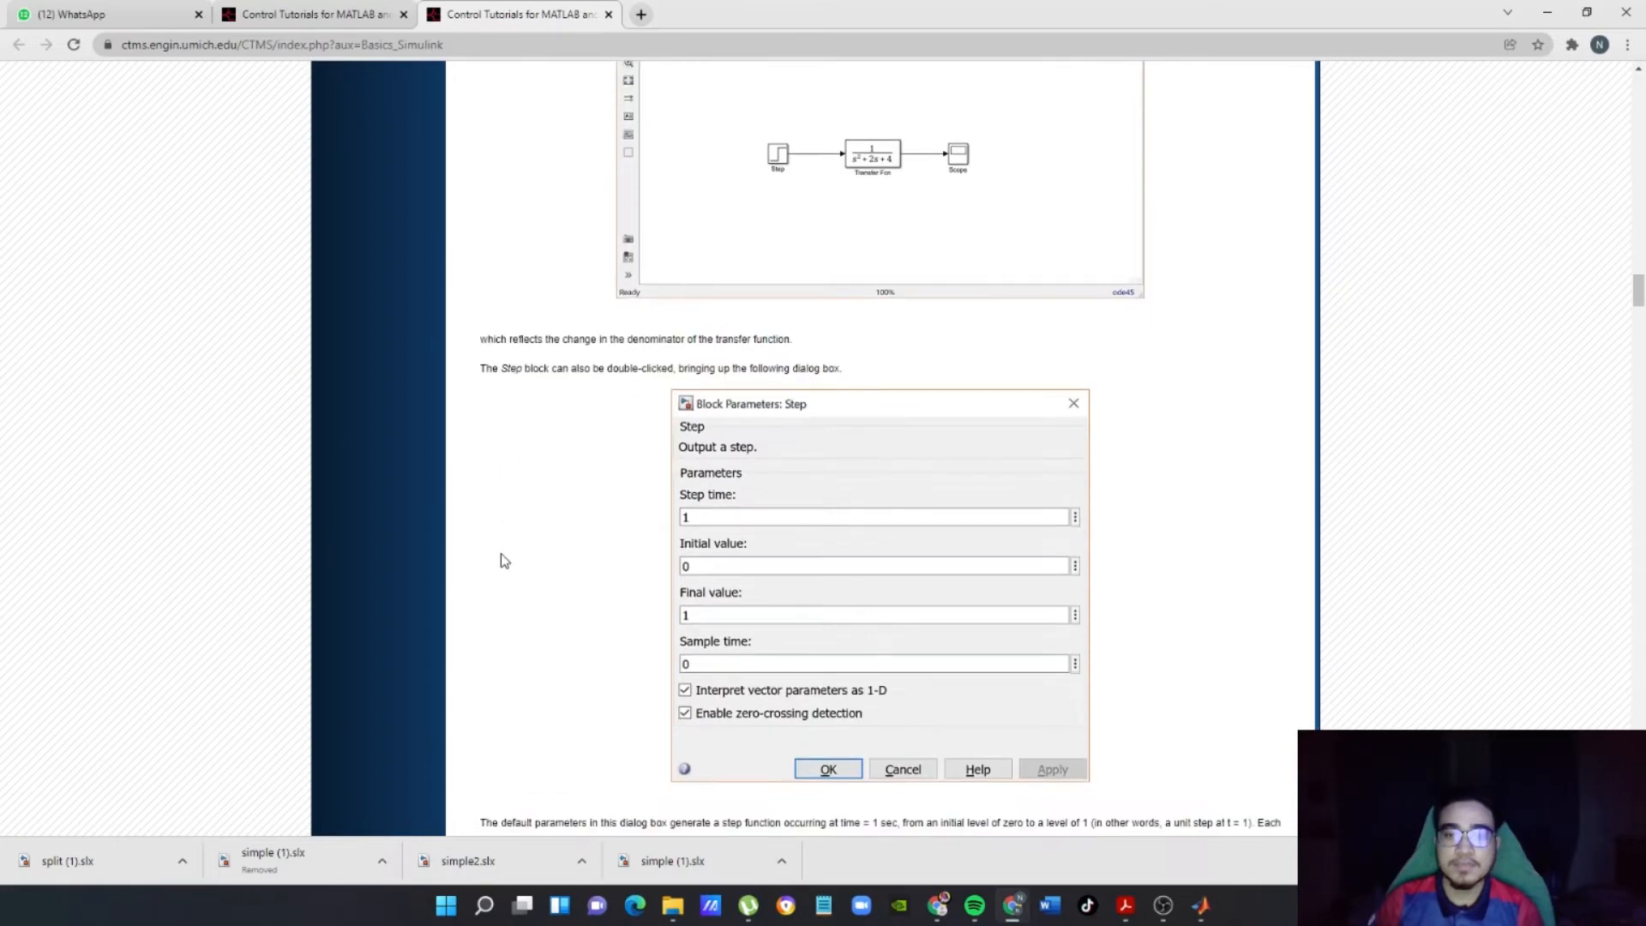
pyautogui.scroll(-1, 501, 561)
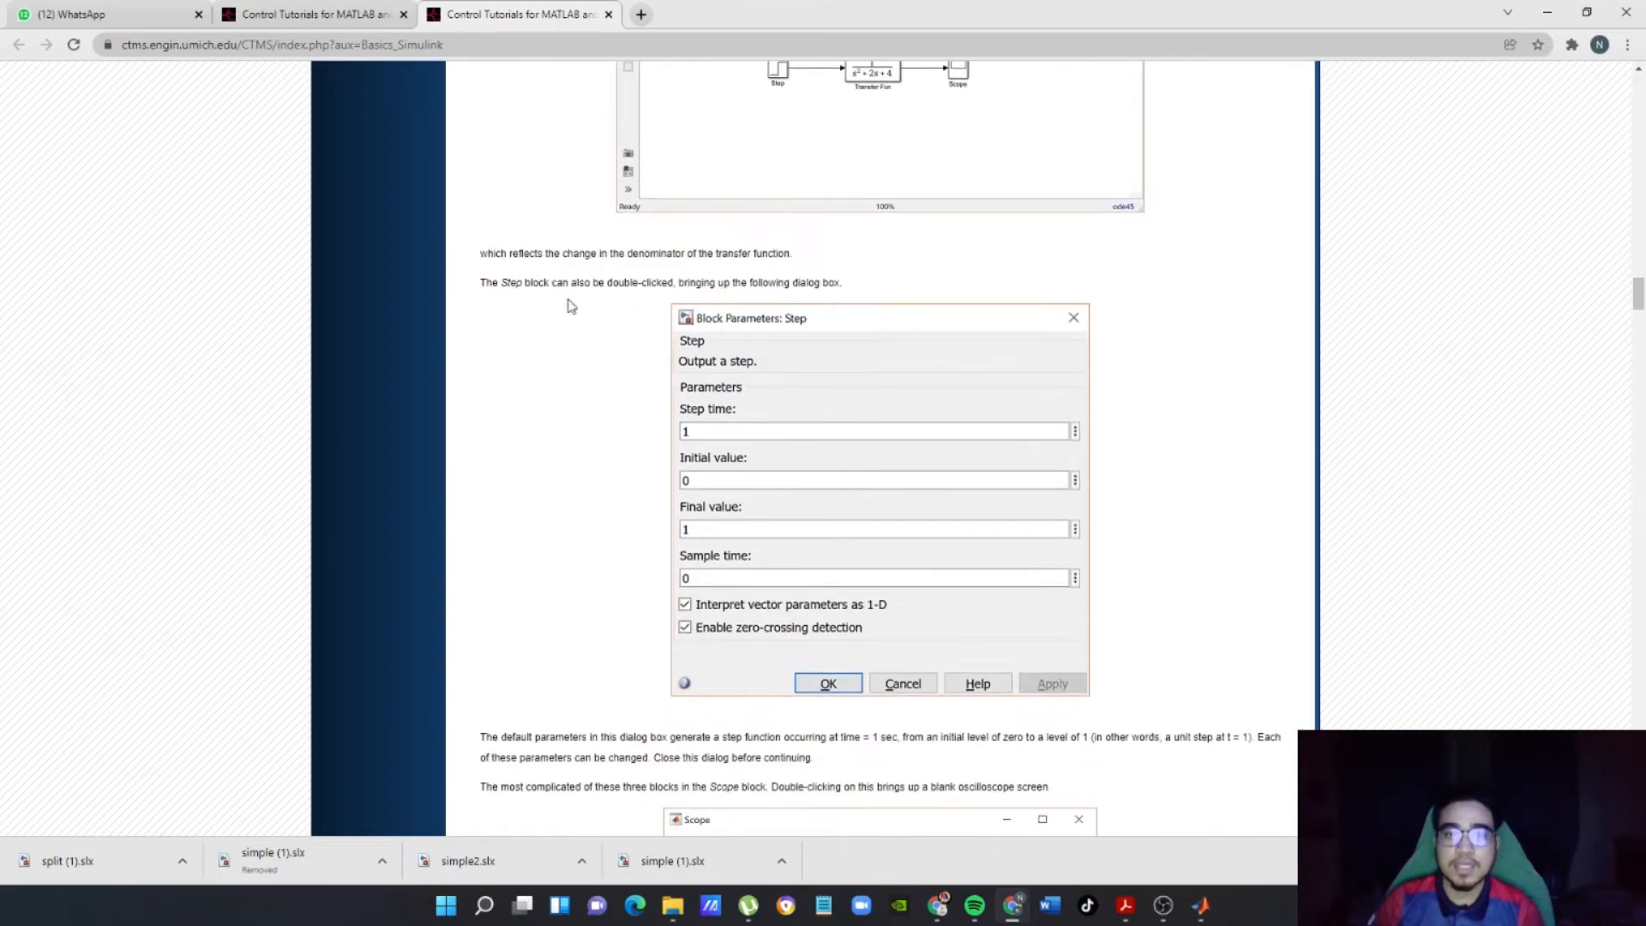
# - Bring the simple1 model back to the front, view its Scope window and close it
pyautogui.moveTo(1200, 912)
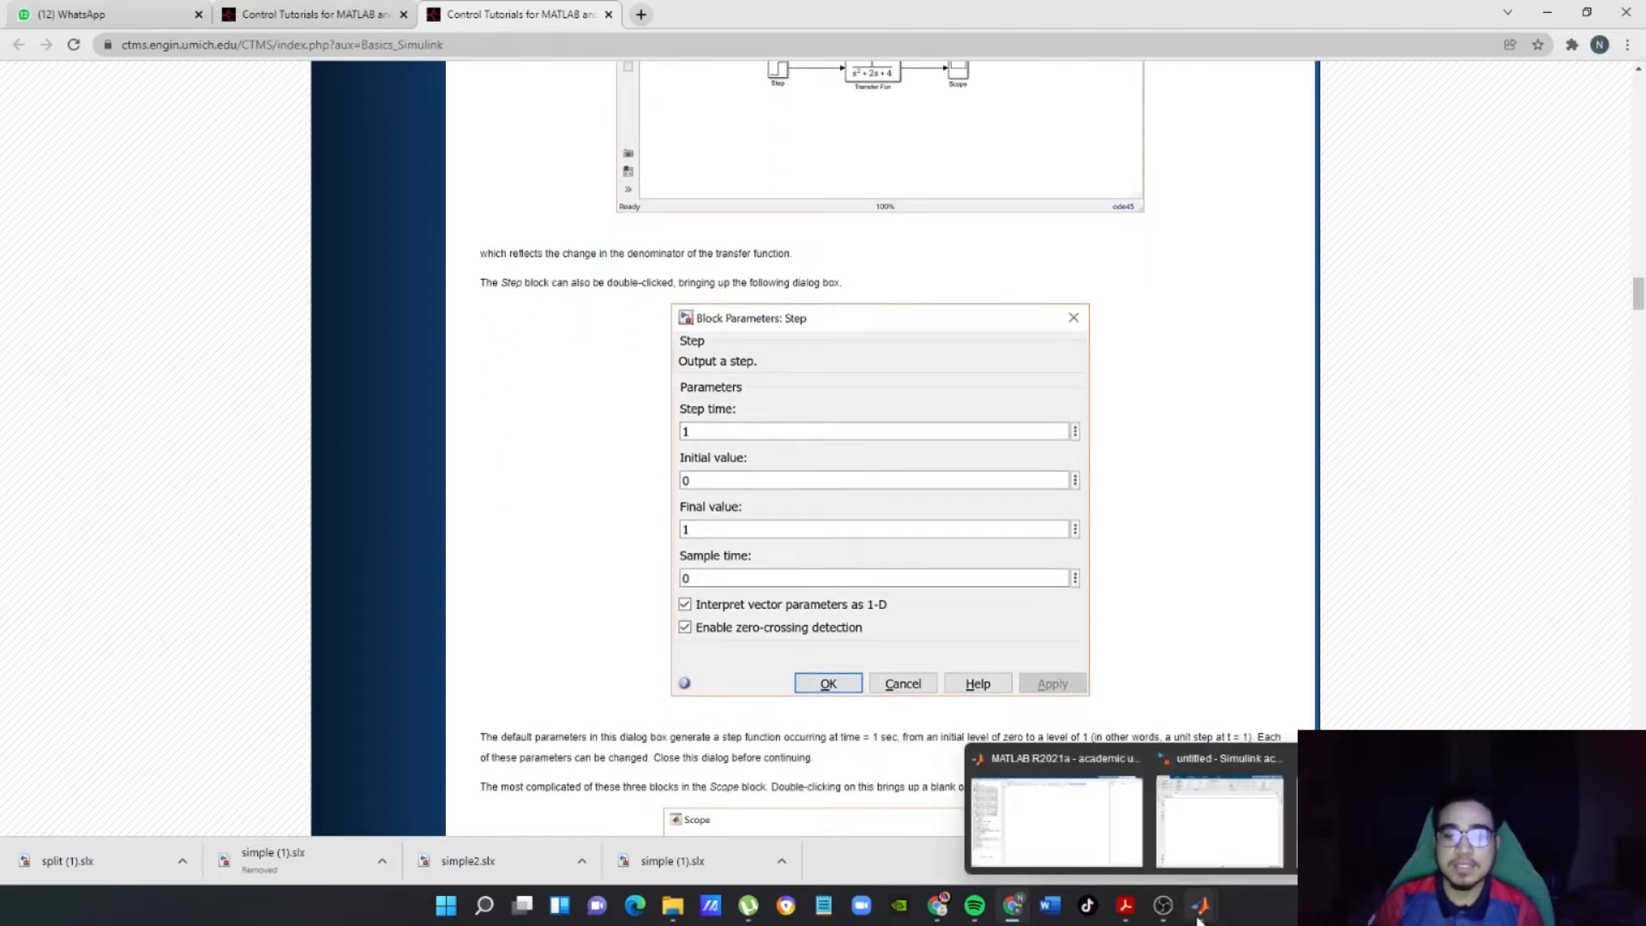
pyautogui.click(1225, 823)
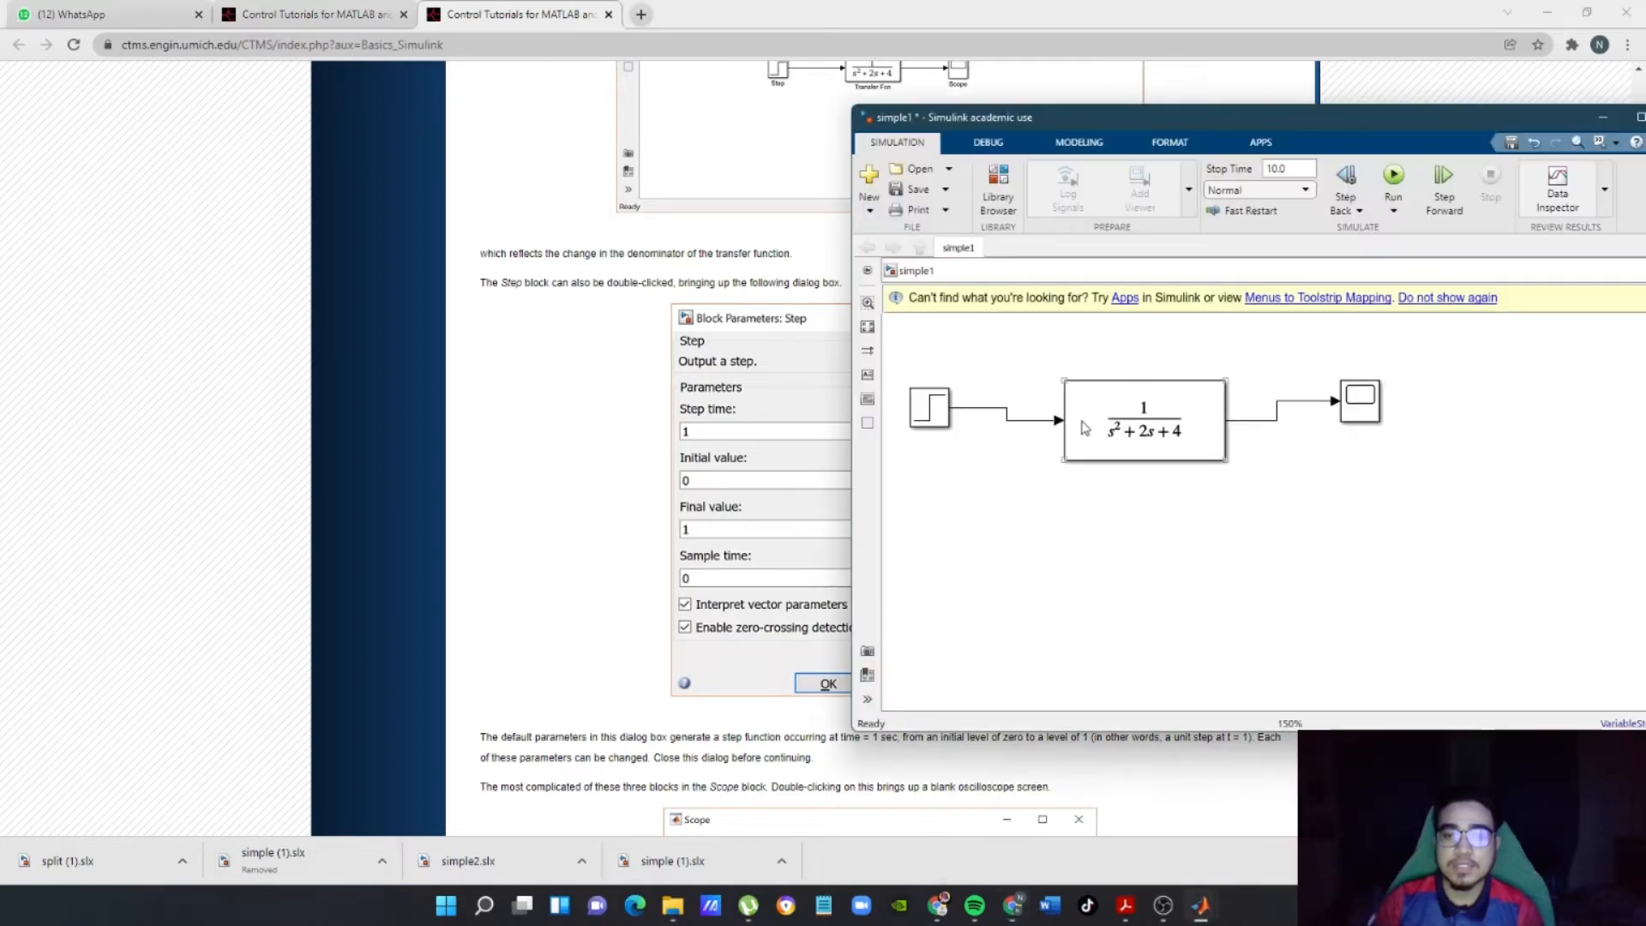
pyautogui.doubleClick(1363, 410)
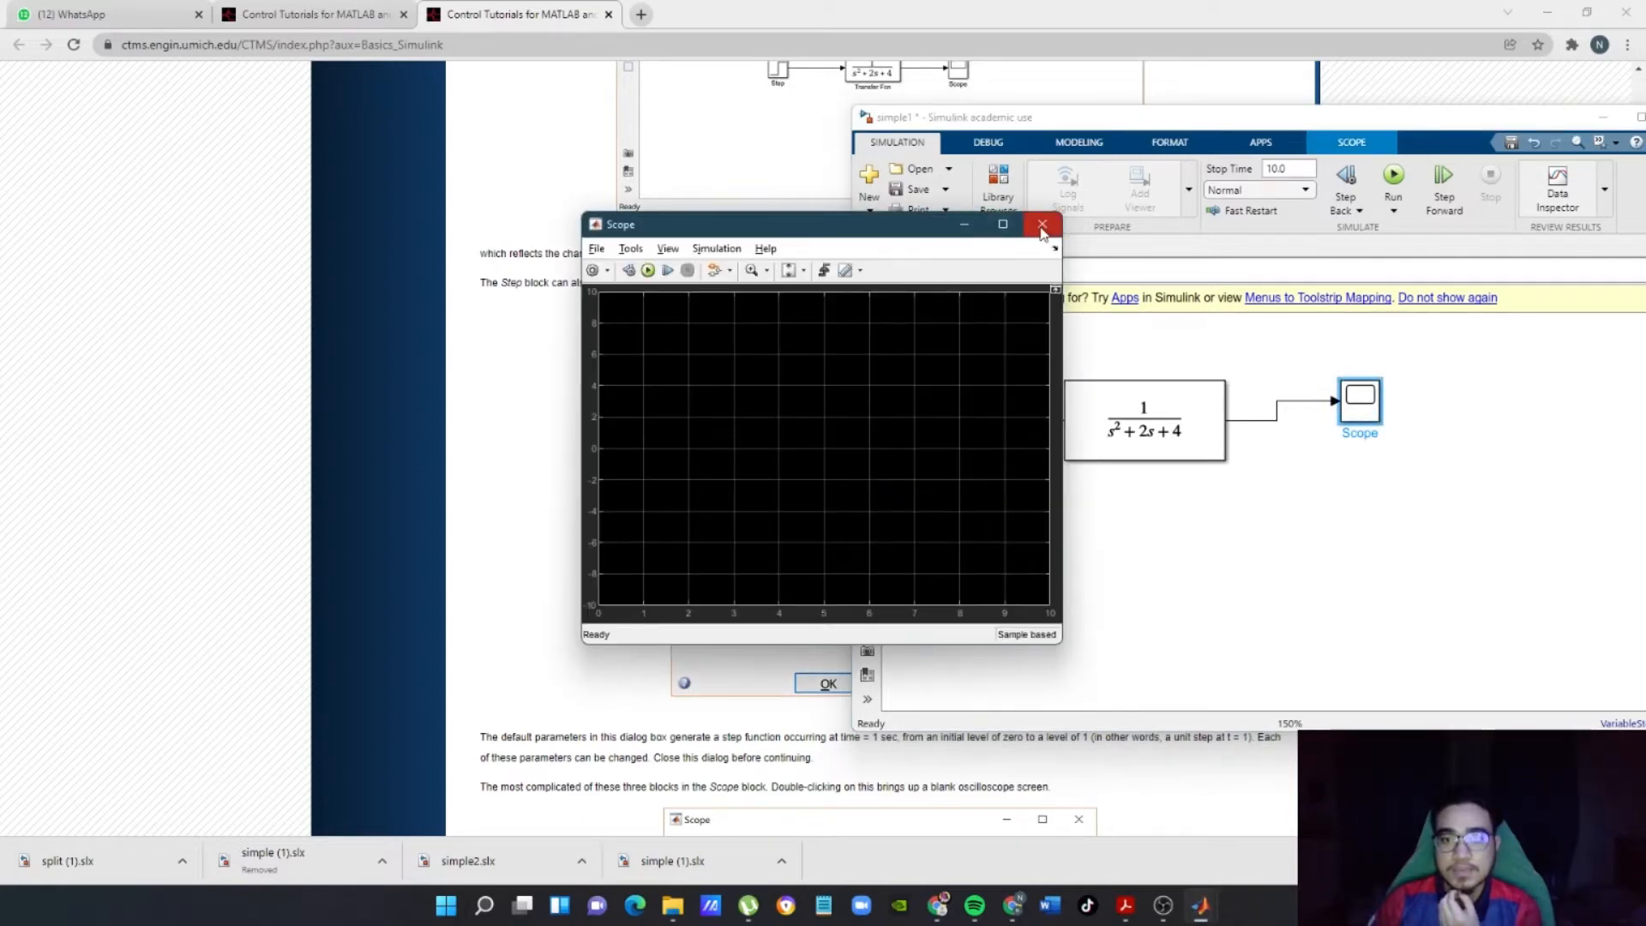
pyautogui.click(1041, 228)
# - Open the Step block's parameters, compare them with the tutorial's Step dialog and close them with the default values
pyautogui.doubleClick(945, 407)
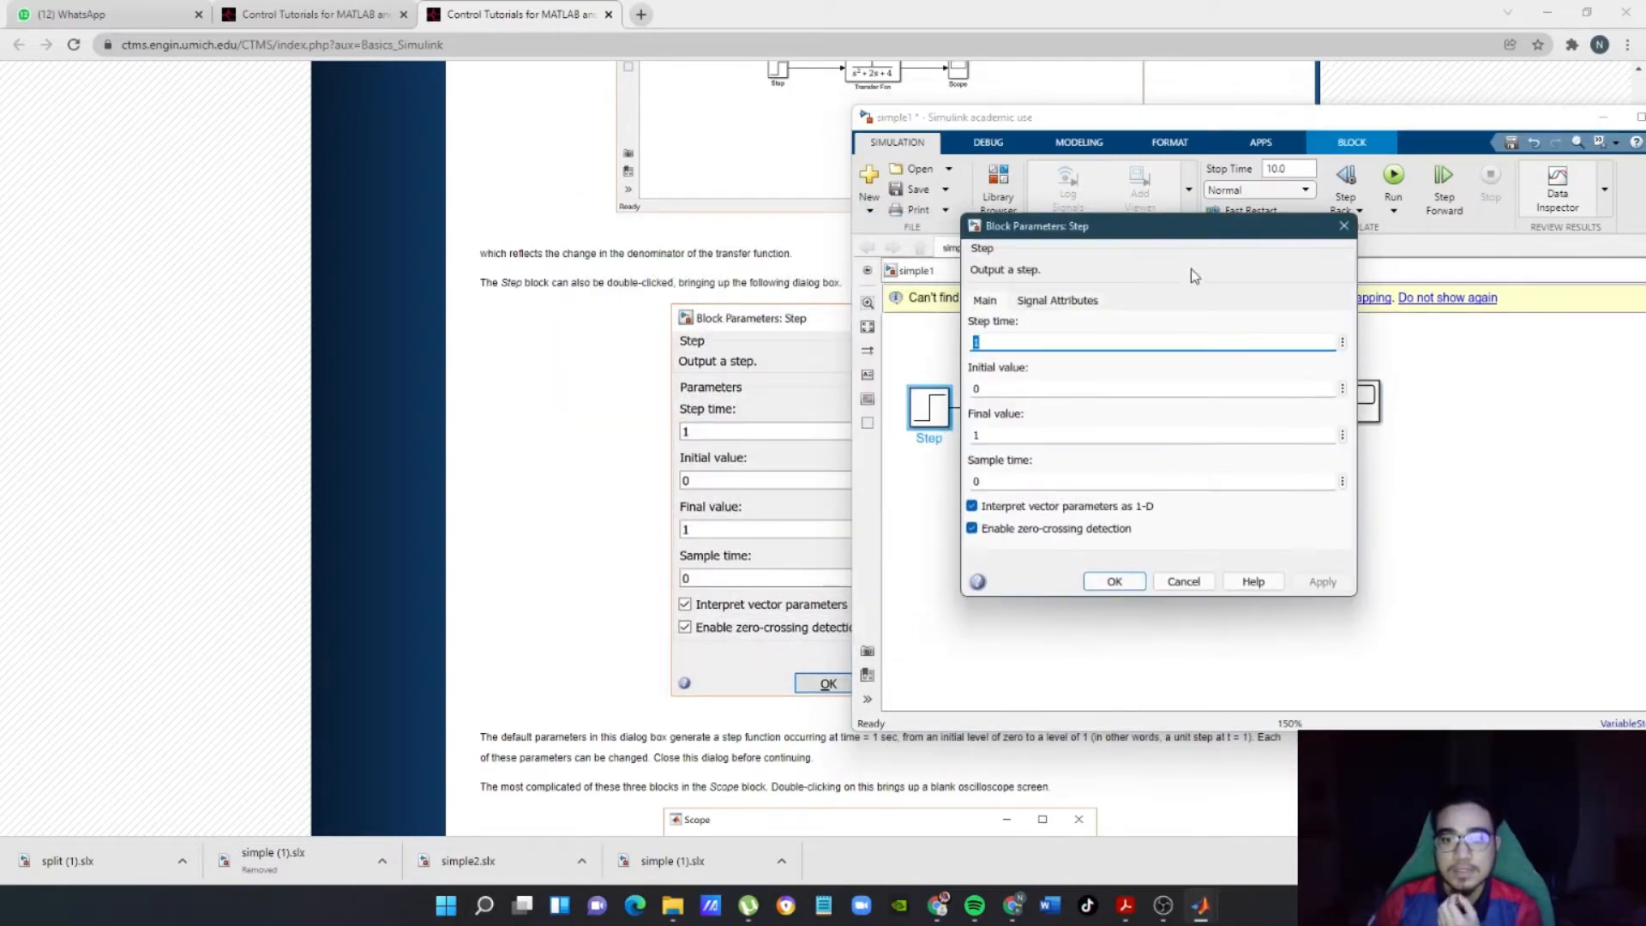
pyautogui.moveTo(1121, 237); pyautogui.dragTo(1178, 254)
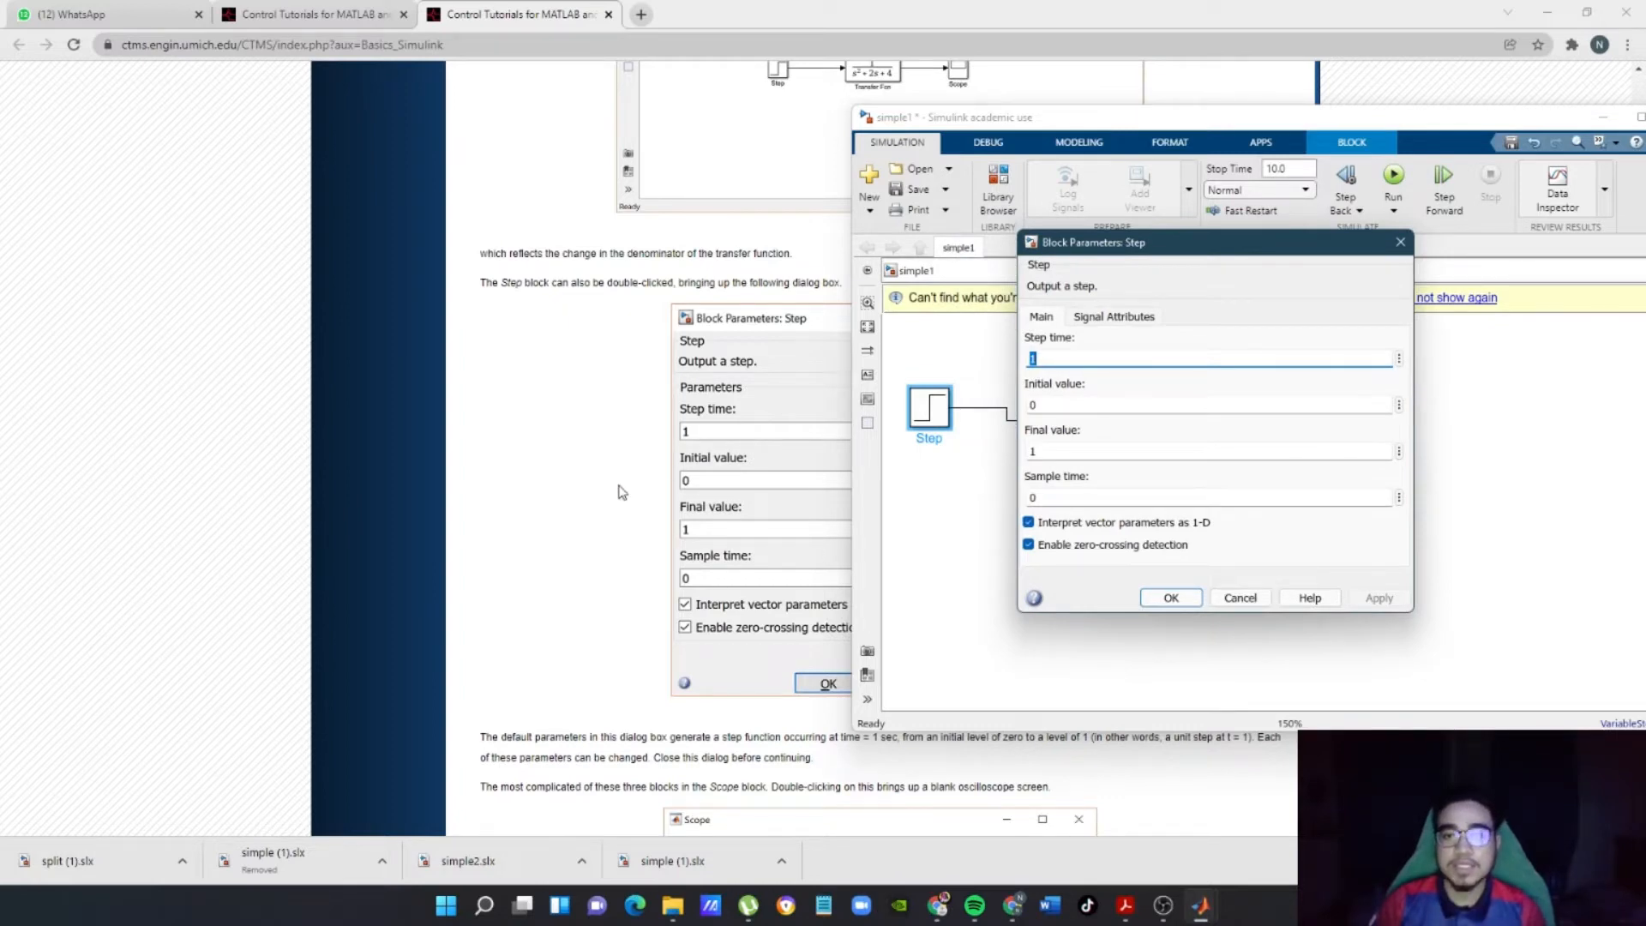
pyautogui.scroll(-1, 622, 493)
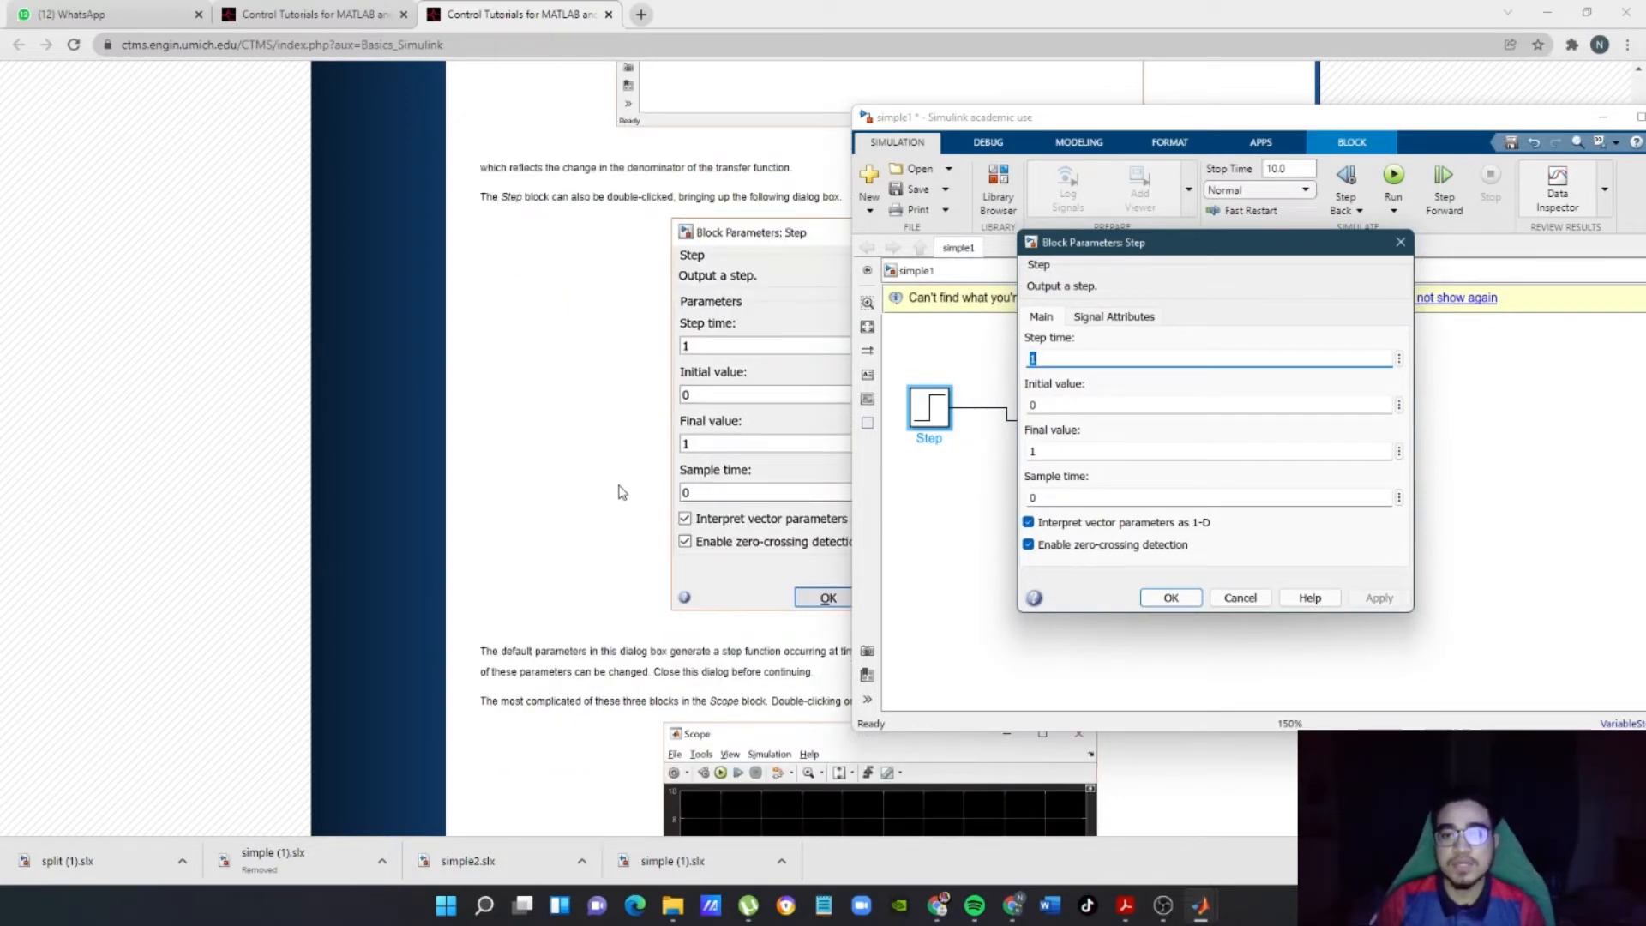
pyautogui.click(1171, 597)
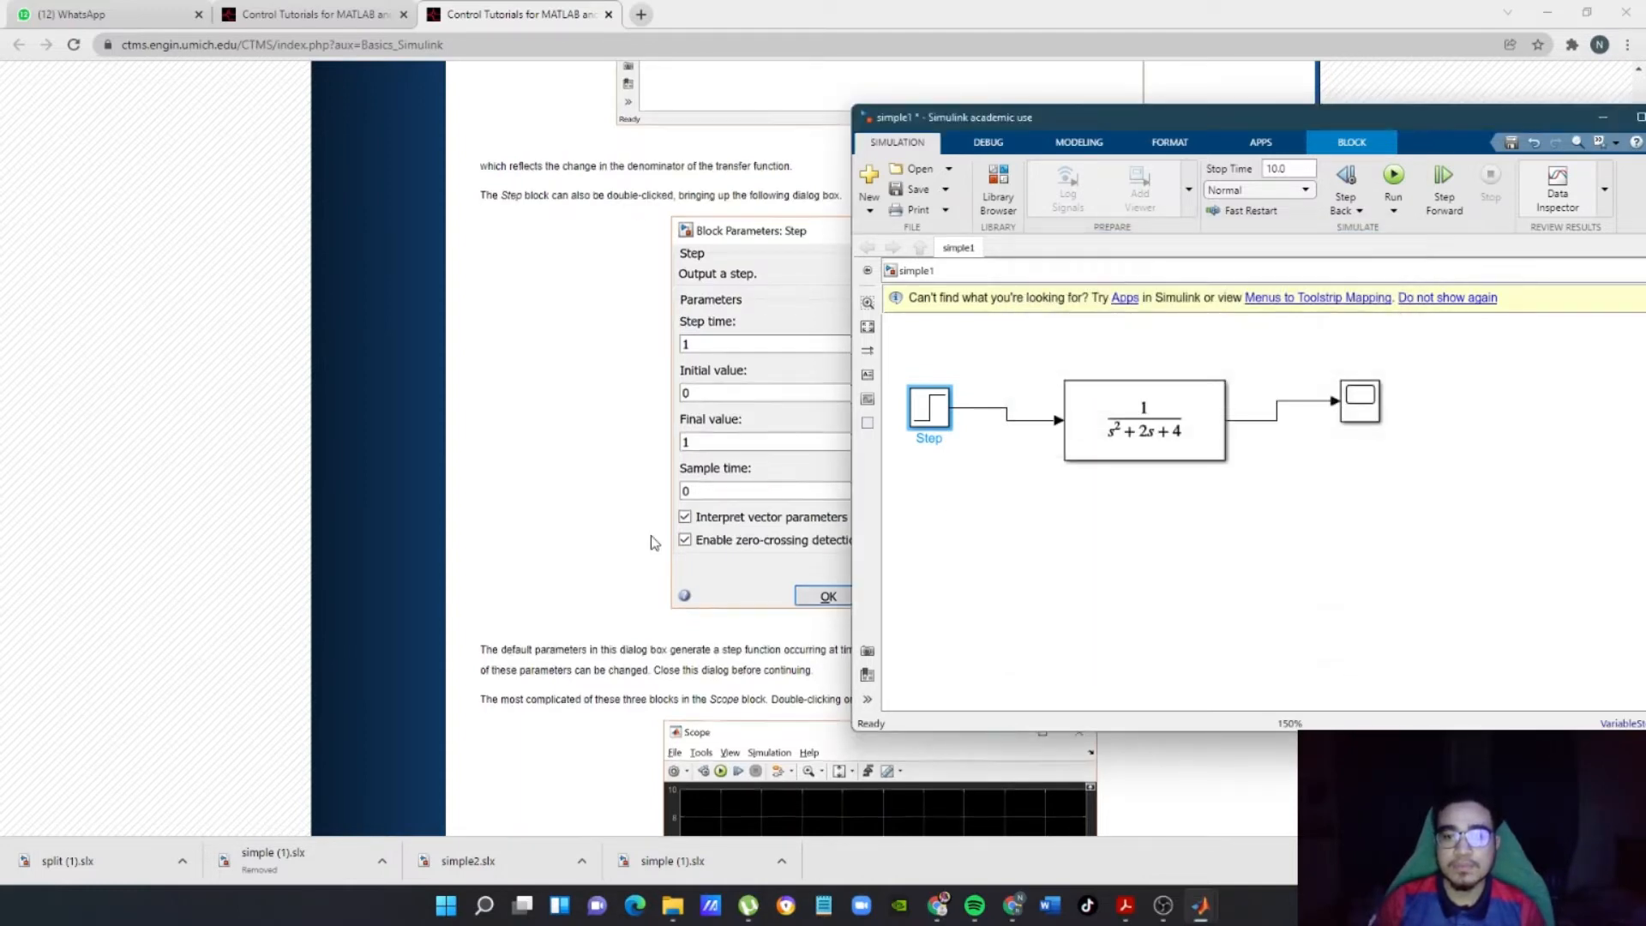
# - Go to the tutorial's Scope block description, open the Scope in simple1 to compare the display, and close it
pyautogui.scroll(-4, 653, 535)
pyautogui.scroll(-1, 653, 535)
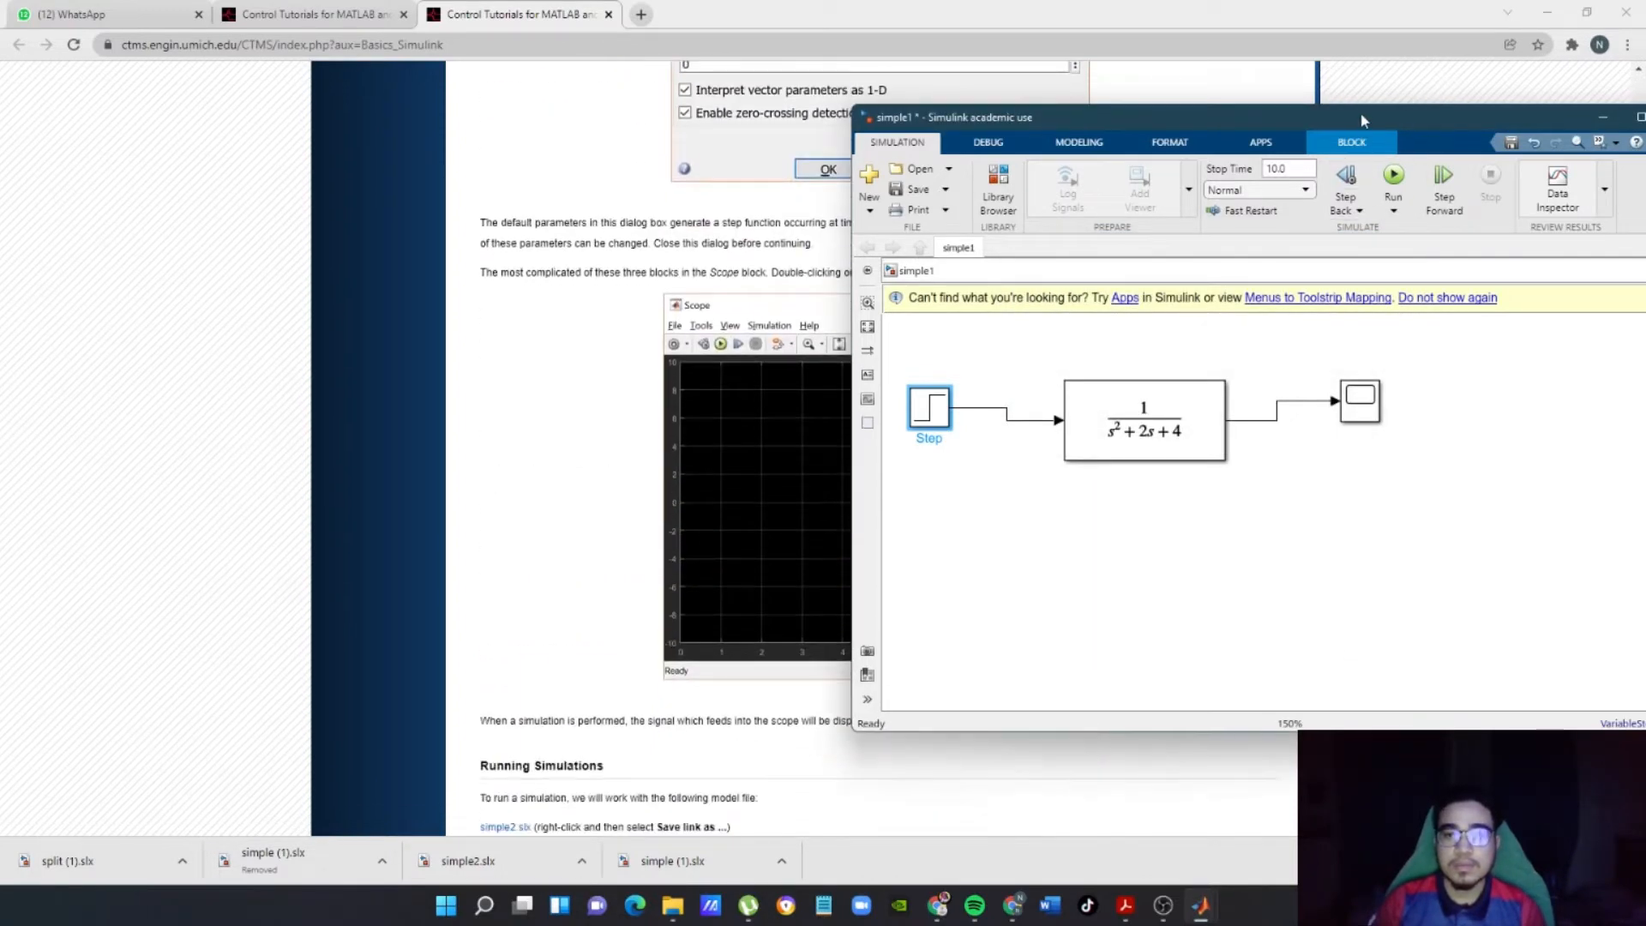
pyautogui.moveTo(1363, 121); pyautogui.dragTo(1256, 182)
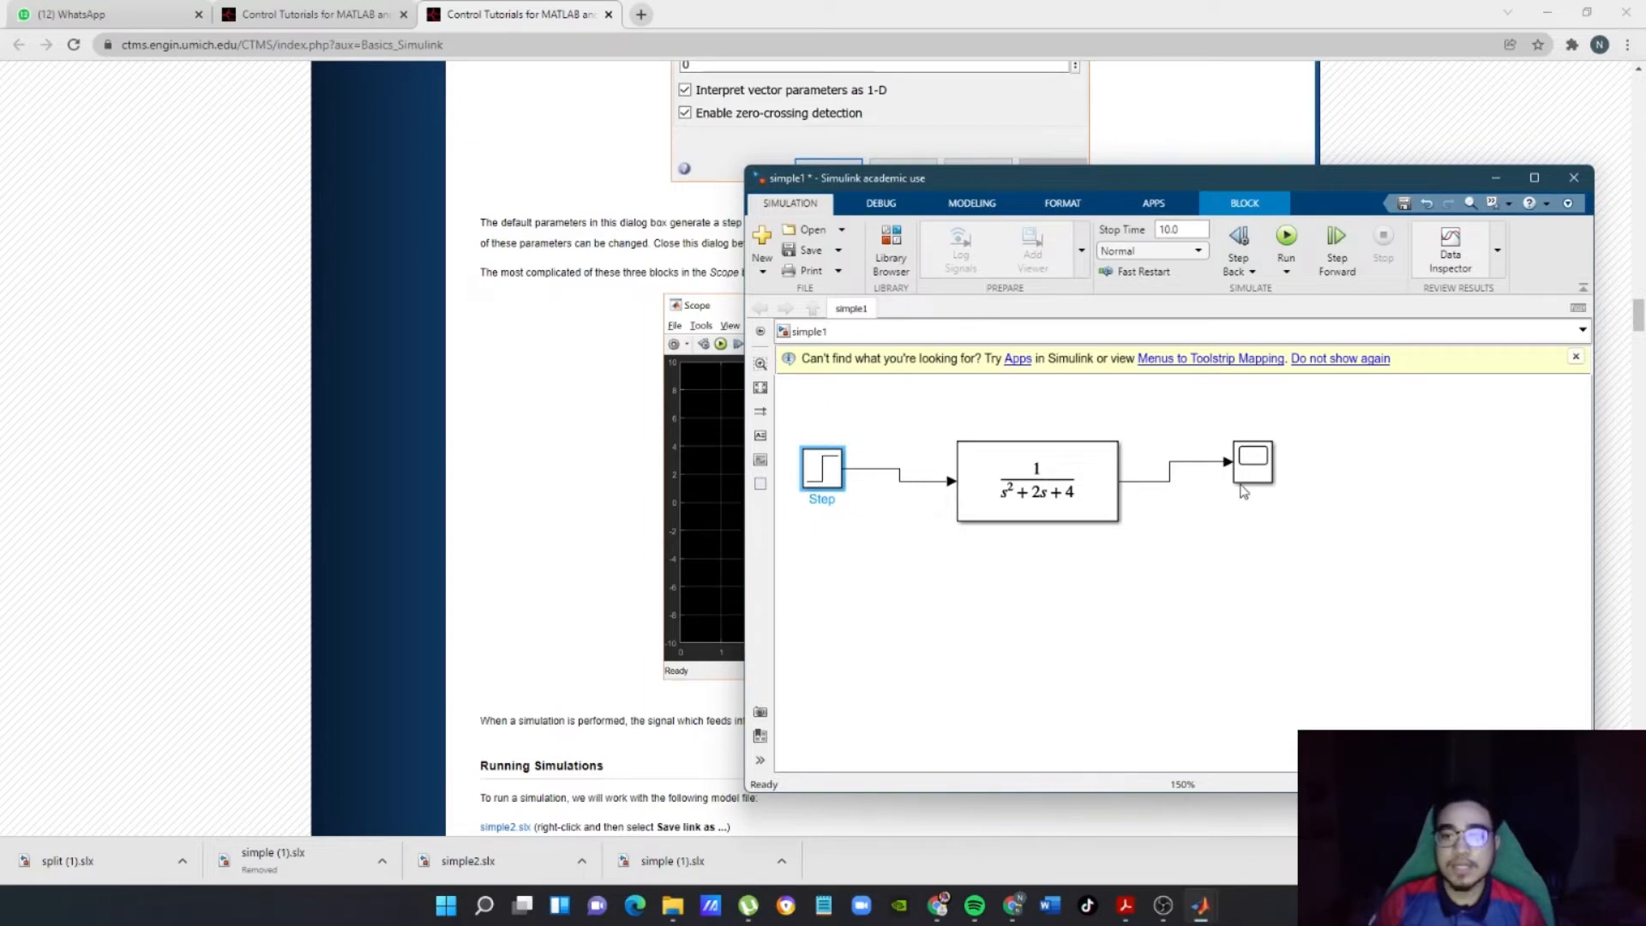
pyautogui.click(1260, 474)
pyautogui.doubleClick(1258, 469)
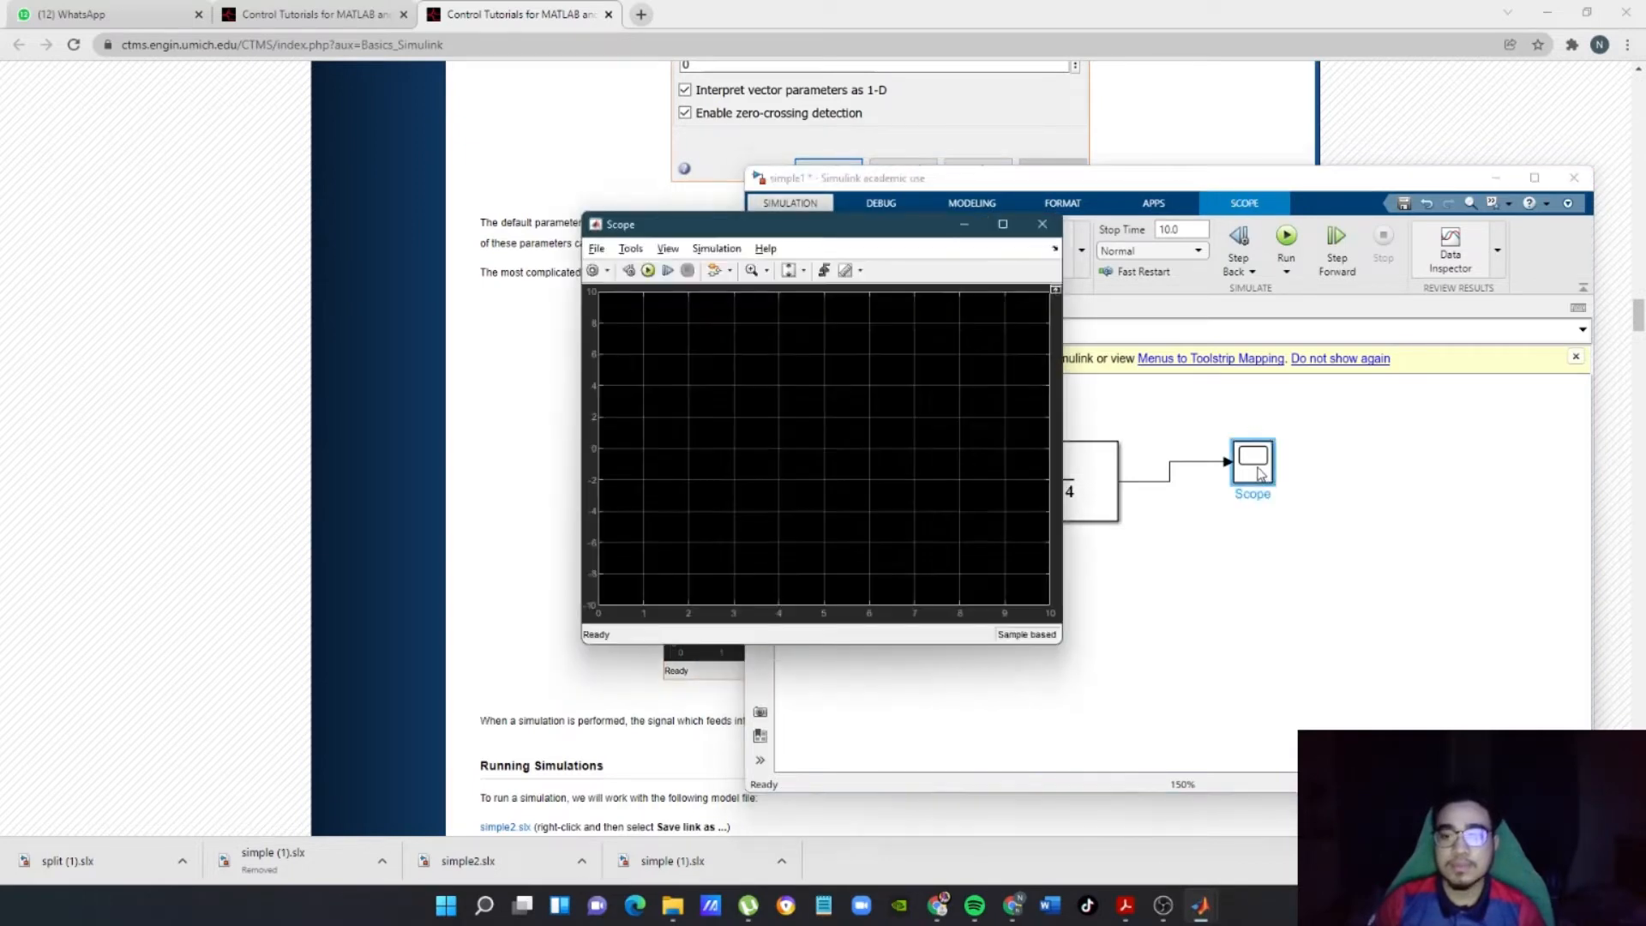
pyautogui.moveTo(844, 231); pyautogui.dragTo(981, 383)
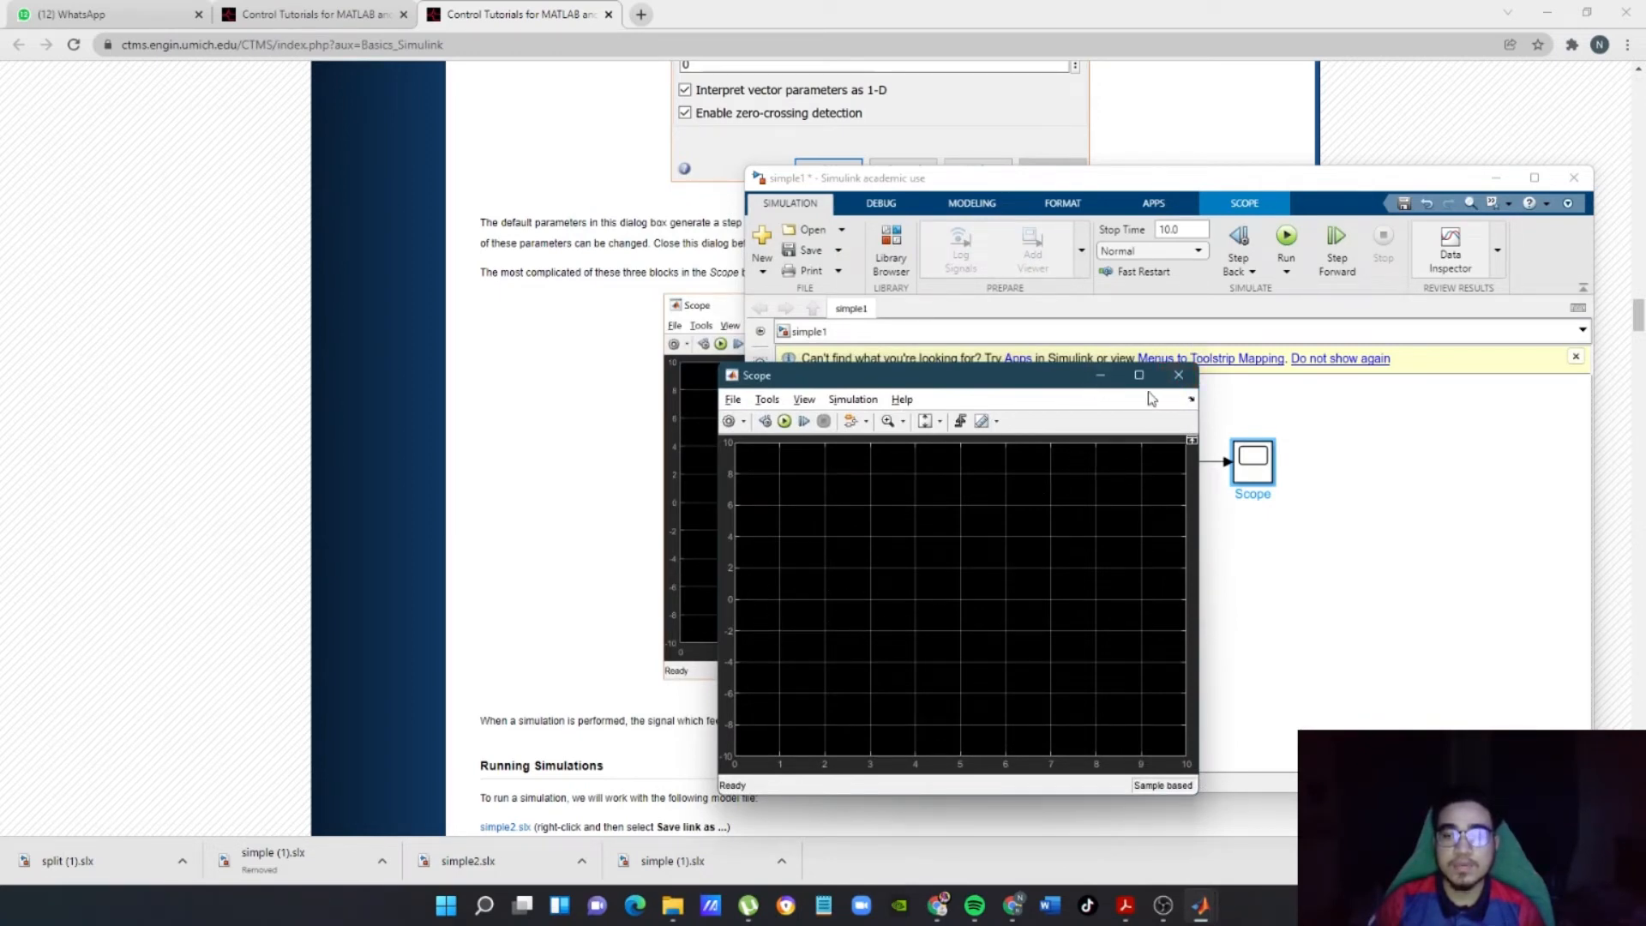
pyautogui.click(1178, 377)
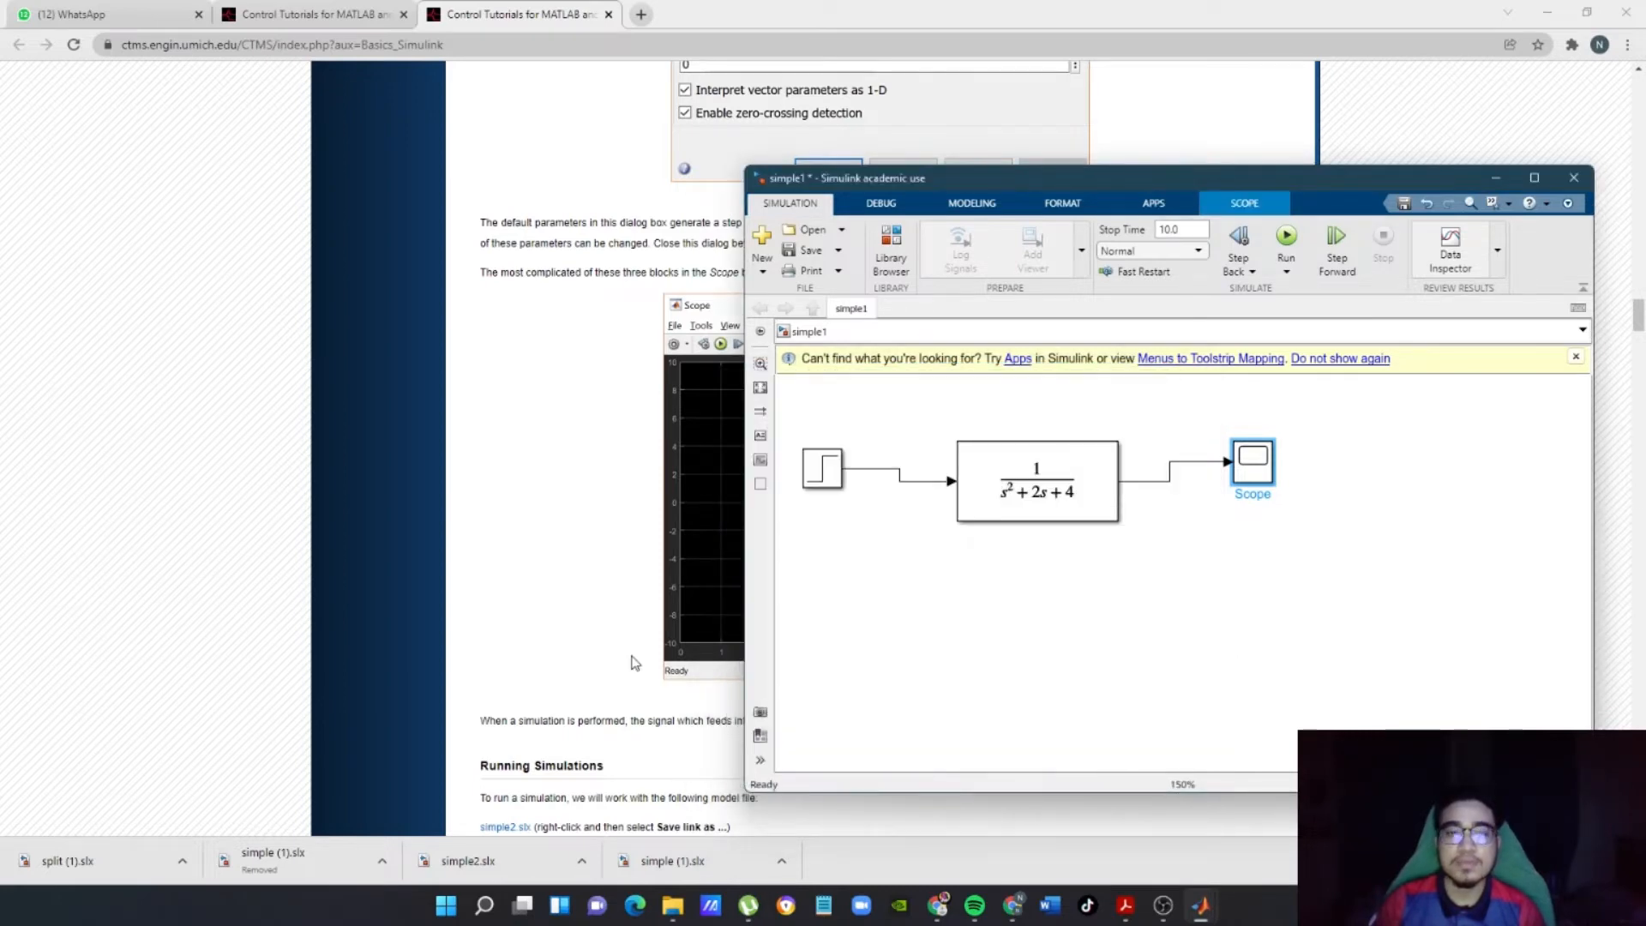
# - Move the simple1 window out of the way and read the tutorial's Running Simulations section
pyautogui.scroll(-6, 632, 661)
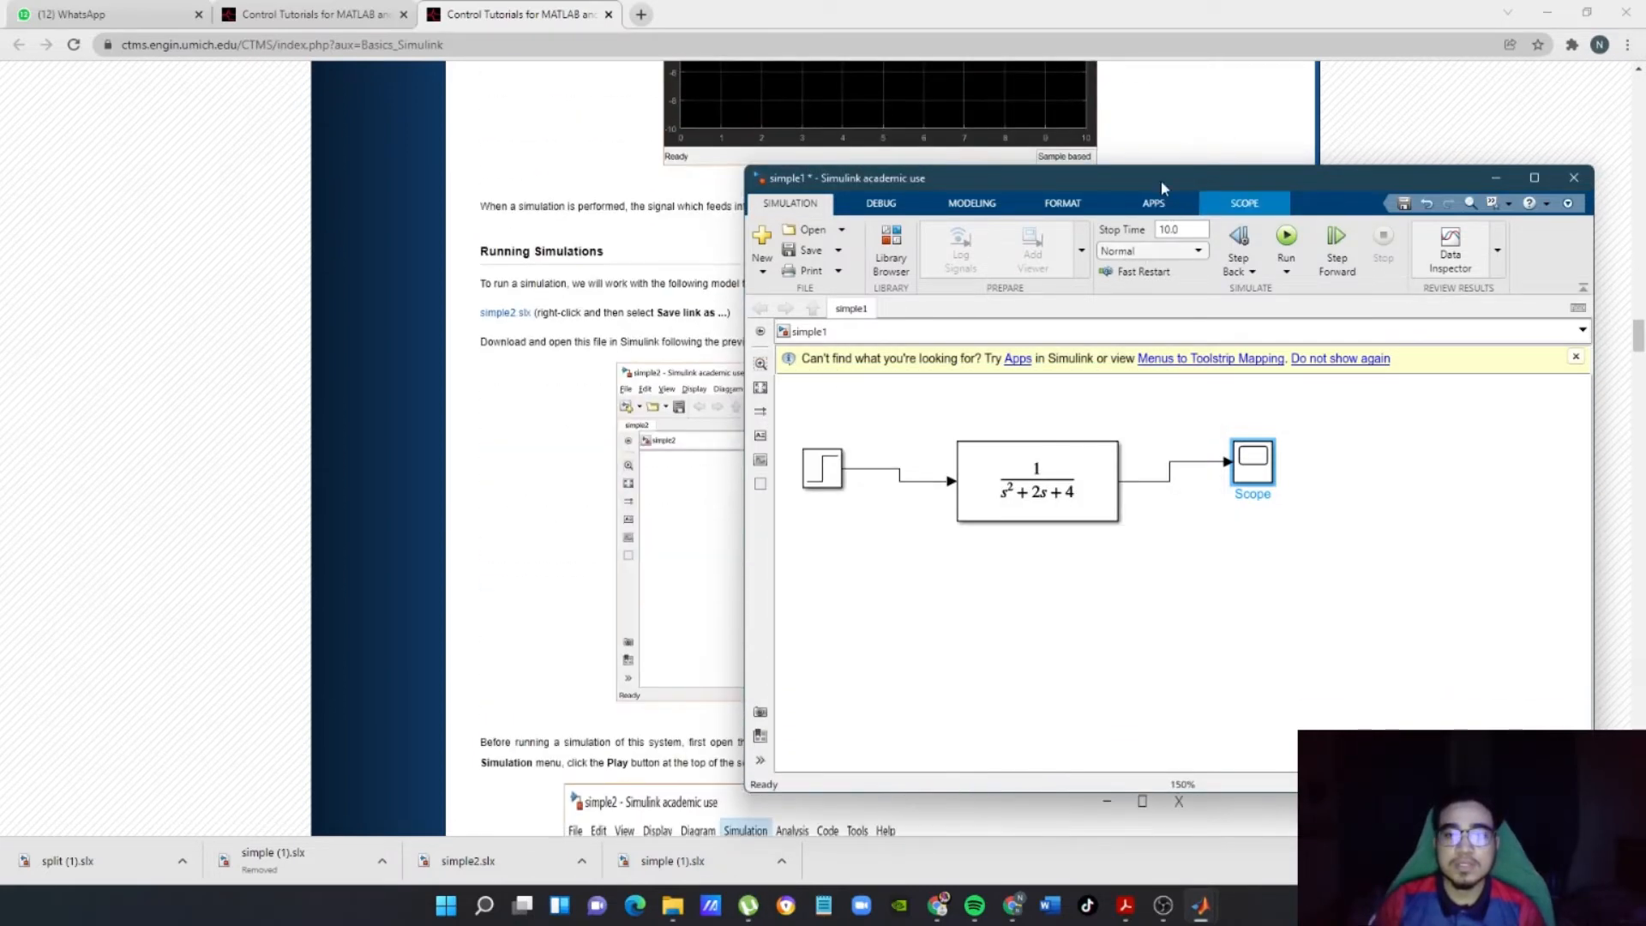
pyautogui.moveTo(1160, 180); pyautogui.dragTo(1266, 178)
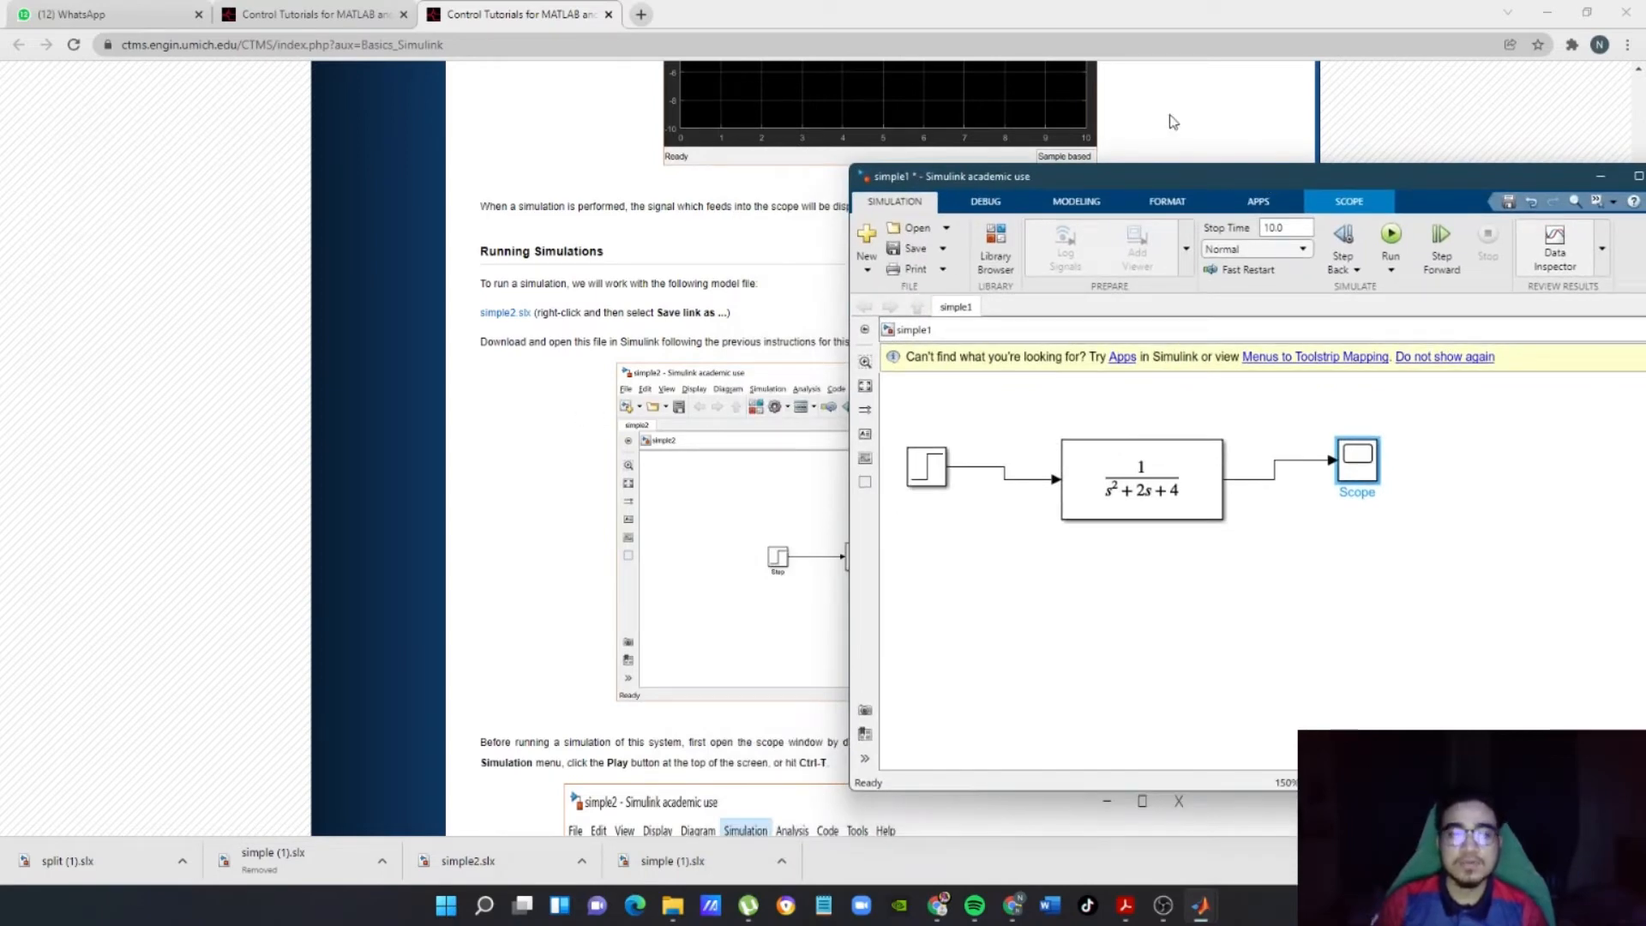
pyautogui.moveTo(1158, 174); pyautogui.dragTo(775, 652)
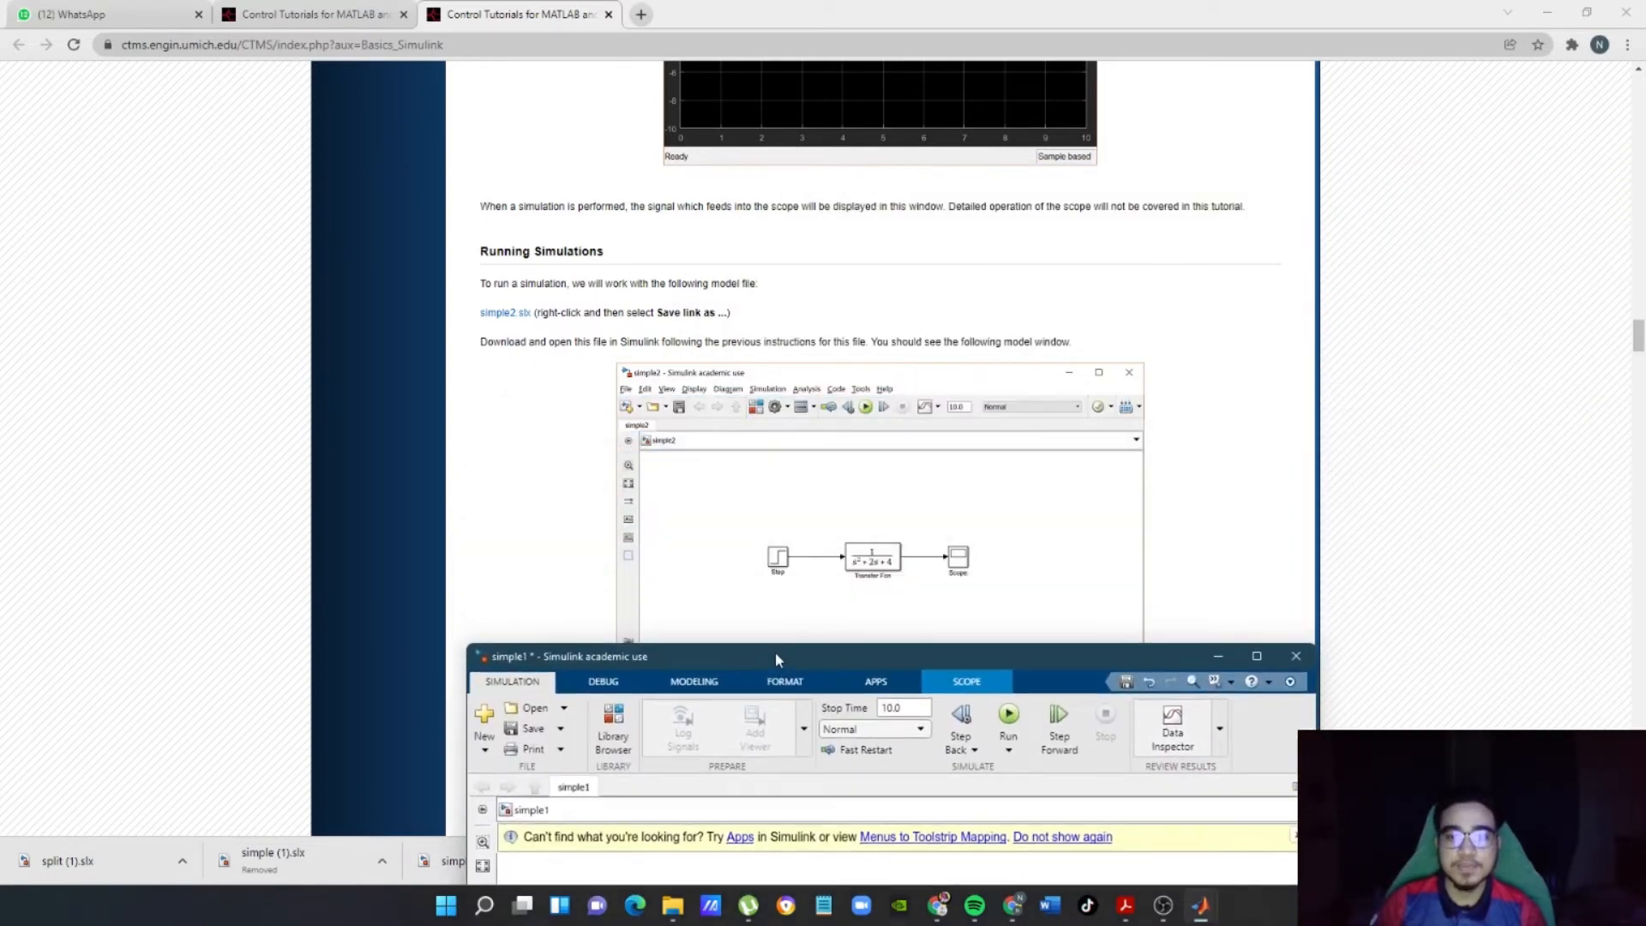
pyautogui.scroll(-2, 535, 420)
pyautogui.scroll(-1, 536, 420)
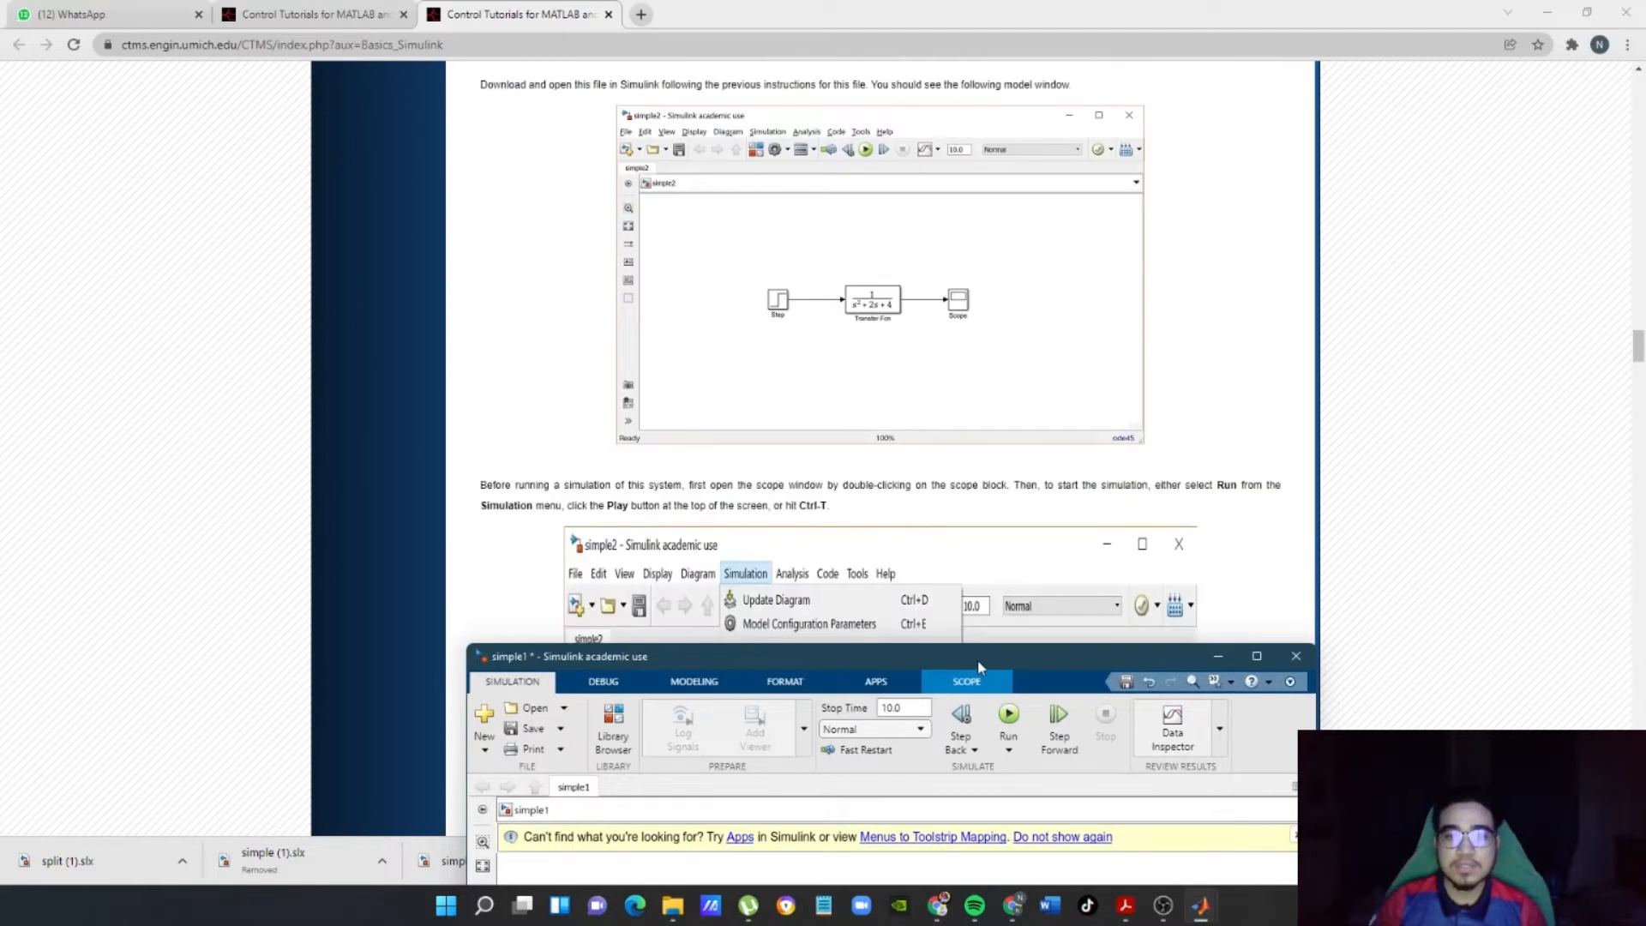
# - Run the simple1 simulation with stop time 10.0 and open the Scope to view the step response
pyautogui.moveTo(977, 660); pyautogui.dragTo(1131, 189)
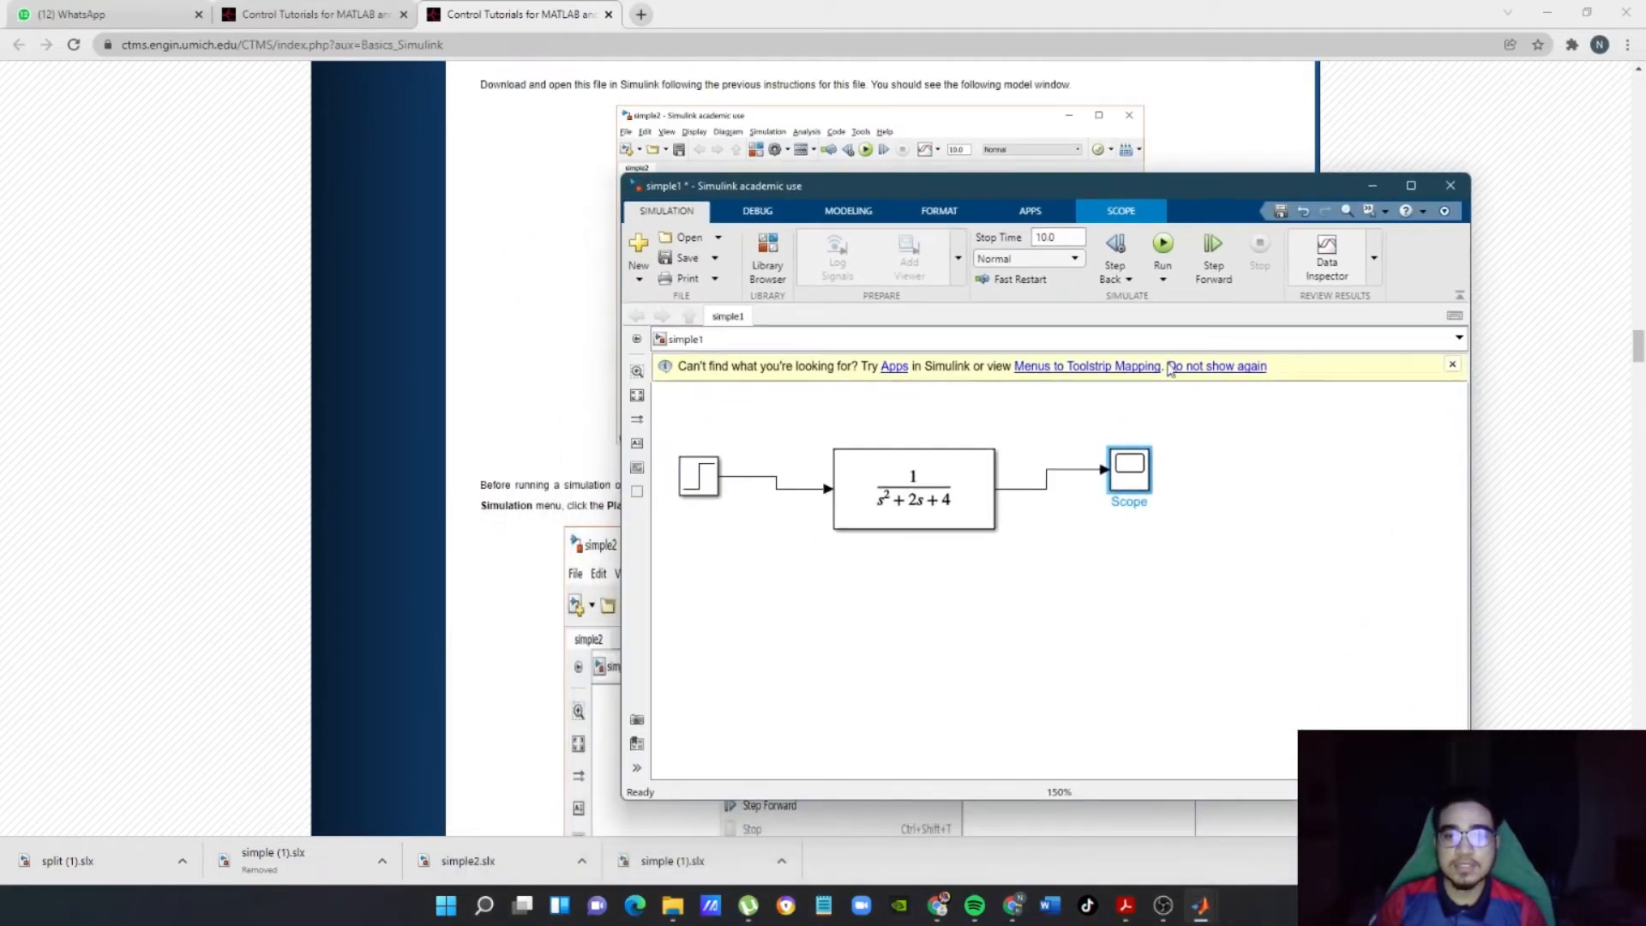
pyautogui.click(1169, 252)
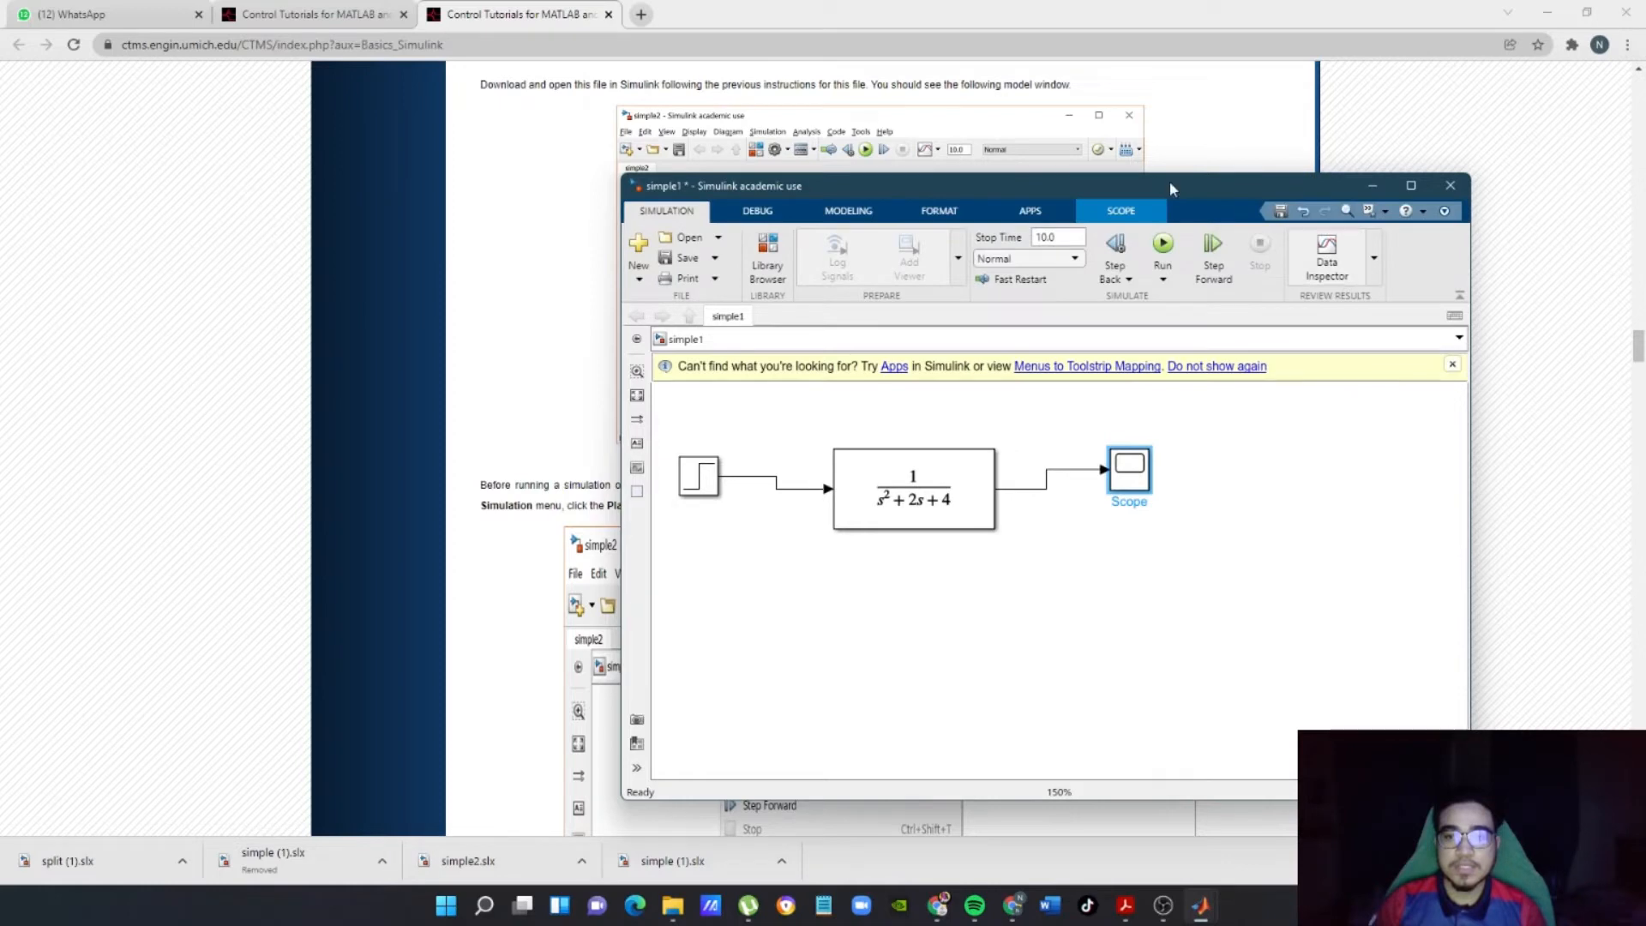
pyautogui.moveTo(1171, 183); pyautogui.dragTo(1261, 374)
pyautogui.scroll(-7, 651, 422)
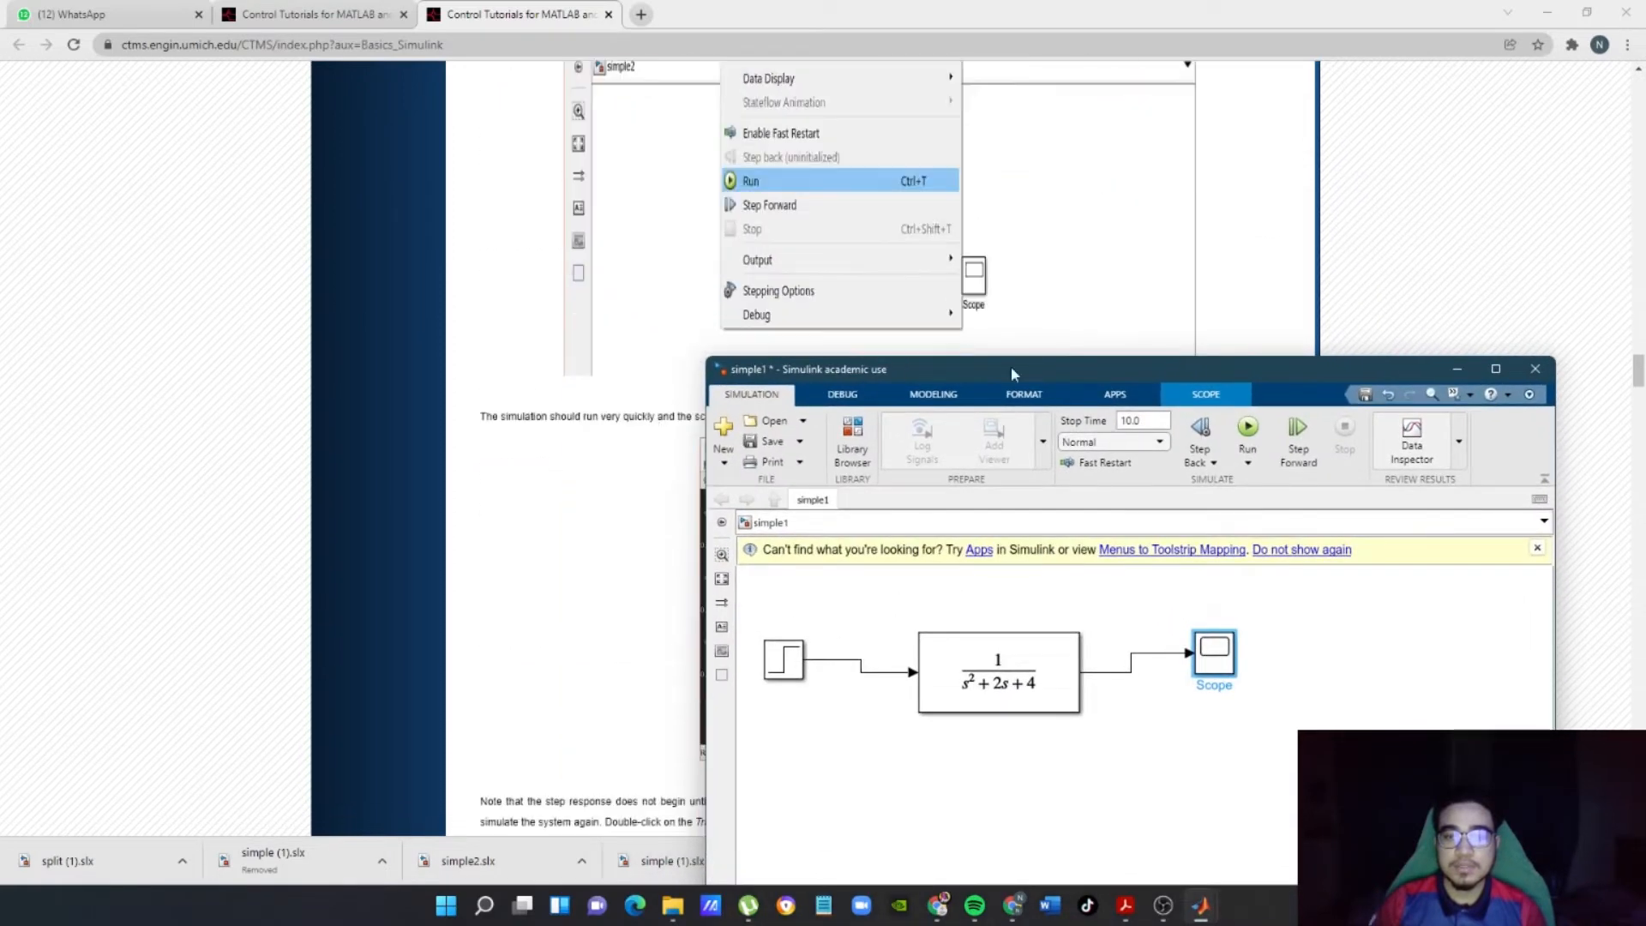
pyautogui.moveTo(1160, 376); pyautogui.dragTo(1066, 159)
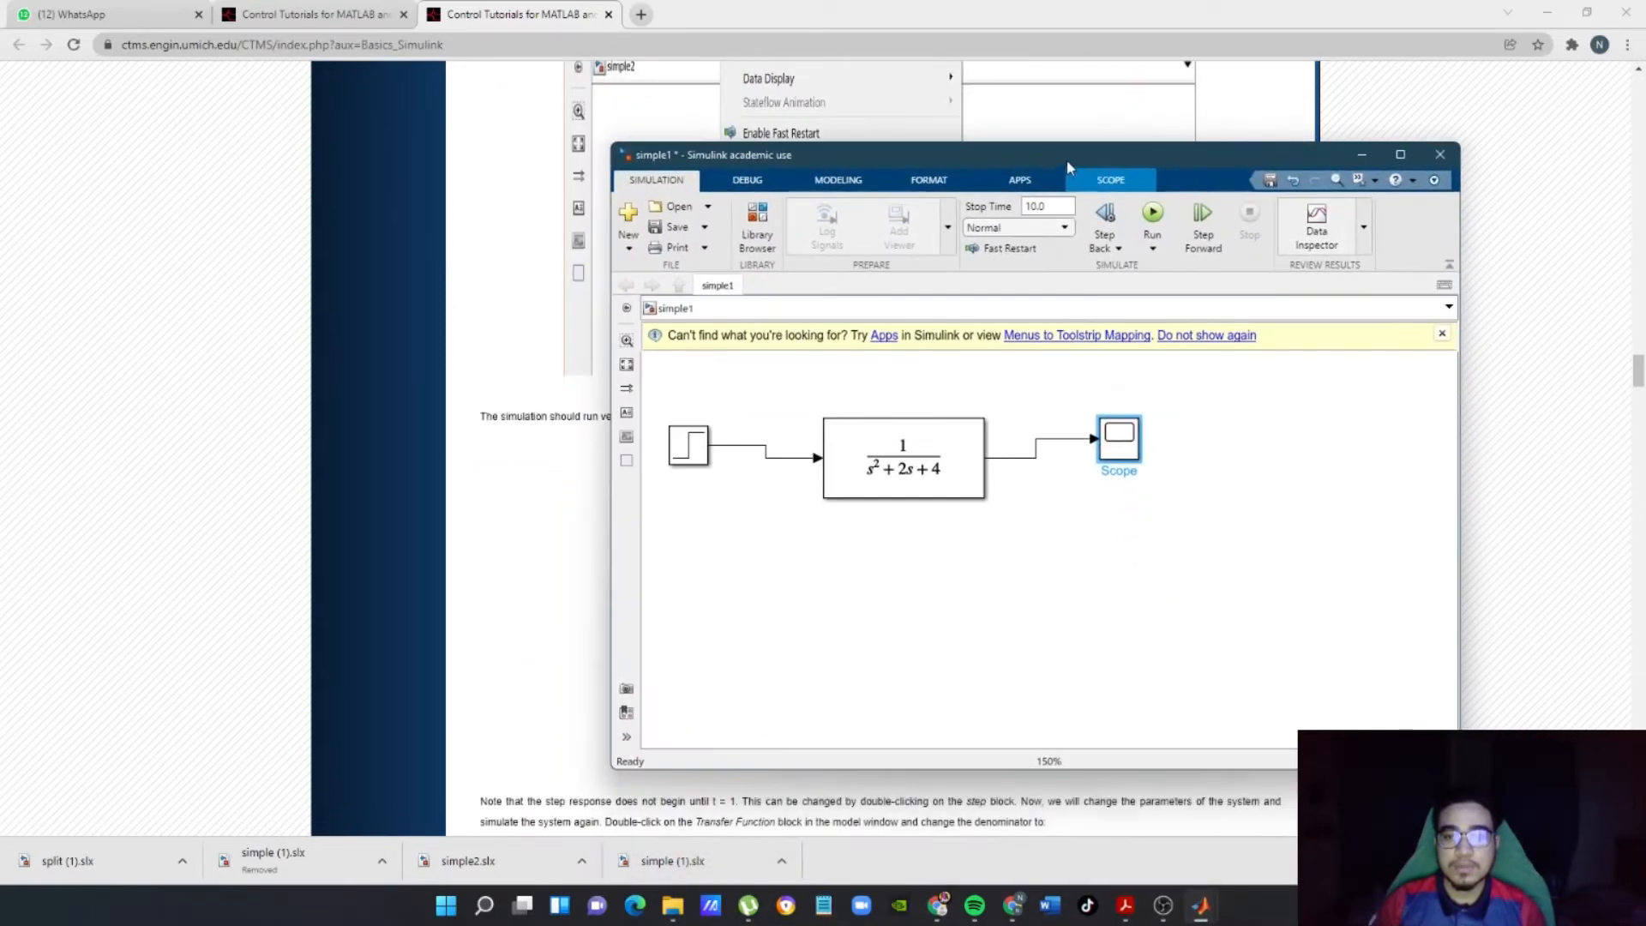
pyautogui.doubleClick(1139, 444)
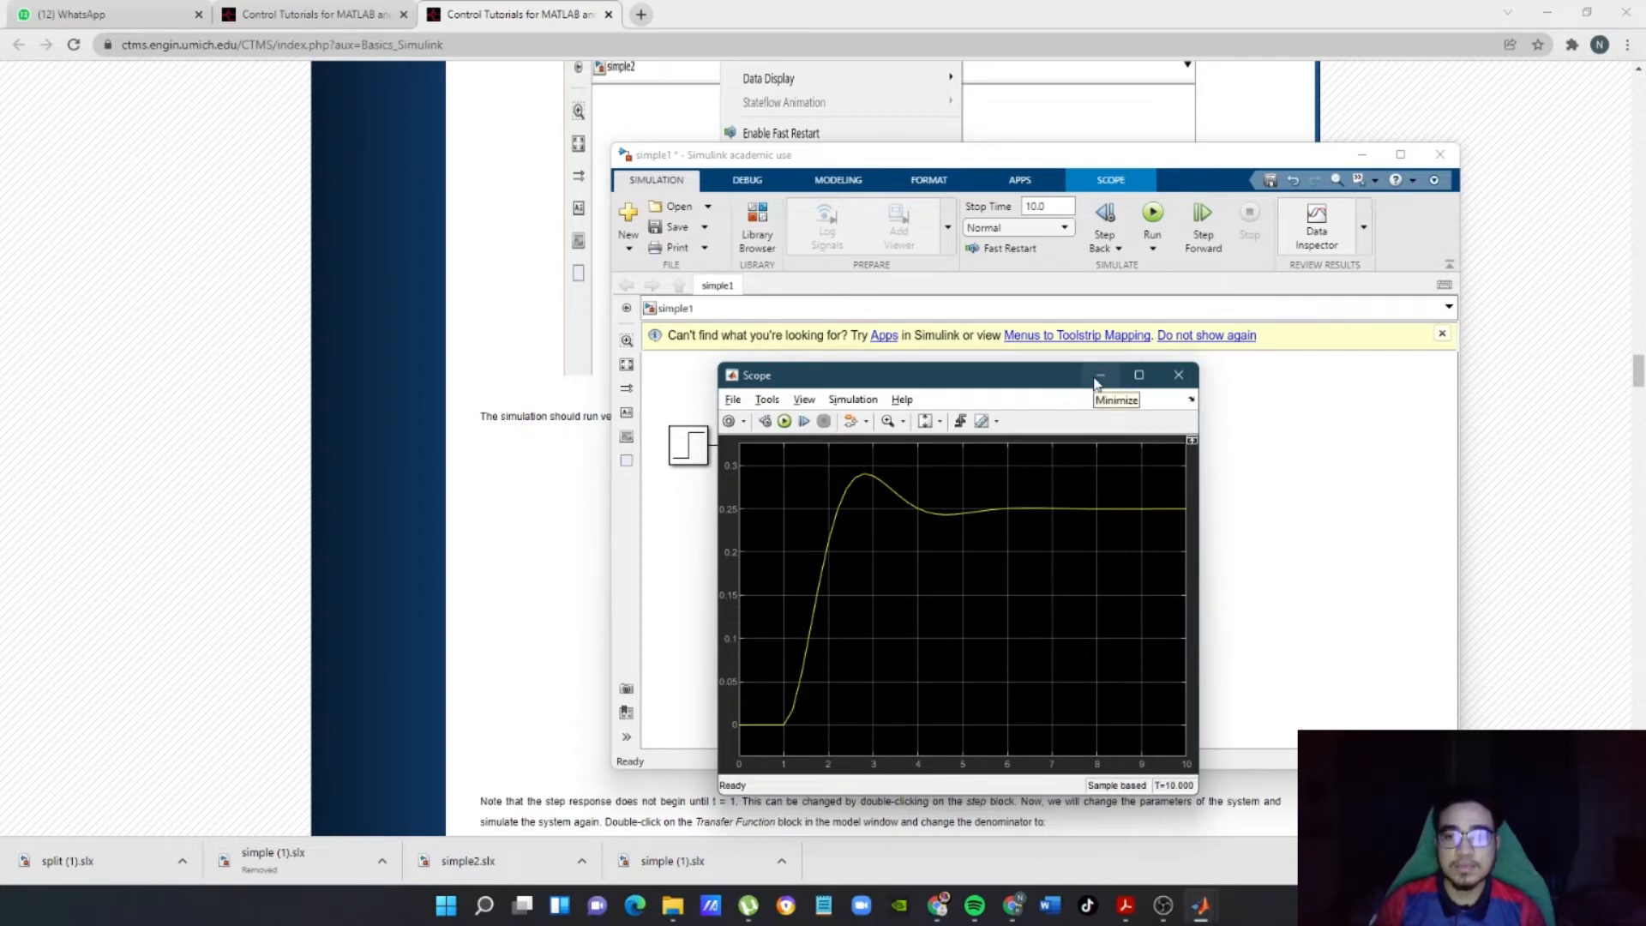
# - Move the model and Scope windows aside, compare the response with the tutorial's plot, and go to its instructions for changing the denominator again
pyautogui.moveTo(1235, 158); pyautogui.dragTo(615, 194)
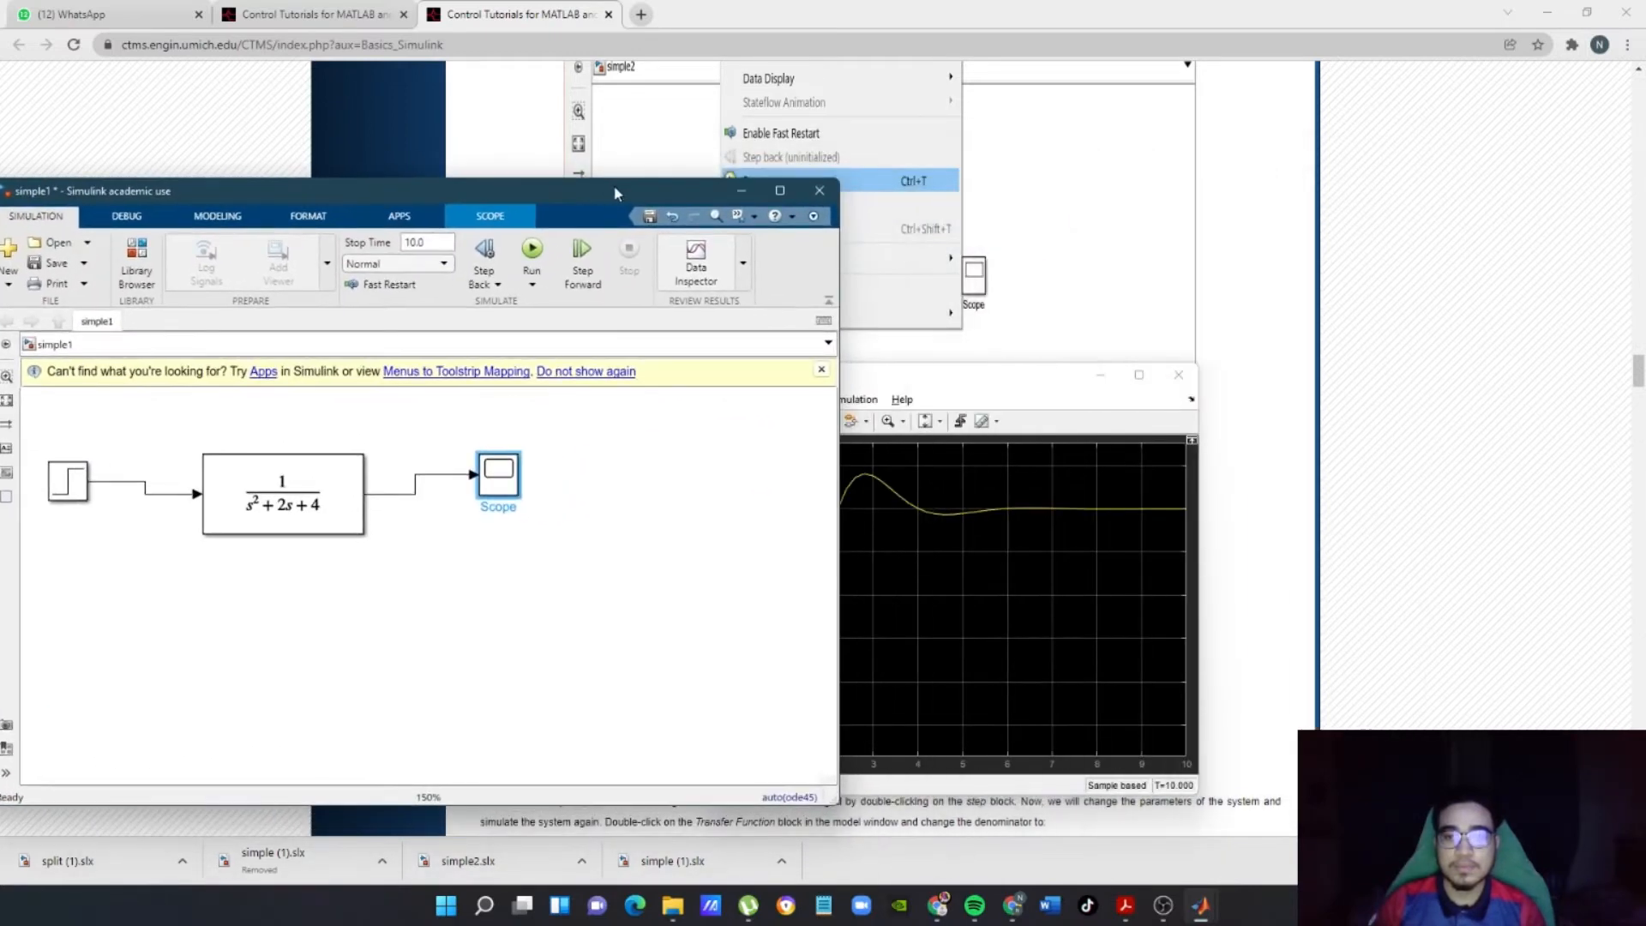
pyautogui.moveTo(997, 377); pyautogui.dragTo(515, 367)
pyautogui.scroll(-4, 1184, 264)
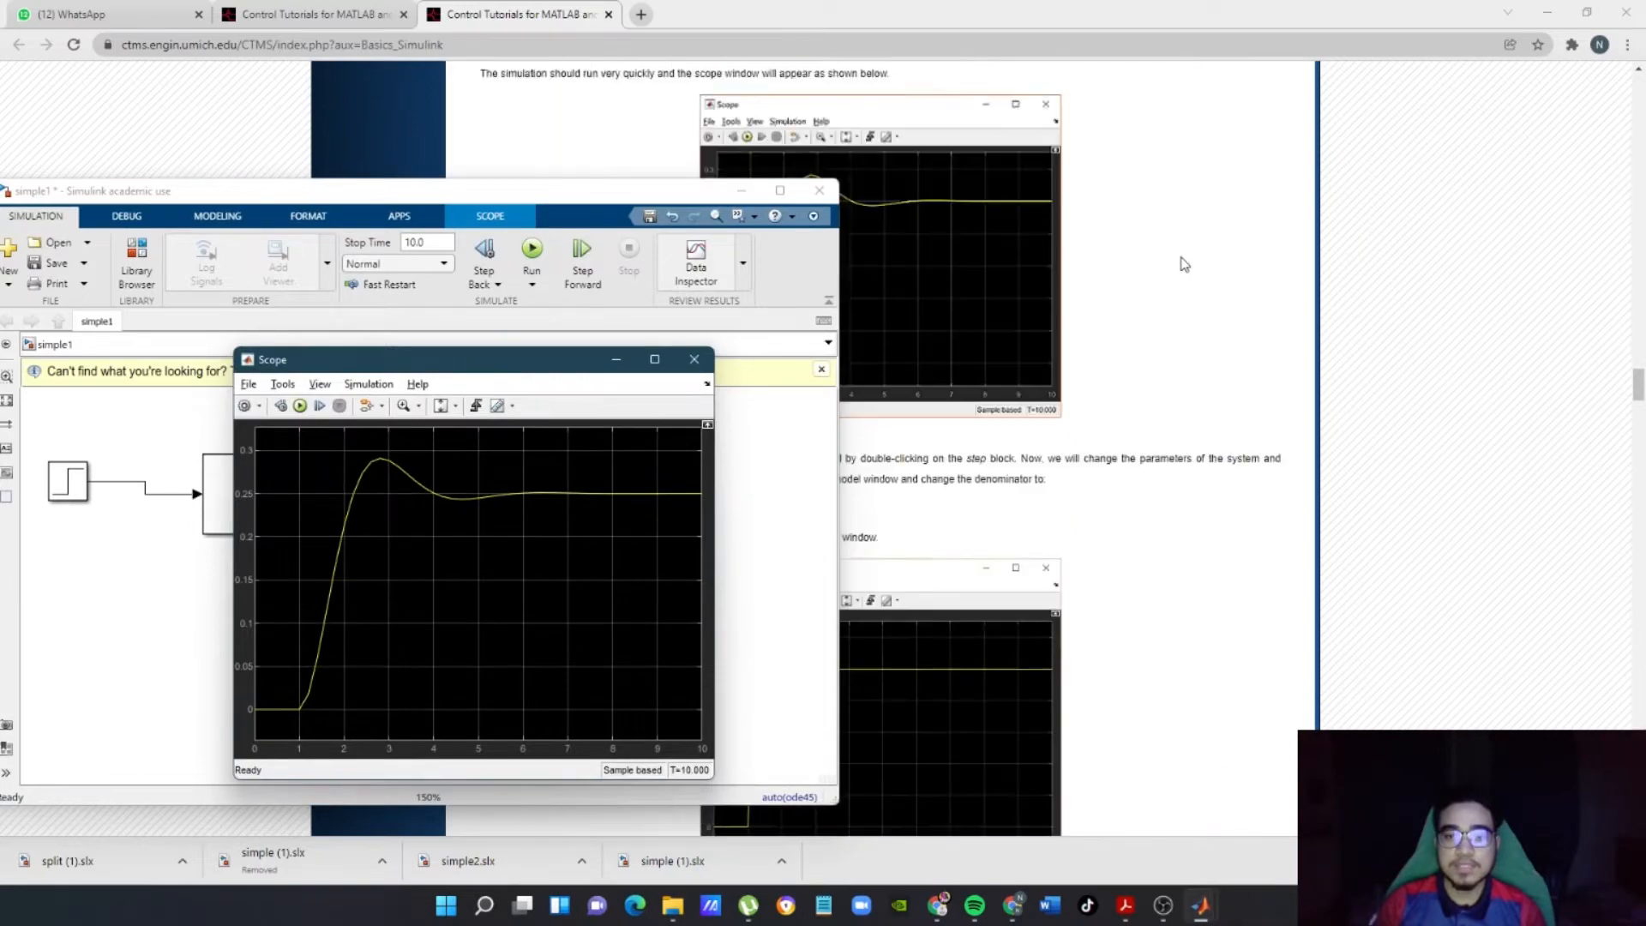
pyautogui.scroll(-3, 1175, 261)
pyautogui.moveTo(675, 200); pyautogui.dragTo(578, 524)
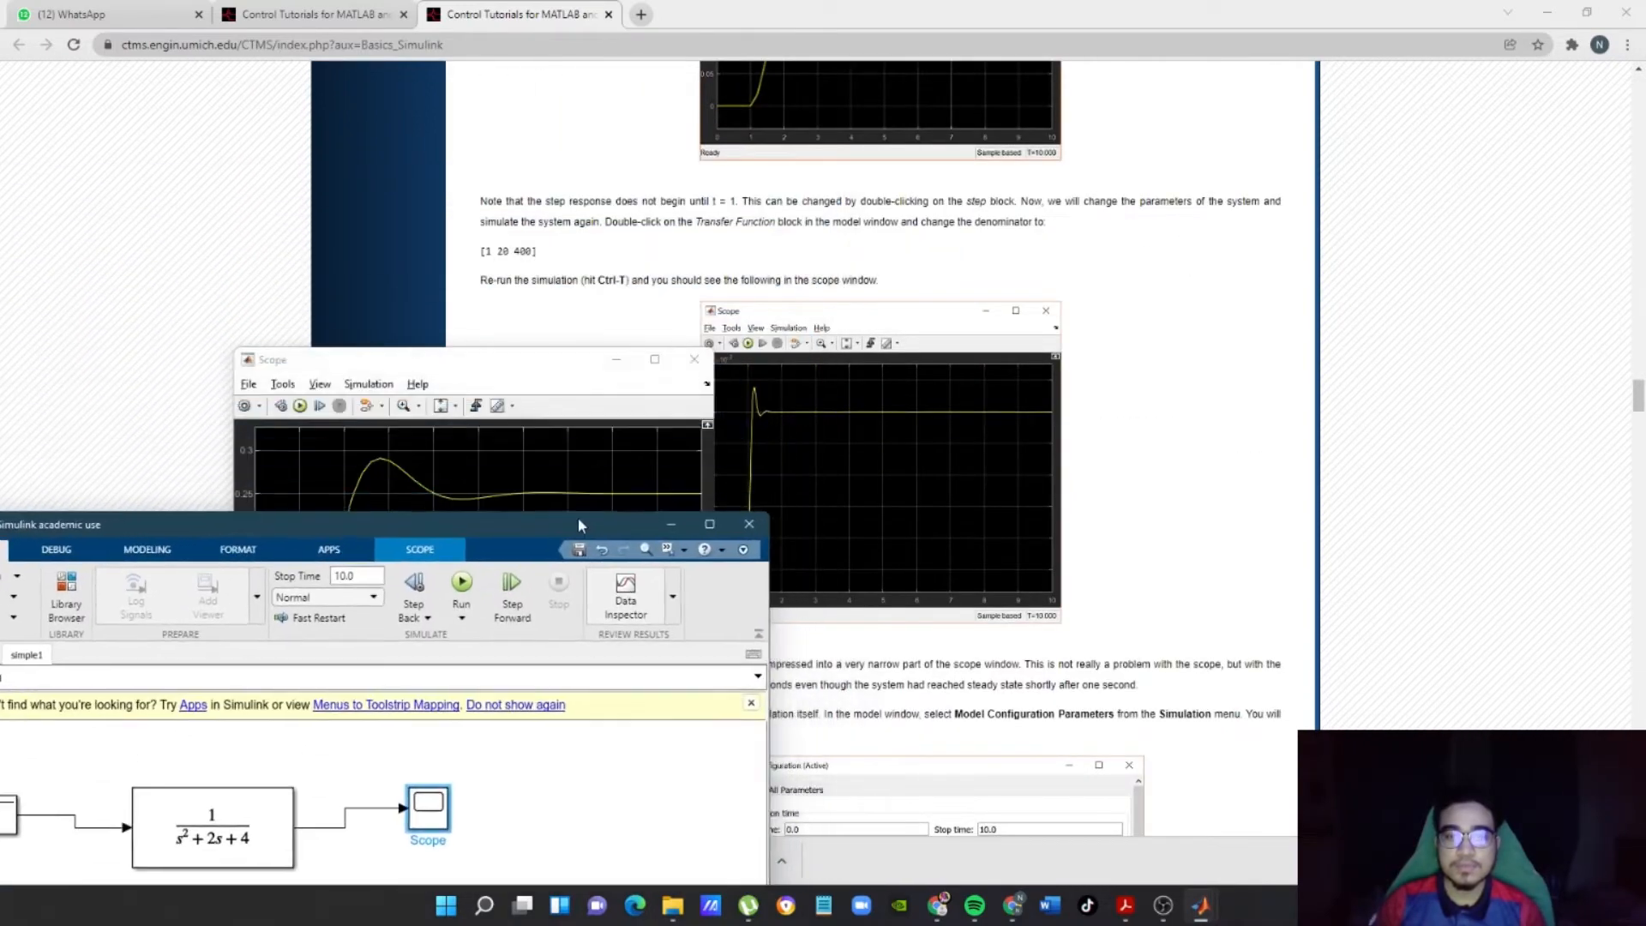
# - Rearrange the simple1 and Scope windows side by side to compare the current response with the tutorial's plot for denominator [1 20 400]
pyautogui.click(579, 386)
pyautogui.moveTo(578, 360); pyautogui.dragTo(312, 492)
pyautogui.scroll(-3, 900, 374)
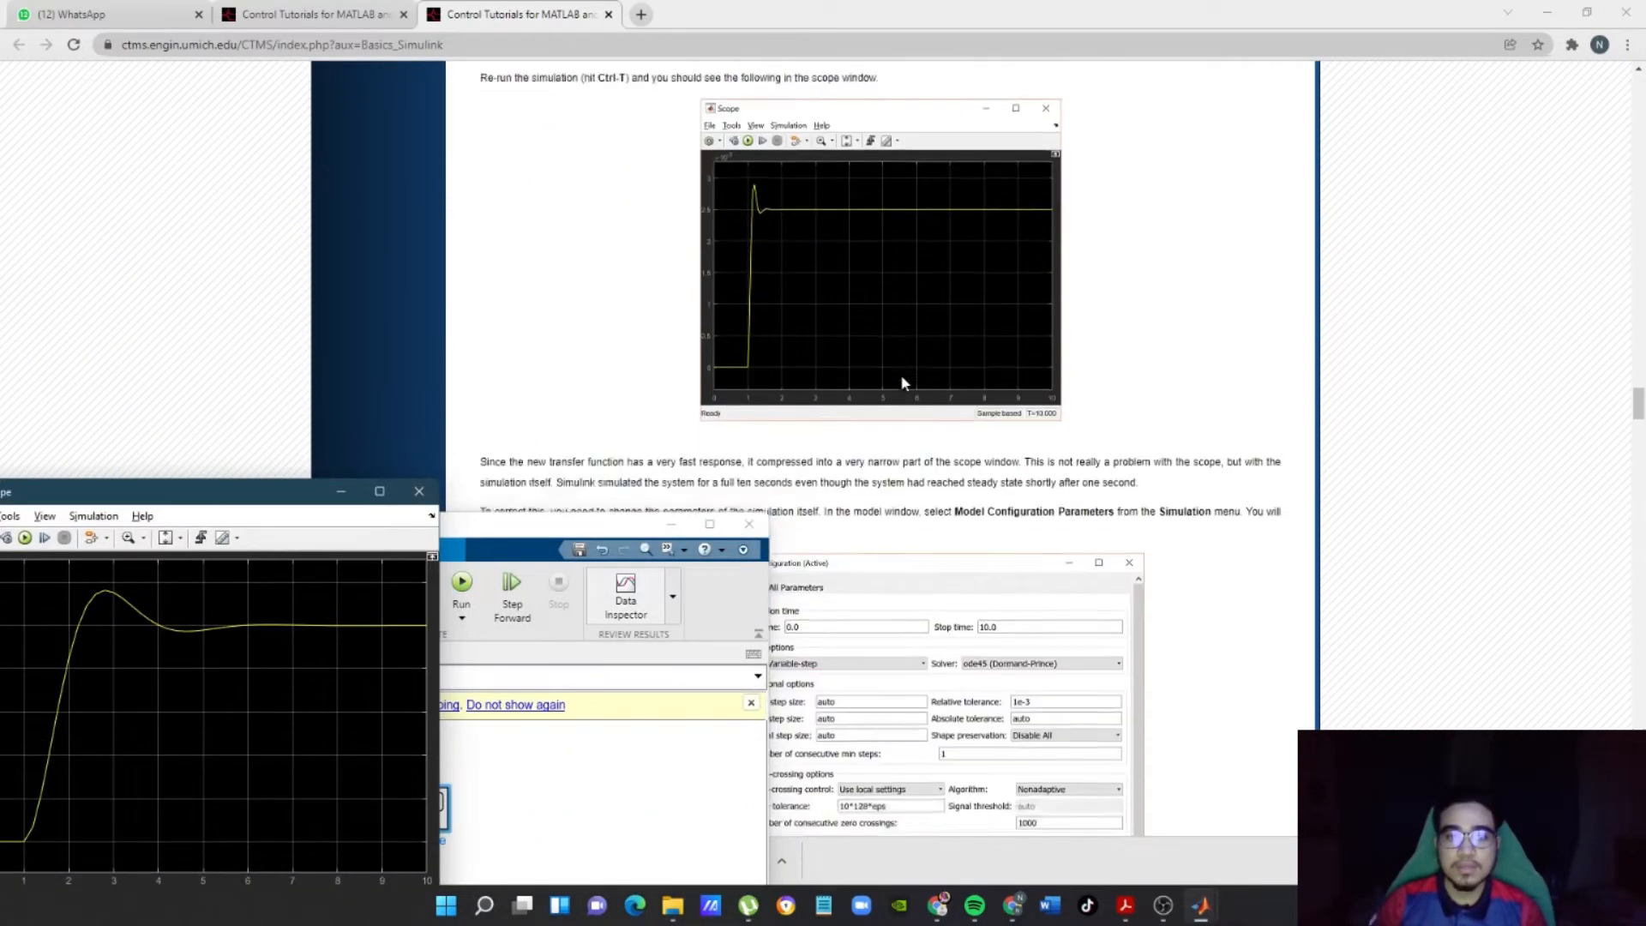
pyautogui.scroll(2, 905, 383)
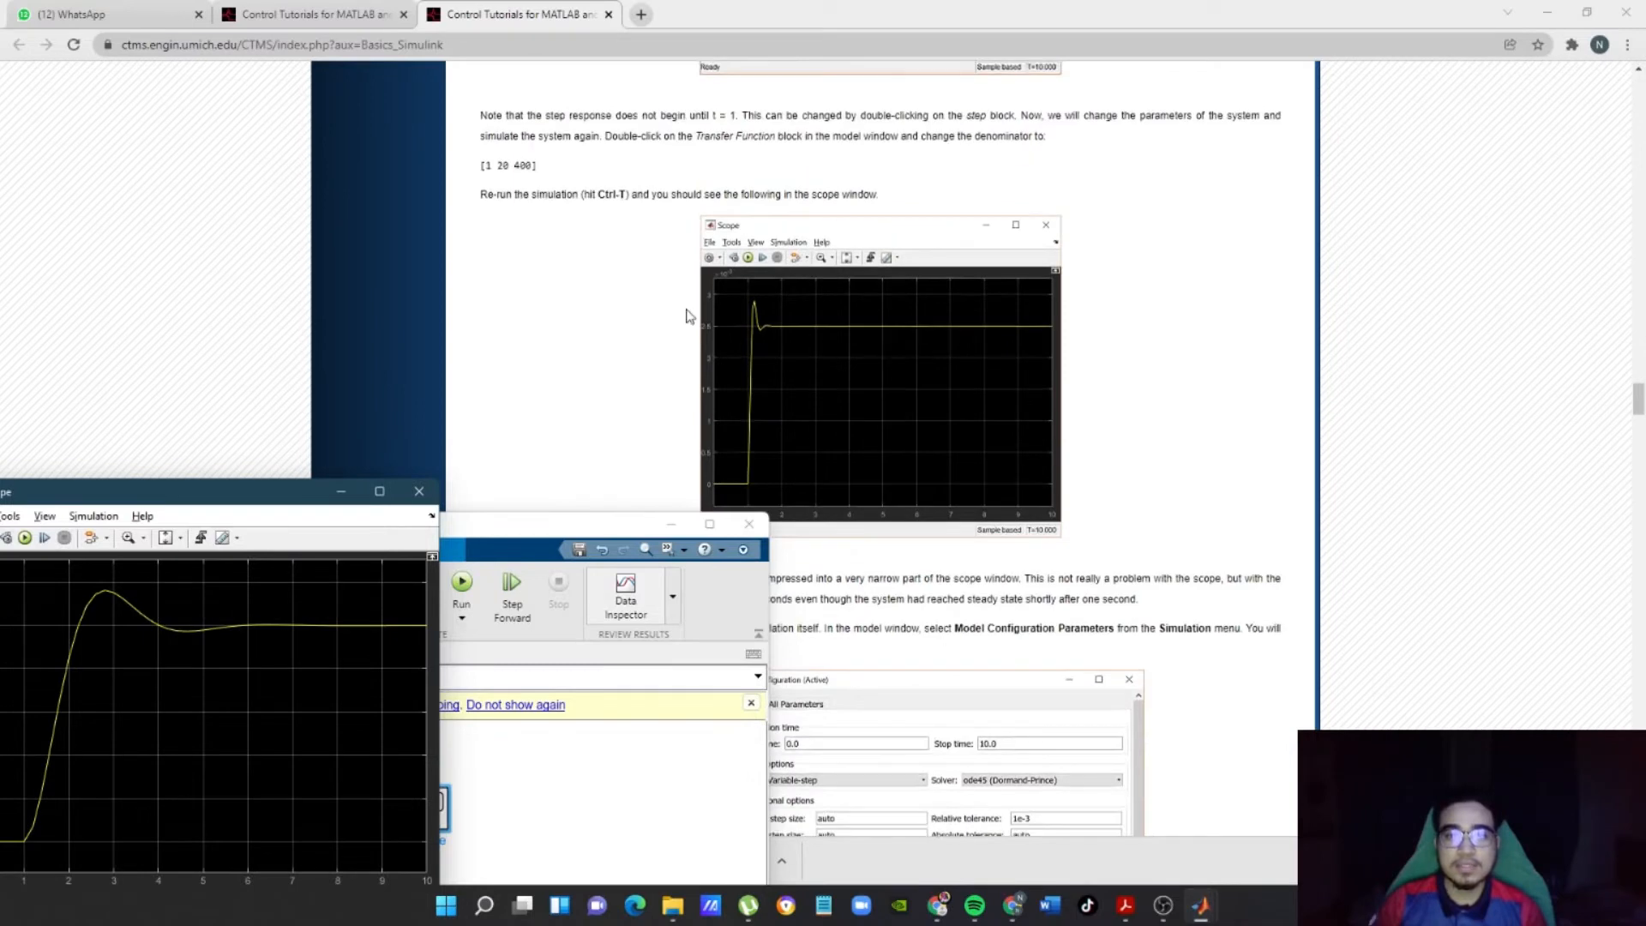
pyautogui.moveTo(536, 532); pyautogui.dragTo(1184, 315)
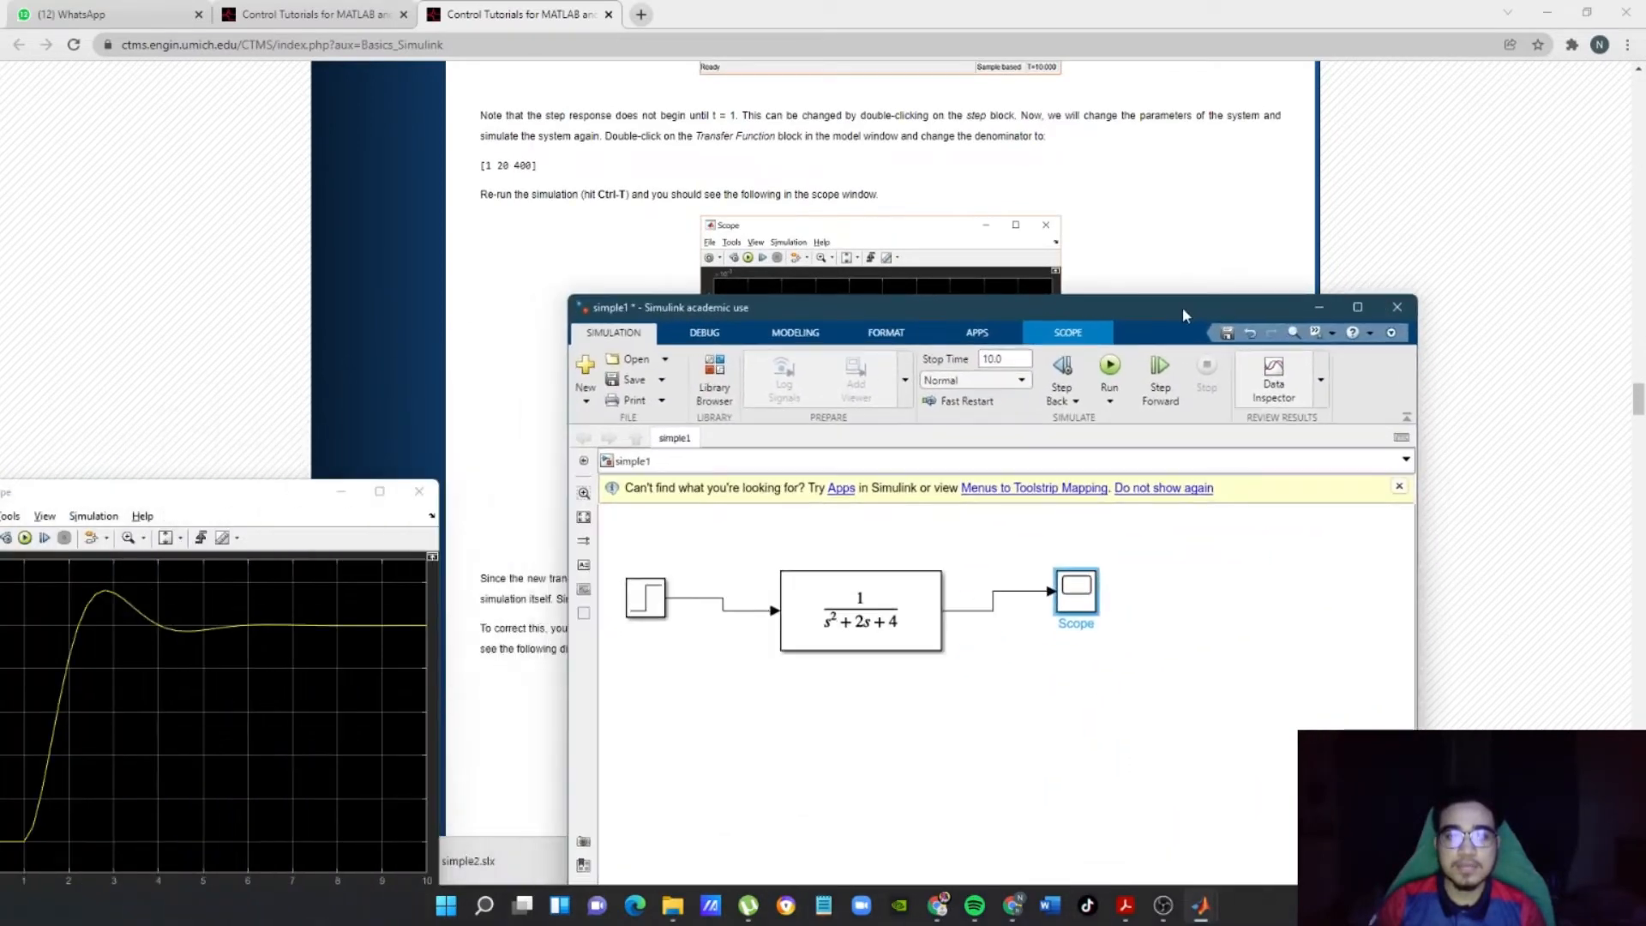
pyautogui.moveTo(271, 503); pyautogui.dragTo(463, 408)
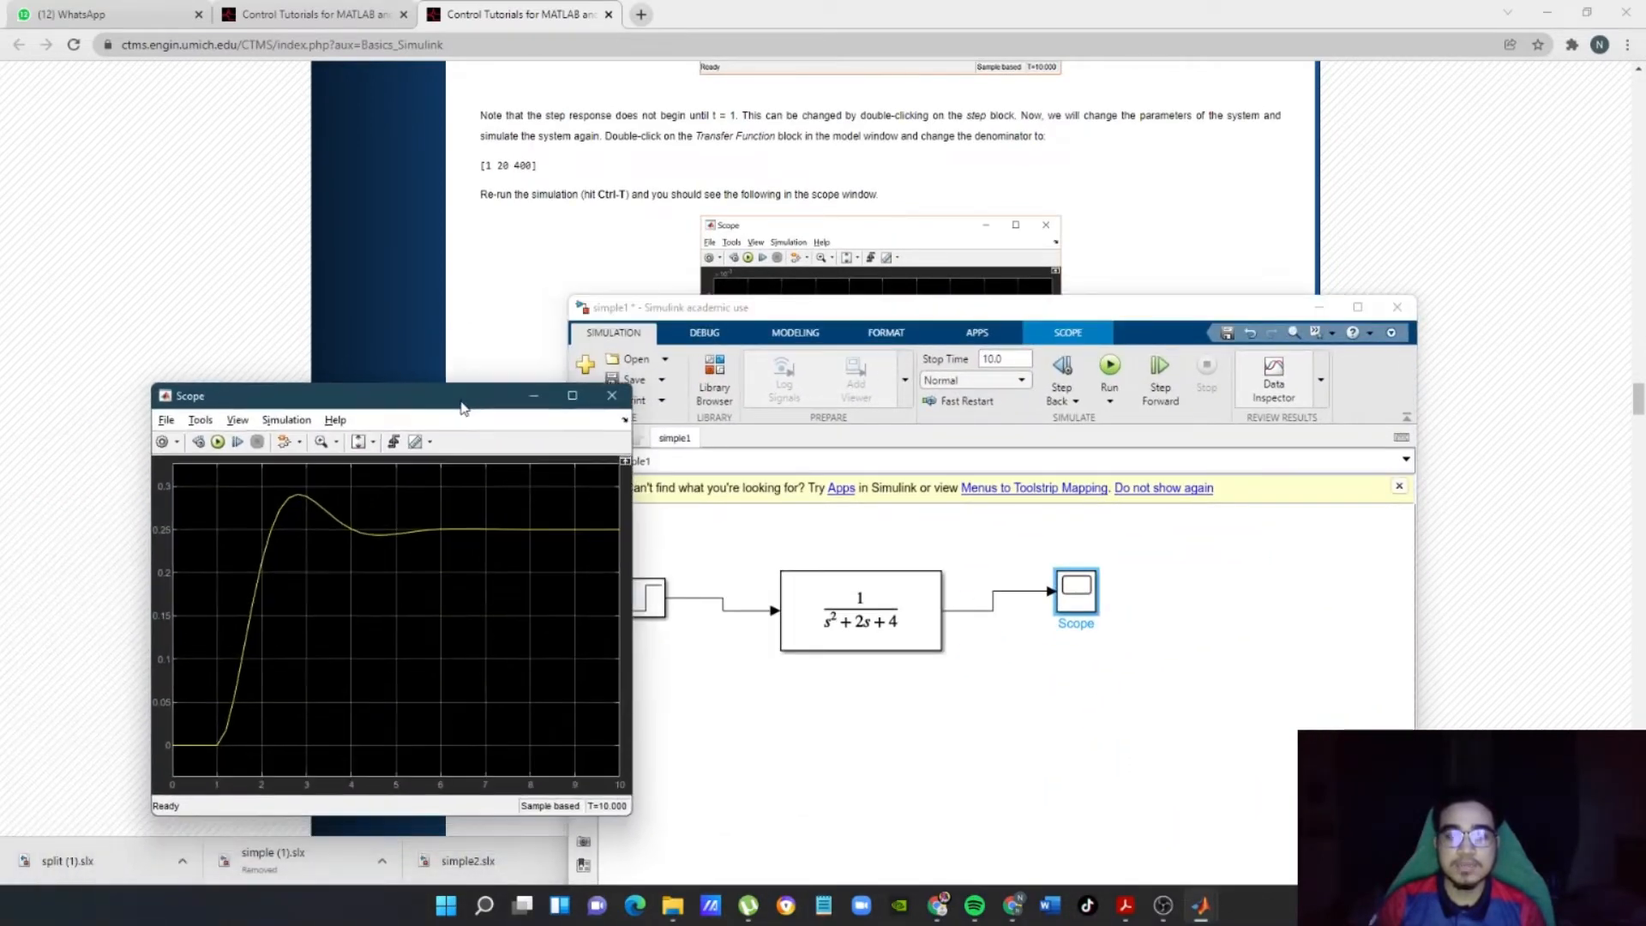
pyautogui.click(1166, 664)
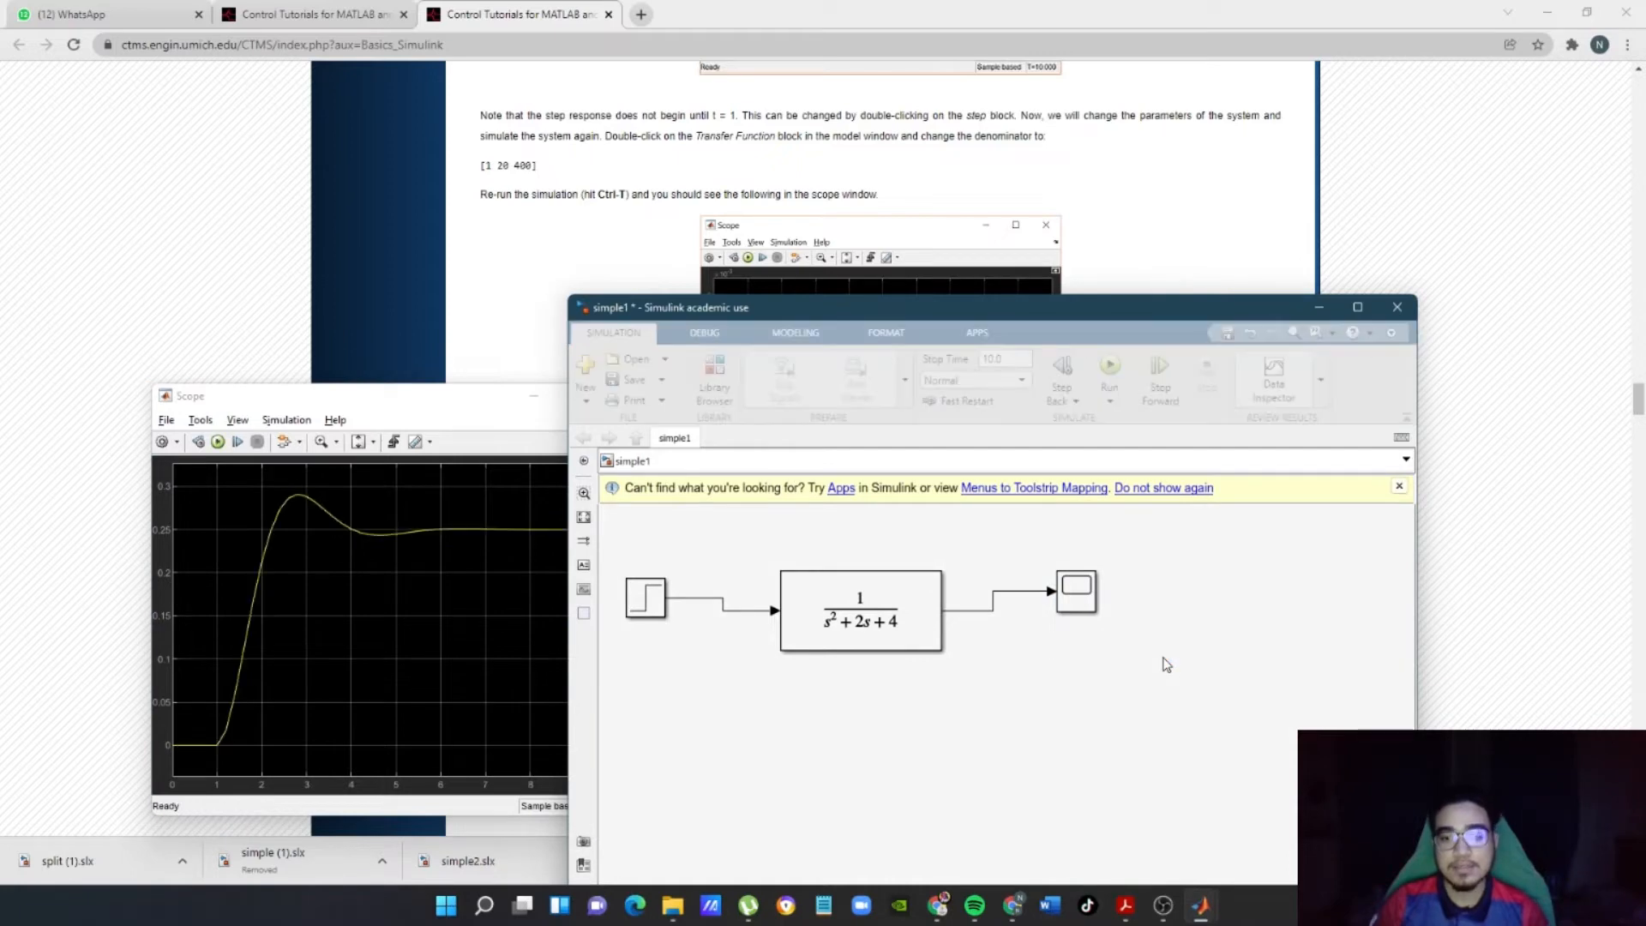
# - Move both windows aside and read the tutorial's section on Model Configuration Parameters
pyautogui.moveTo(926, 318); pyautogui.dragTo(629, 600)
pyautogui.moveTo(360, 396); pyautogui.dragTo(227, 578)
pyautogui.scroll(-5, 892, 404)
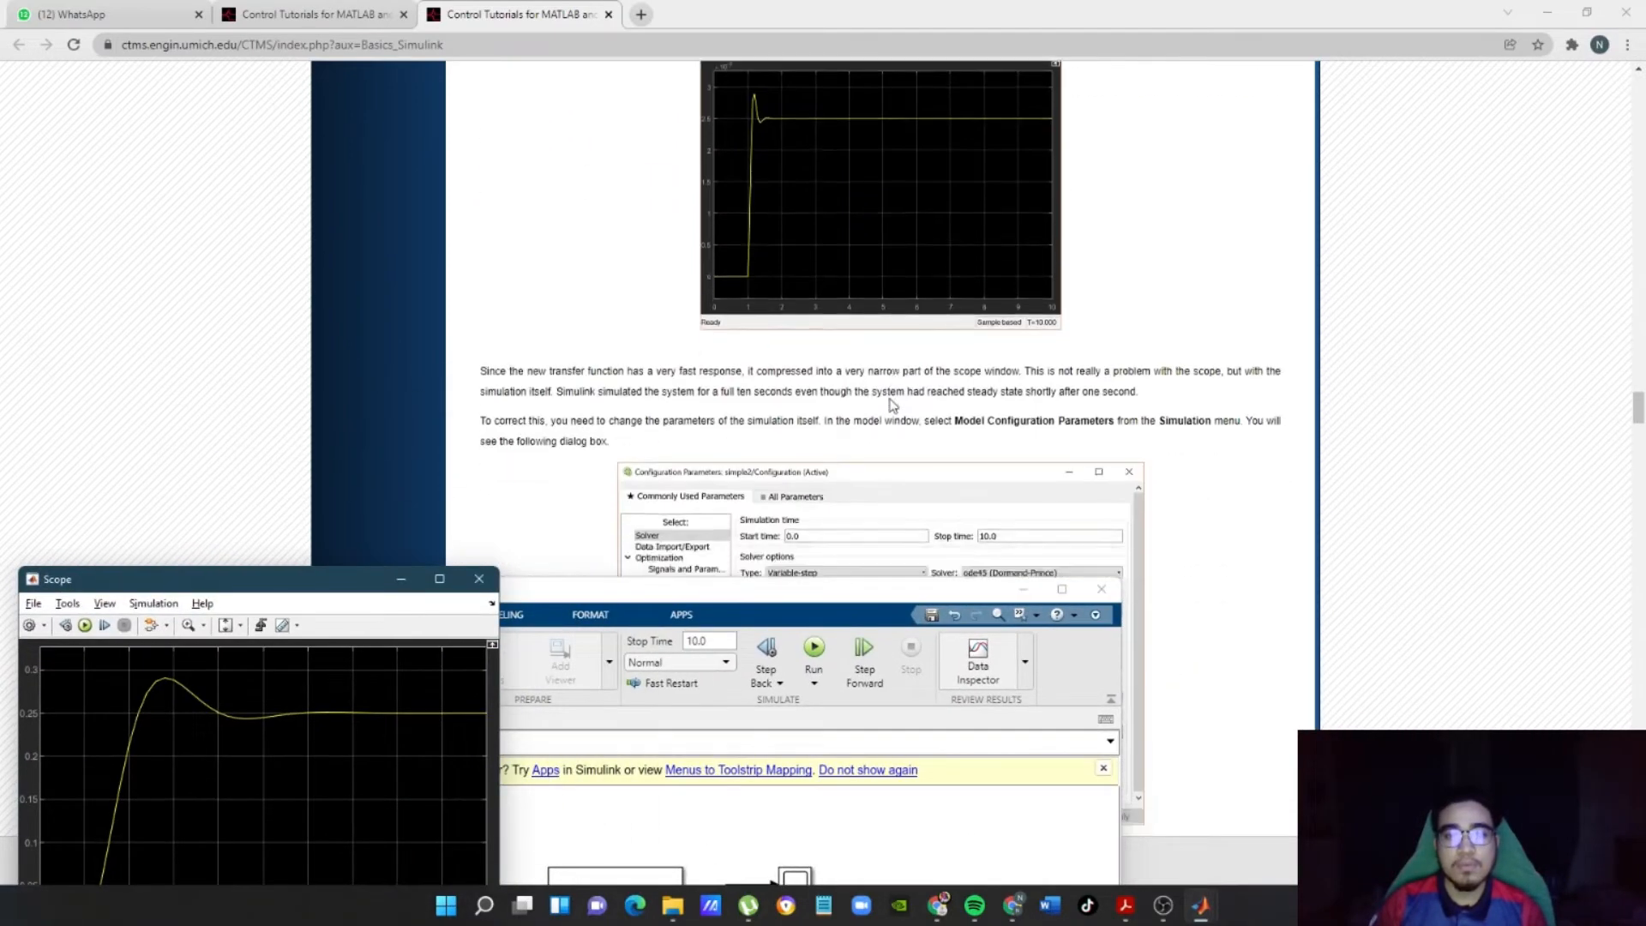
pyautogui.scroll(-1, 877, 390)
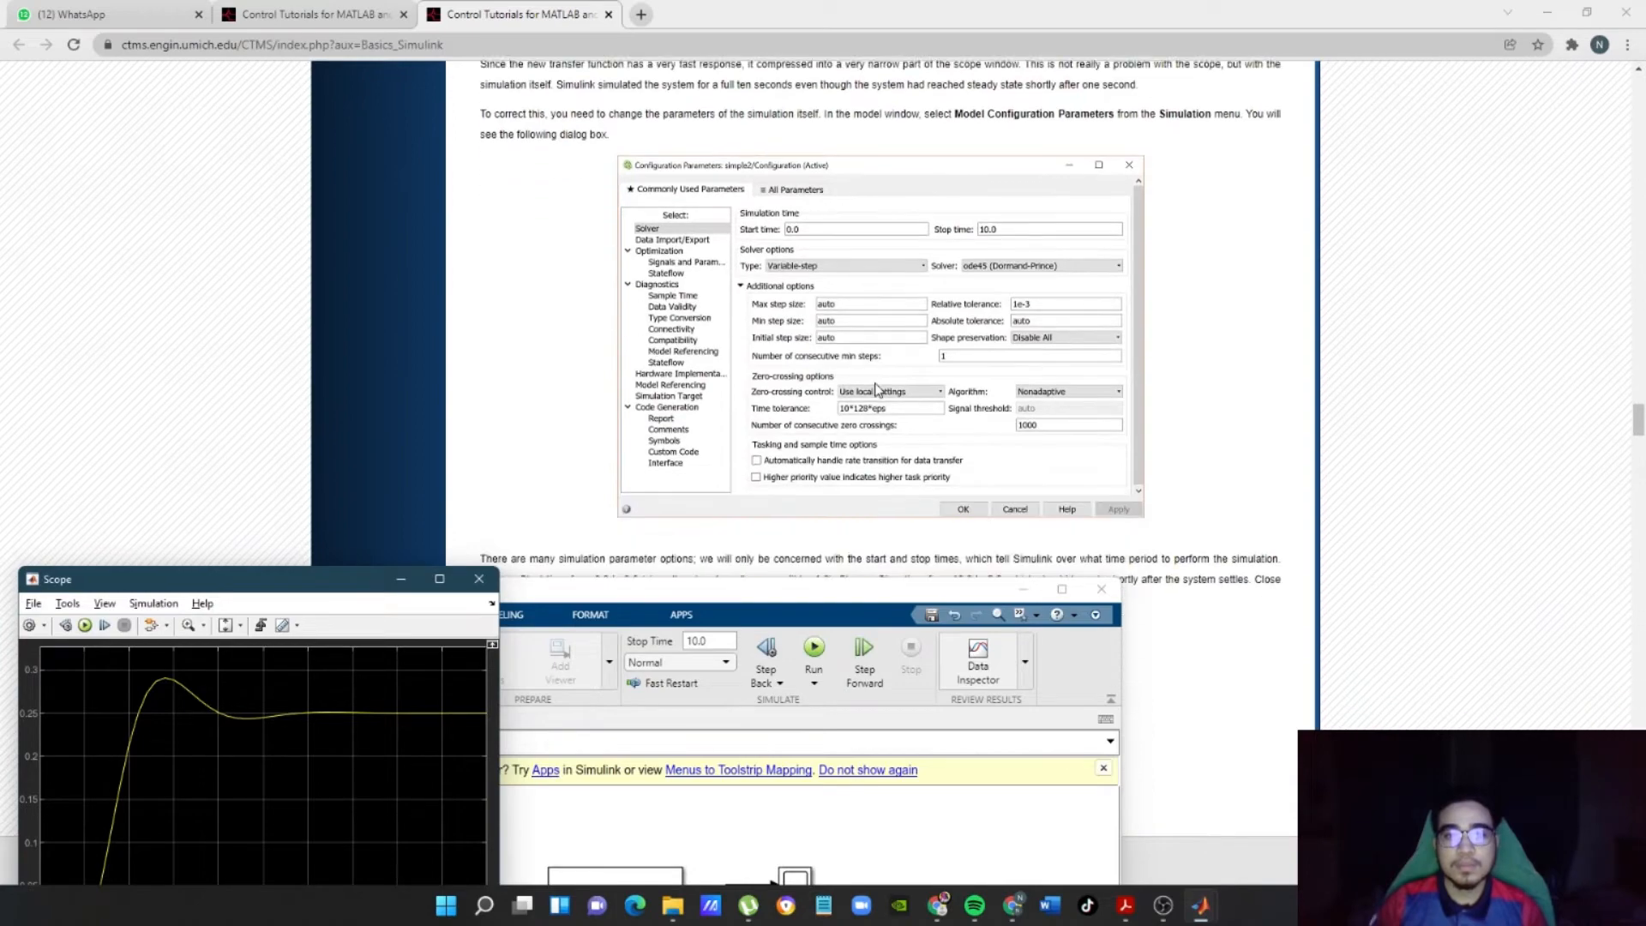
pyautogui.scroll(-2, 877, 390)
pyautogui.scroll(3, 877, 390)
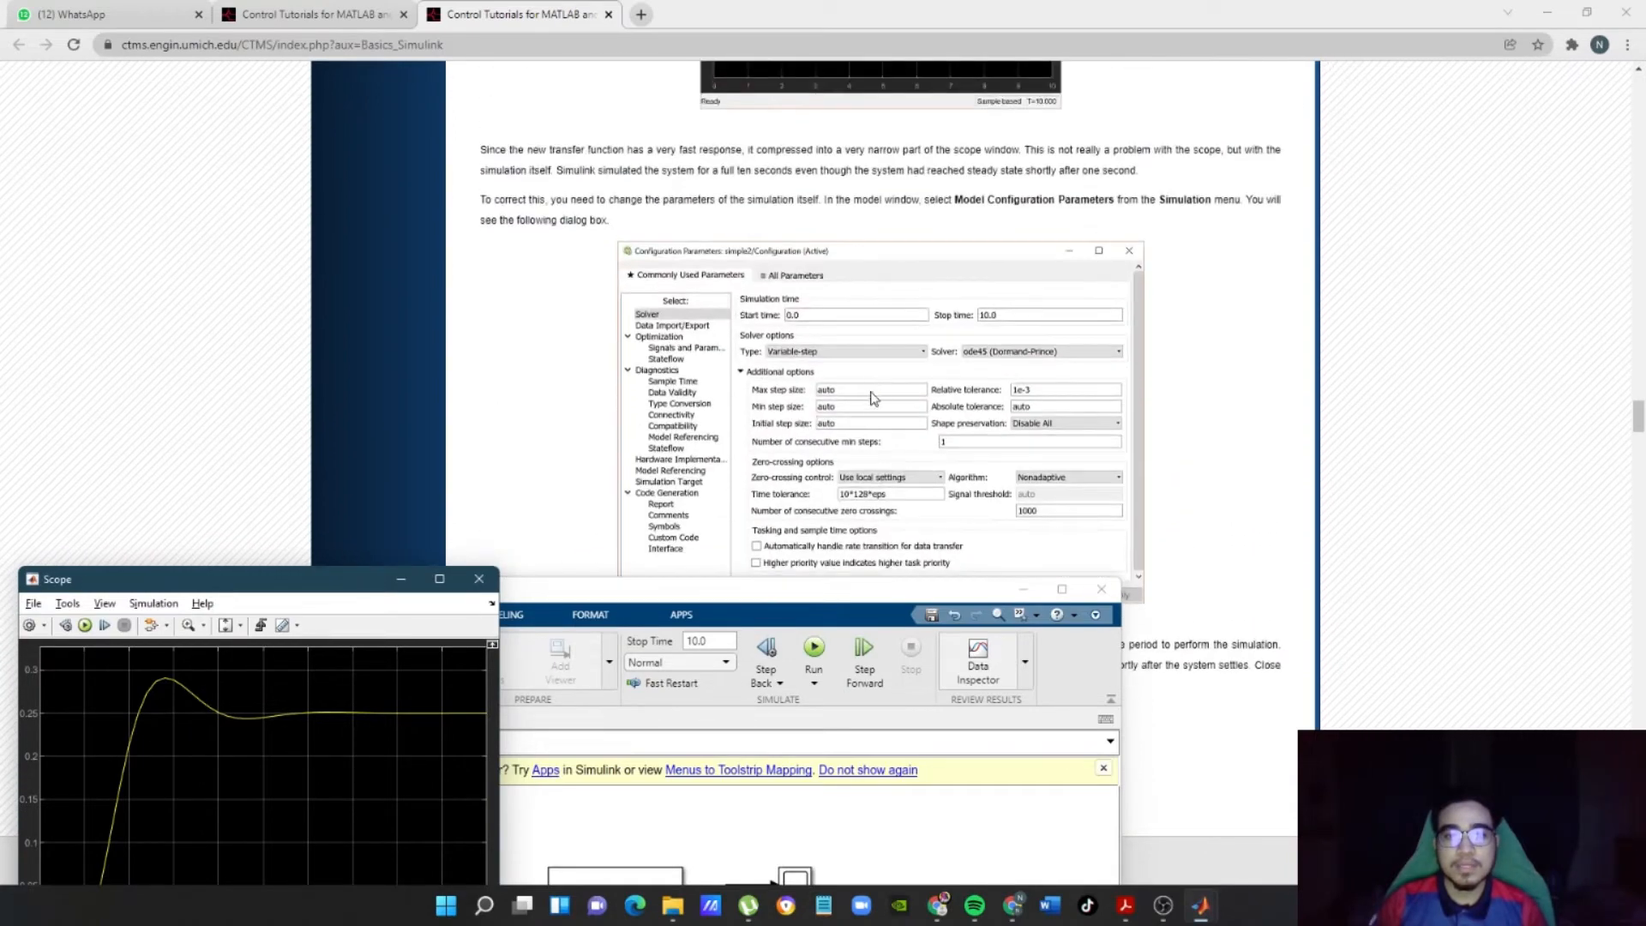
# - Bring the simple1 model back into view, inspect the Scope response full screen, and restore the Scope window
pyautogui.moveTo(789, 593); pyautogui.dragTo(1018, 374)
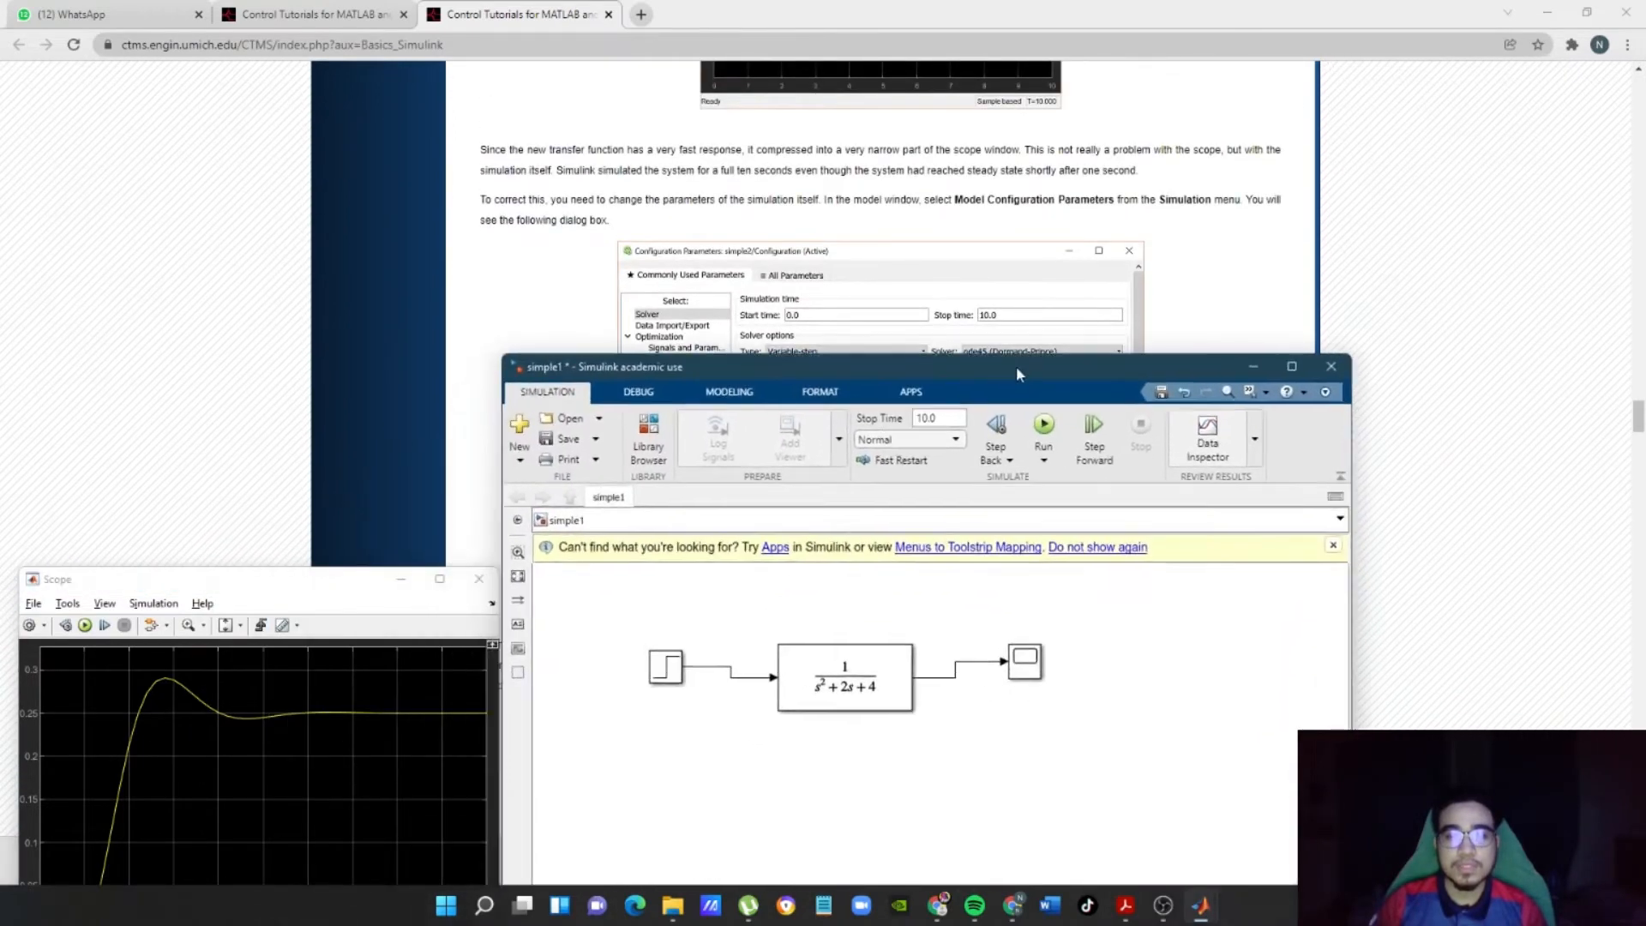
pyautogui.doubleClick(316, 584)
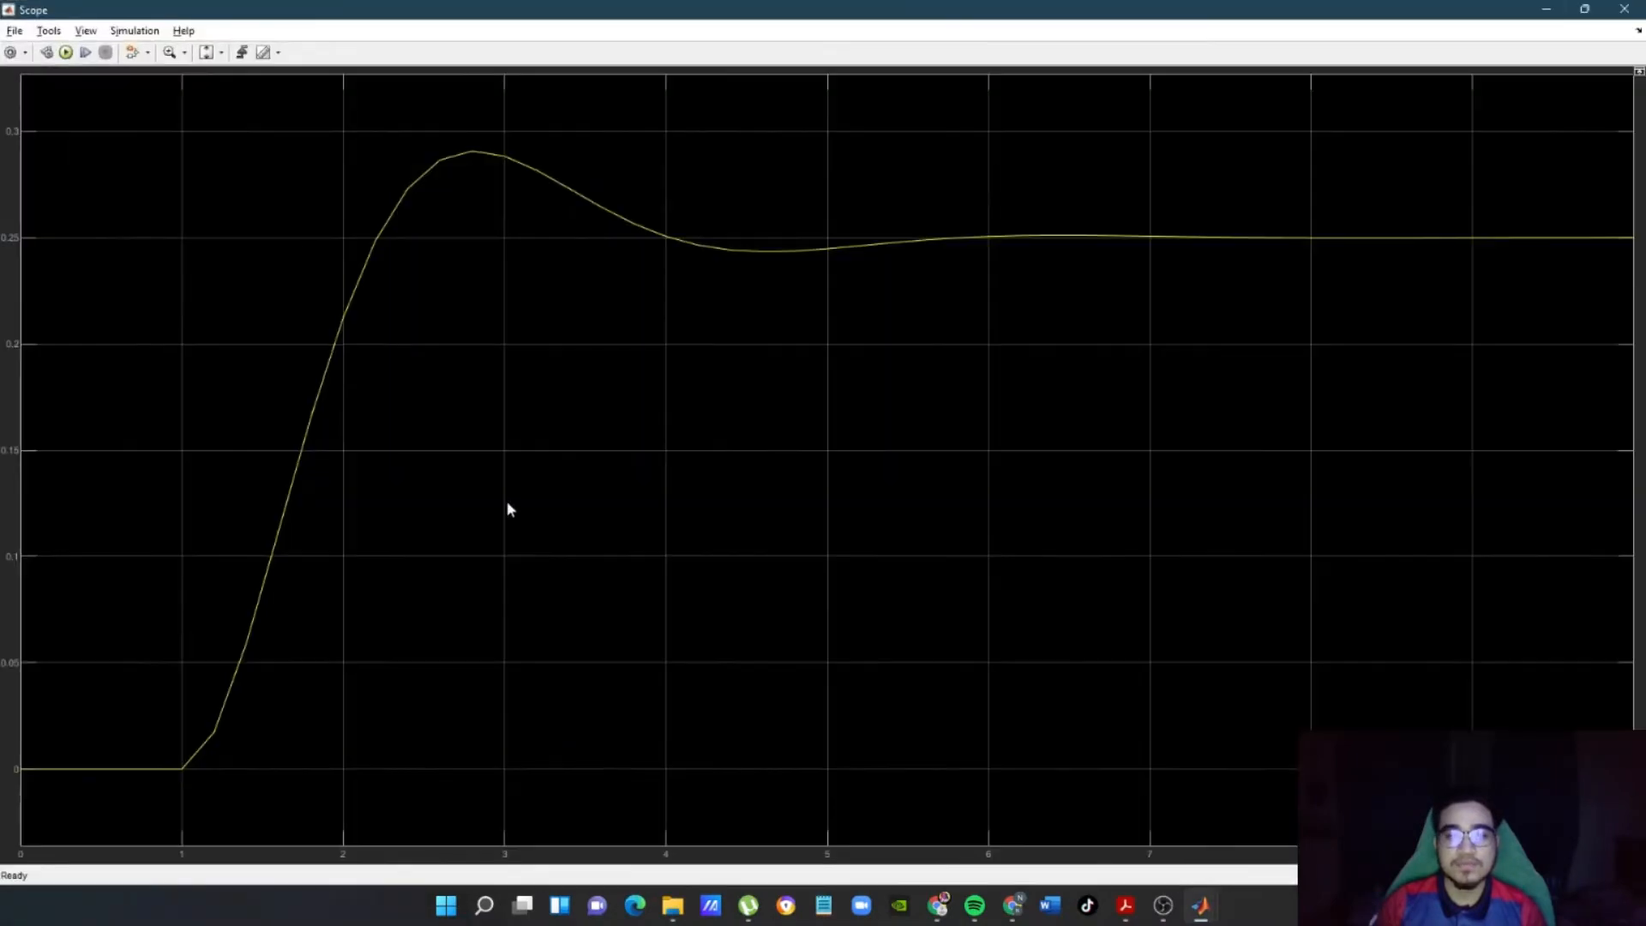
pyautogui.click(1573, 13)
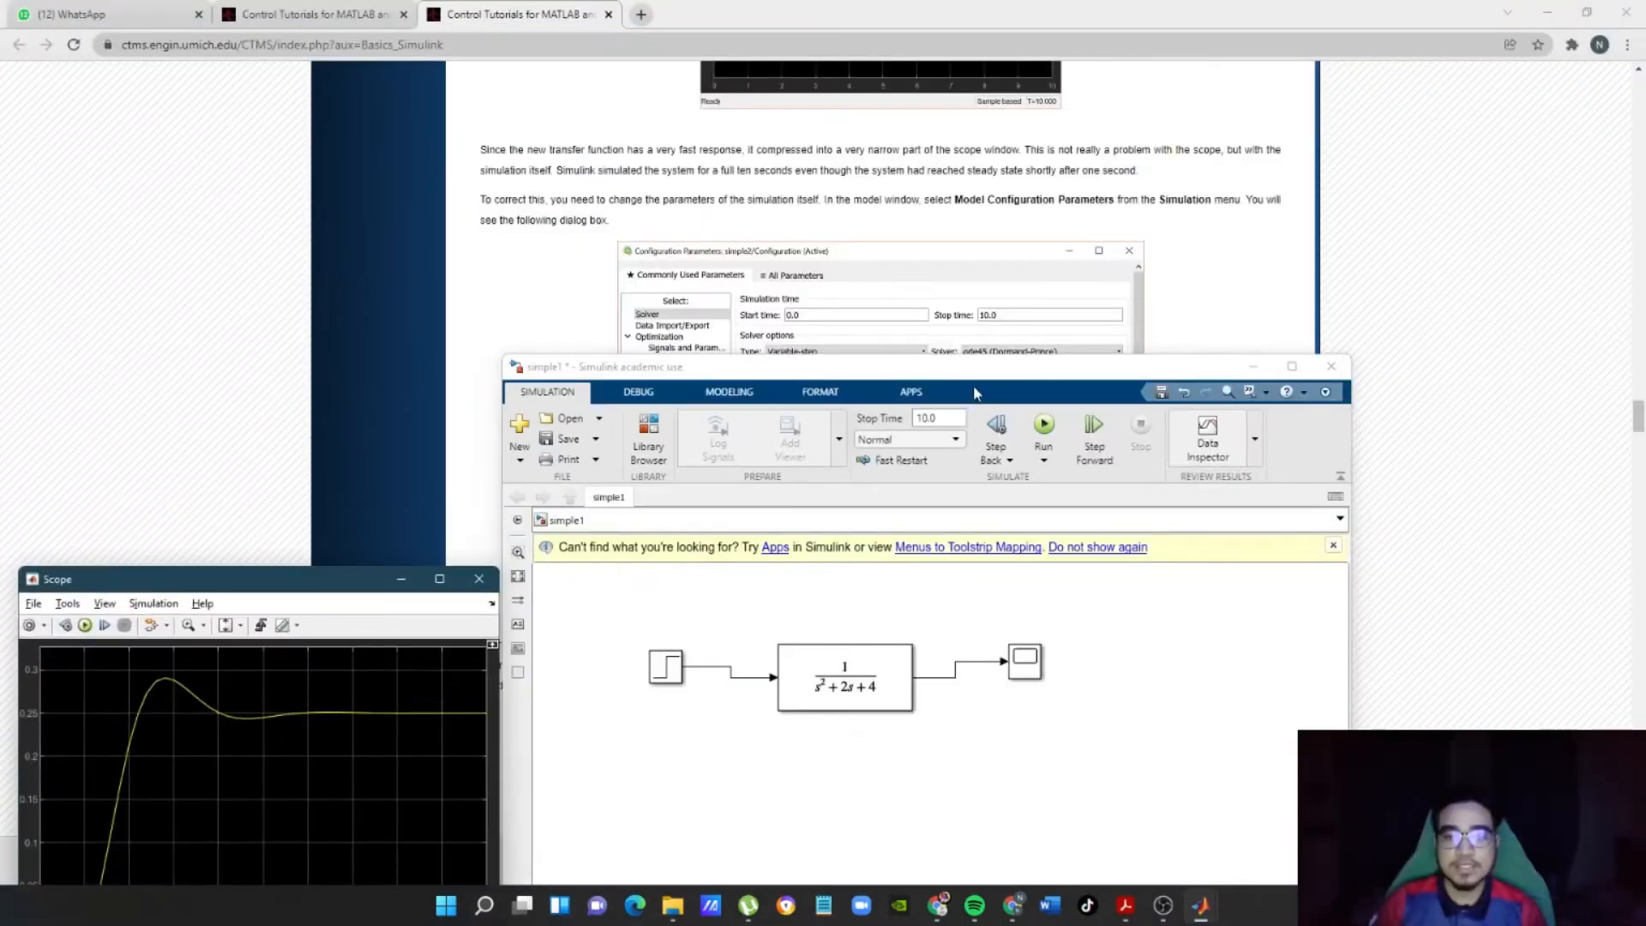
pyautogui.click(998, 364)
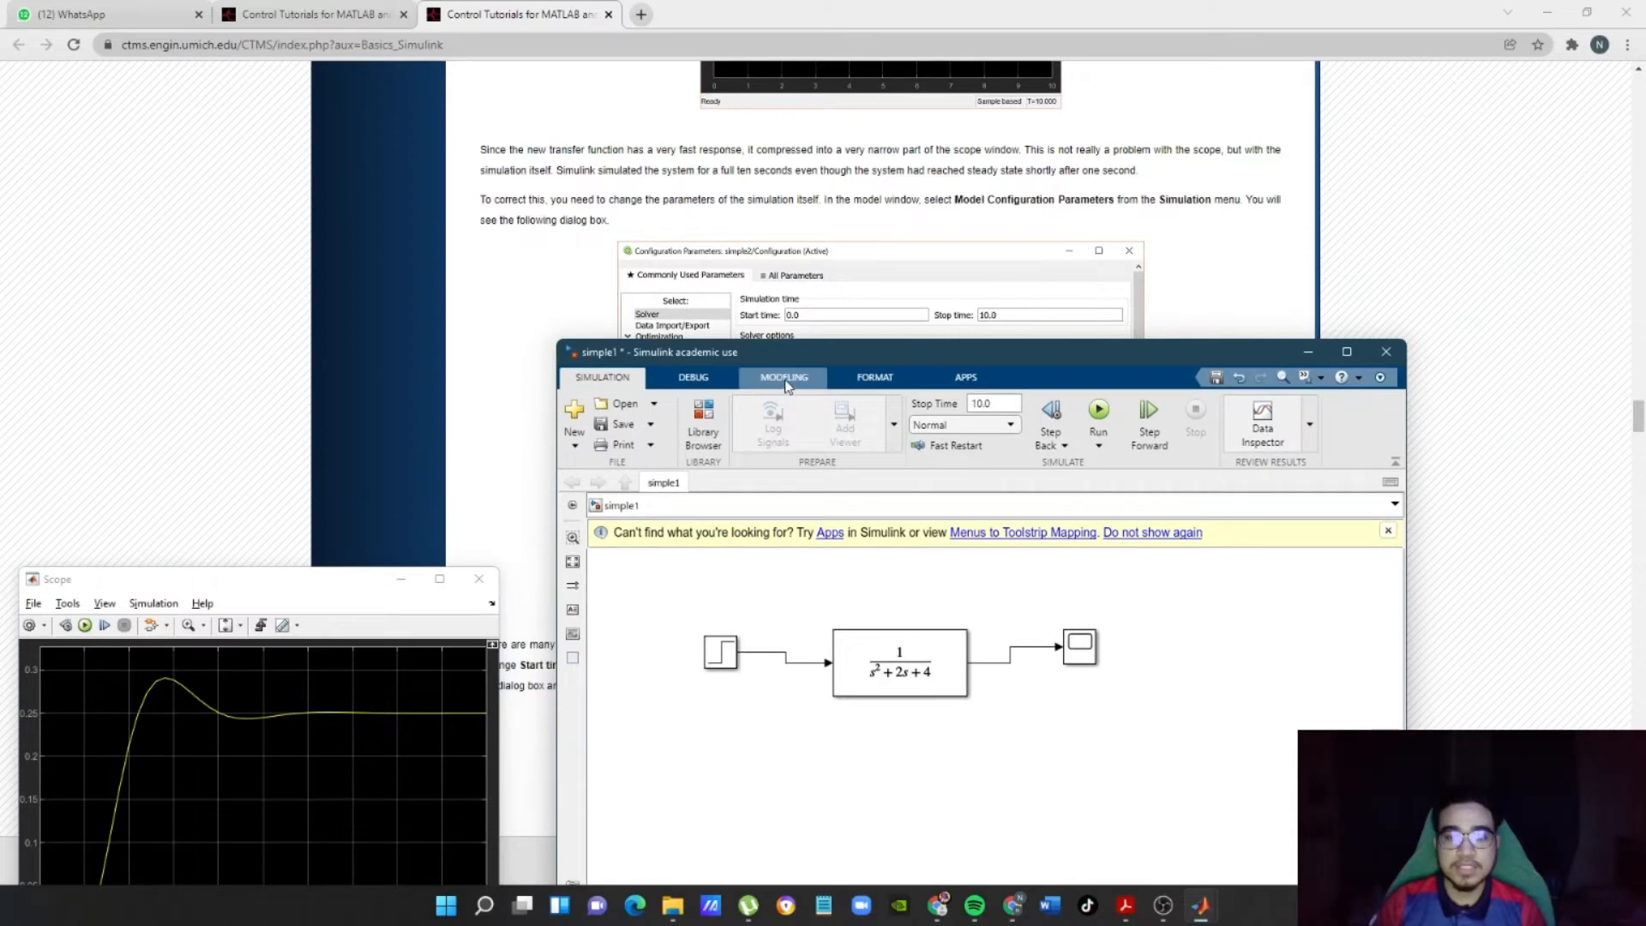
# - Open simple1's Configuration Parameters, expand the Solver details to compare them with the tutorial, and close the dialog
pyautogui.click(785, 378)
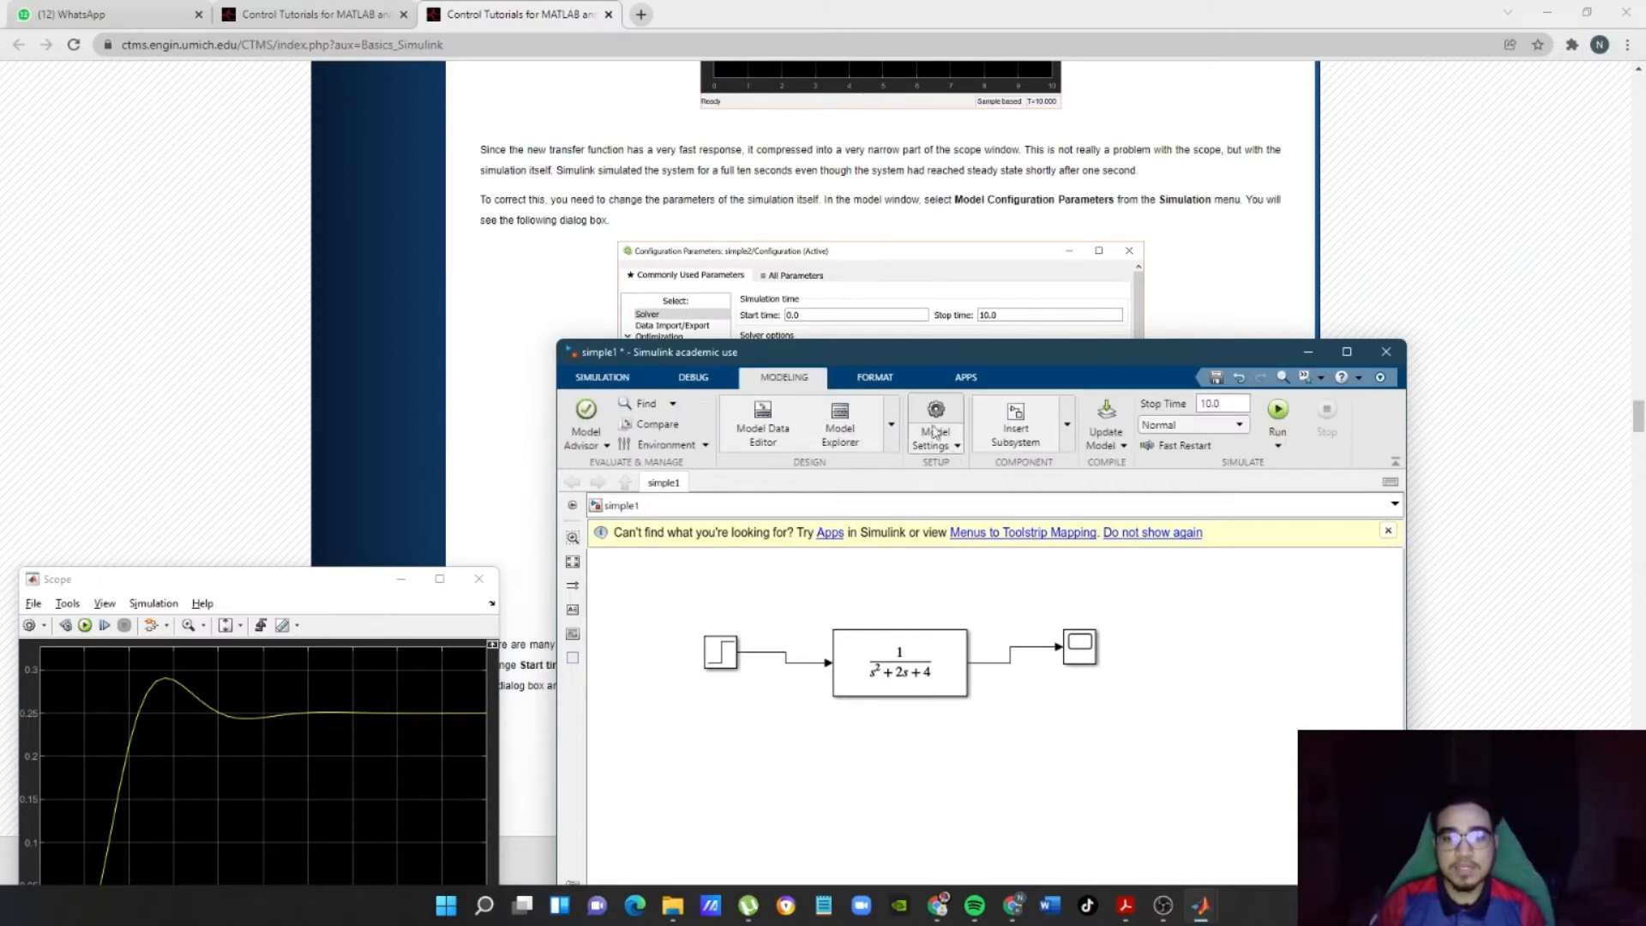
pyautogui.click(957, 447)
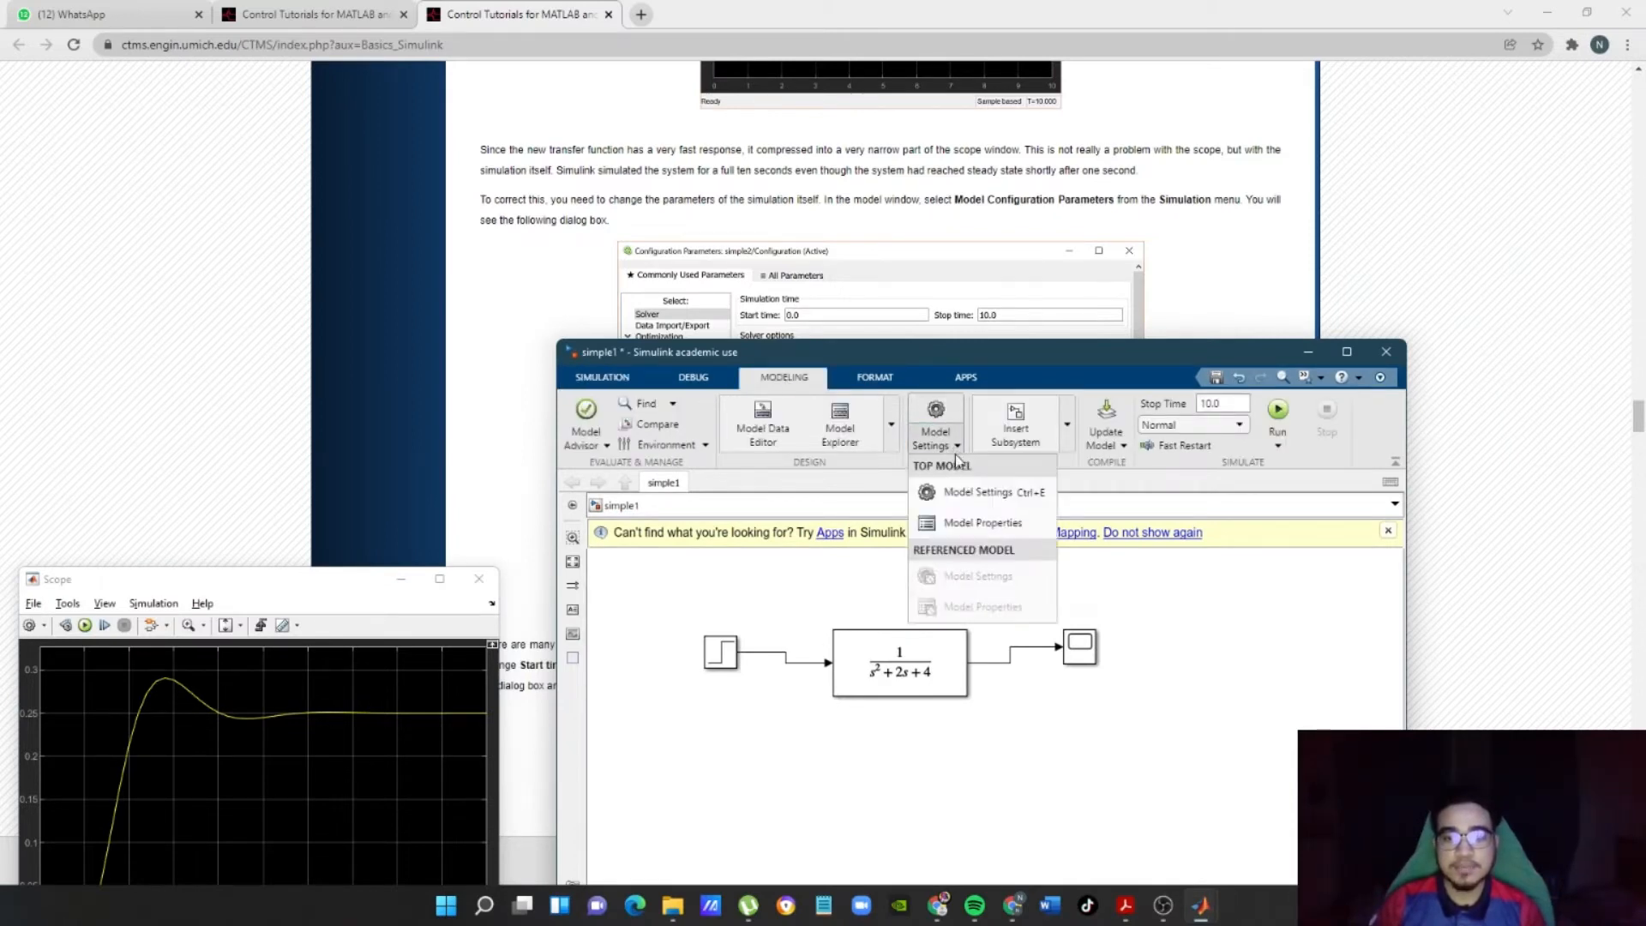
pyautogui.click(973, 493)
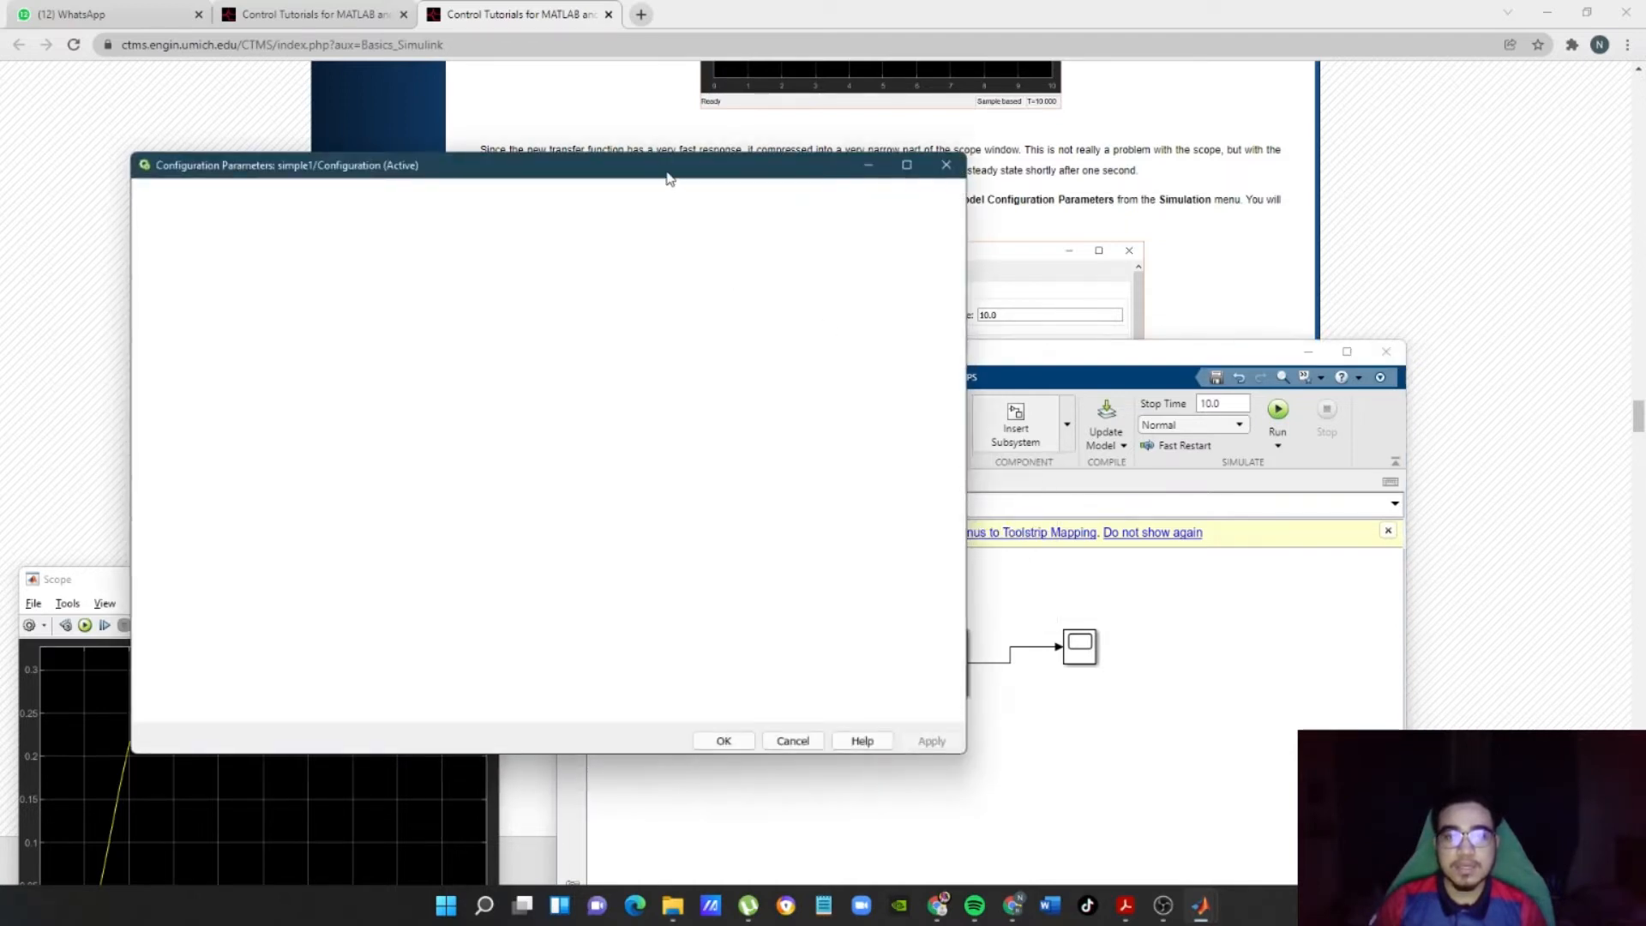
pyautogui.moveTo(658, 171); pyautogui.dragTo(1130, 264)
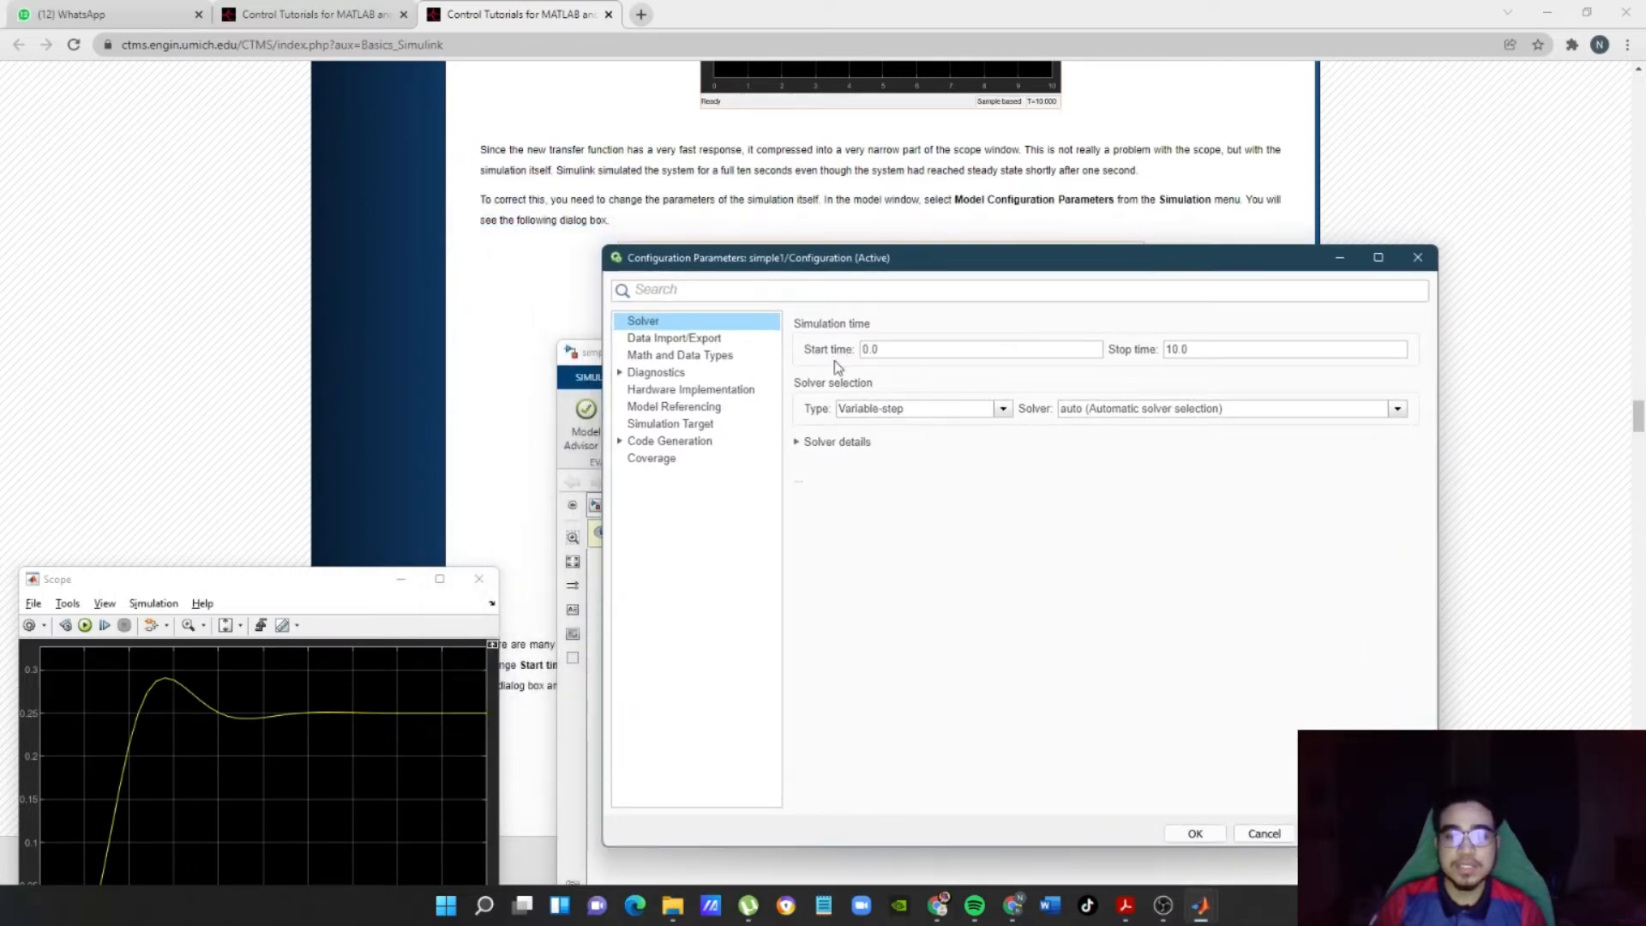
pyautogui.click(837, 442)
pyautogui.scroll(-1, 916, 543)
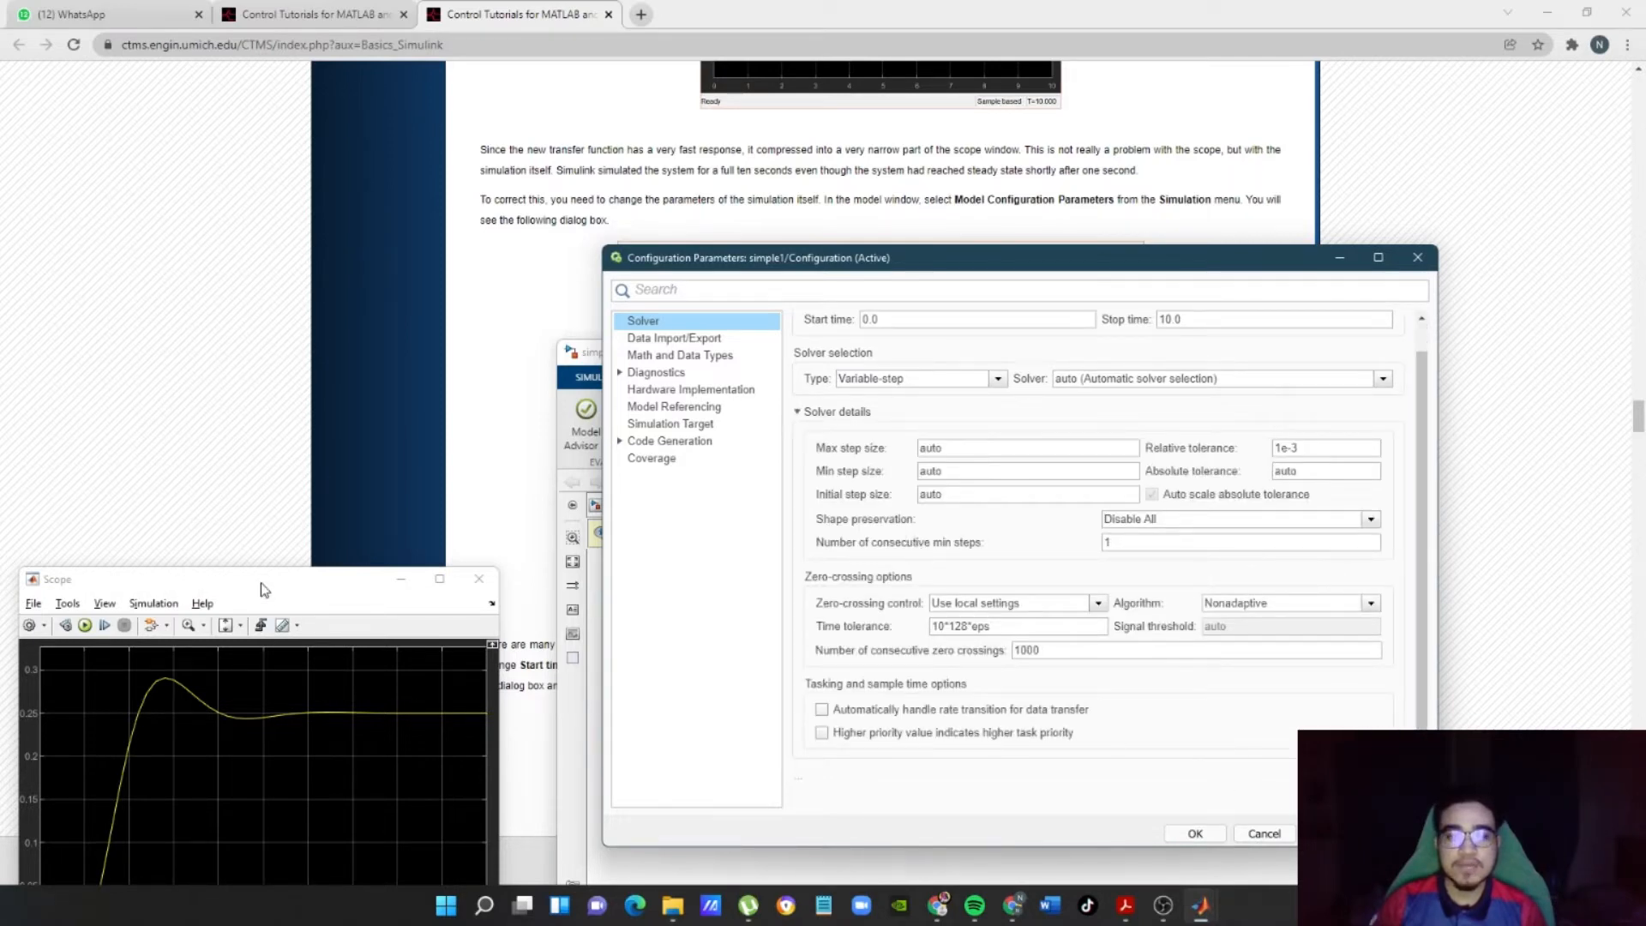
pyautogui.moveTo(262, 589); pyautogui.dragTo(366, 367)
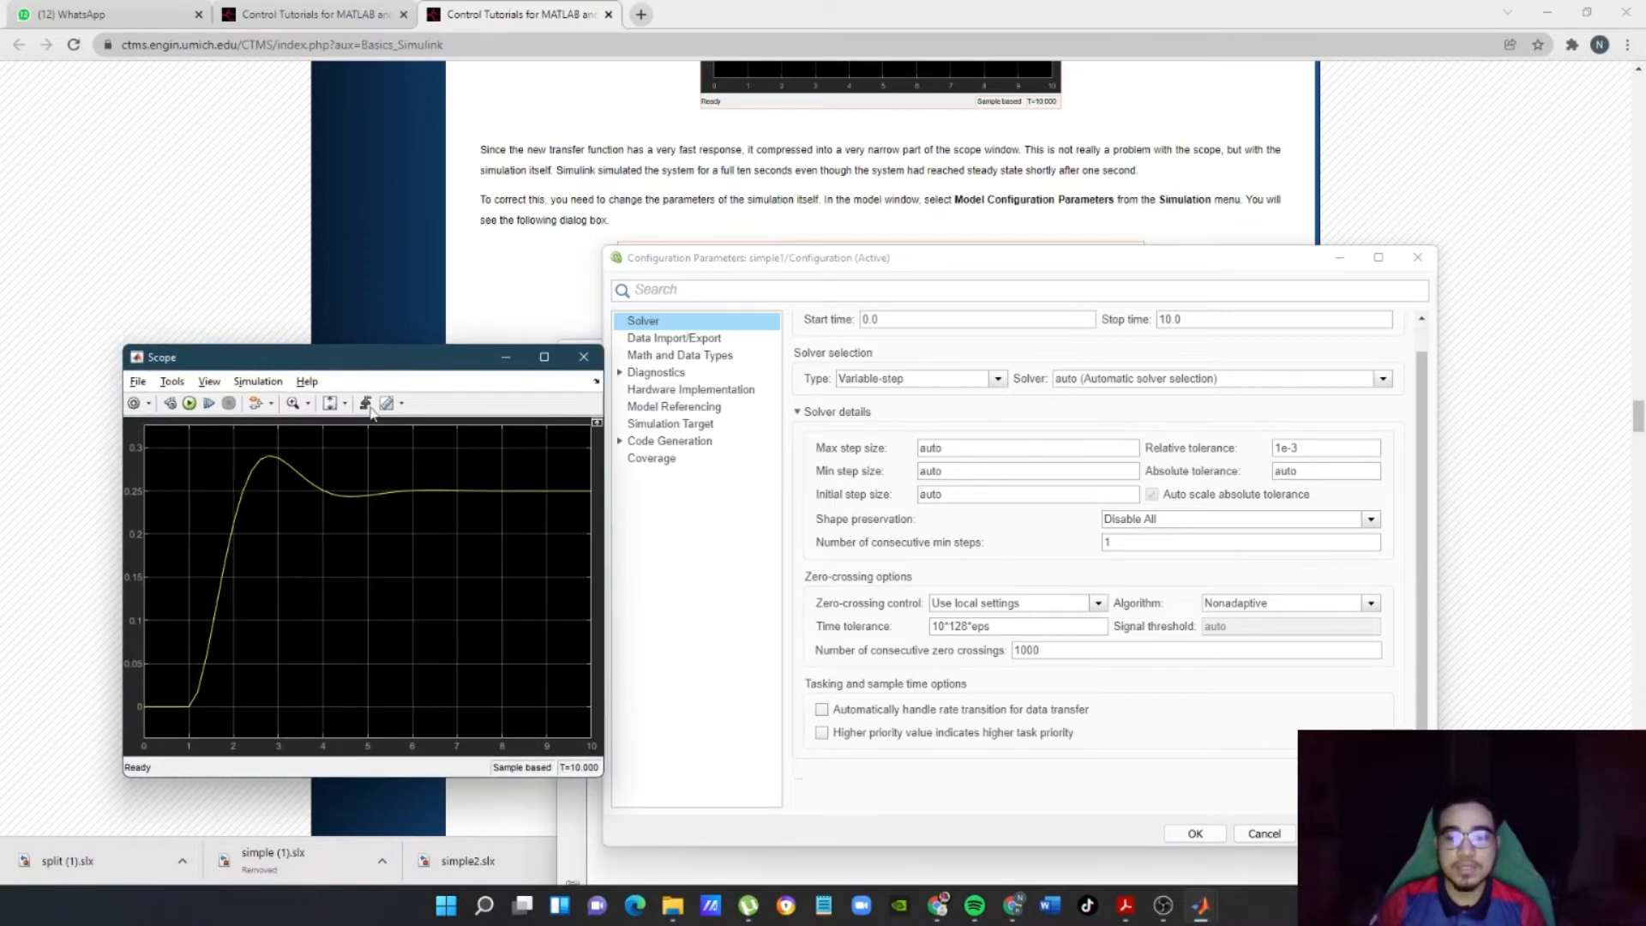
pyautogui.click(1207, 840)
# - Go to the tutorial's Building Systems section and arrange the simple1 and Scope windows beside each other
pyautogui.moveTo(1198, 352); pyautogui.dragTo(1592, 204)
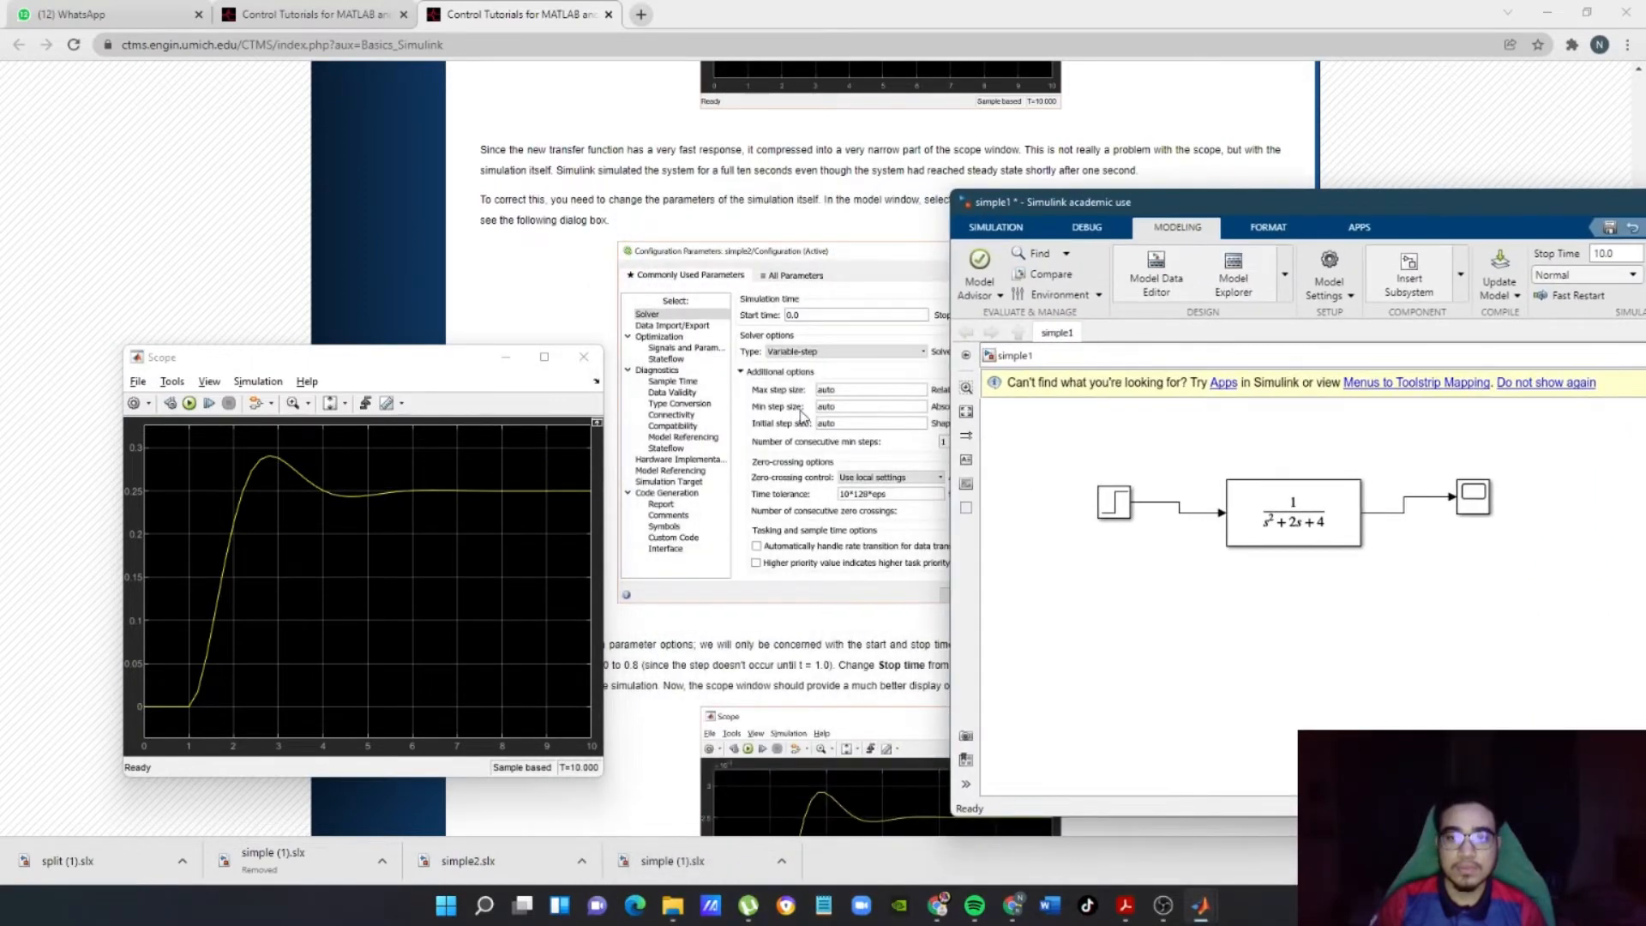
pyautogui.scroll(-8, 724, 422)
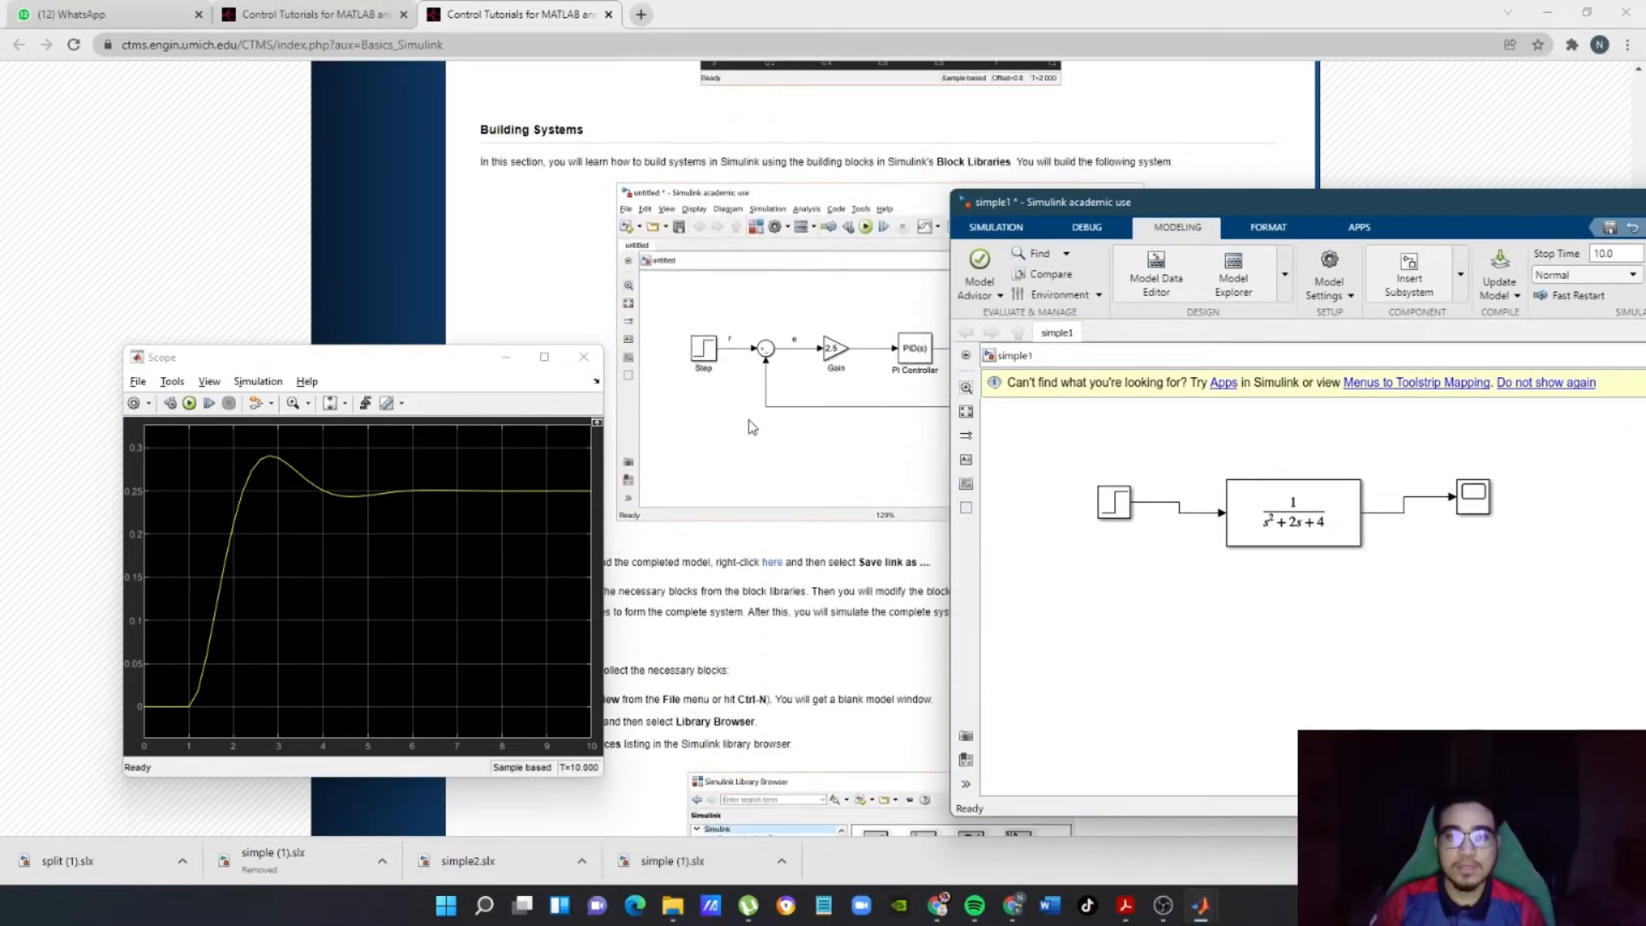
pyautogui.moveTo(1363, 201); pyautogui.dragTo(1072, 95)
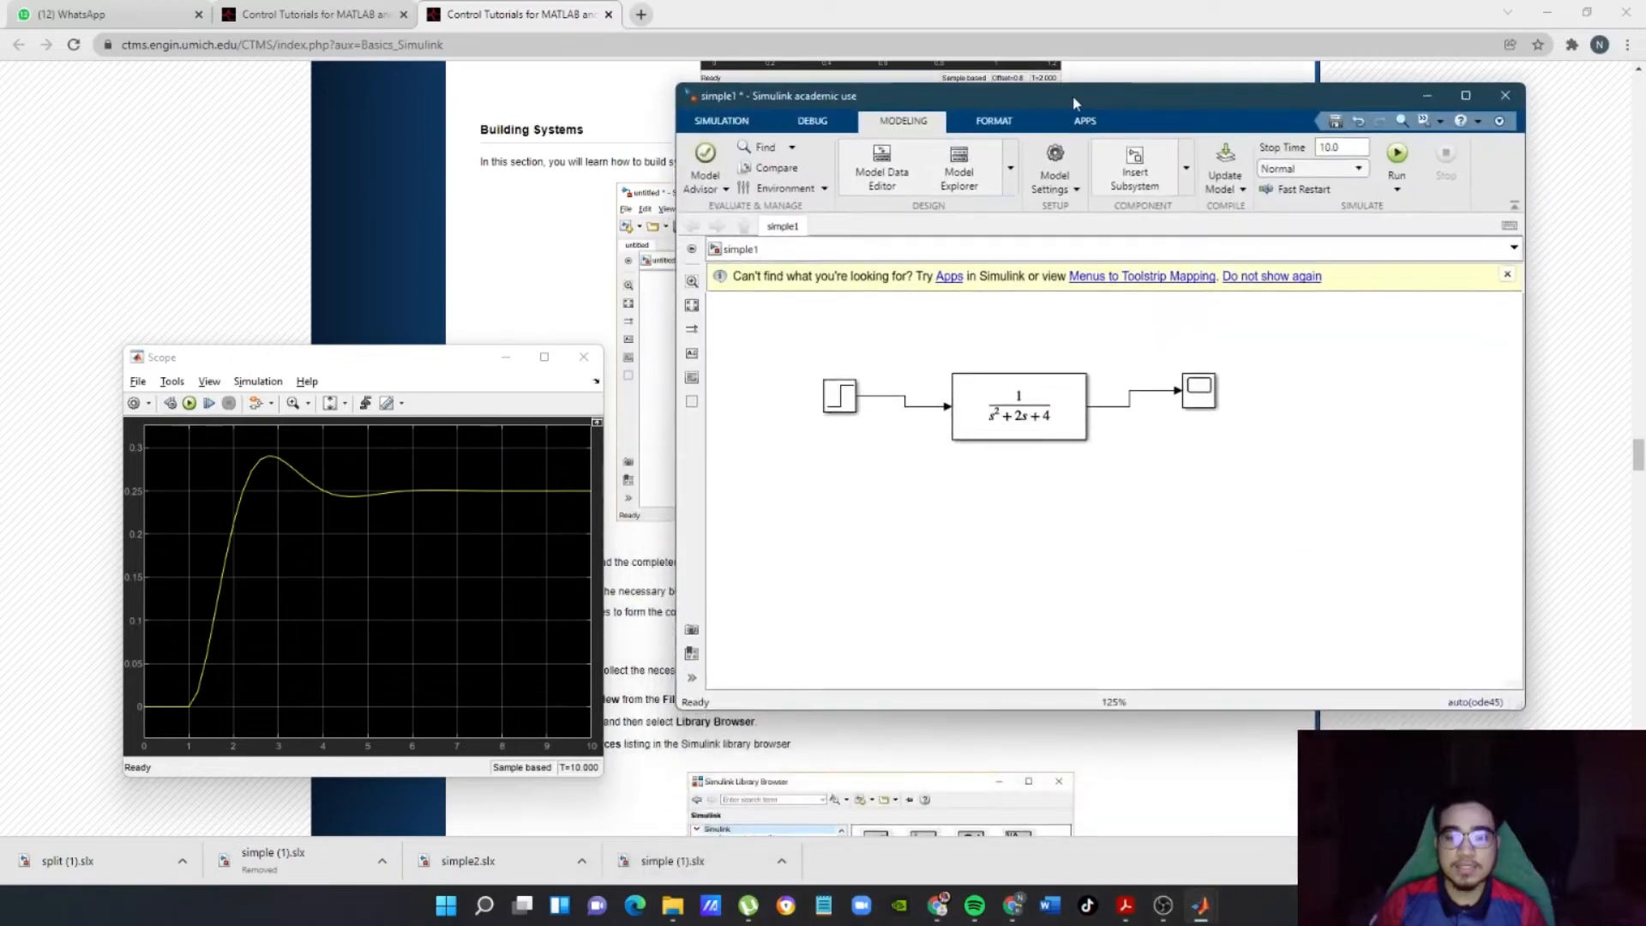
pyautogui.moveTo(467, 359); pyautogui.dragTo(620, 225)
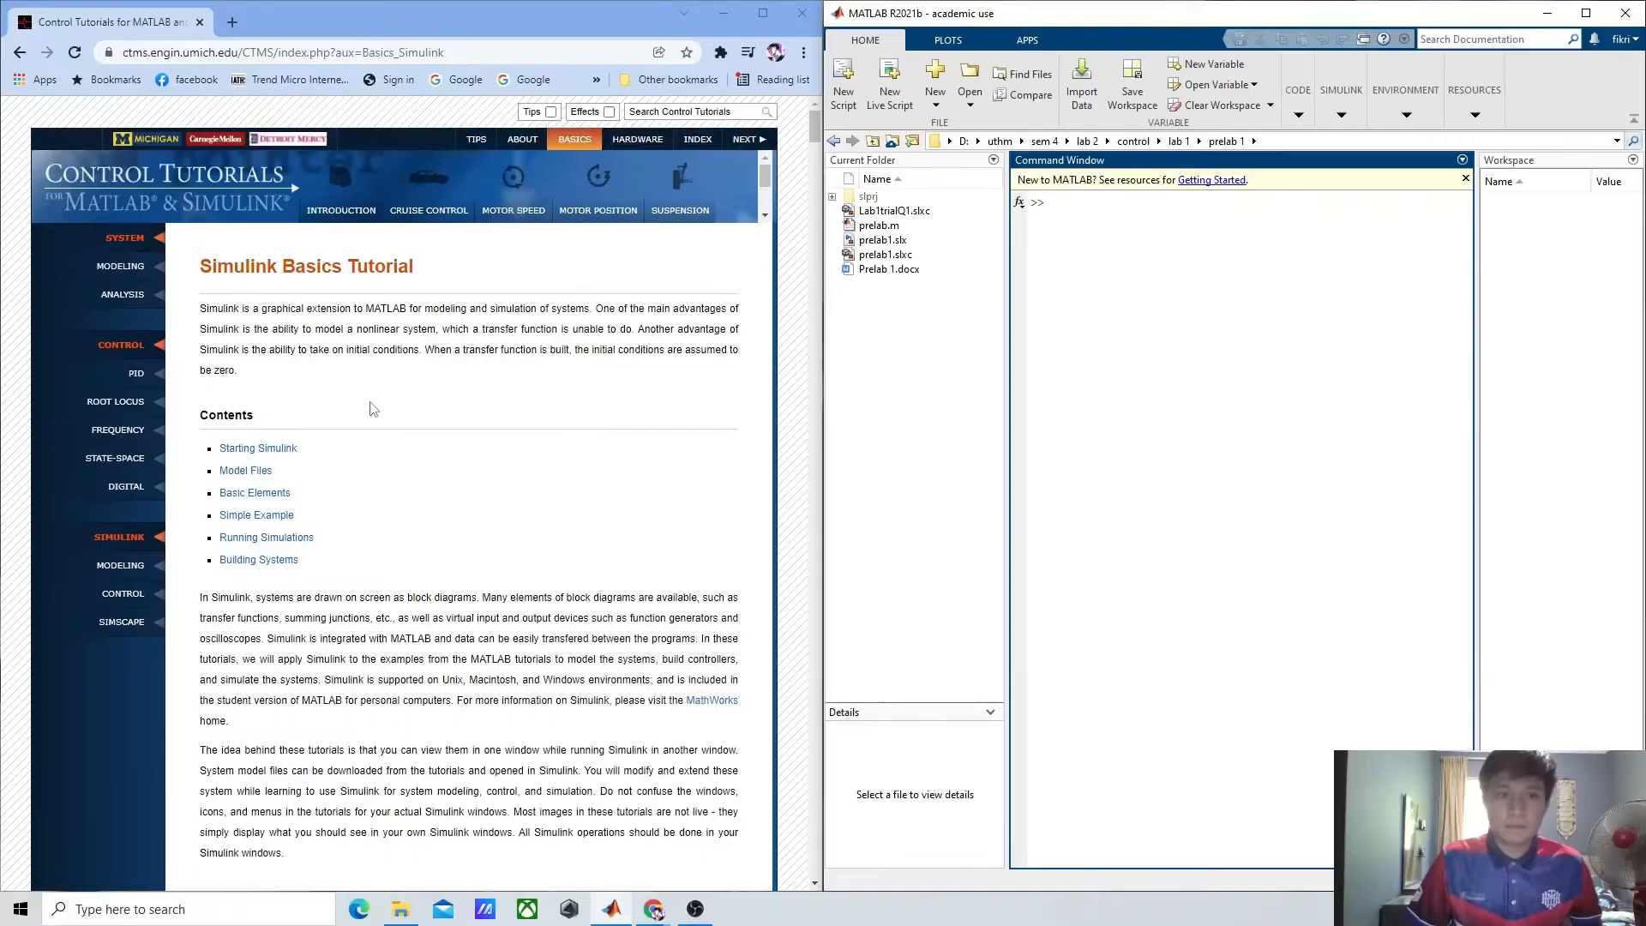
# - Following the tutorial's Starting Simulink section, launch Simulink from MATLAB and create a blank model placed beside the tutorial page
pyautogui.scroll(-6, 371, 409)
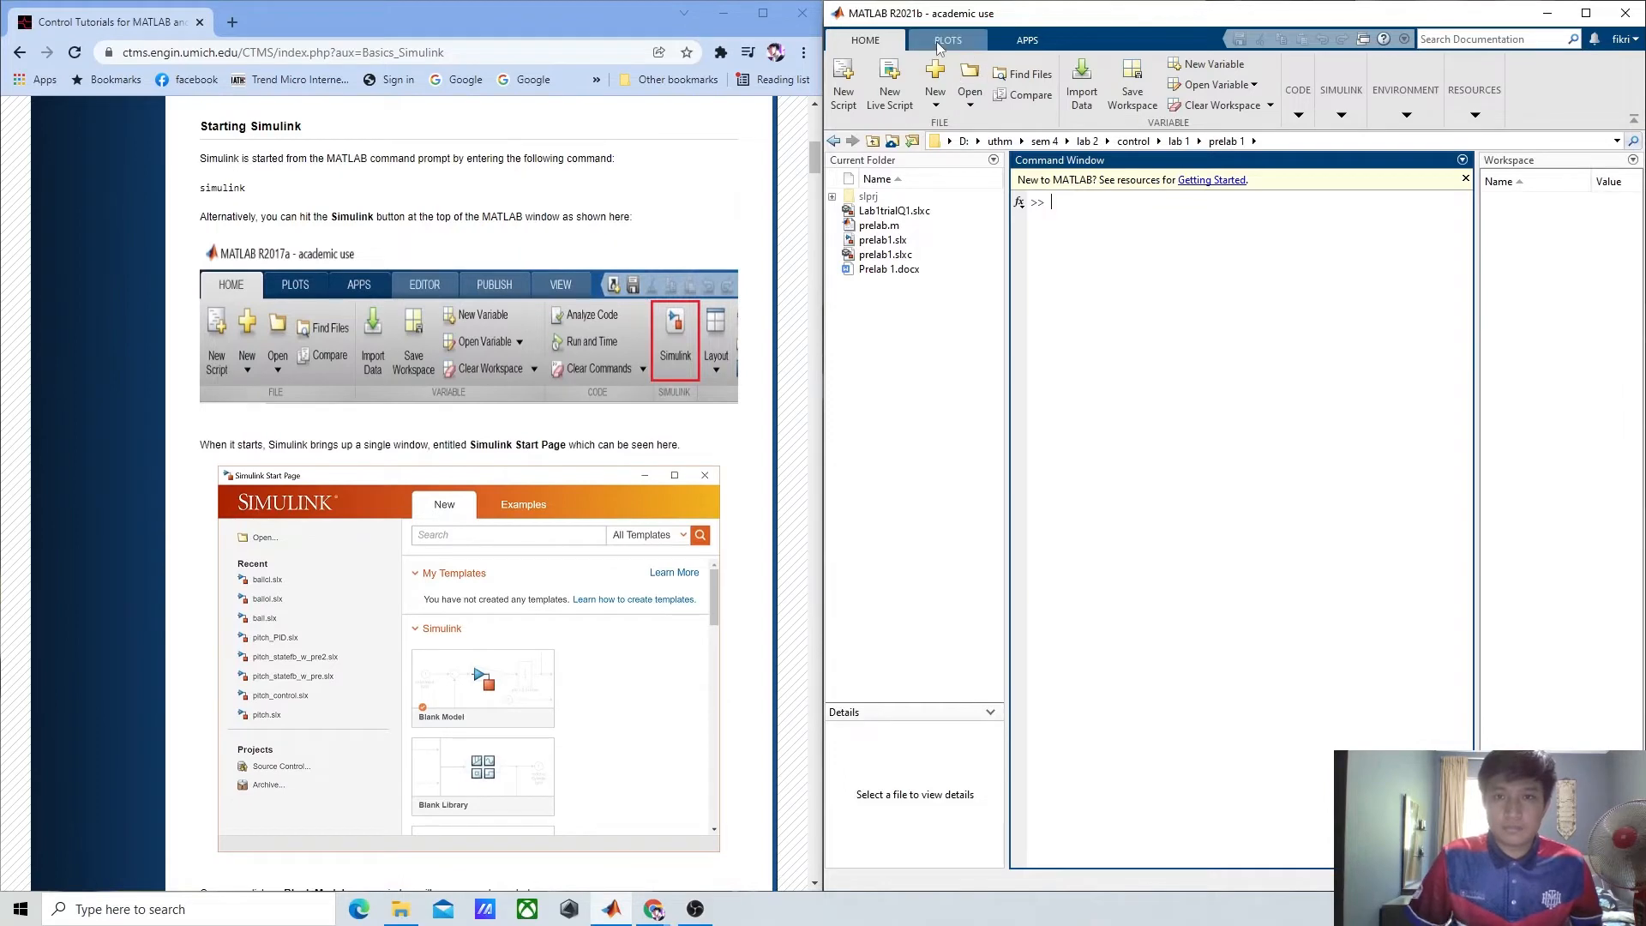
pyautogui.click(1341, 101)
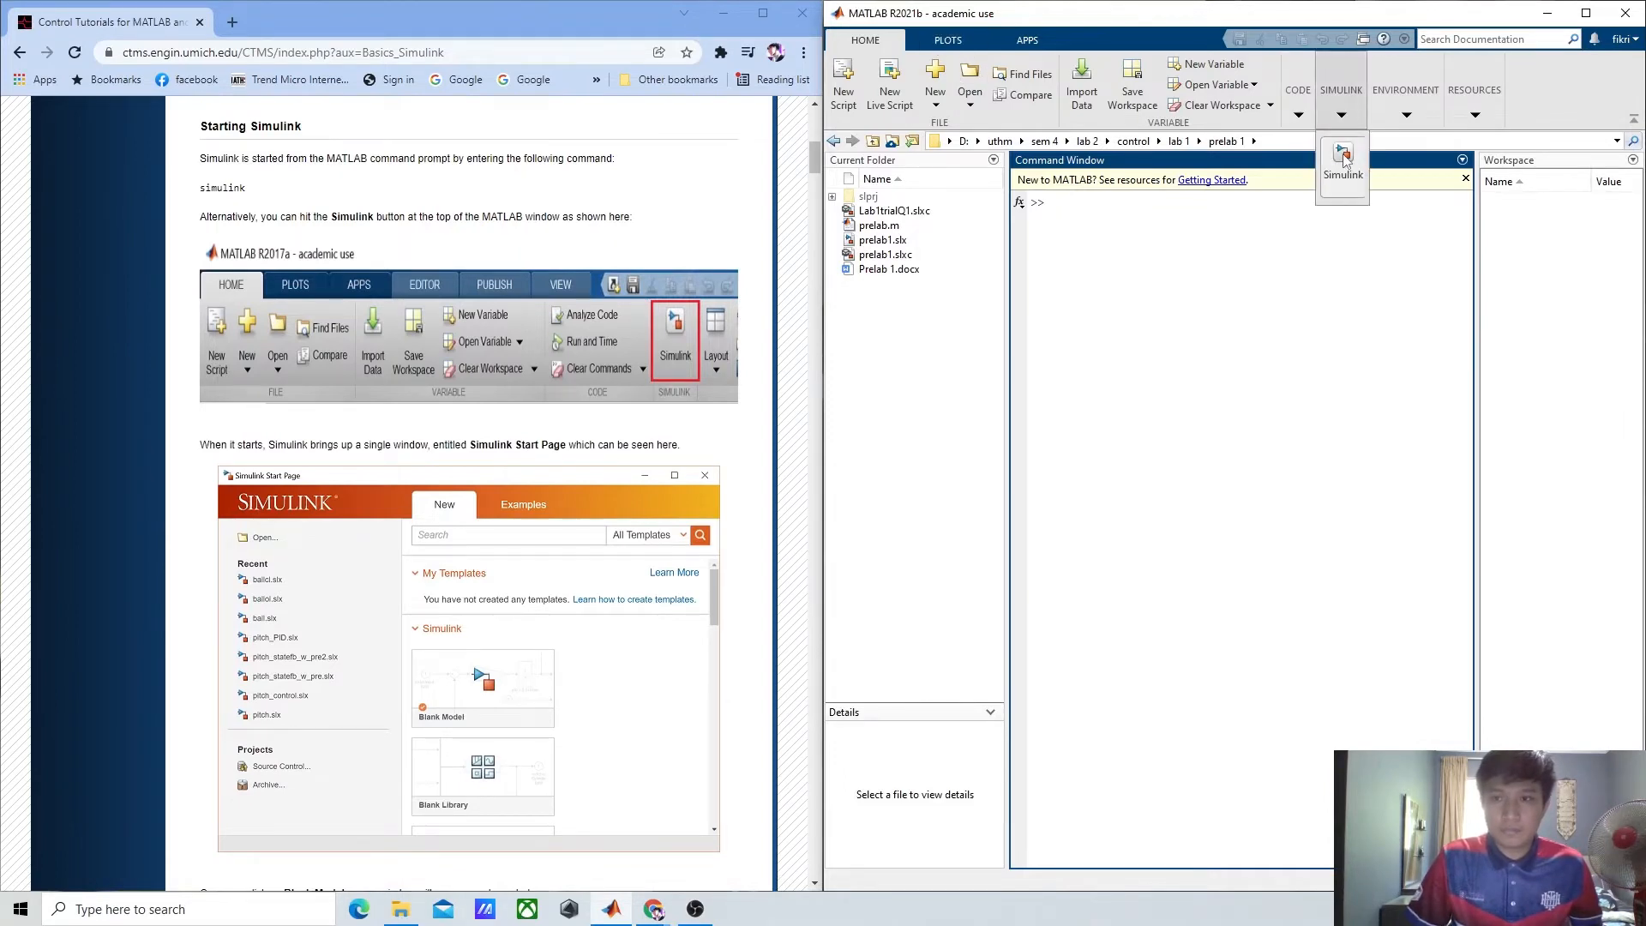
pyautogui.click(1342, 154)
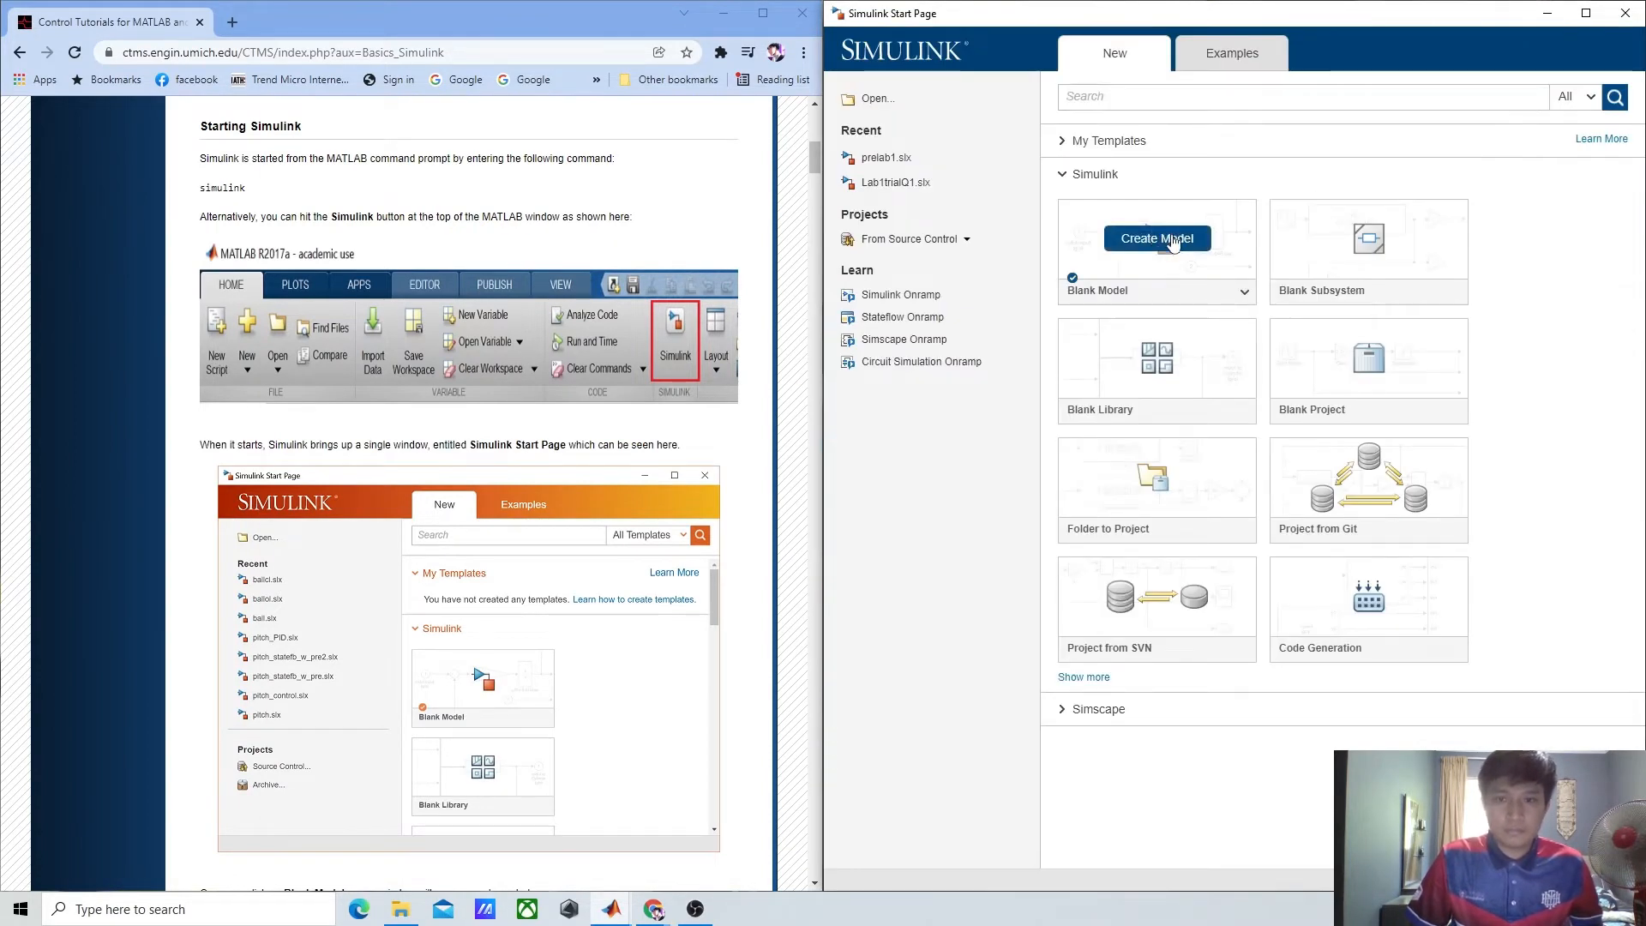
pyautogui.click(1167, 240)
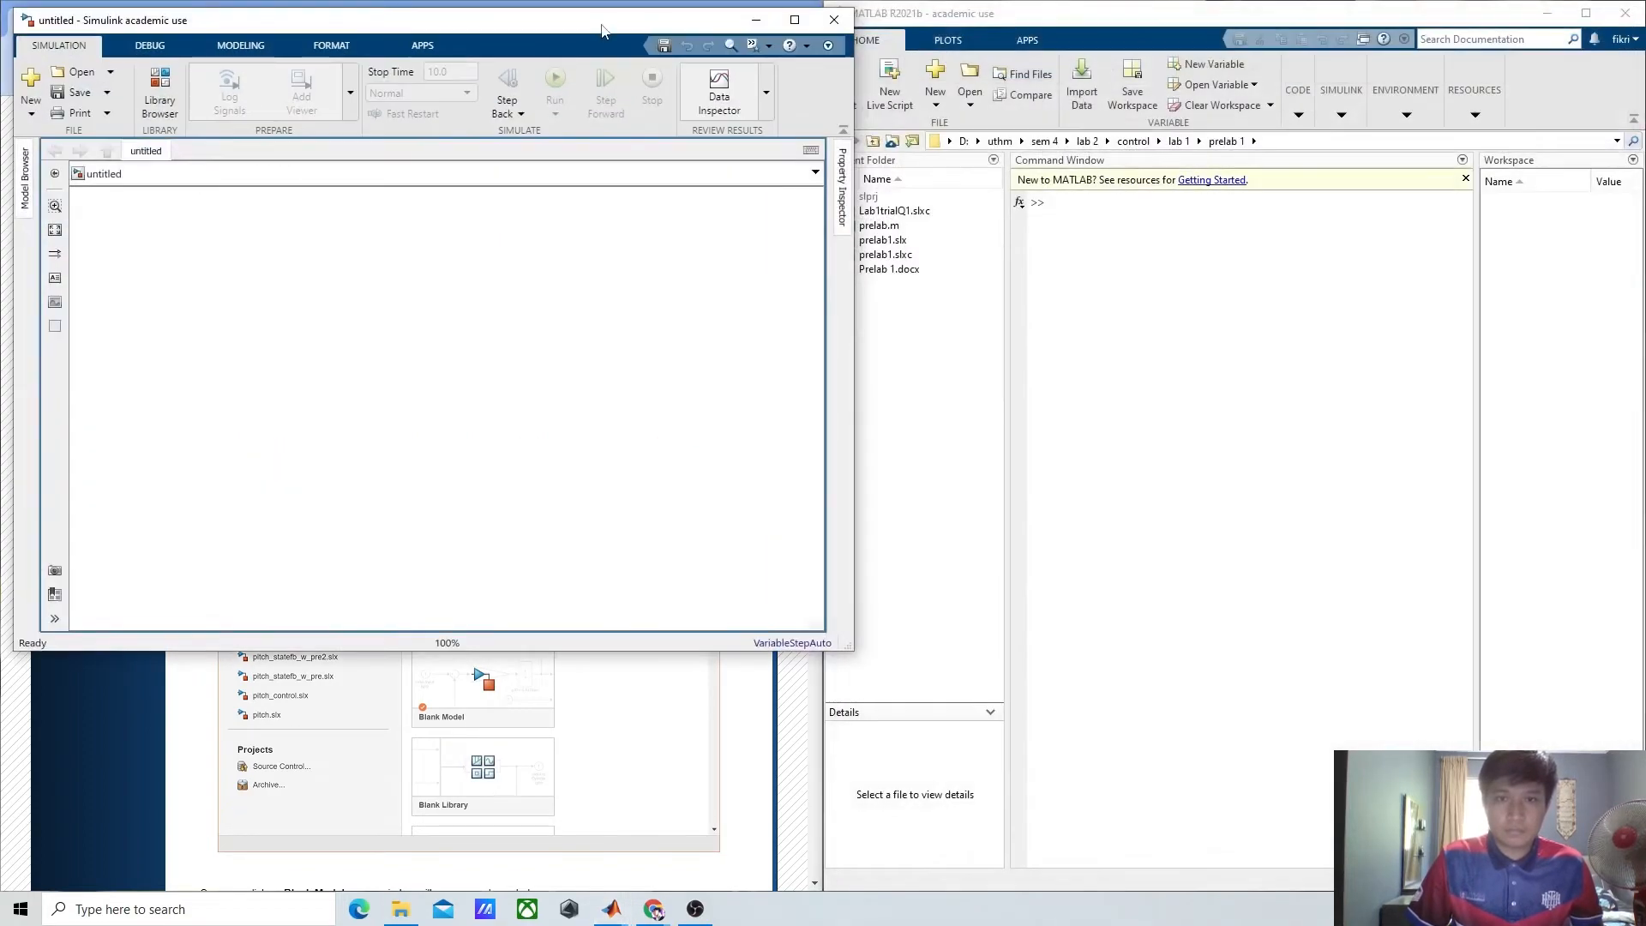
pyautogui.moveTo(603, 27); pyautogui.dragTo(1645, 257)
# - Follow the tutorial's simple example, setting the Transfer Fcn denominator to [1 20 400] and the simulation stop time to 2.0
pyautogui.scroll(-3, 574, 465)
pyautogui.scroll(-8, 573, 464)
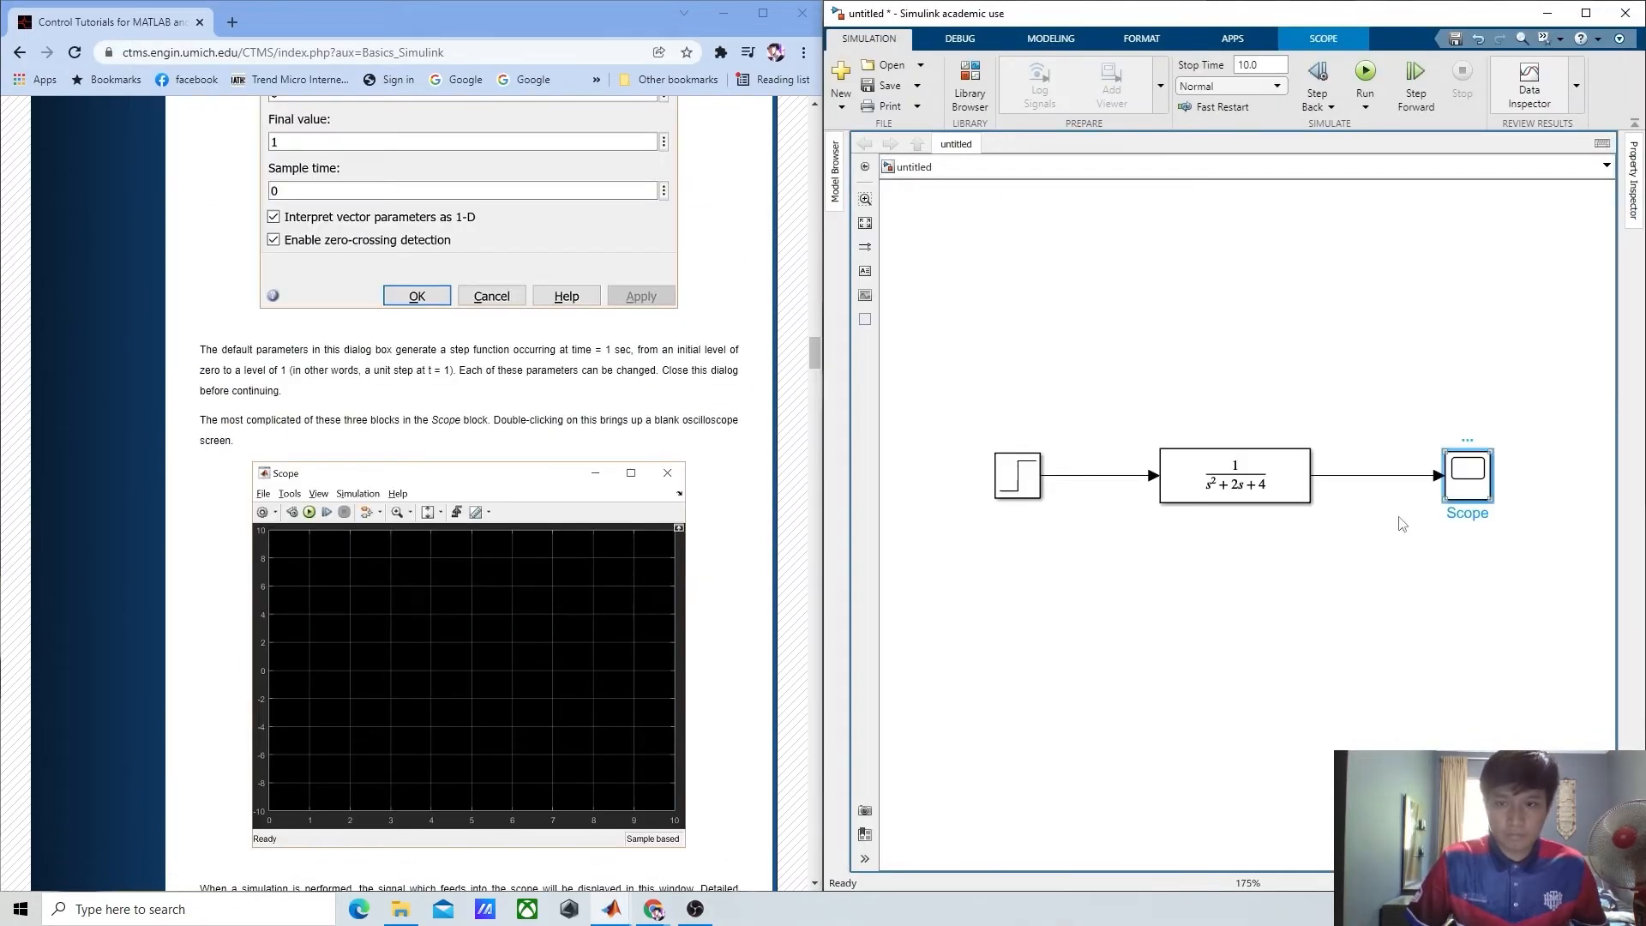
pyautogui.click(1200, 86)
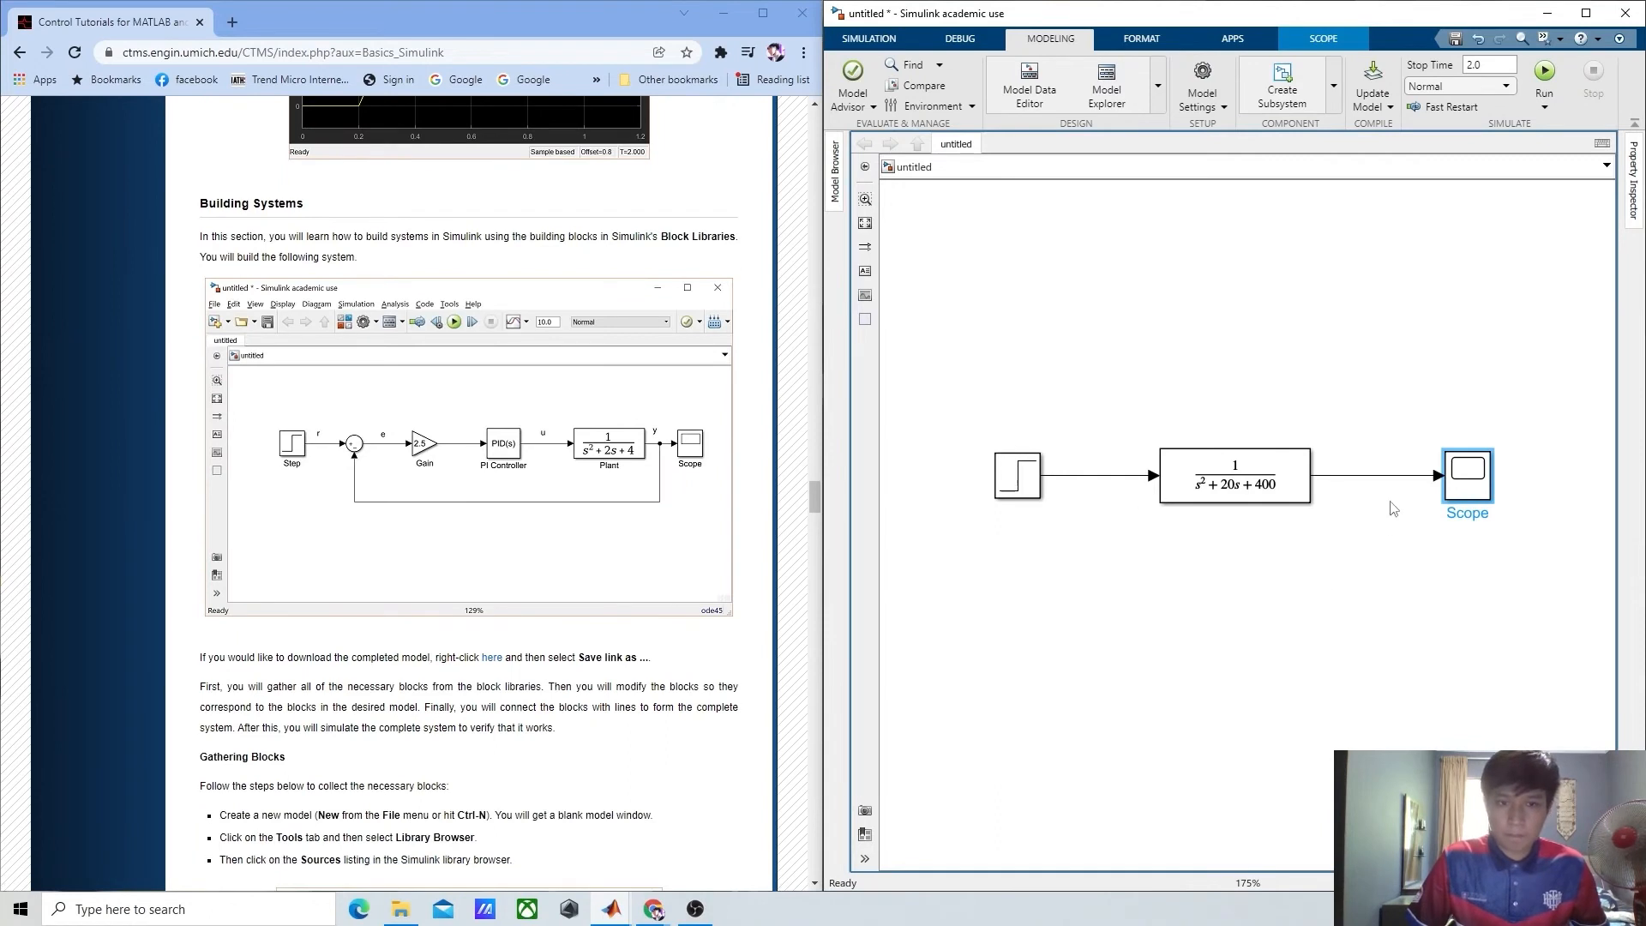
# - Reposition the Step, Transfer Fcn and Scope blocks to leave a wide gap between Step and Transfer Fcn
pyautogui.moveTo(1290, 476); pyautogui.dragTo(1373, 476)
pyautogui.scroll(-2, 1468, 489)
pyautogui.moveTo(1469, 490); pyautogui.dragTo(1544, 489)
pyautogui.moveTo(1102, 393); pyautogui.dragTo(1618, 562)
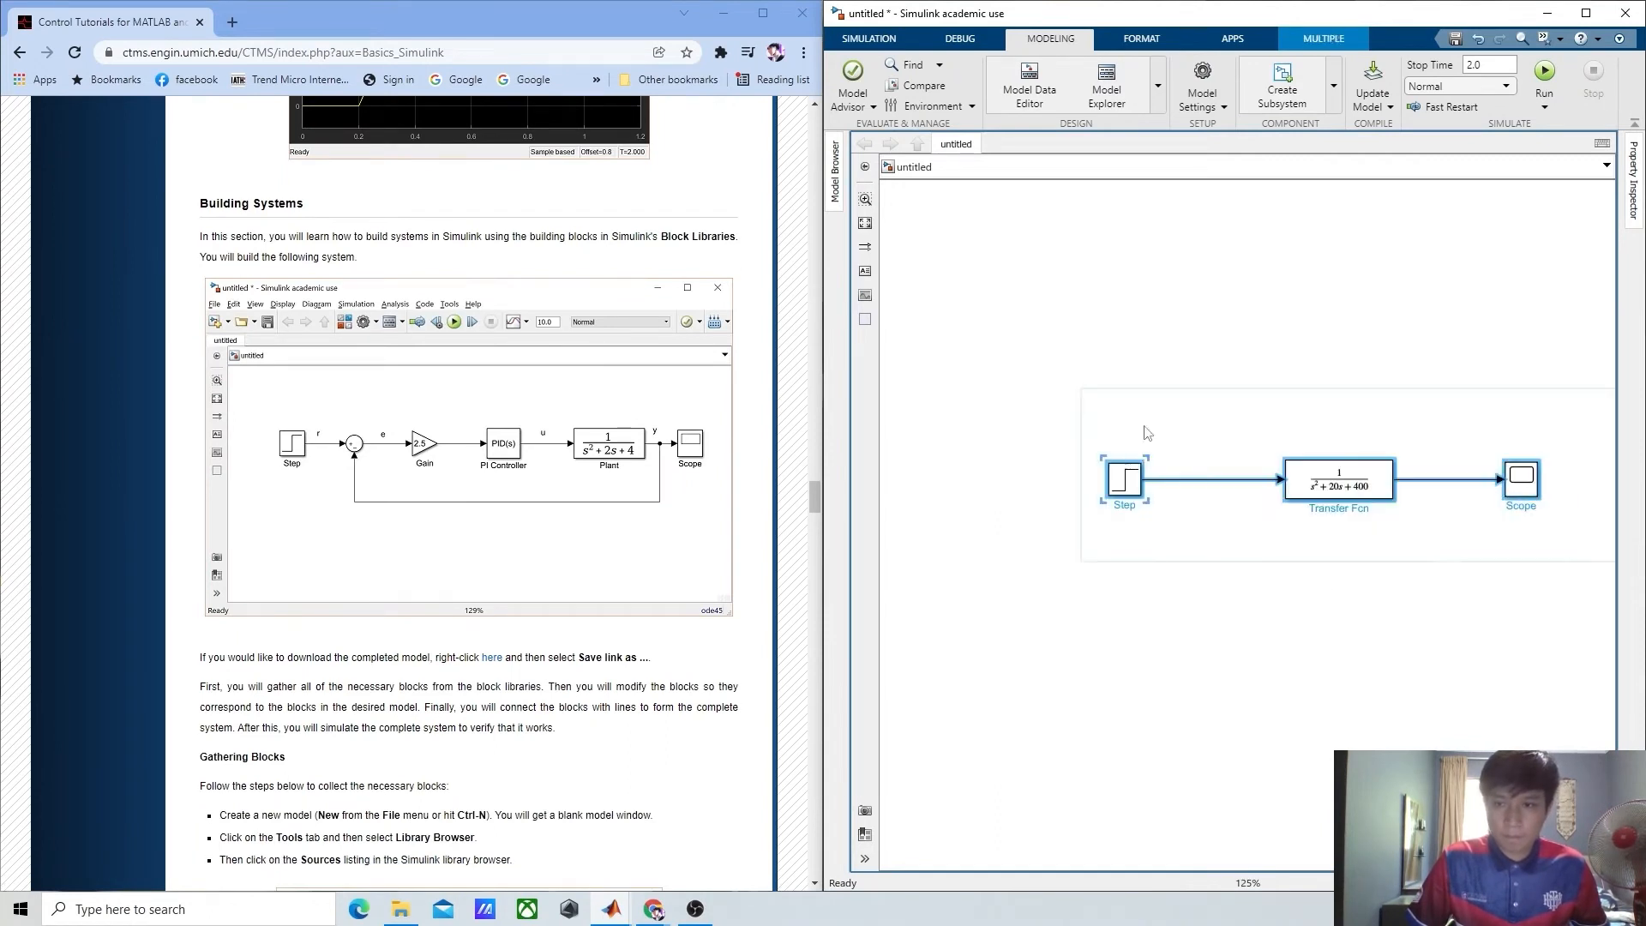
pyautogui.moveTo(1124, 479); pyautogui.dragTo(1083, 480)
pyautogui.click(1153, 551)
pyautogui.moveTo(1297, 480); pyautogui.dragTo(1372, 481)
pyautogui.moveTo(1265, 716); pyautogui.dragTo(1151, 741)
# - Delete the signal line between Step and Transfer Fcn, and go to the tutorial's instructions for gathering the Sum and Gain blocks
pyautogui.click(1106, 505)
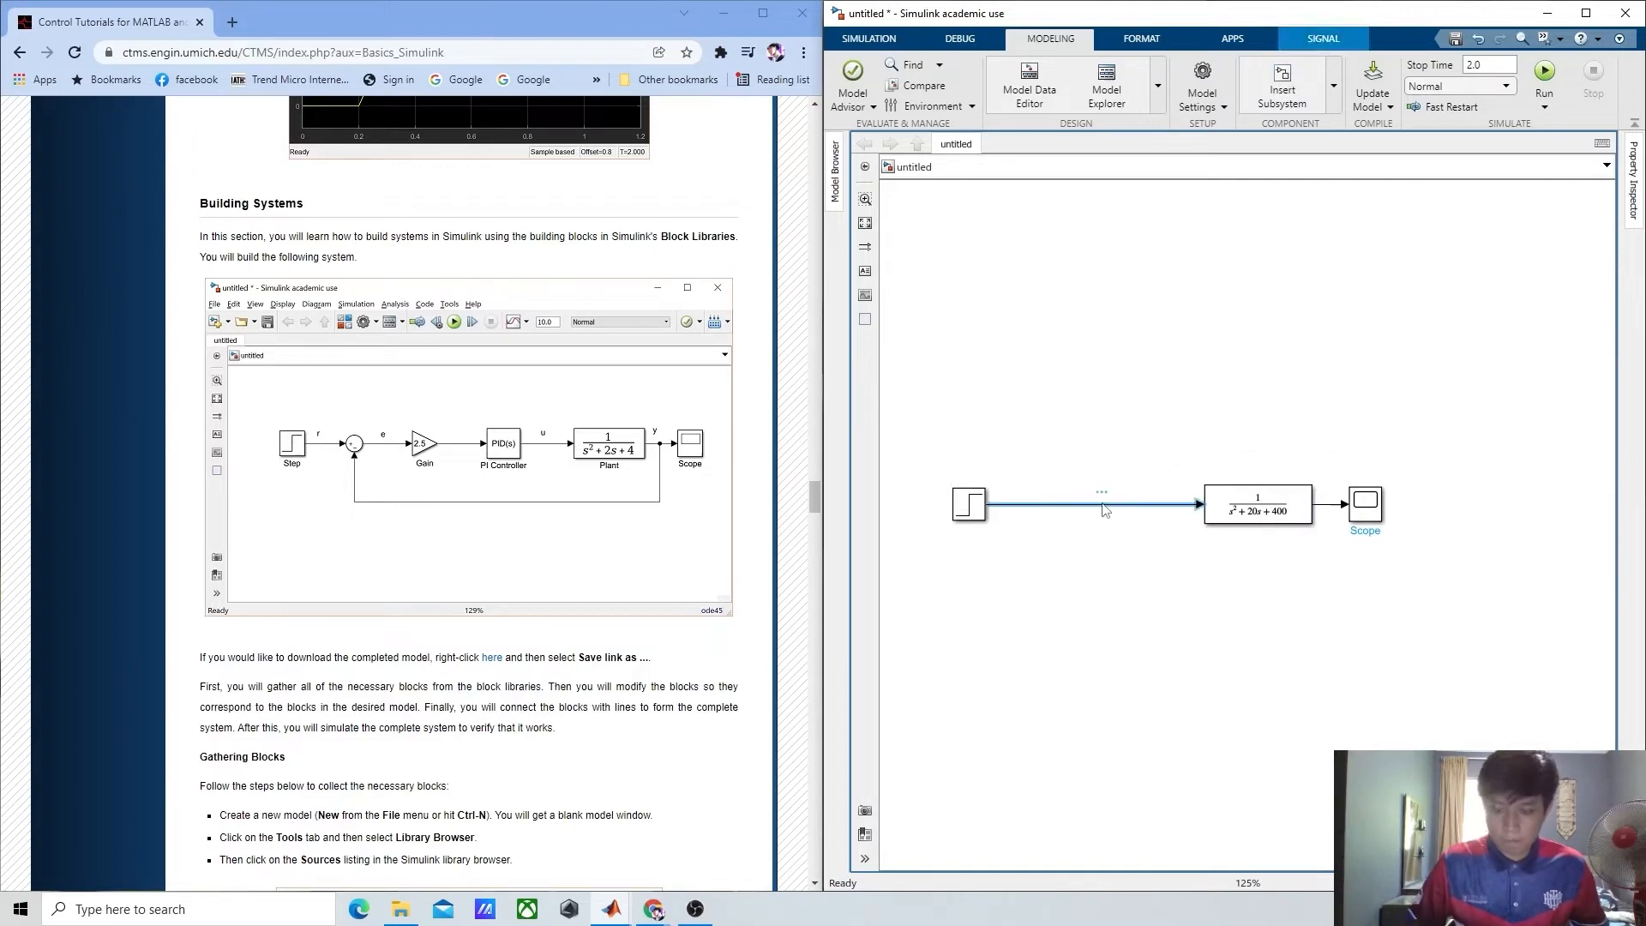
pyautogui.press('Delete')
pyautogui.scroll(-12, 396, 448)
pyautogui.scroll(-3, 395, 449)
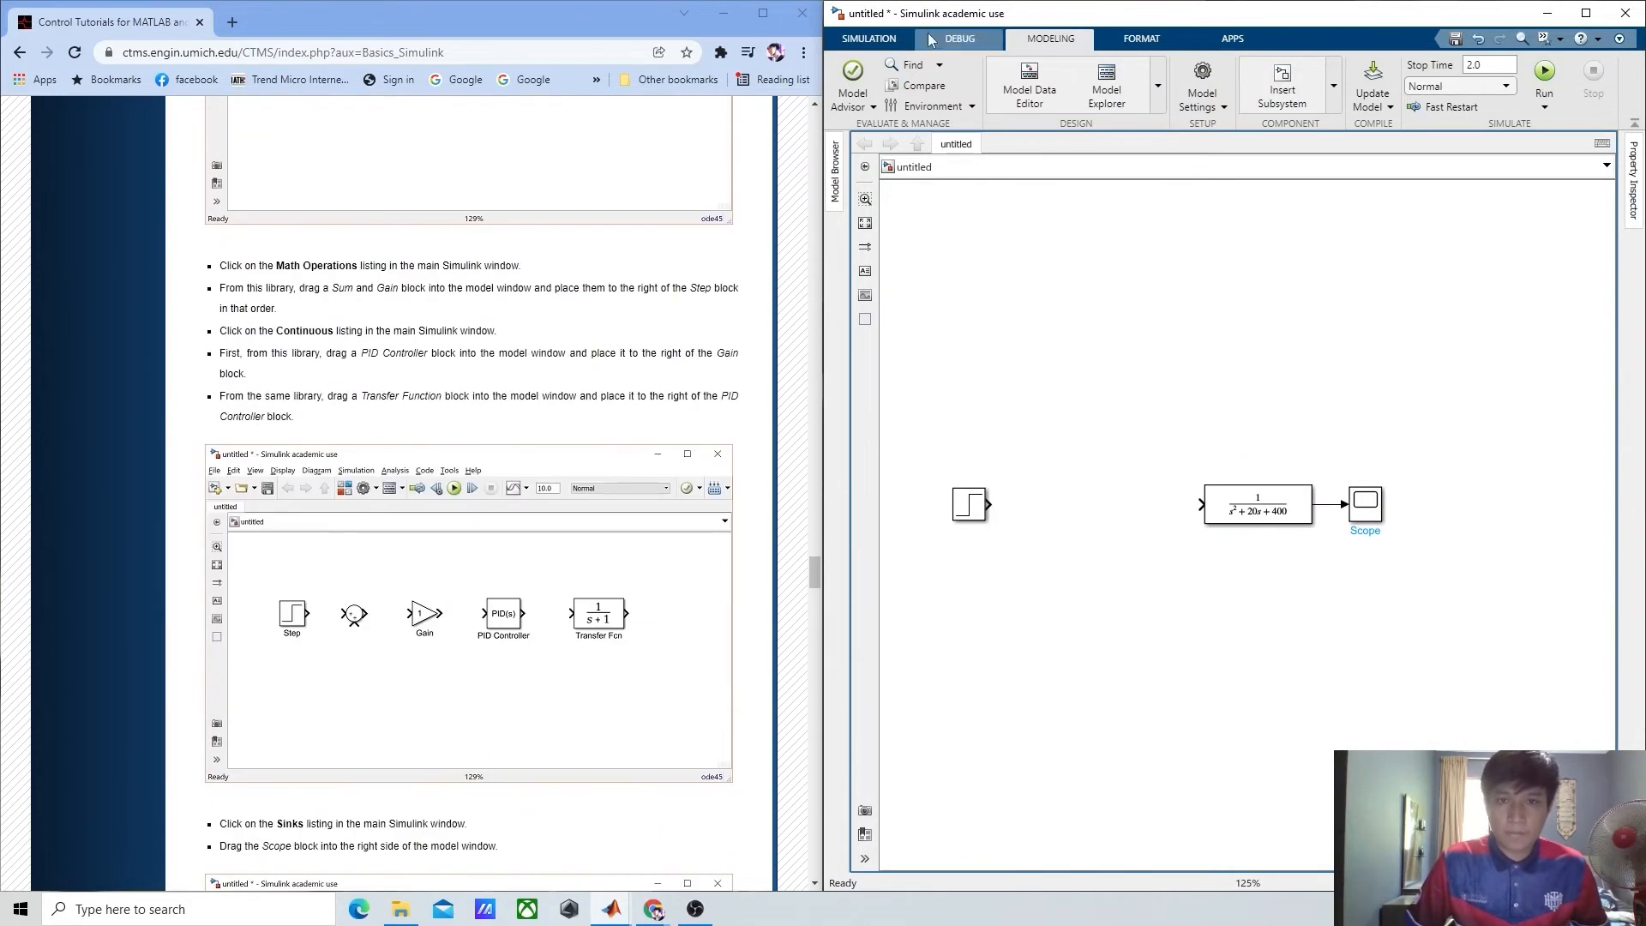
# - Search the Simulink library for "sum" and place a Sum block directly after the Step block
pyautogui.click(869, 39)
pyautogui.click(969, 90)
pyautogui.click(947, 257)
pyautogui.write('sum')
pyautogui.press('Return')
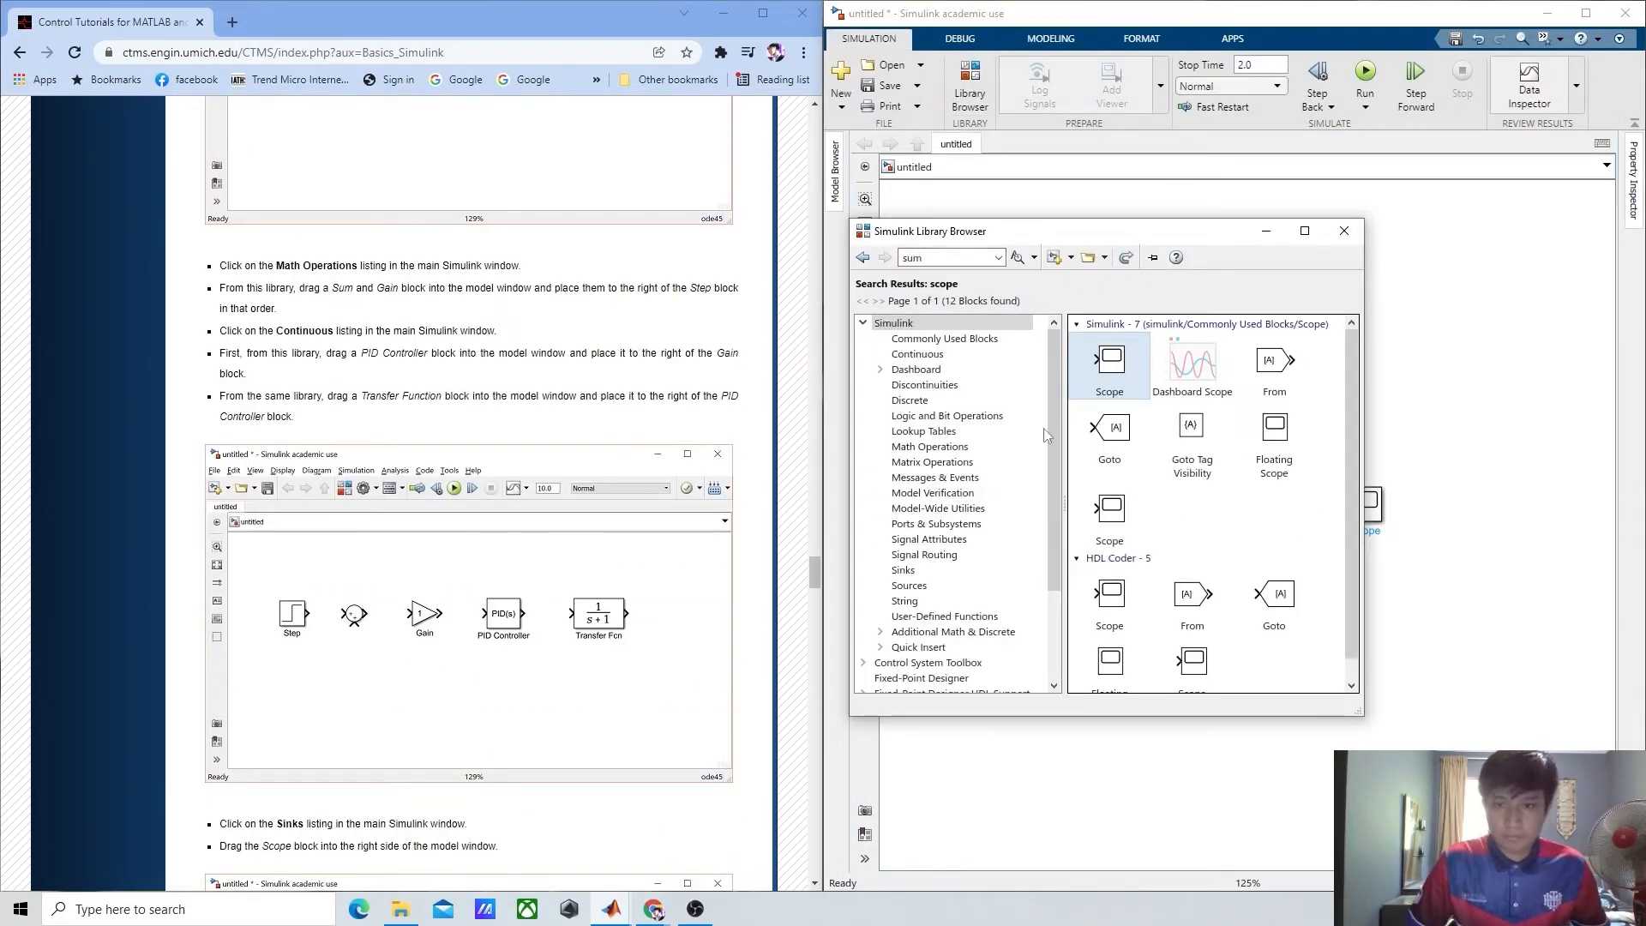
pyautogui.doubleClick(1114, 357)
pyautogui.click(849, 636)
pyautogui.moveTo(1115, 357); pyautogui.dragTo(1040, 507)
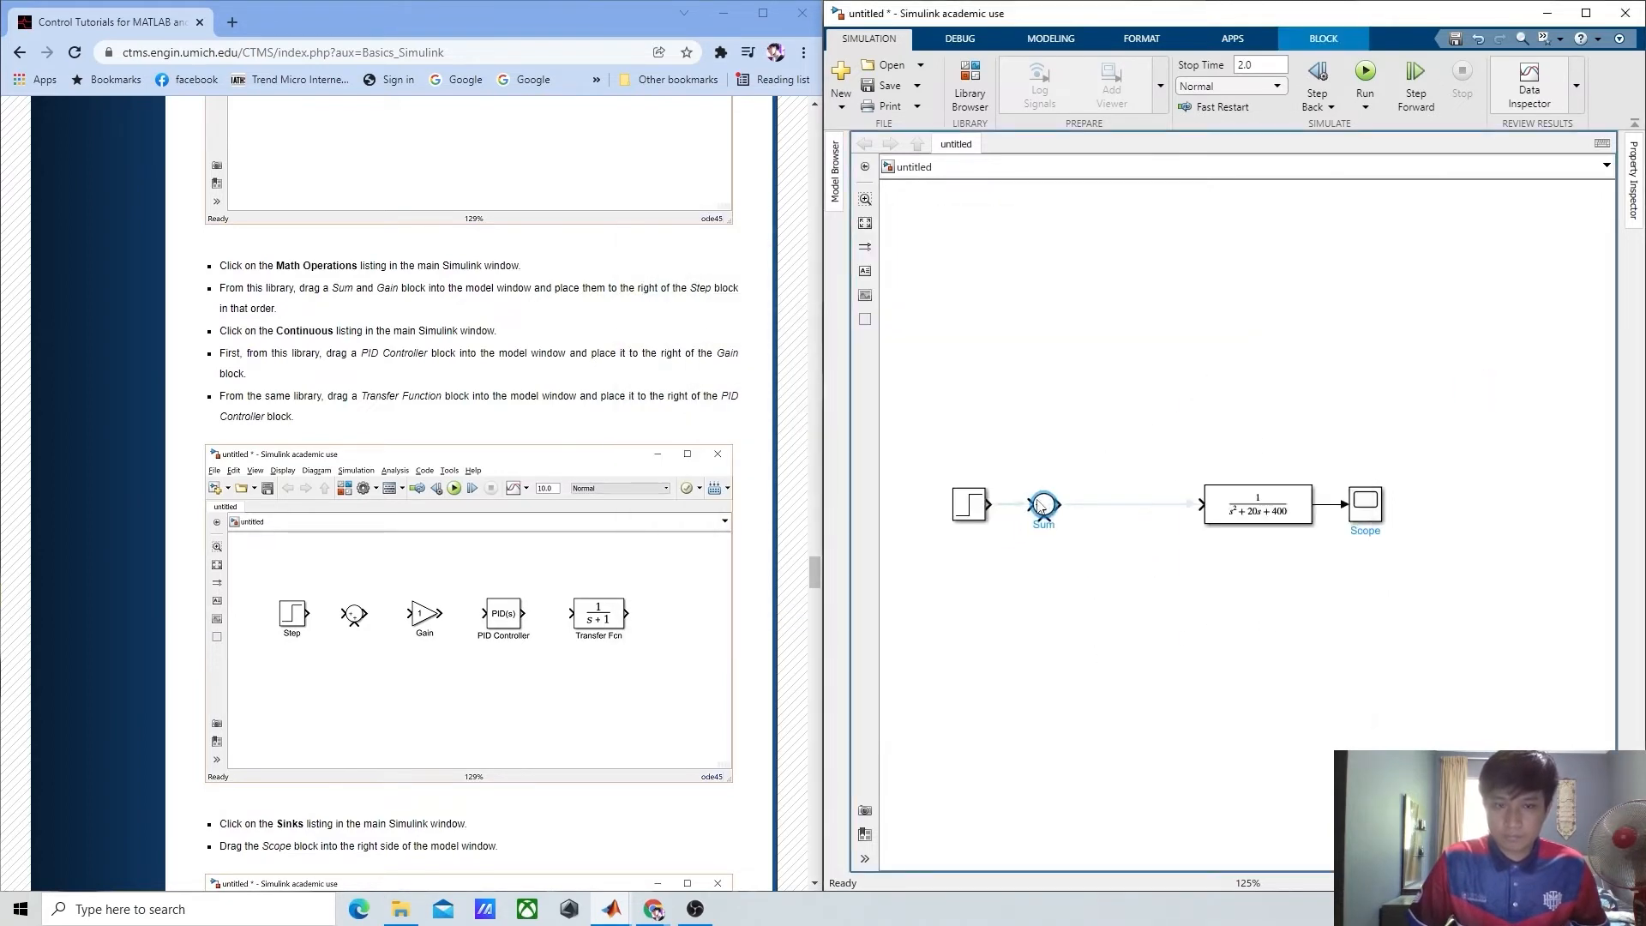
# - Search the Simulink library for "gain" and place a Gain block directly after the Sum block
pyautogui.click(970, 86)
pyautogui.write('gain')
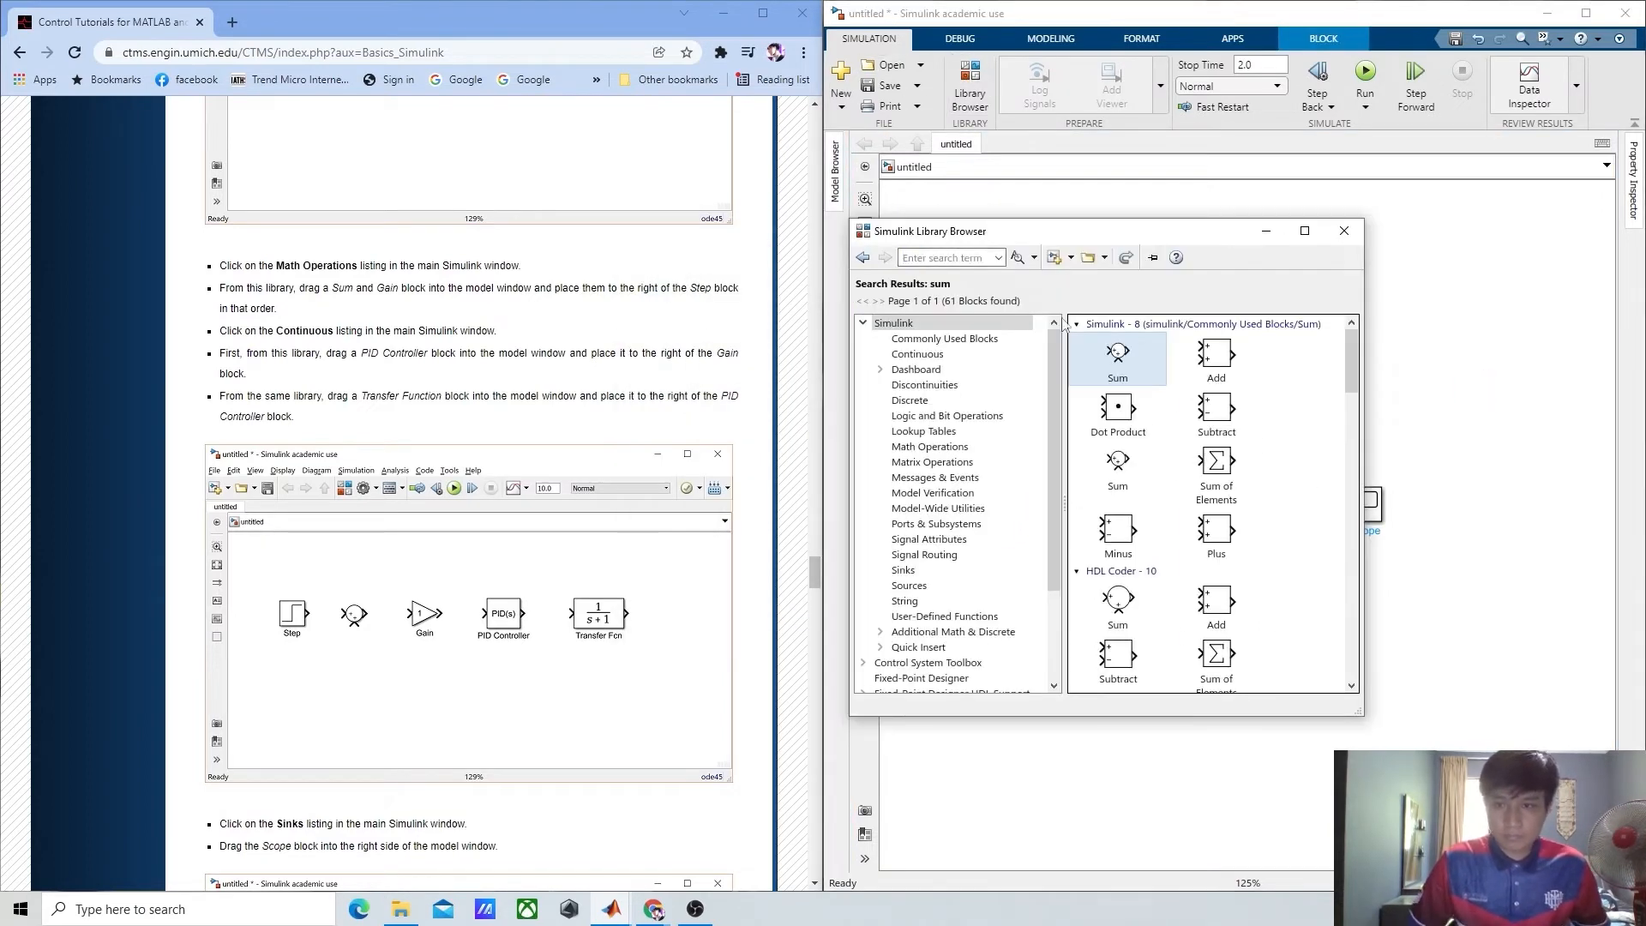
pyautogui.press('Return')
pyautogui.moveTo(1141, 360); pyautogui.dragTo(1133, 508)
# - Shift the Scope and Transfer Fcn blocks farther from the Gain block to widen the gap
pyautogui.moveTo(1365, 512); pyautogui.dragTo(1469, 513)
pyautogui.moveTo(1258, 511); pyautogui.dragTo(1349, 511)
pyautogui.click(1198, 404)
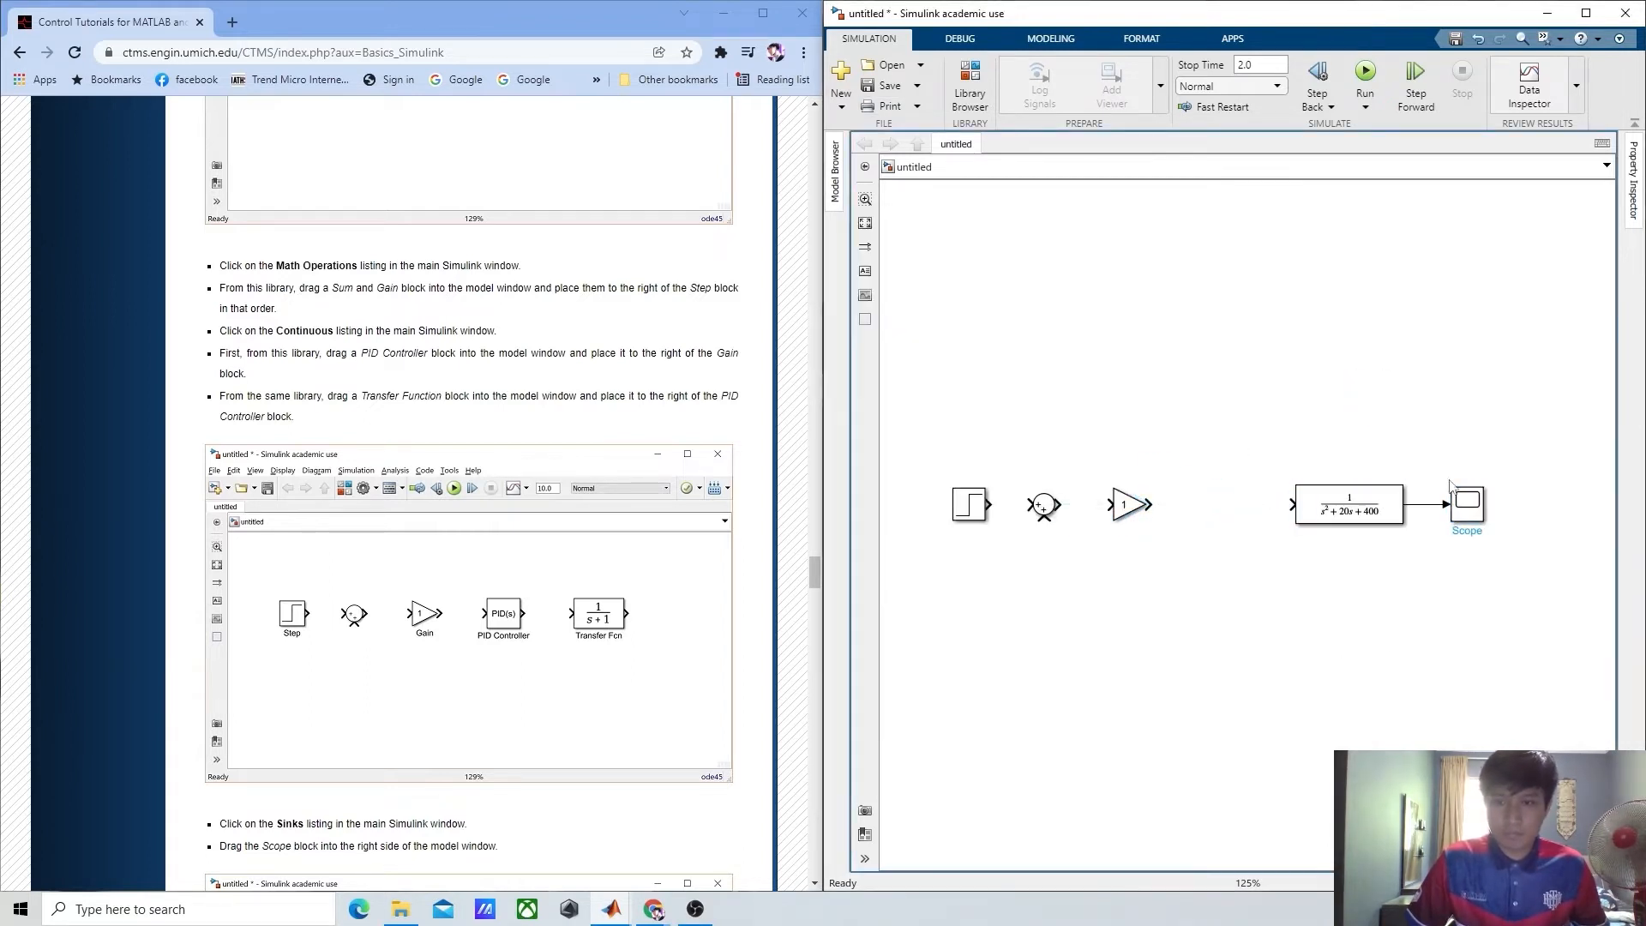
# - Shift the Scope slightly away from Transfer Fcn and place a library PID Controller block between the Gain and Transfer Fcn blocks
pyautogui.moveTo(1469, 510); pyautogui.dragTo(1499, 509)
pyautogui.click(970, 86)
pyautogui.doubleClick(958, 258)
pyautogui.moveTo(1141, 423); pyautogui.dragTo(1224, 513)
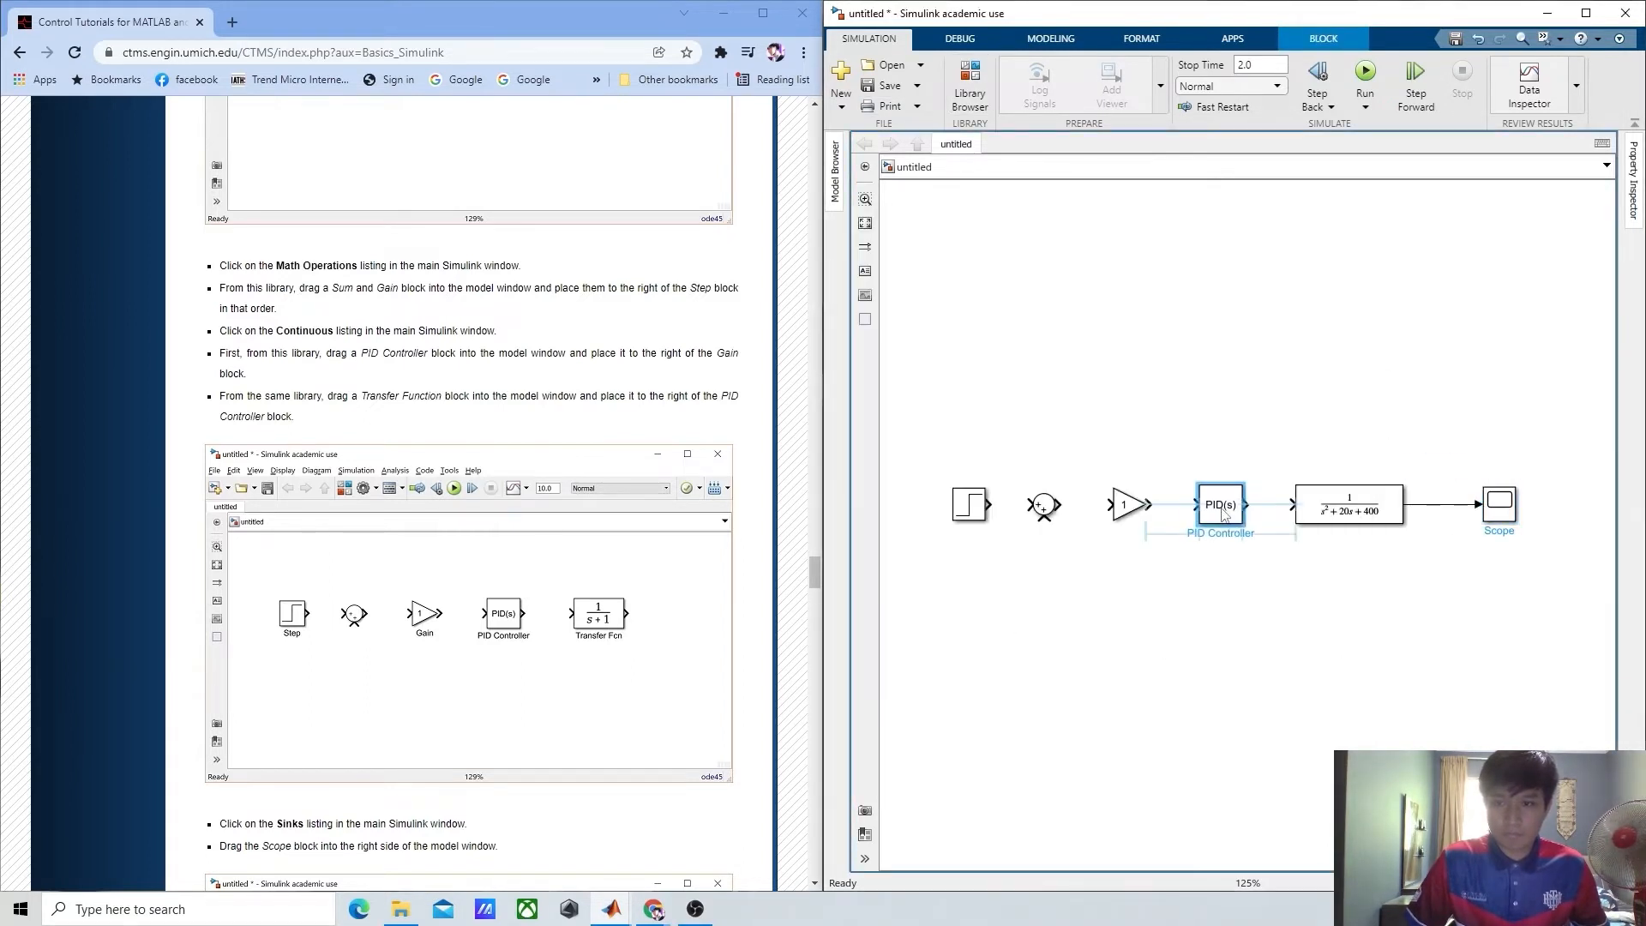
pyautogui.click(1244, 383)
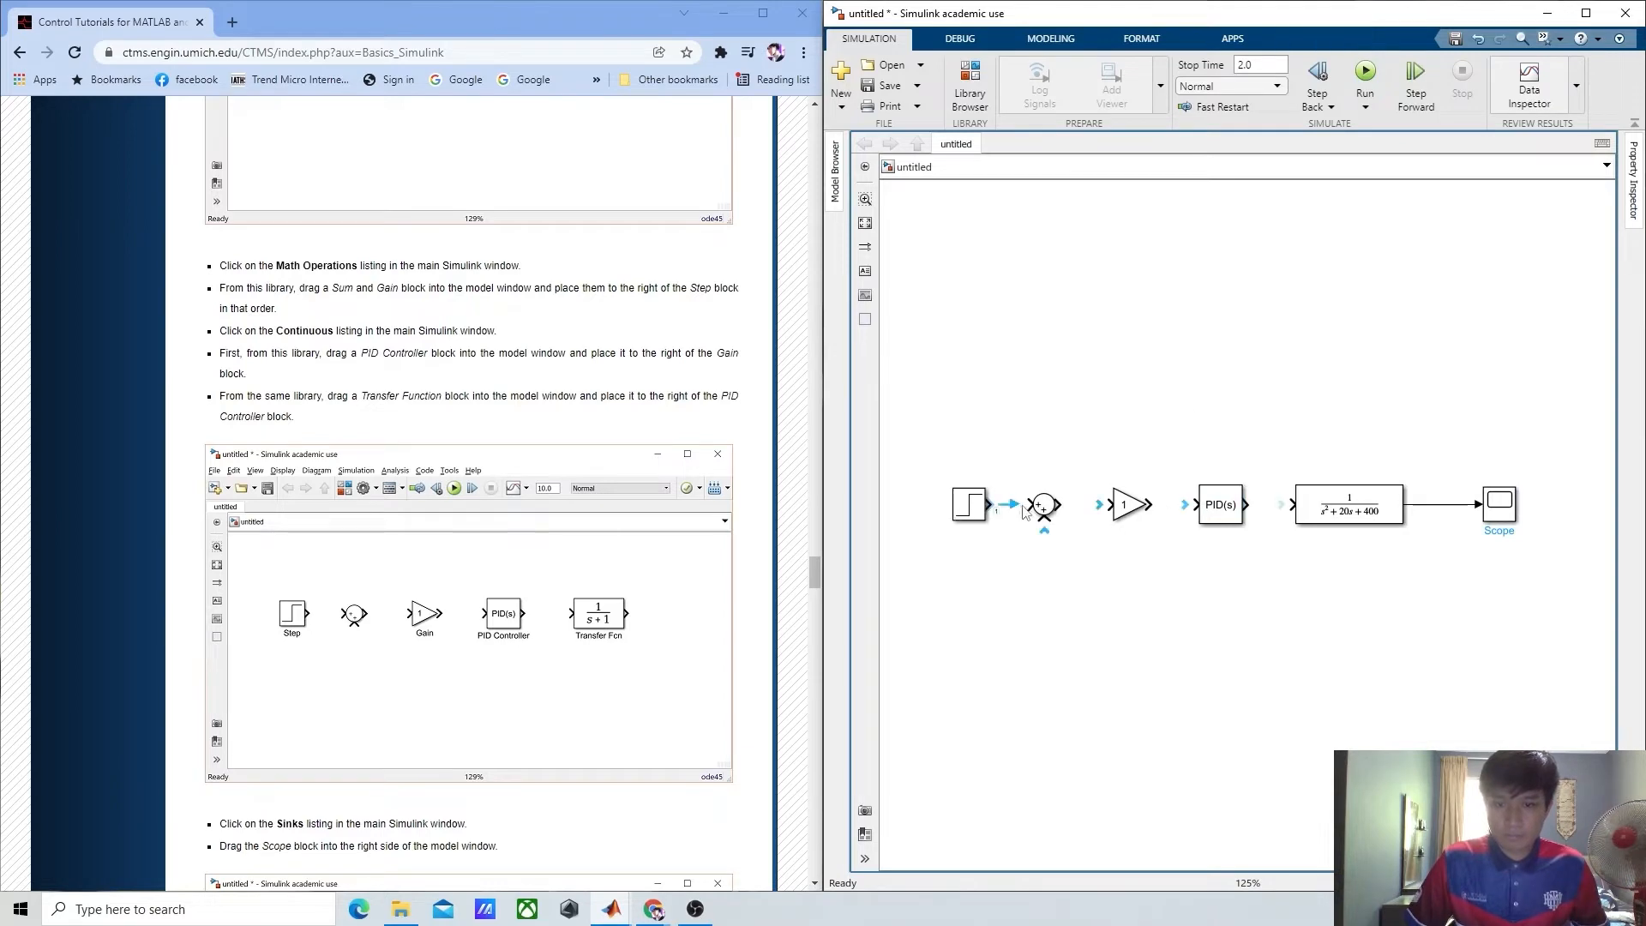
# - Find the tutorial's Modify Blocks instructions and set the Sum block's list of signs to |+-
pyautogui.scroll(-12, 514, 429)
pyautogui.moveTo(199, 252); pyautogui.dragTo(635, 424)
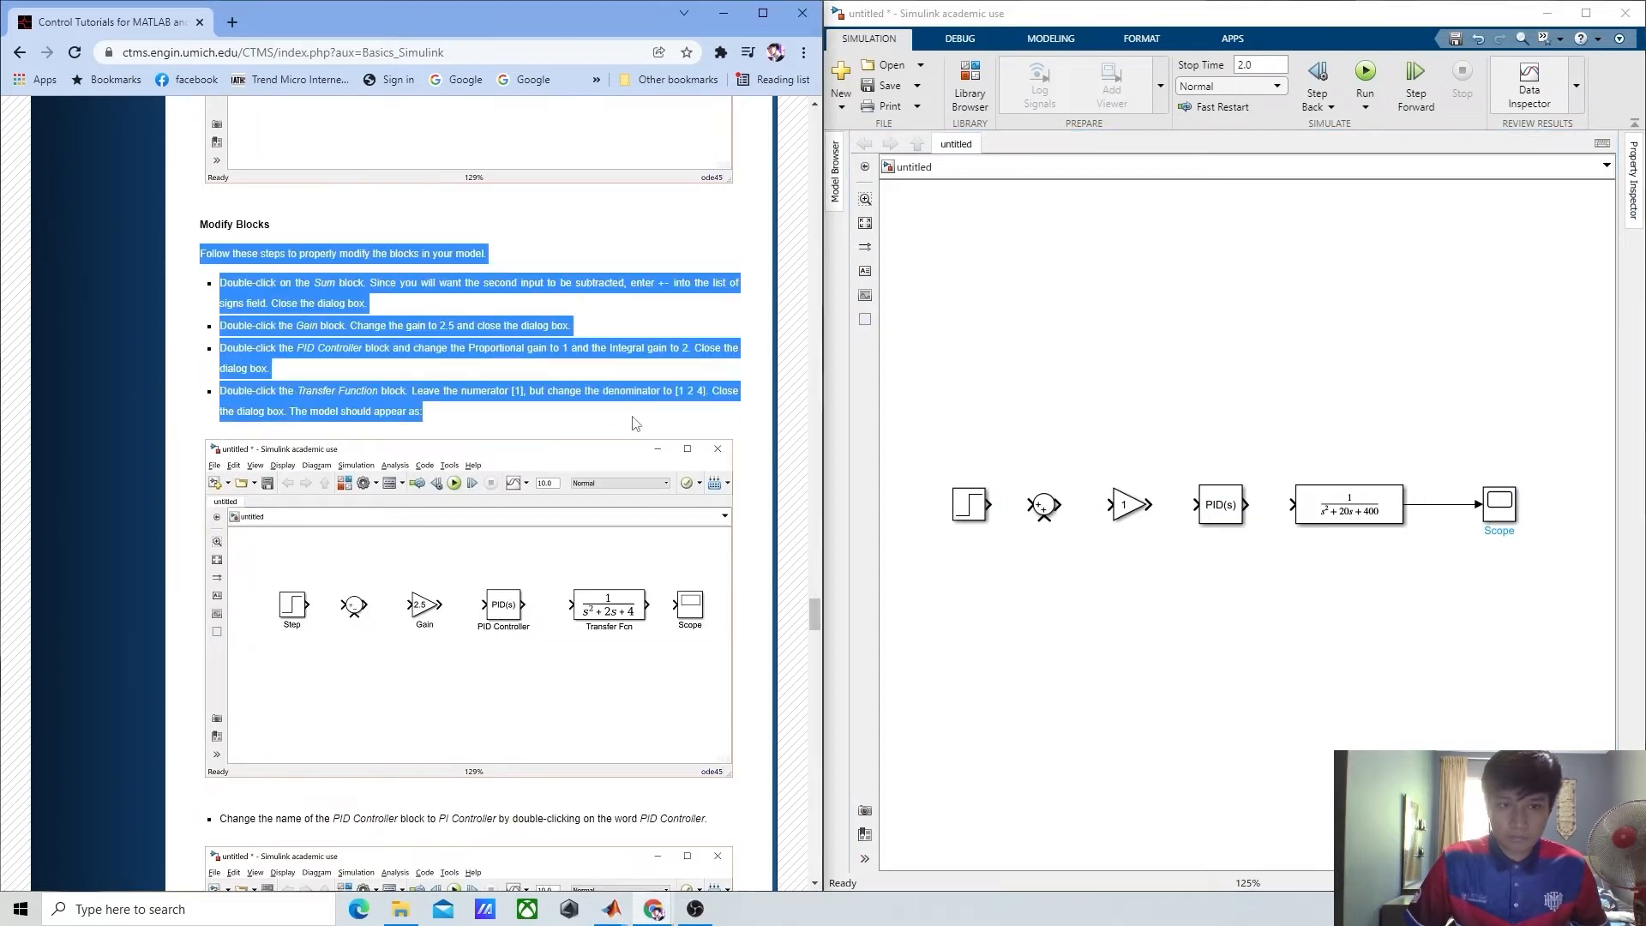
pyautogui.click(1035, 521)
pyautogui.doubleClick(1042, 511)
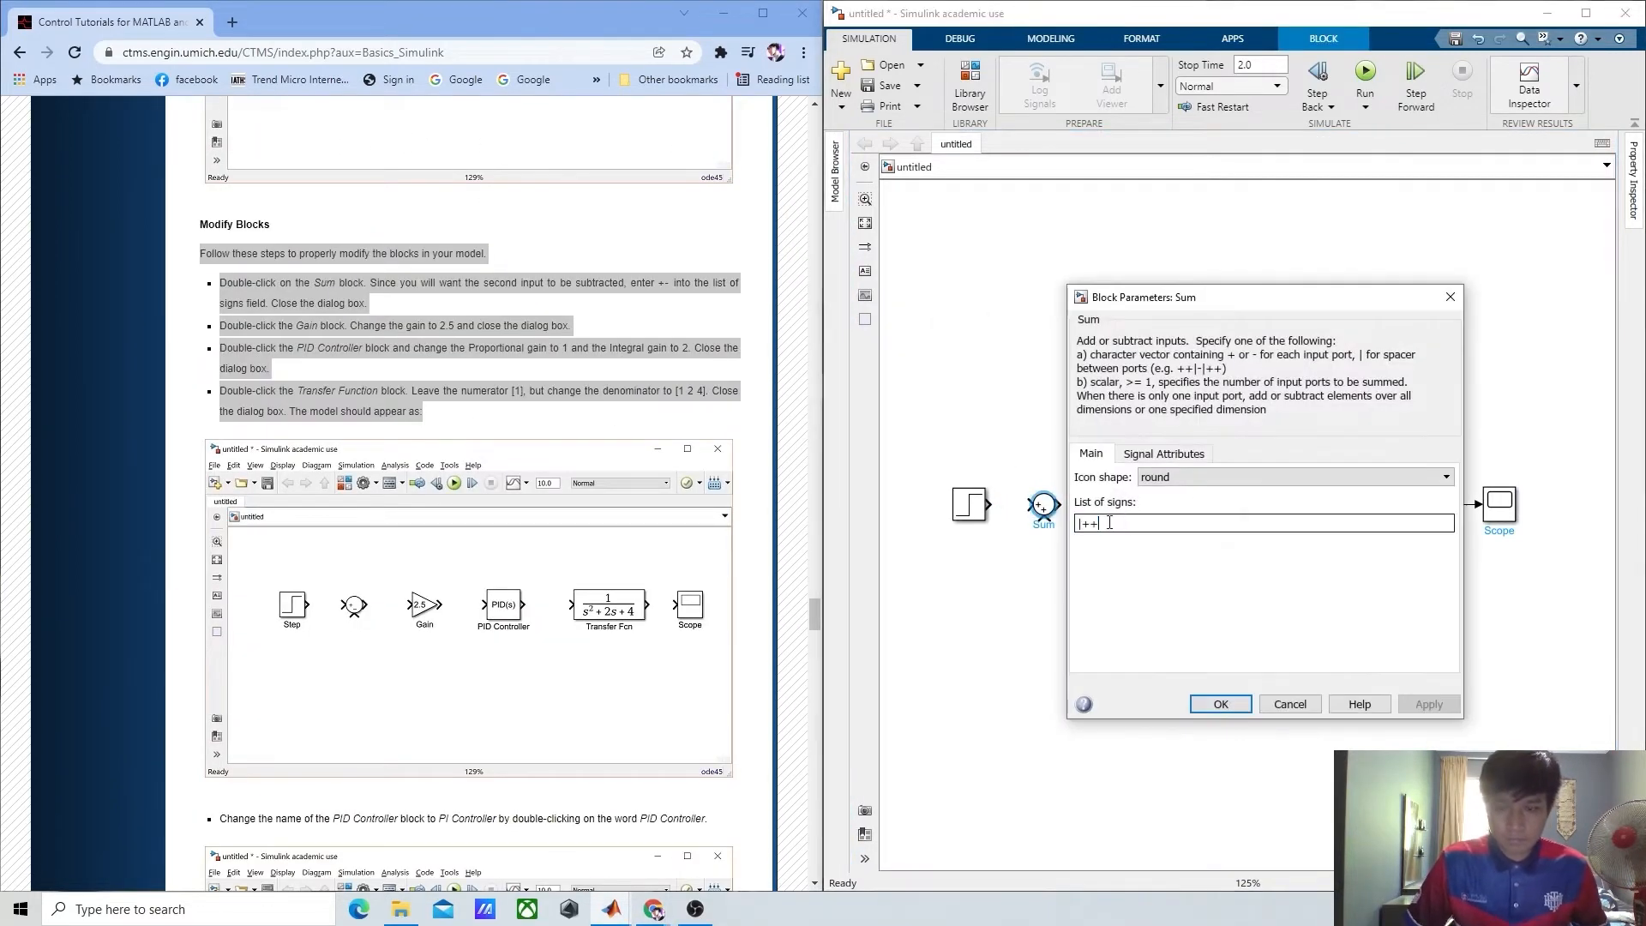
pyautogui.press('BackSpace')
pyautogui.write('-')
pyautogui.click(1221, 703)
# - Set the Gain block's gain to 2.5 and check the entered value
pyautogui.scroll(3, 1067, 566)
pyautogui.scroll(-3, 1166, 557)
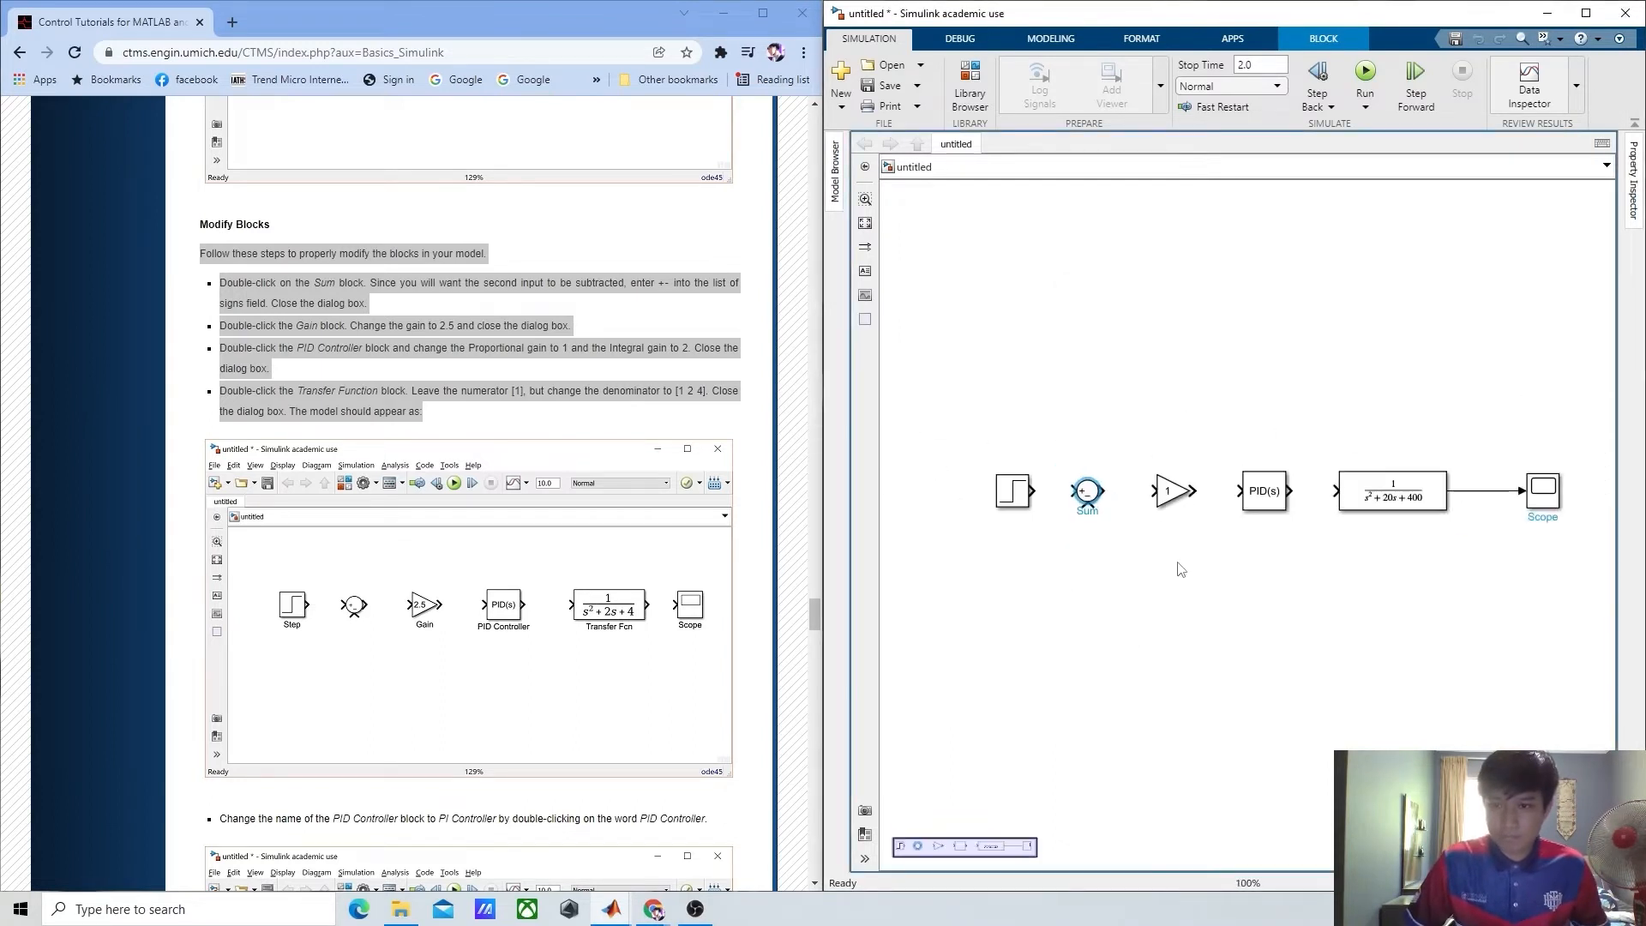
pyautogui.doubleClick(1115, 500)
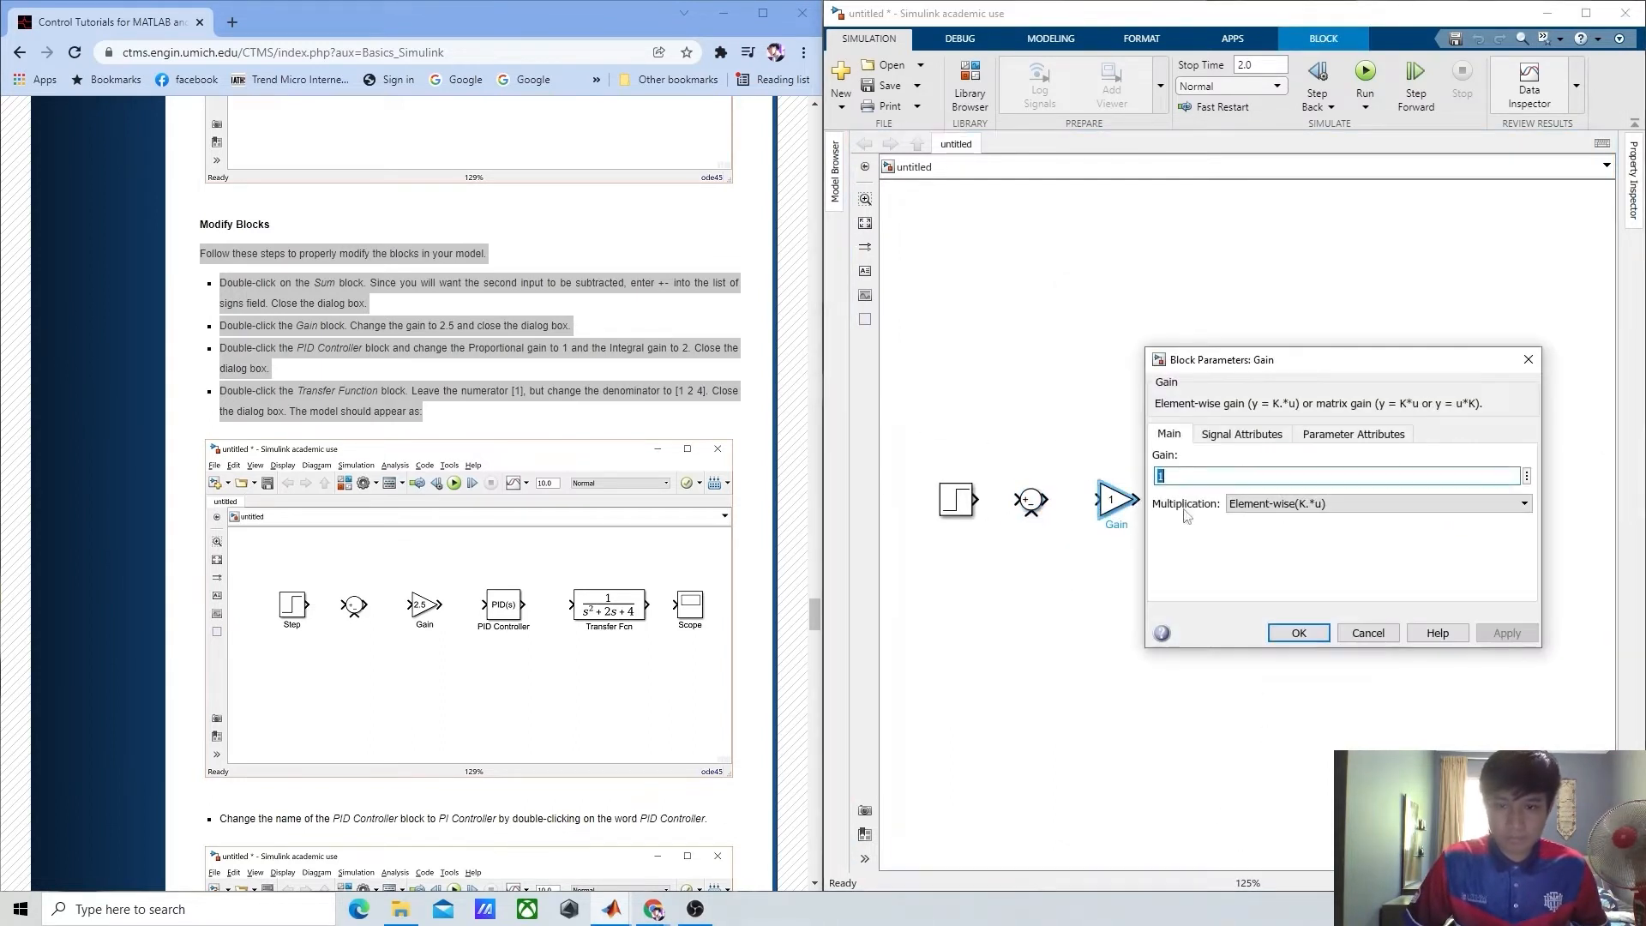
pyautogui.write('2.5')
pyautogui.click(1326, 627)
pyautogui.doubleClick(1127, 510)
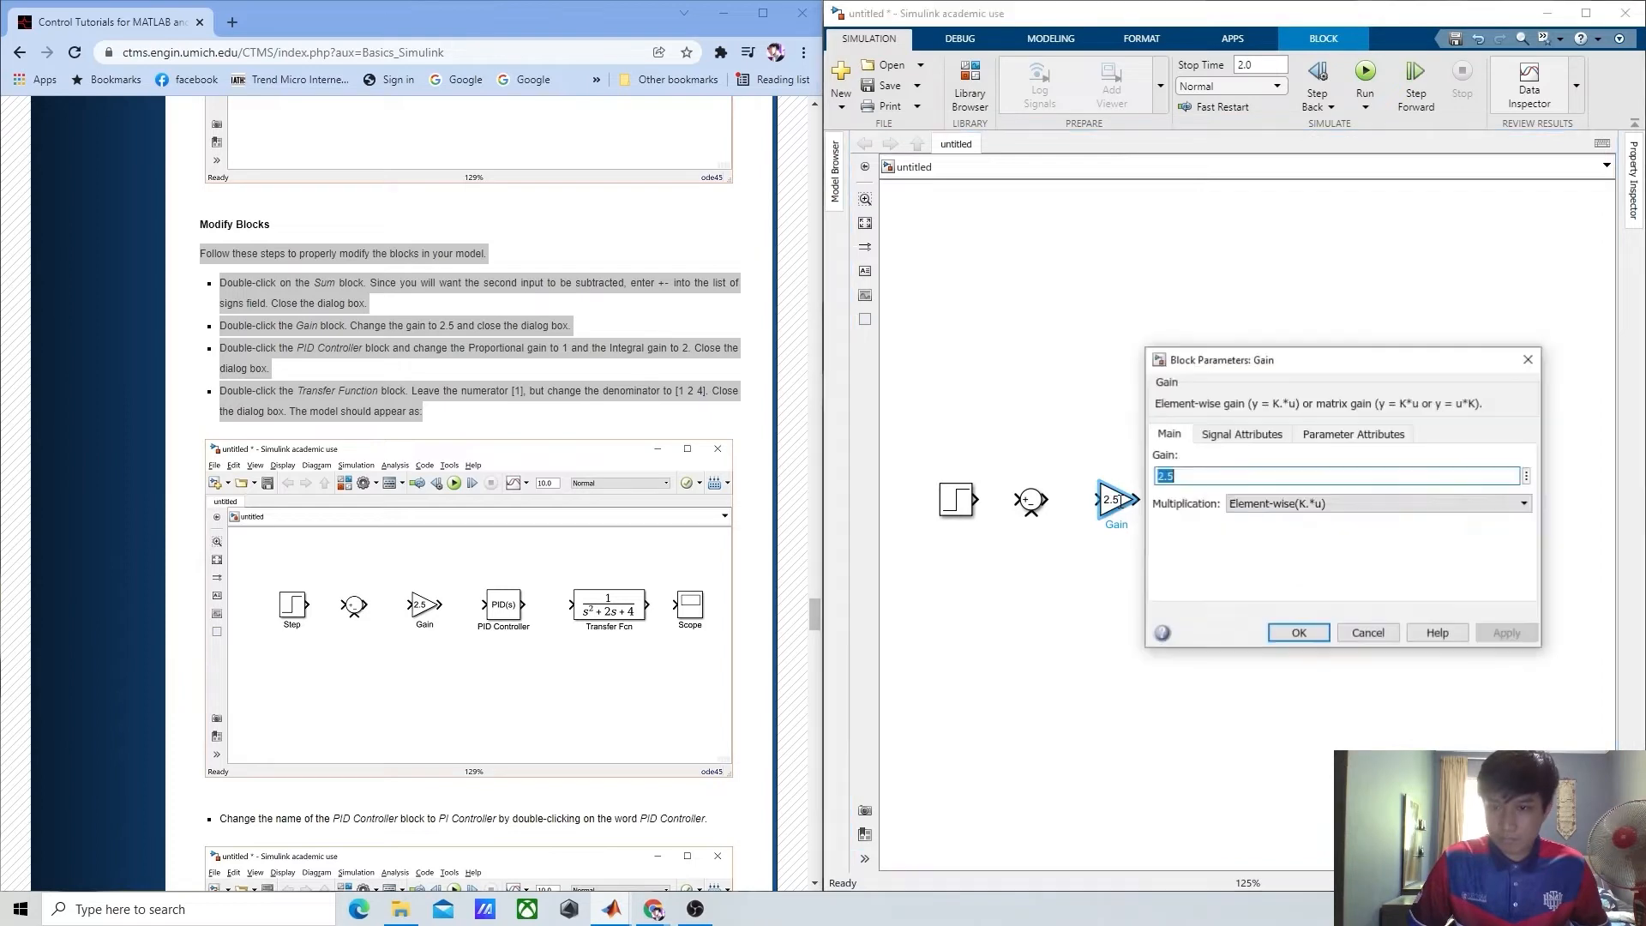
pyautogui.click(1321, 629)
# - Check the tutorial's PID values and set the PID Controller block's integral gain to 2
pyautogui.doubleClick(1207, 500)
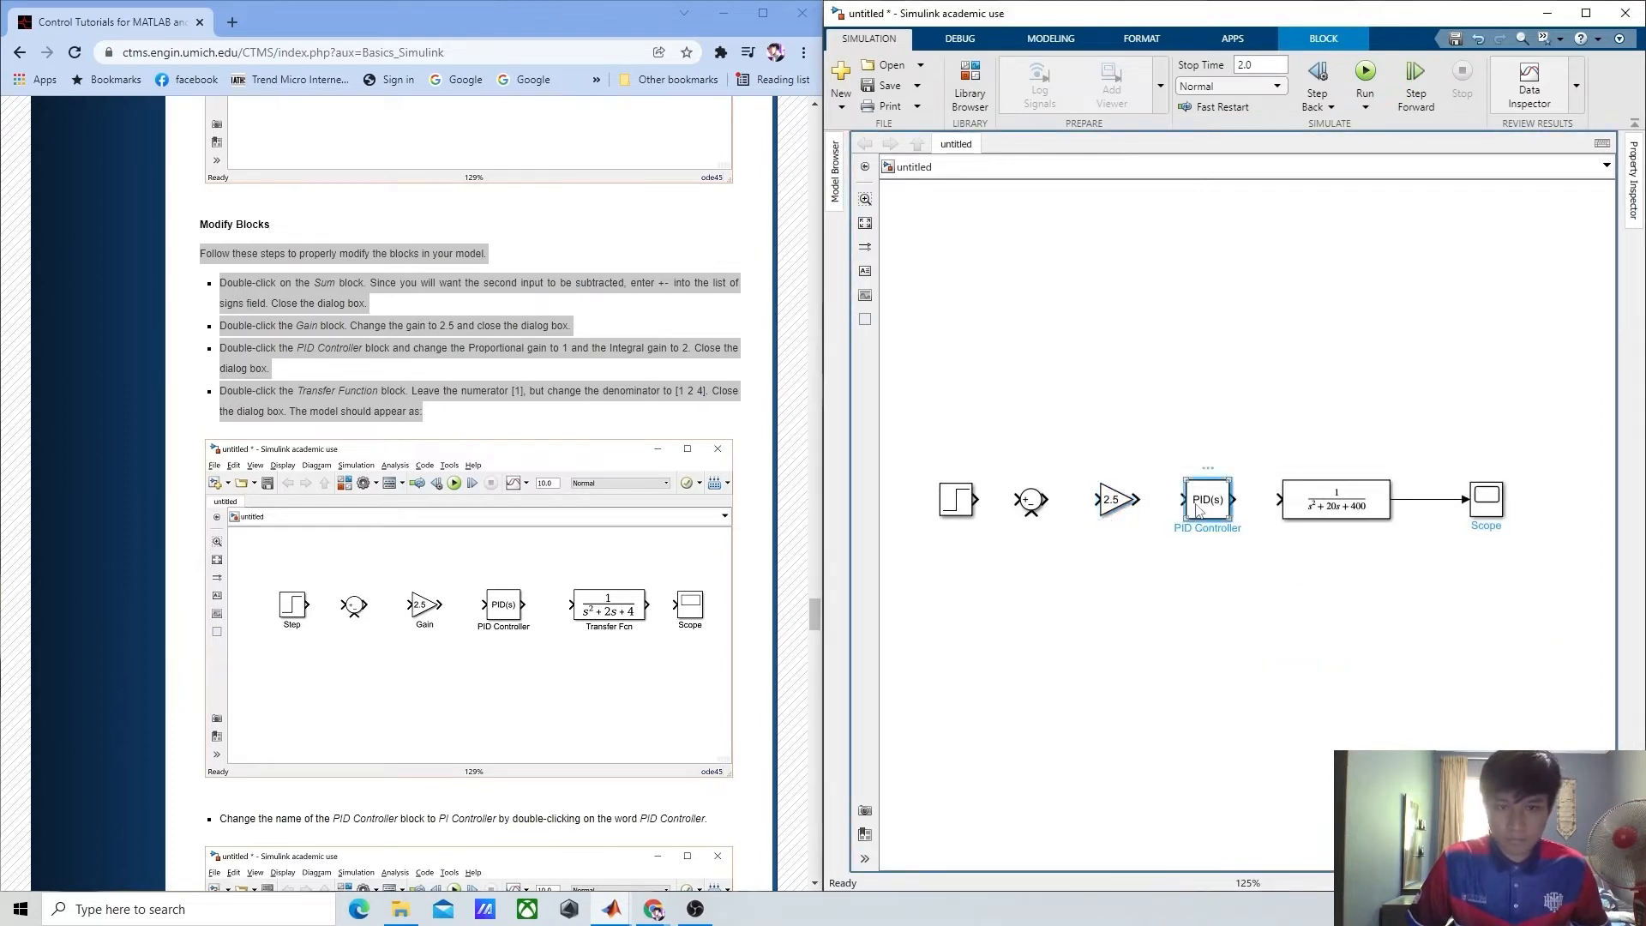
pyautogui.moveTo(549, 348); pyautogui.dragTo(271, 368)
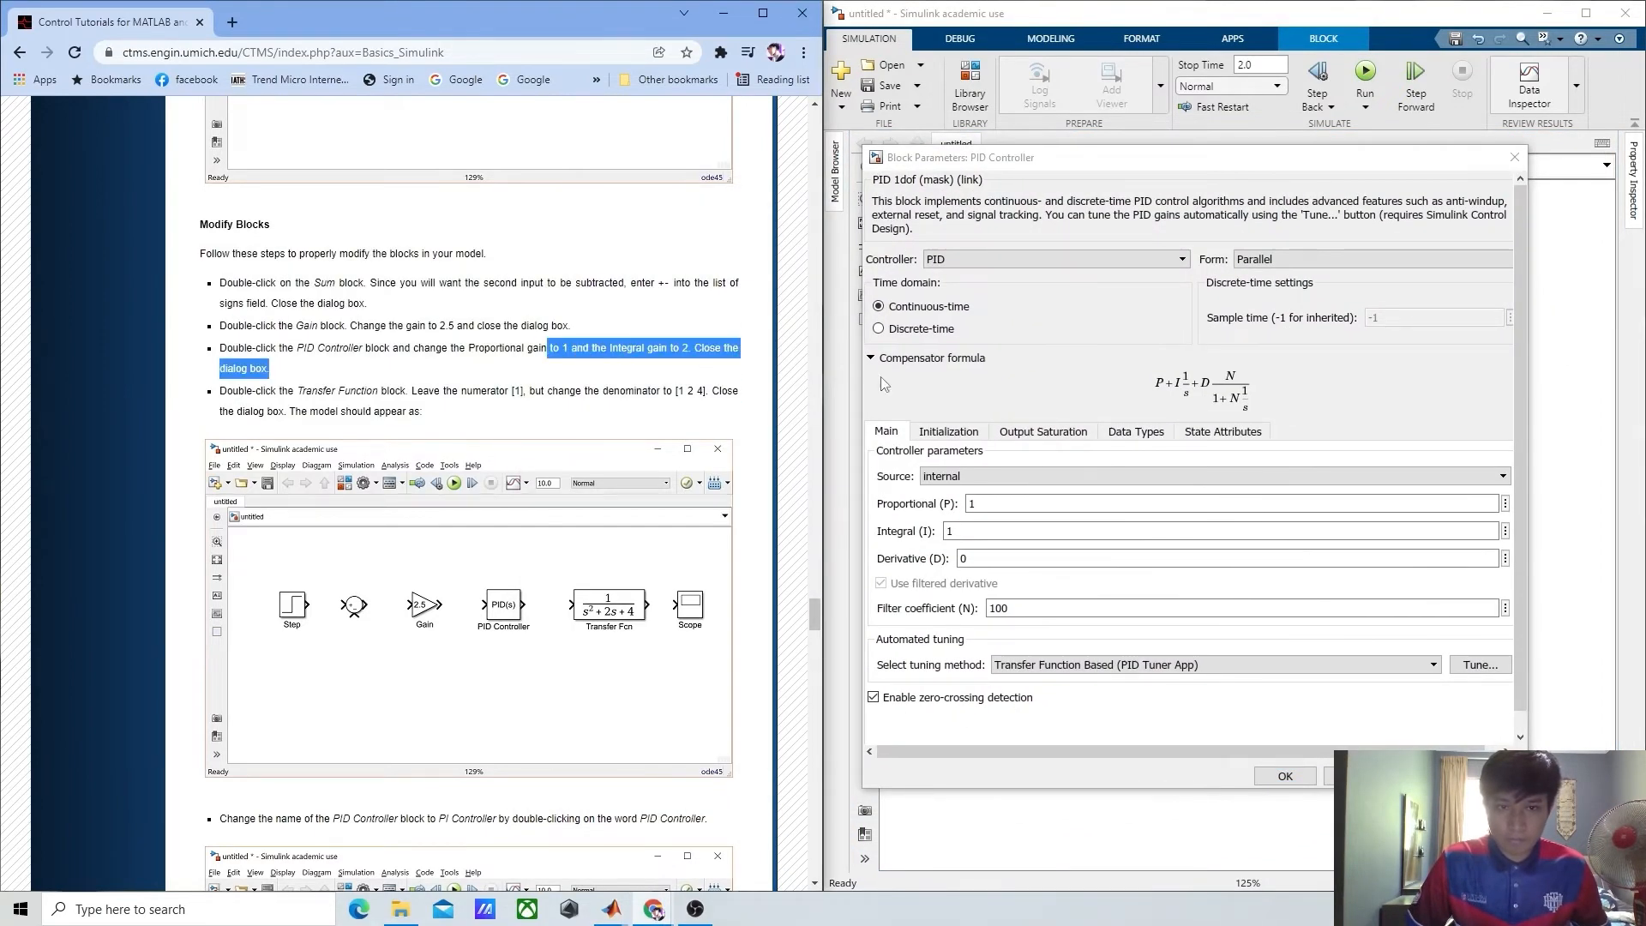
pyautogui.doubleClick(993, 530)
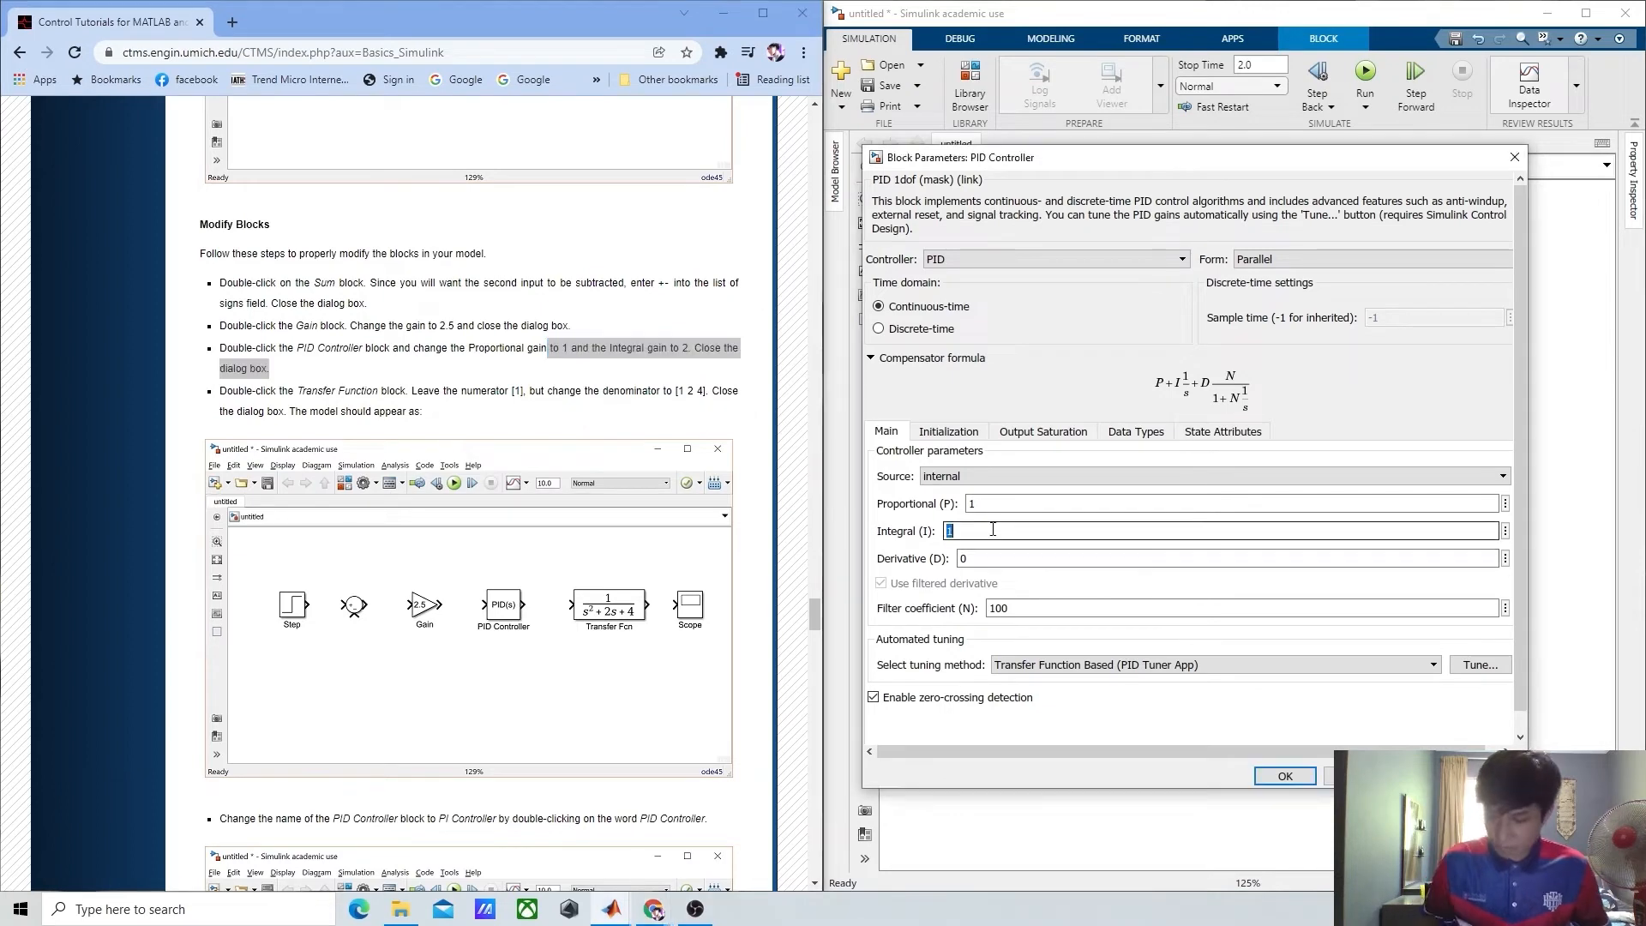
pyautogui.write('2')
pyautogui.press('Return')
# - Copy [1 2 4] from the tutorial and use it as the Transfer Fcn block's denominator coefficients
pyautogui.doubleClick(1336, 499)
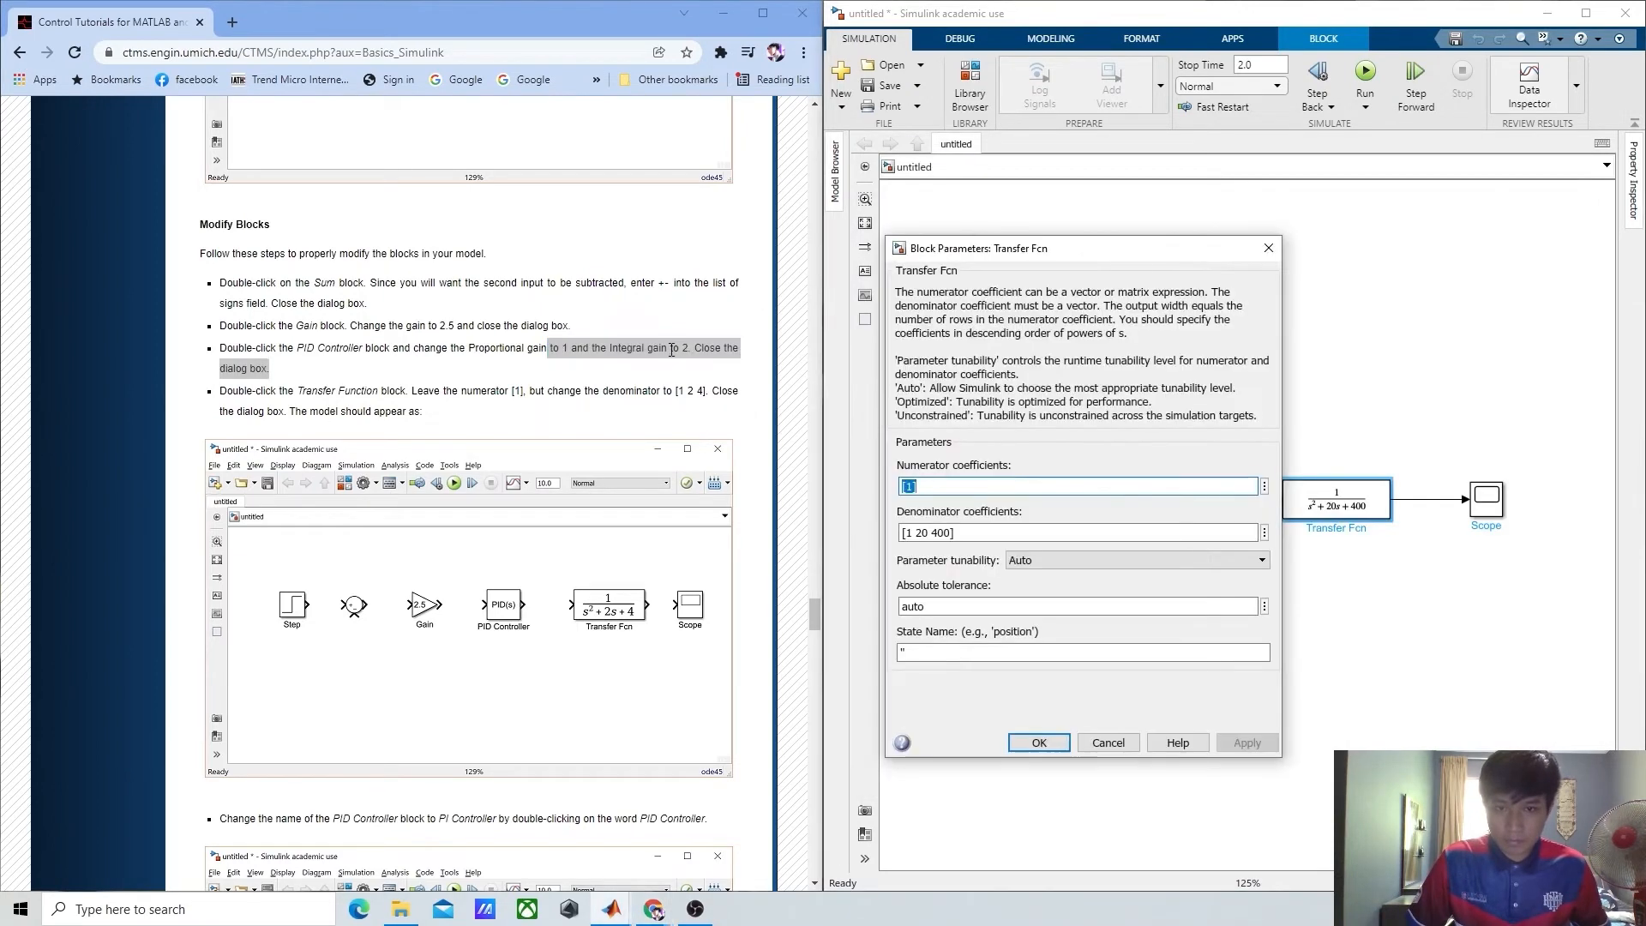
pyautogui.moveTo(676, 390); pyautogui.dragTo(704, 391)
pyautogui.rightClick(696, 390)
pyautogui.click(735, 408)
pyautogui.click(987, 533)
pyautogui.tripleClick(989, 534)
pyautogui.rightClick(990, 535)
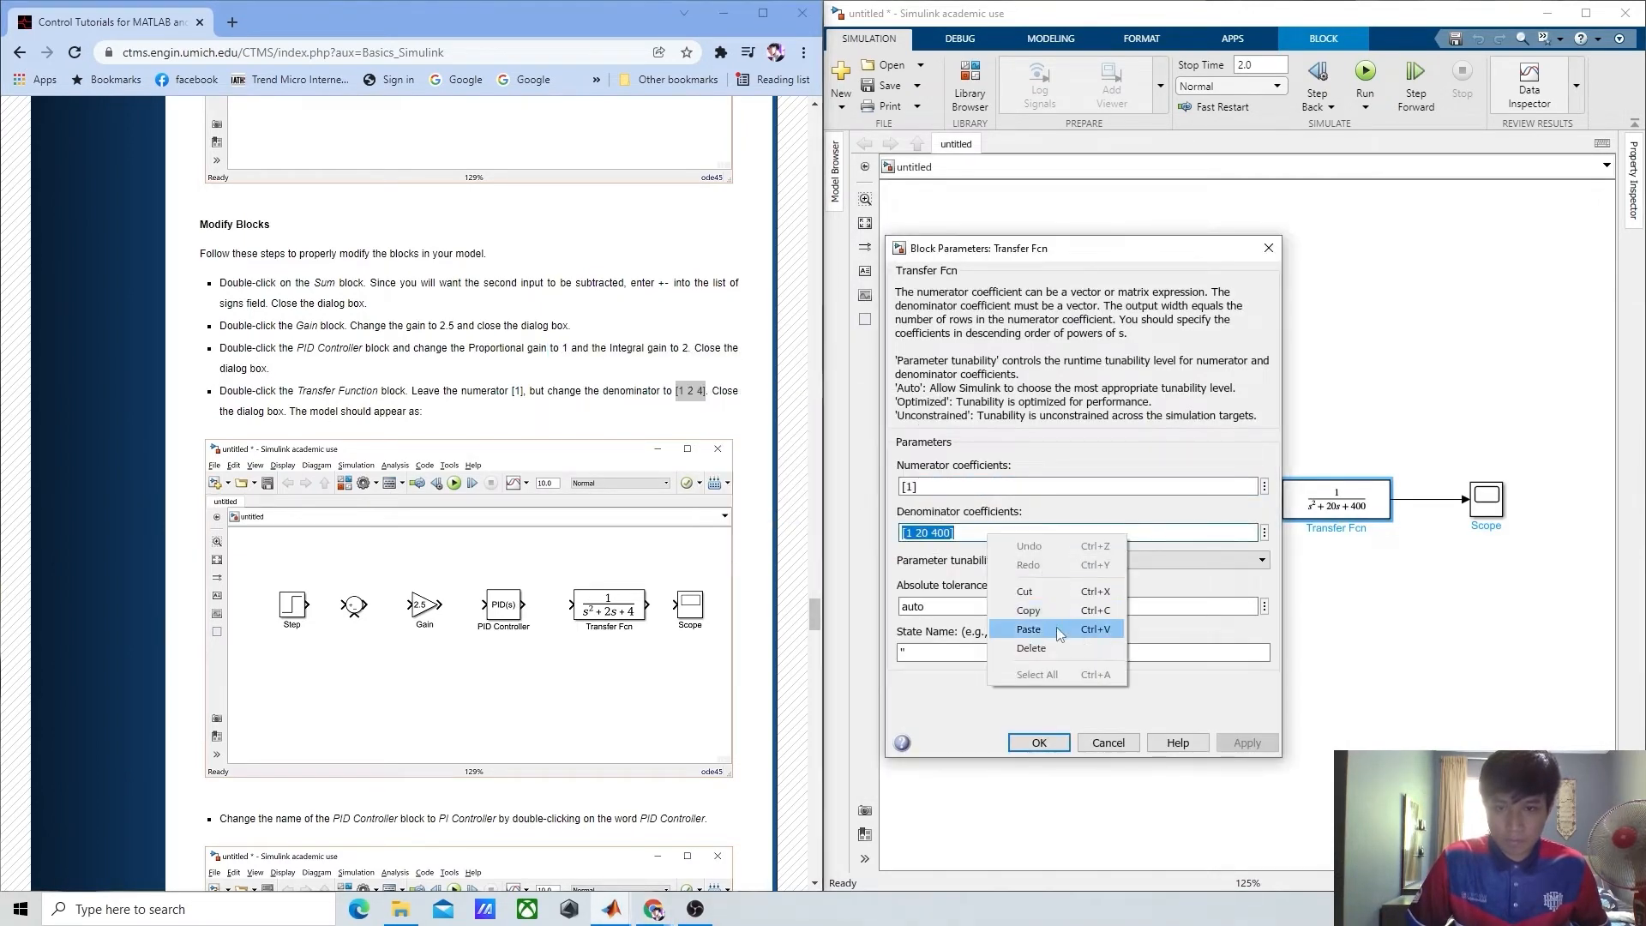
pyautogui.click(1059, 629)
pyautogui.click(1034, 738)
# - Go to the tutorial's renaming instructions and rename the PID Controller block to PI Controller
pyautogui.click(757, 641)
pyautogui.scroll(-2, 685, 469)
pyautogui.scroll(-4, 685, 469)
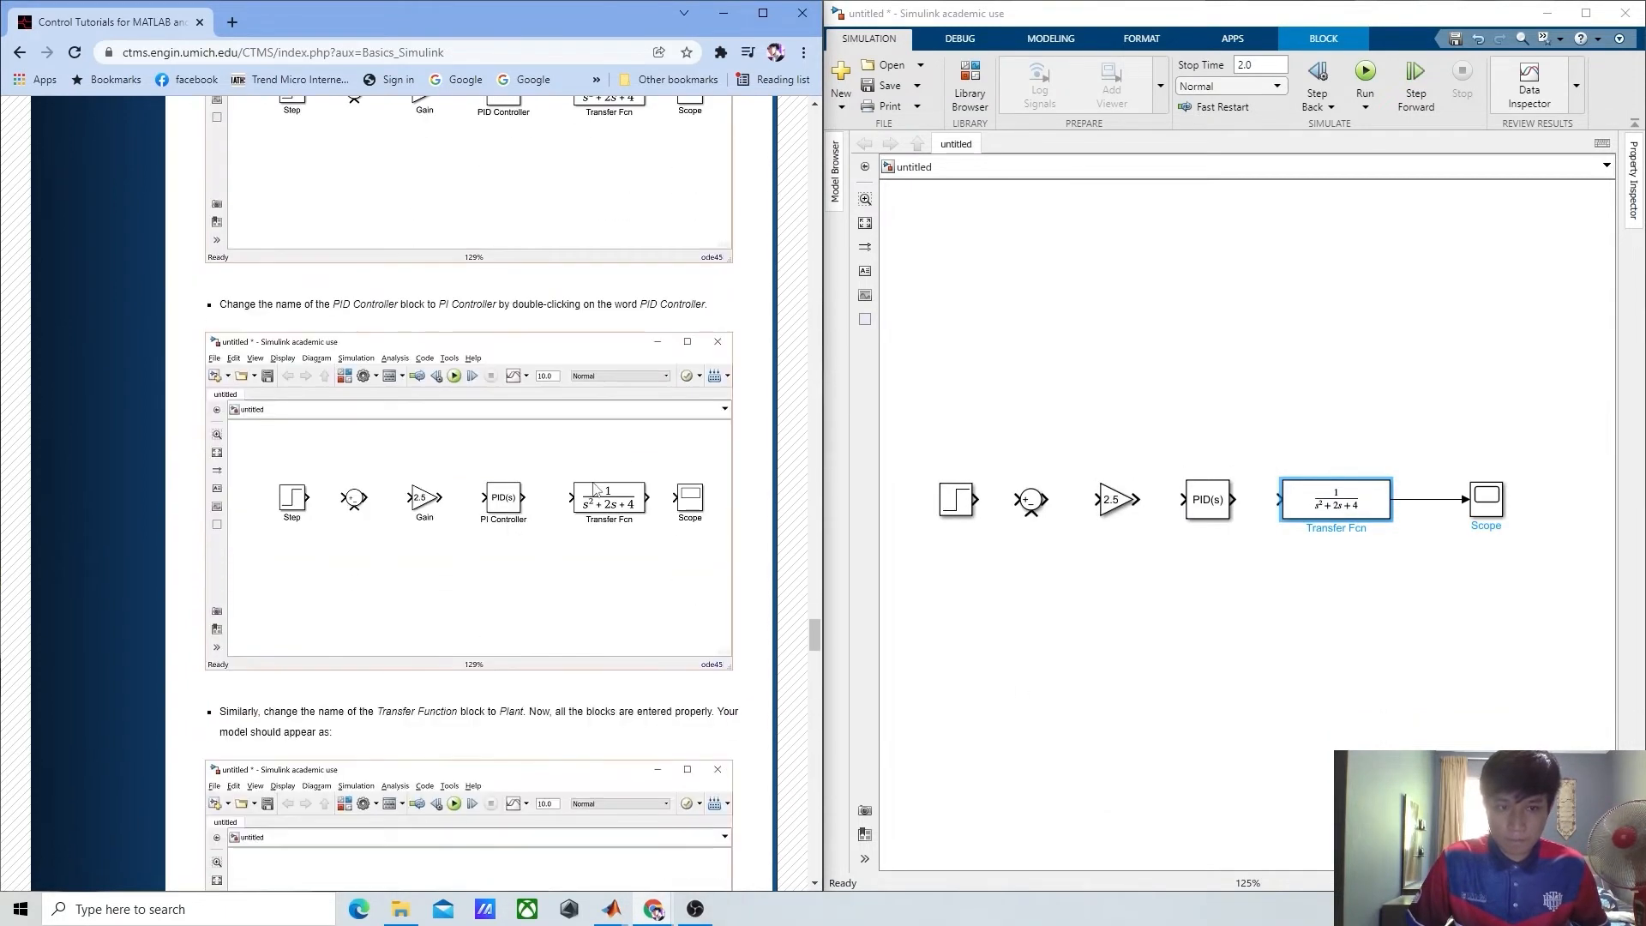
pyautogui.click(1210, 506)
pyautogui.click(1192, 529)
pyautogui.press('BackSpace')
pyautogui.click(1380, 586)
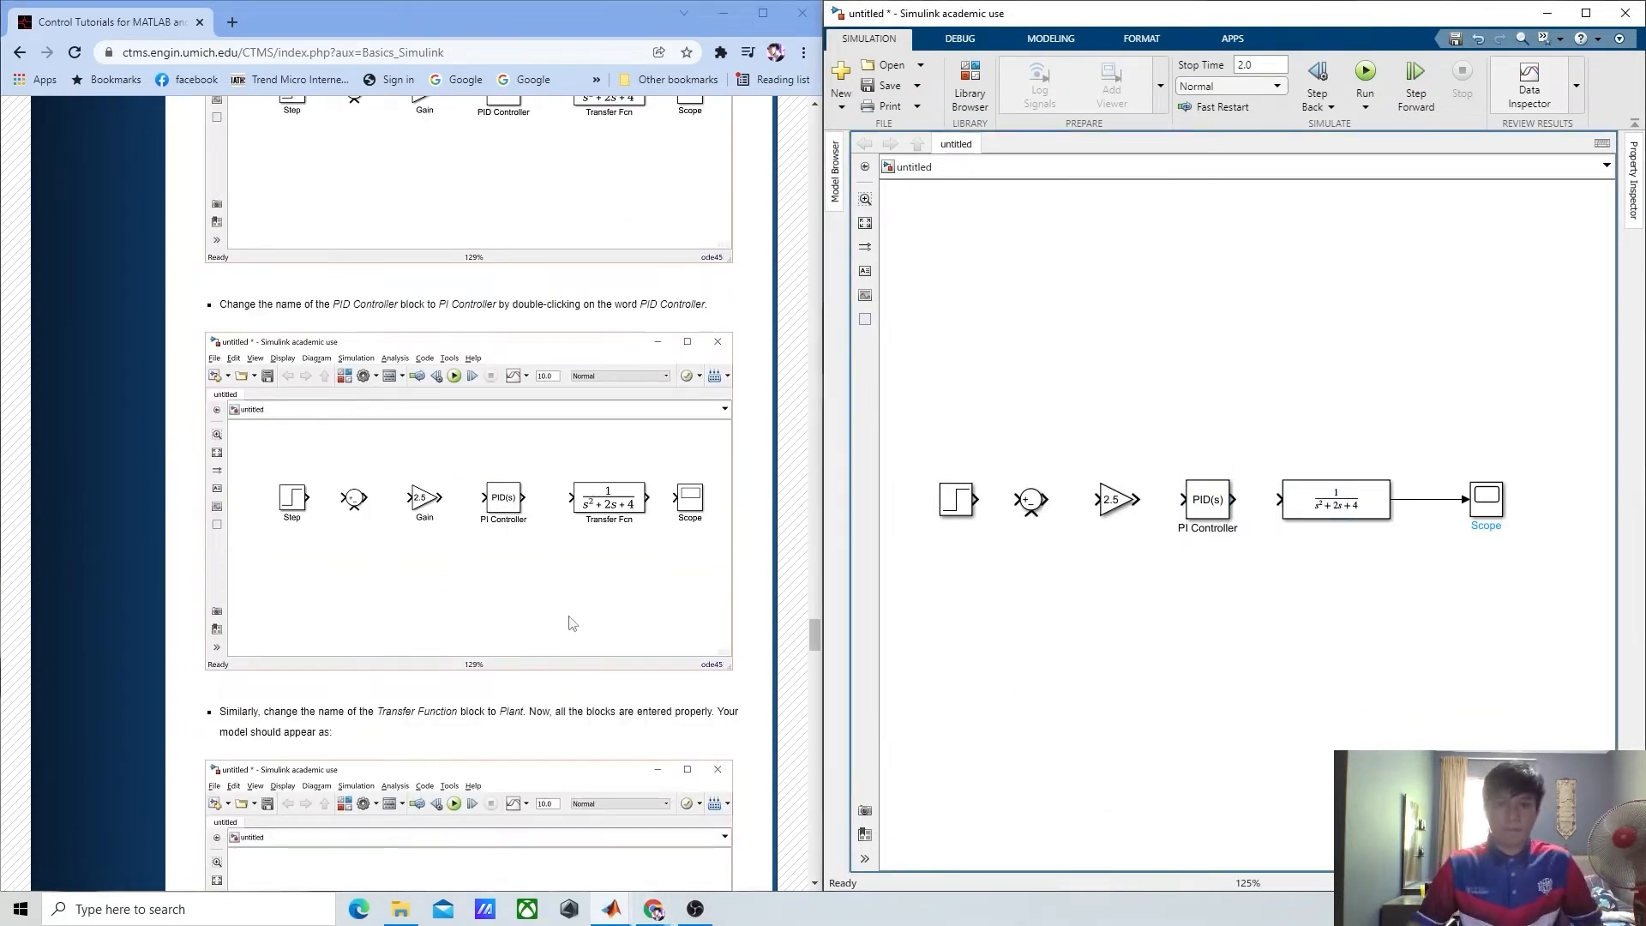
# - Follow the tutorial's line-drawing instructions to connect Step, Sum, Gain, PI Controller and Transfer Fcn in series
pyautogui.scroll(-3, 588, 658)
pyautogui.scroll(-13, 573, 621)
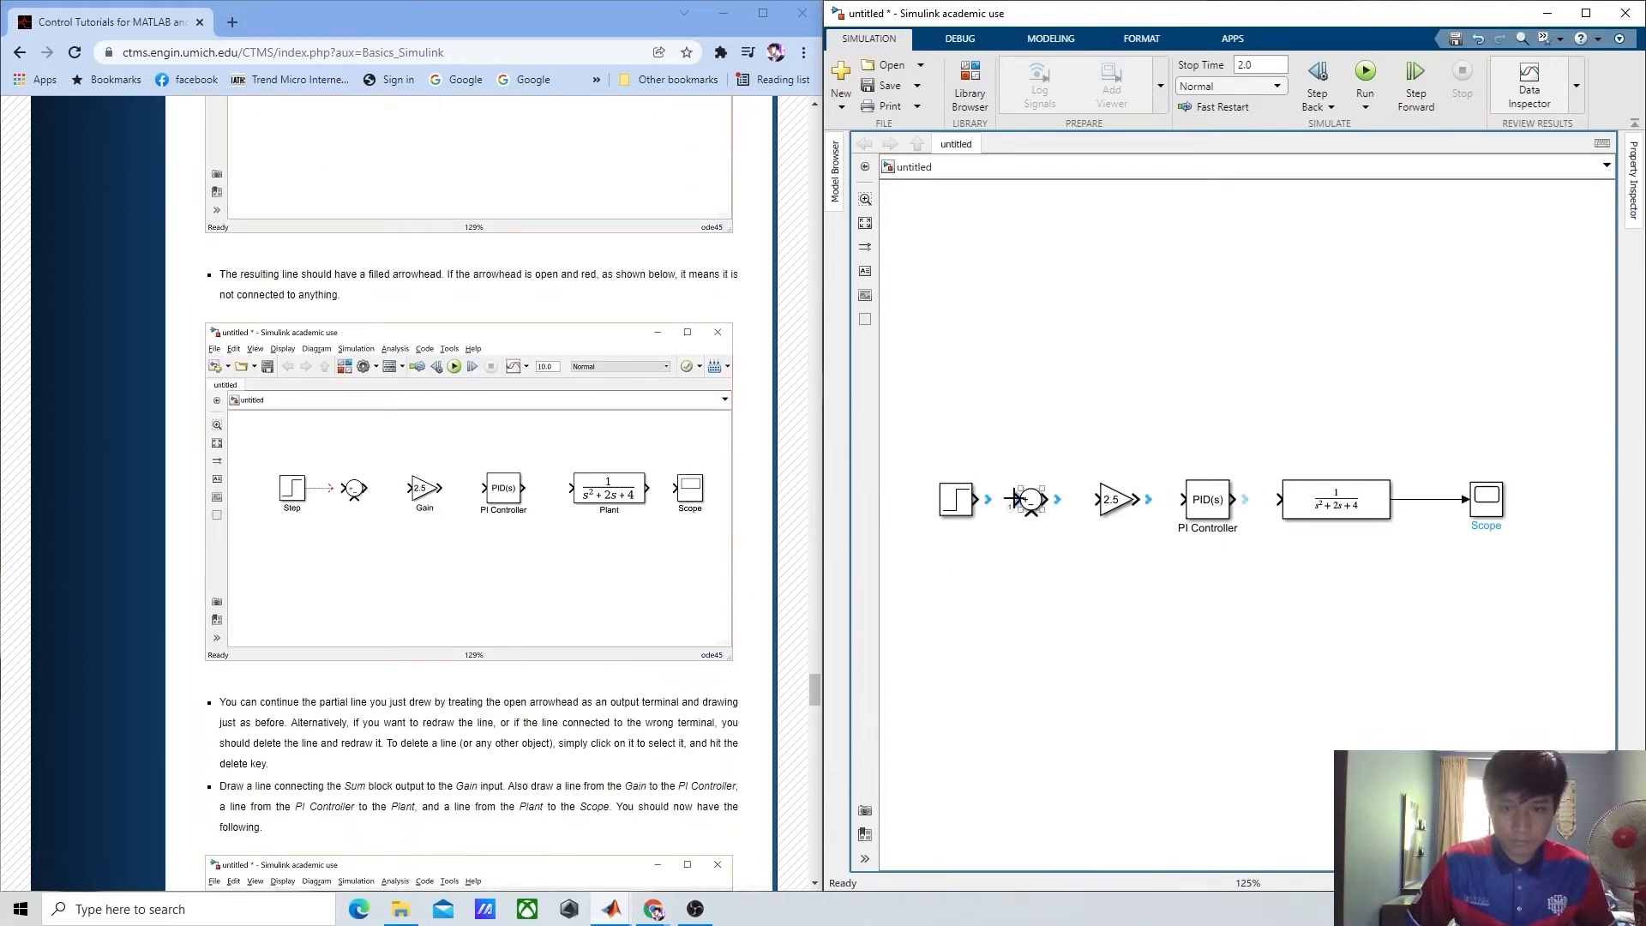
pyautogui.scroll(-7, 438, 573)
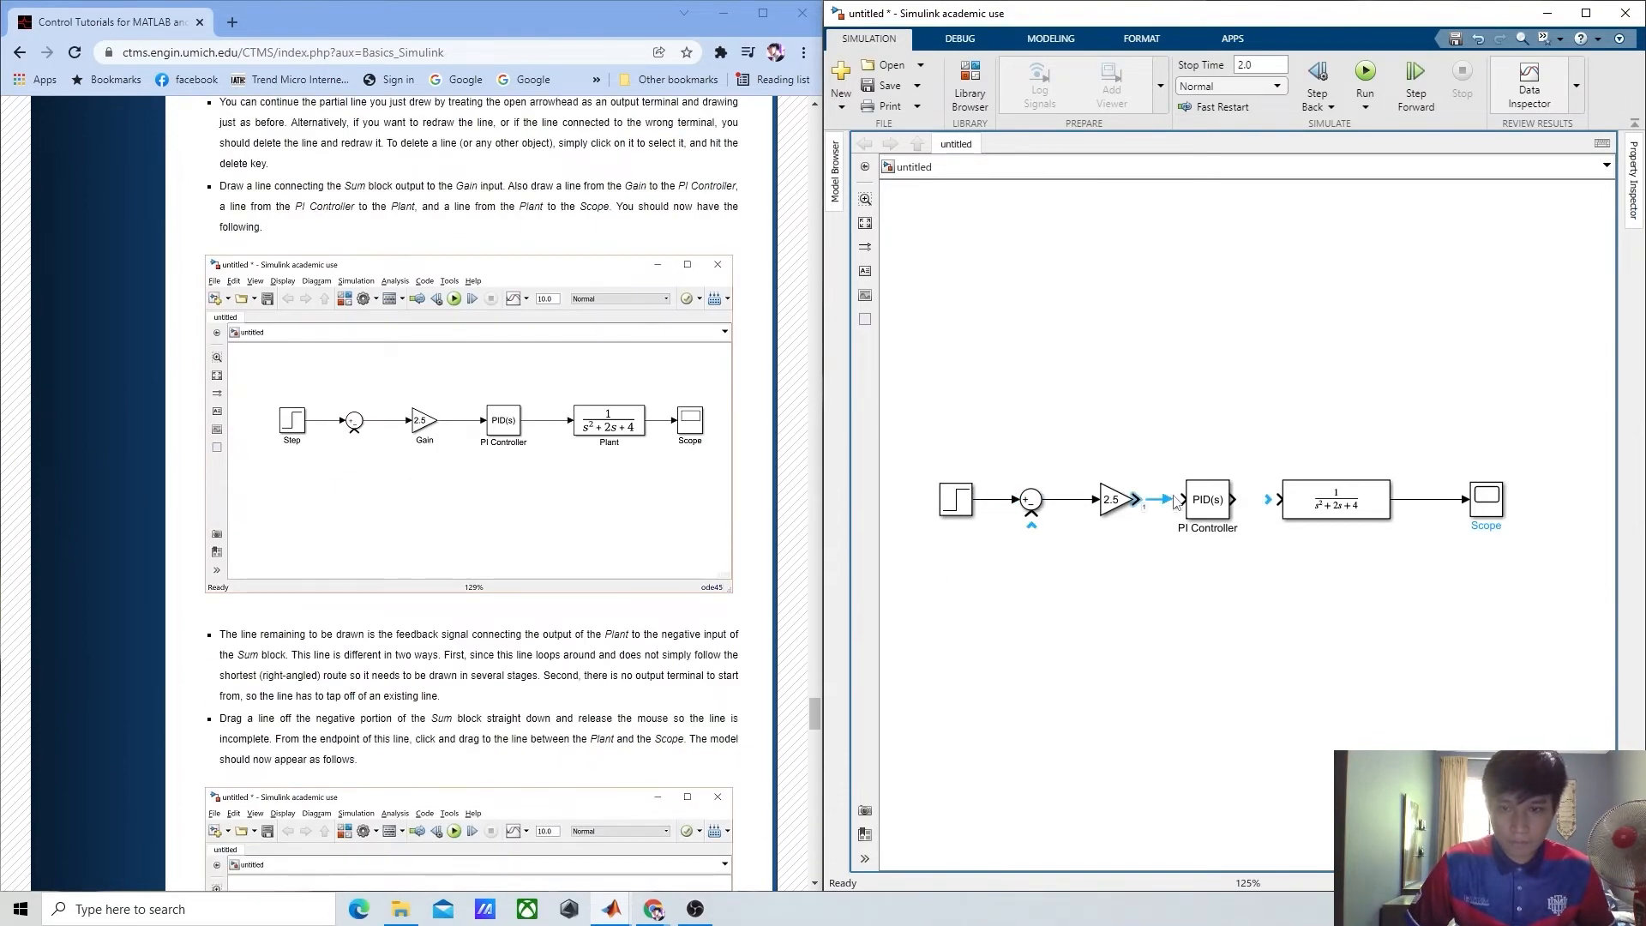
pyautogui.moveTo(1175, 502); pyautogui.dragTo(1279, 500)
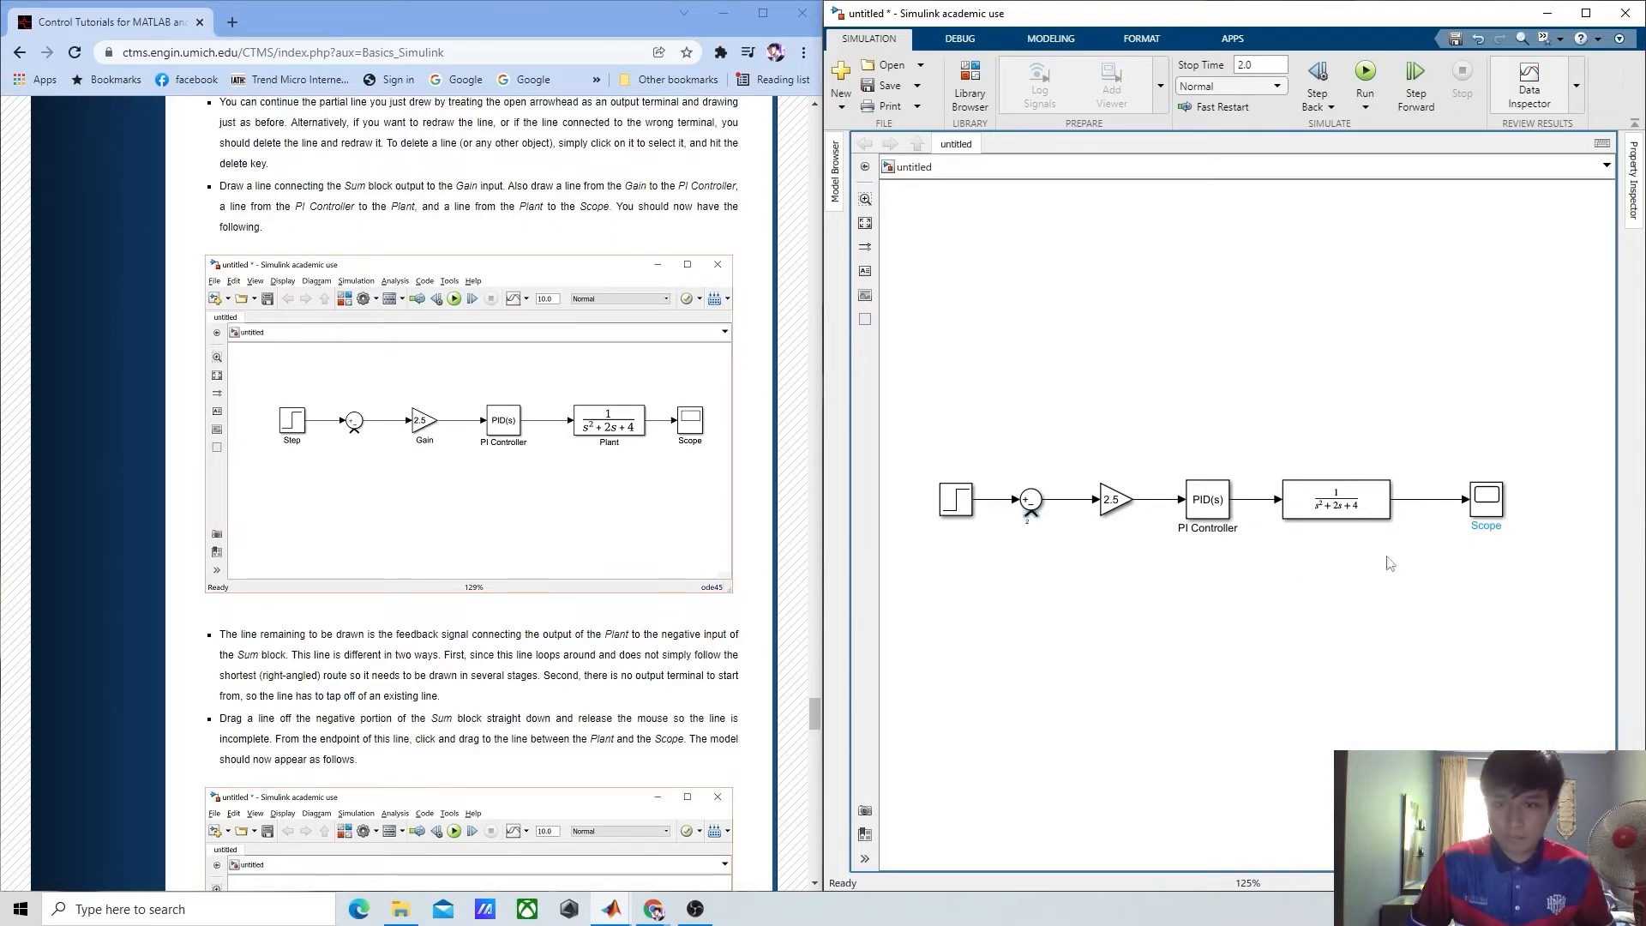
# - Draw the feedback line between the Sum block's negative input and the Transfer Fcn output, and lower its horizontal segment
pyautogui.click(1416, 500)
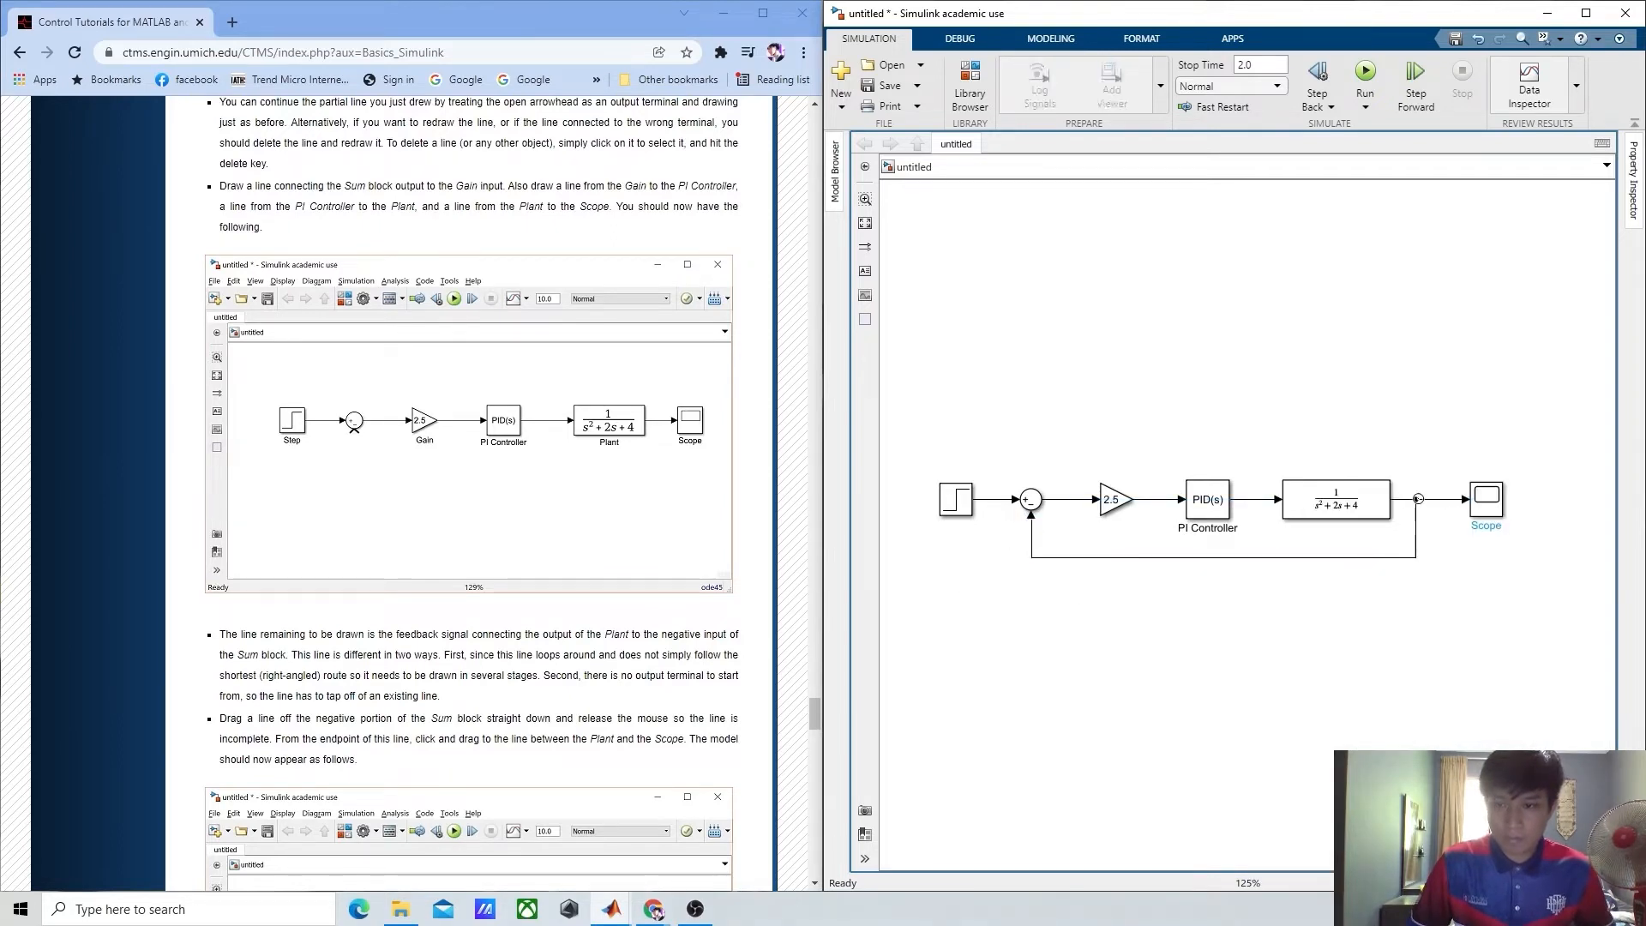
pyautogui.moveTo(1278, 558); pyautogui.dragTo(1278, 604)
# - Go to the tutorial's signal labelling instructions, and label the Step output line r and the Sum output line e
pyautogui.scroll(-6, 439, 456)
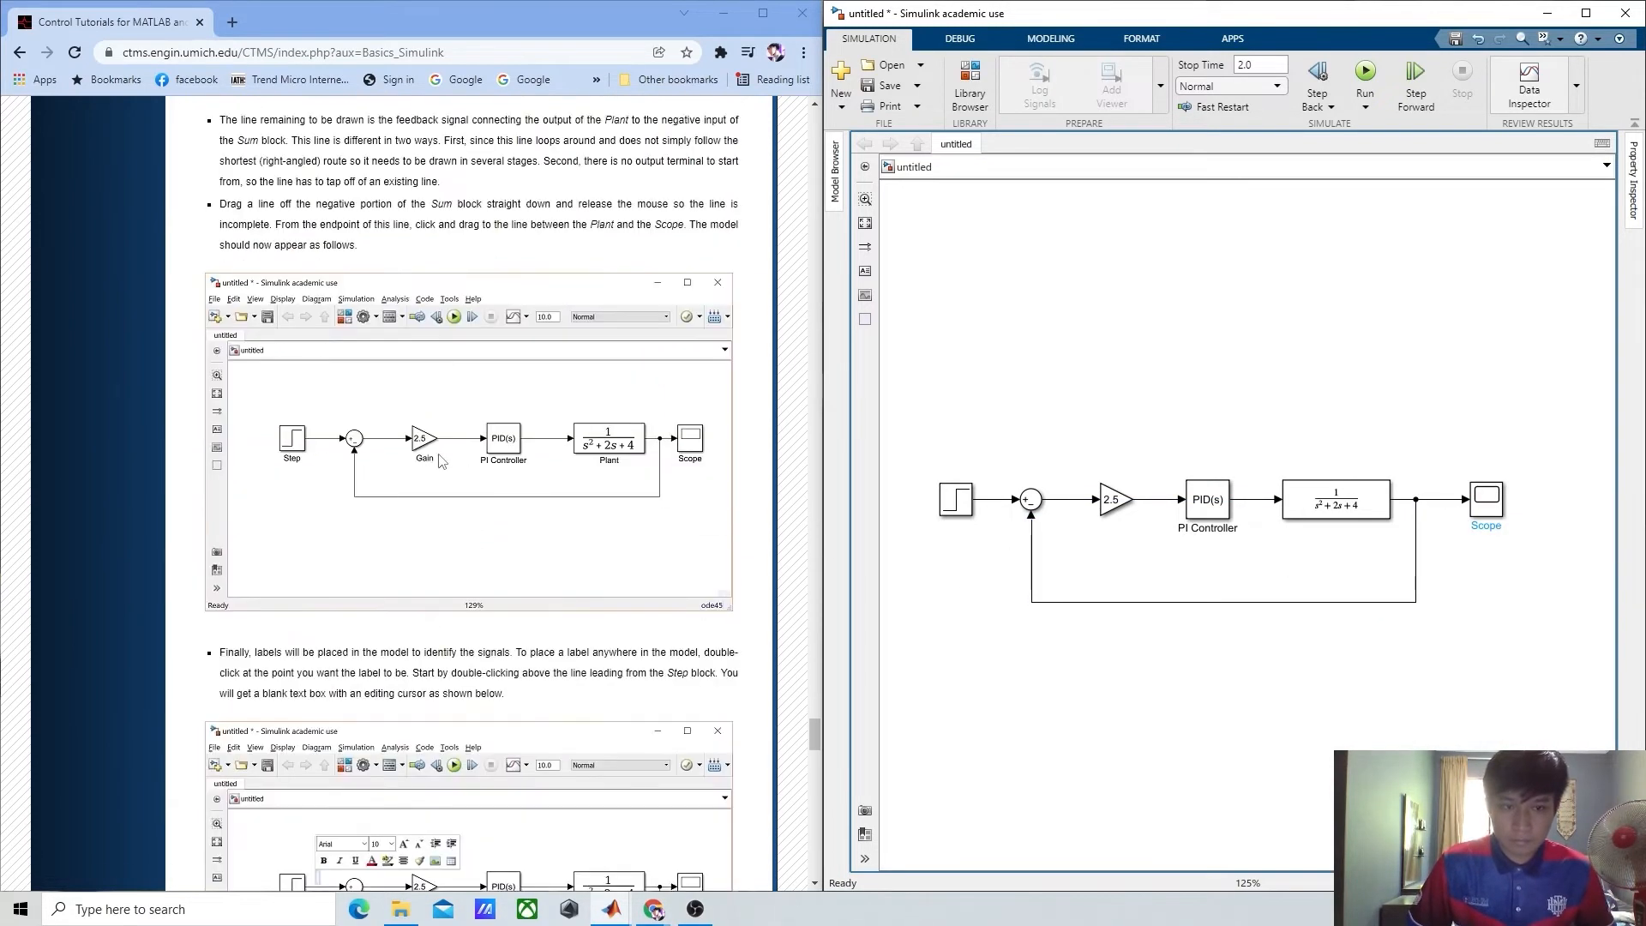
pyautogui.scroll(-5, 441, 461)
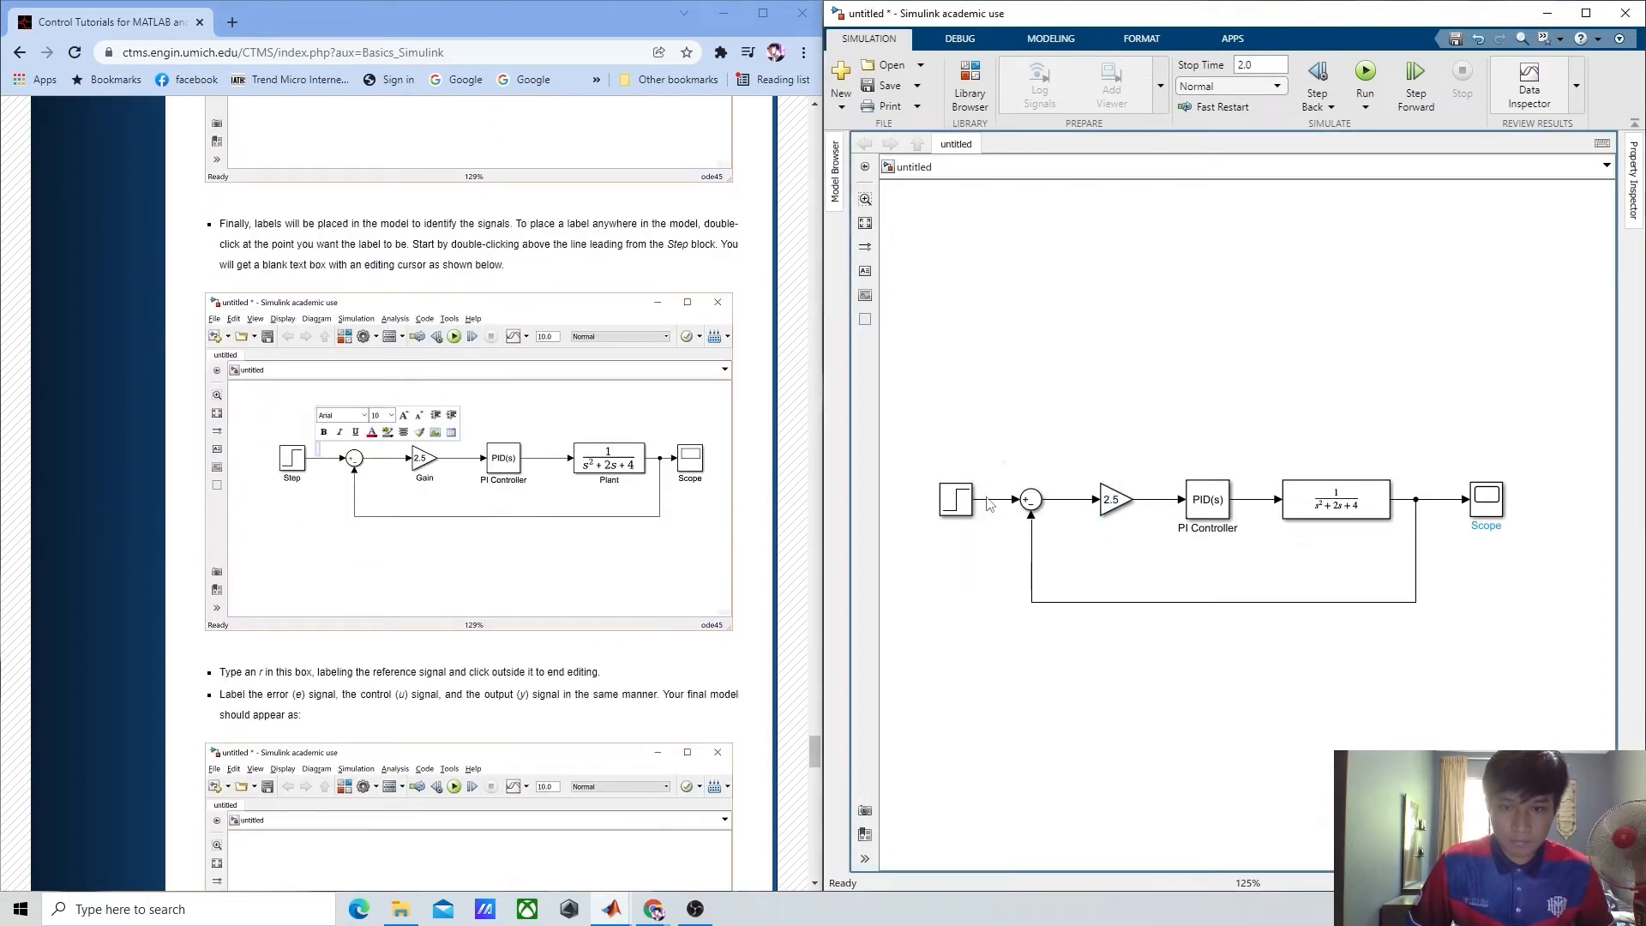
pyautogui.doubleClick(992, 505)
pyautogui.write('r')
pyautogui.scroll(-3, 471, 463)
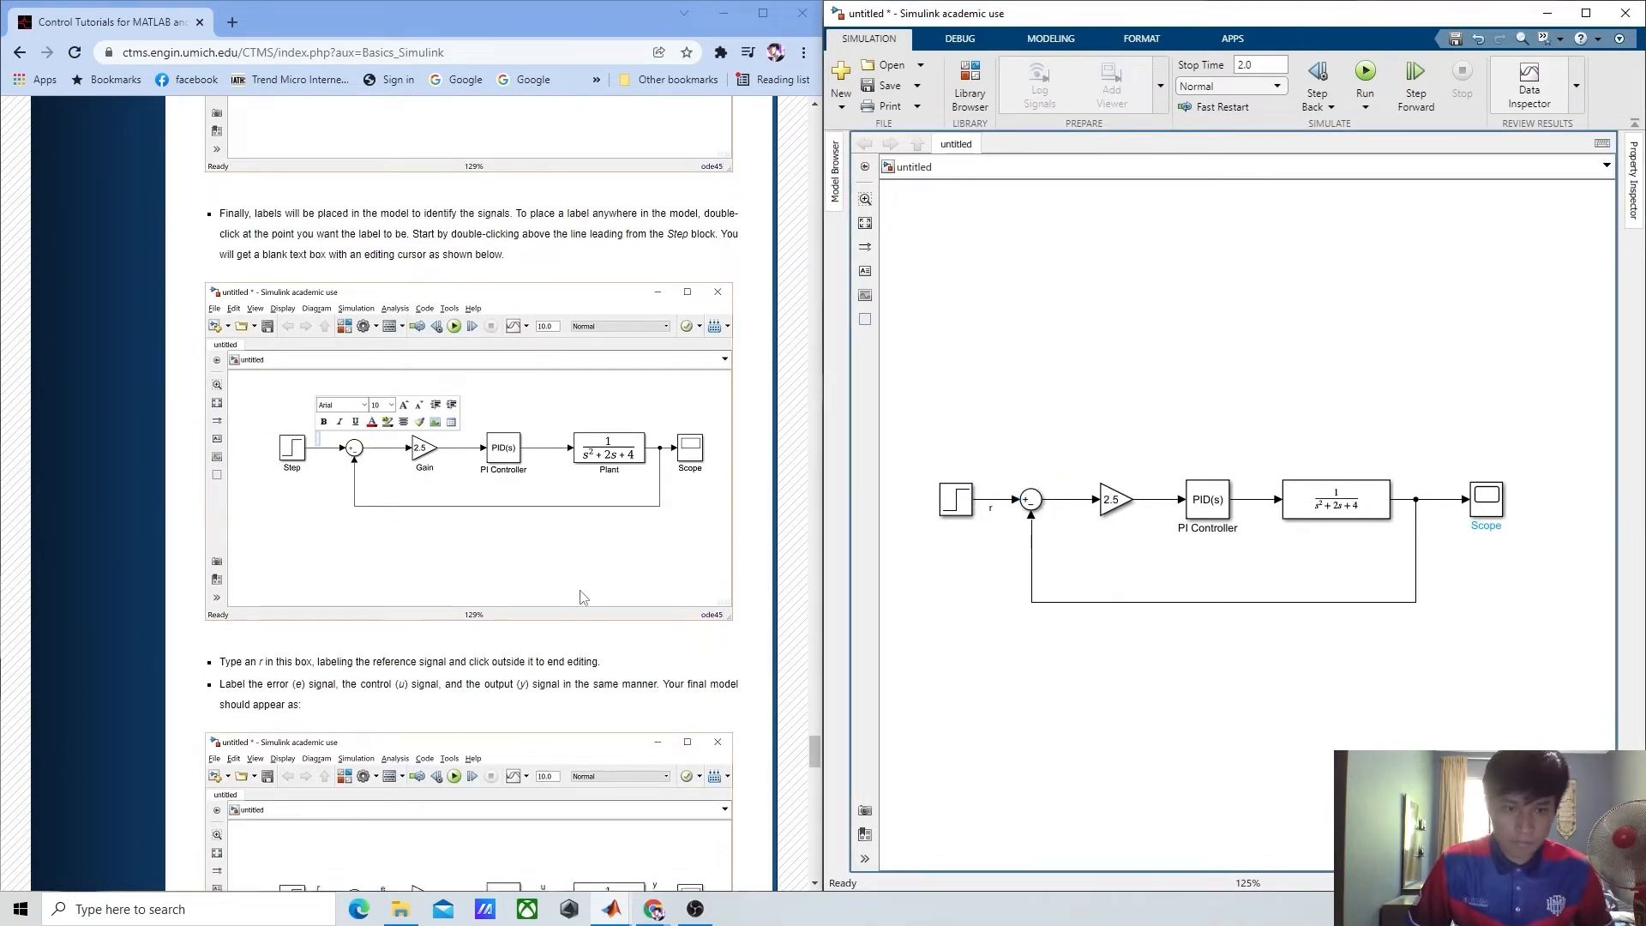
pyautogui.doubleClick(1065, 506)
pyautogui.write('e')
pyautogui.click(1257, 580)
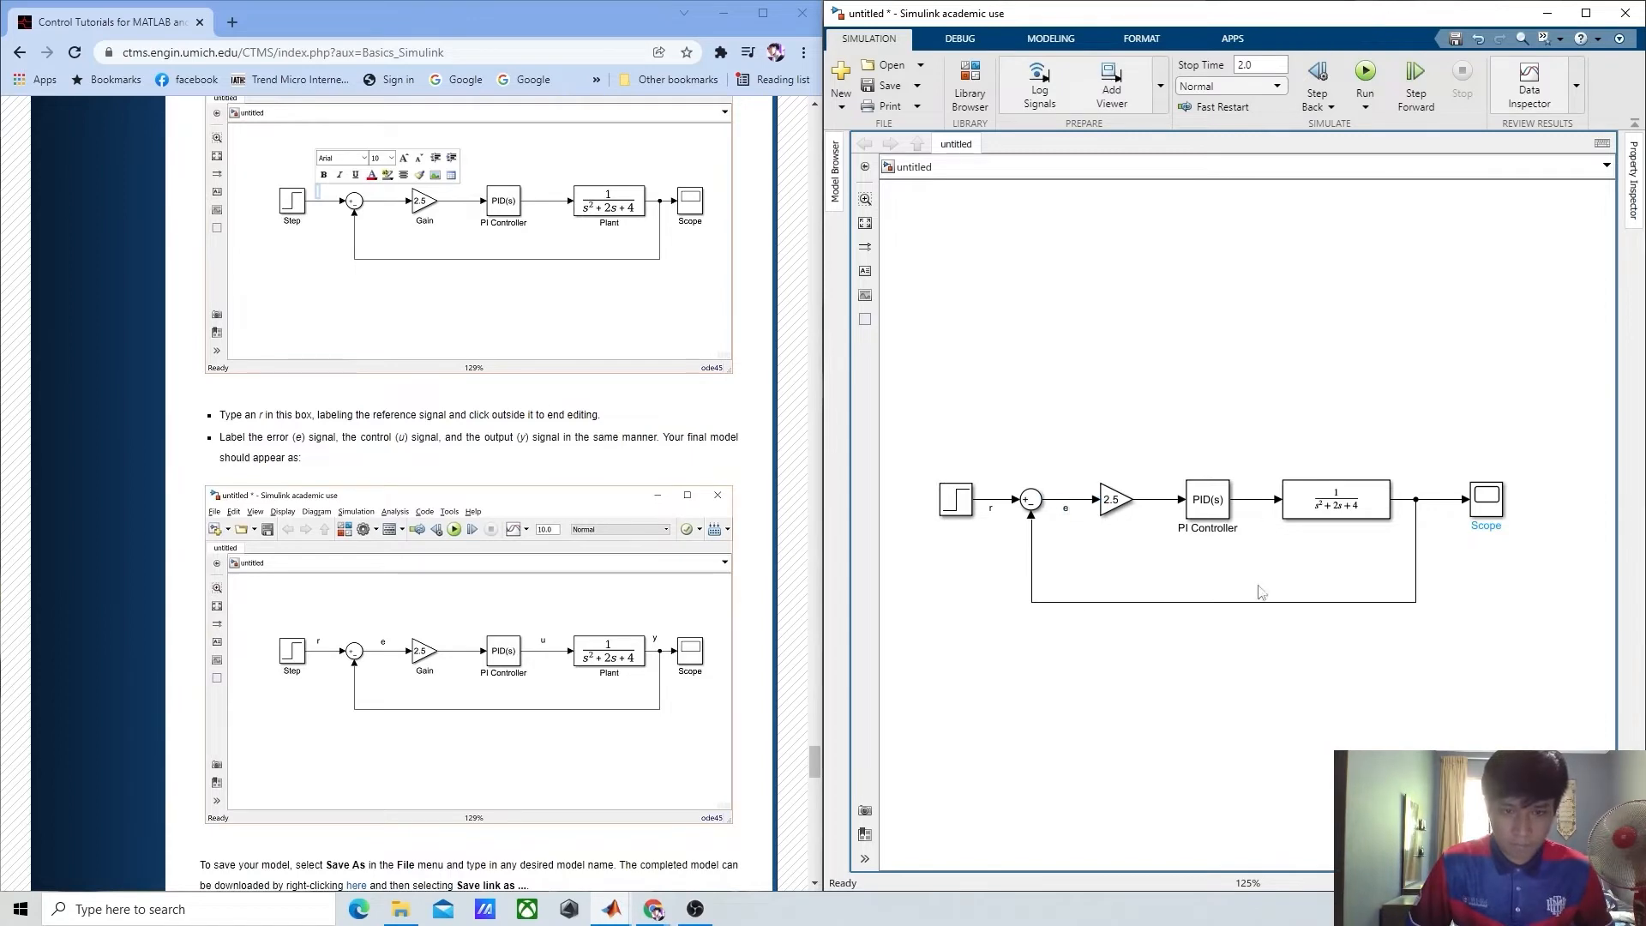
# - Label the PI Controller output line u and the Transfer Fcn output line y
pyautogui.doubleClick(1250, 506)
pyautogui.write('u')
pyautogui.click(1439, 520)
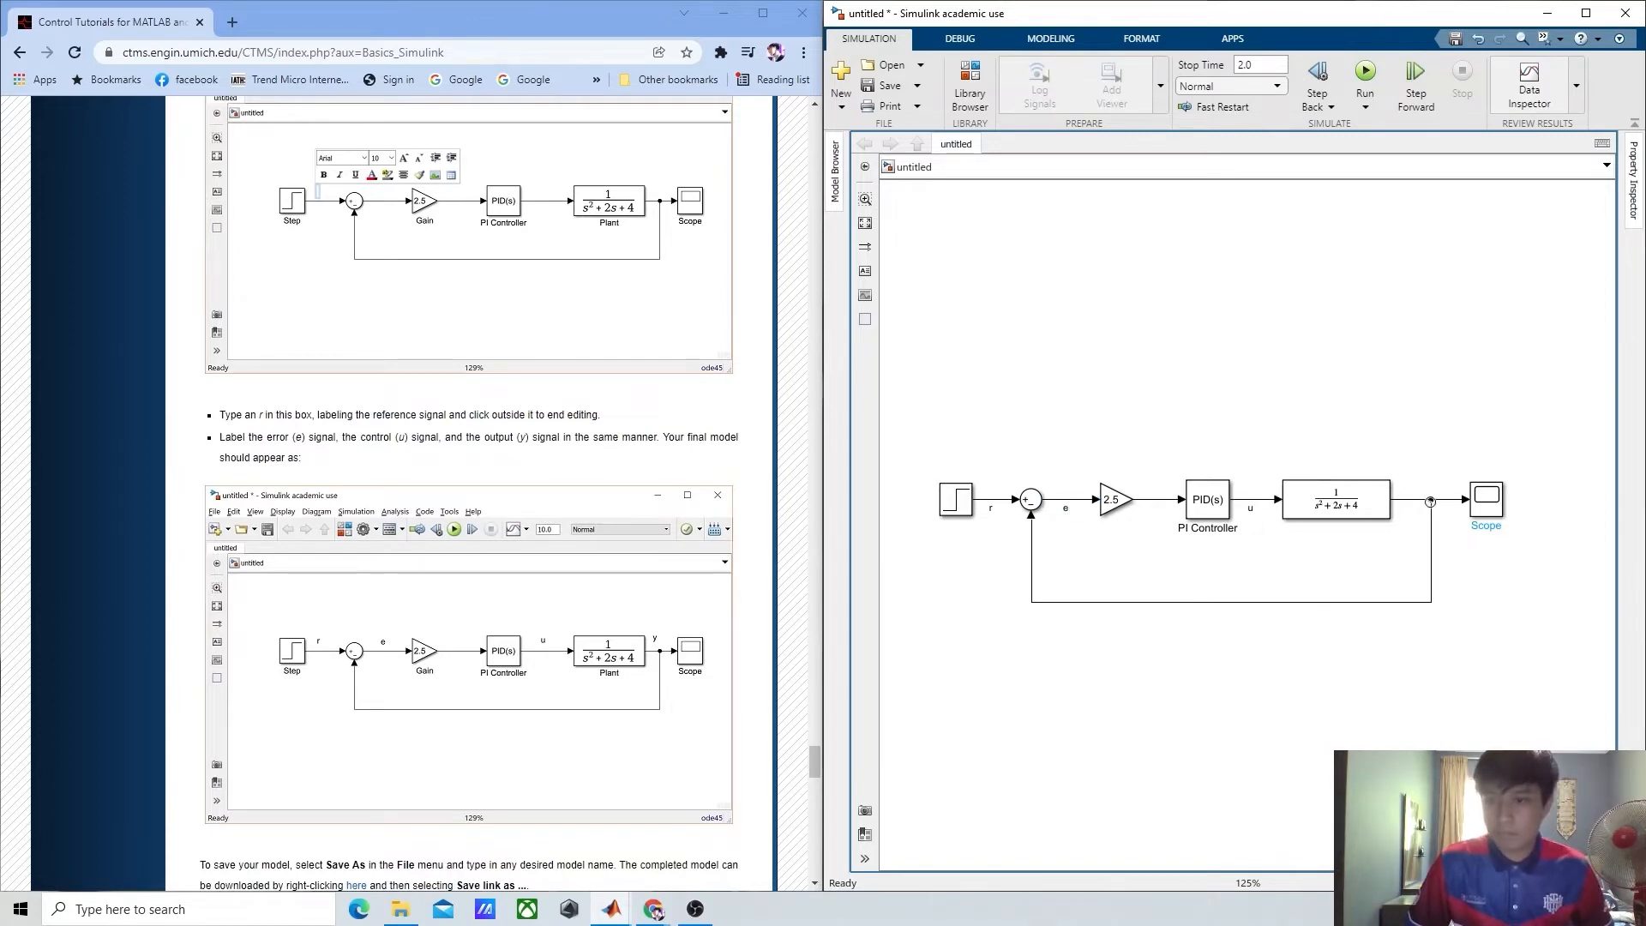
pyautogui.doubleClick(1412, 508)
pyautogui.write('y')
pyautogui.click(1363, 654)
# - Set the simulation start time to 0 and the stop time to 10 in the model's solver settings
pyautogui.scroll(-2, 606, 644)
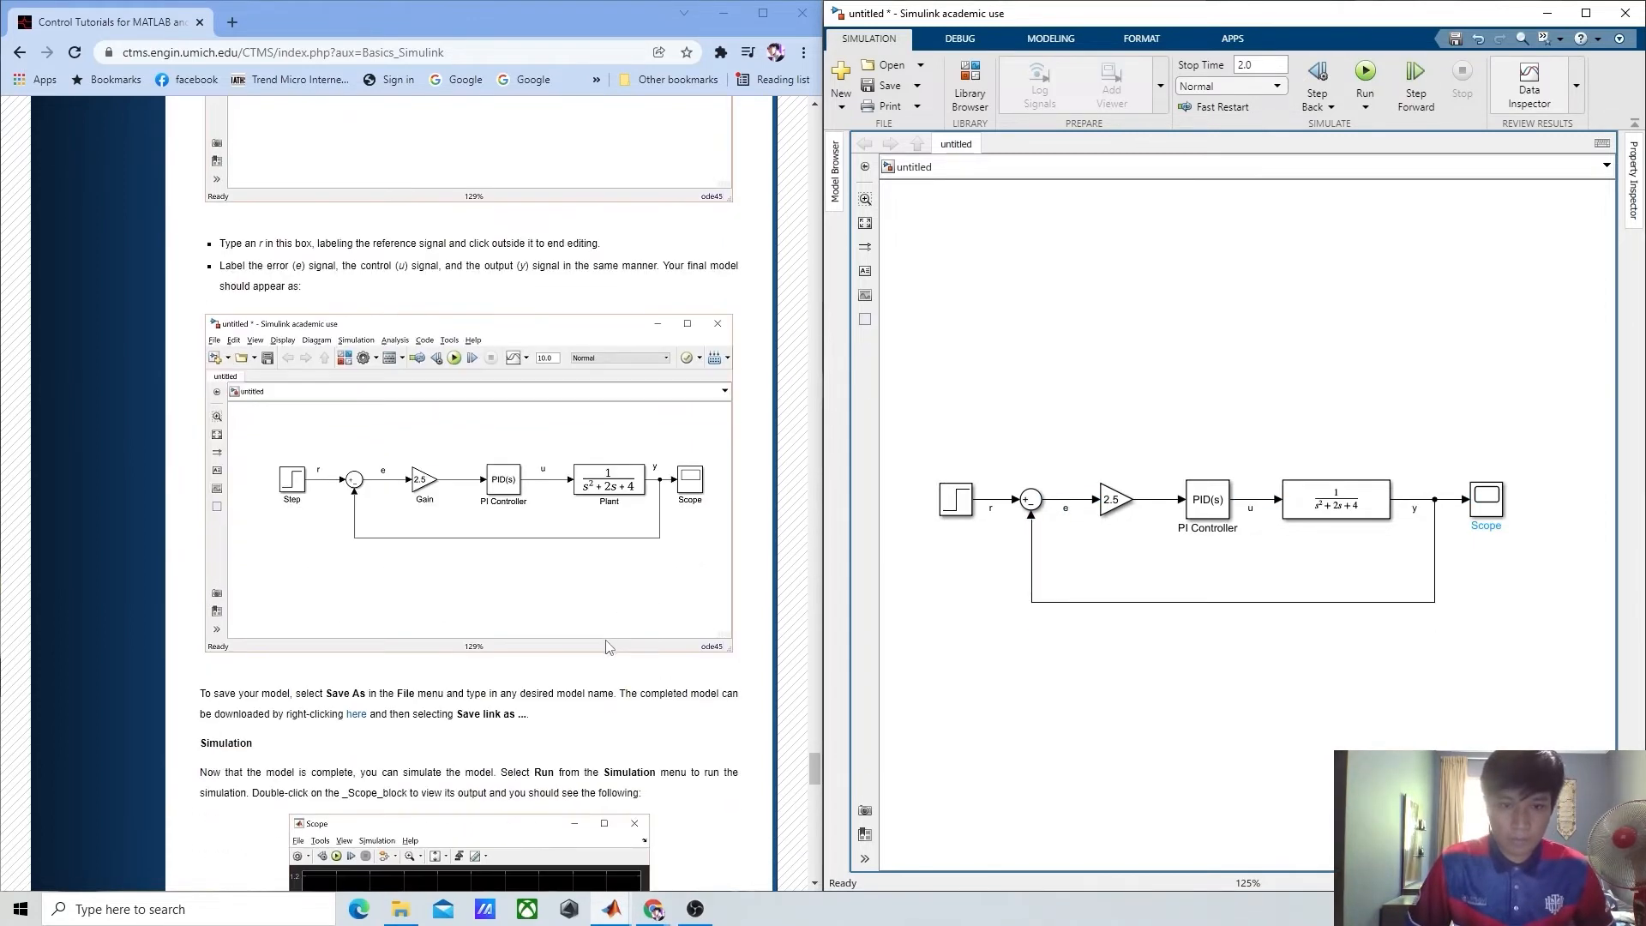
pyautogui.scroll(1, 606, 645)
pyautogui.click(1487, 499)
pyautogui.click(960, 38)
pyautogui.click(1051, 38)
pyautogui.click(1202, 75)
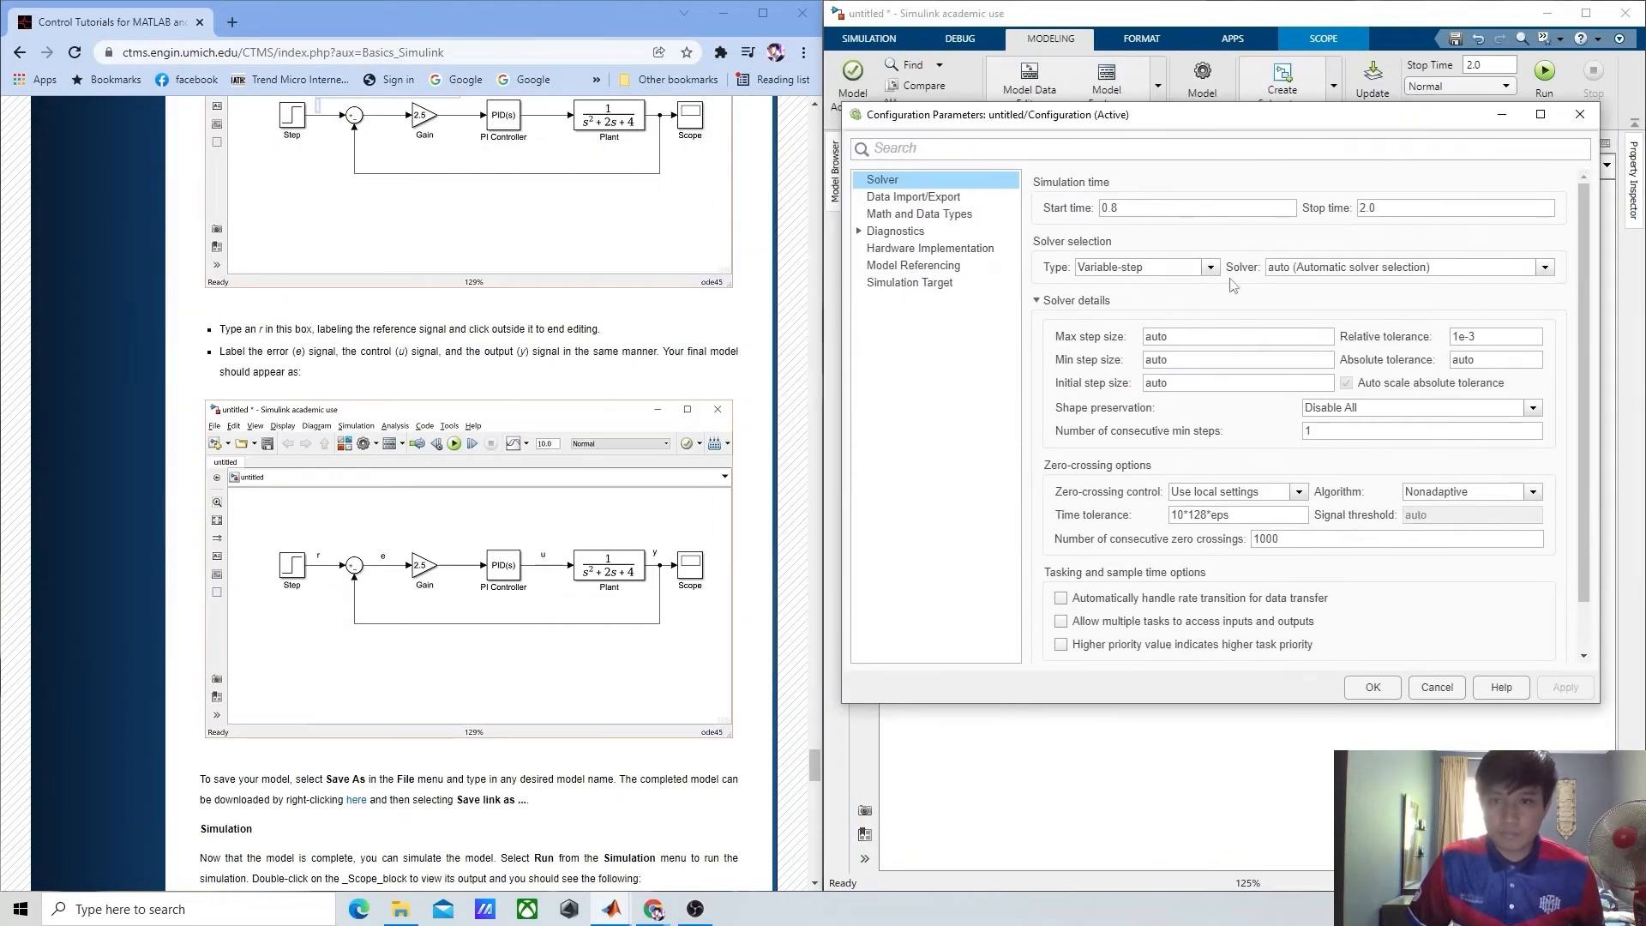
pyautogui.doubleClick(1204, 208)
pyautogui.doubleClick(1366, 209)
pyautogui.write('10')
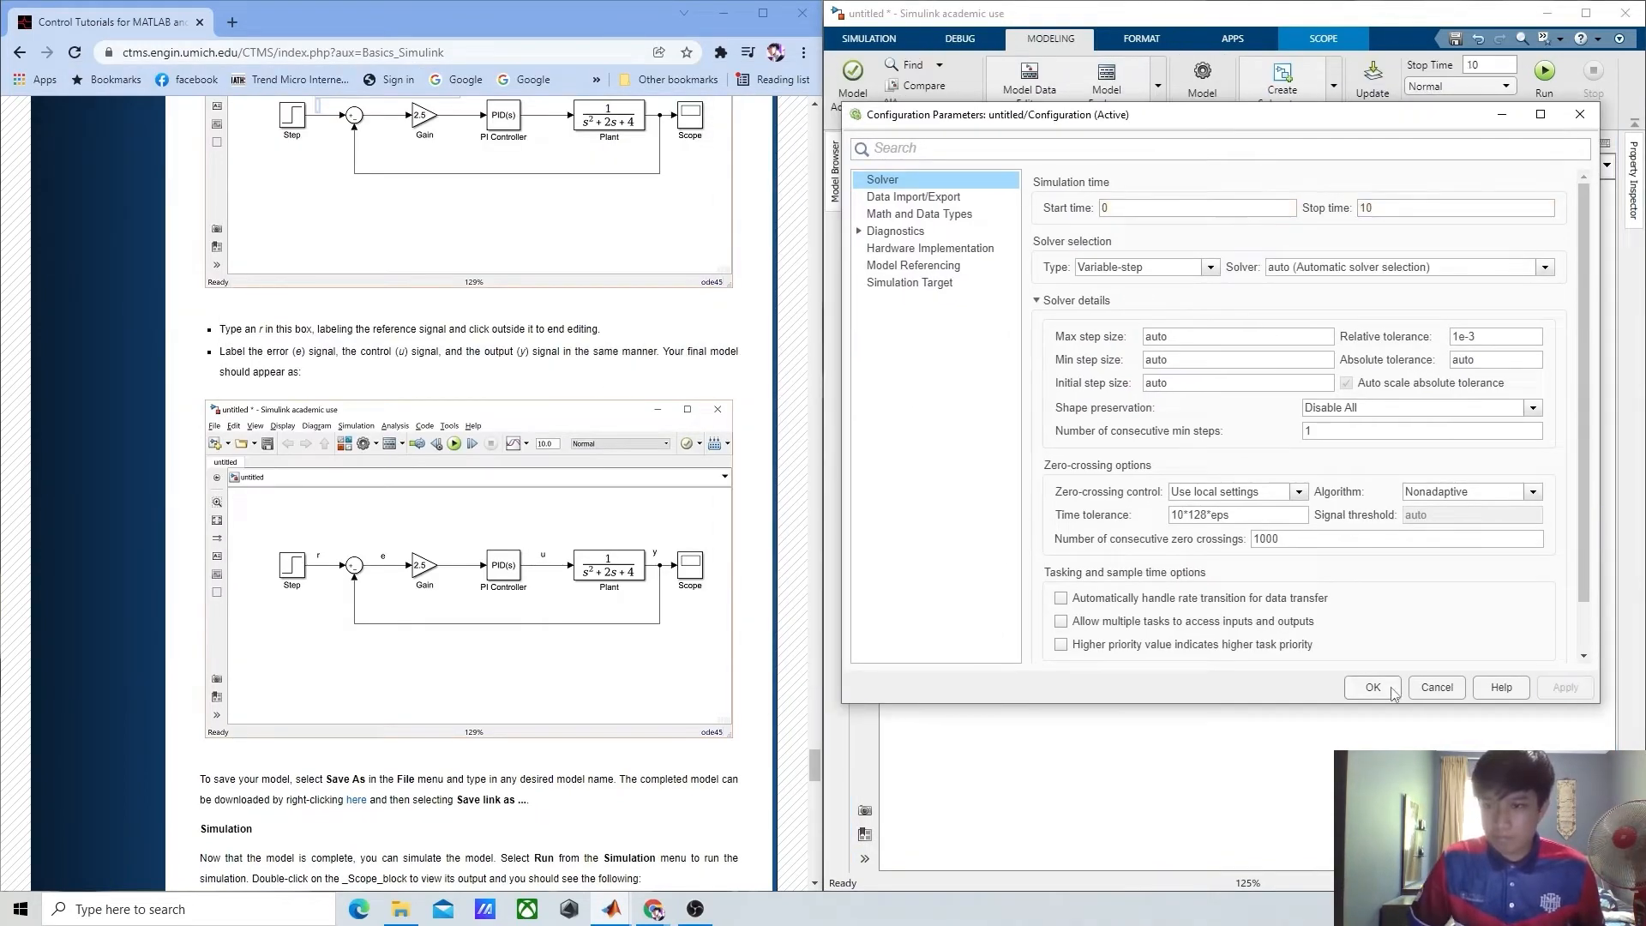
pyautogui.press('Return')
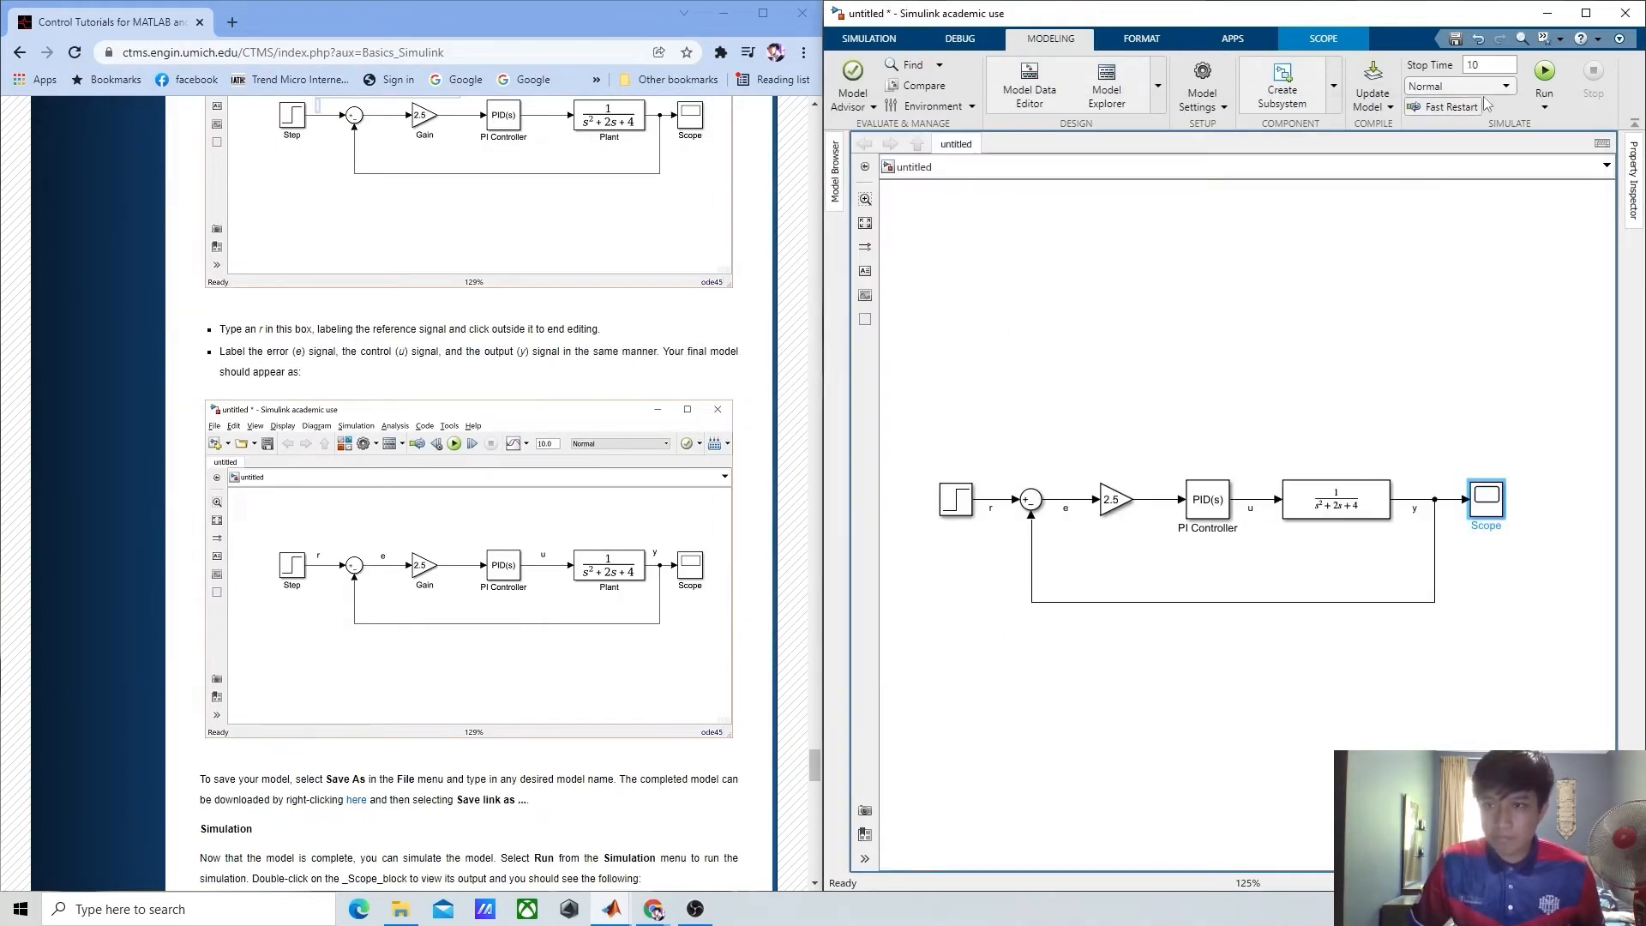
# - Run the simulation and compare the Scope output with the tutorial's plot
pyautogui.doubleClick(1490, 503)
pyautogui.scroll(-6, 515, 449)
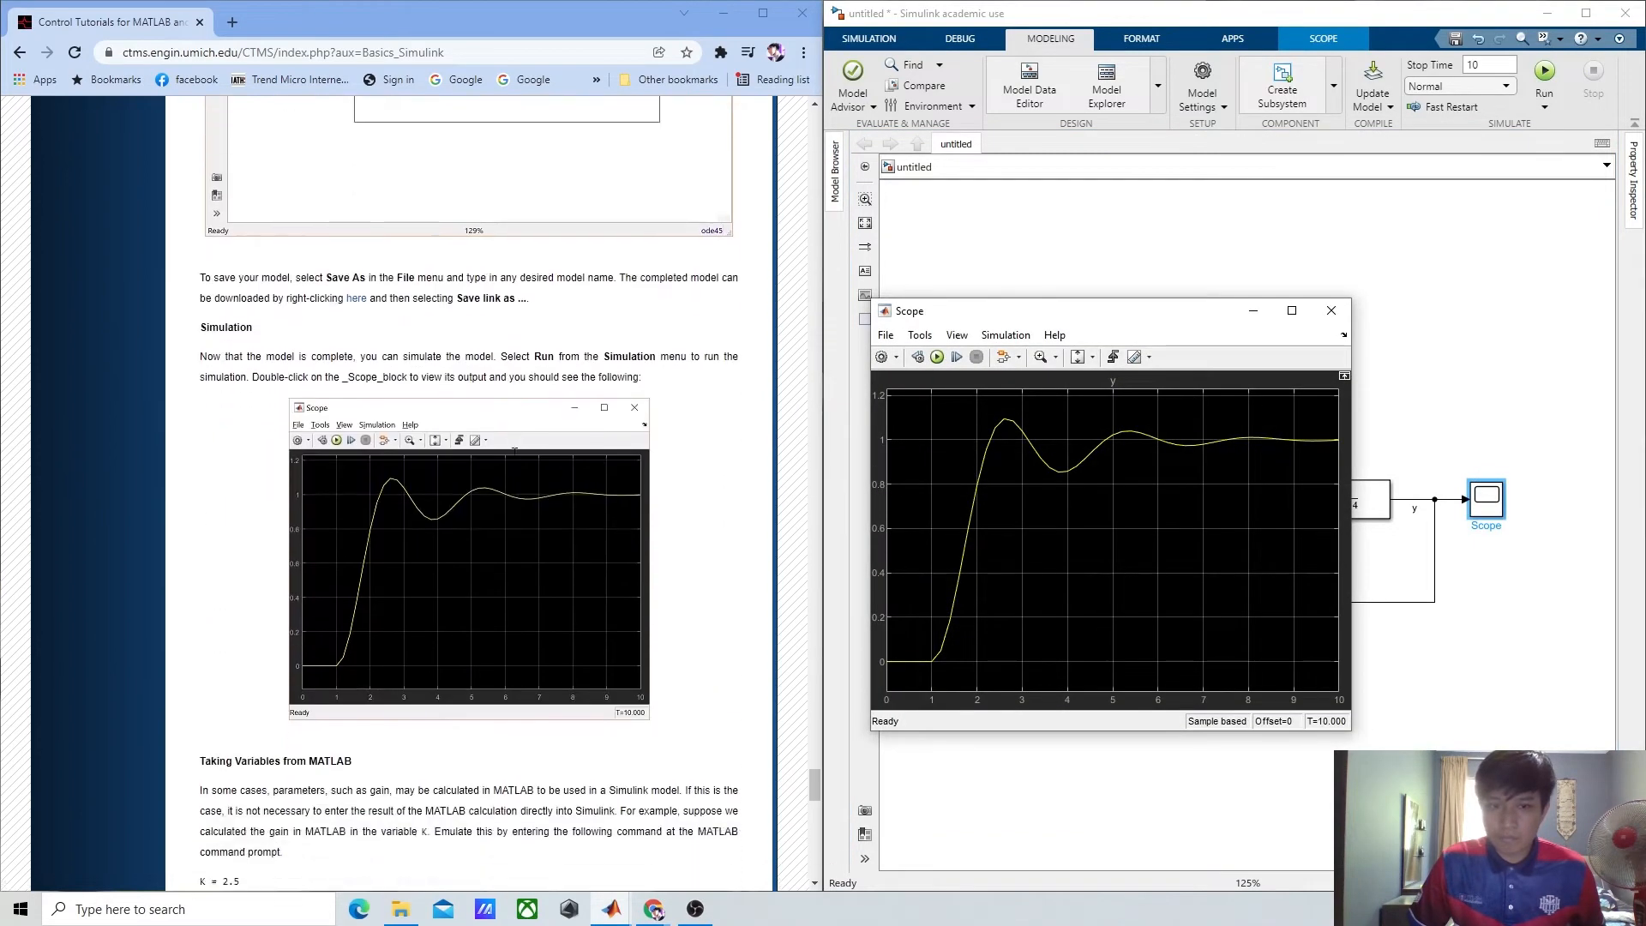
pyautogui.scroll(-2, 515, 448)
pyautogui.moveTo(1133, 315); pyautogui.dragTo(1354, 273)
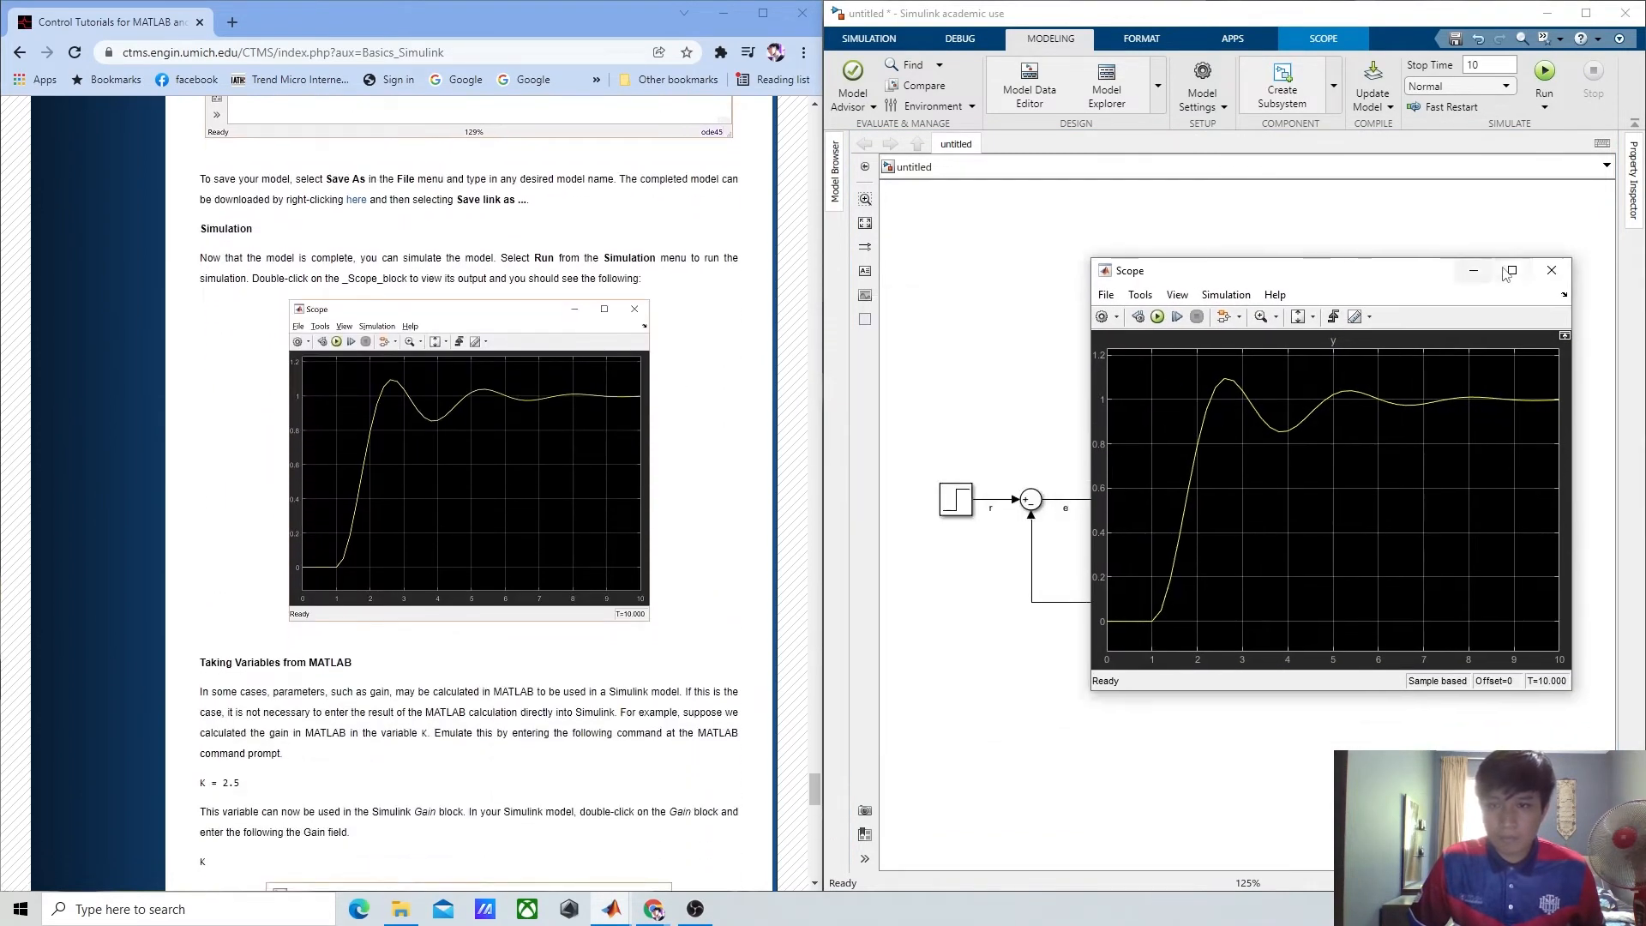
pyautogui.click(1467, 270)
# - Go to the tutorial's Taking Variables from MATLAB section and set the Gain block's gain to the variable K
pyautogui.scroll(-4, 440, 506)
pyautogui.scroll(-2, 426, 465)
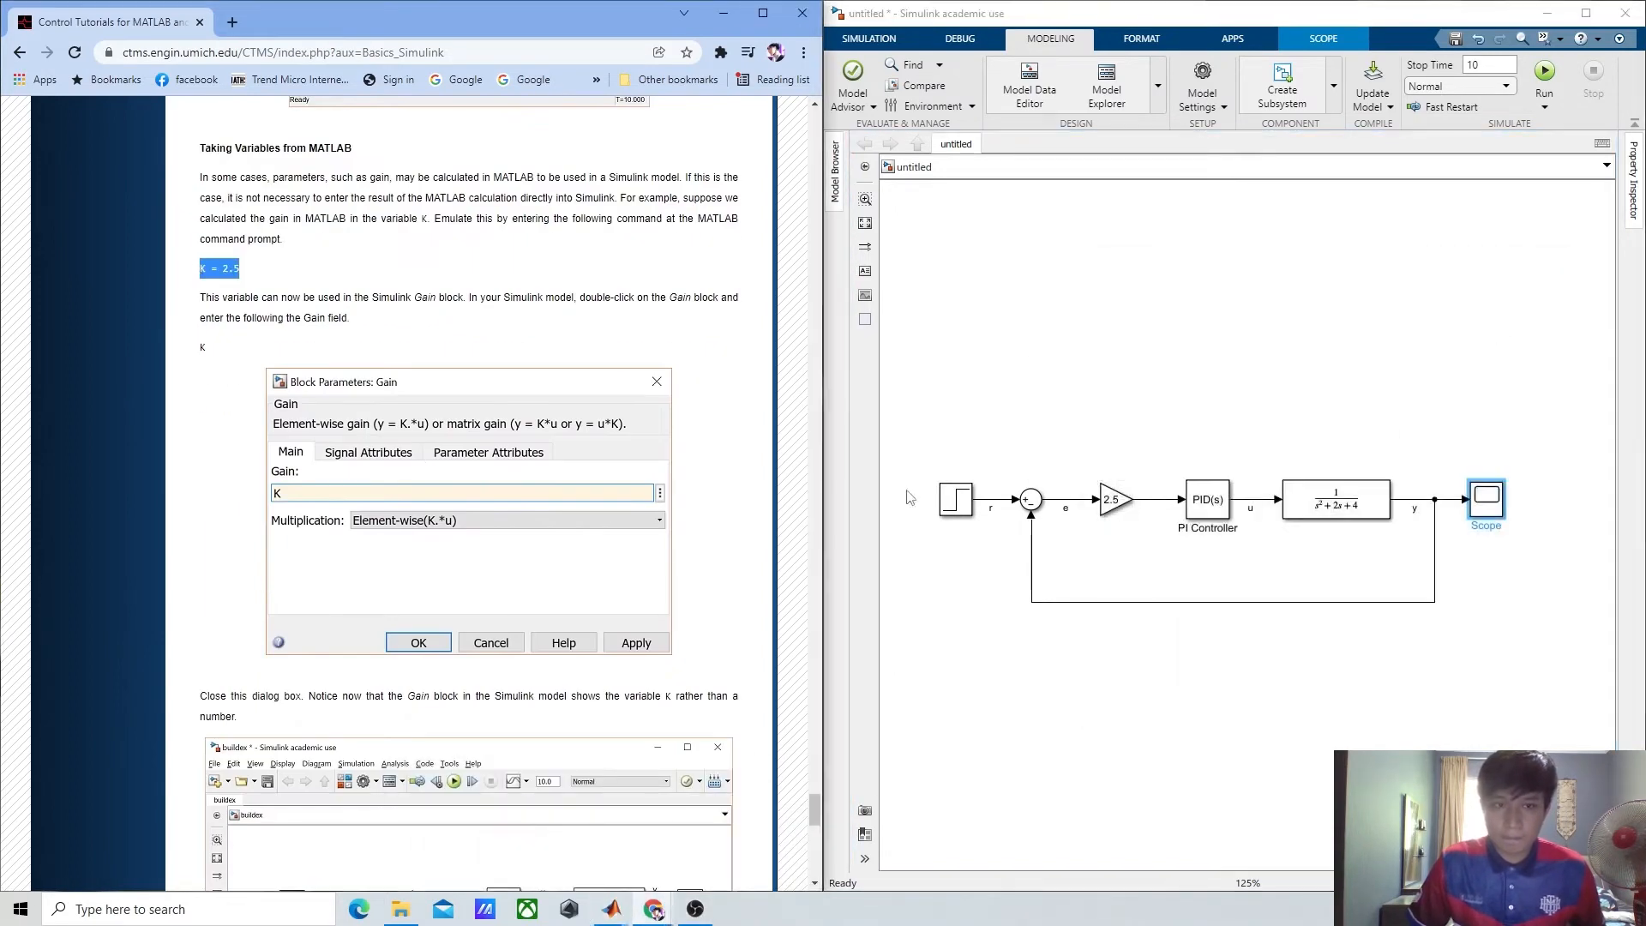
pyautogui.doubleClick(1113, 501)
pyautogui.click(1309, 634)
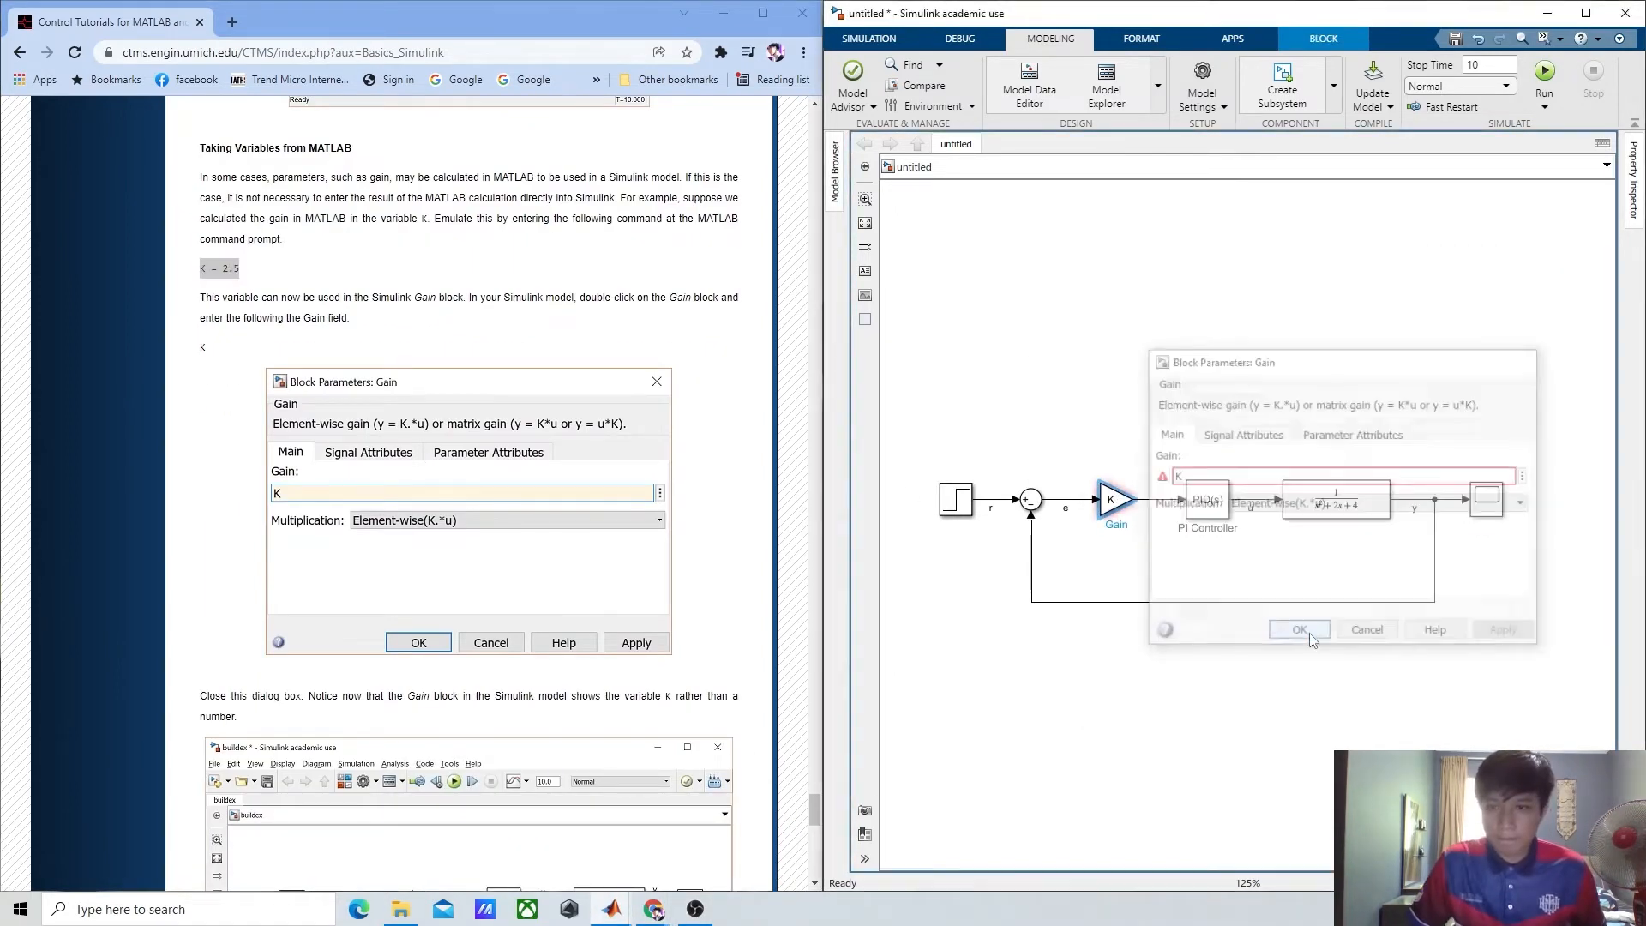
pyautogui.click(1308, 636)
# - Try to re-run the simulation with the variable gain, compare the Scope plot with the tutorial's, and close the Scope
pyautogui.scroll(-7, 389, 600)
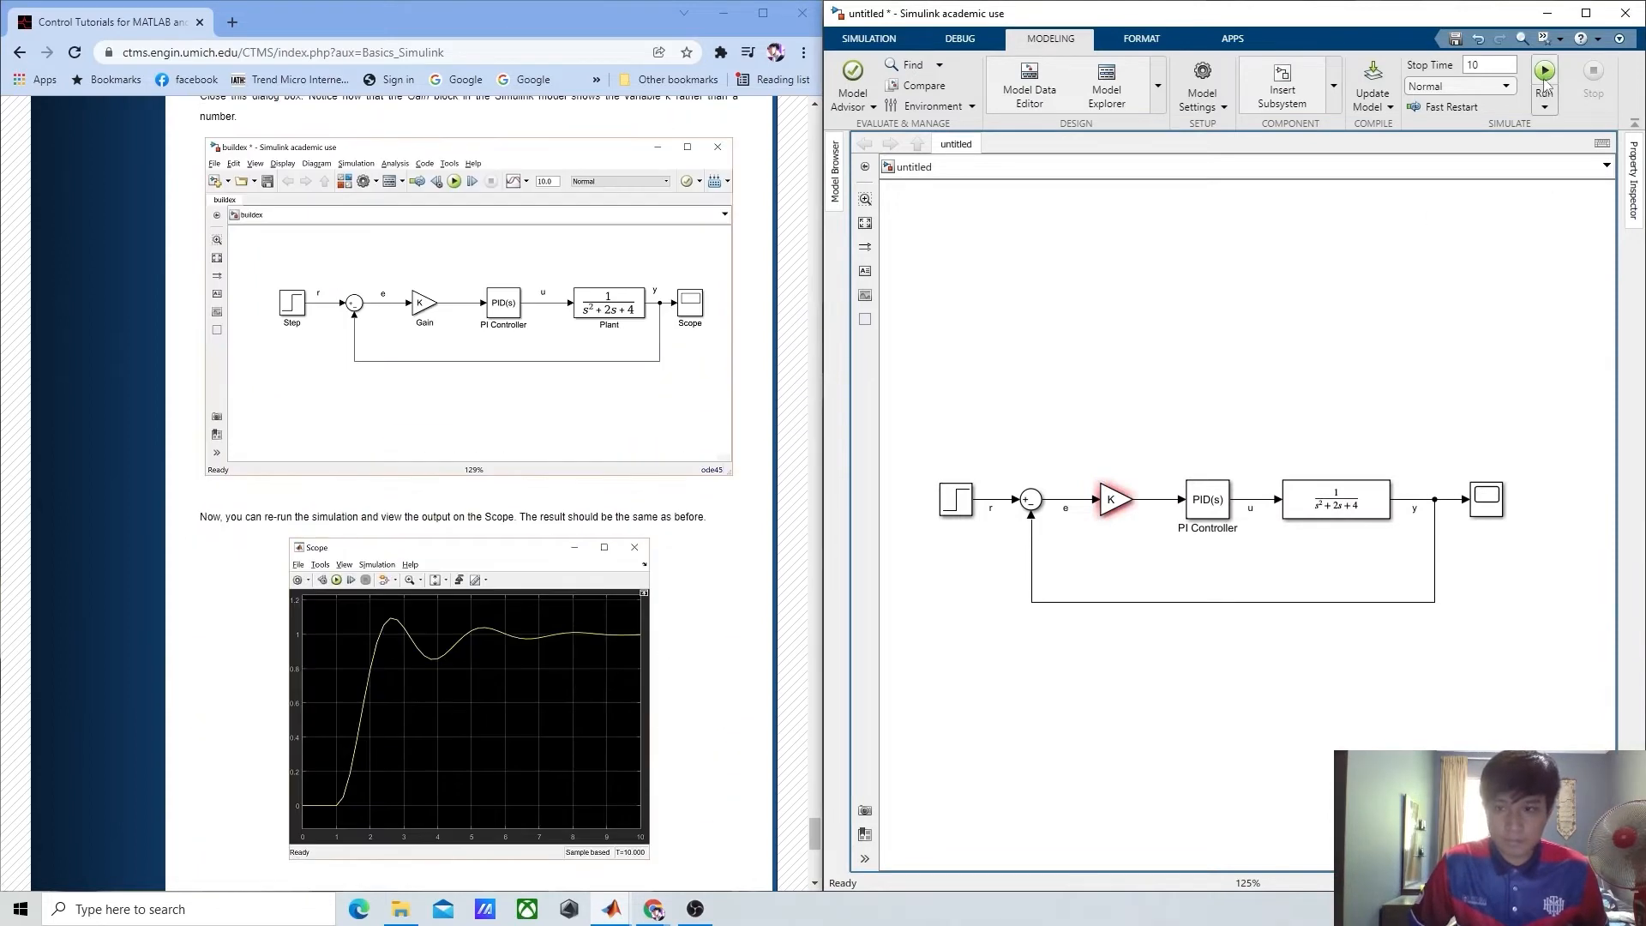
pyautogui.click(1544, 73)
pyautogui.doubleClick(1486, 495)
pyautogui.scroll(-1, 385, 615)
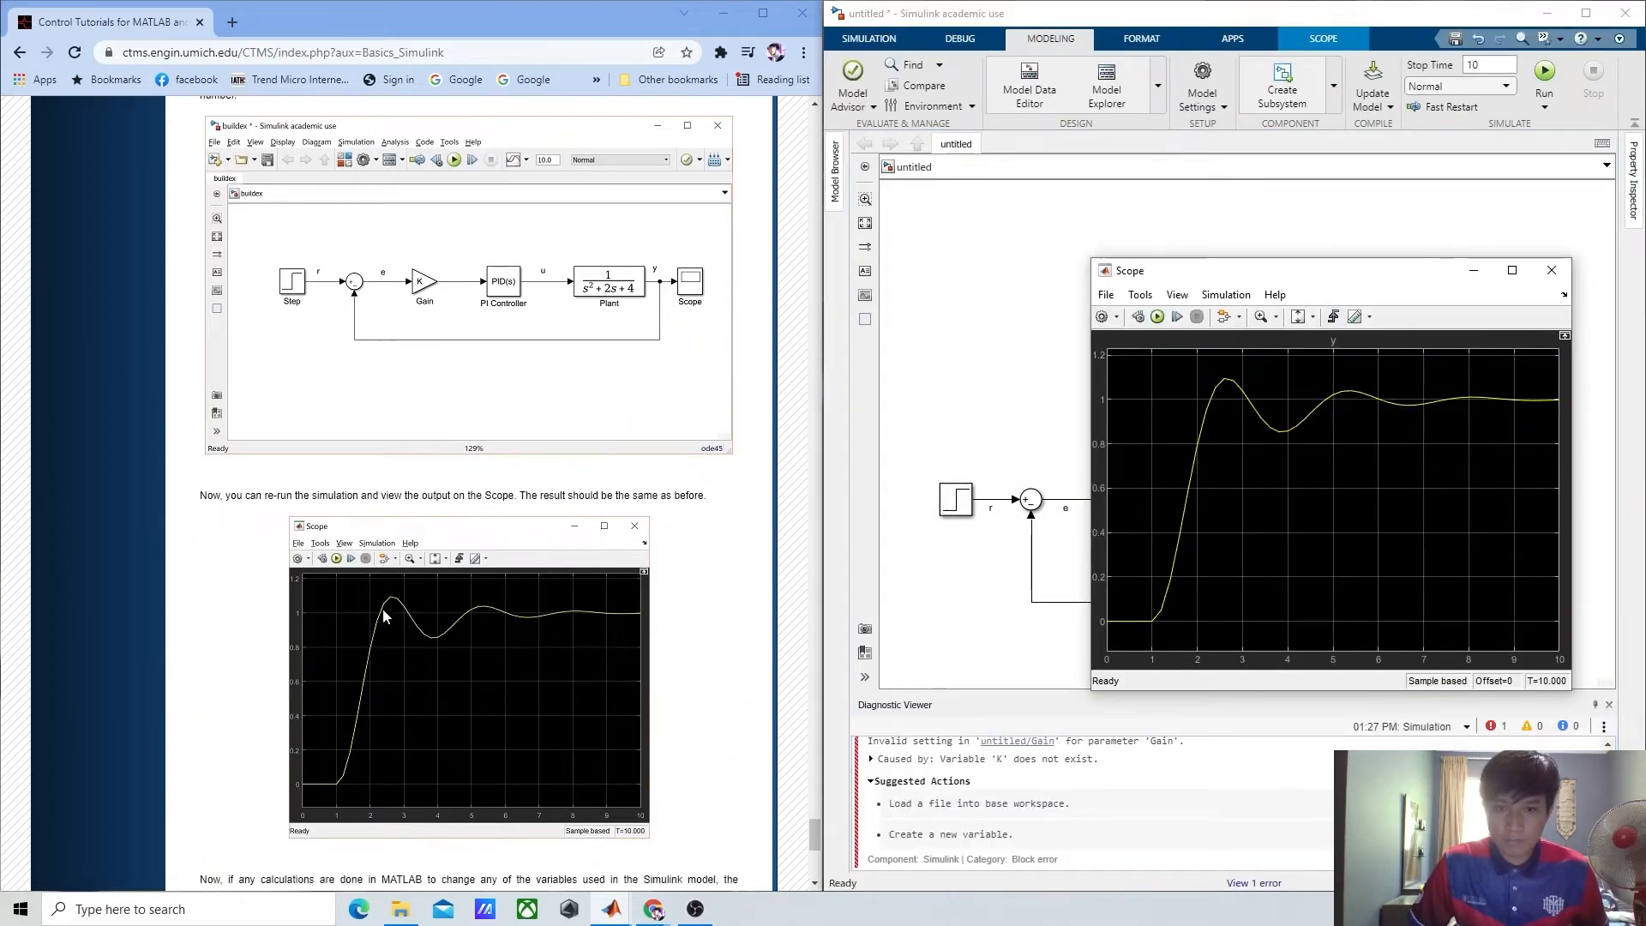
pyautogui.scroll(-2, 385, 615)
pyautogui.moveTo(1382, 286); pyautogui.dragTo(1198, 358)
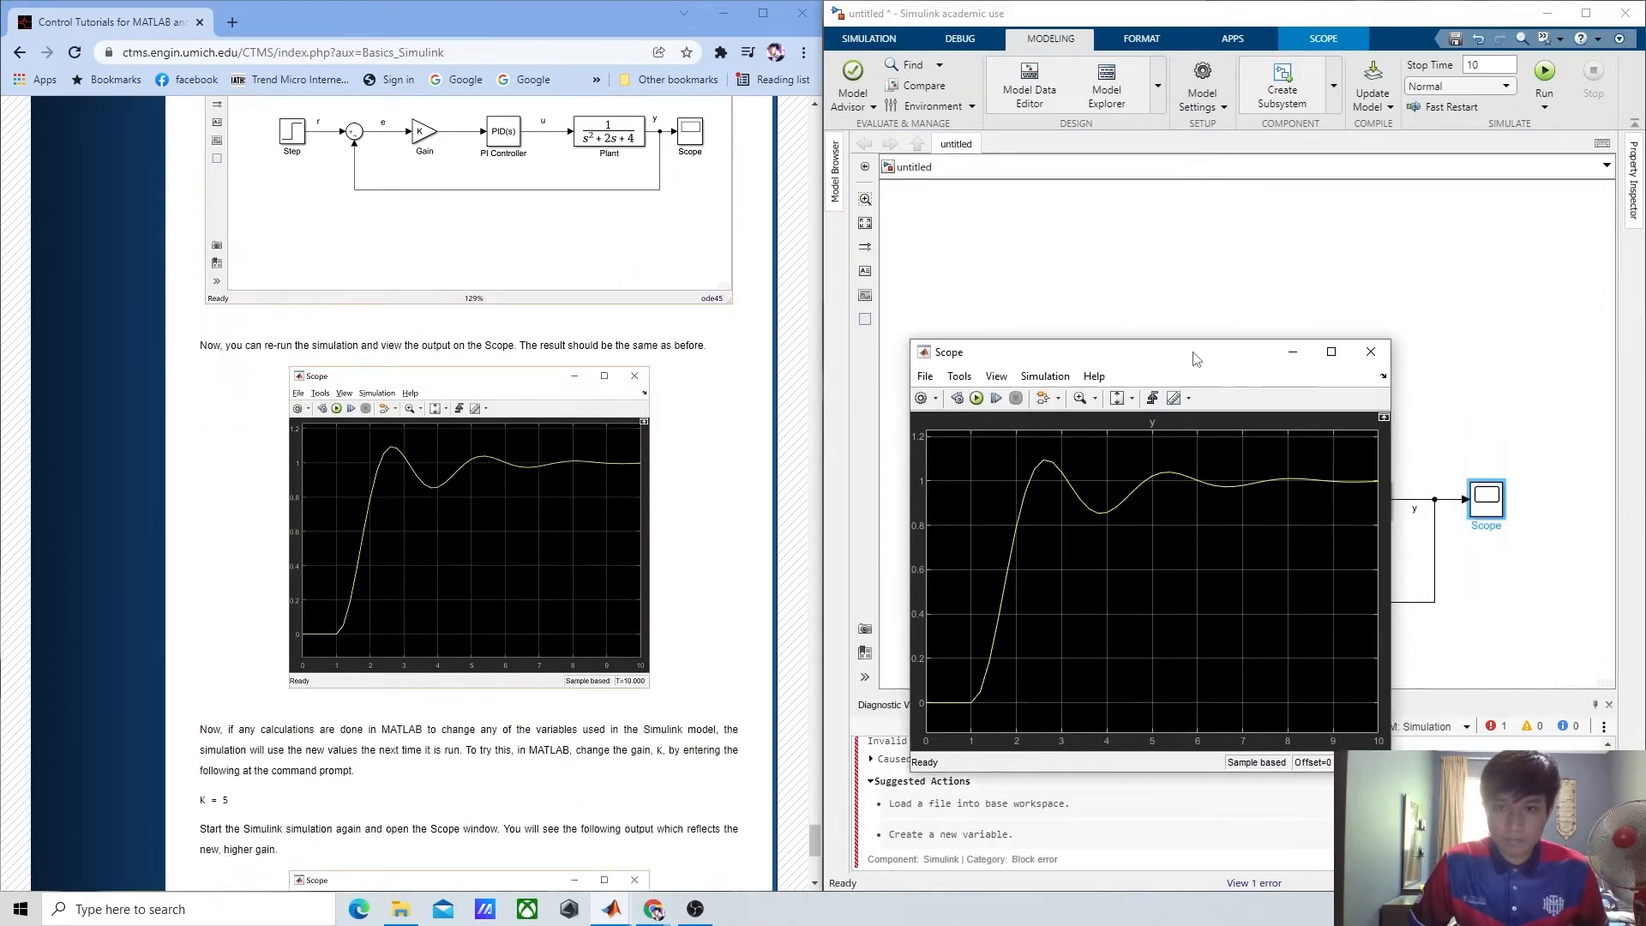
pyautogui.click(1371, 353)
# - Find the tutorial's new gain value and assign it in the MATLAB Command Window as K = 5
pyautogui.scroll(-5, 343, 481)
pyautogui.moveTo(230, 372); pyautogui.dragTo(200, 372)
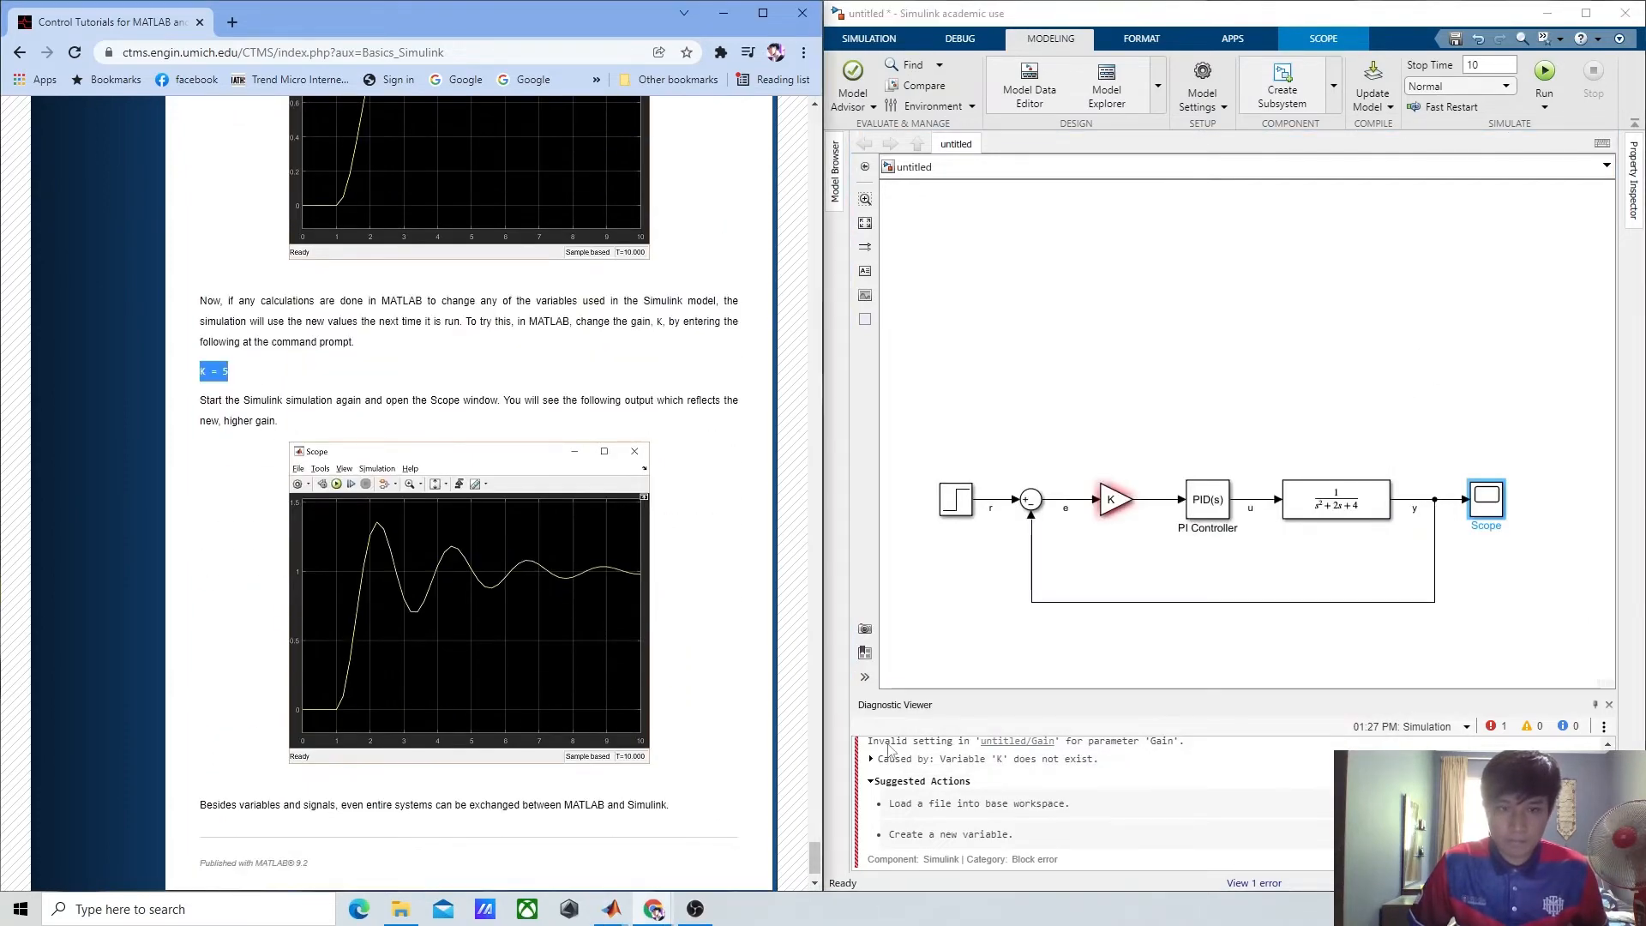
pyautogui.click(611, 908)
pyautogui.click(506, 844)
pyautogui.click(1192, 517)
pyautogui.write('K =')
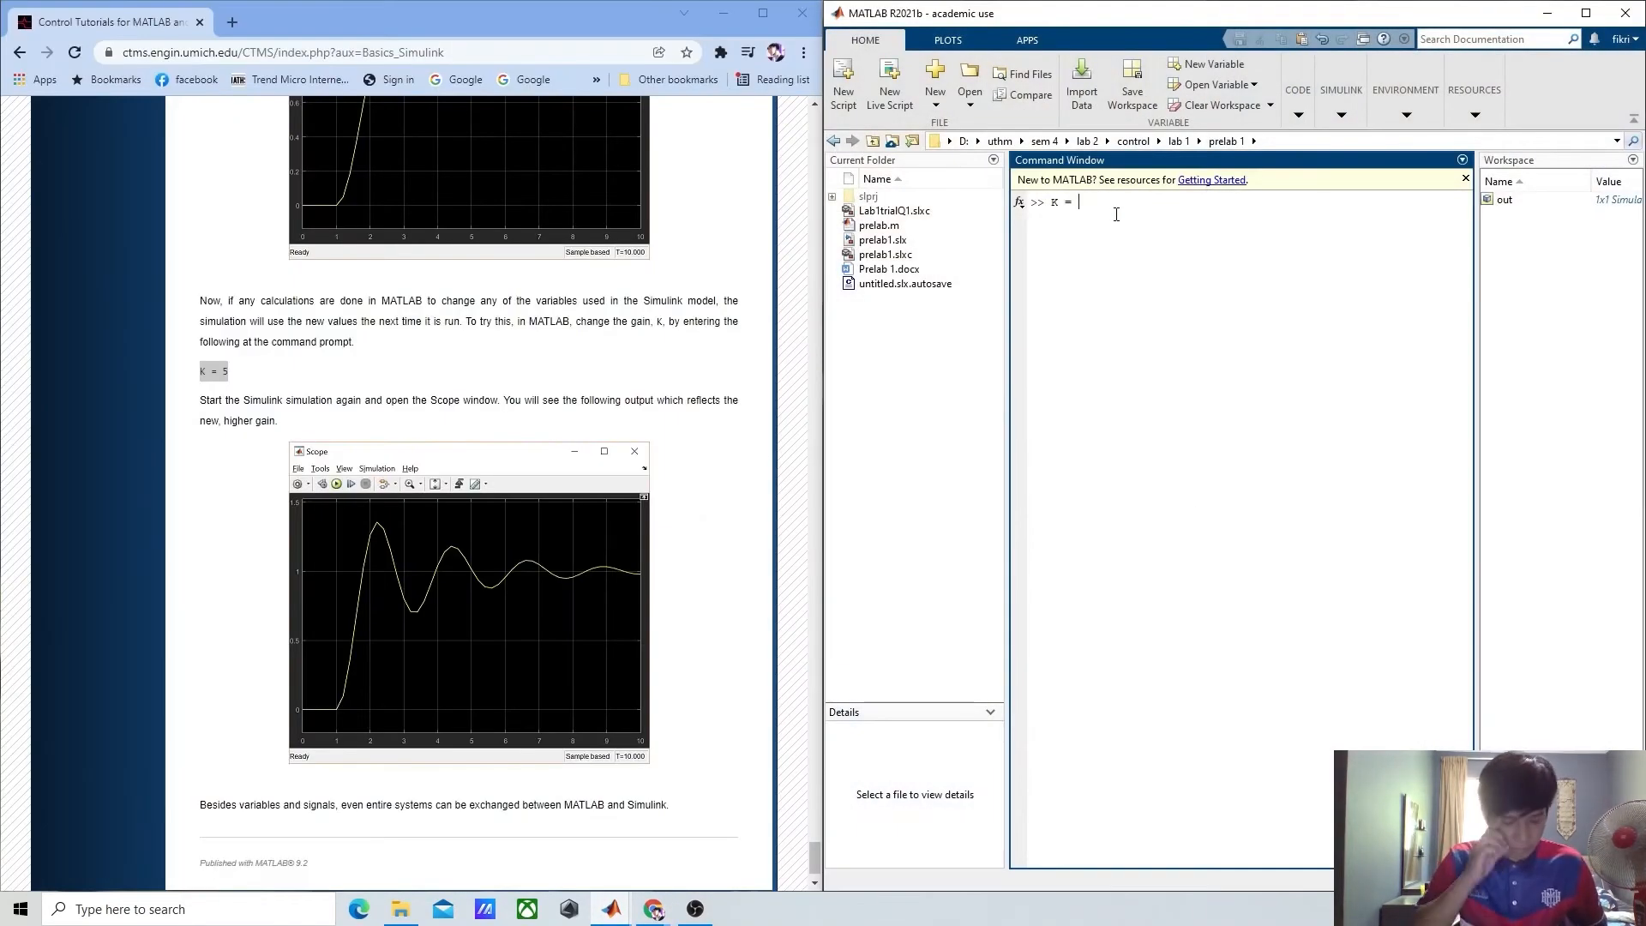
pyautogui.press('BackSpace')
pyautogui.press('BackSpace')
pyautogui.press('BackSpace')
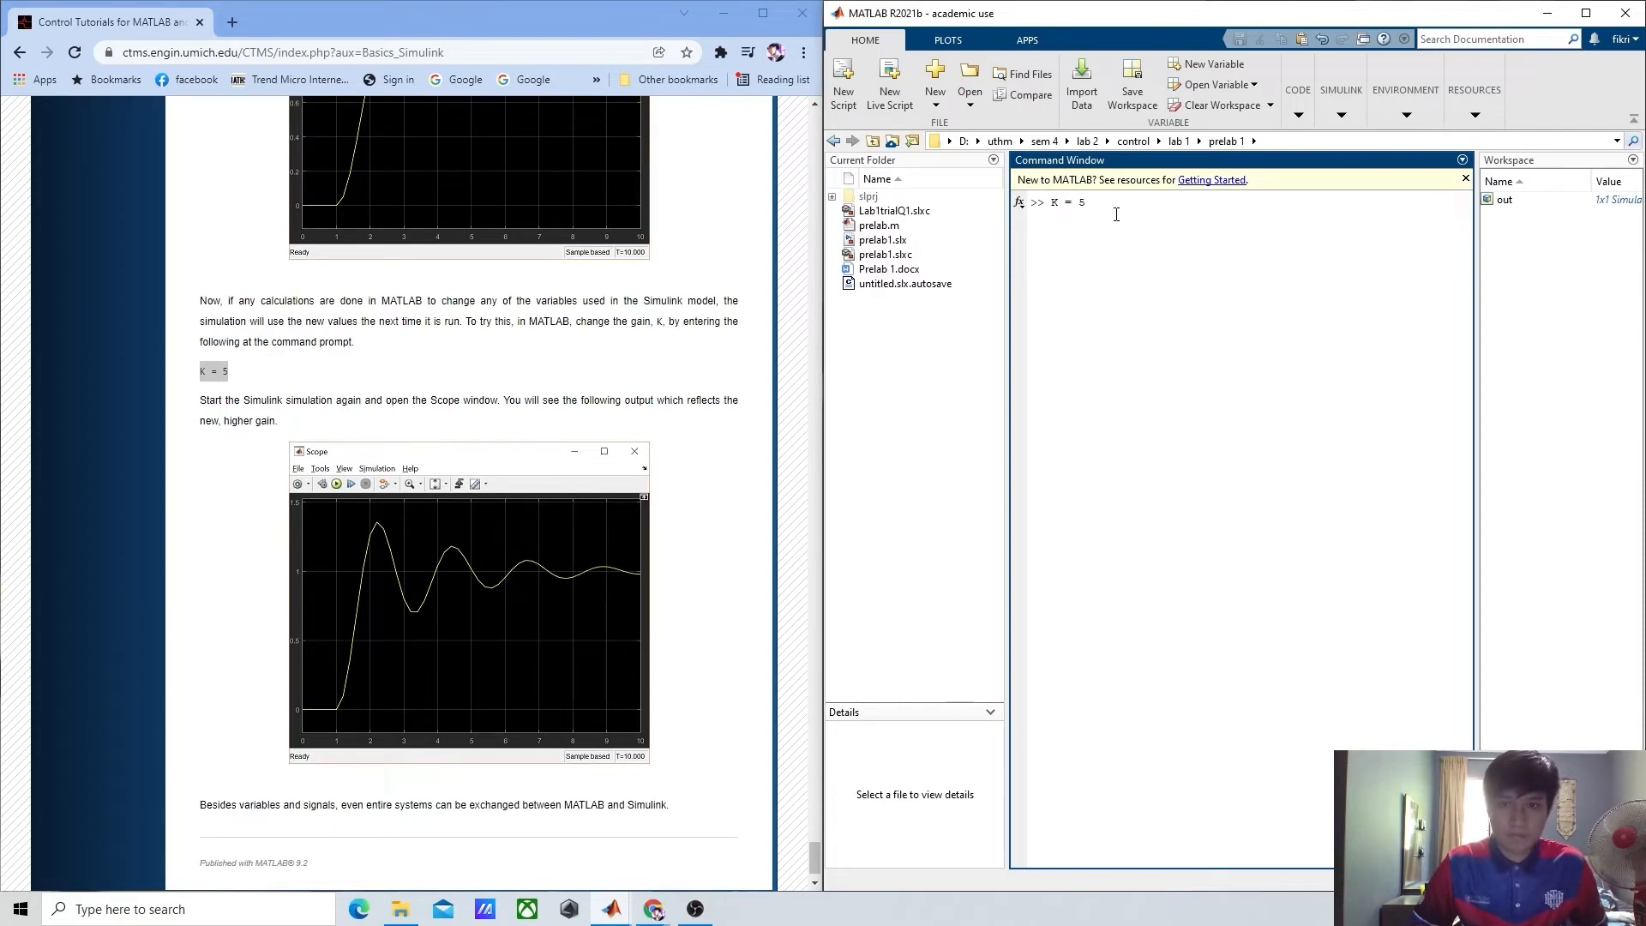
pyautogui.press('Return')
# - Return to the Simulink model, re-run the simulation, compare the Scope plot with the tutorial's higher-gain plot, and close the Scope
pyautogui.click(610, 909)
pyautogui.click(656, 858)
pyautogui.click(610, 909)
pyautogui.click(619, 857)
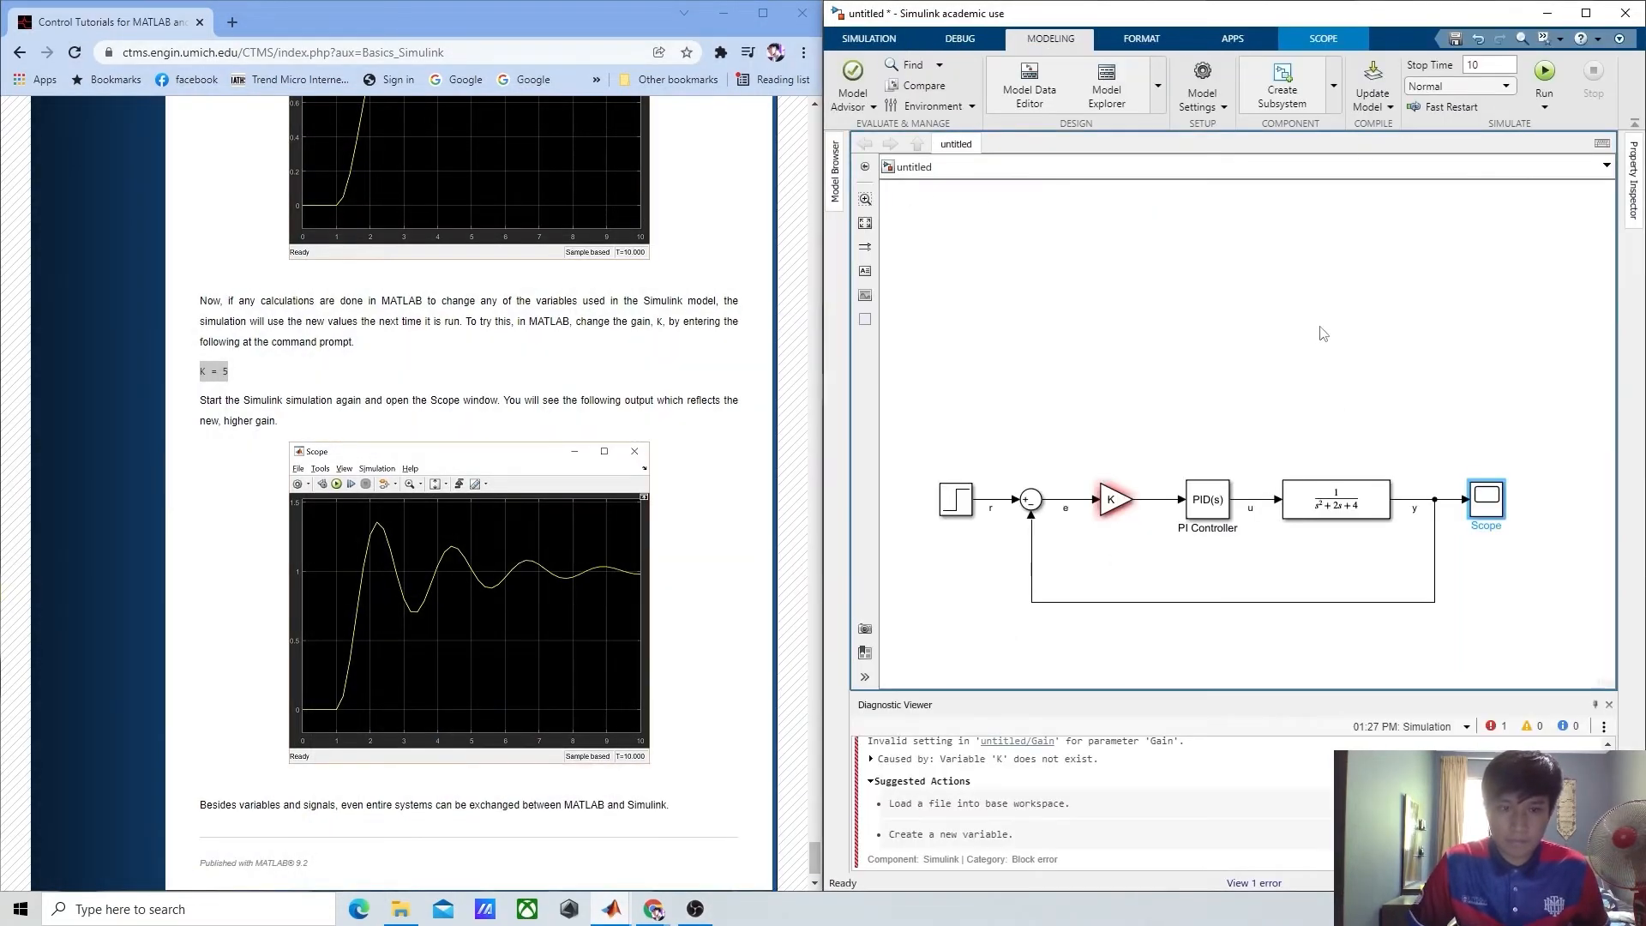
pyautogui.hotkey('ctrl', 't')
pyautogui.scroll(-2, 725, 665)
pyautogui.doubleClick(1490, 499)
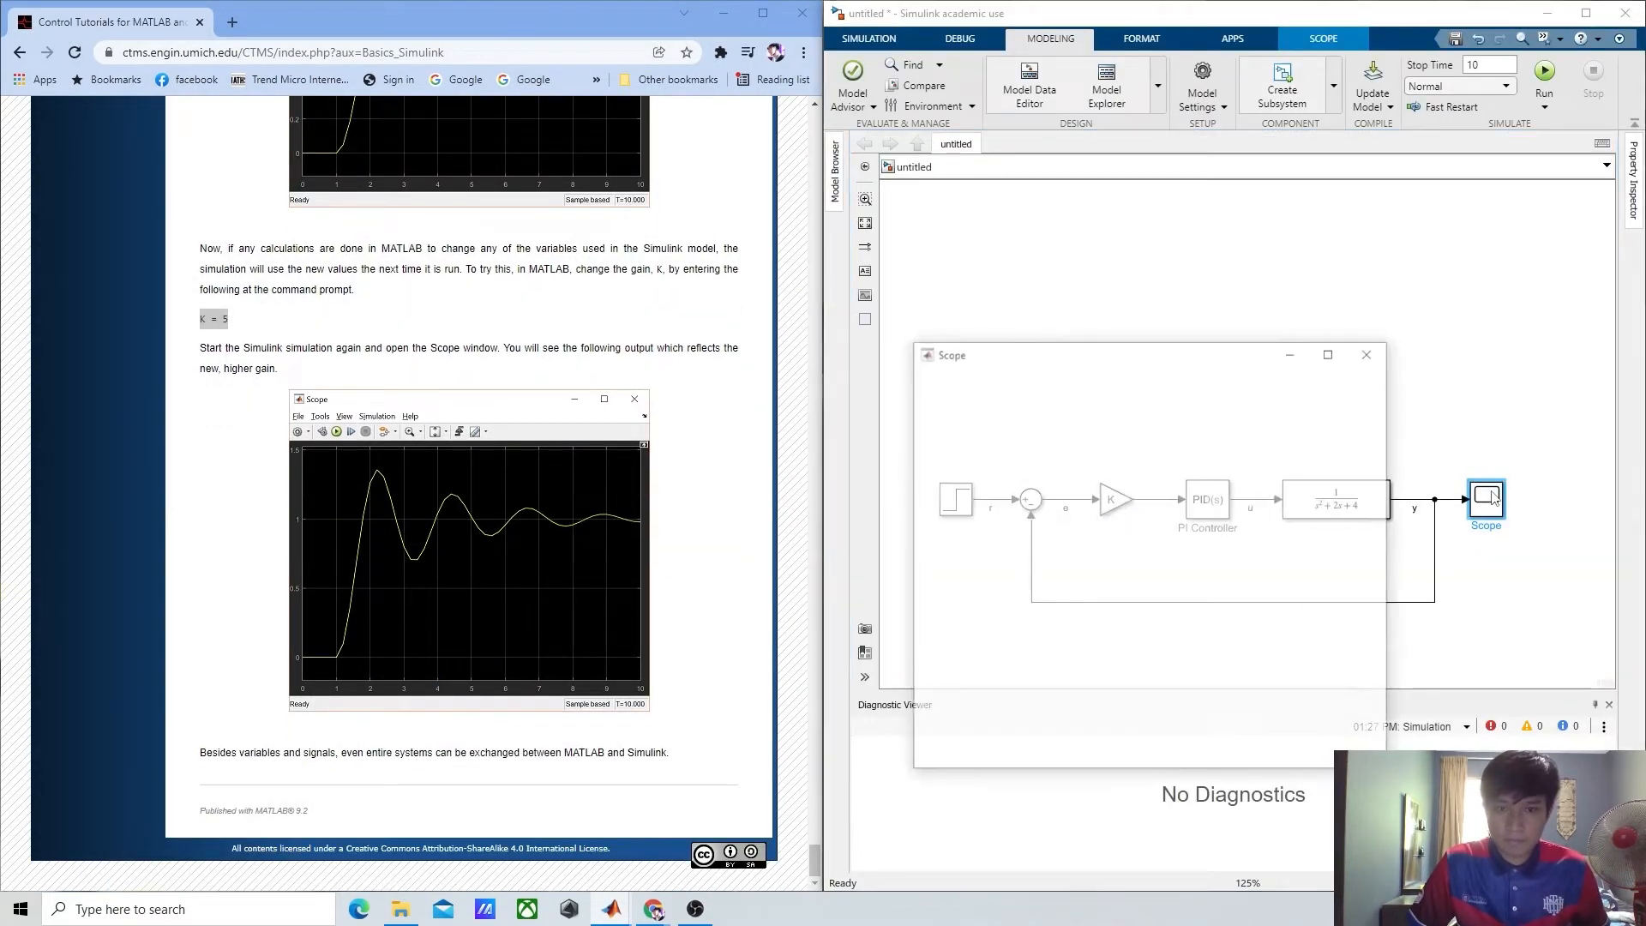
pyautogui.scroll(1, 600, 484)
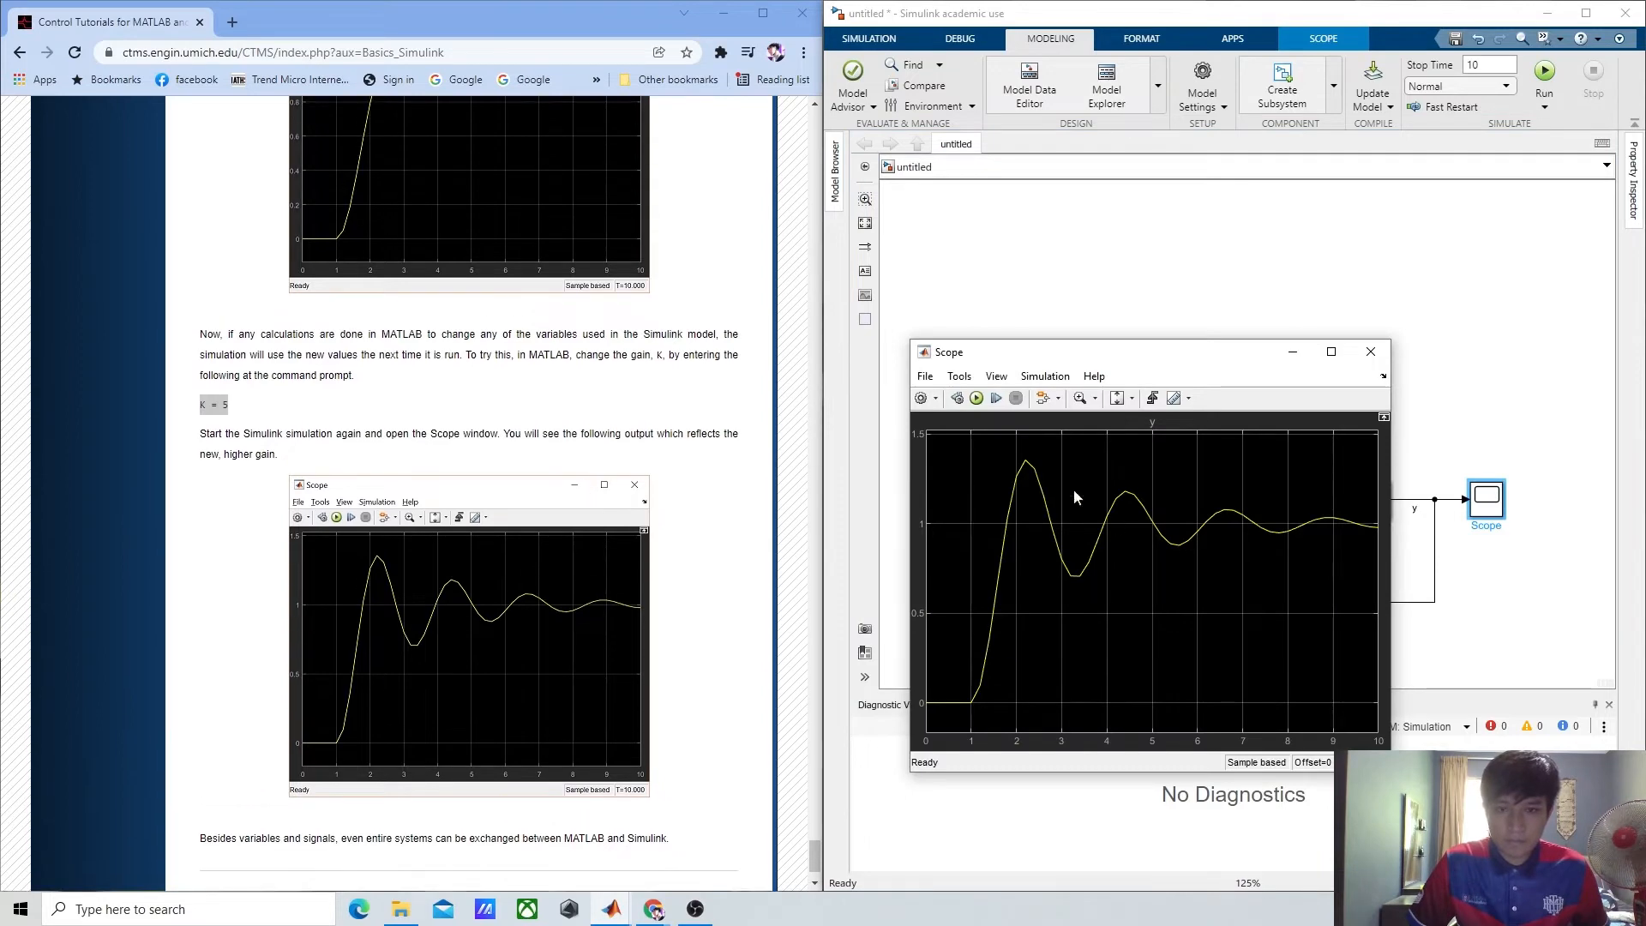
pyautogui.click(1378, 360)
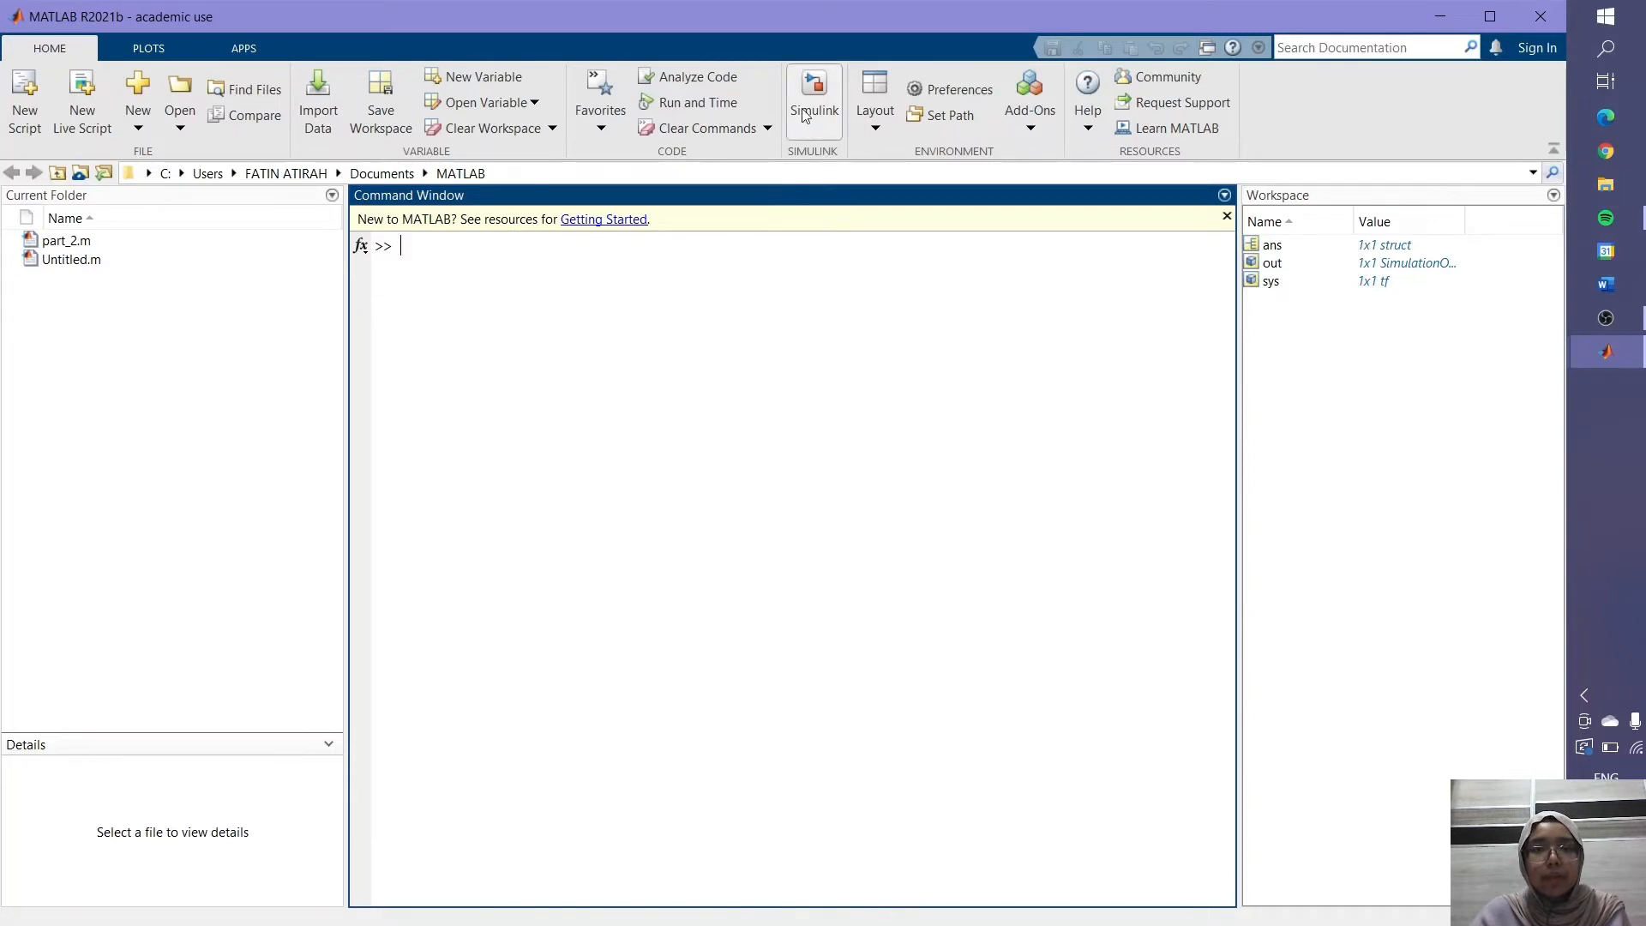
# - Create a blank model from the Simulink Start Page and add a Step block to it
pyautogui.moveTo(1600, 351)
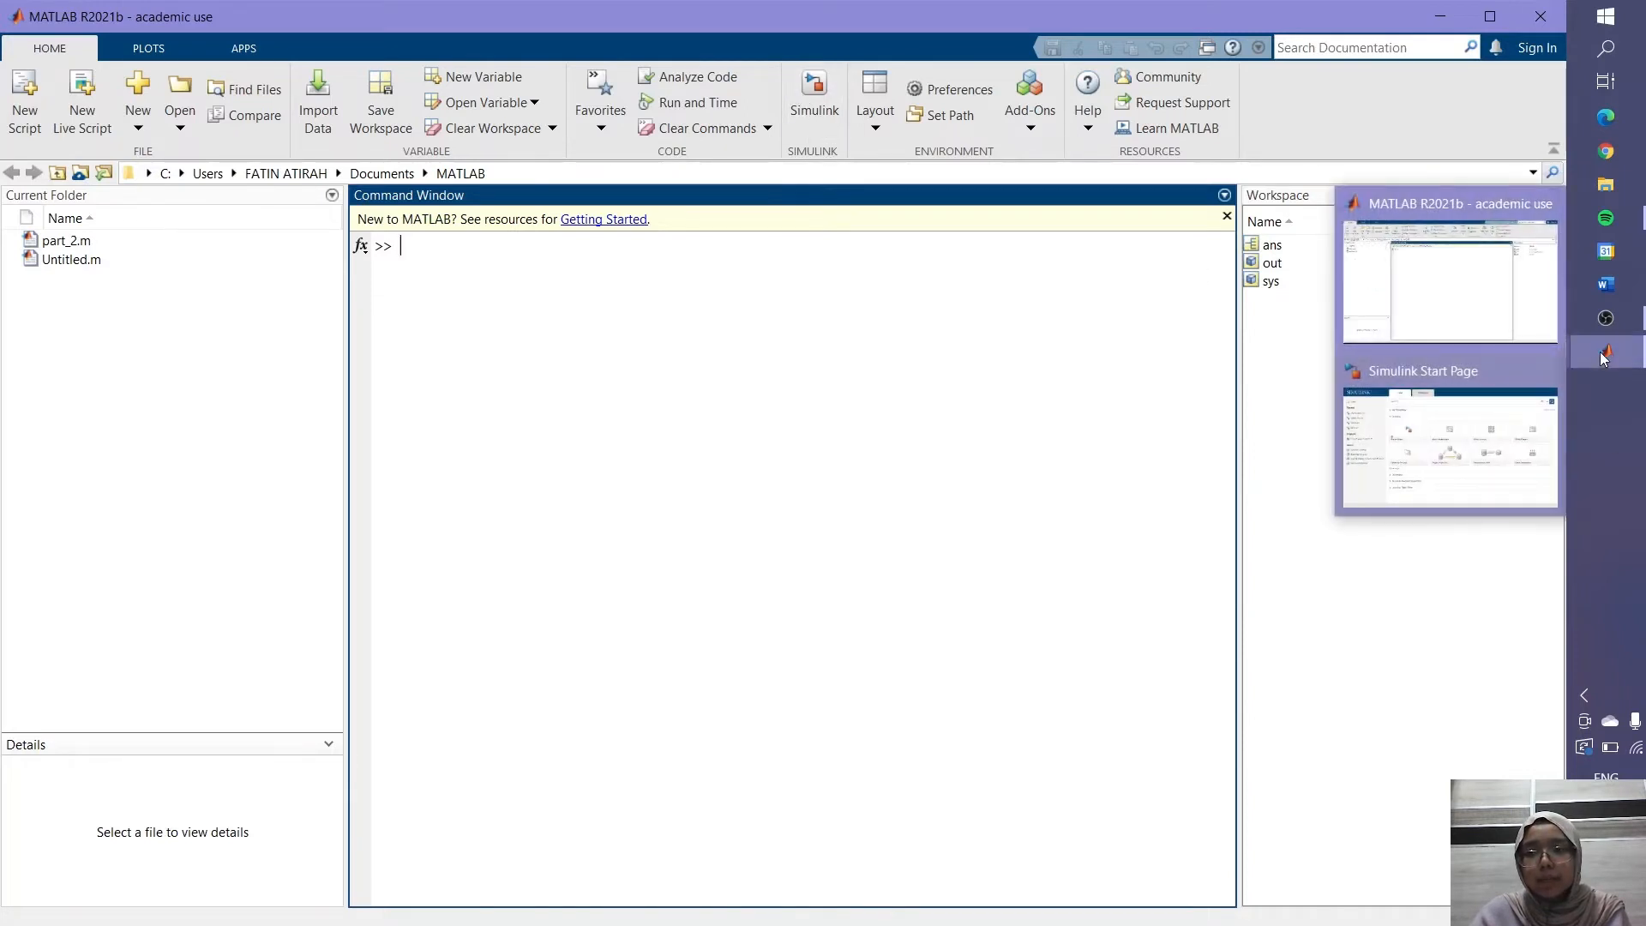
pyautogui.click(1461, 450)
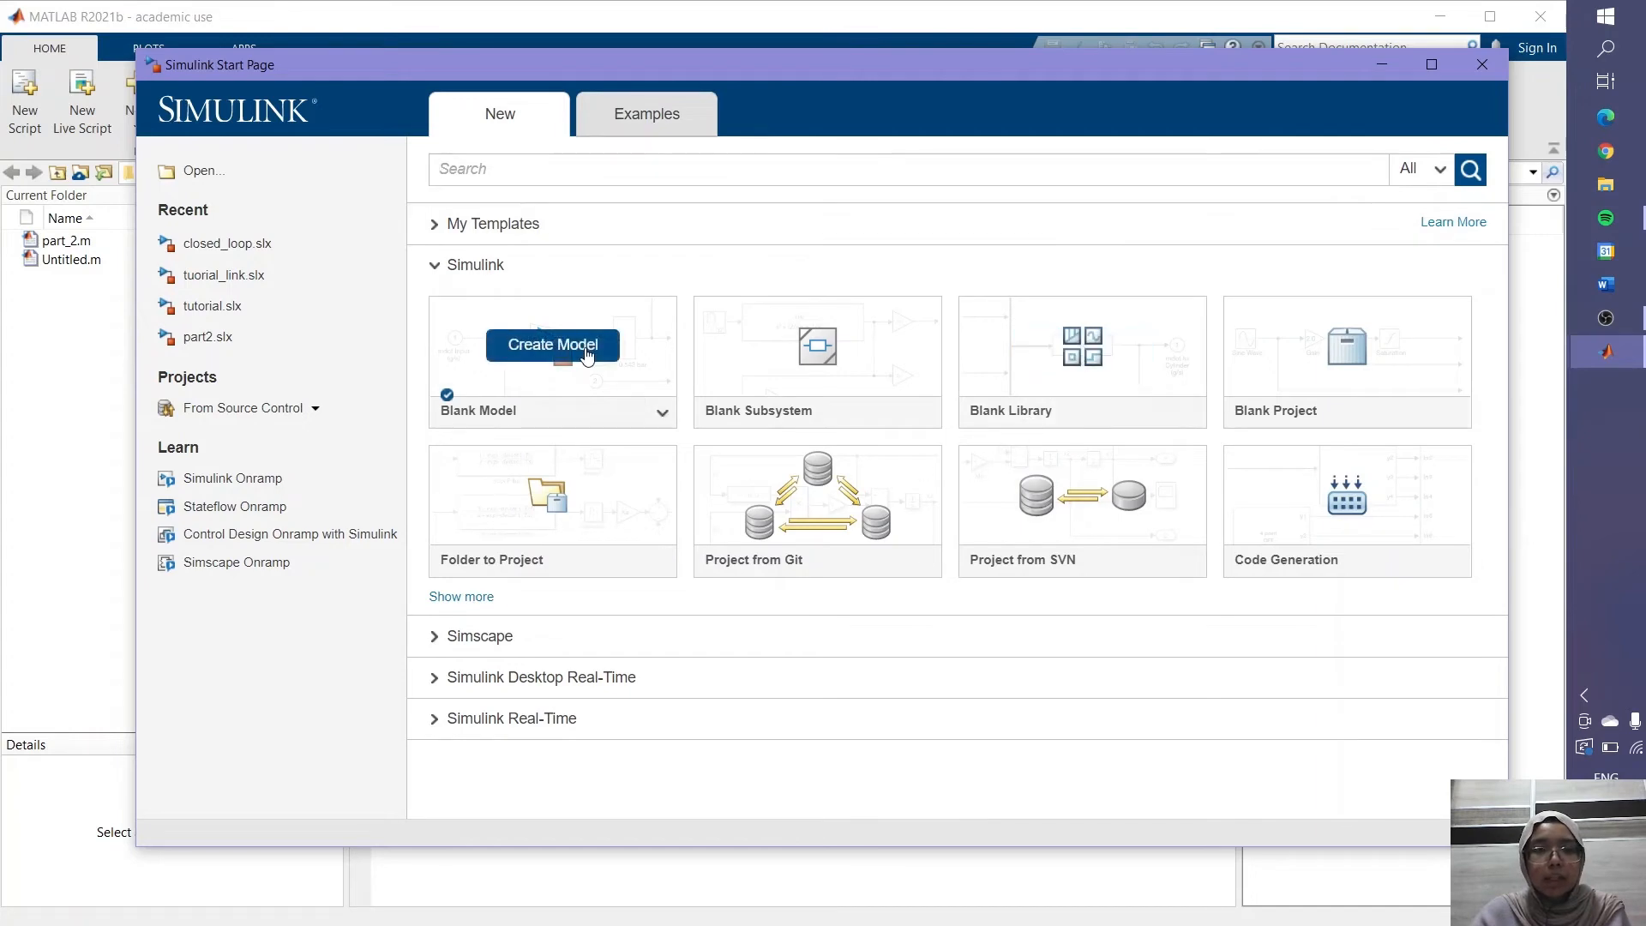
pyautogui.click(588, 353)
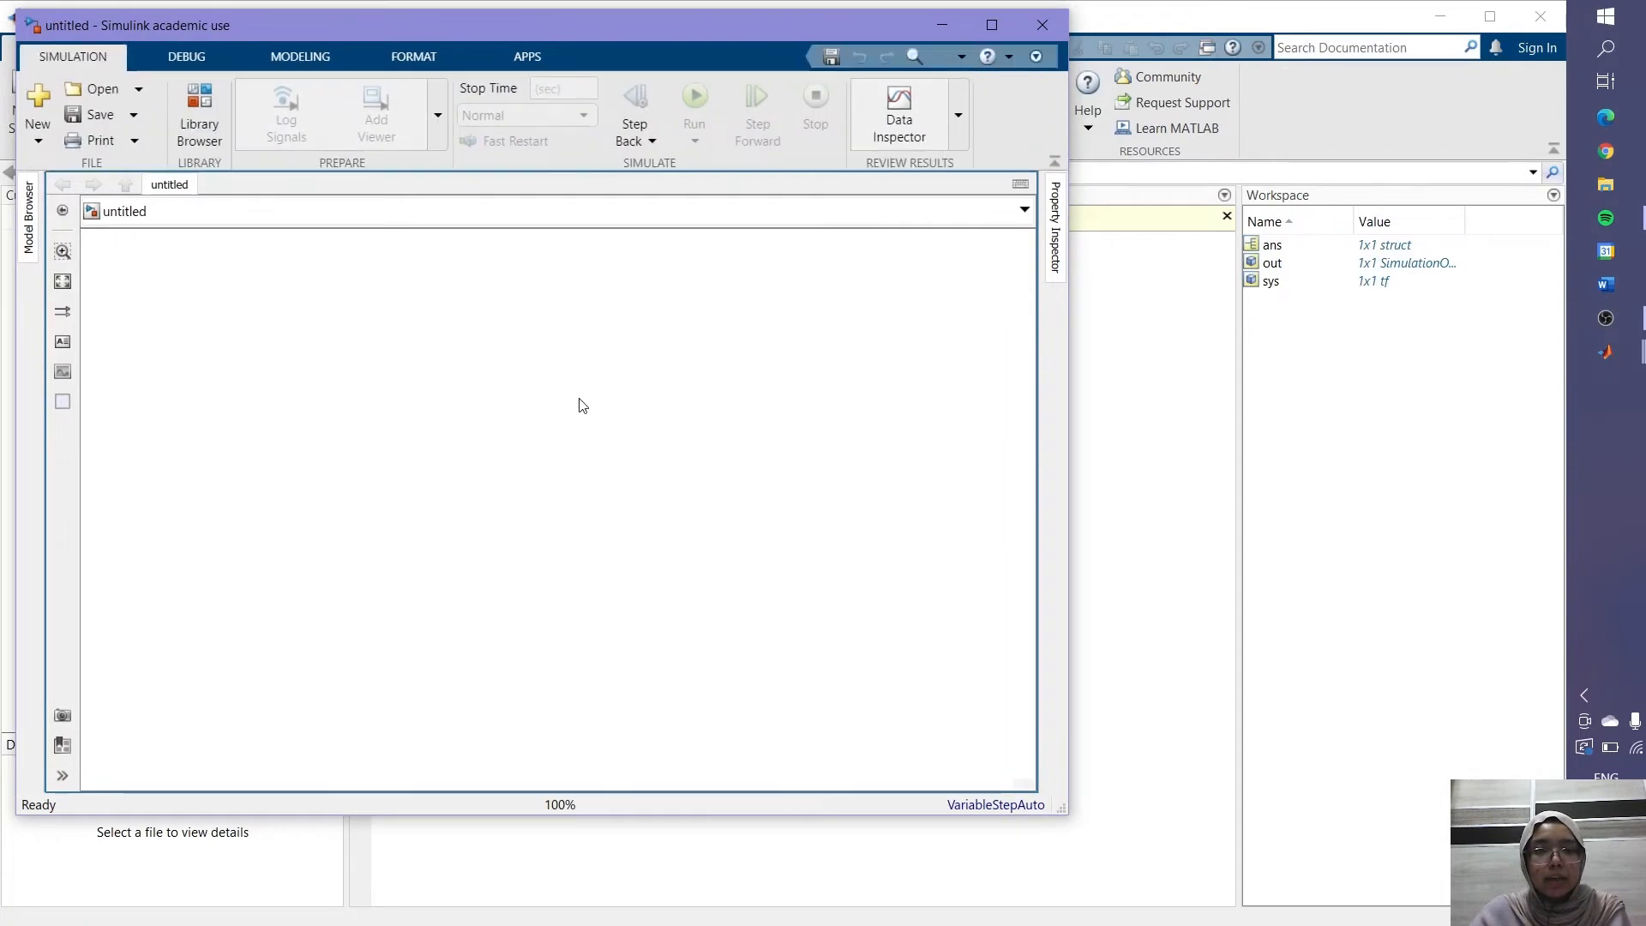
pyautogui.doubleClick(574, 435)
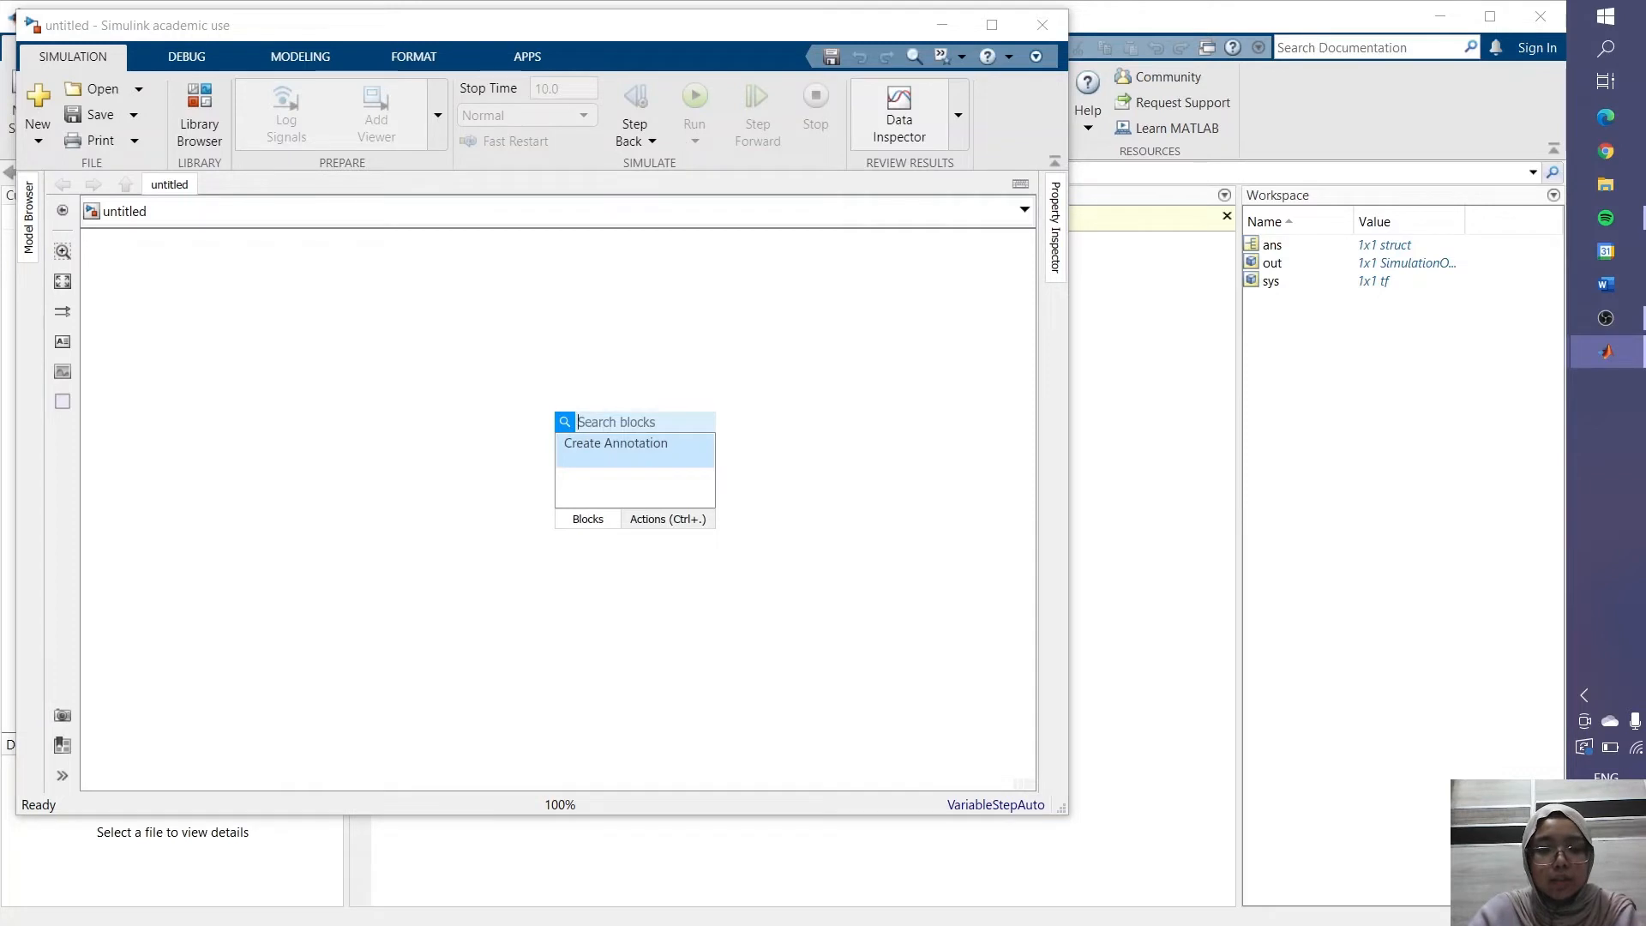
pyautogui.write('st')
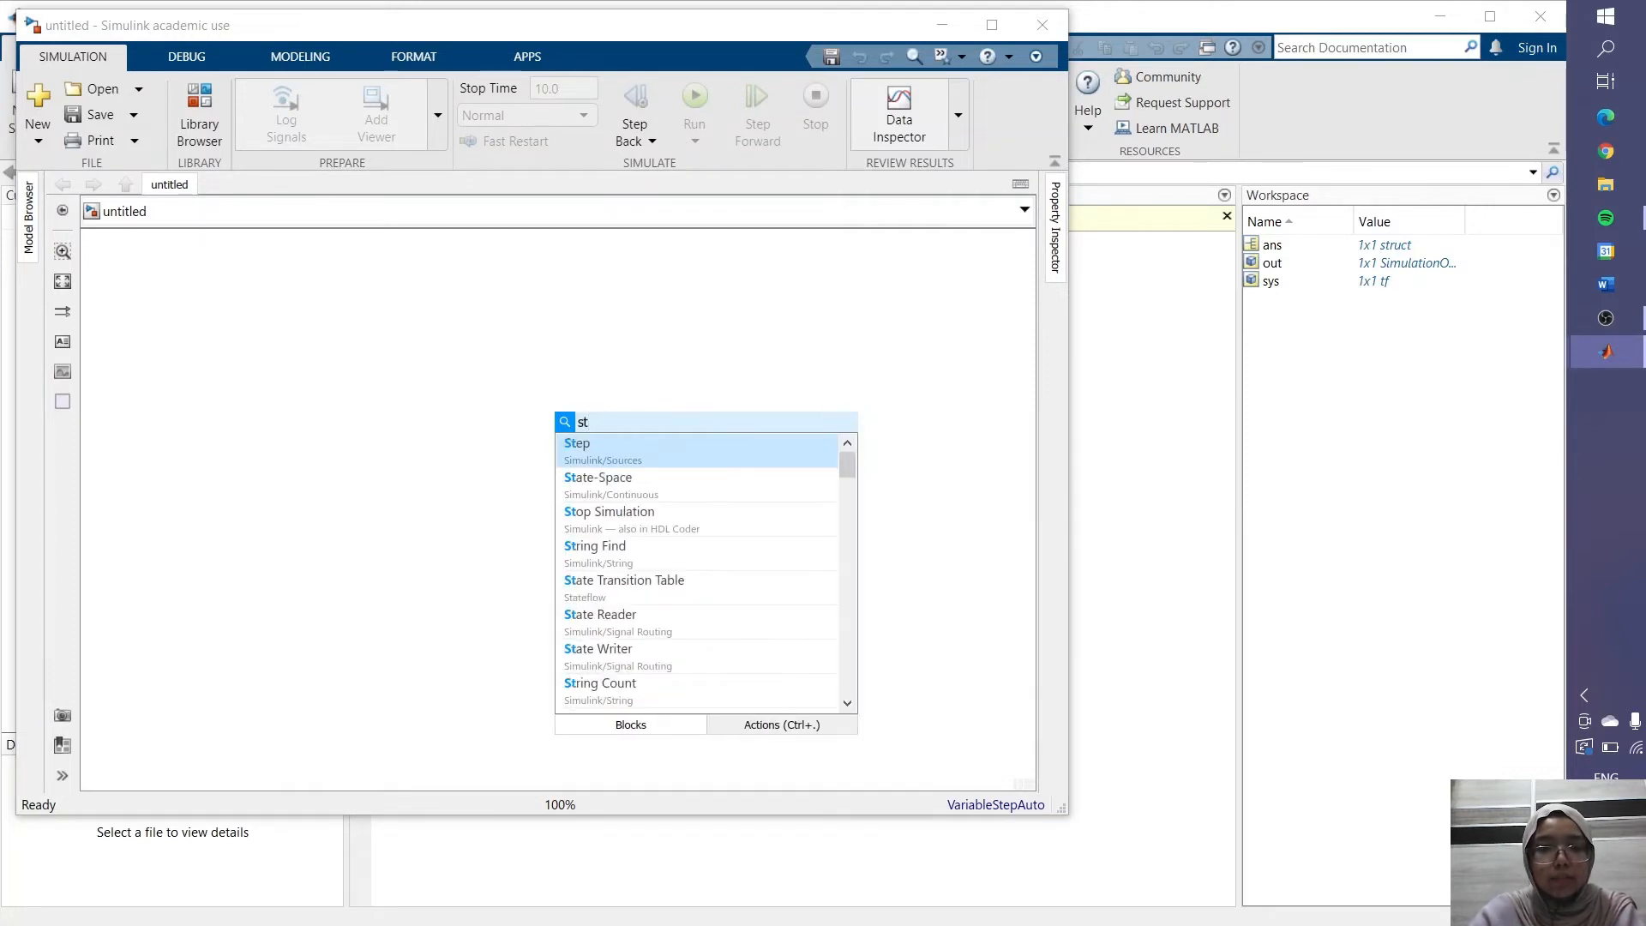
pyautogui.click(692, 463)
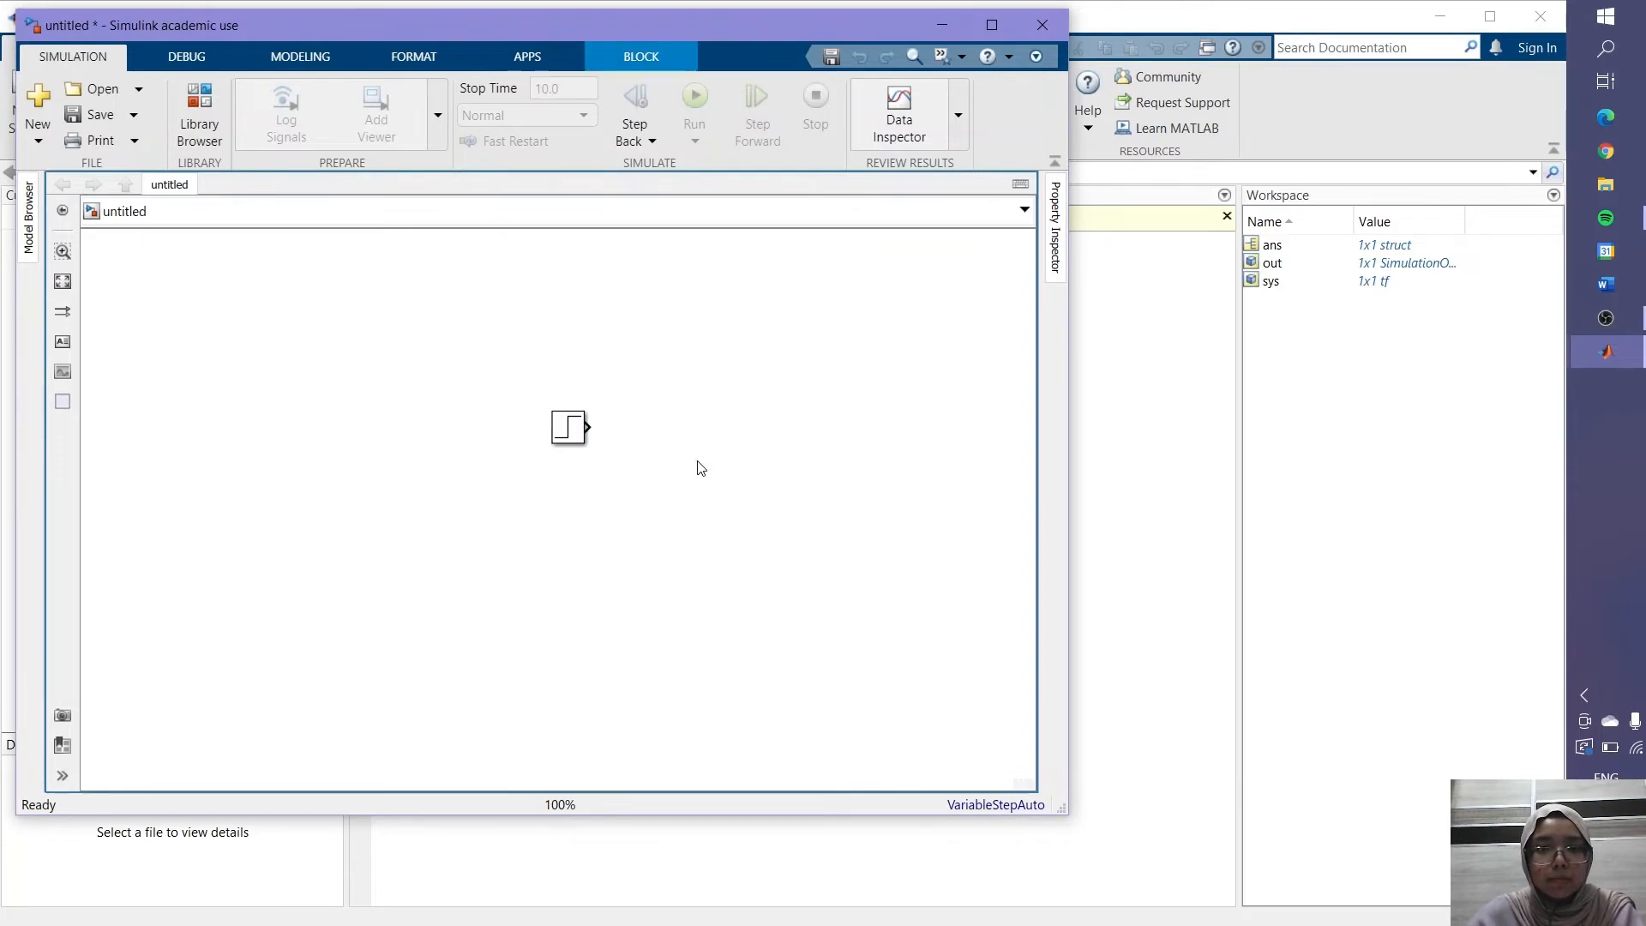
# - Add a Transfer Fcn block and a Simulink/Sinks Scope block beside the Step block
pyautogui.click(689, 447)
pyautogui.doubleClick(686, 444)
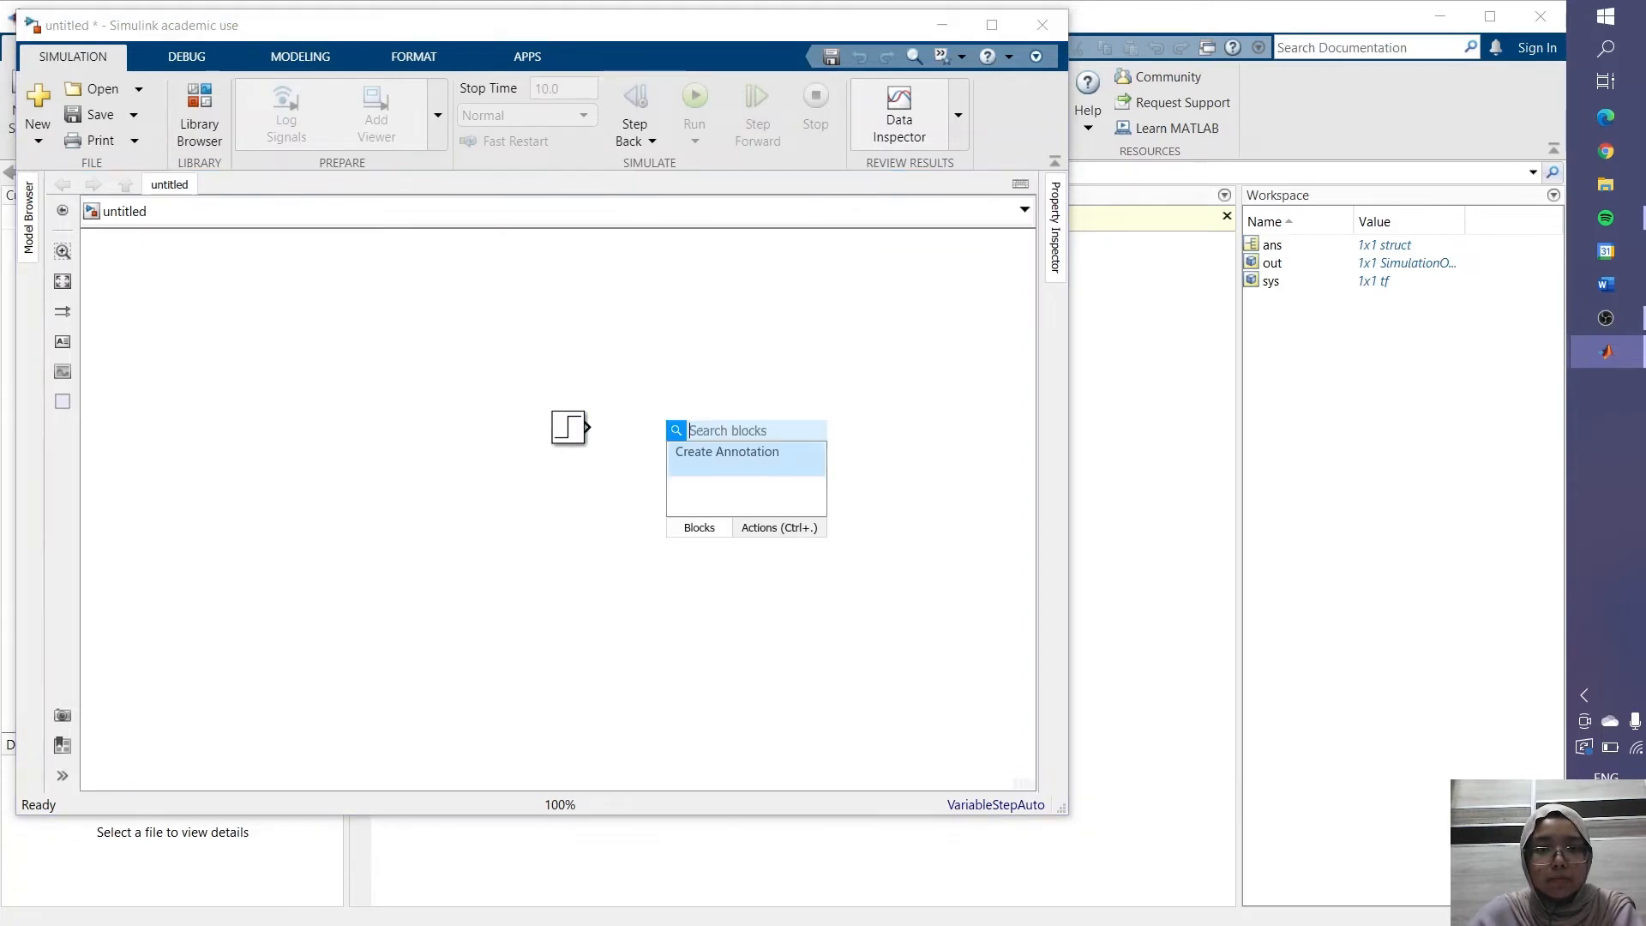
pyautogui.write('tr')
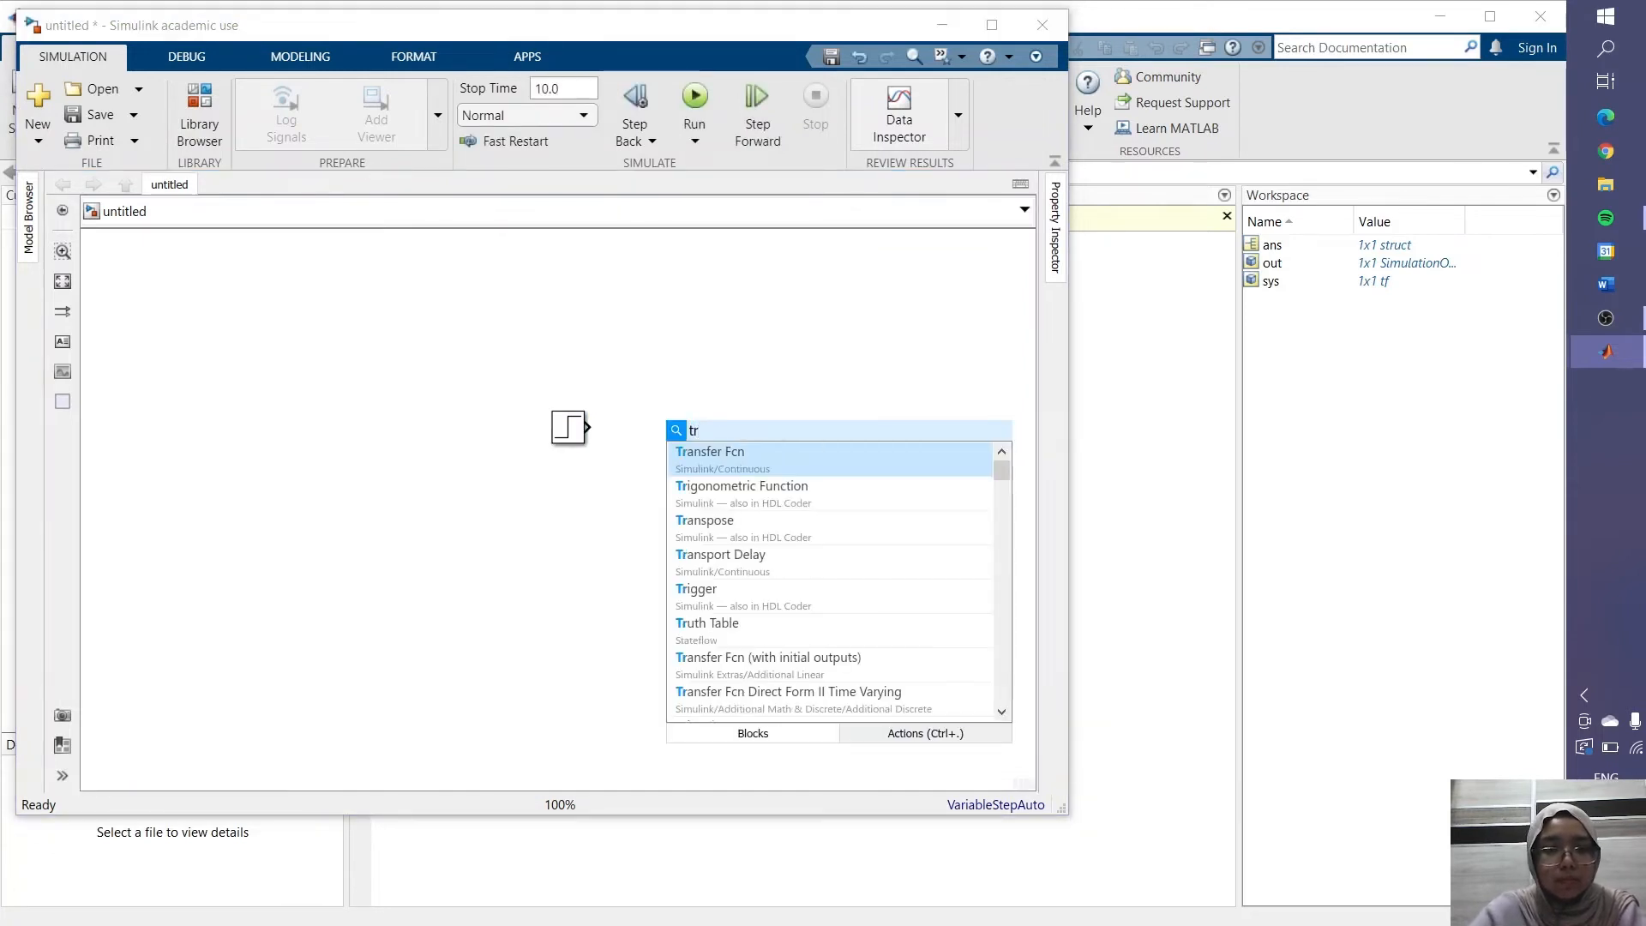
pyautogui.write('a')
pyautogui.click(754, 456)
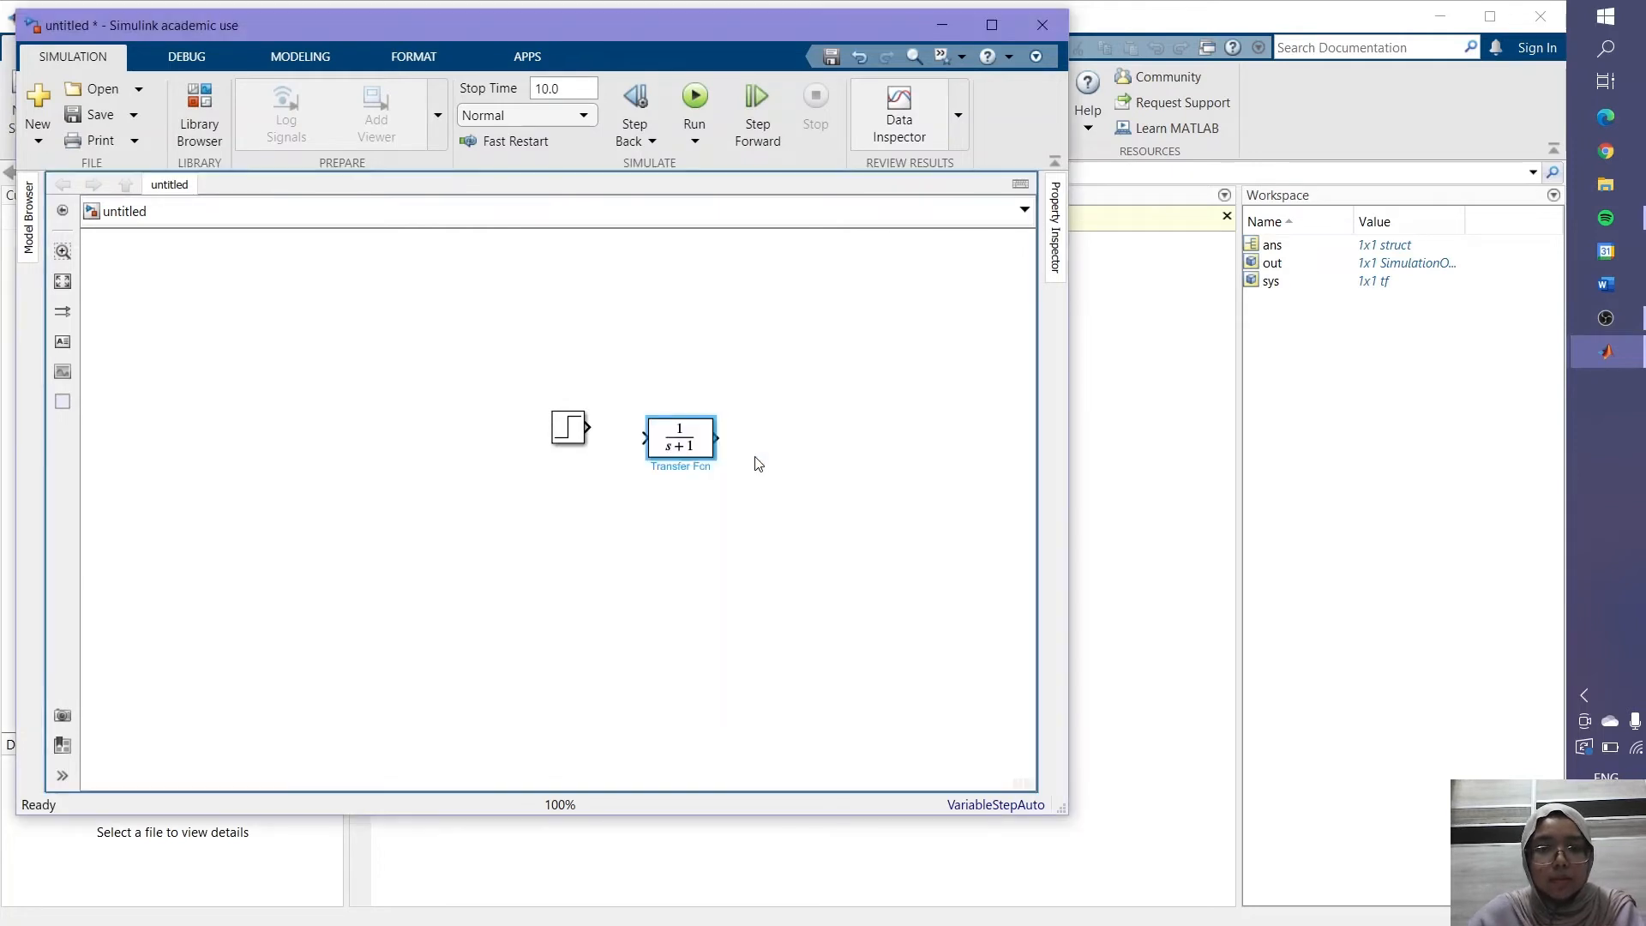
pyautogui.doubleClick(765, 457)
pyautogui.write('scope')
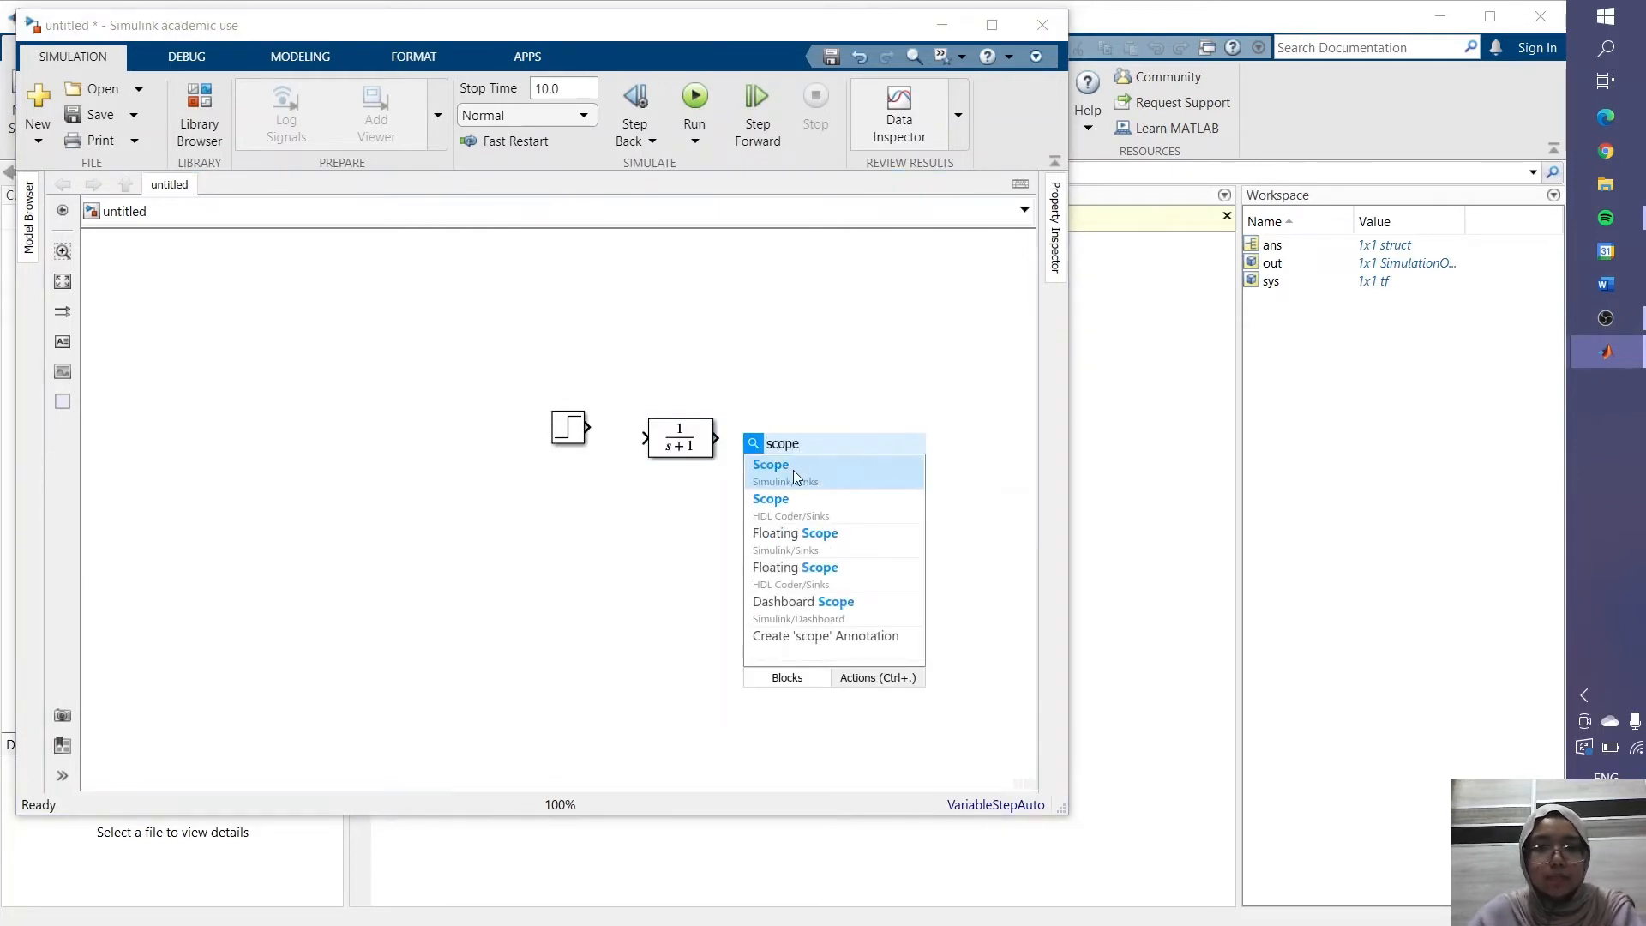
pyautogui.click(793, 469)
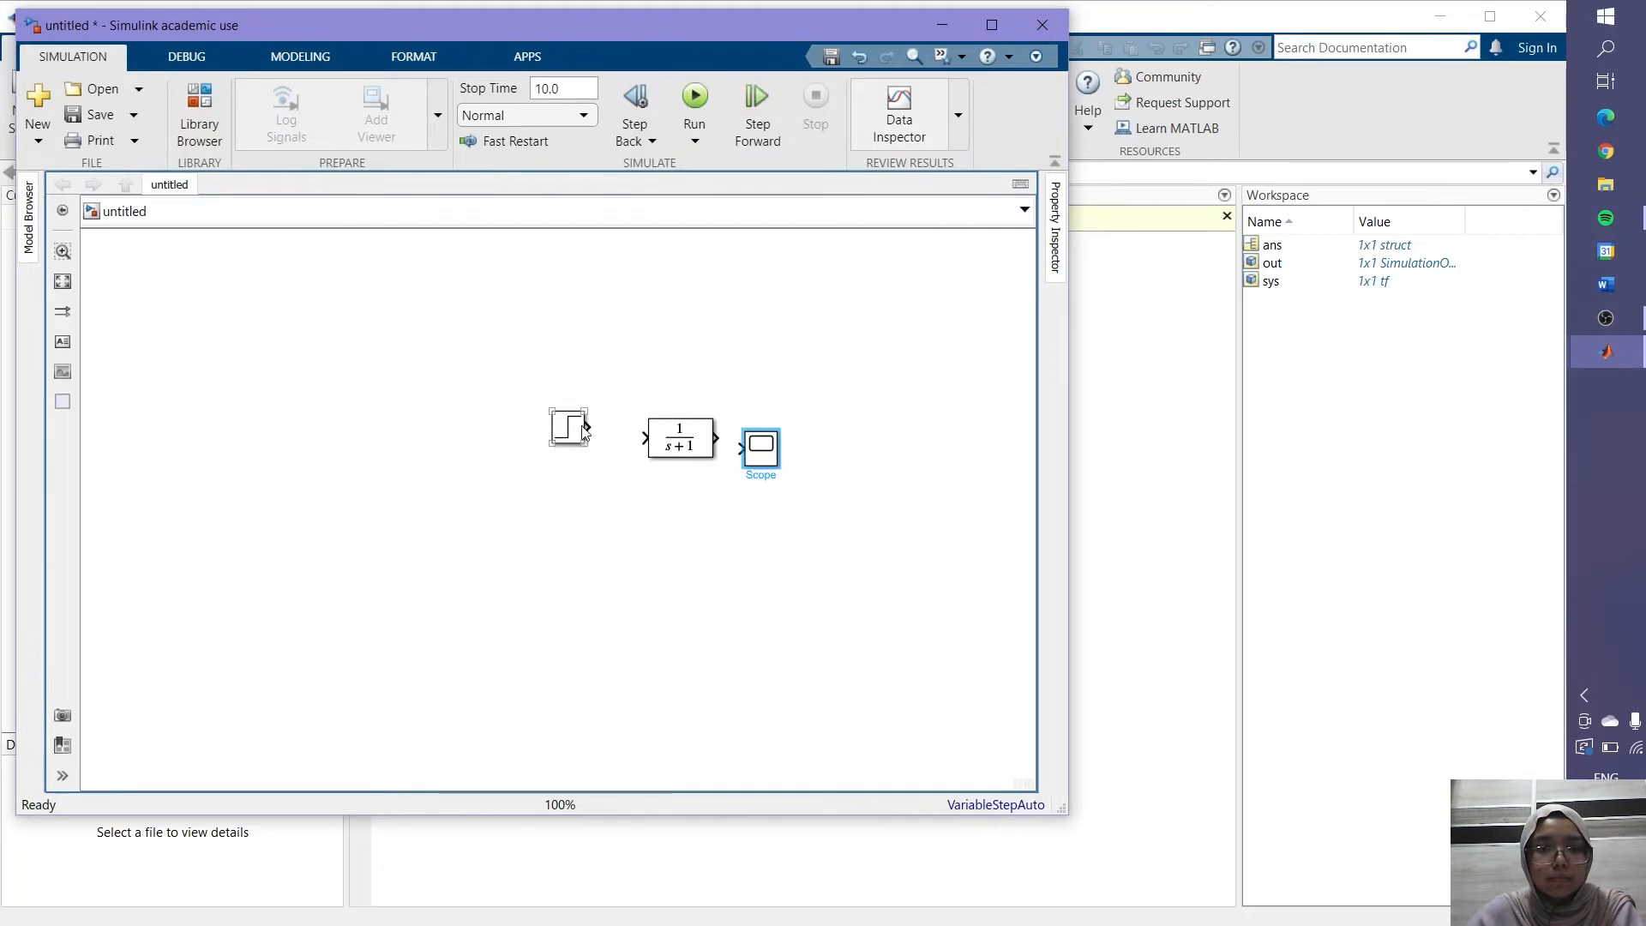
# - Align the three blocks in a row and connect Step to Transfer Fcn and Transfer Fcn to Scope
pyautogui.moveTo(570, 426); pyautogui.dragTo(451, 420)
pyautogui.moveTo(682, 441); pyautogui.dragTo(597, 425)
pyautogui.moveTo(763, 453); pyautogui.dragTo(742, 425)
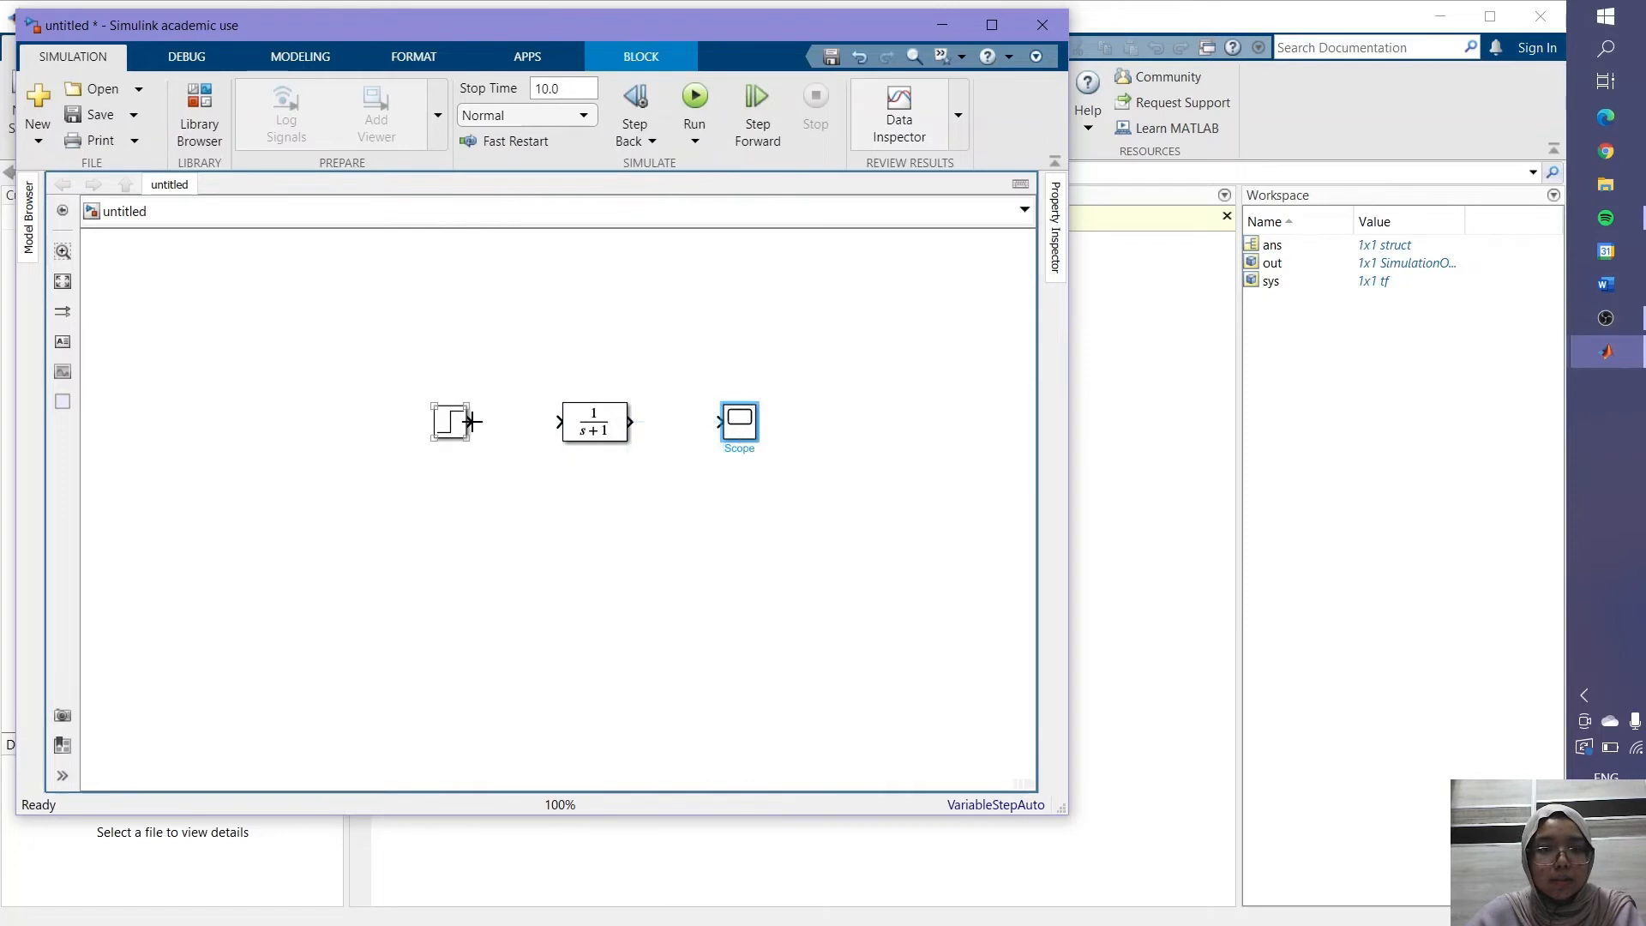
pyautogui.moveTo(470, 421); pyautogui.dragTo(553, 422)
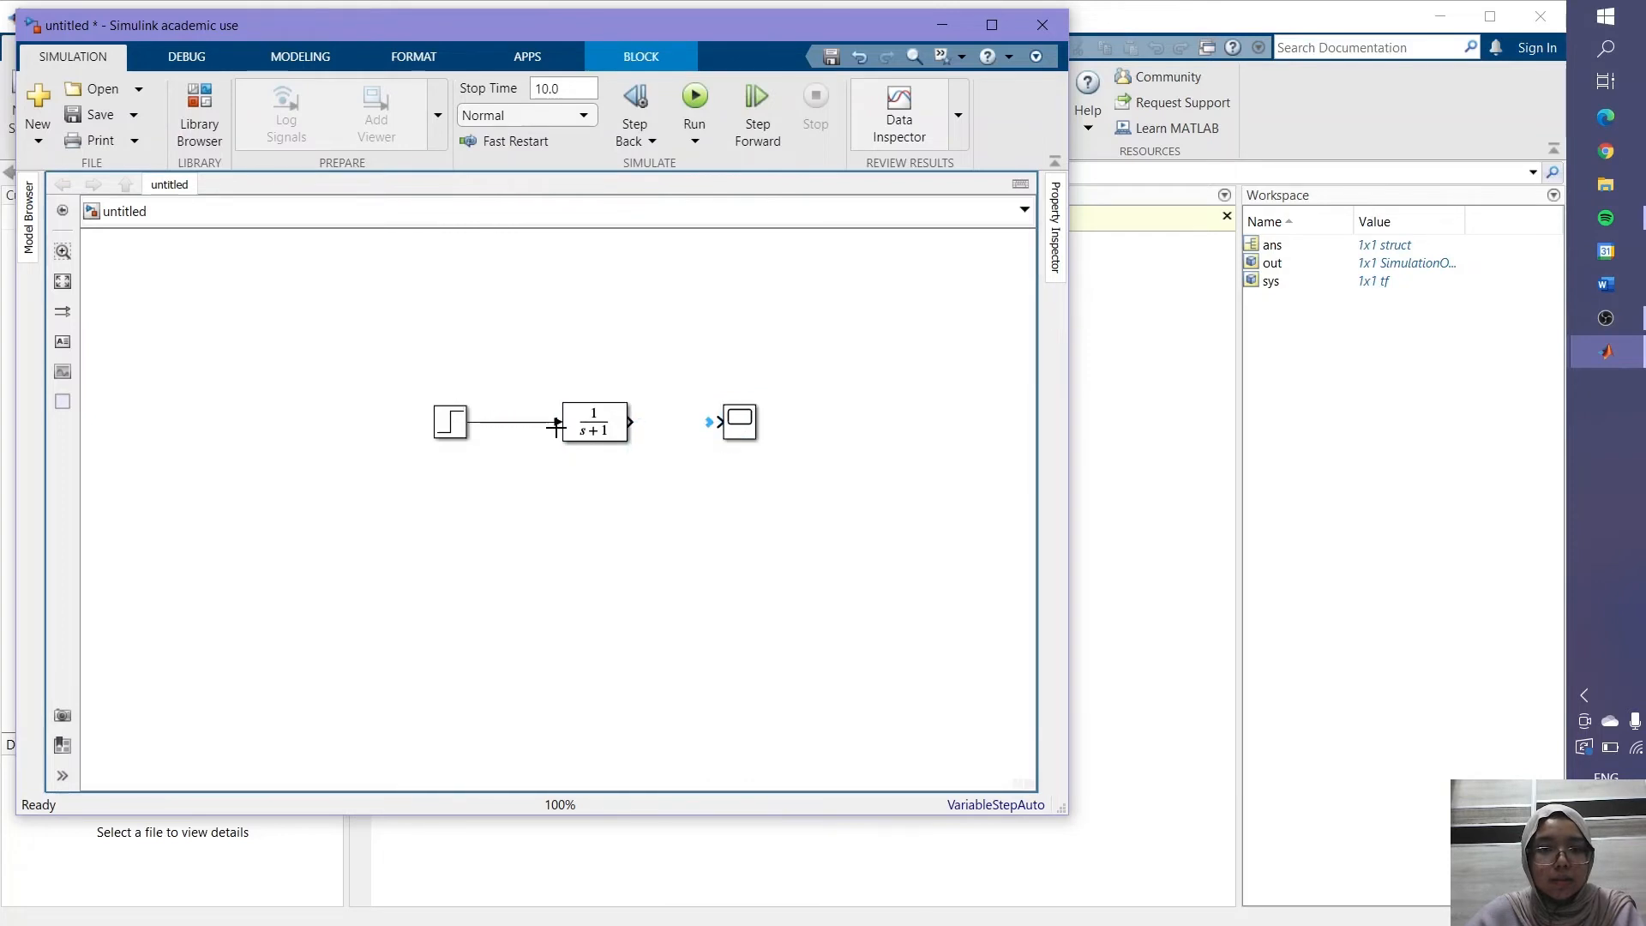
pyautogui.moveTo(652, 428); pyautogui.dragTo(721, 421)
pyautogui.click(693, 497)
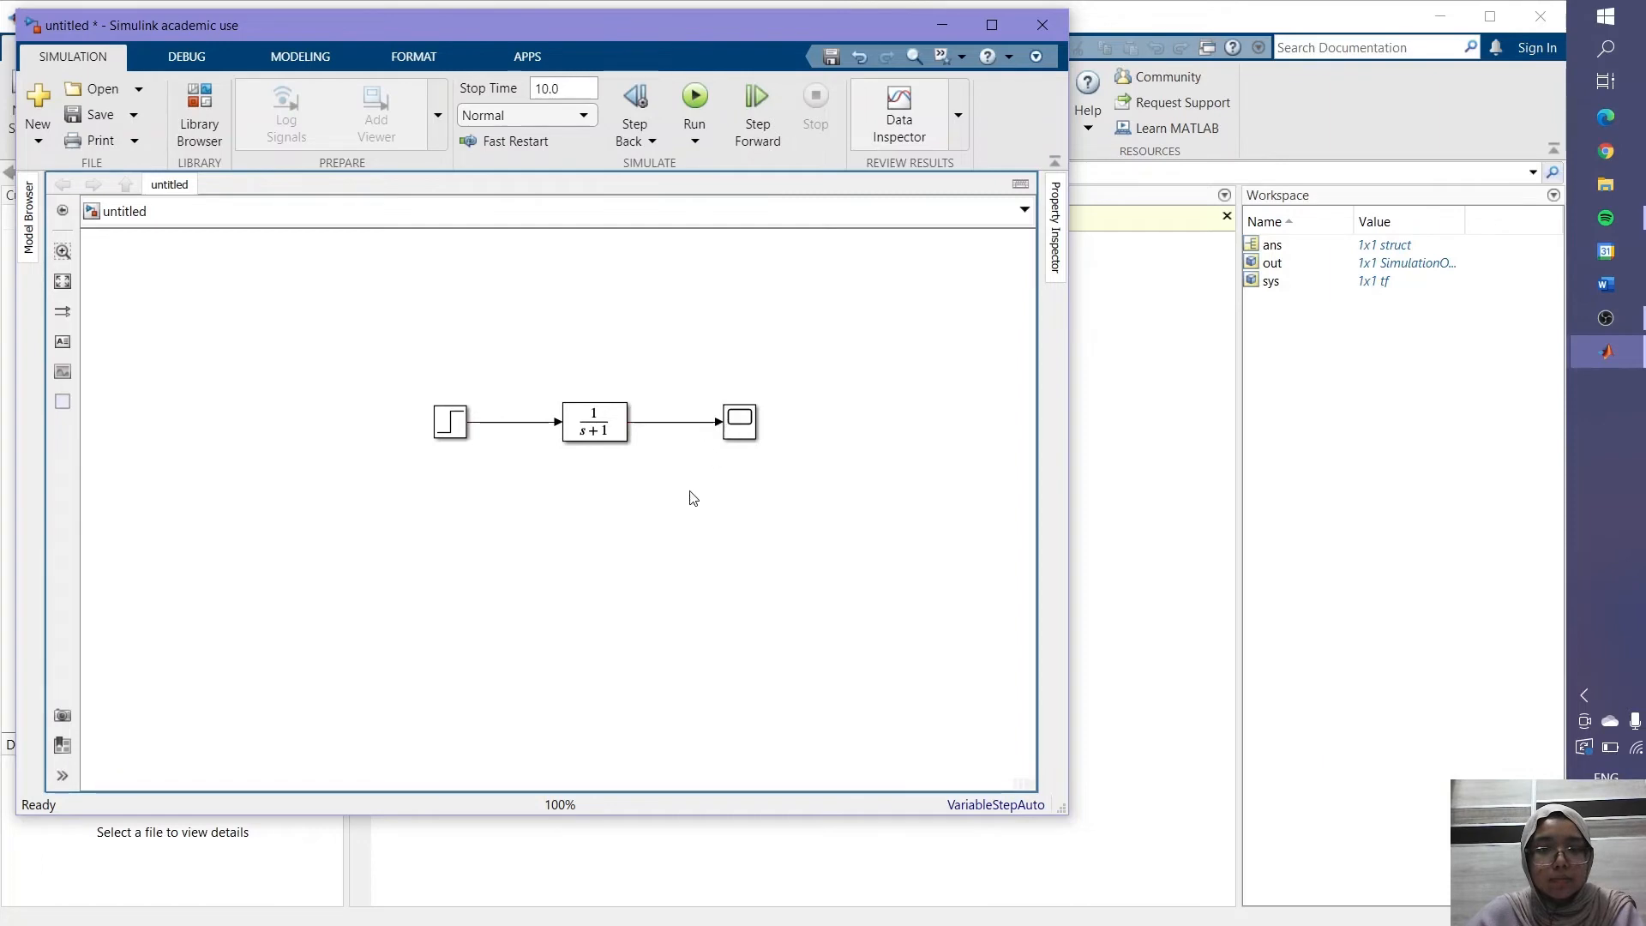
# - Set the Transfer Fcn's denominator coefficients to [1 5 60] and widen the block so its full expression fits
pyautogui.click(595, 428)
pyautogui.doubleClick(595, 429)
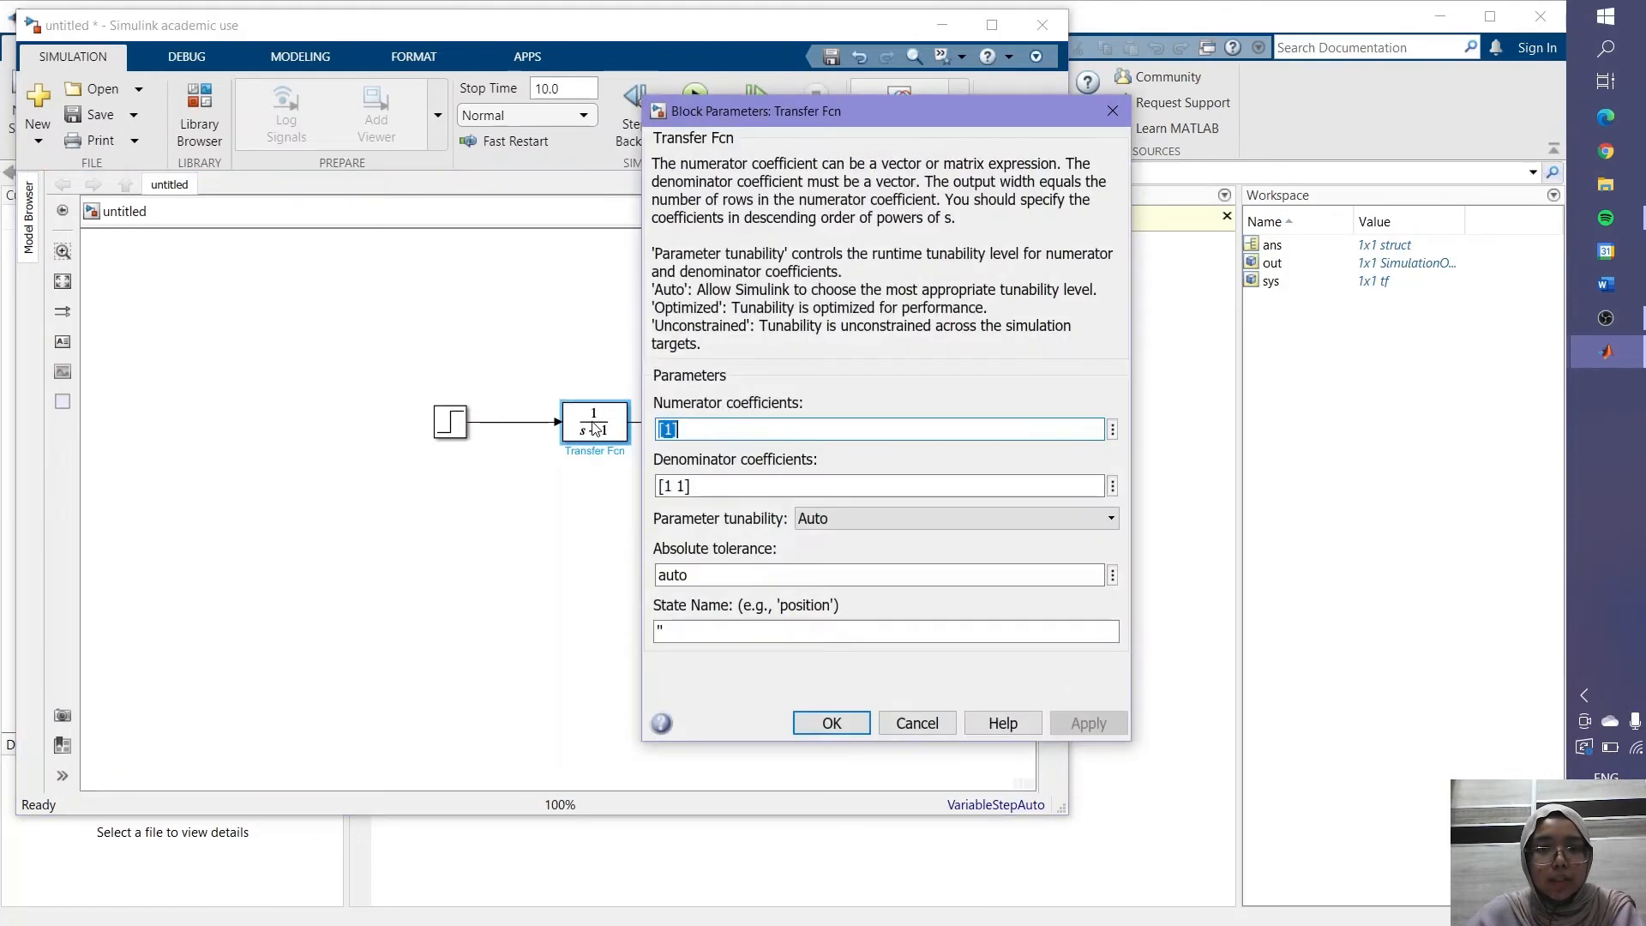
pyautogui.moveTo(666, 487); pyautogui.dragTo(742, 523)
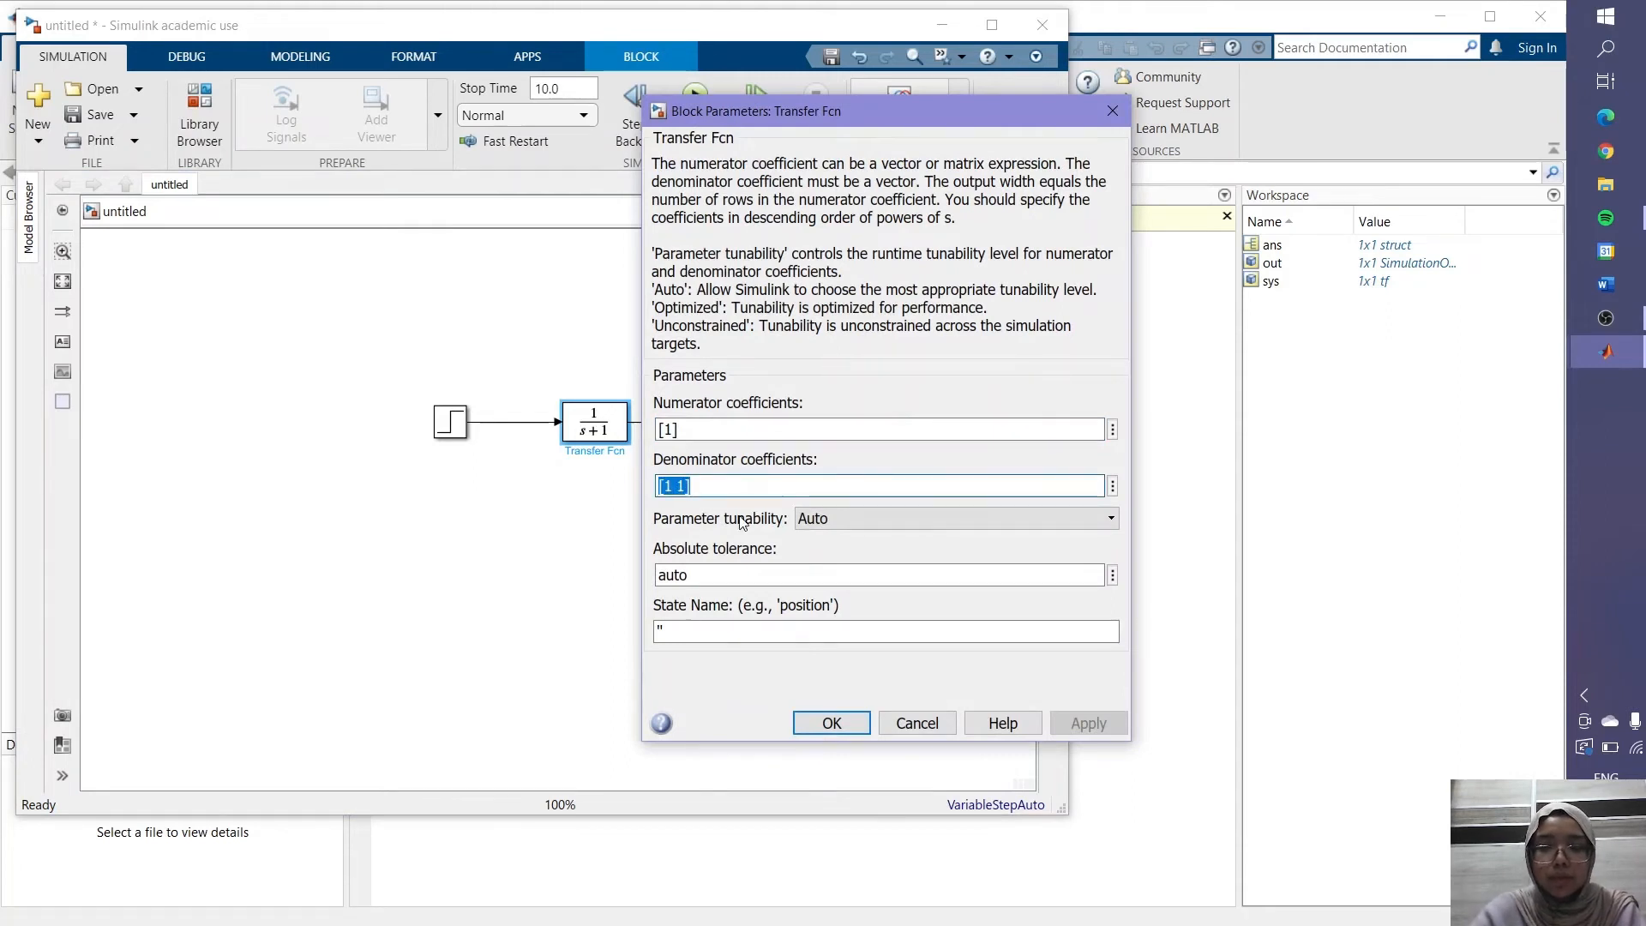
pyautogui.write('[')
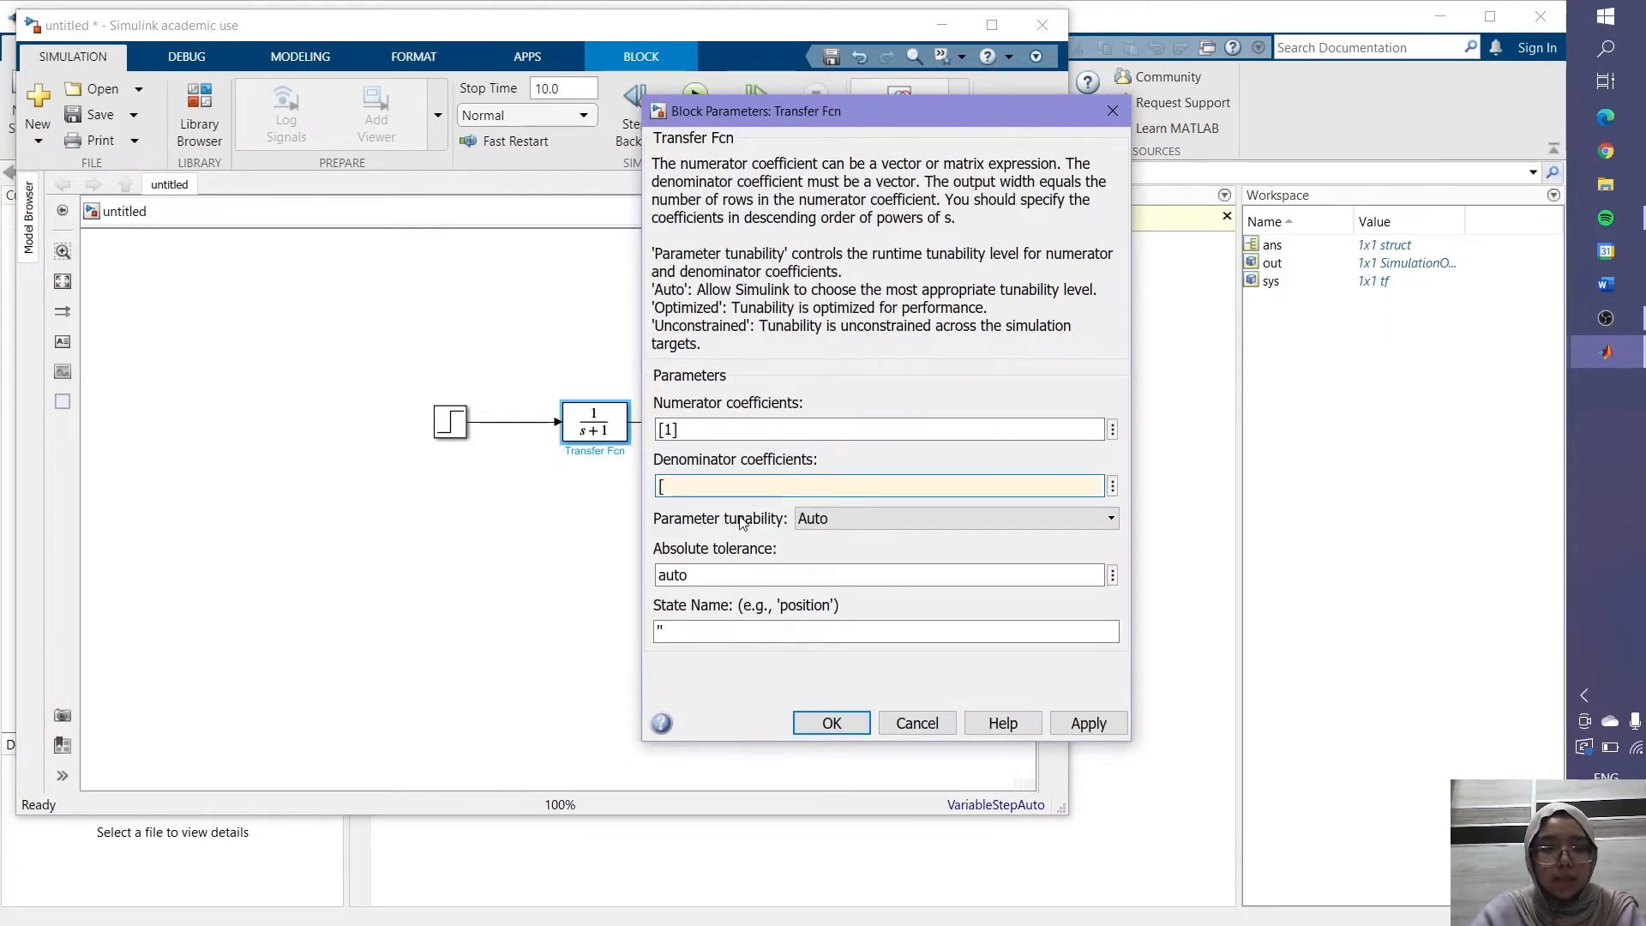
pyautogui.write('1 5 60')
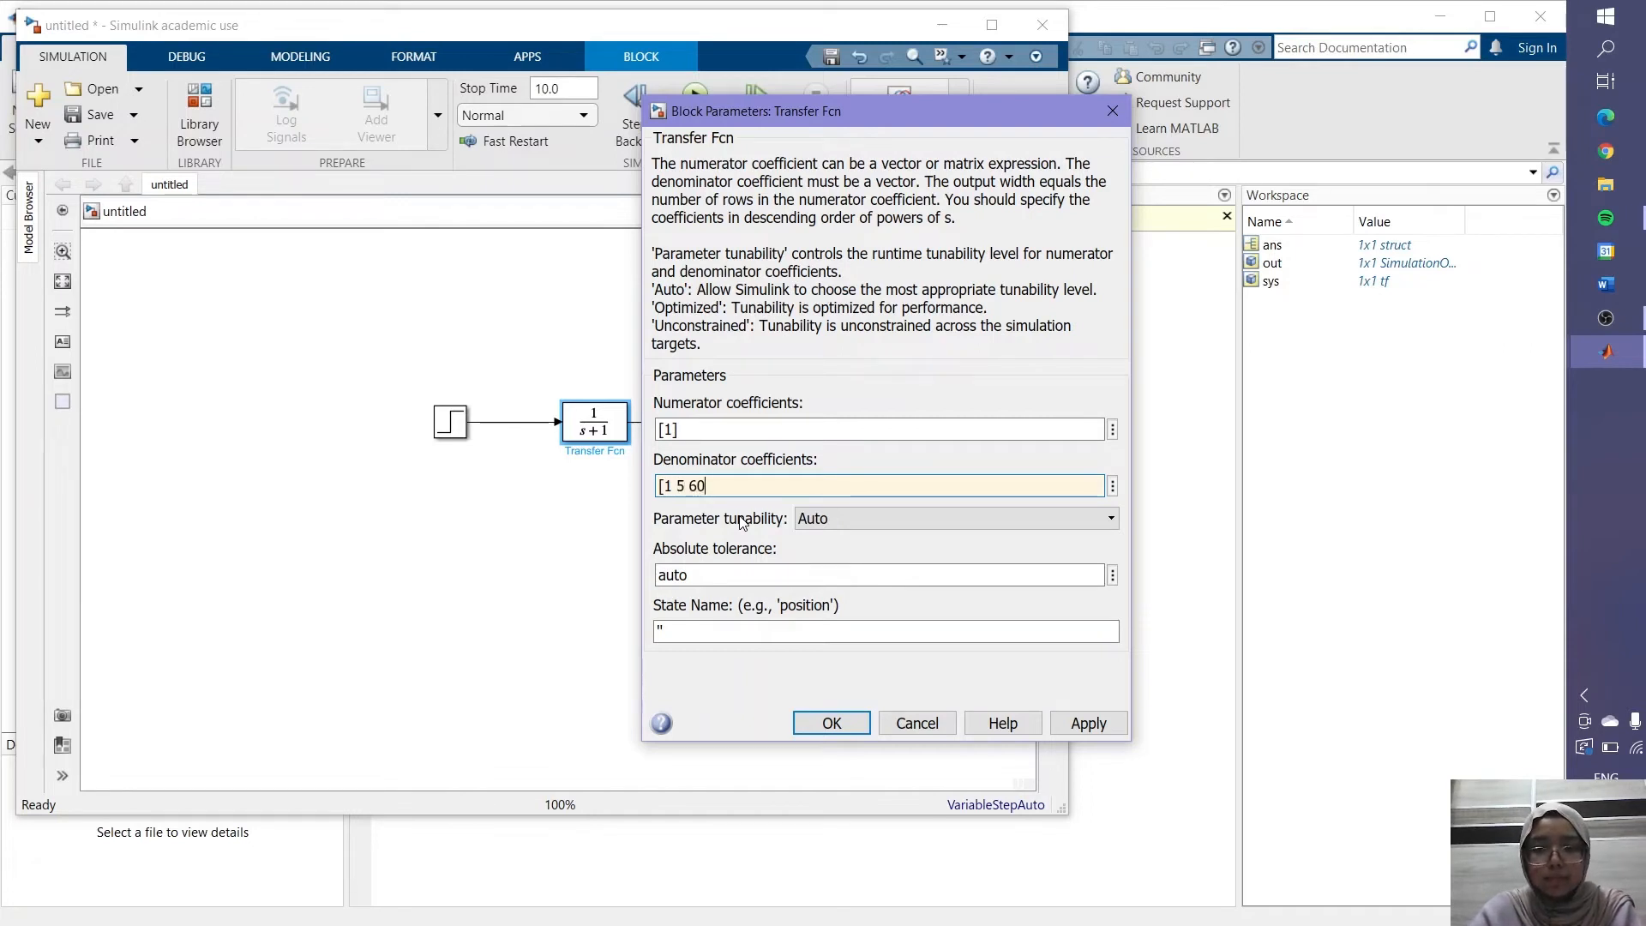
pyautogui.write(']')
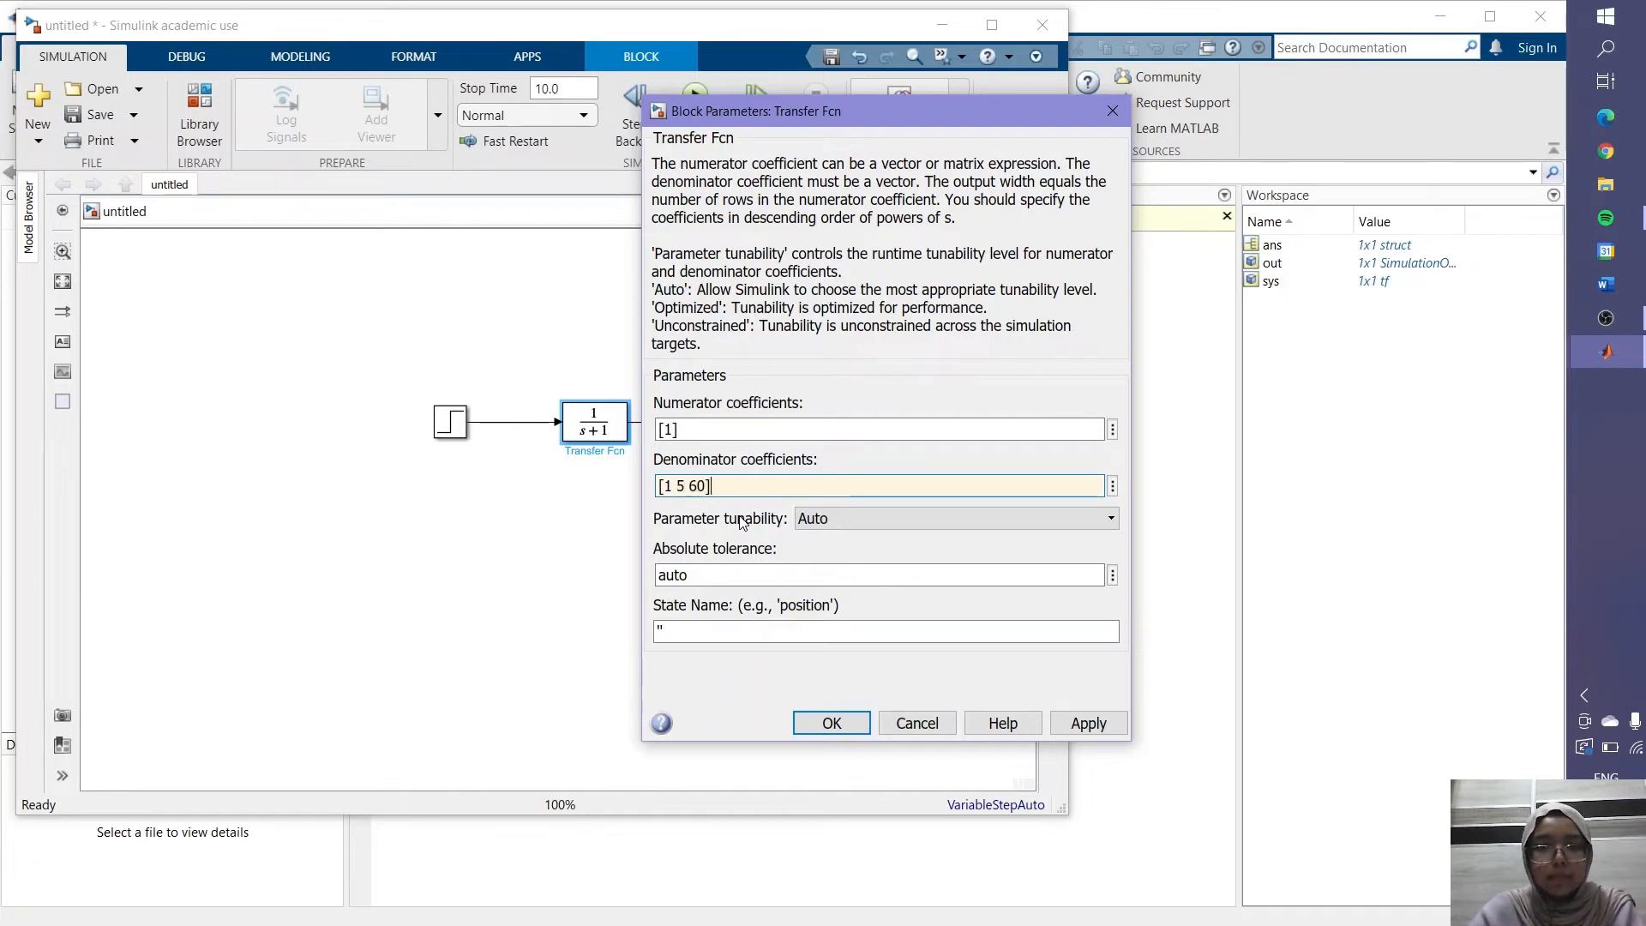
pyautogui.click(1106, 727)
pyautogui.click(849, 715)
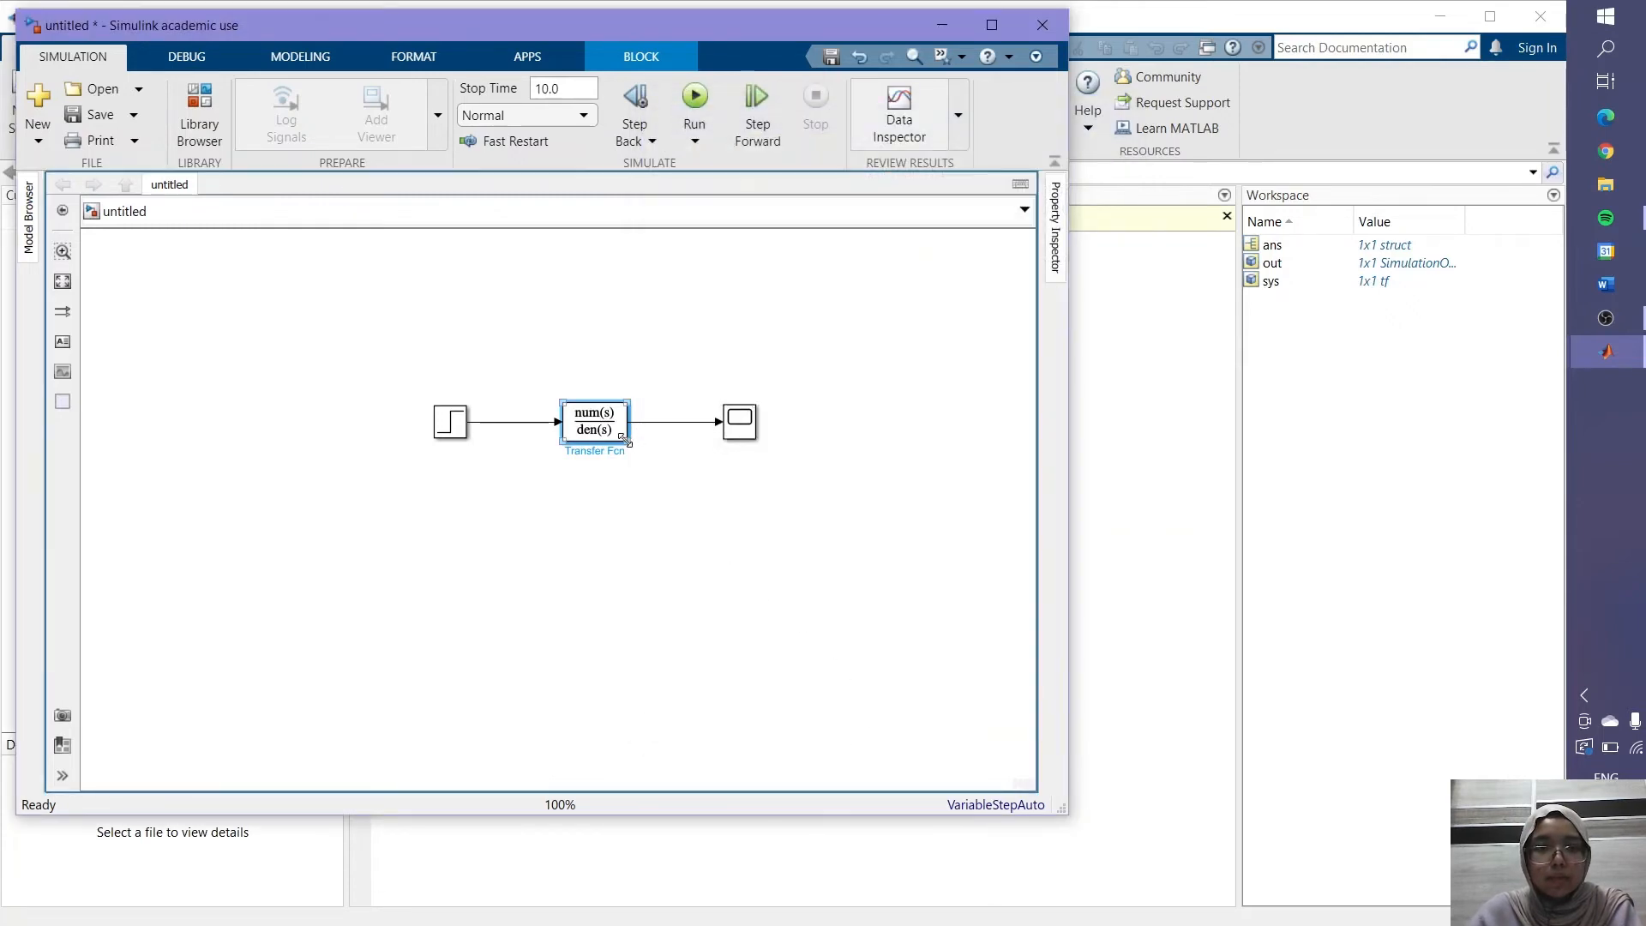
pyautogui.moveTo(628, 441); pyautogui.dragTo(668, 447)
pyautogui.click(739, 550)
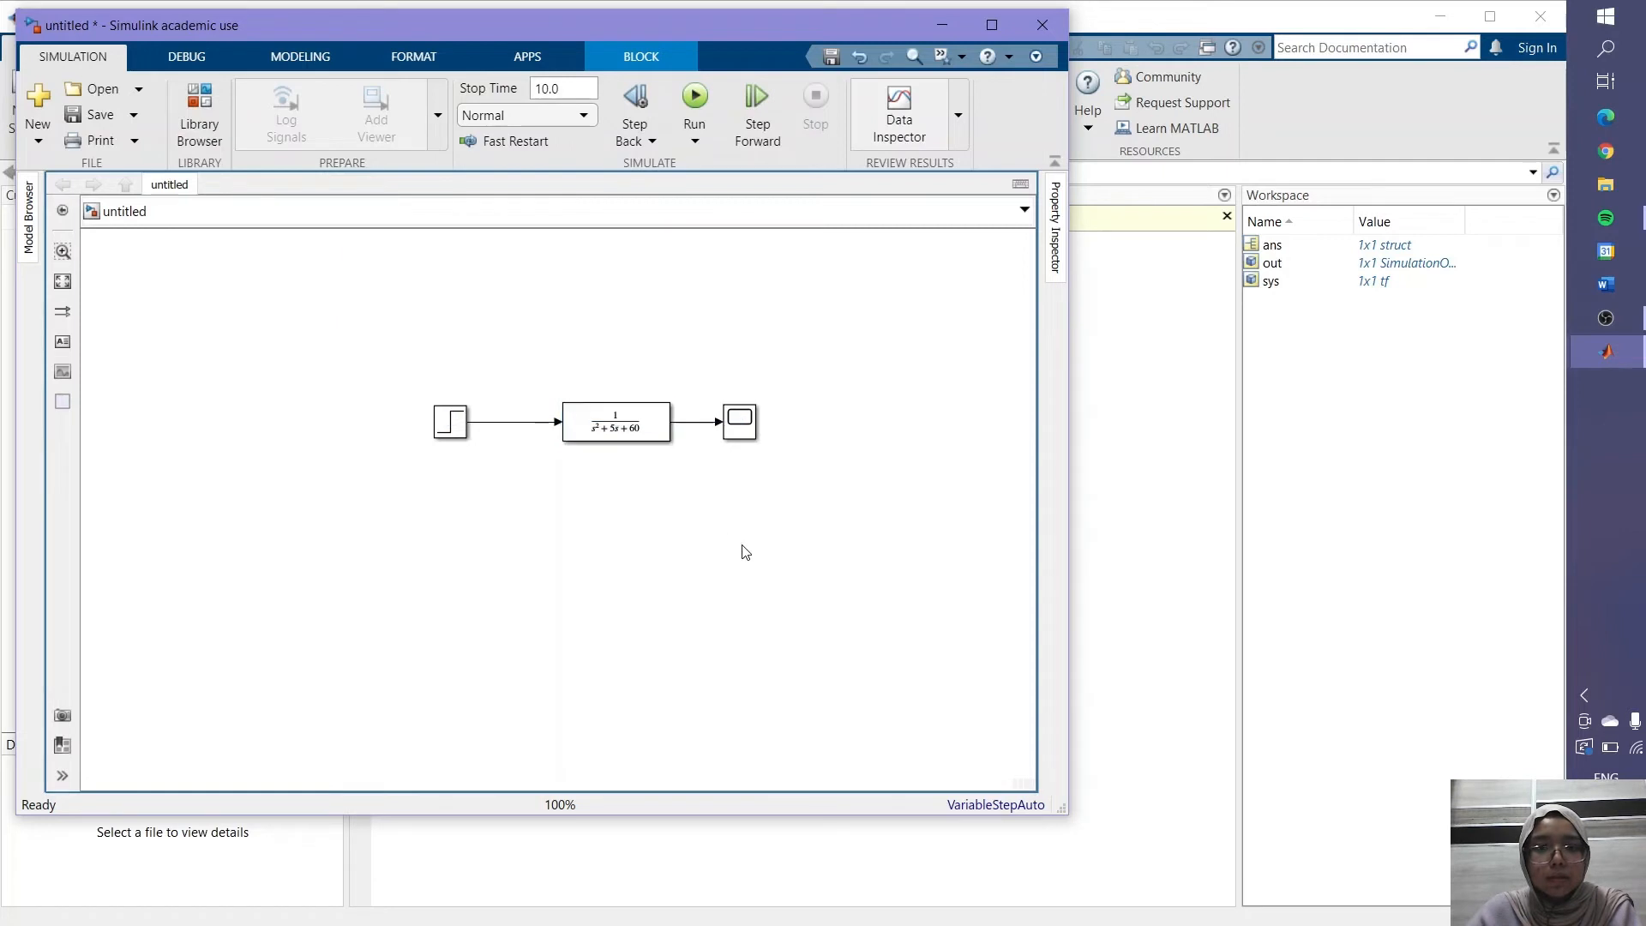
# - Open the Scope, run the simulation, view the step response, and minimize the Scope window
pyautogui.click(746, 429)
pyautogui.doubleClick(743, 422)
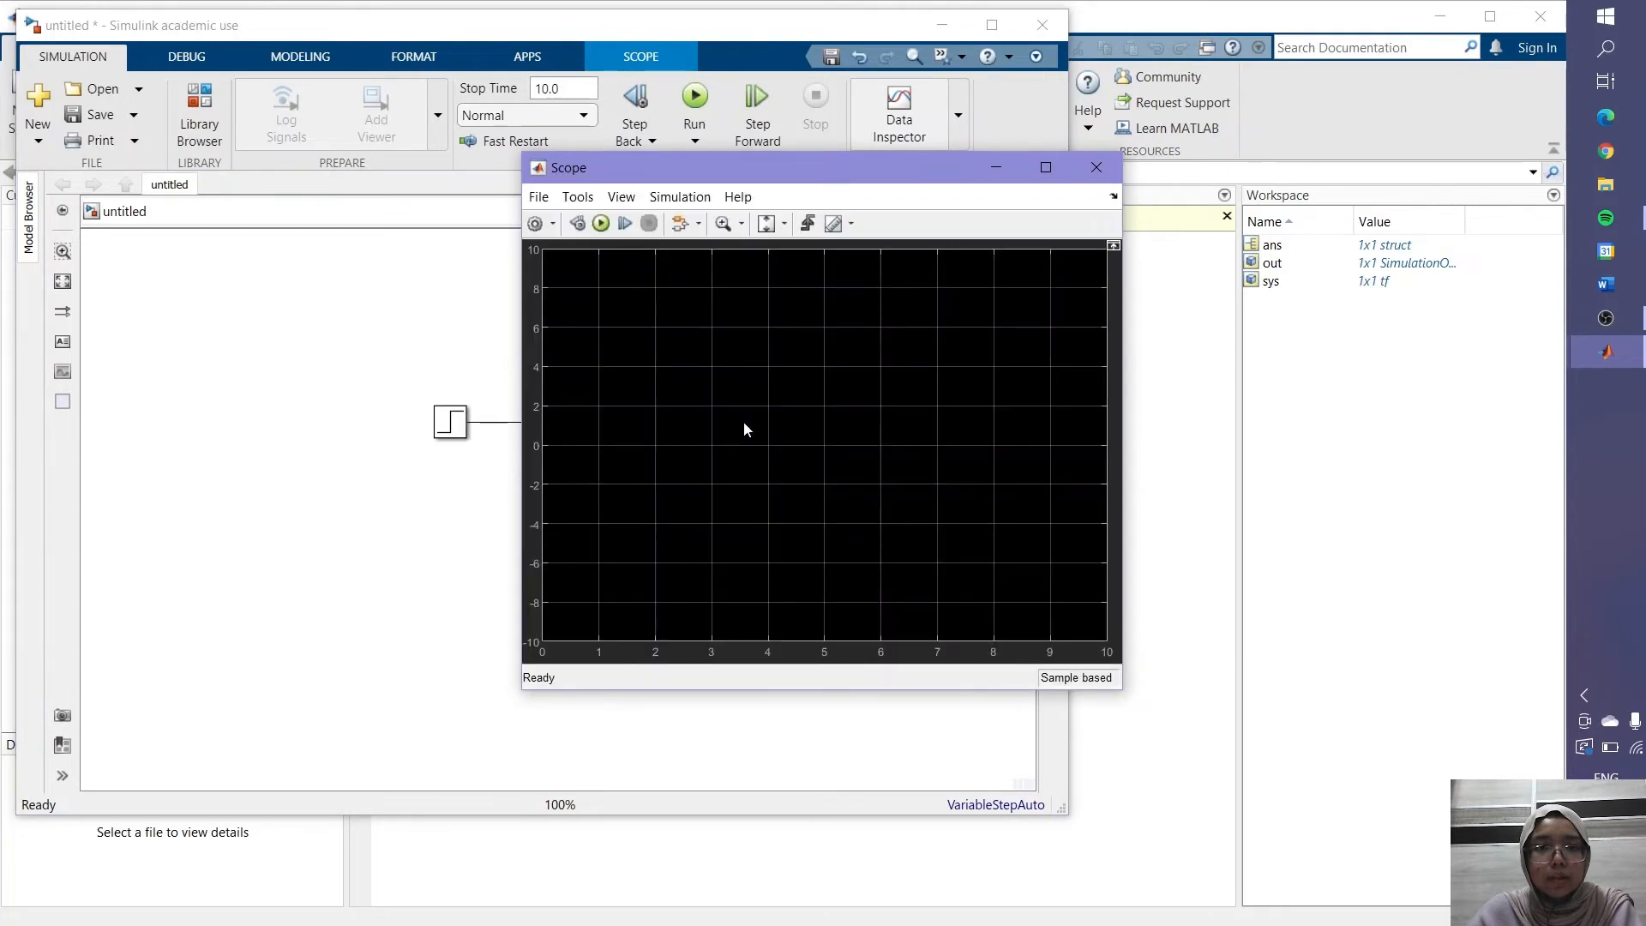
pyautogui.click(601, 223)
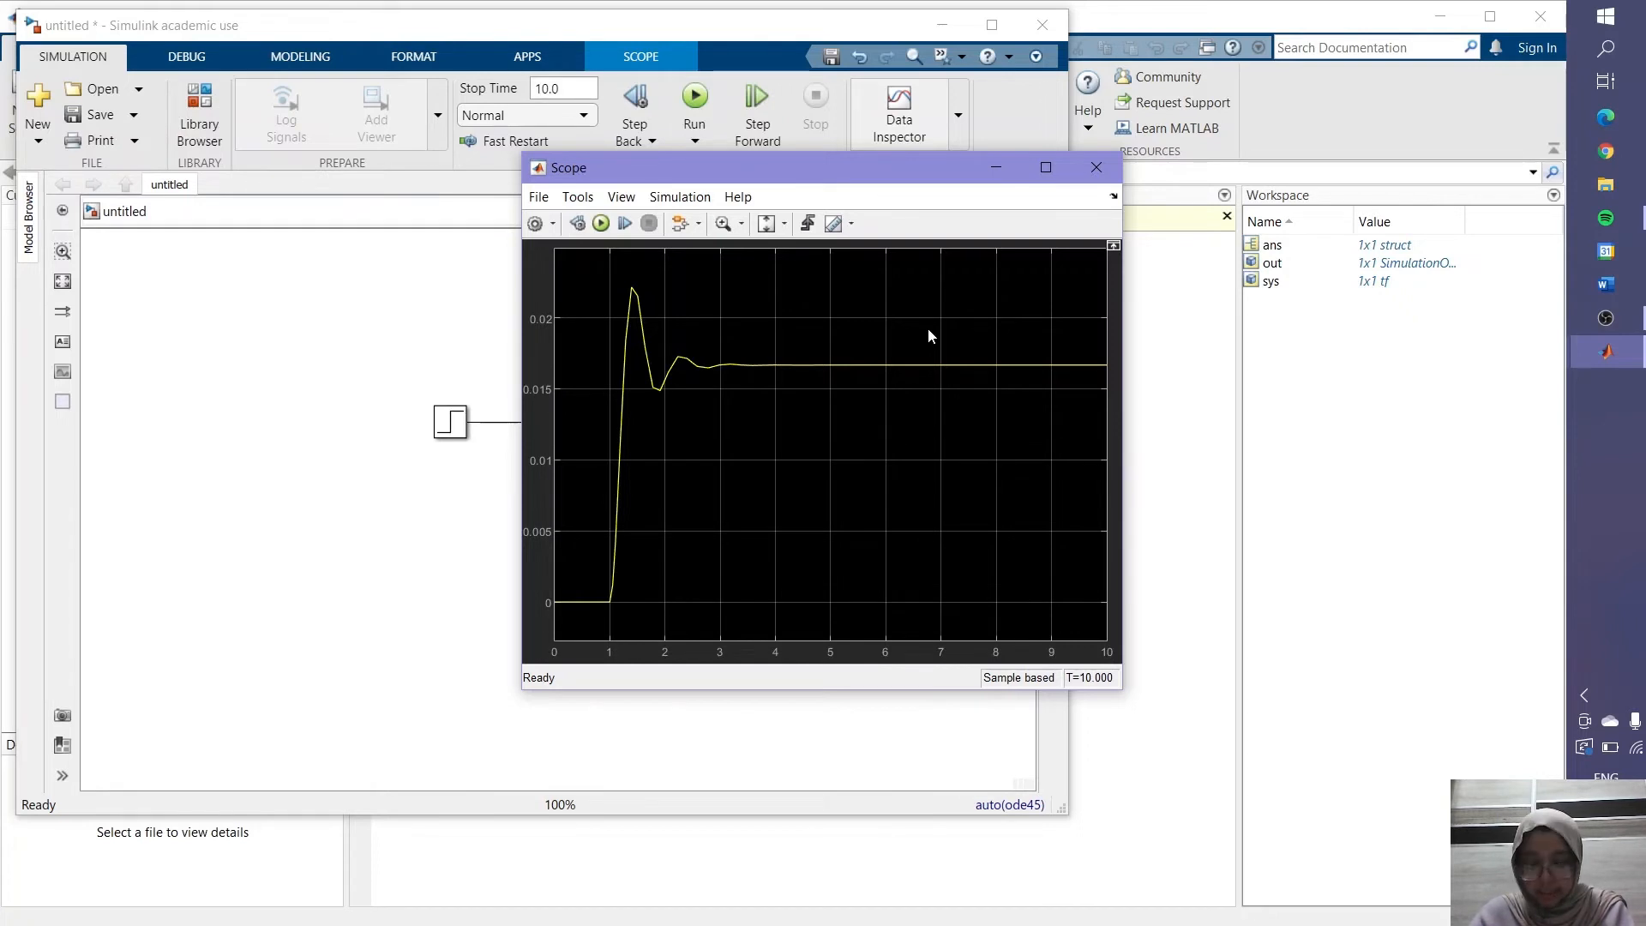
pyautogui.click(994, 169)
# - Minimize the Simulink model and define the transfer function in MATLAB with sys = tf([1],[1 5 60]);
pyautogui.click(941, 25)
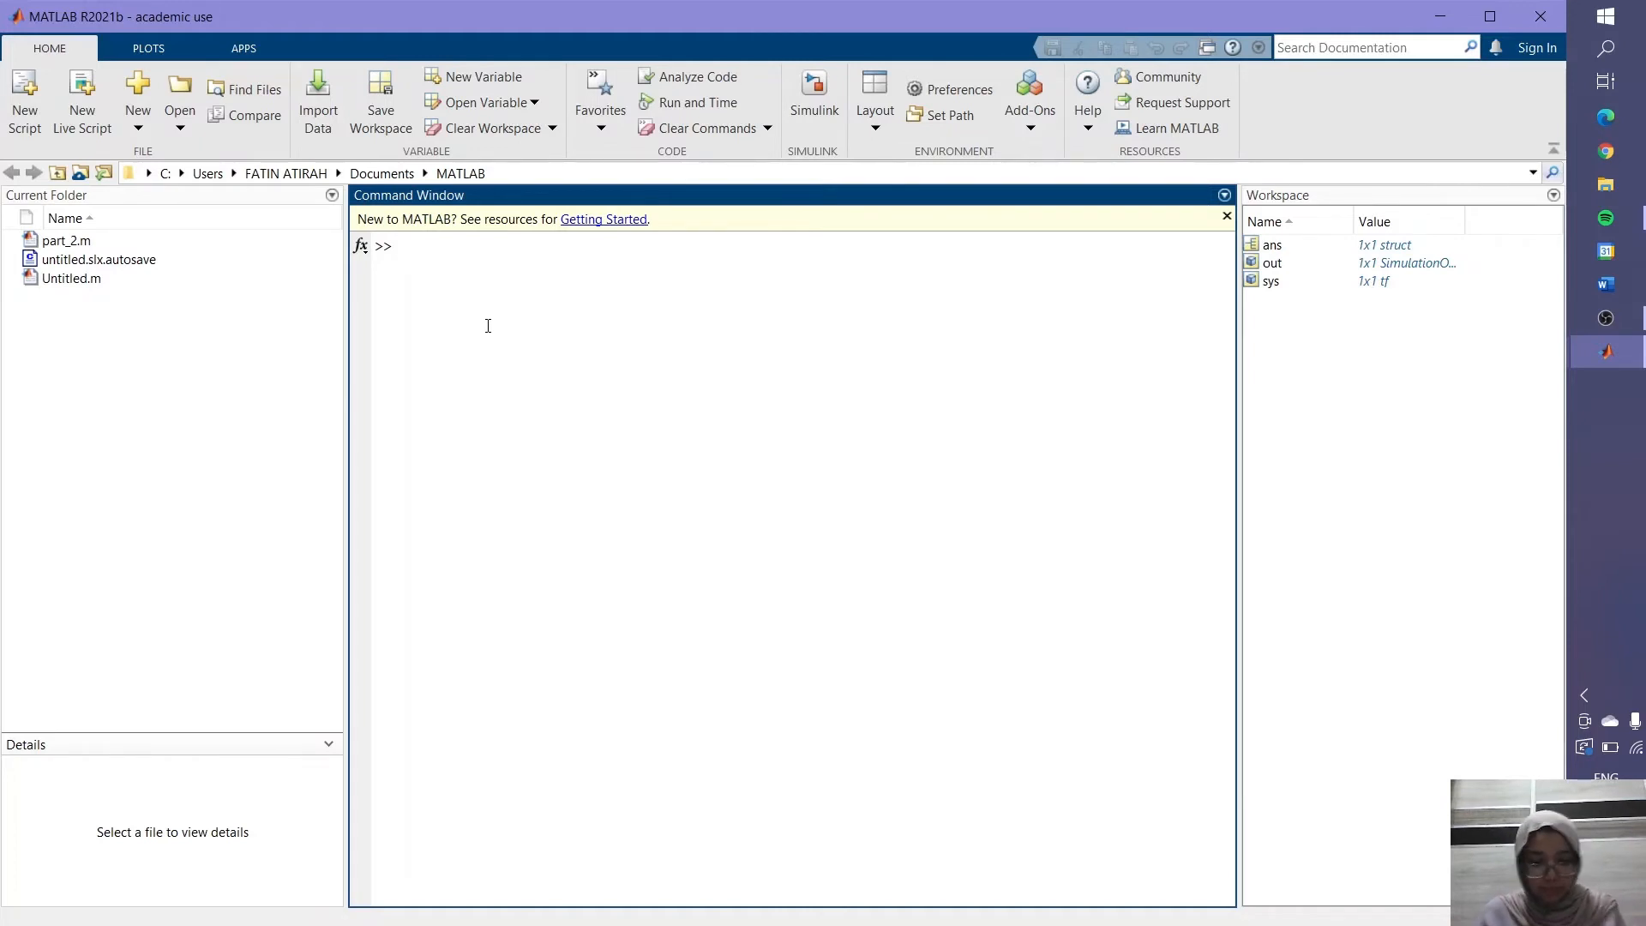
pyautogui.write('sys')
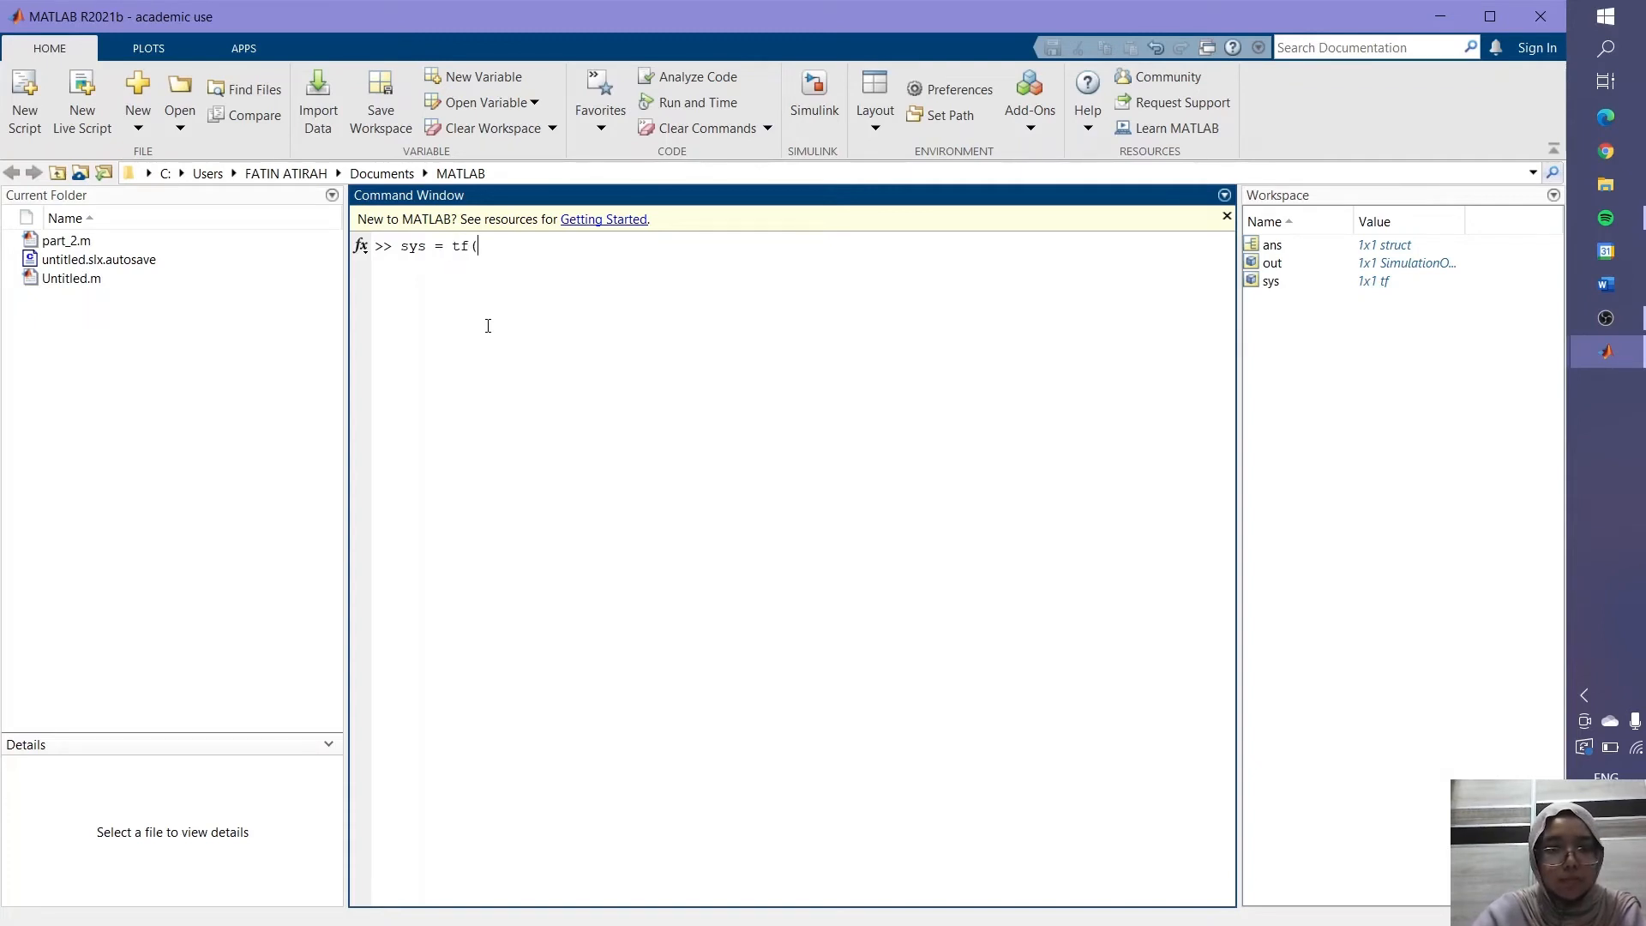
pyautogui.write('= tf([')
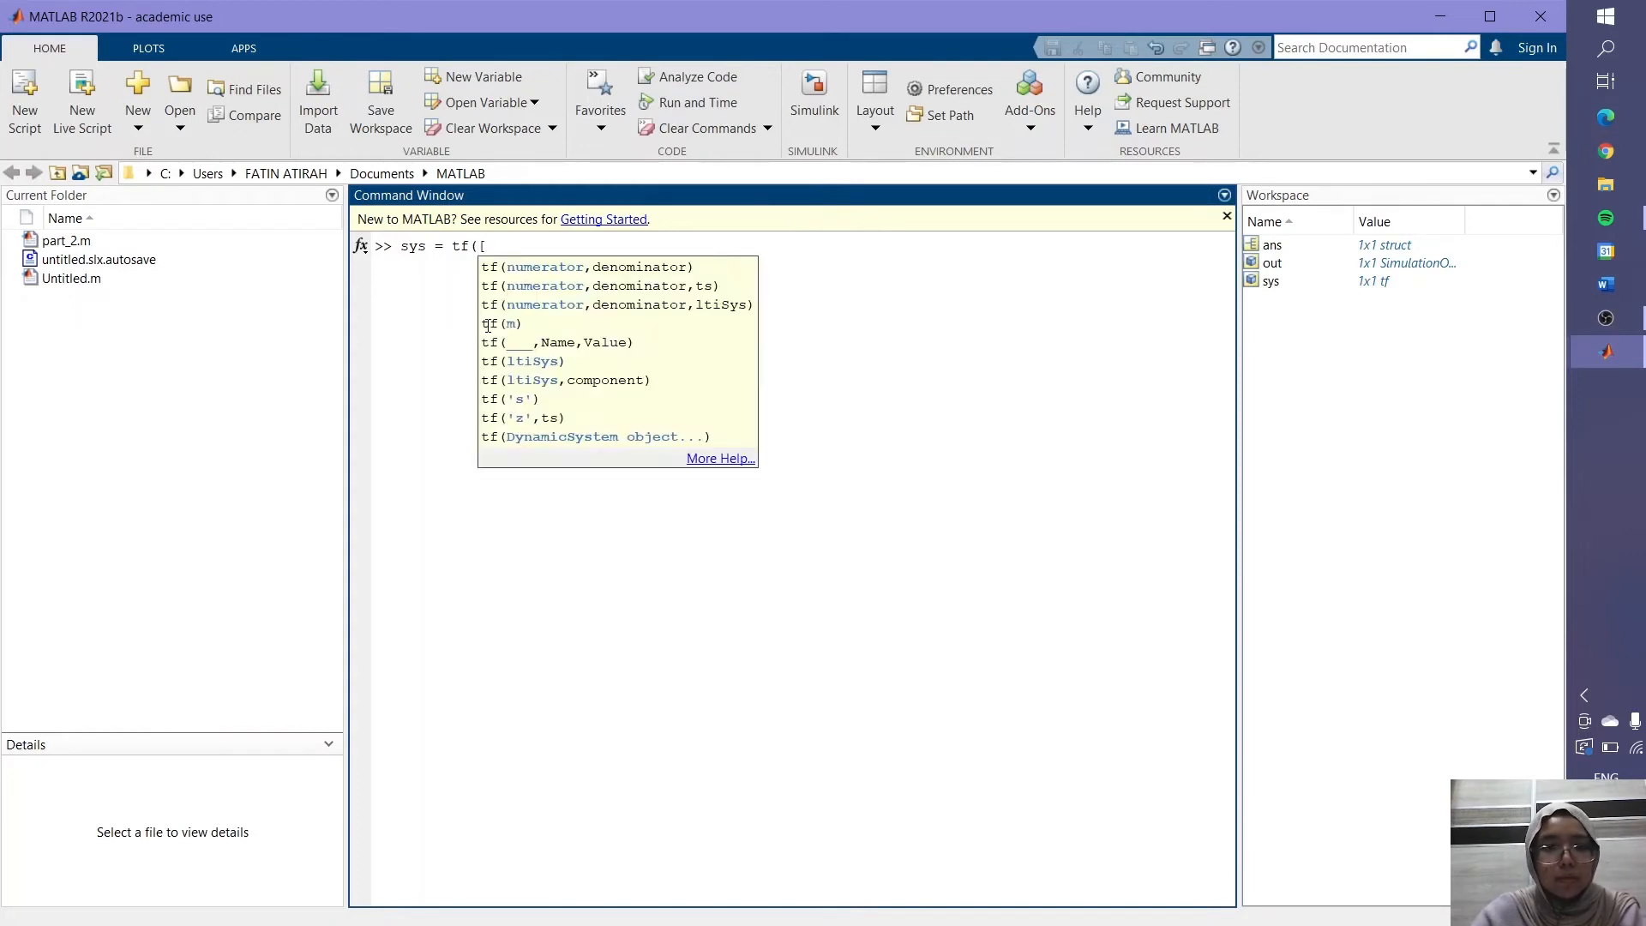
pyautogui.write('1]')
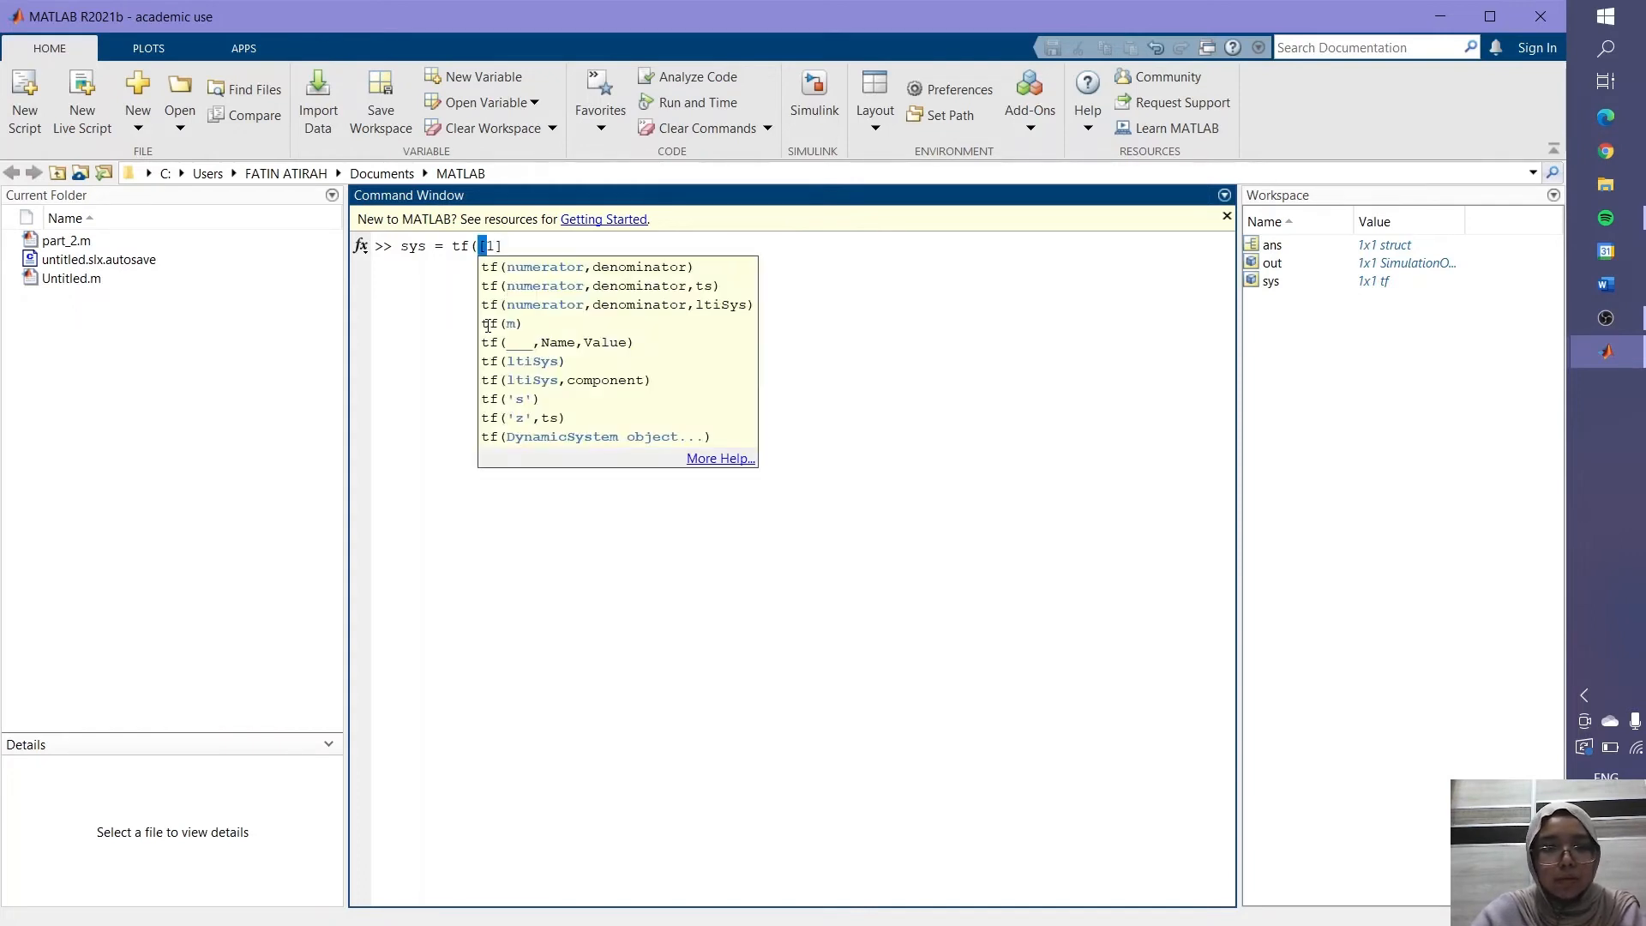
pyautogui.write(',[1 5')
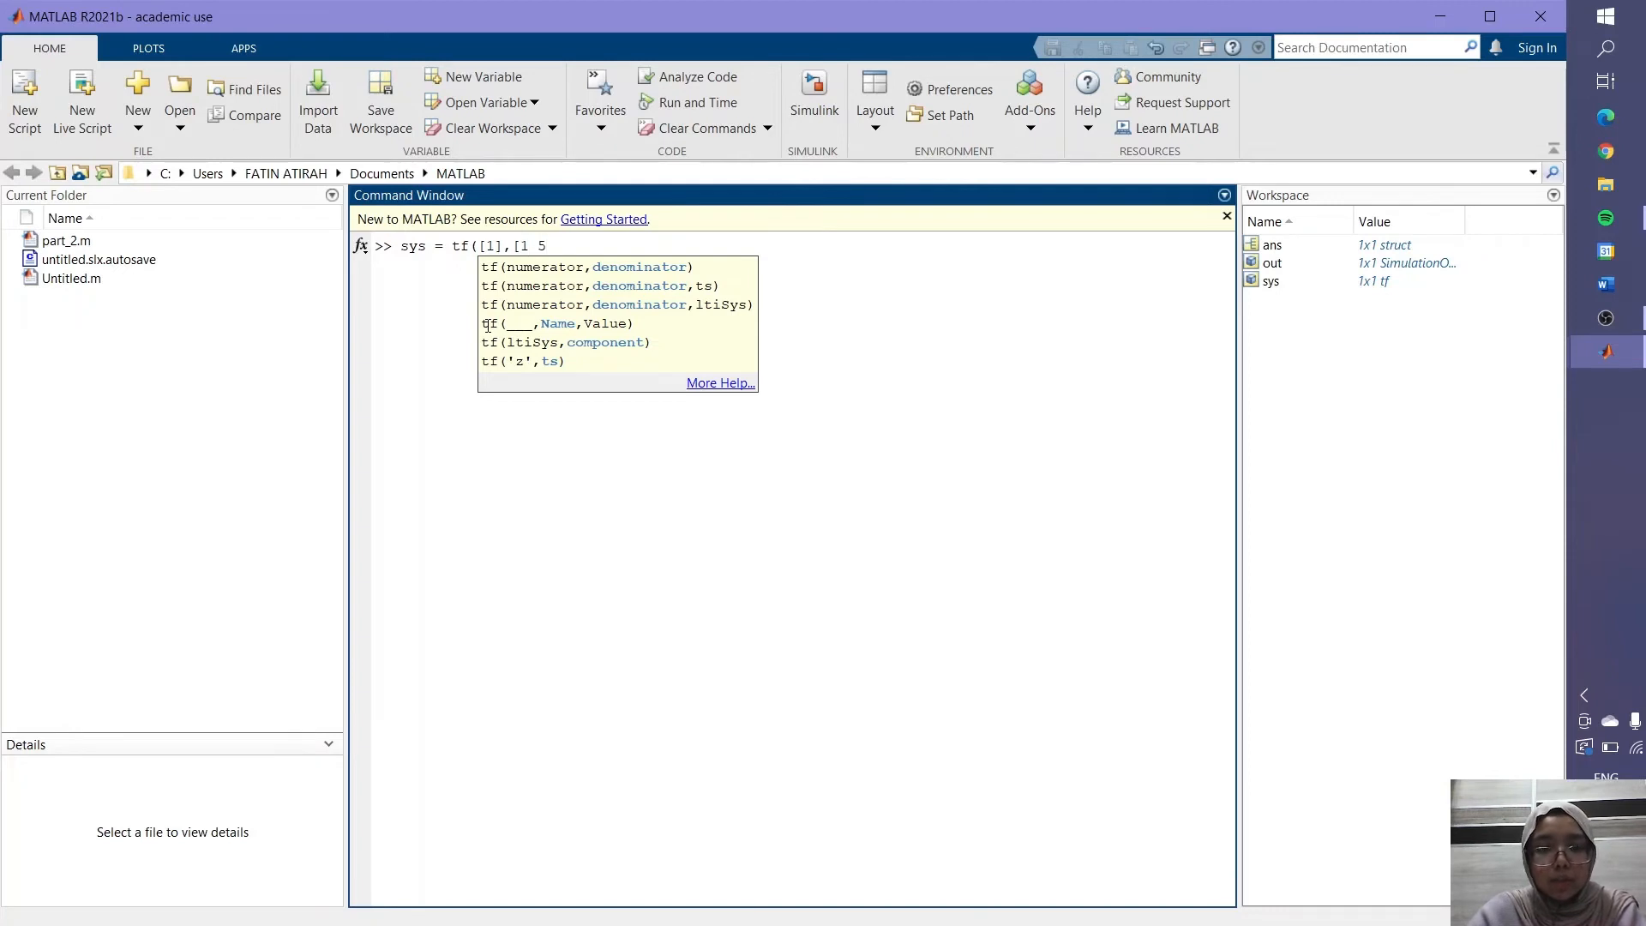
pyautogui.write('60]')
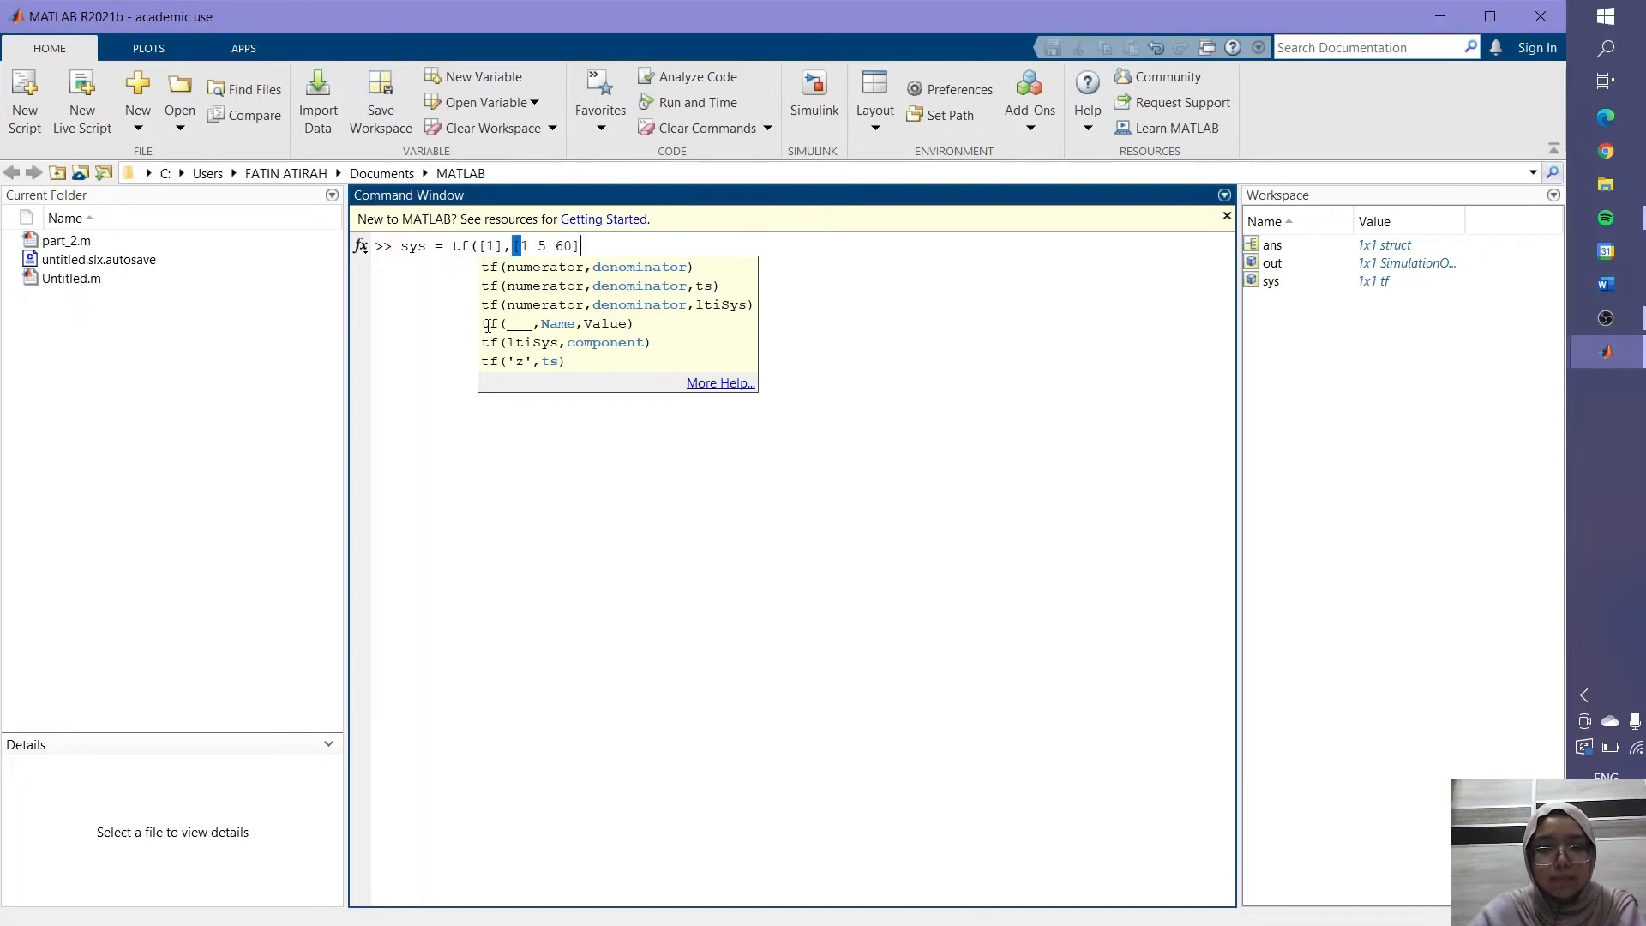
pyautogui.write(');')
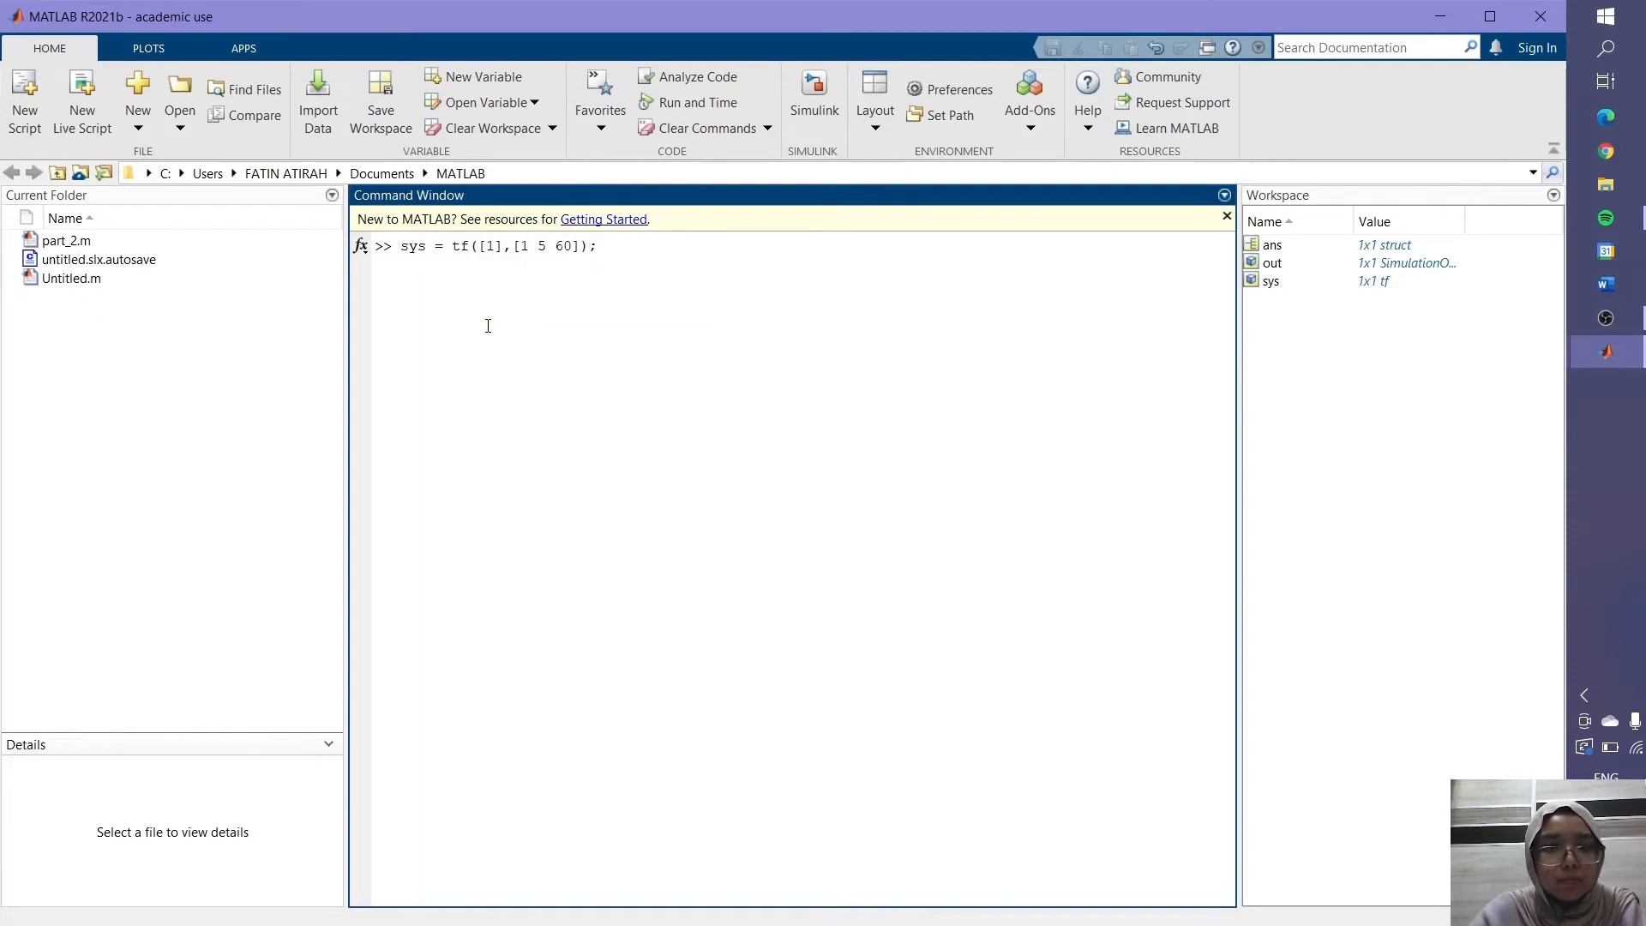
pyautogui.press('Return')
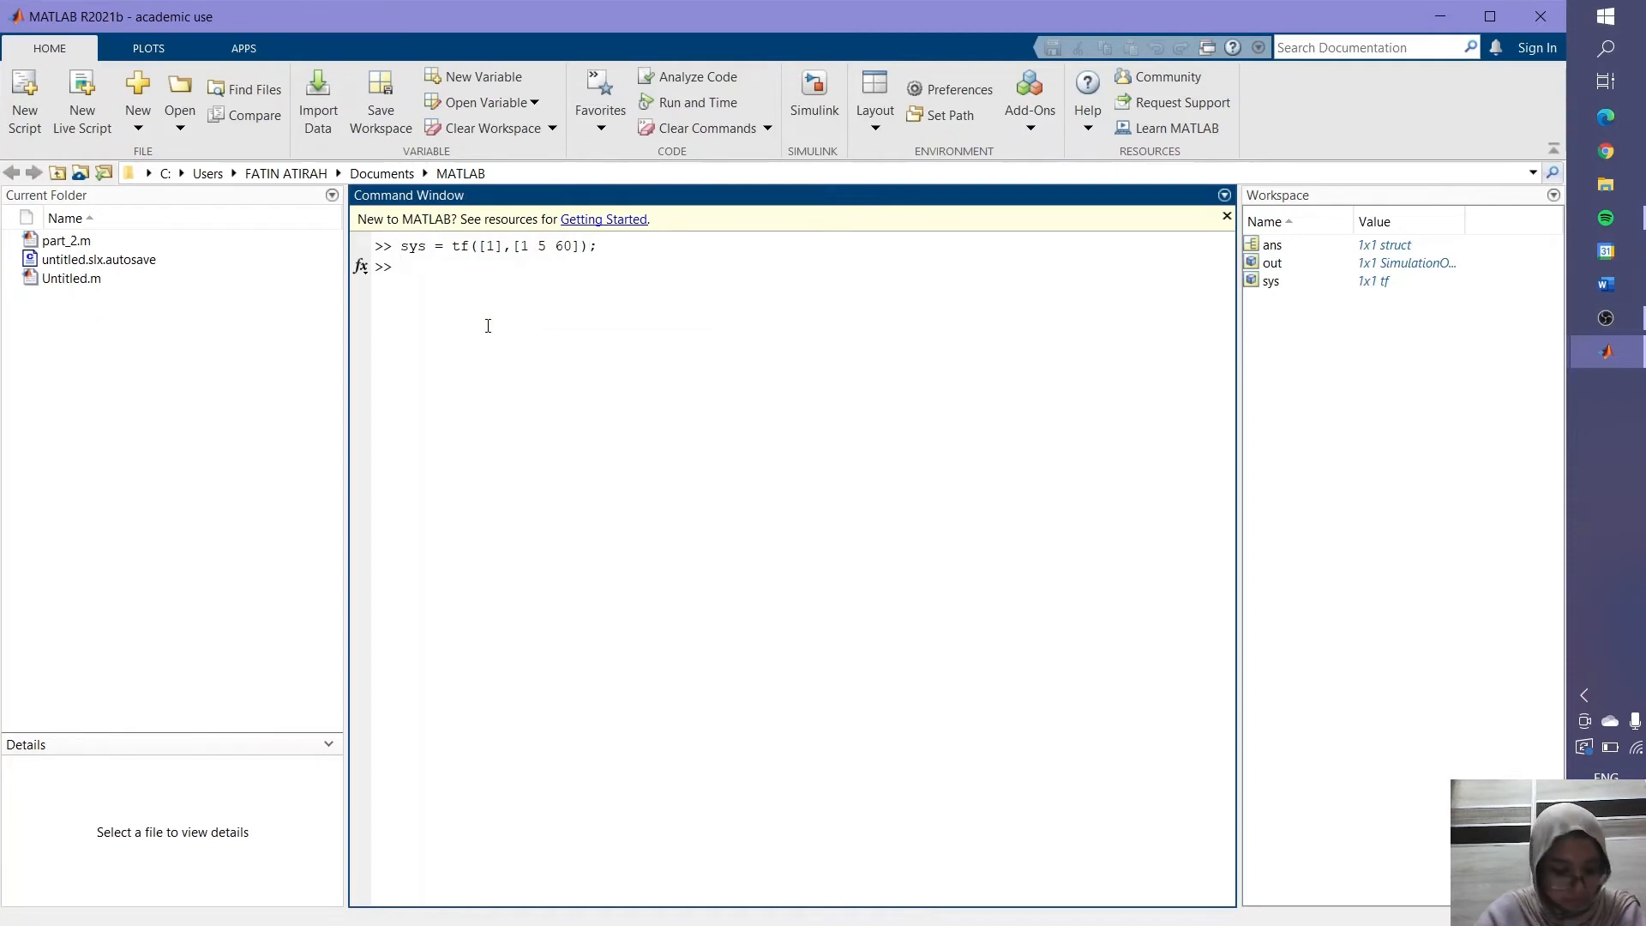
# - Plot the transfer function's step response by running step (sys)
pyautogui.write('step')
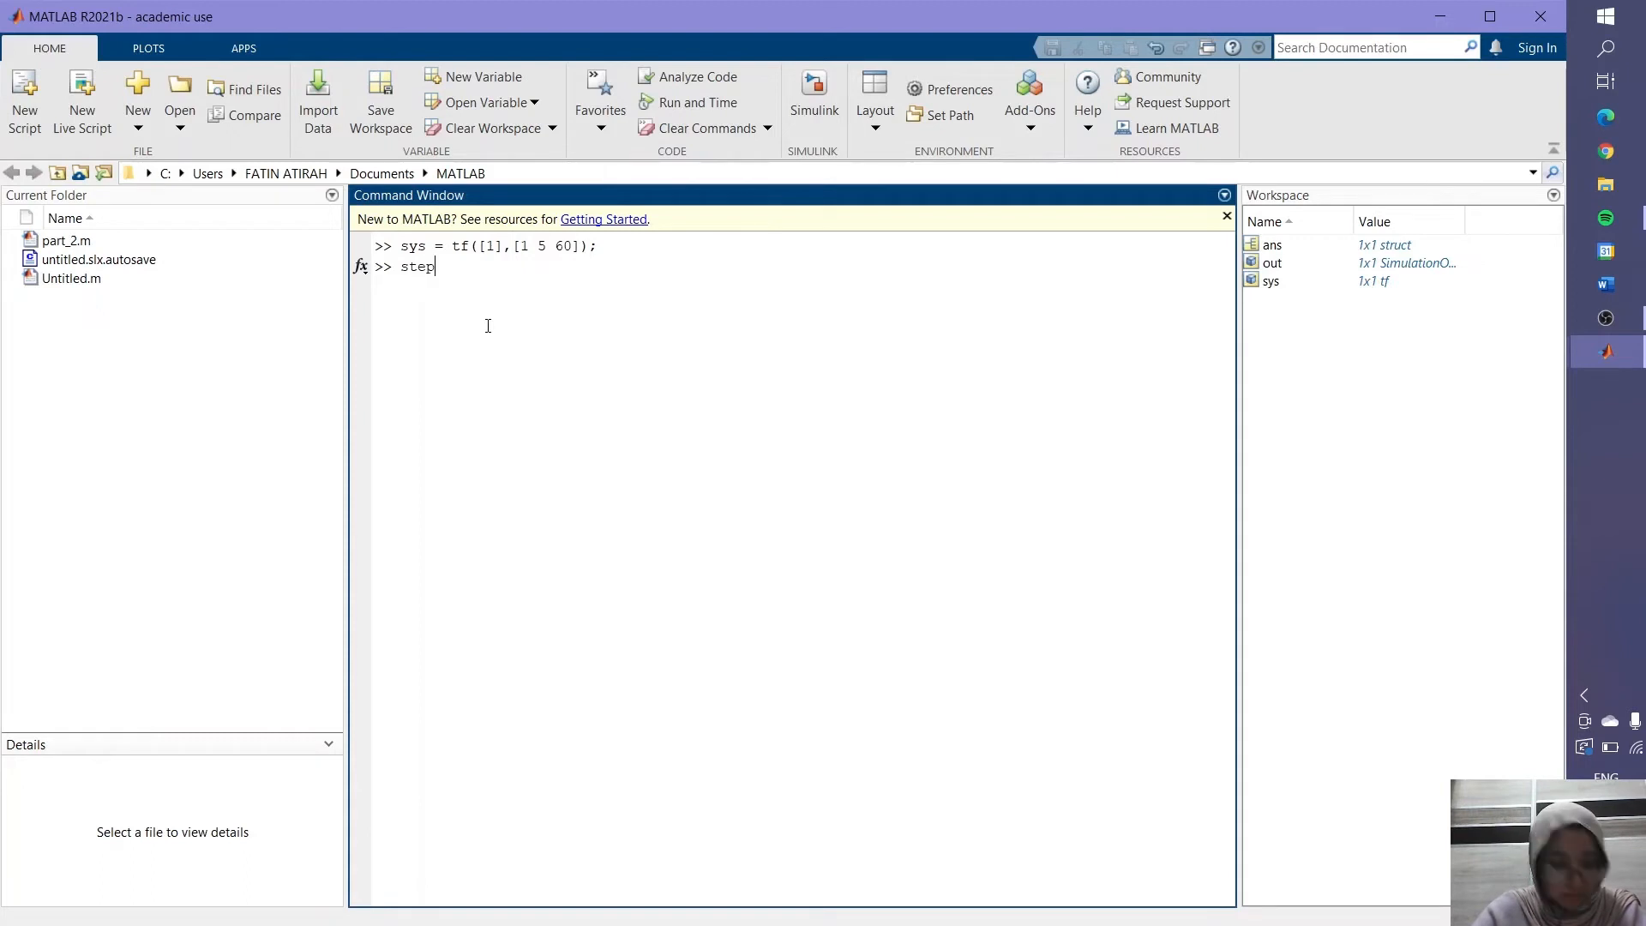
pyautogui.write(' (')
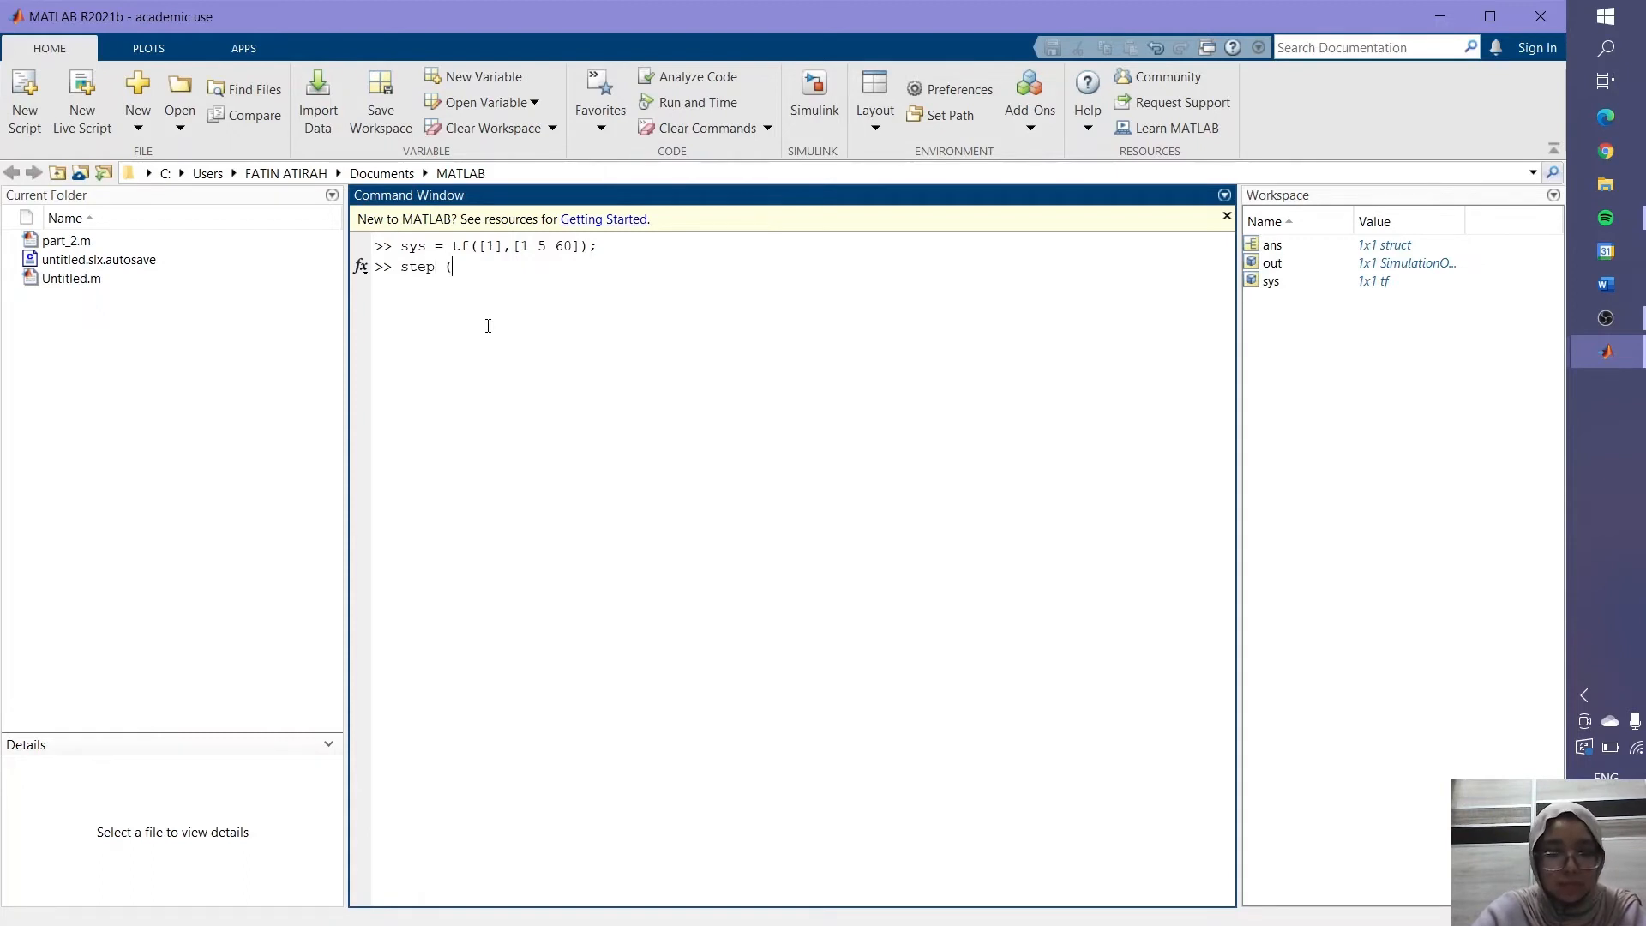
pyautogui.write('sys)')
pyautogui.press('Return')
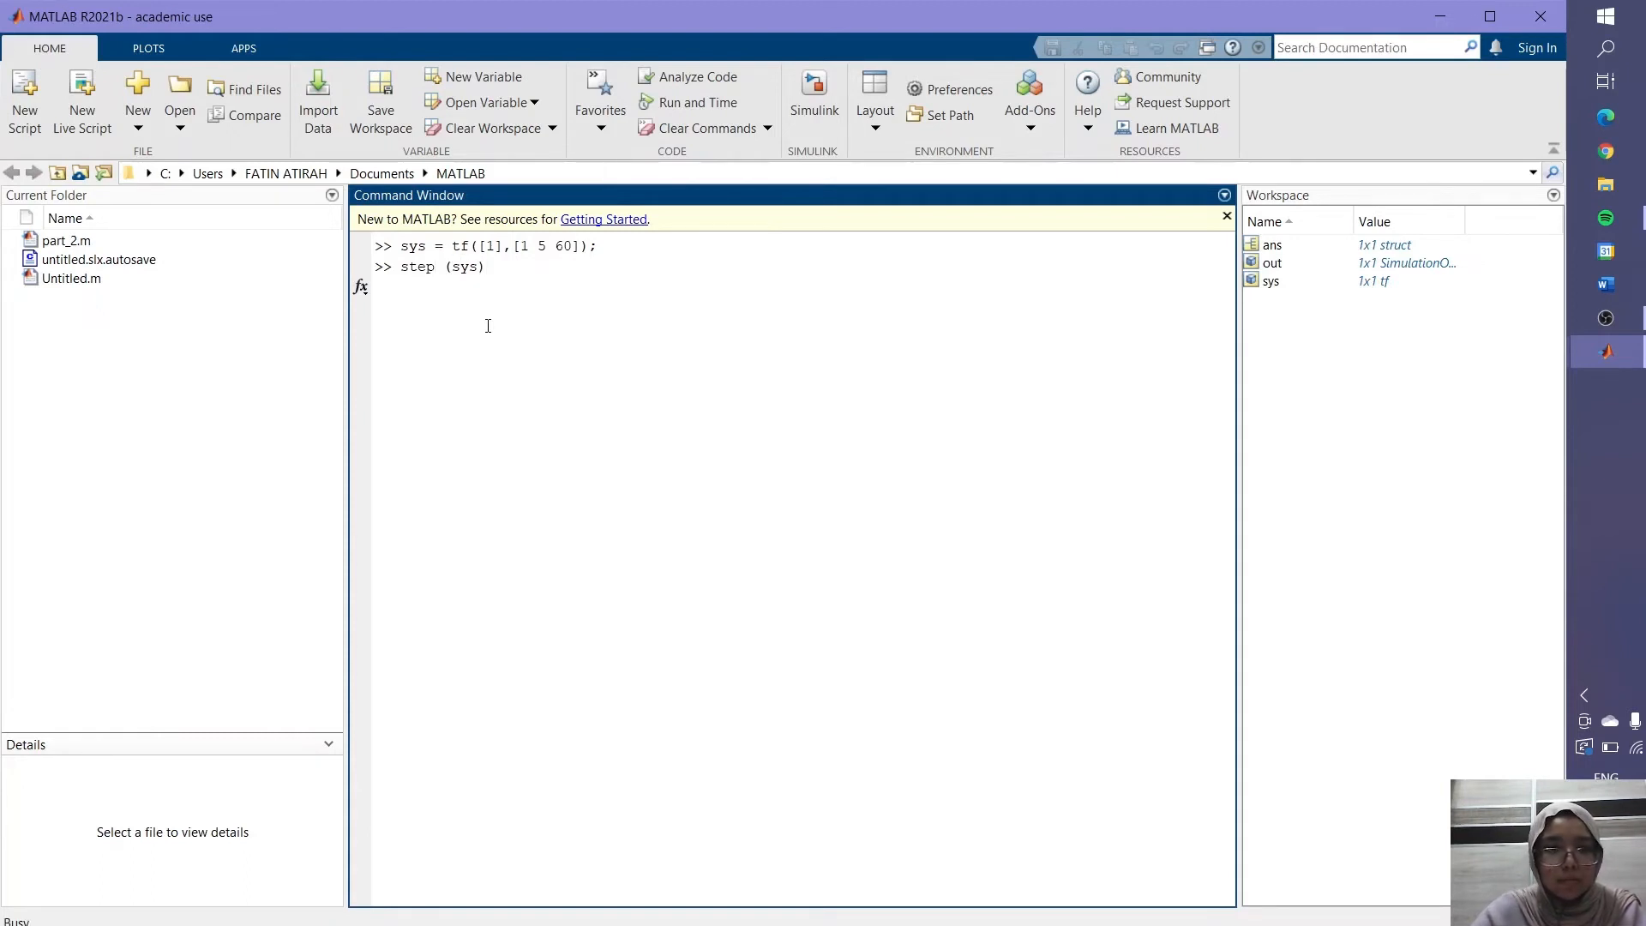
# - Return the step-response characteristics of the transfer function by running stepinfo(sys)
pyautogui.write('s')
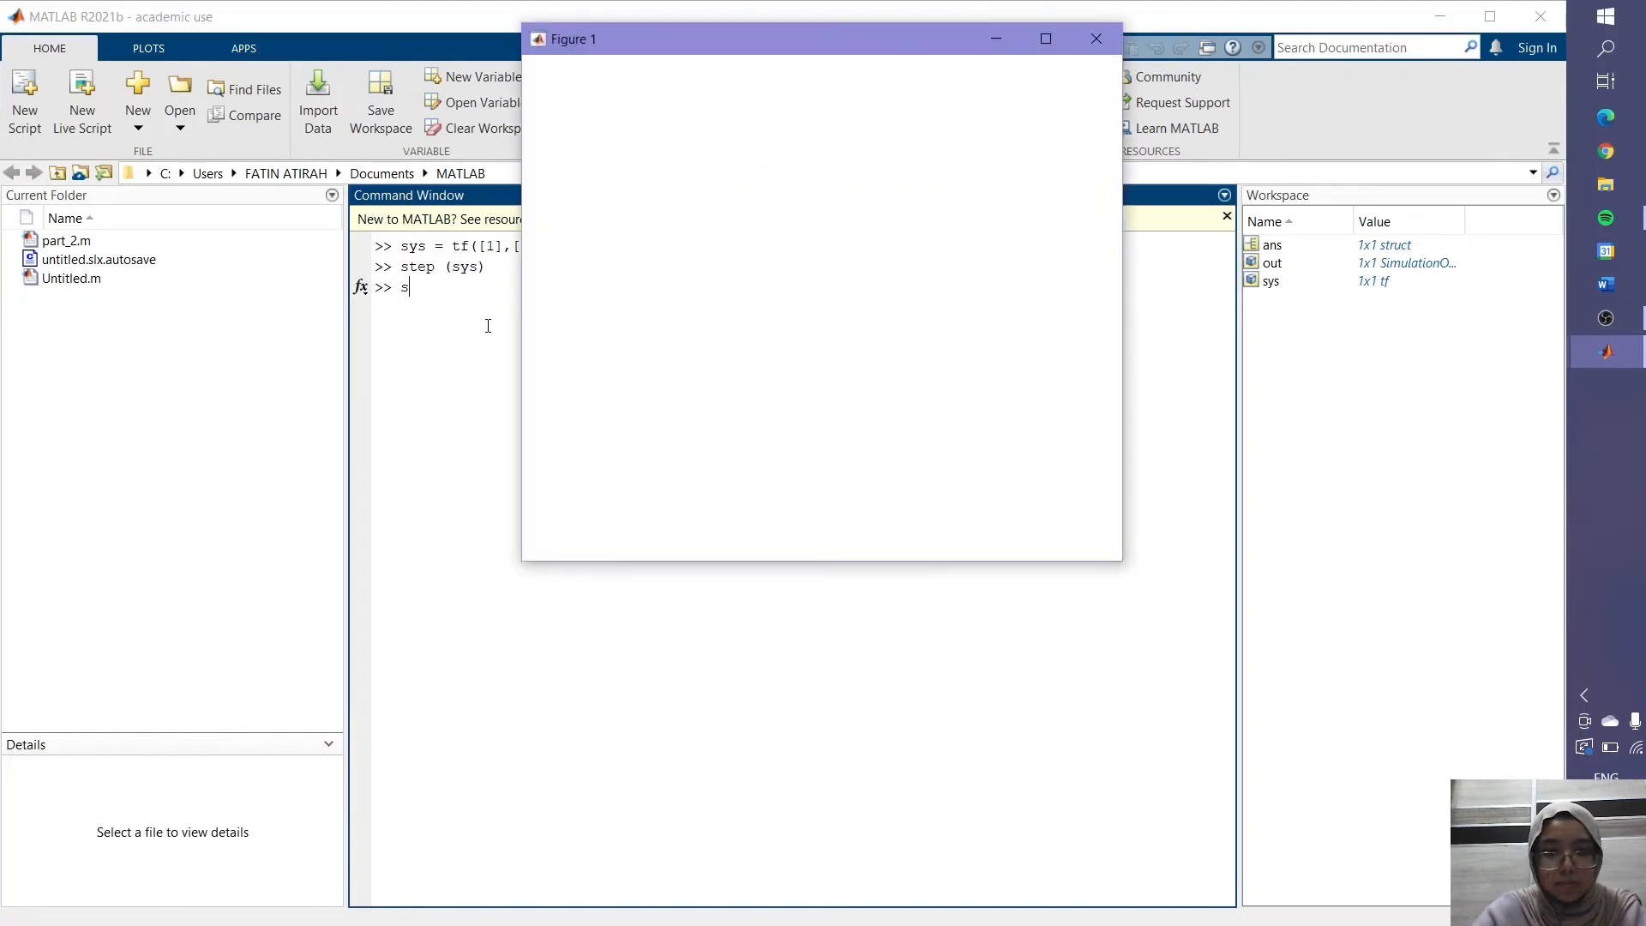
pyautogui.write('tepinfo')
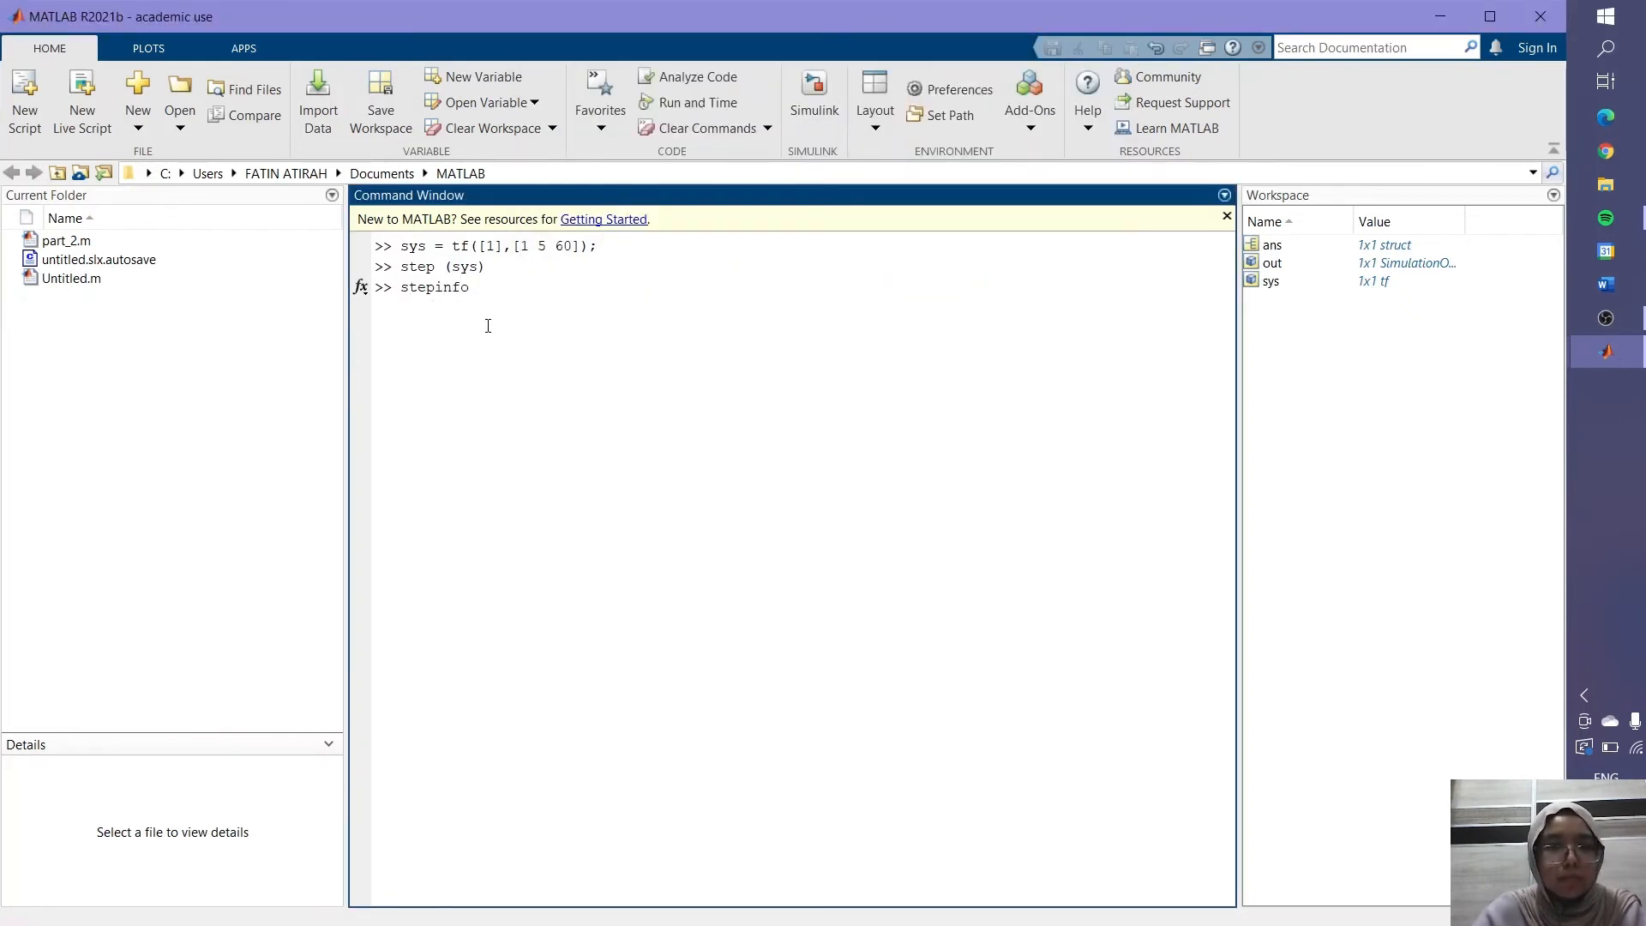
pyautogui.write('(')
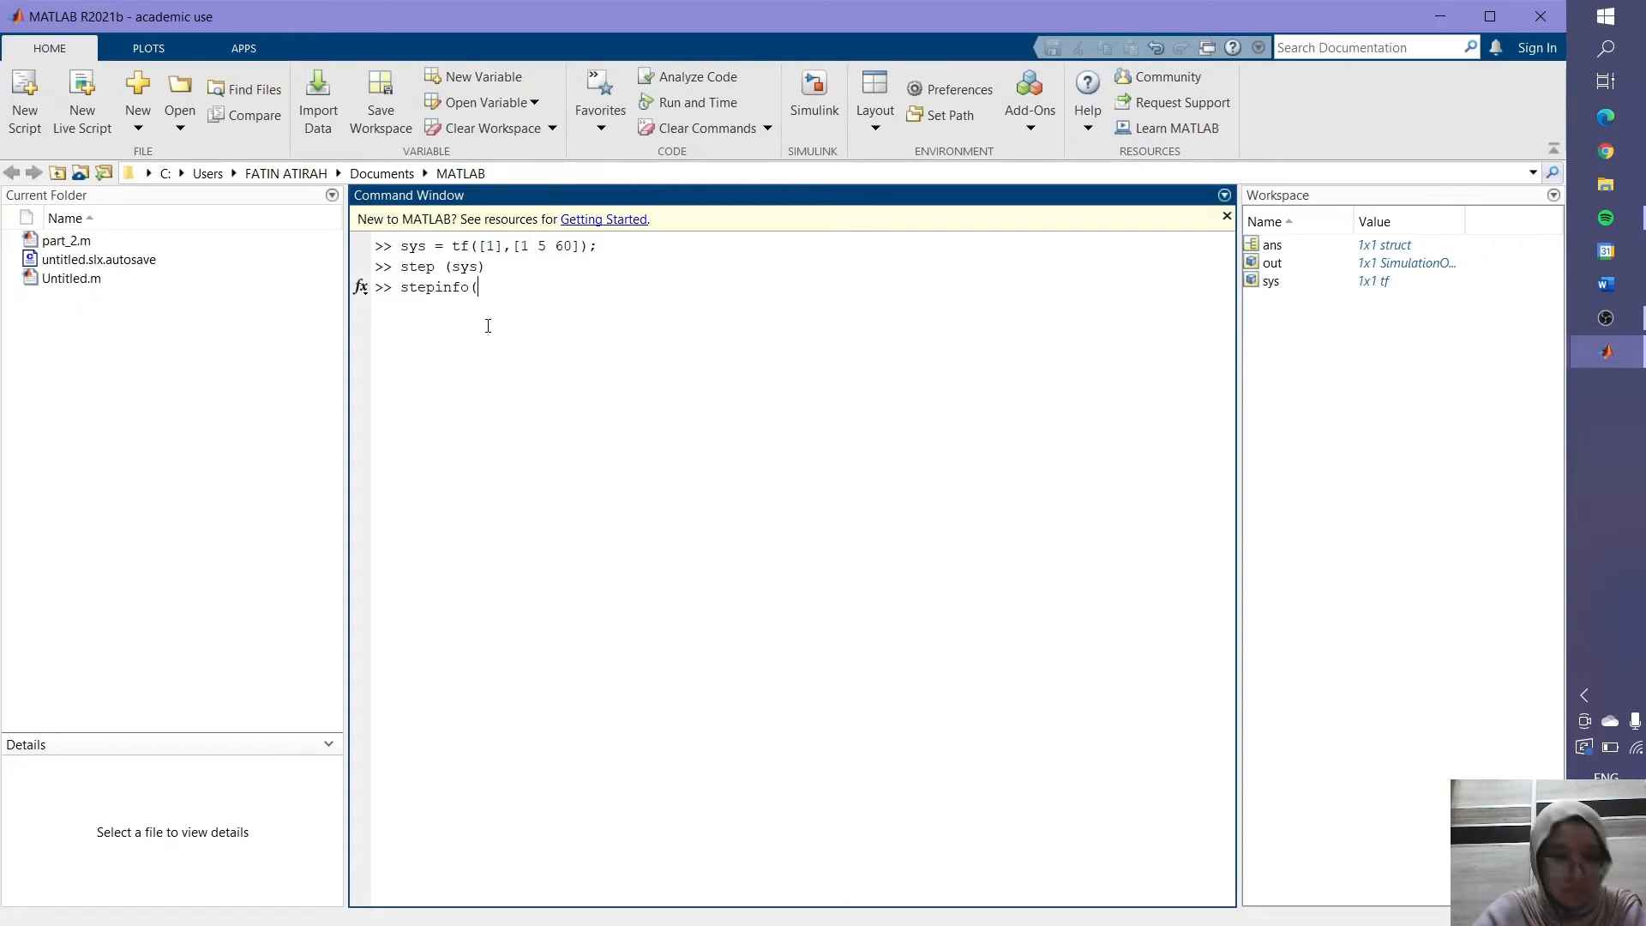
pyautogui.write('sys)')
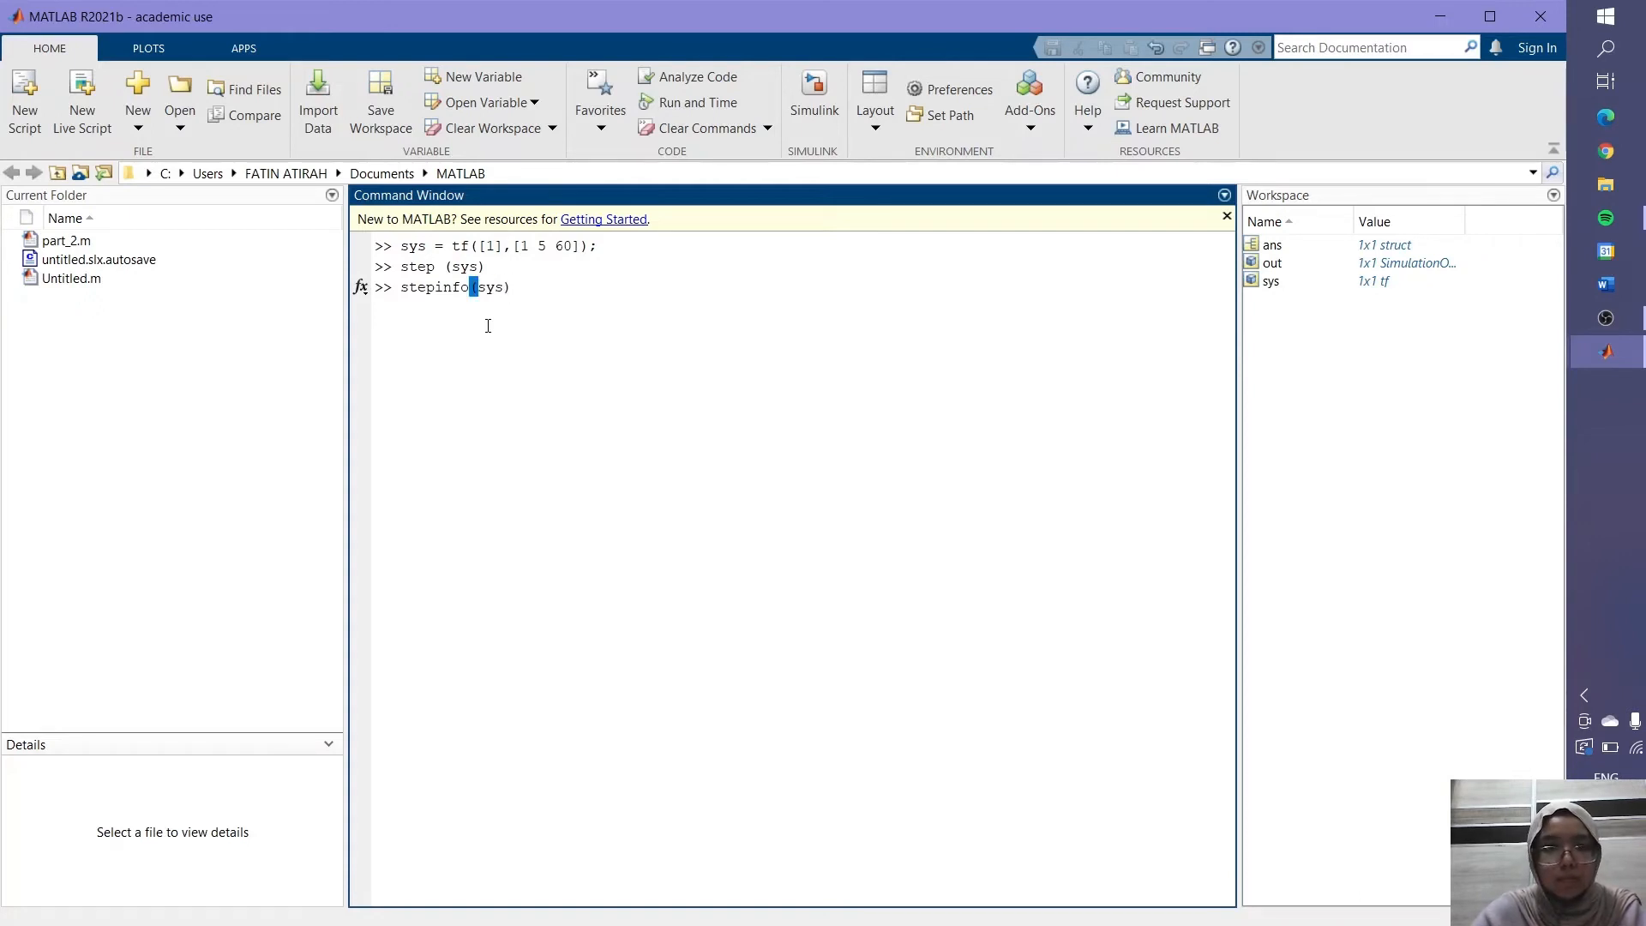
pyautogui.press('Return')
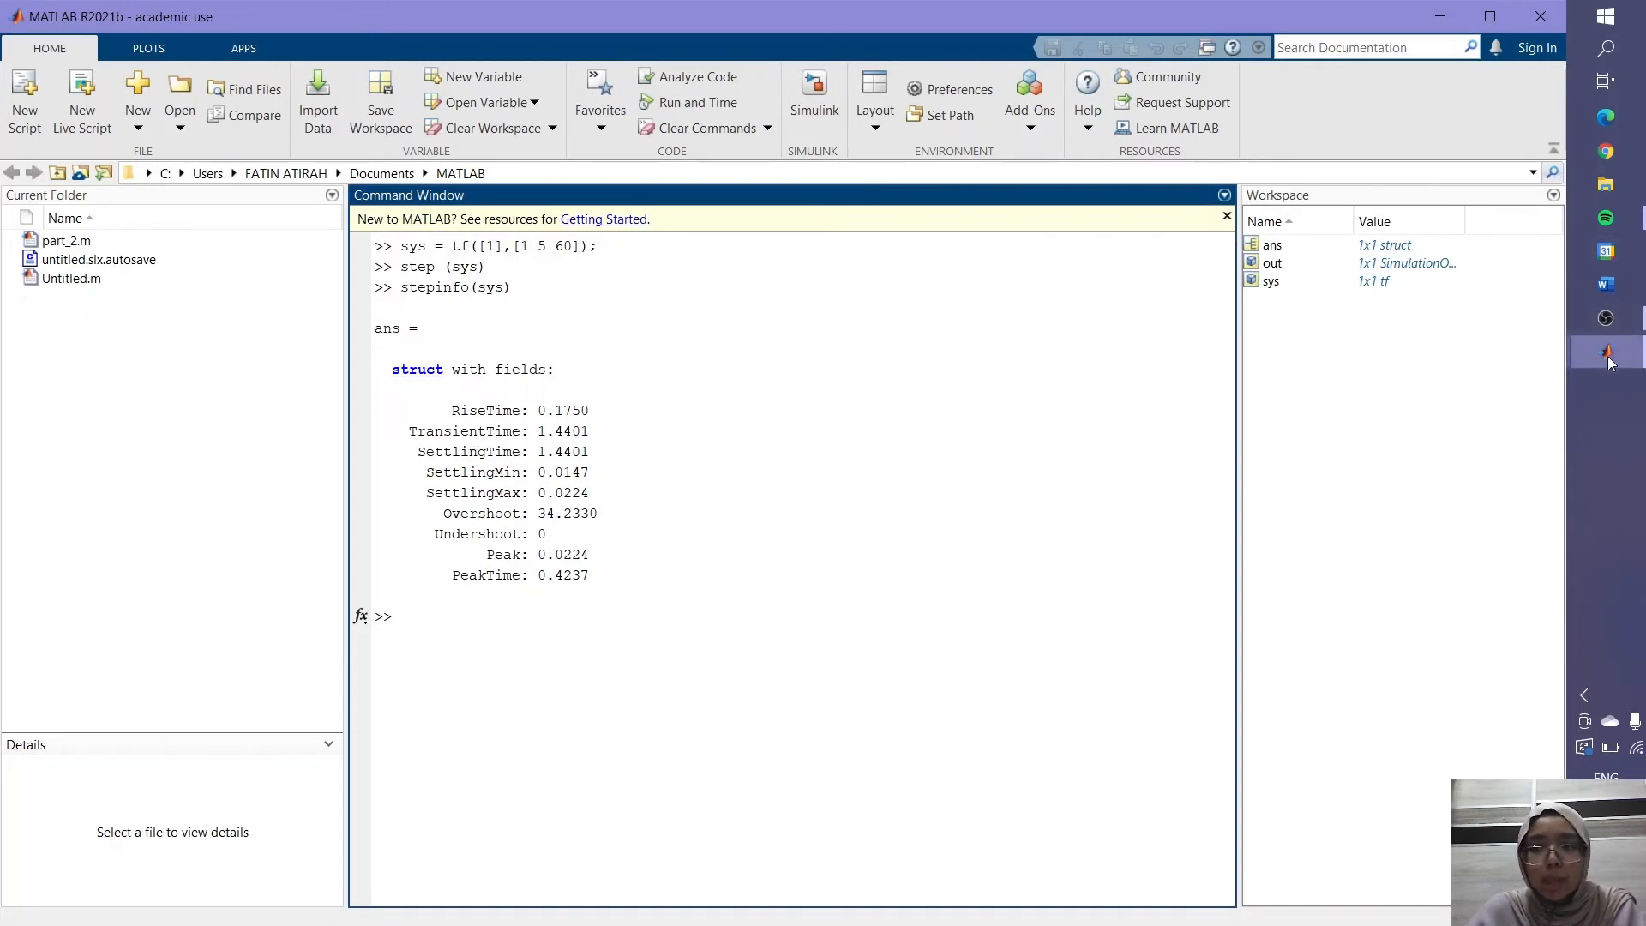
# - Bring up the Step Response figure, maximize it, and mark the curve's Peak Response with its data tip
pyautogui.moveTo(1608, 360)
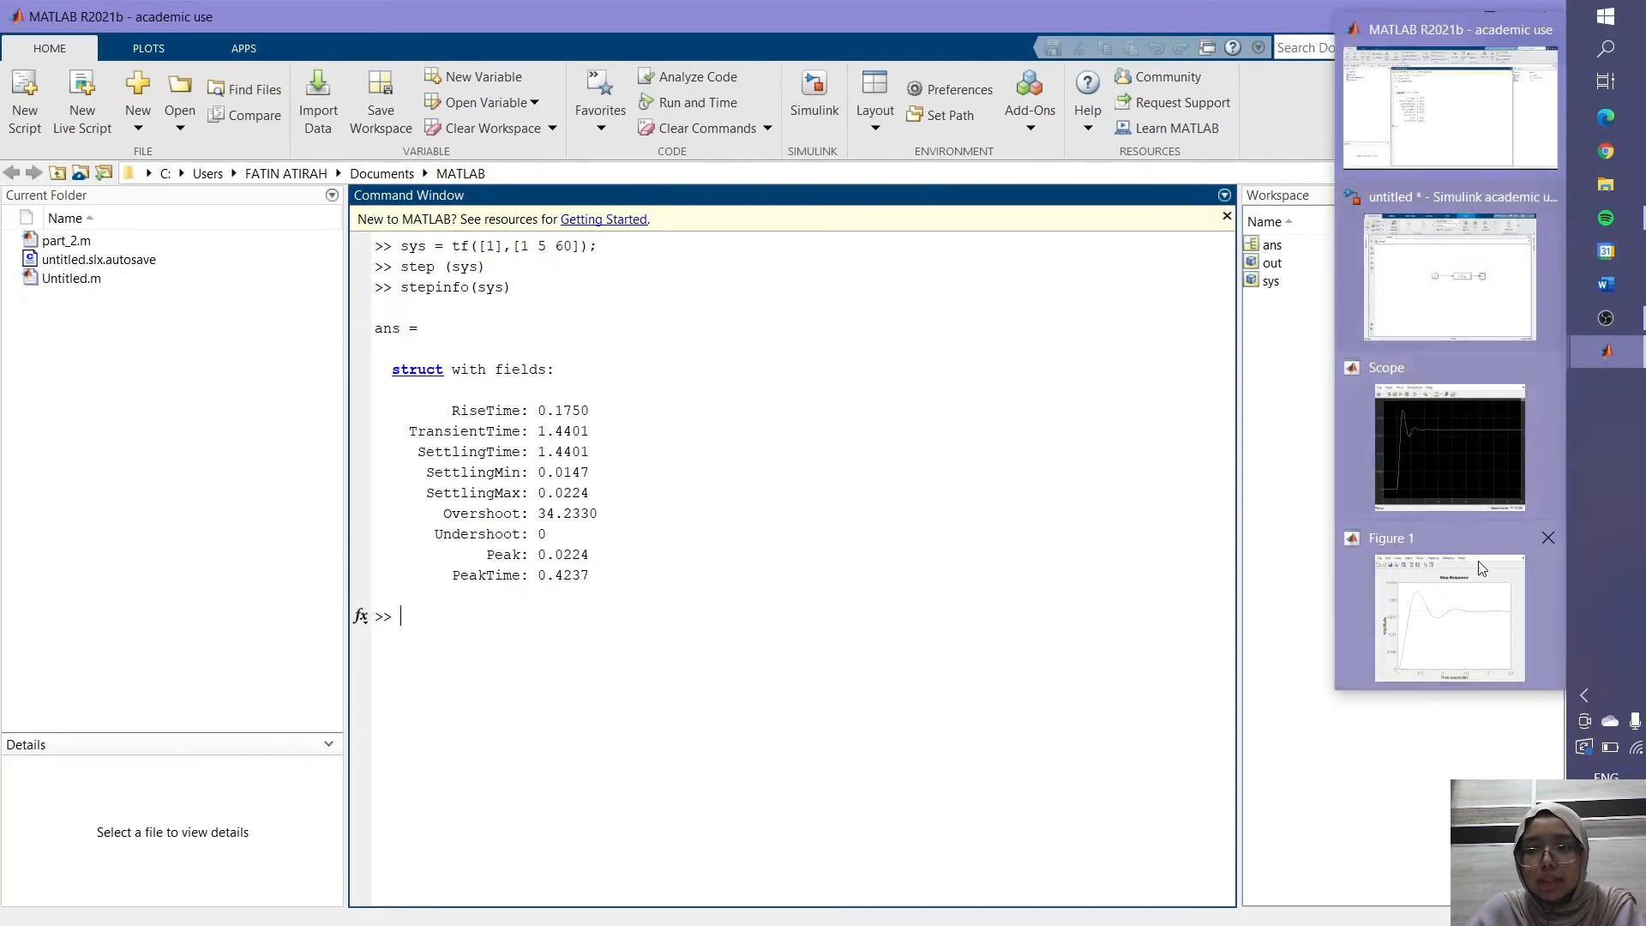
pyautogui.click(1456, 607)
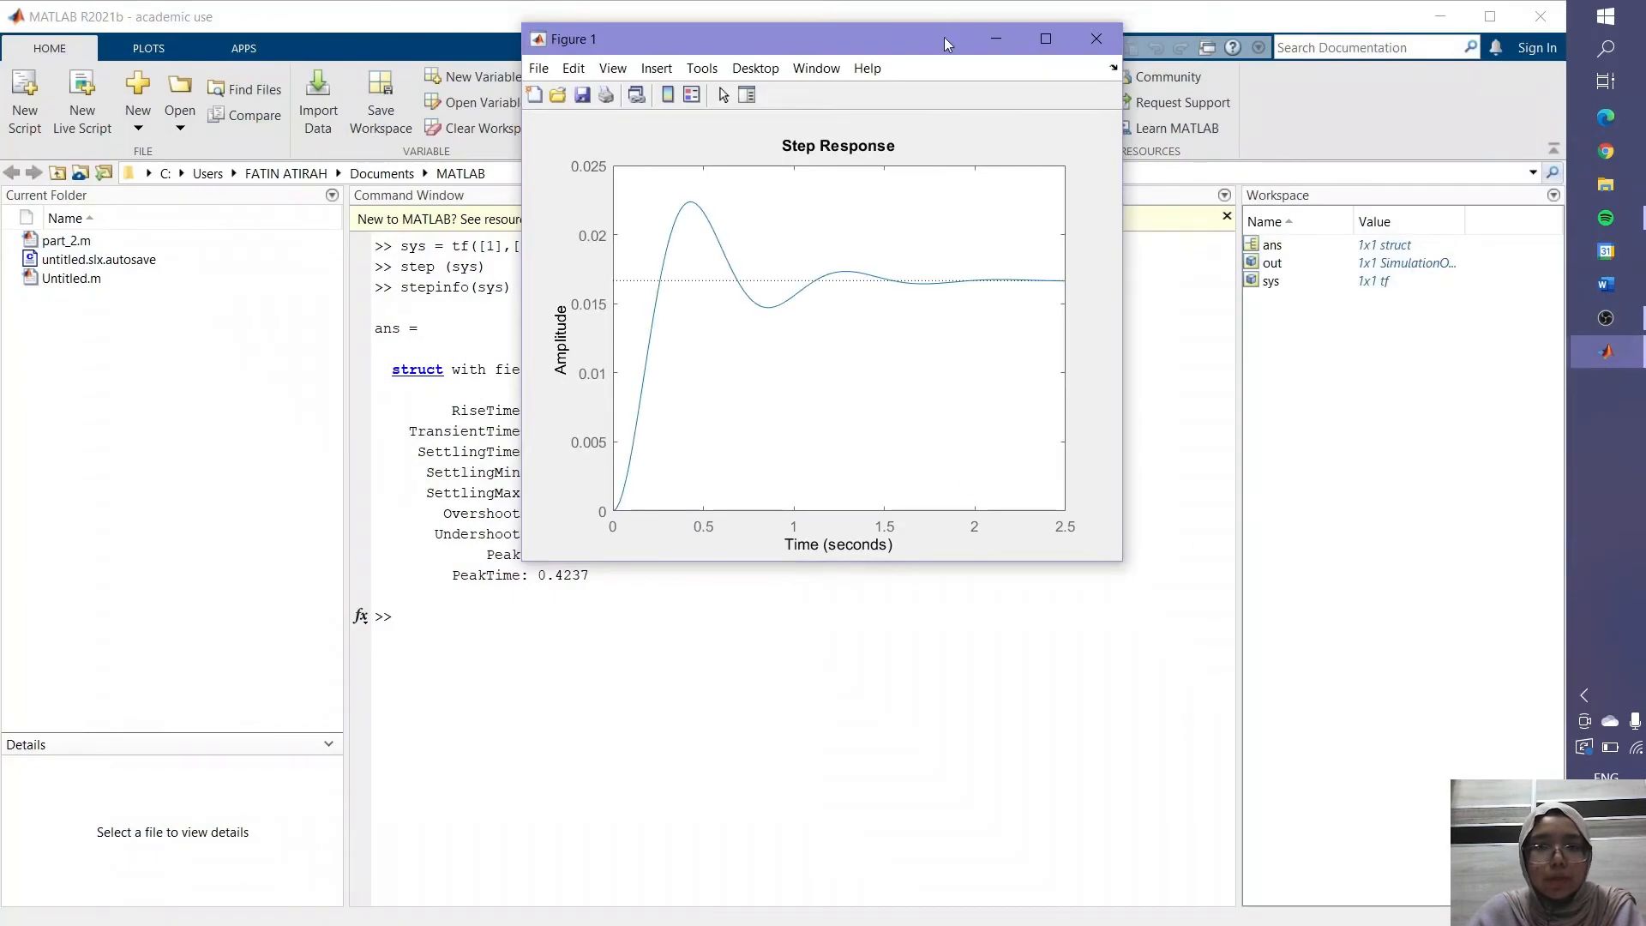
pyautogui.moveTo(952, 34); pyautogui.dragTo(1128, 139)
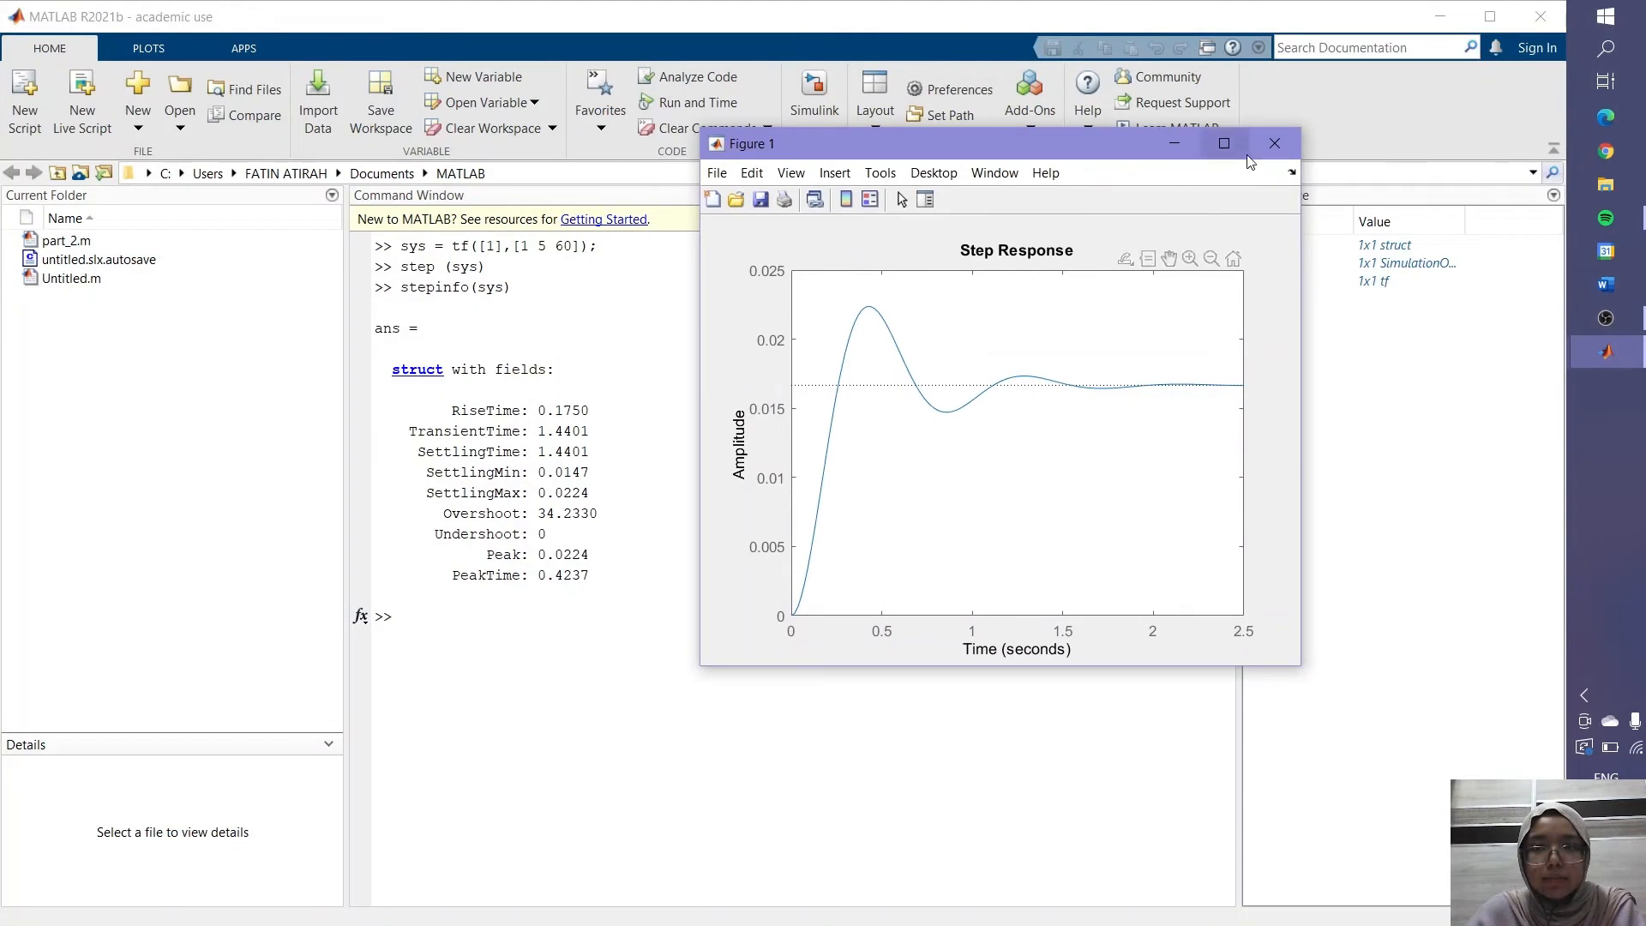
pyautogui.click(1226, 146)
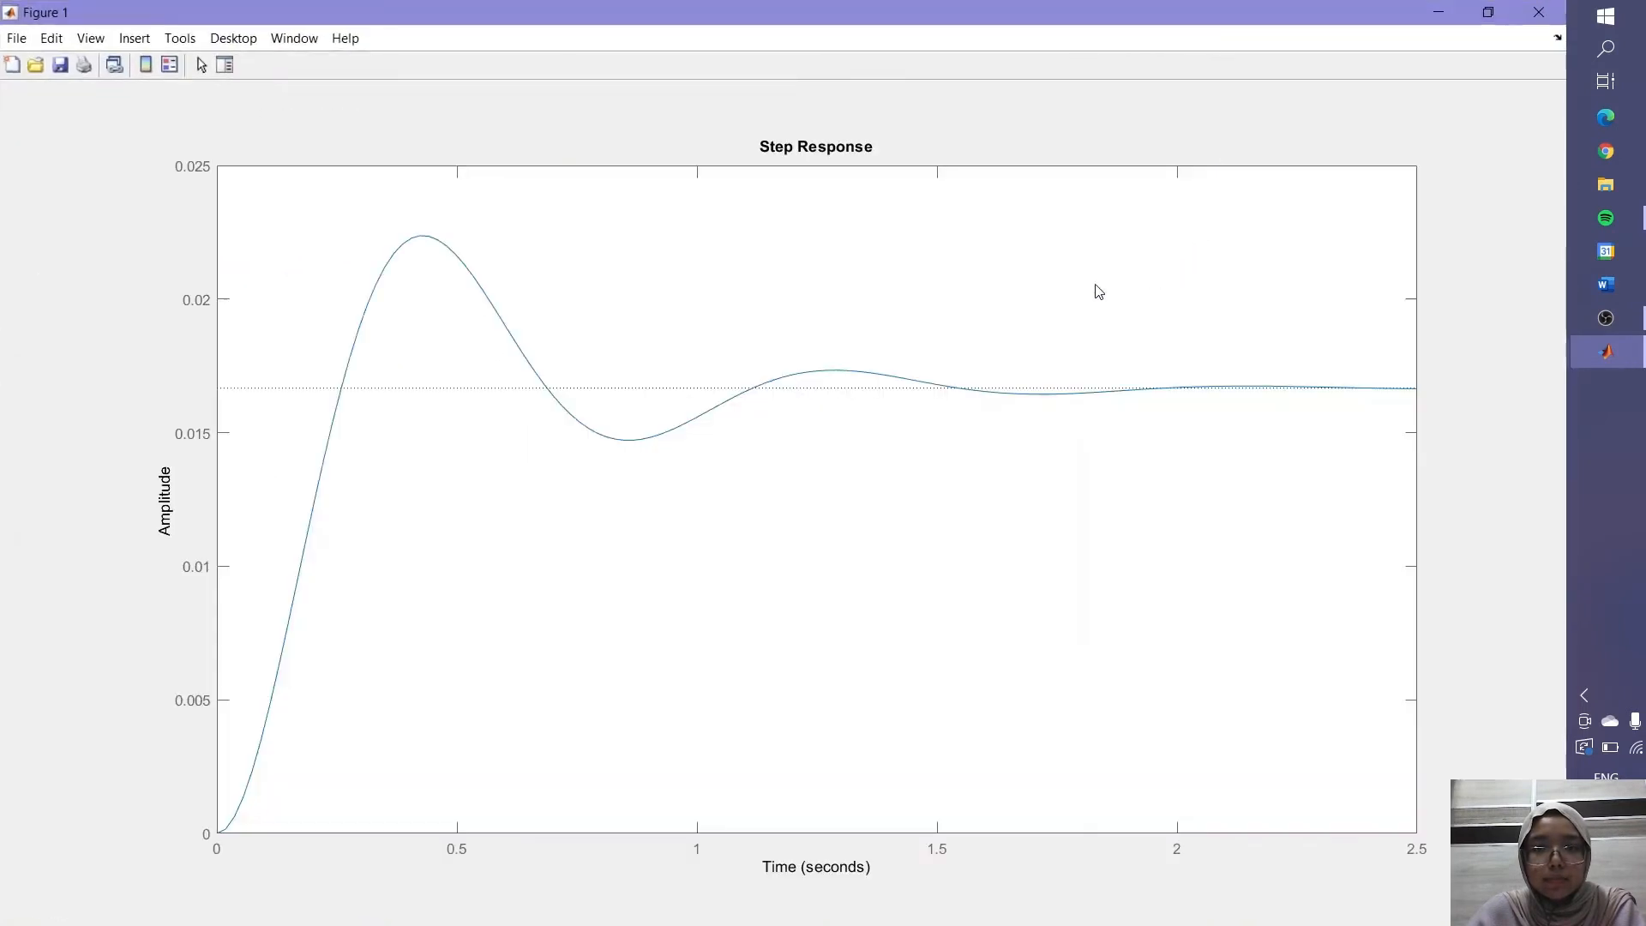
pyautogui.rightClick(973, 322)
pyautogui.moveTo(1020, 351)
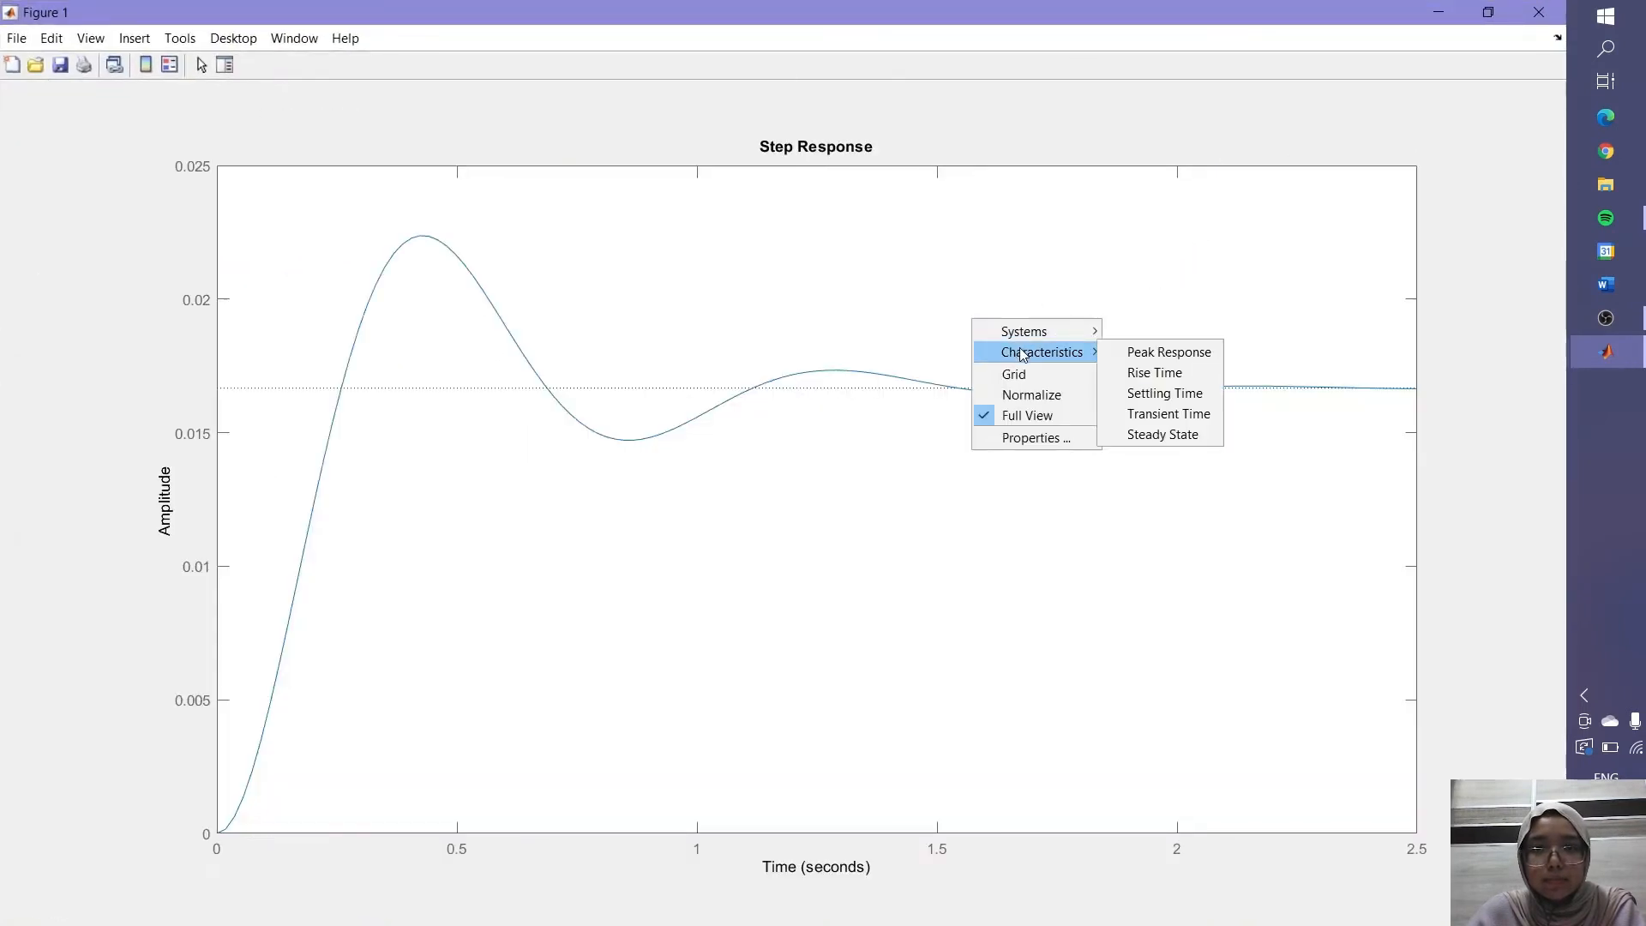
pyautogui.click(1141, 356)
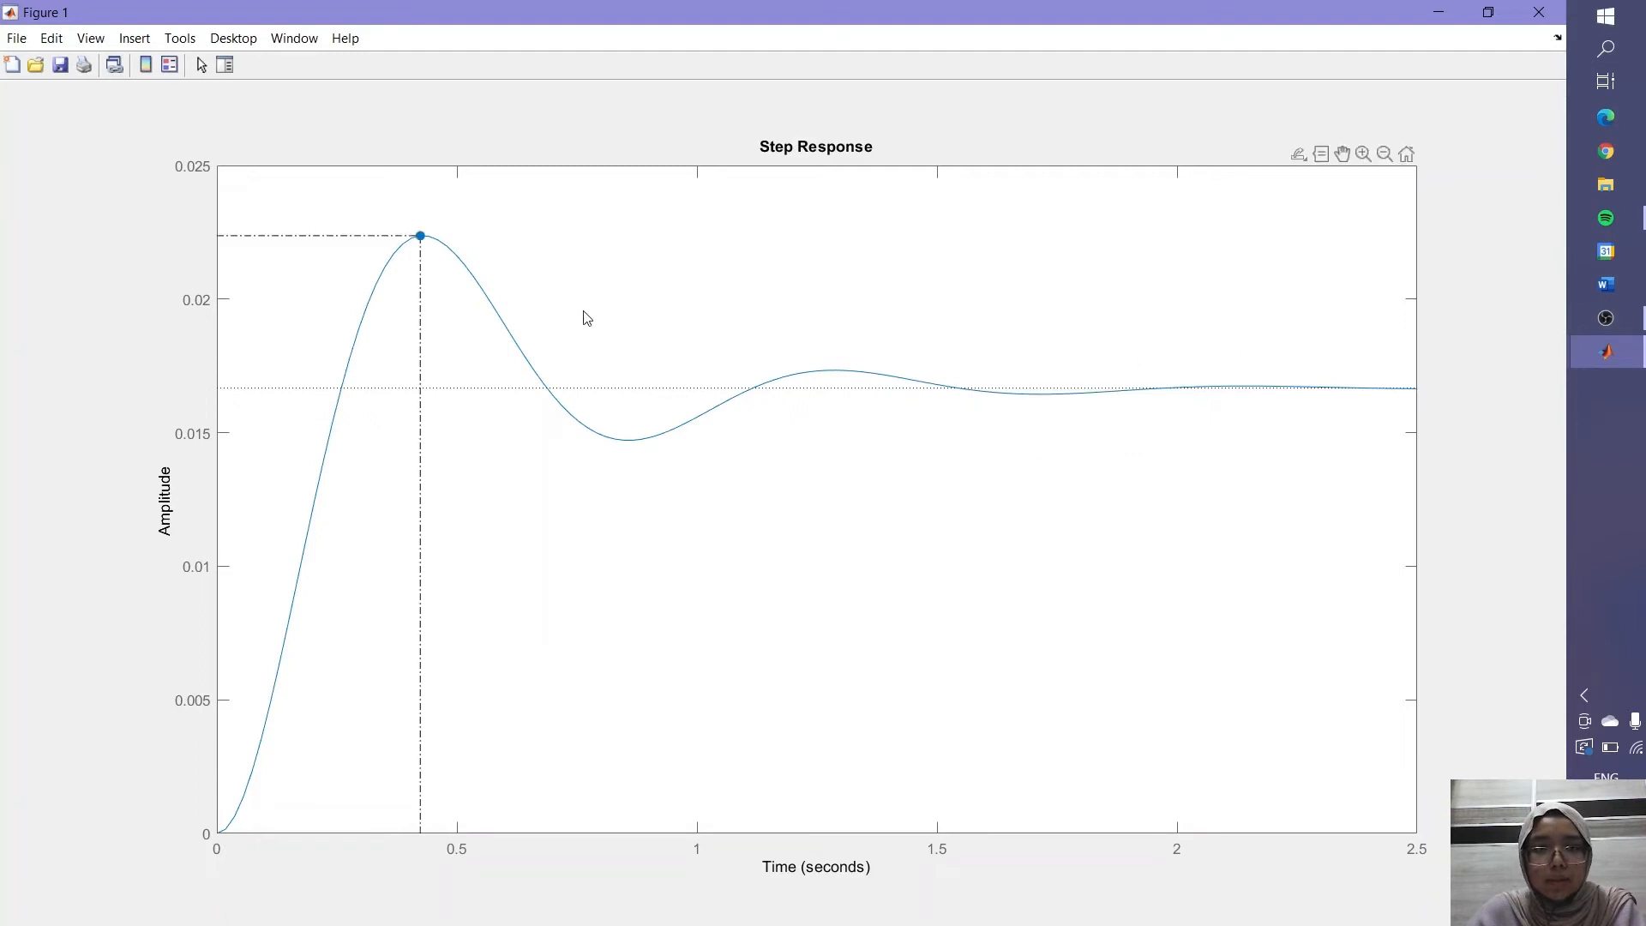
pyautogui.click(421, 237)
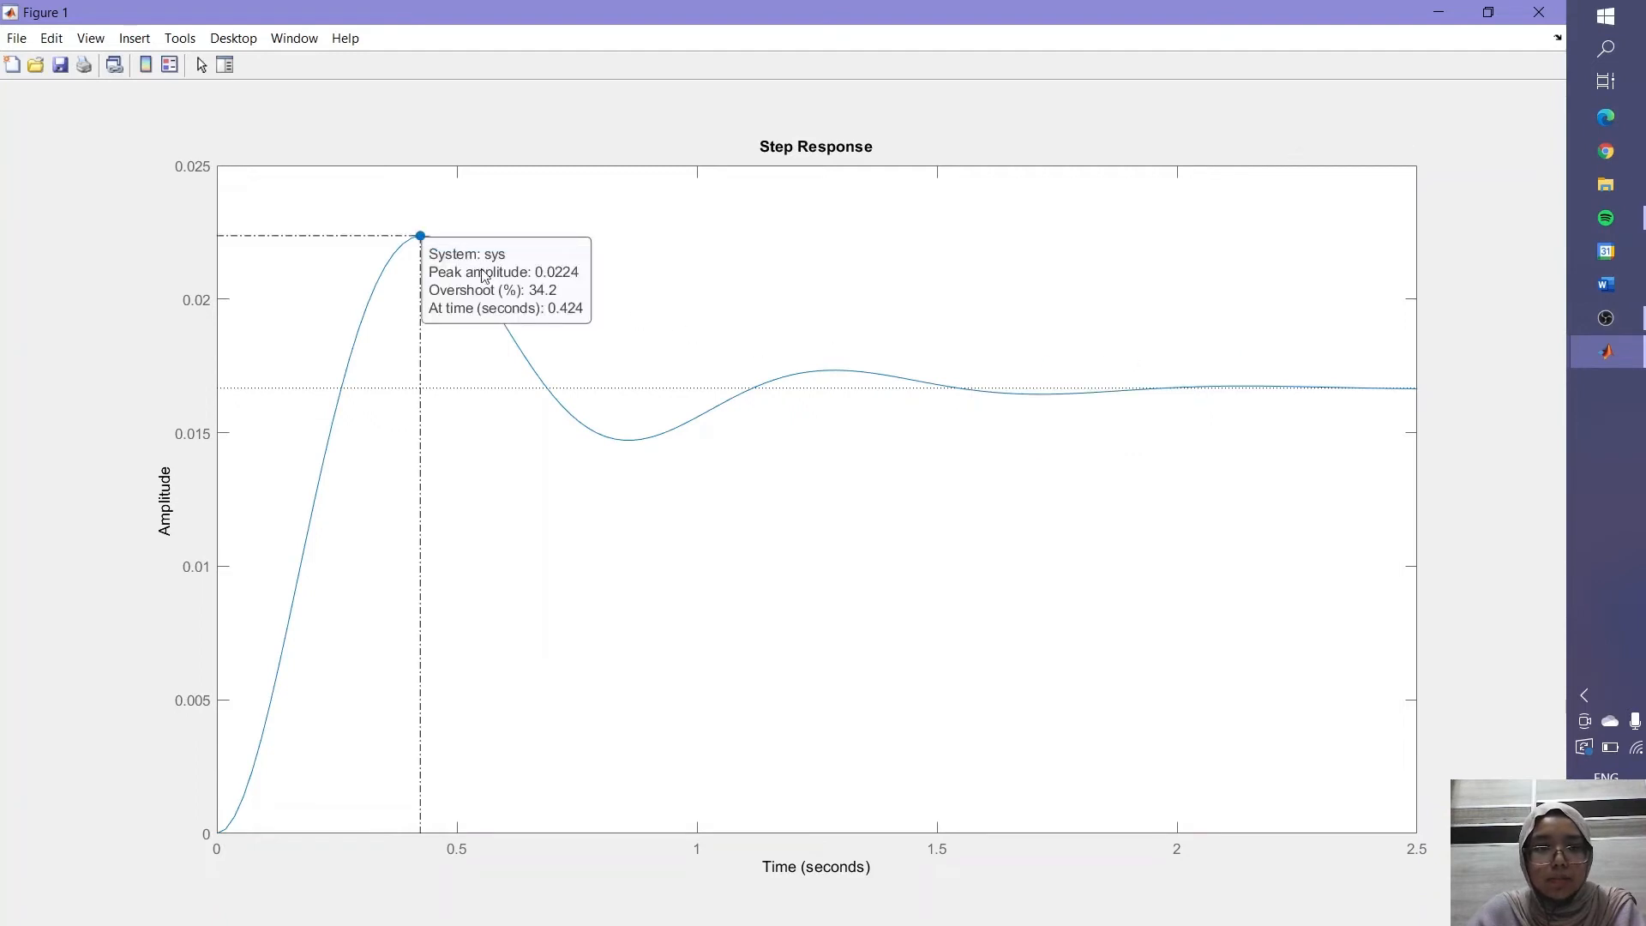
# - Add the Rise Time characteristic to the step response plot and display its data tip
pyautogui.rightClick(849, 289)
pyautogui.moveTo(905, 317)
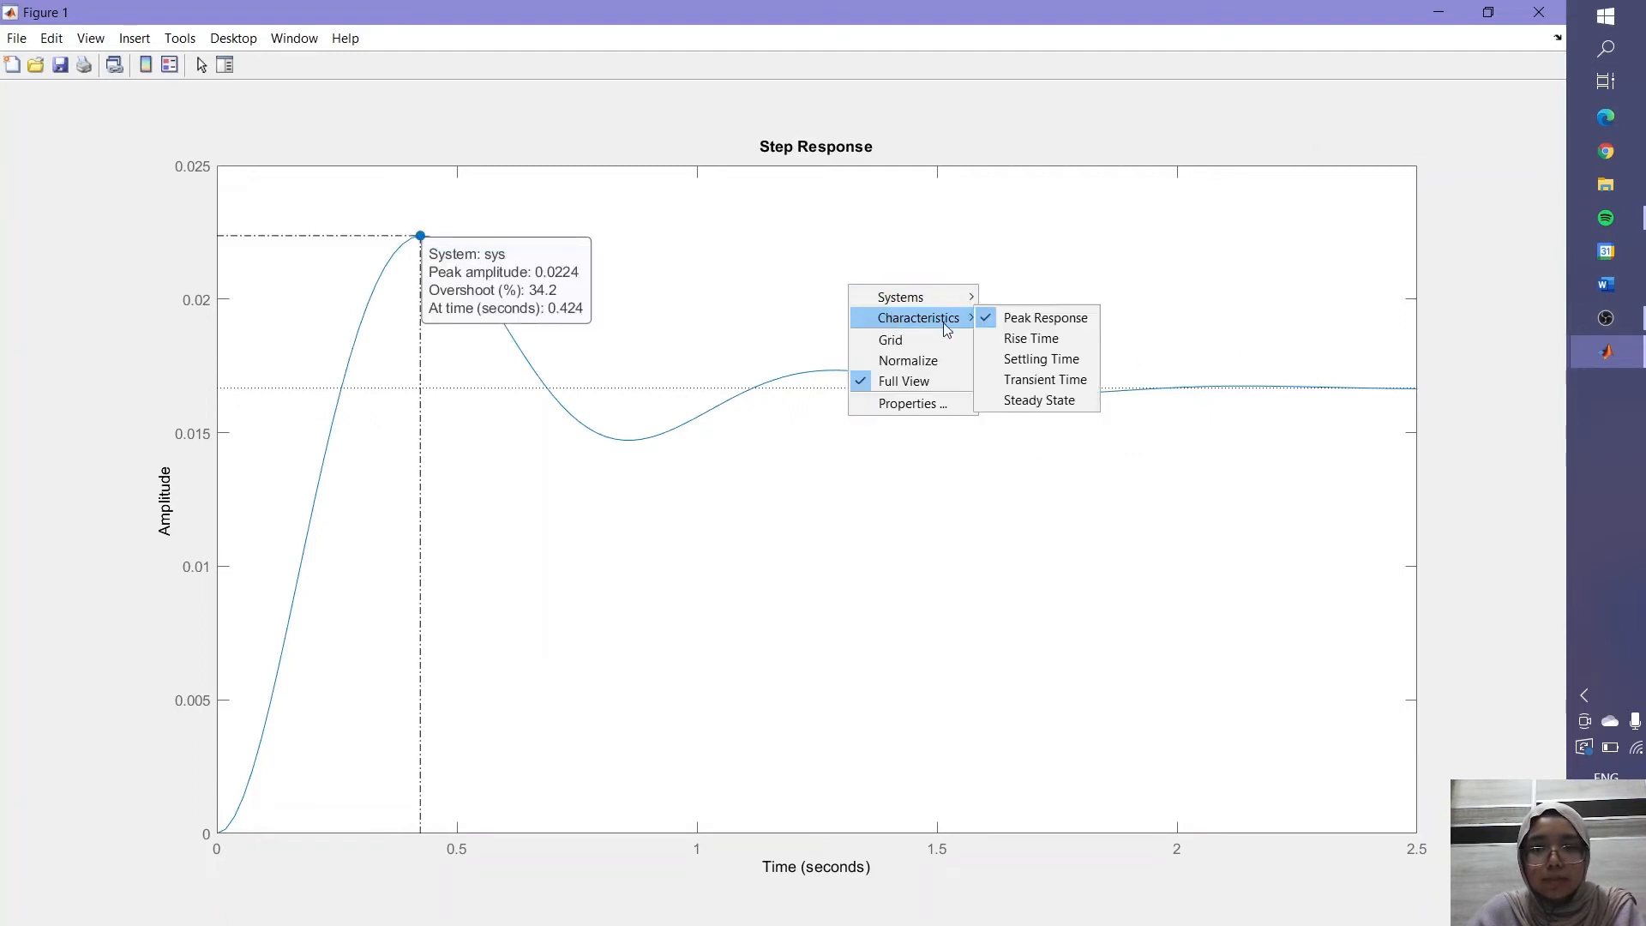
pyautogui.click(1023, 340)
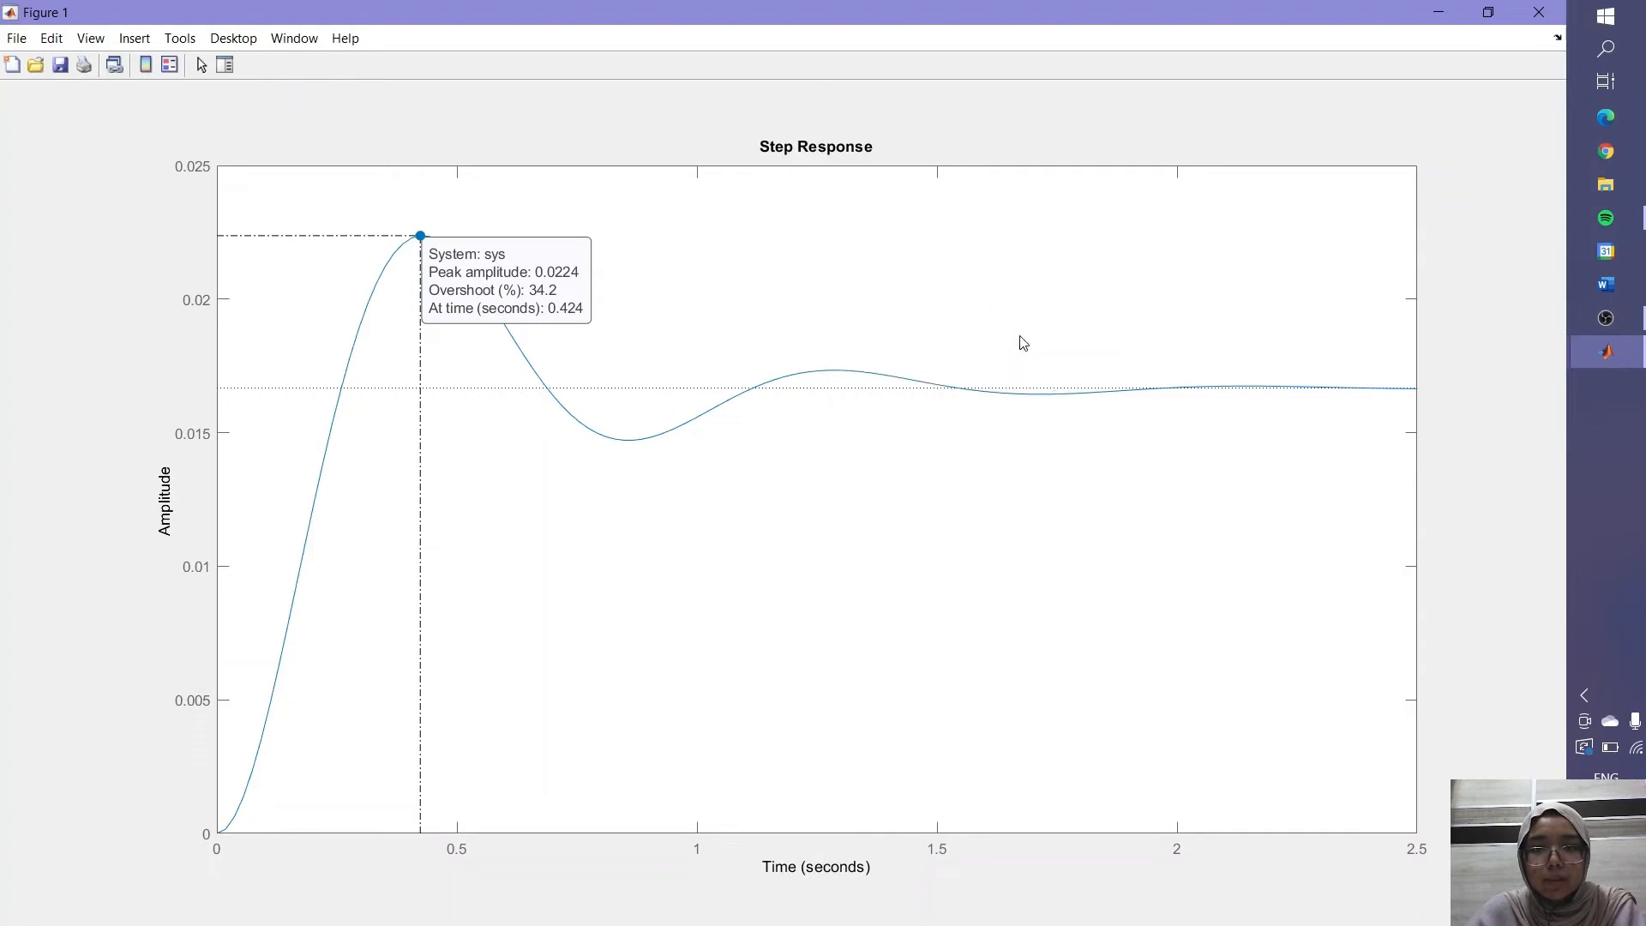
pyautogui.click(331, 435)
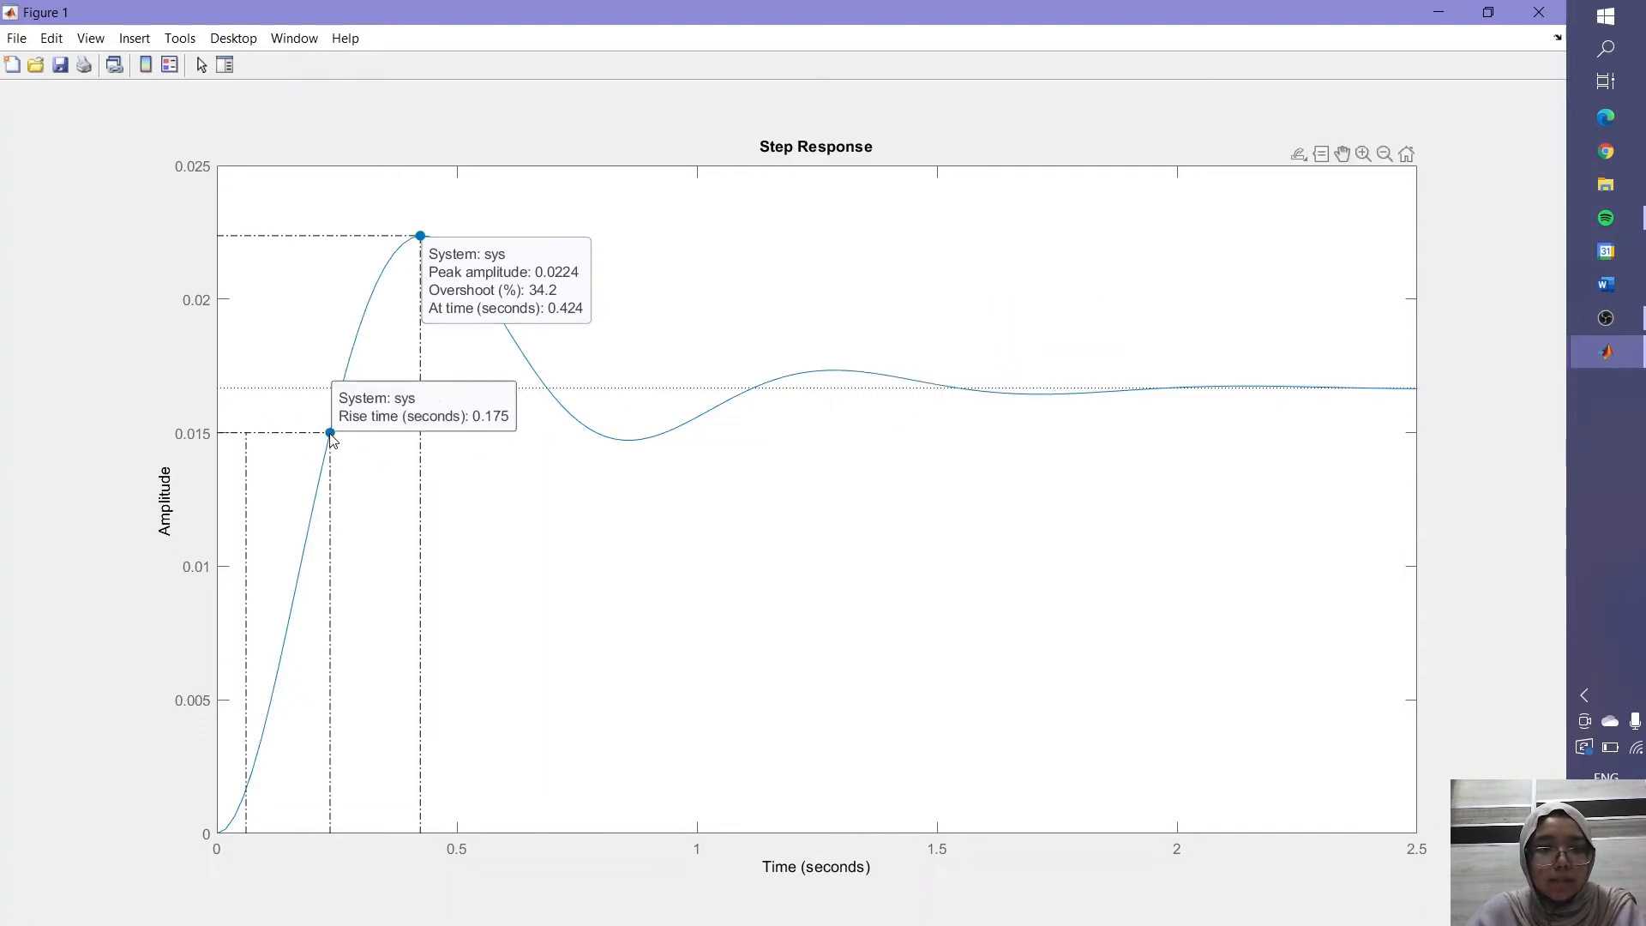
# - Add the Settling Time characteristic to the step response plot
pyautogui.rightClick(867, 269)
pyautogui.moveTo(918, 310)
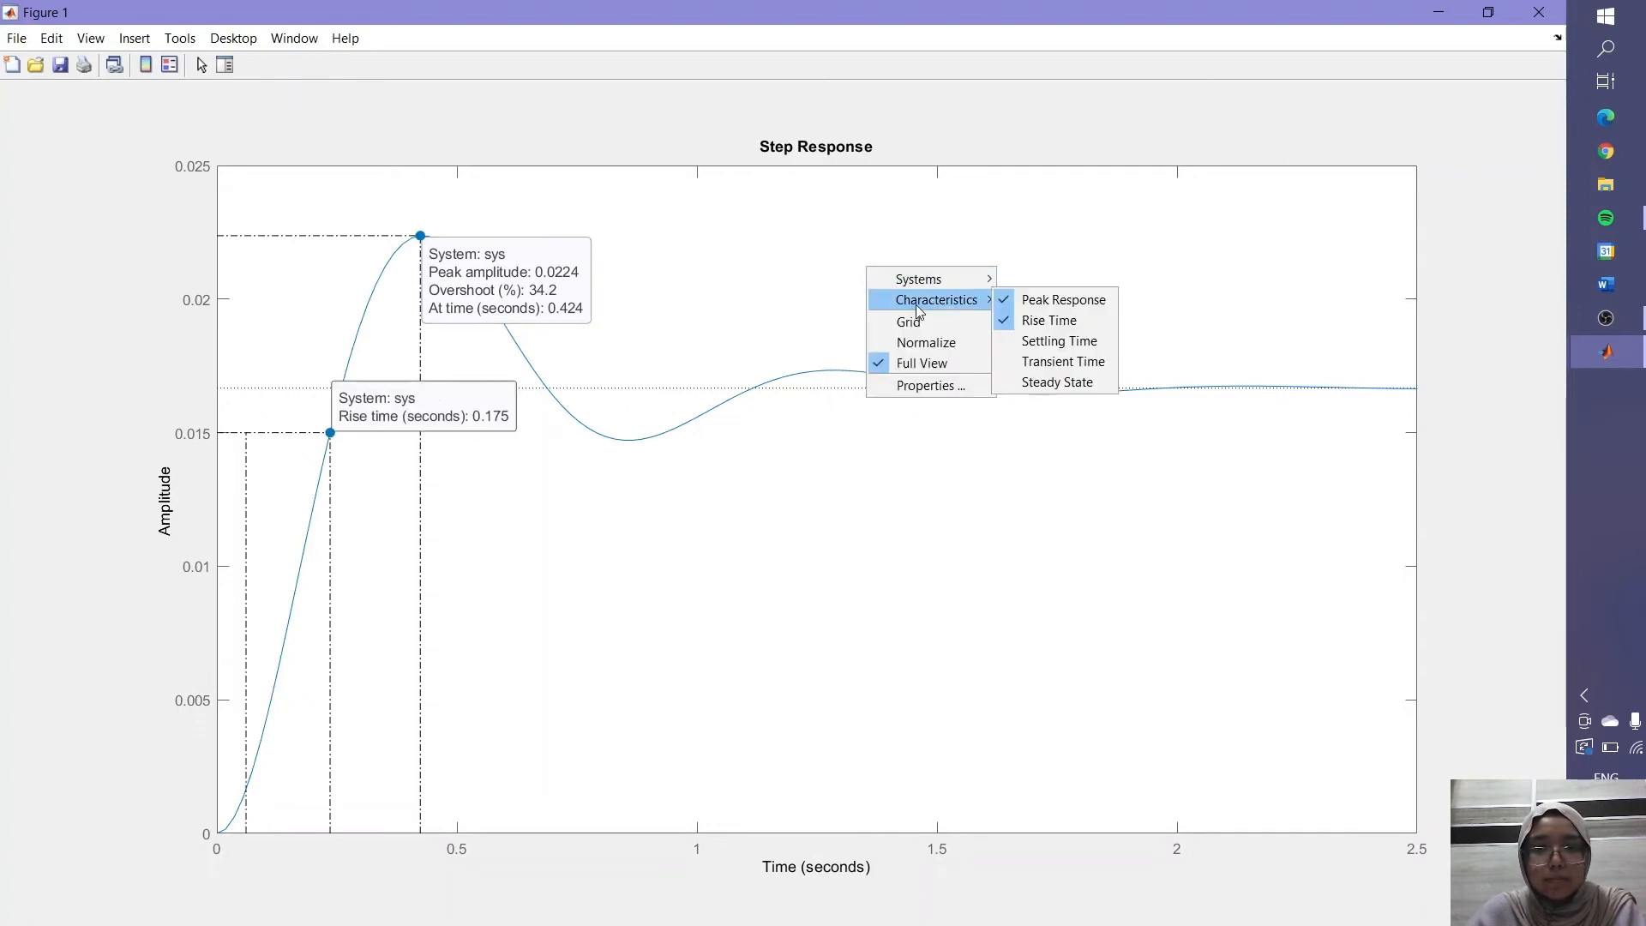
pyautogui.click(1037, 341)
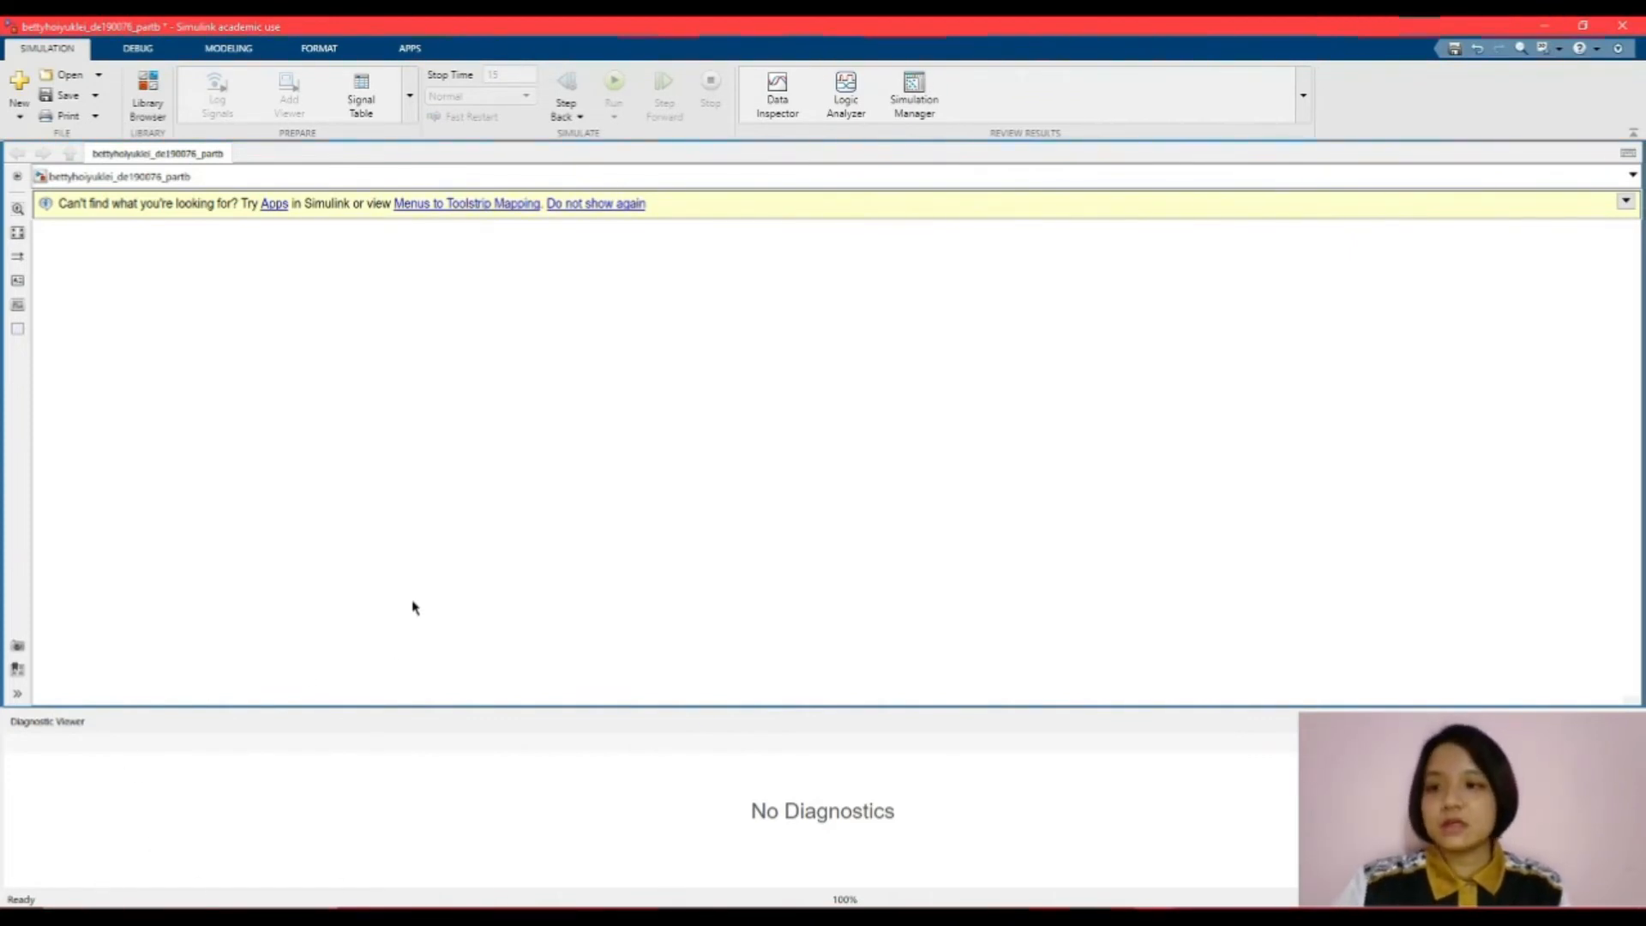
# - Search the Simulink block library for step and place a Step block near the empty model canvas's upper-left corner
pyautogui.click(142, 93)
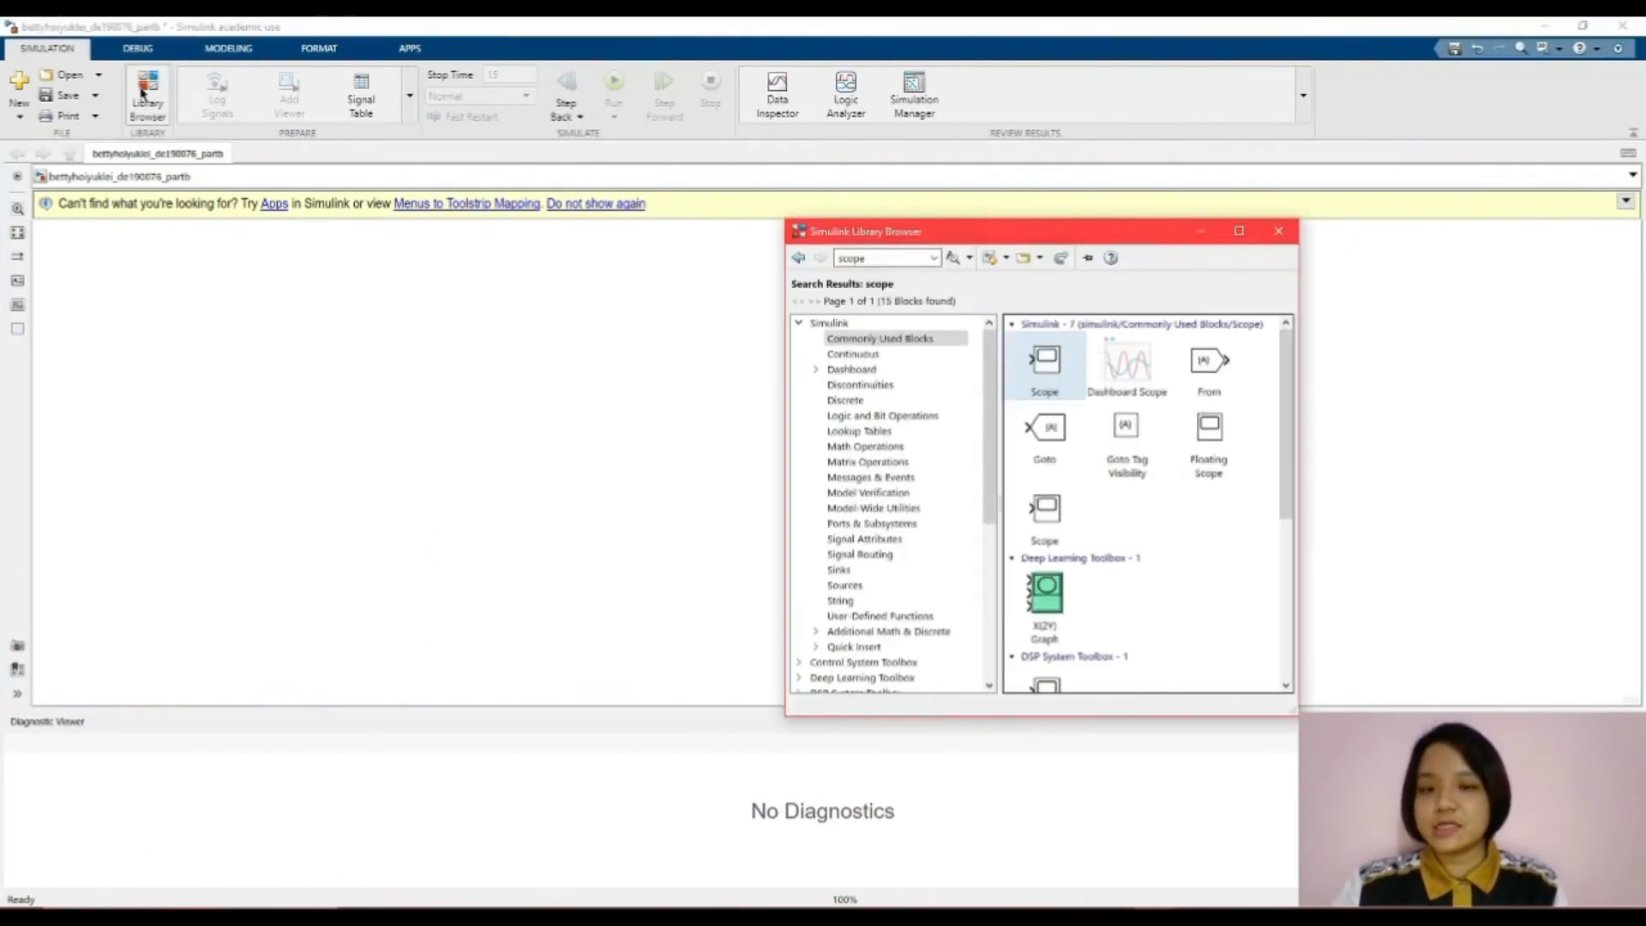
pyautogui.doubleClick(889, 258)
pyautogui.write('step')
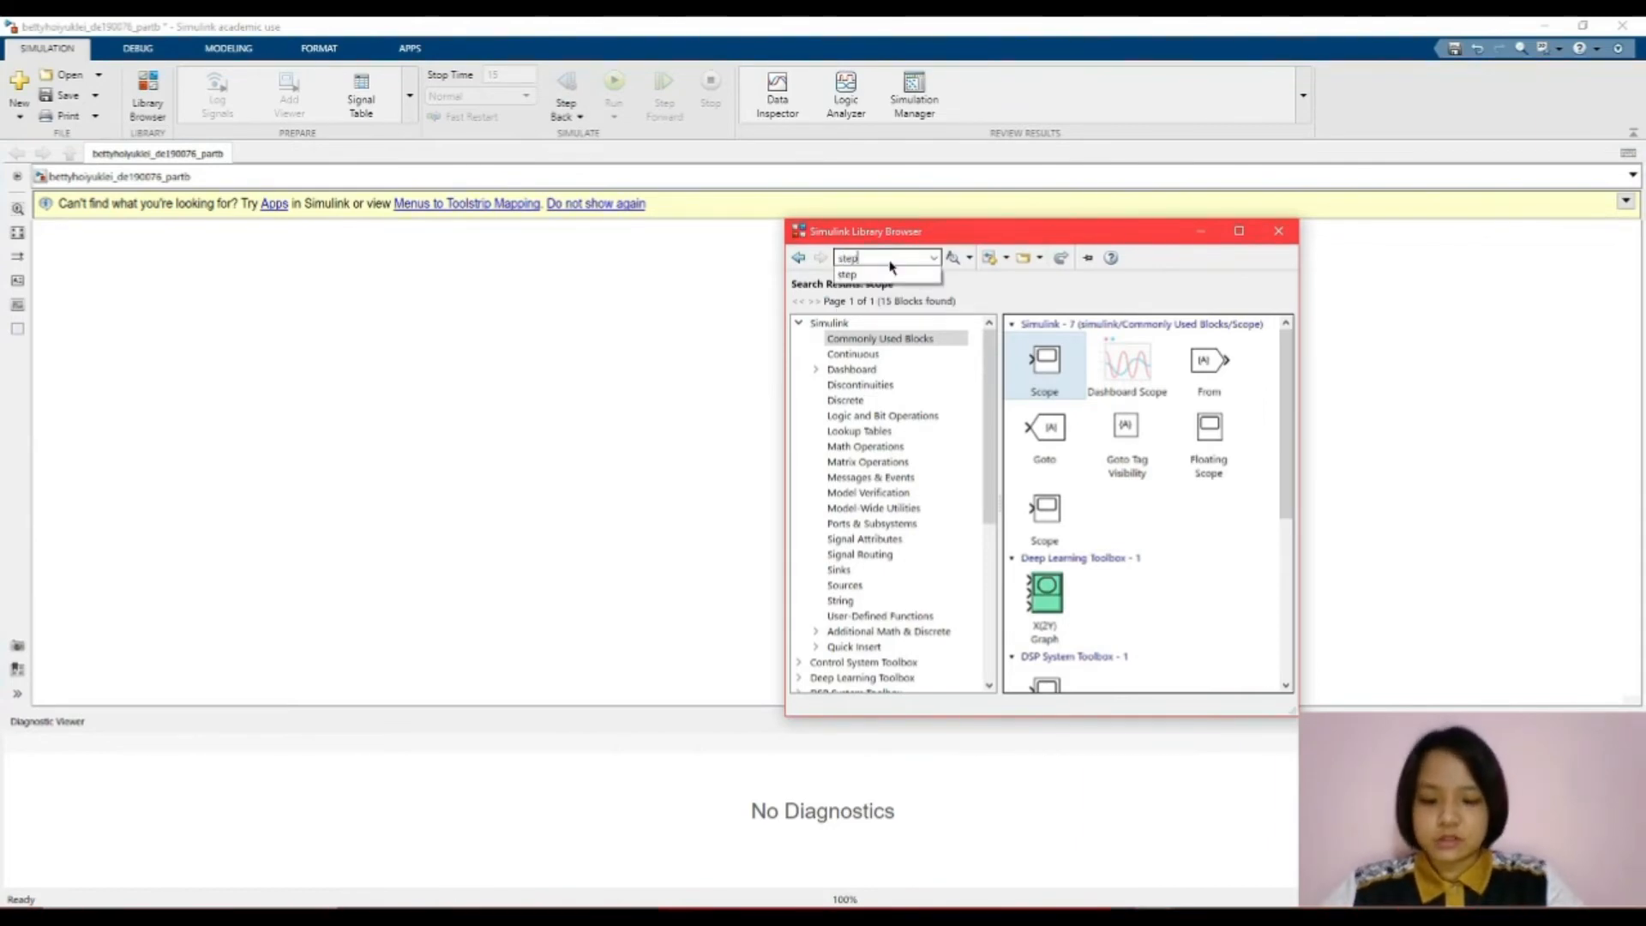
pyautogui.press('Return')
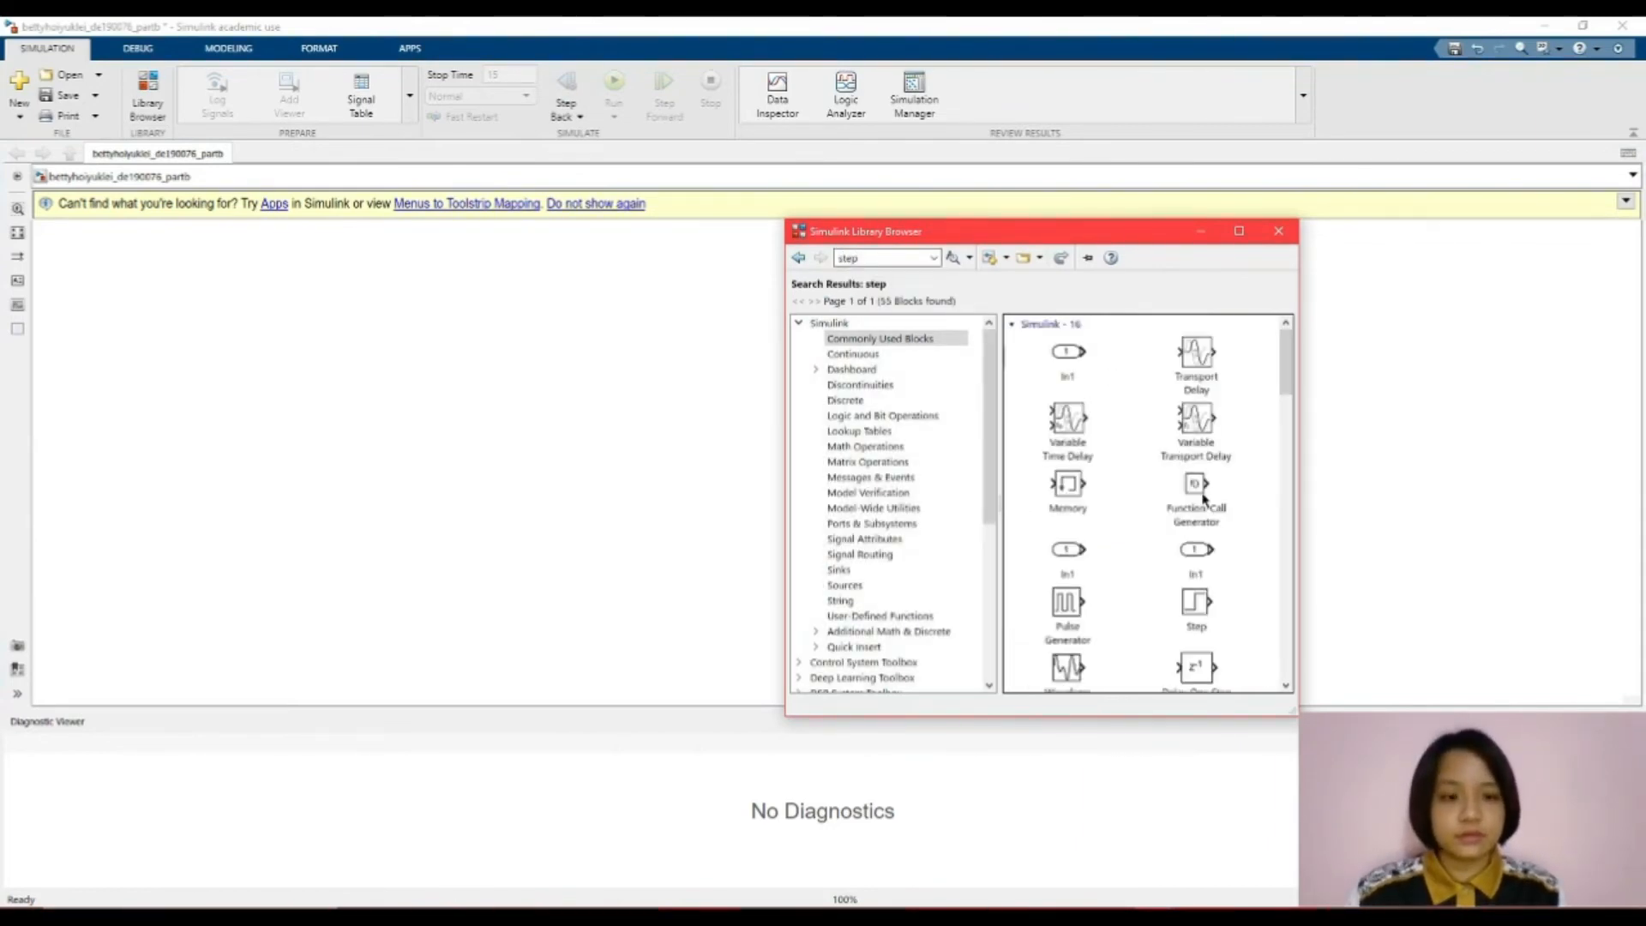
pyautogui.moveTo(1196, 603); pyautogui.dragTo(154, 317)
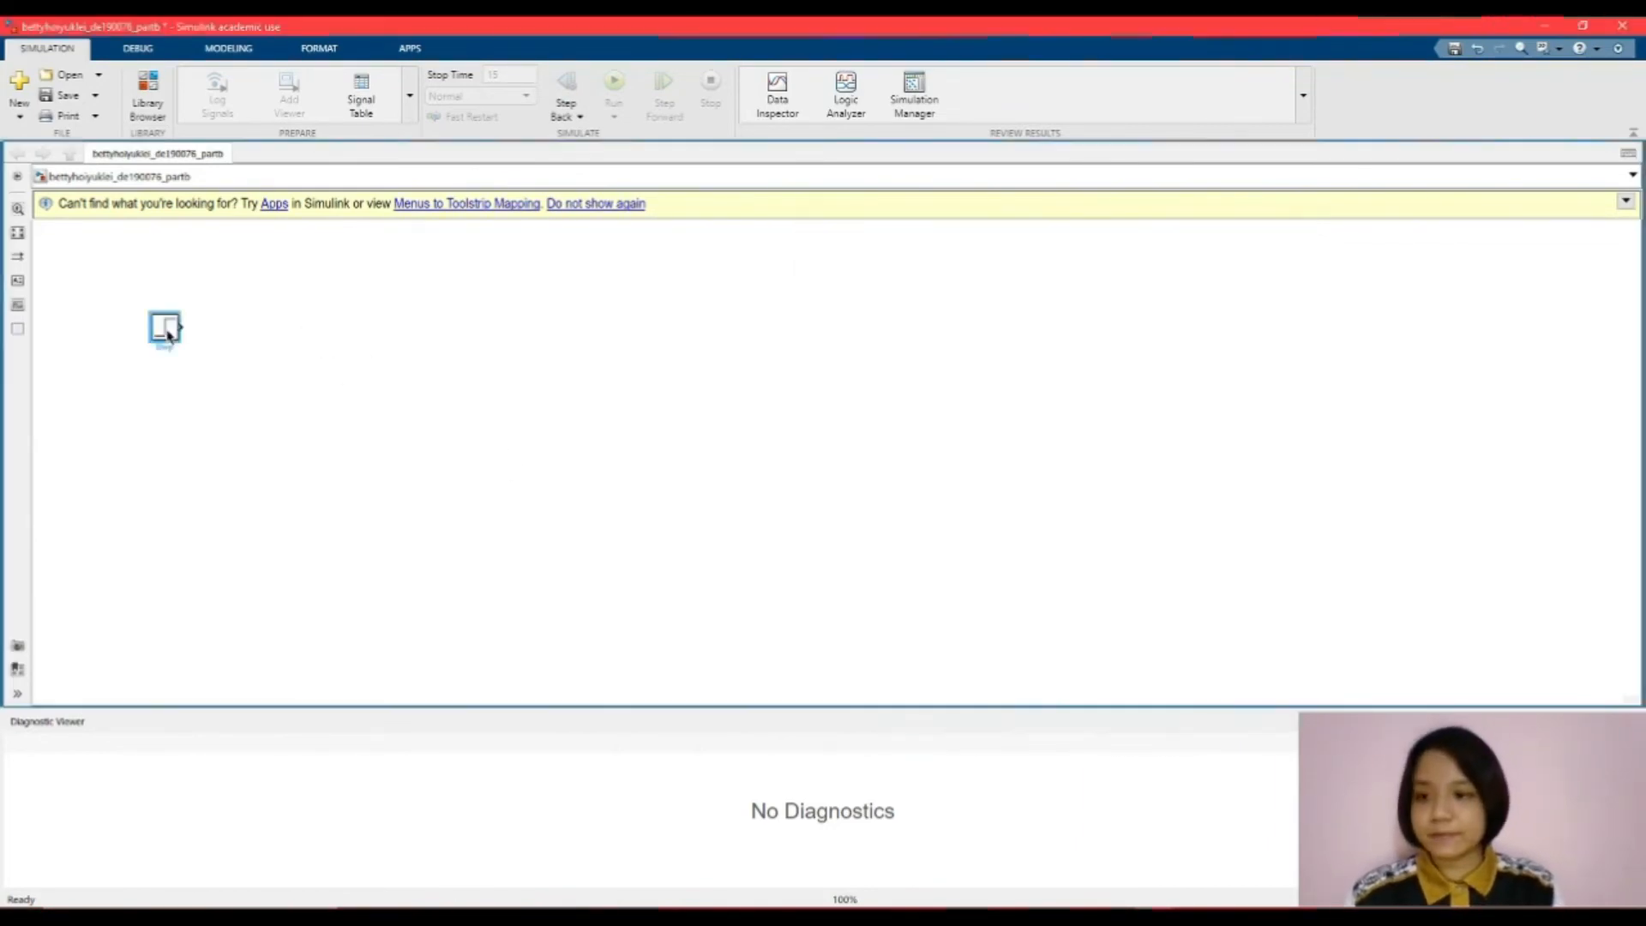
# - Search the block library for sum and place a Sum block in line after the Step block
pyautogui.click(148, 93)
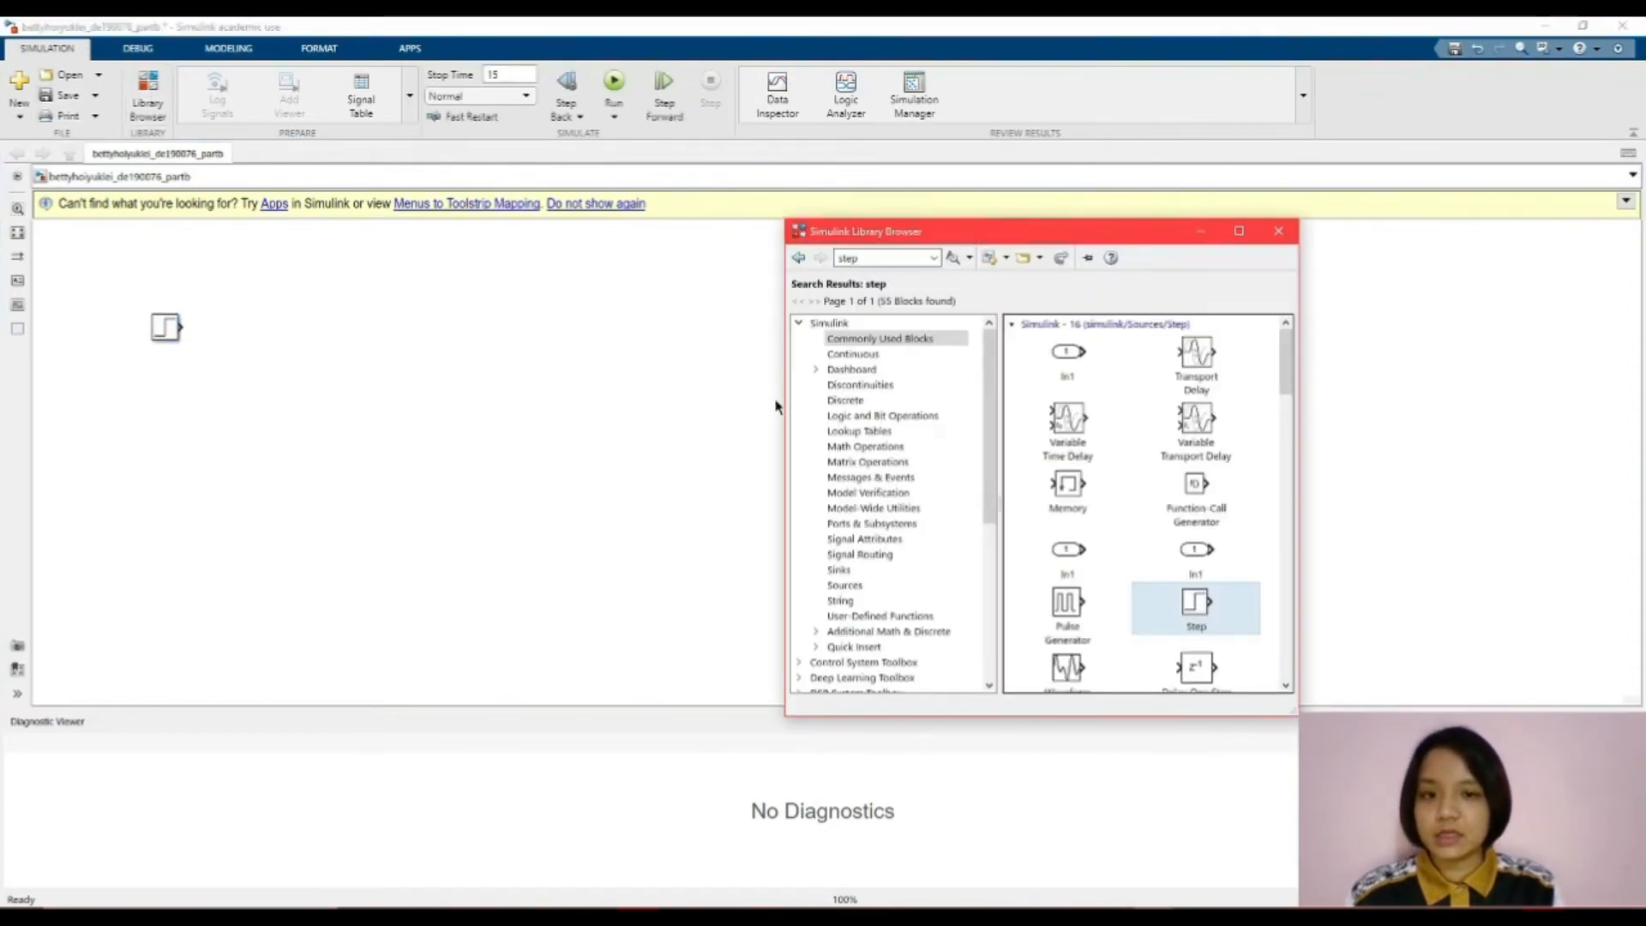
pyautogui.doubleClick(894, 259)
pyautogui.write('sum')
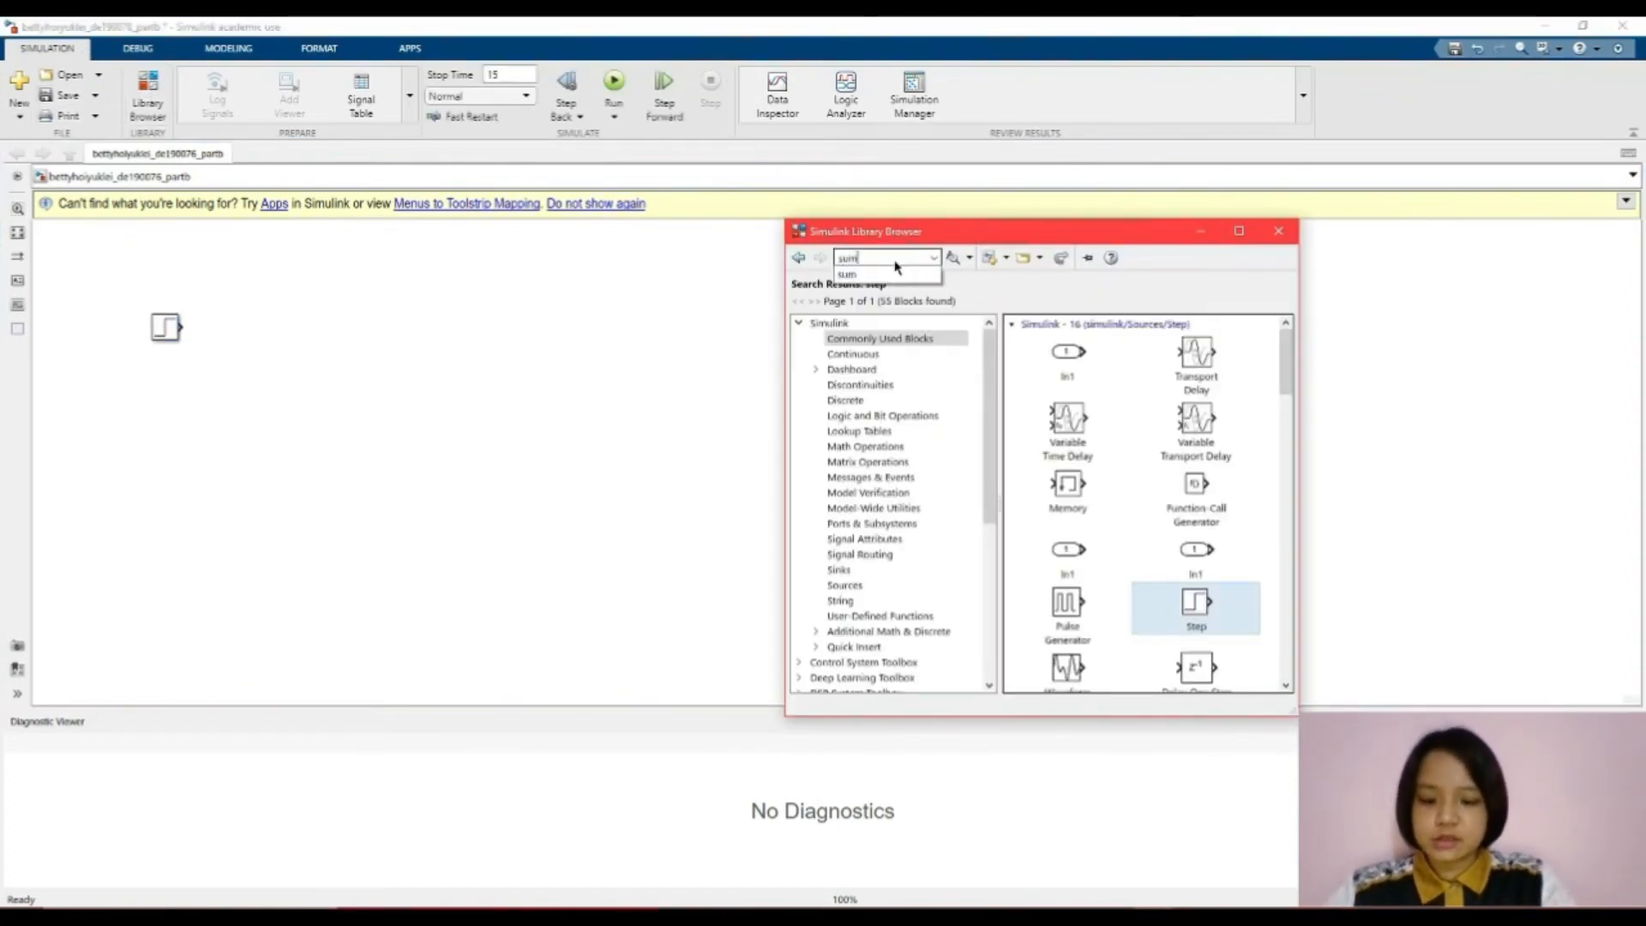
pyautogui.press('Return')
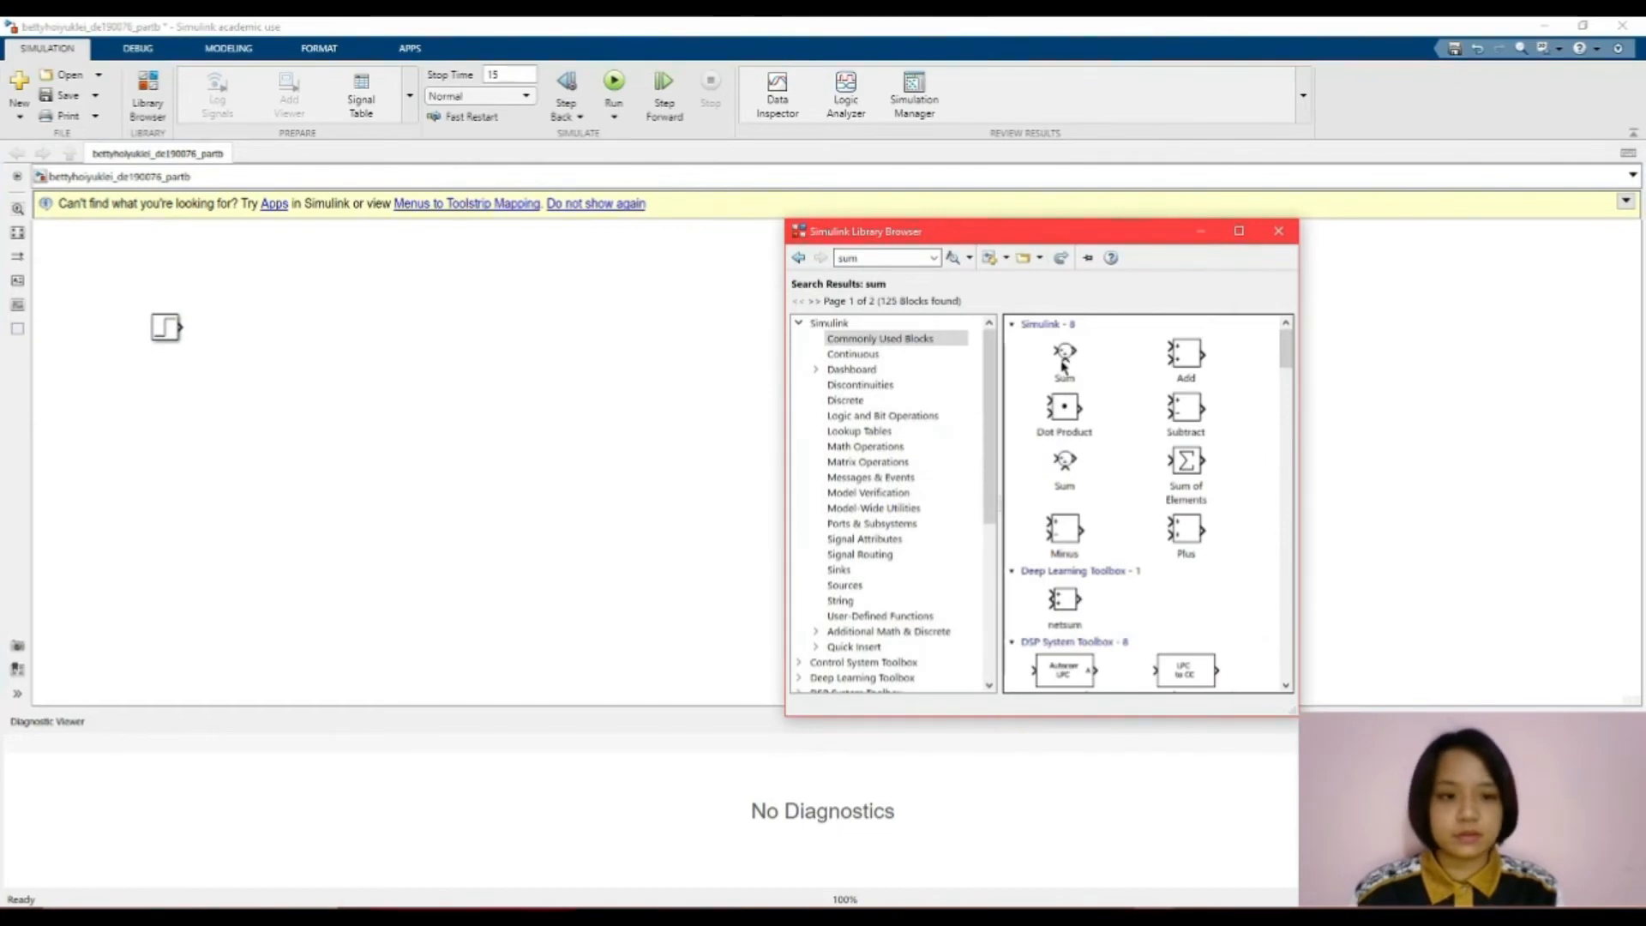
pyautogui.moveTo(1064, 358); pyautogui.dragTo(253, 326)
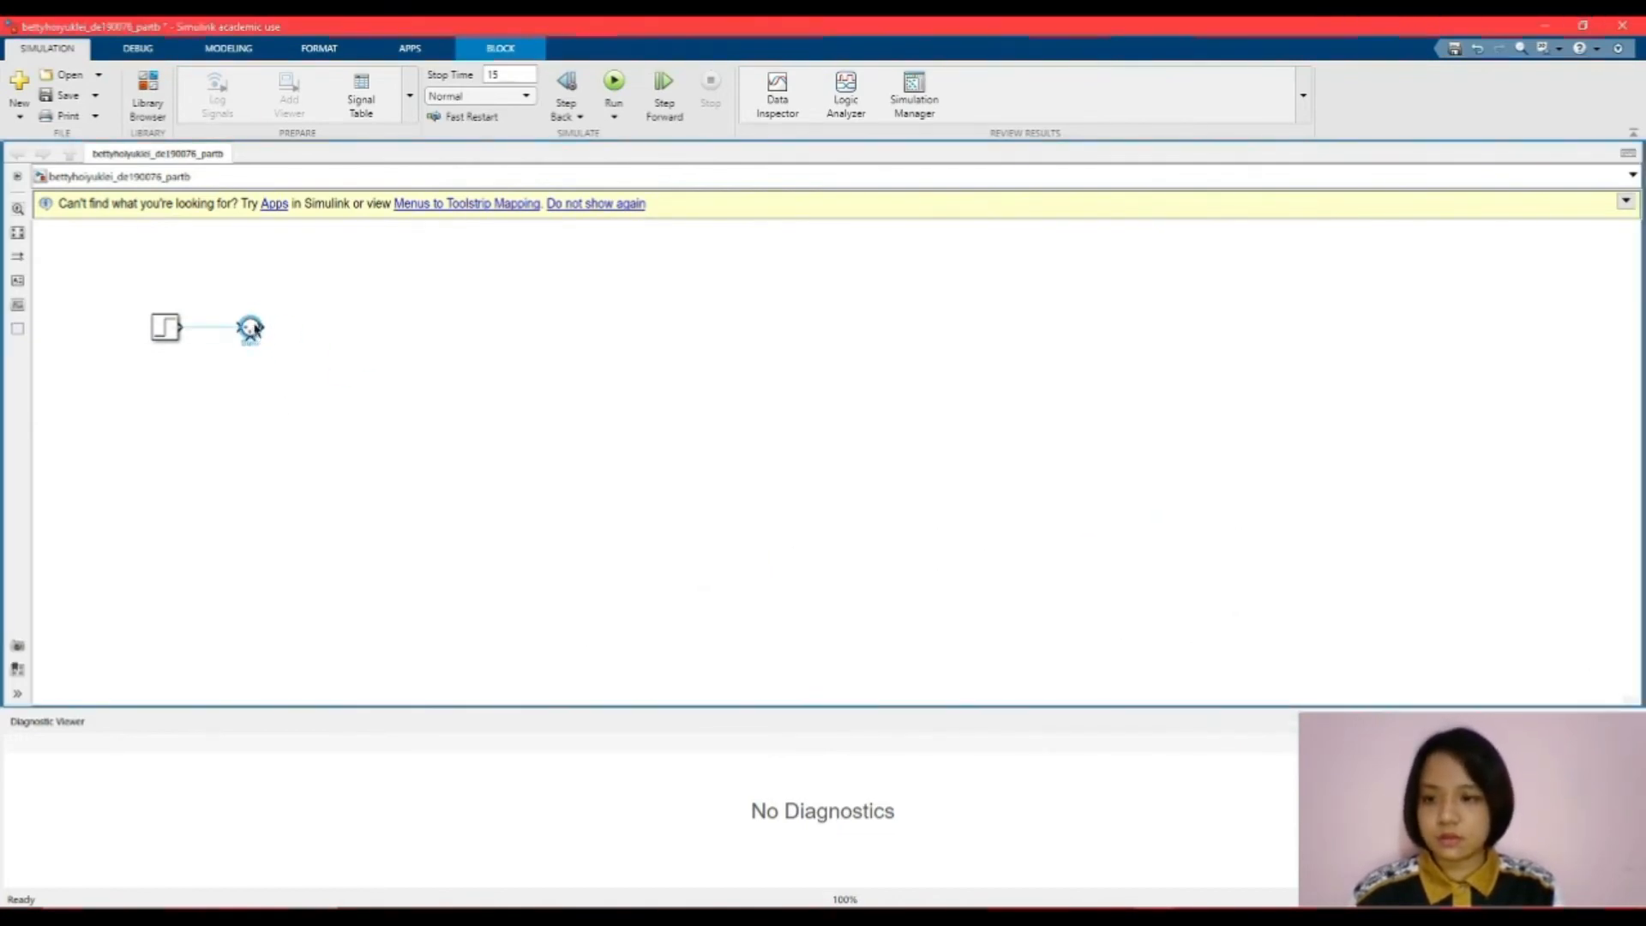
# - Search the block library for gain and place a Gain block in line after the Sum block
pyautogui.click(148, 94)
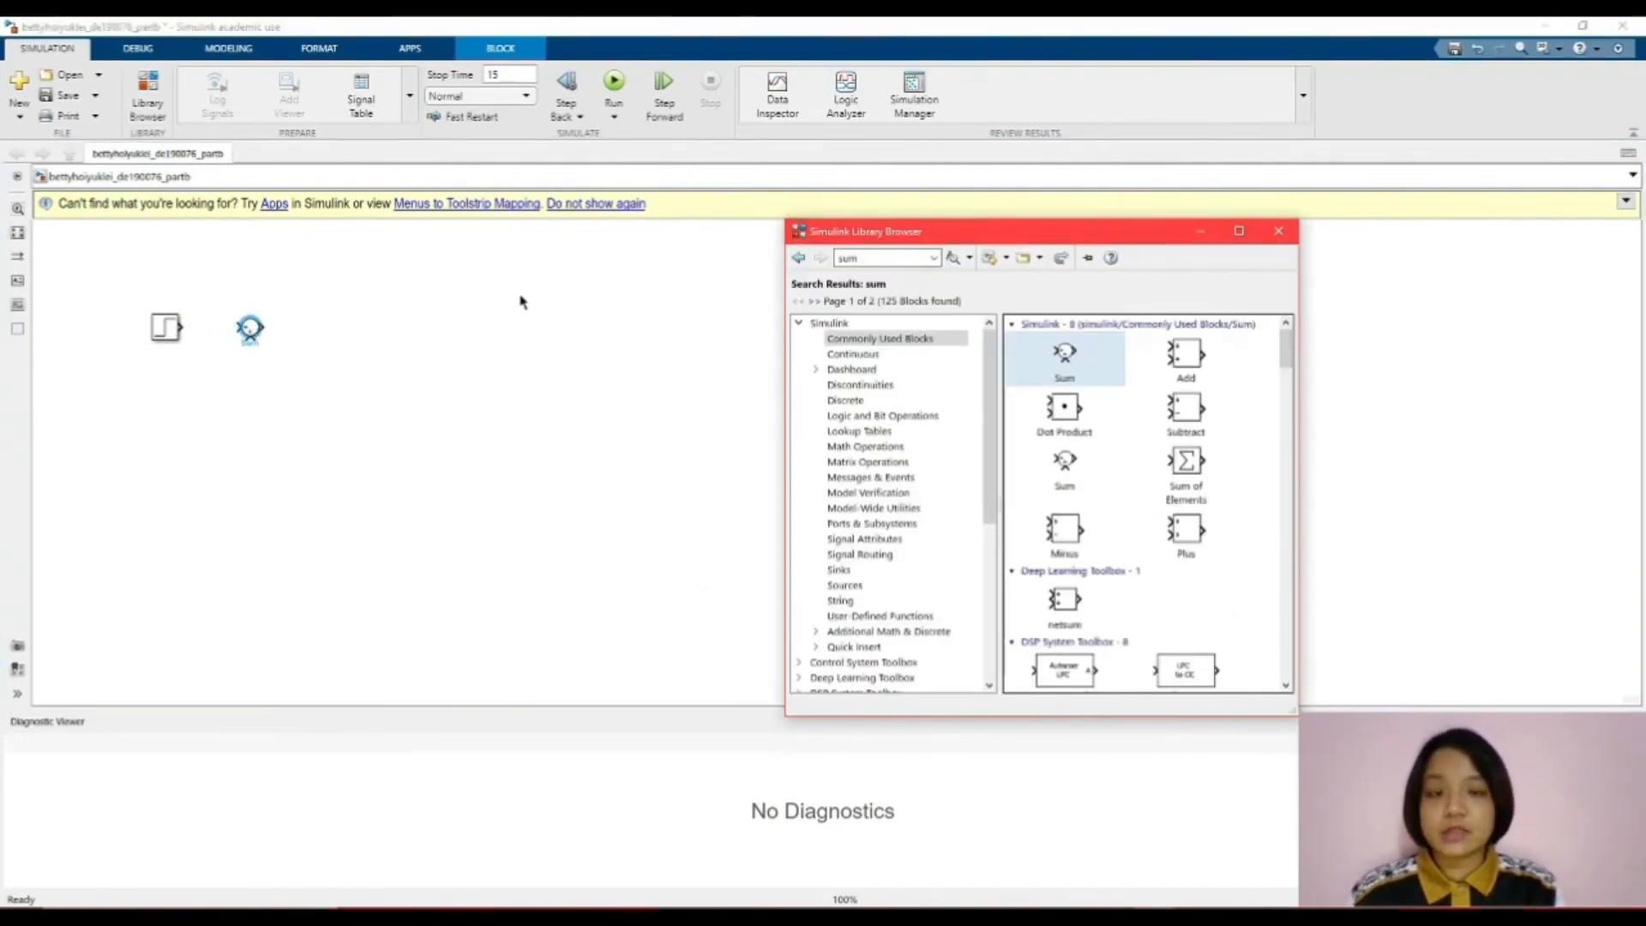
pyautogui.doubleClick(867, 258)
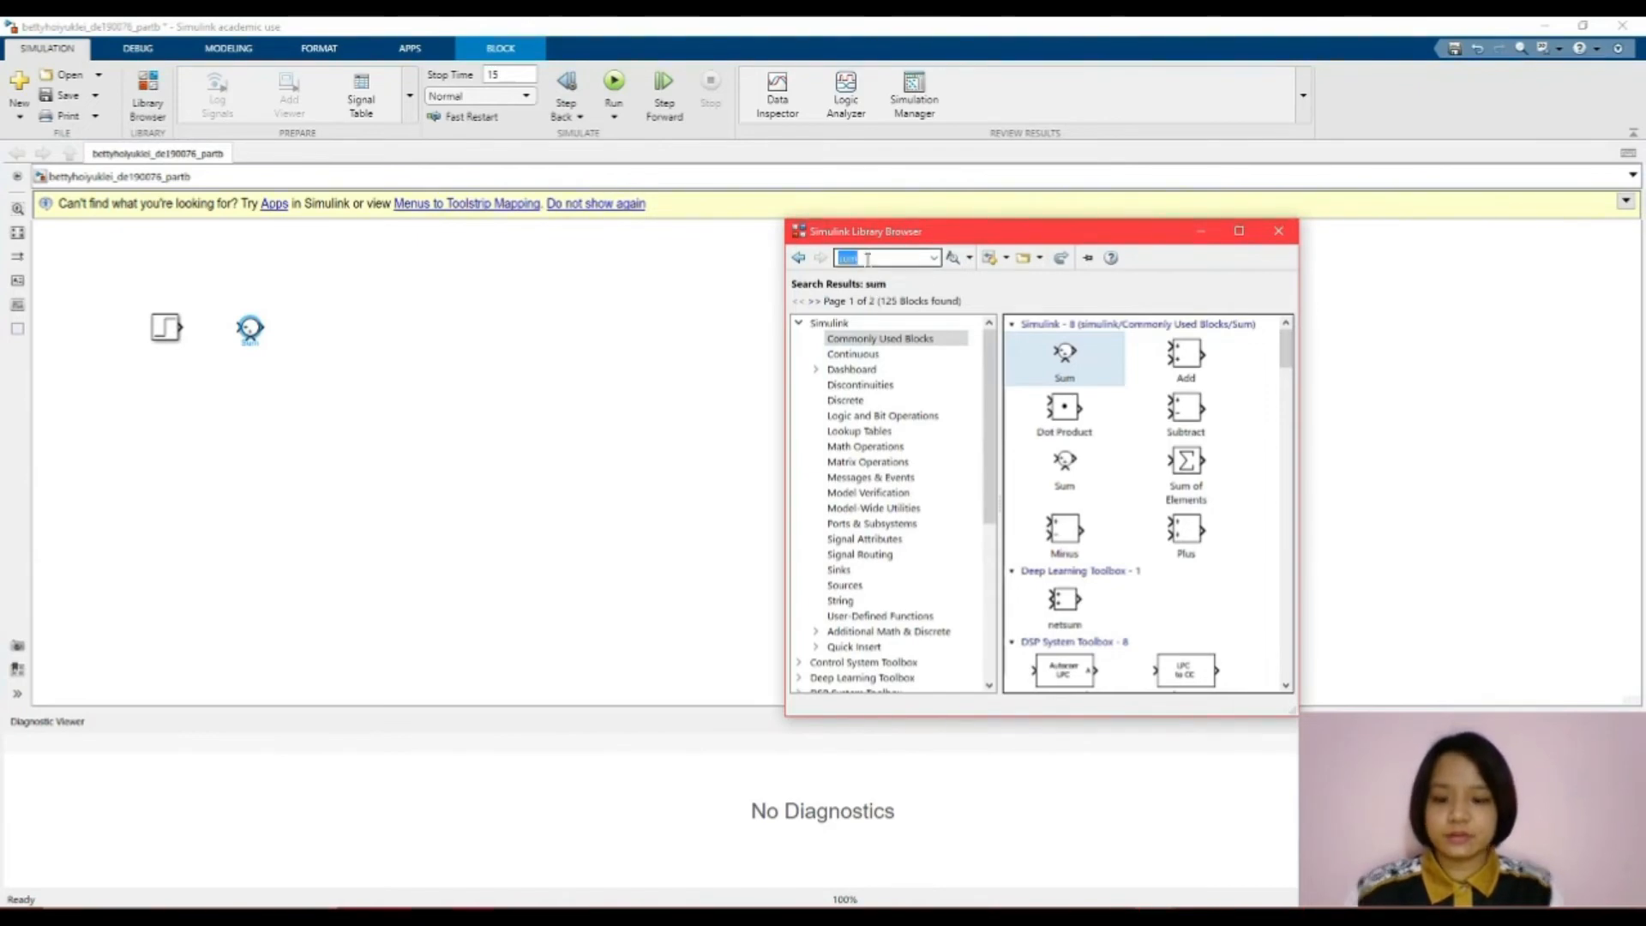
pyautogui.write('gain')
pyautogui.press('Return')
pyautogui.moveTo(1077, 360); pyautogui.dragTo(344, 331)
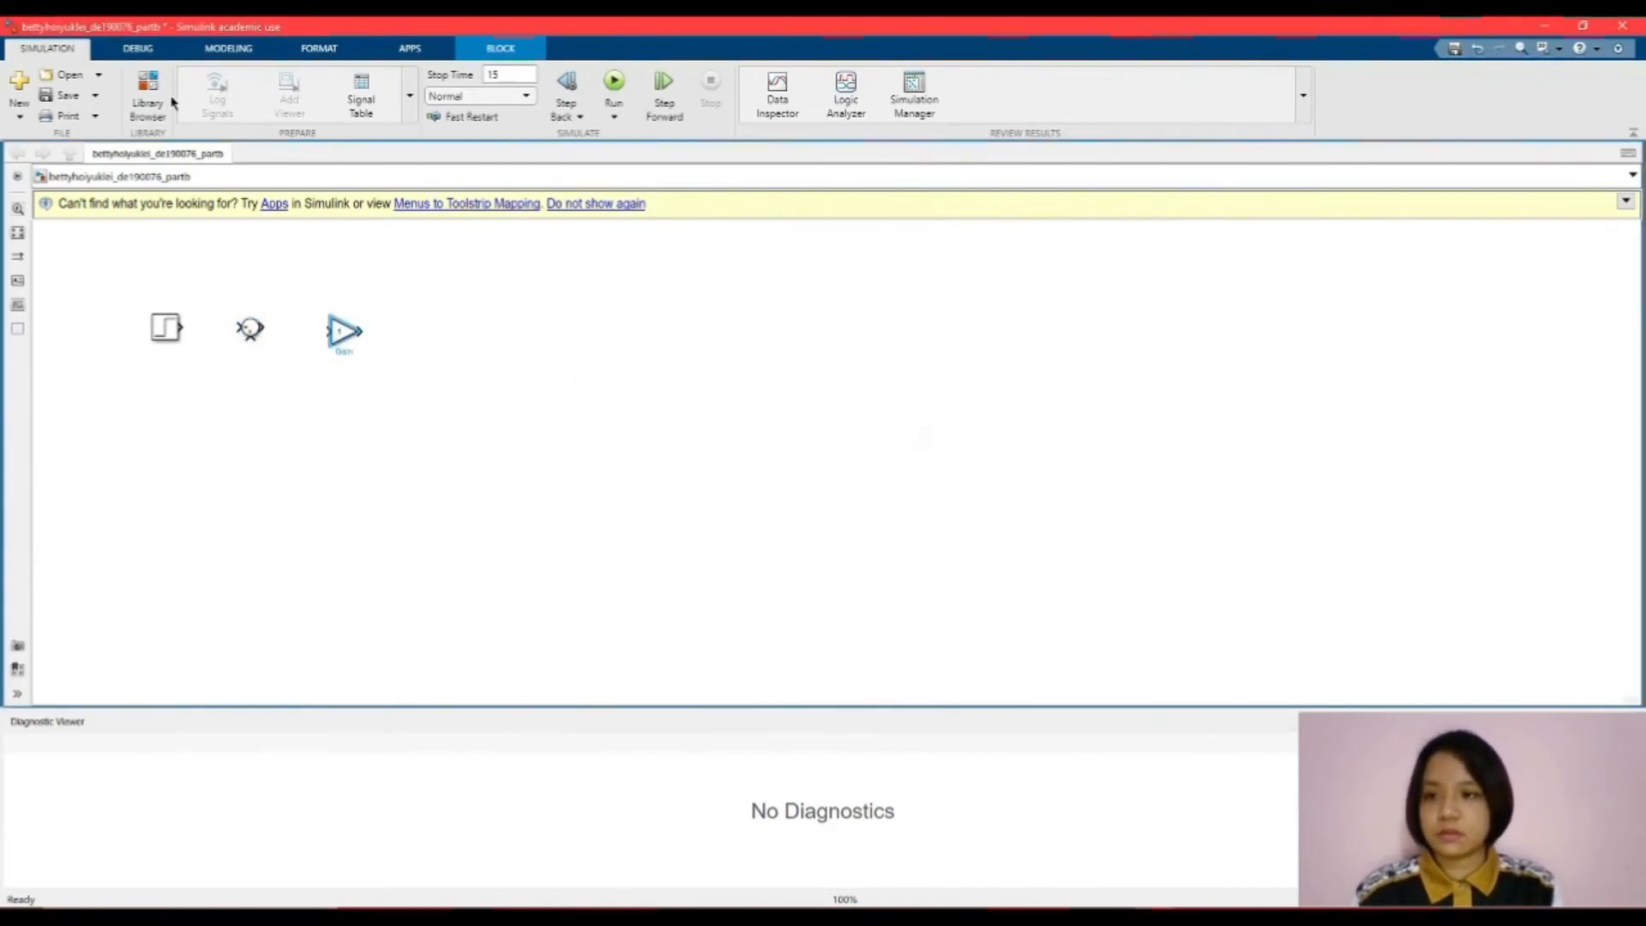
# - Search the block library for pid and place a continuous PID Controller block after the Gain block
pyautogui.click(167, 100)
pyautogui.doubleClick(888, 258)
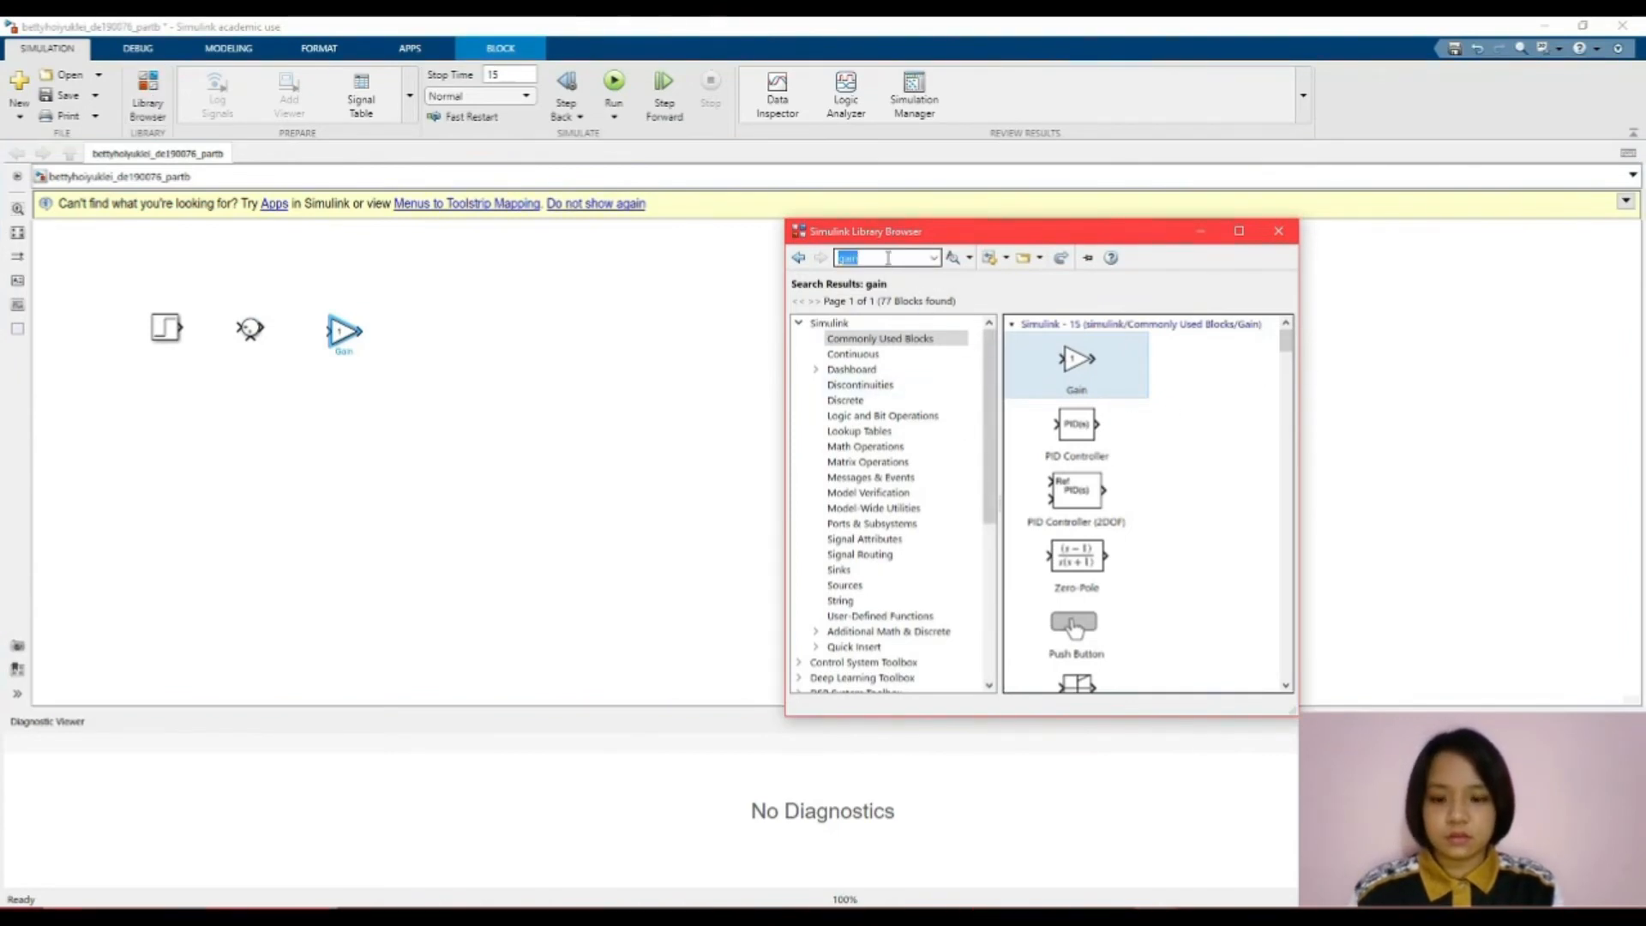
pyautogui.write('pid')
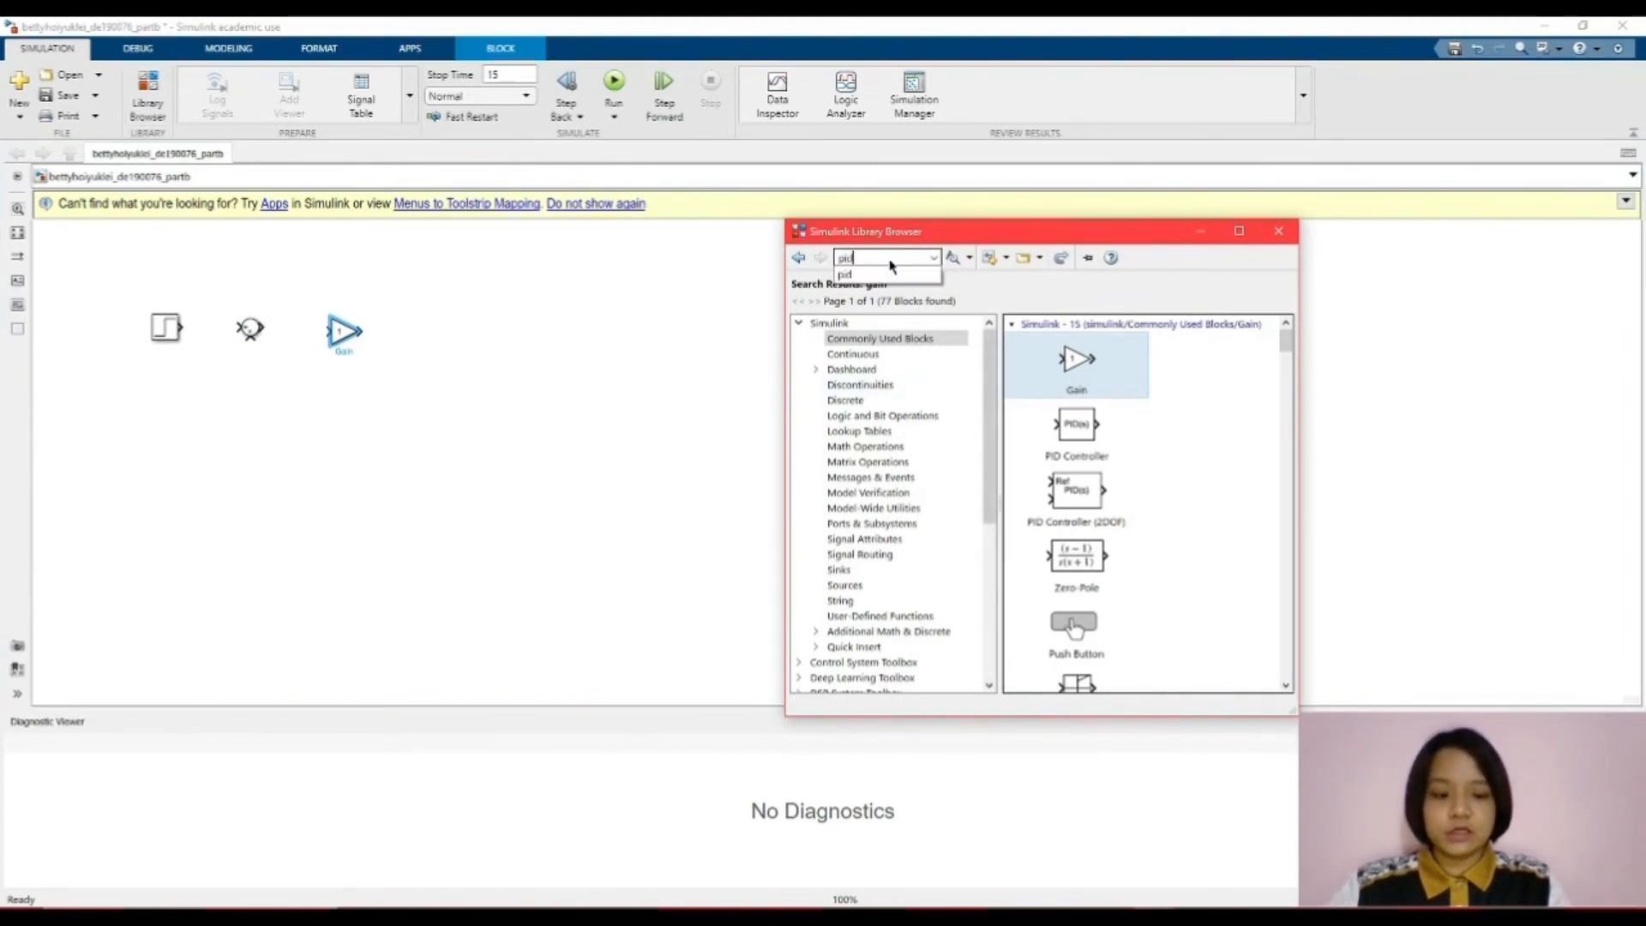
pyautogui.press('Return')
pyautogui.moveTo(1073, 366); pyautogui.dragTo(443, 331)
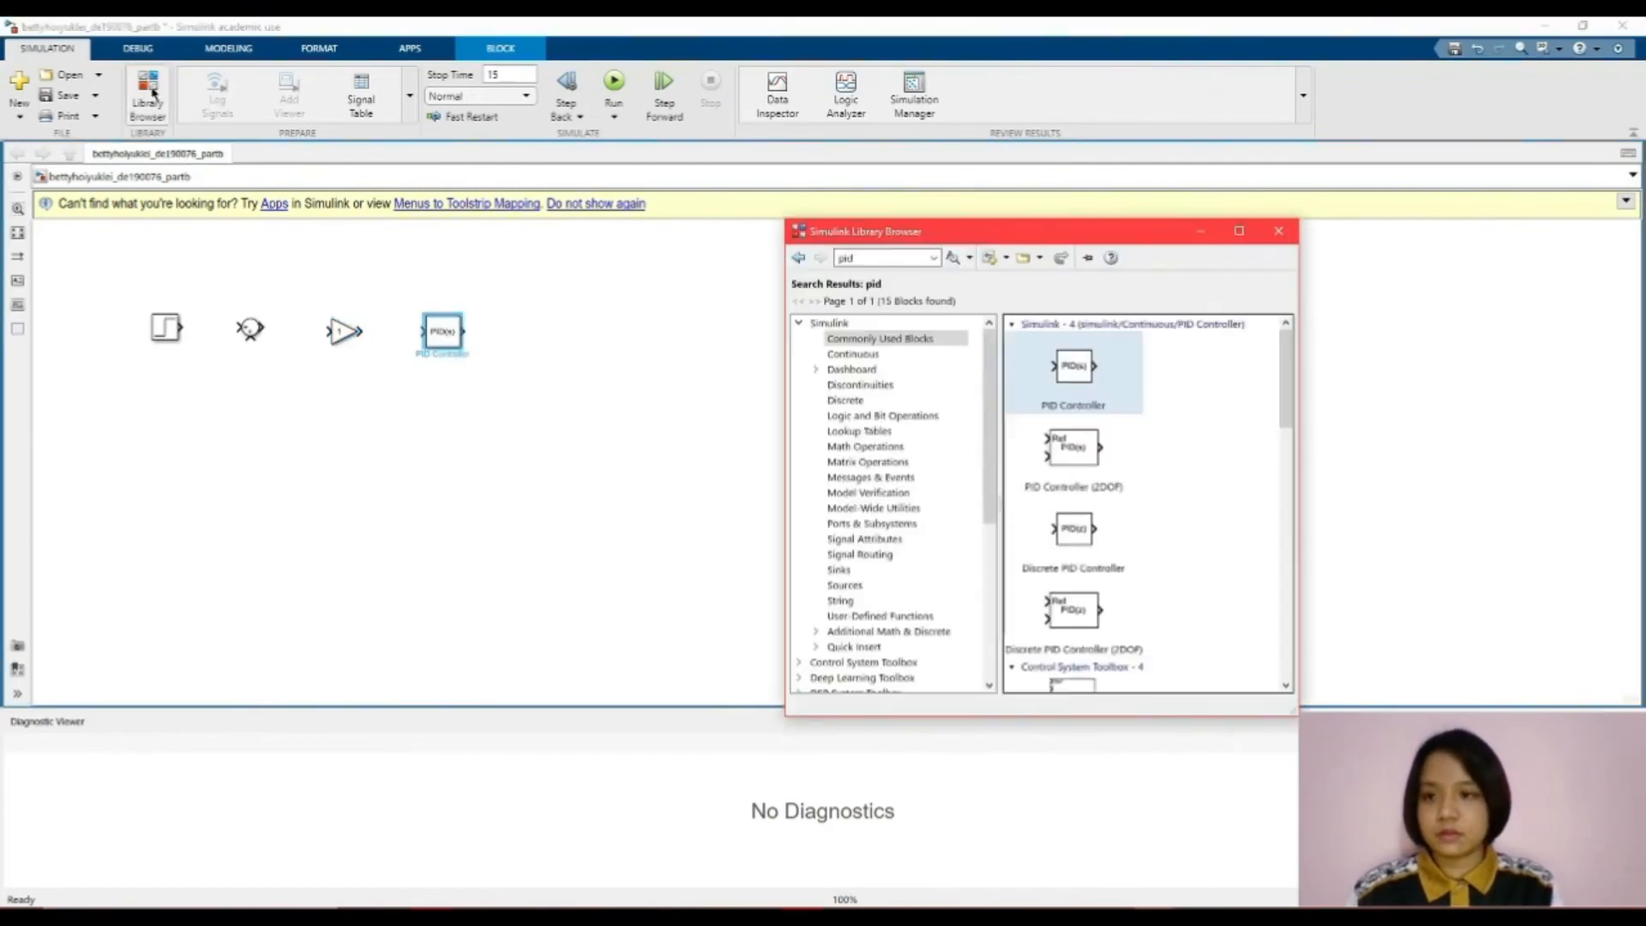
# - Search the block library for transfer fcn and place a continuous Transfer Fcn block after the PID Controller
pyautogui.click(895, 258)
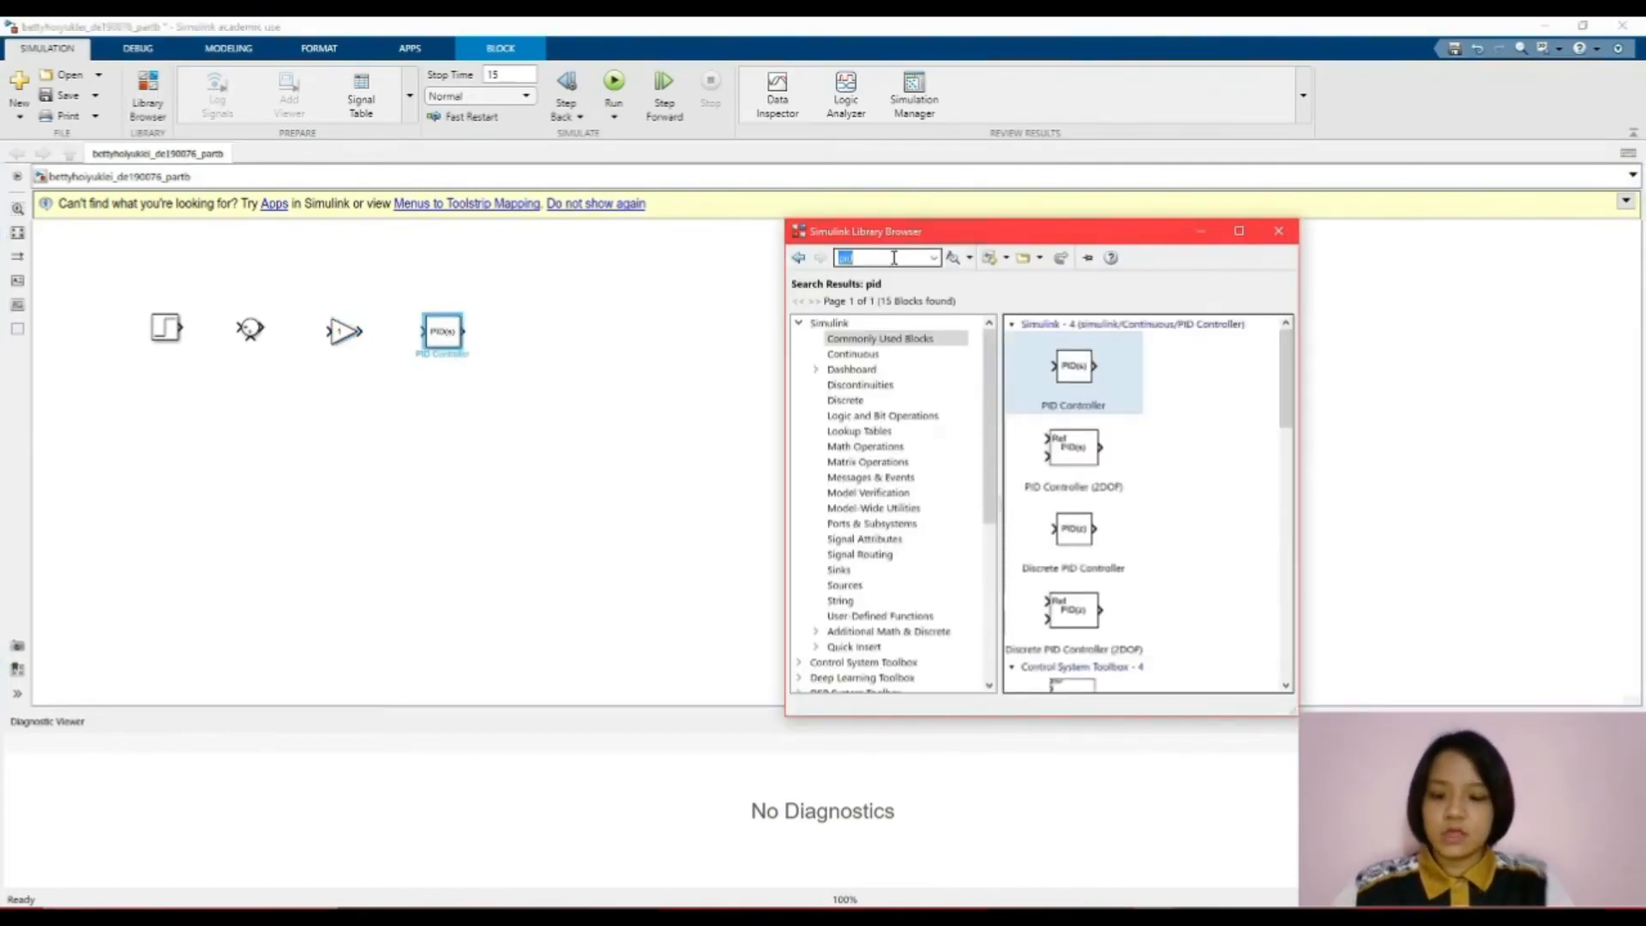
pyautogui.write('transfer fcn')
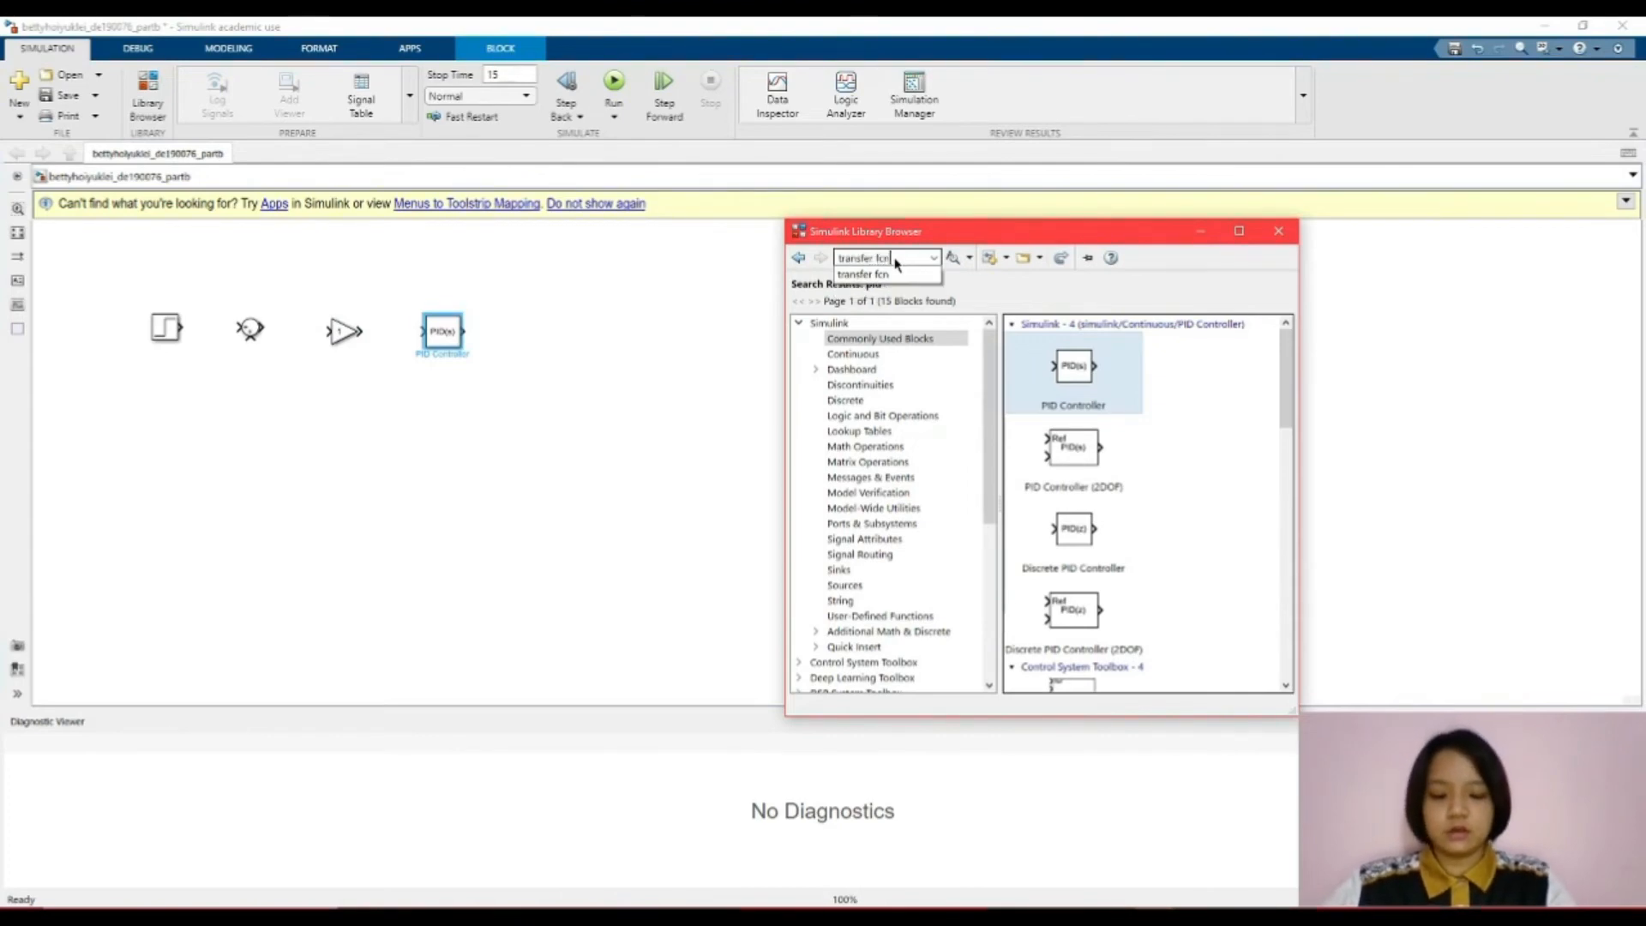
pyautogui.press('Return')
pyautogui.click(1068, 356)
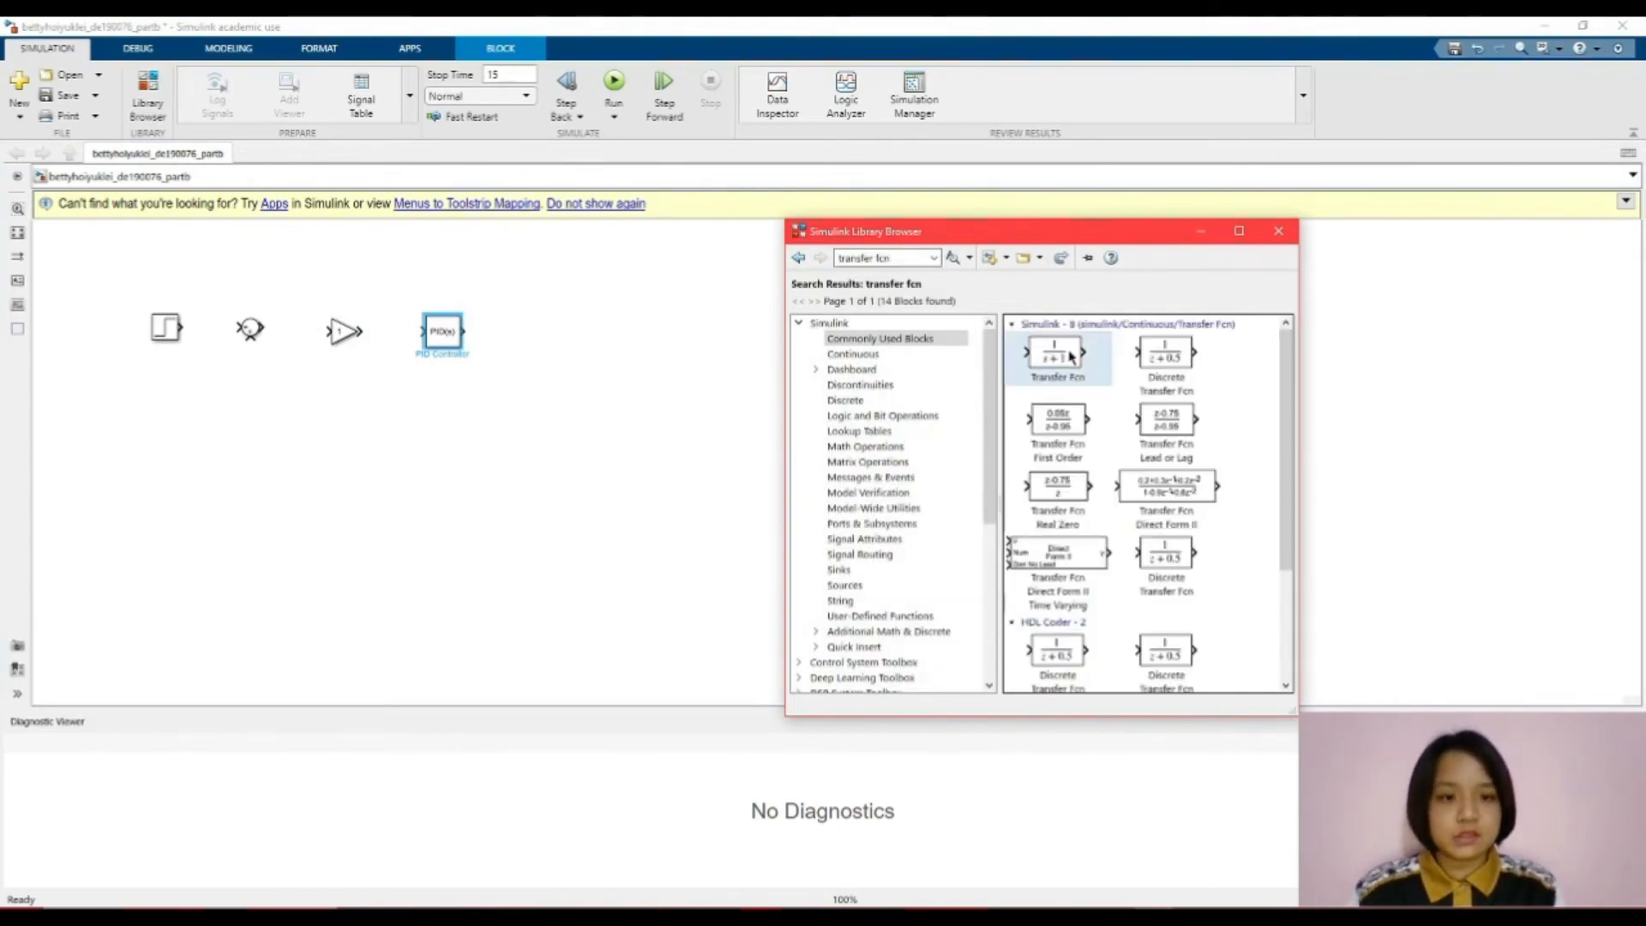
pyautogui.moveTo(1070, 356); pyautogui.dragTo(678, 336)
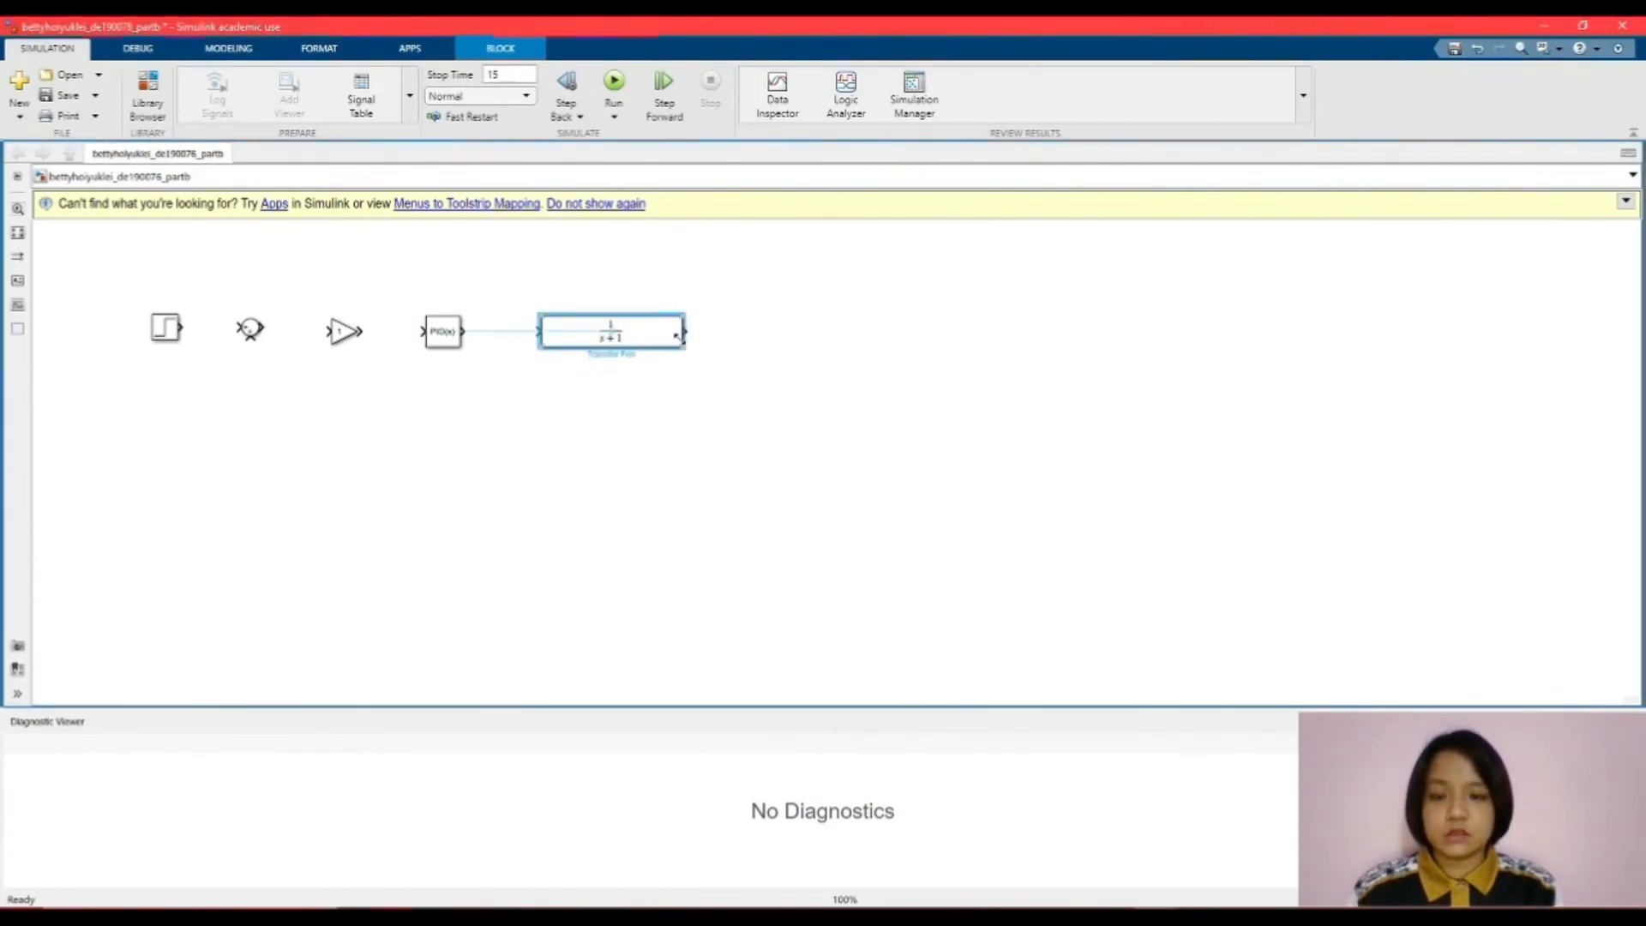
pyautogui.click(519, 281)
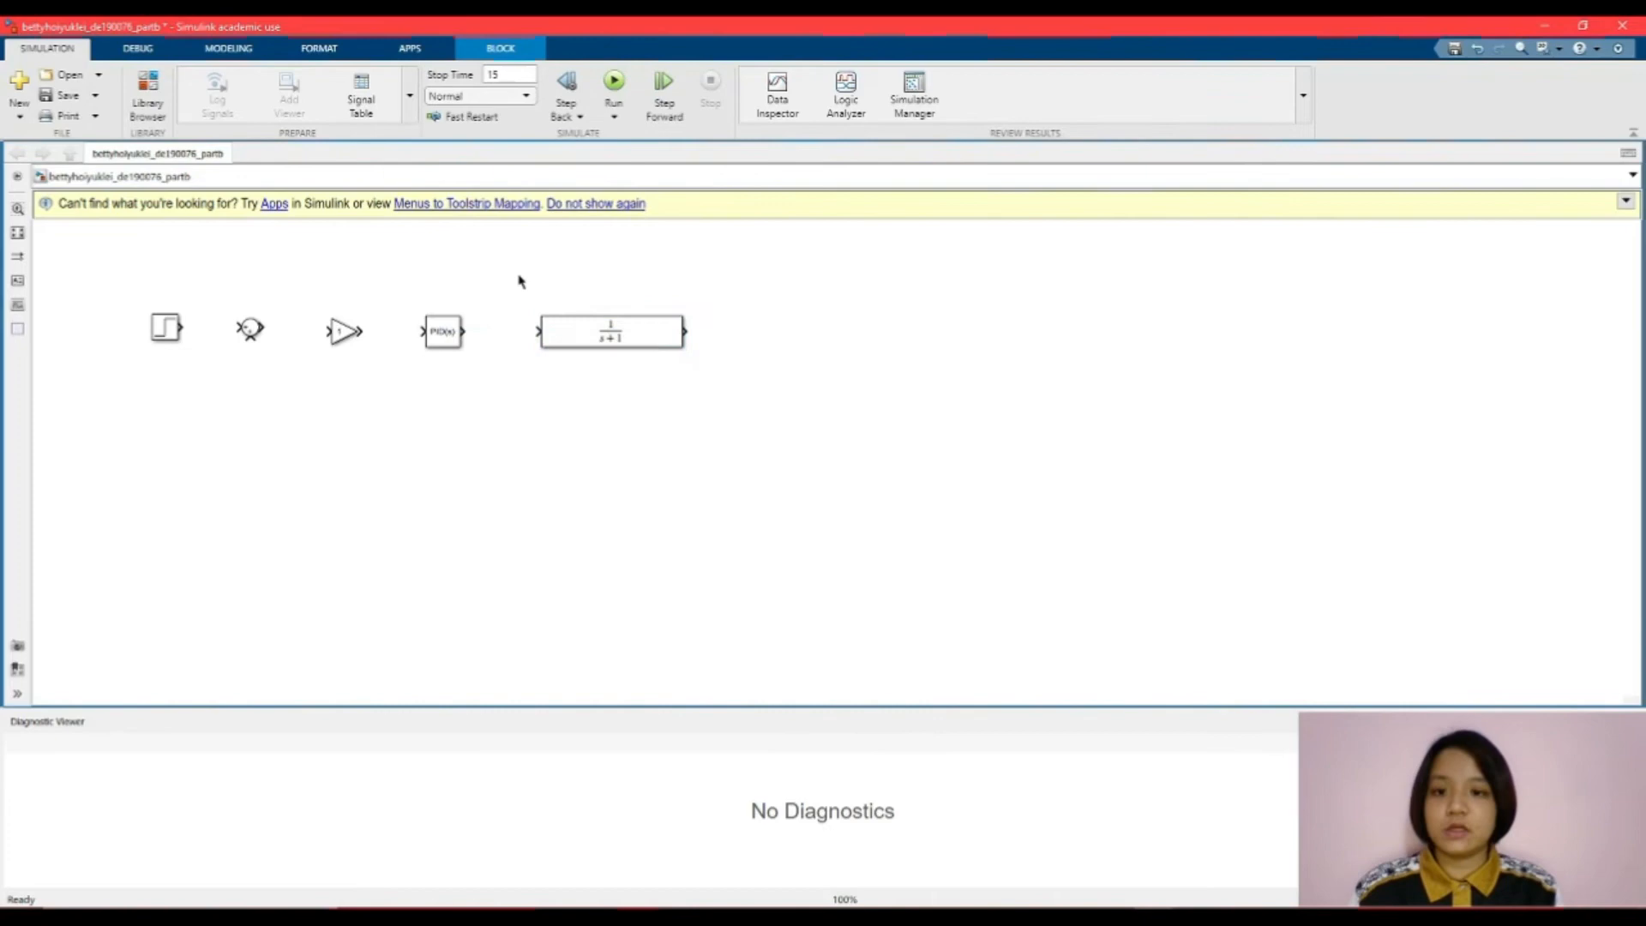
# - Search the block library for scope and place a Scope block at the end of the row after Transfer Fcn
pyautogui.click(162, 98)
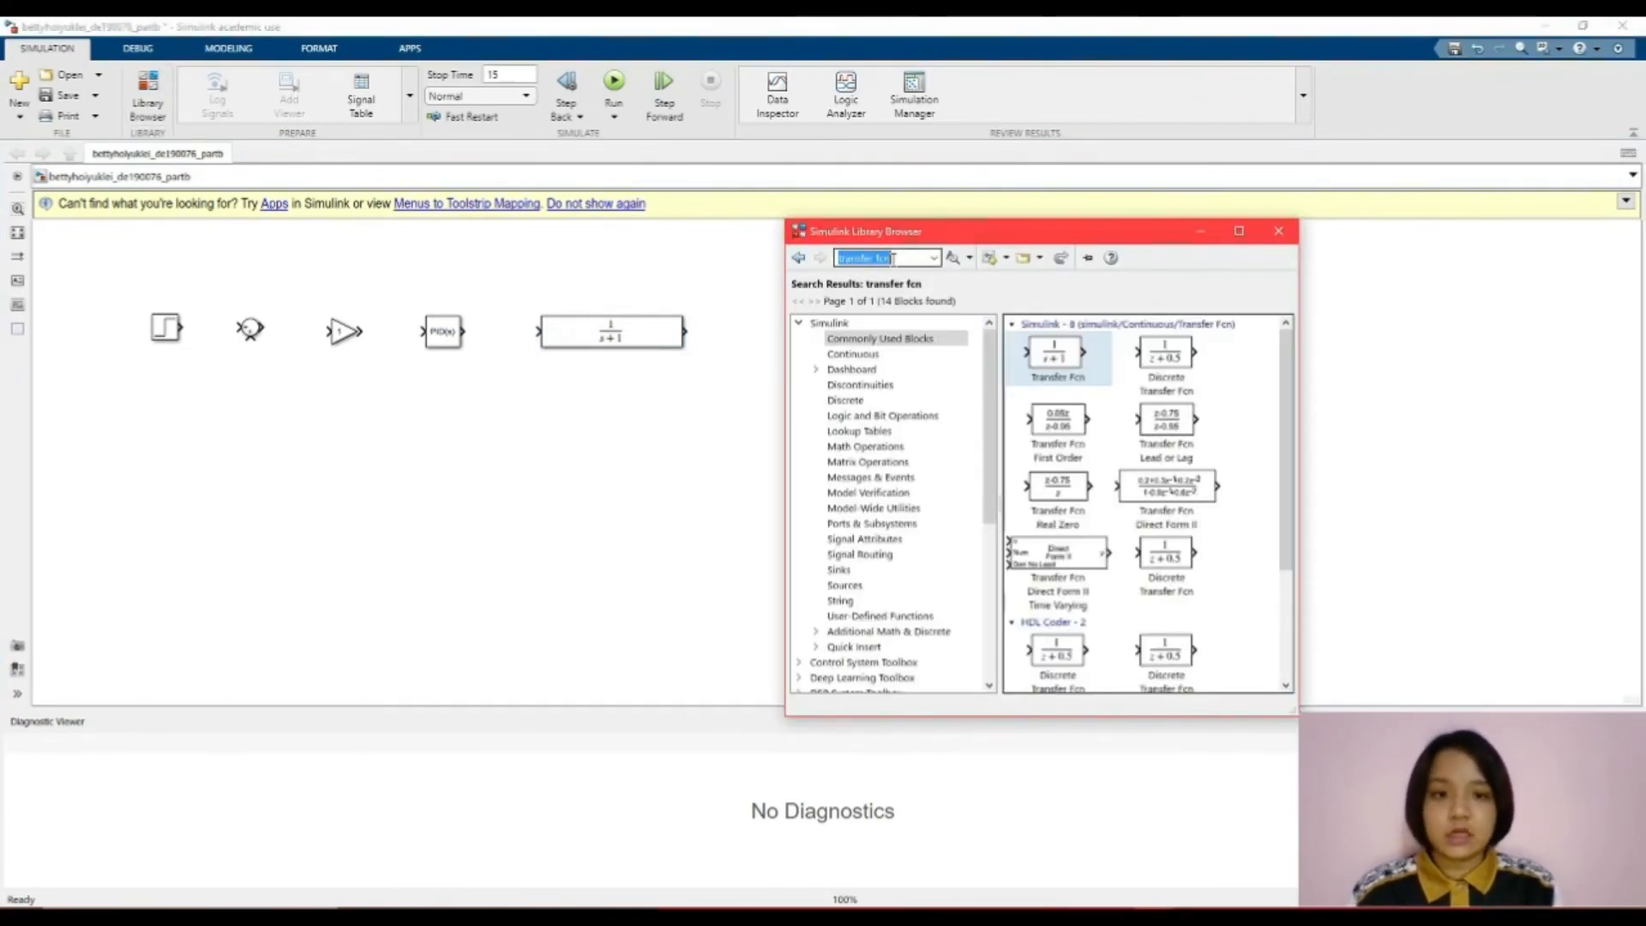
pyautogui.write('scope')
pyautogui.press('Return')
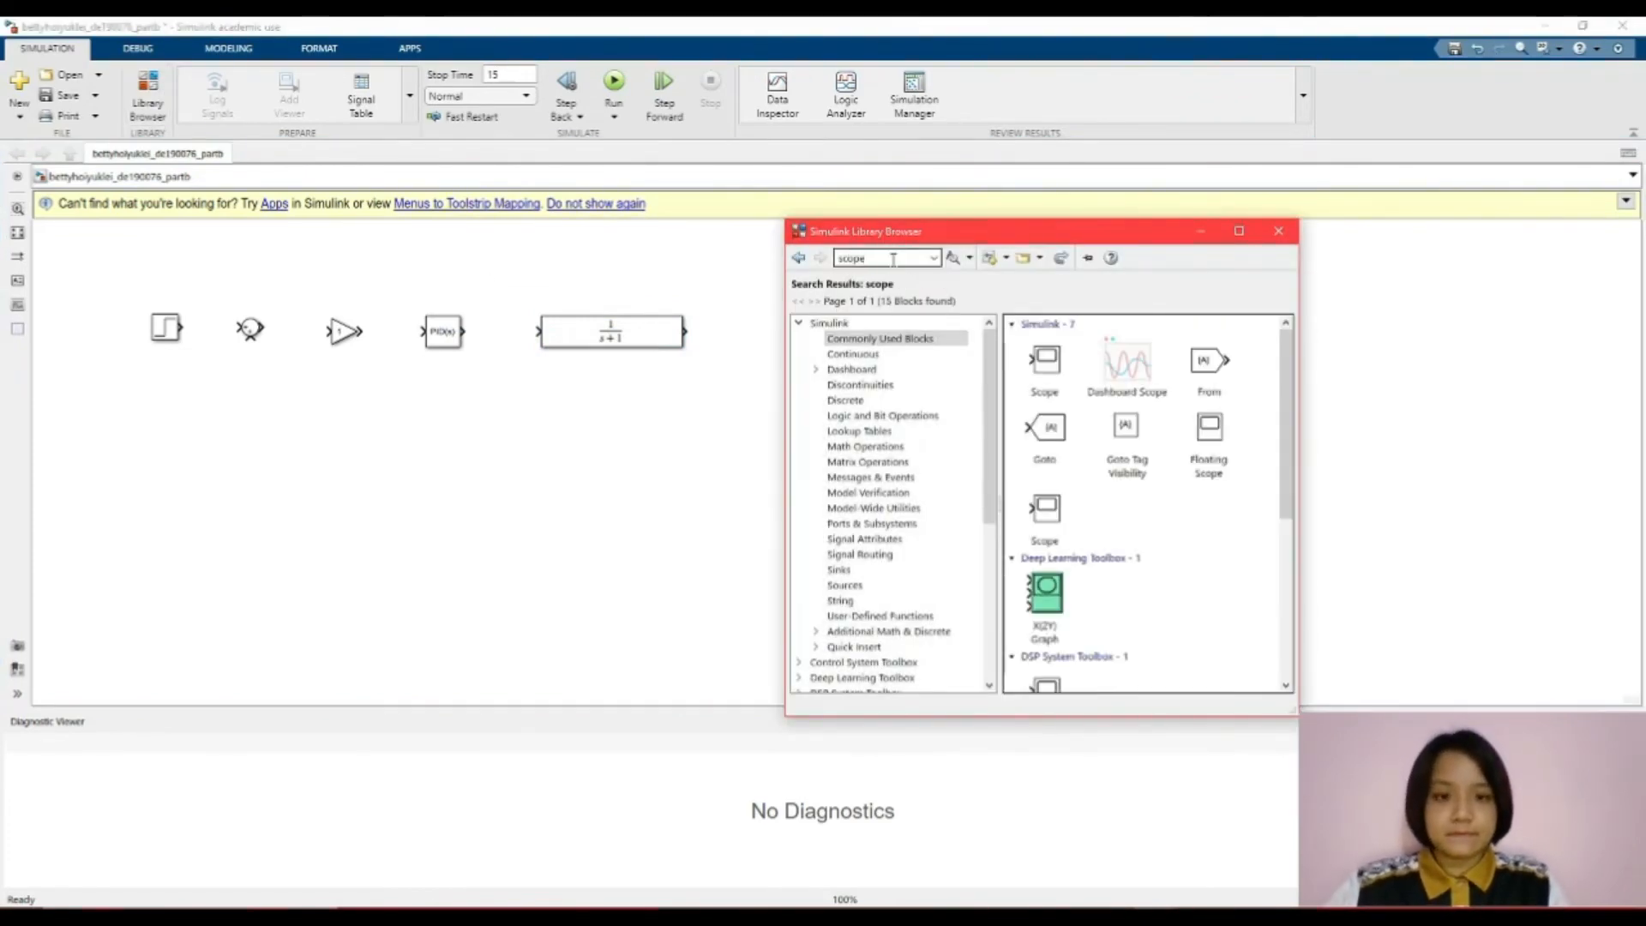
pyautogui.moveTo(1053, 367); pyautogui.dragTo(763, 375)
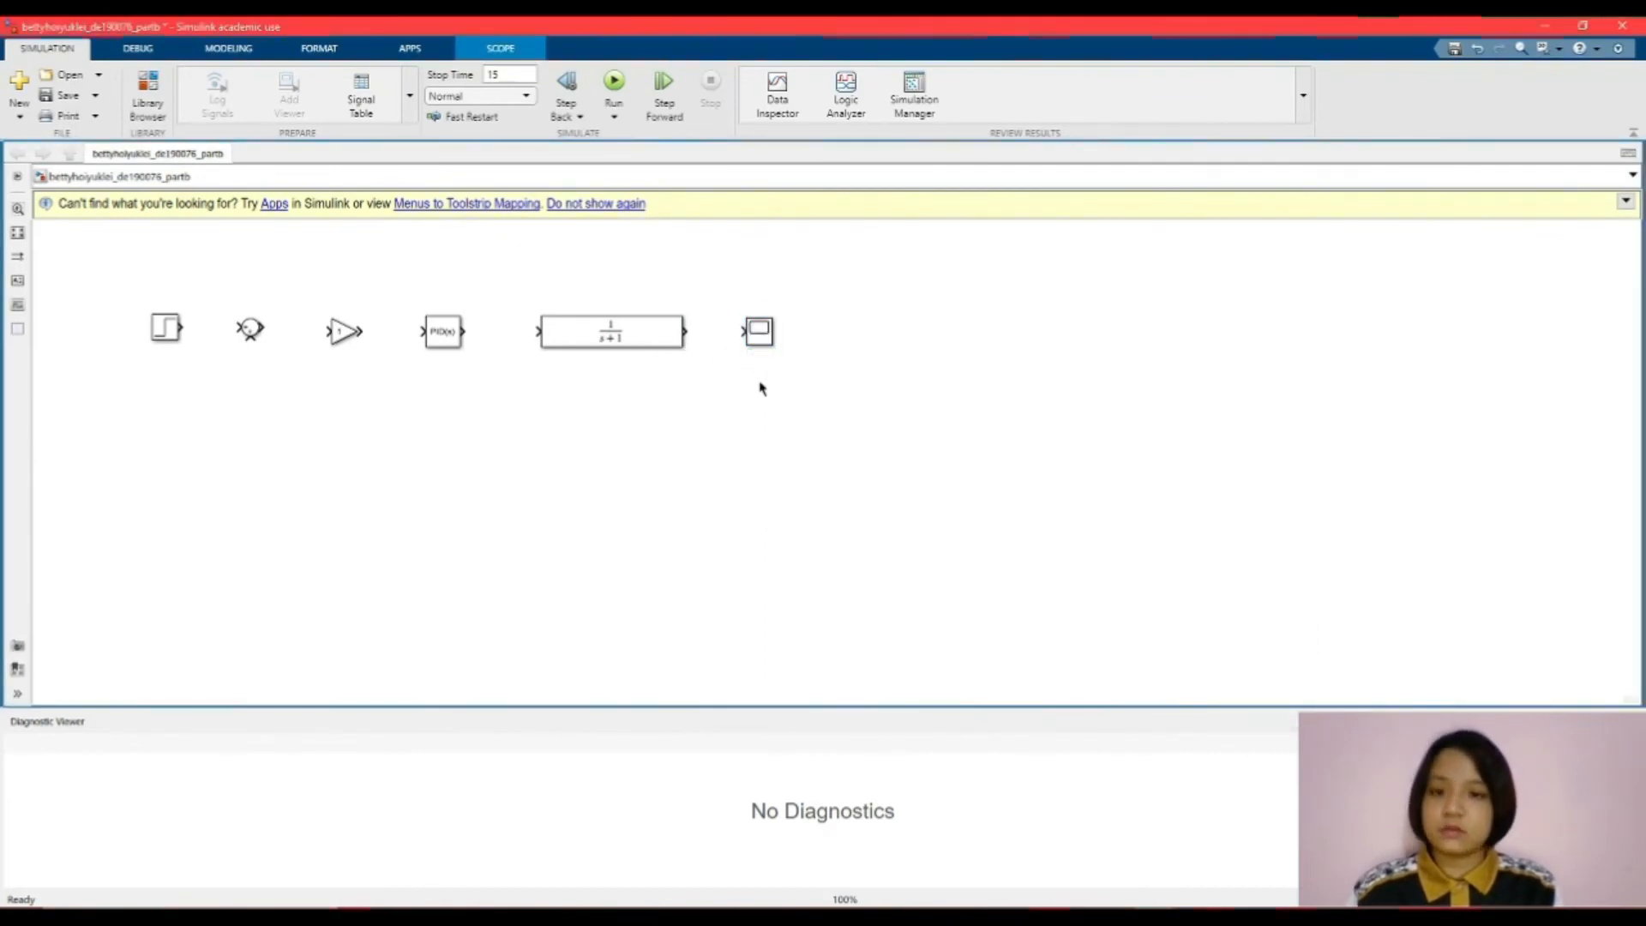
pyautogui.click(198, 342)
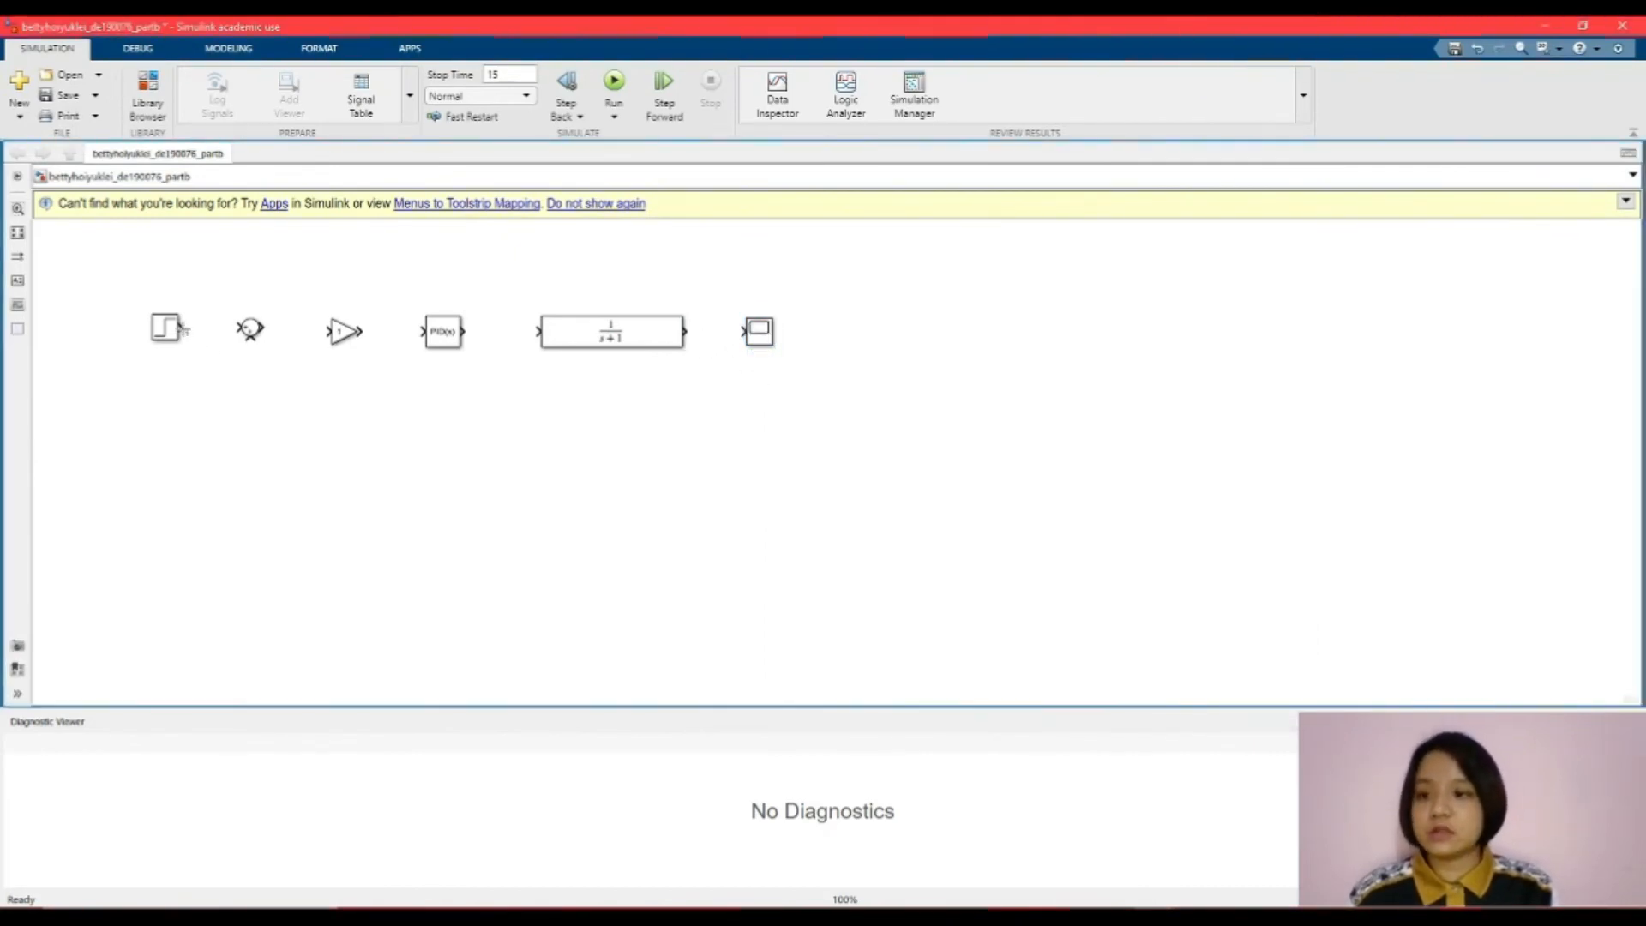
# - Wire Step, Sum, Gain, PID Controller, Transfer Fcn and Scope in series, and feed the Transfer Fcn output back to the Sum block's lower input
pyautogui.moveTo(182, 327); pyautogui.dragTo(330, 330)
pyautogui.moveTo(110, 293); pyautogui.dragTo(254, 336)
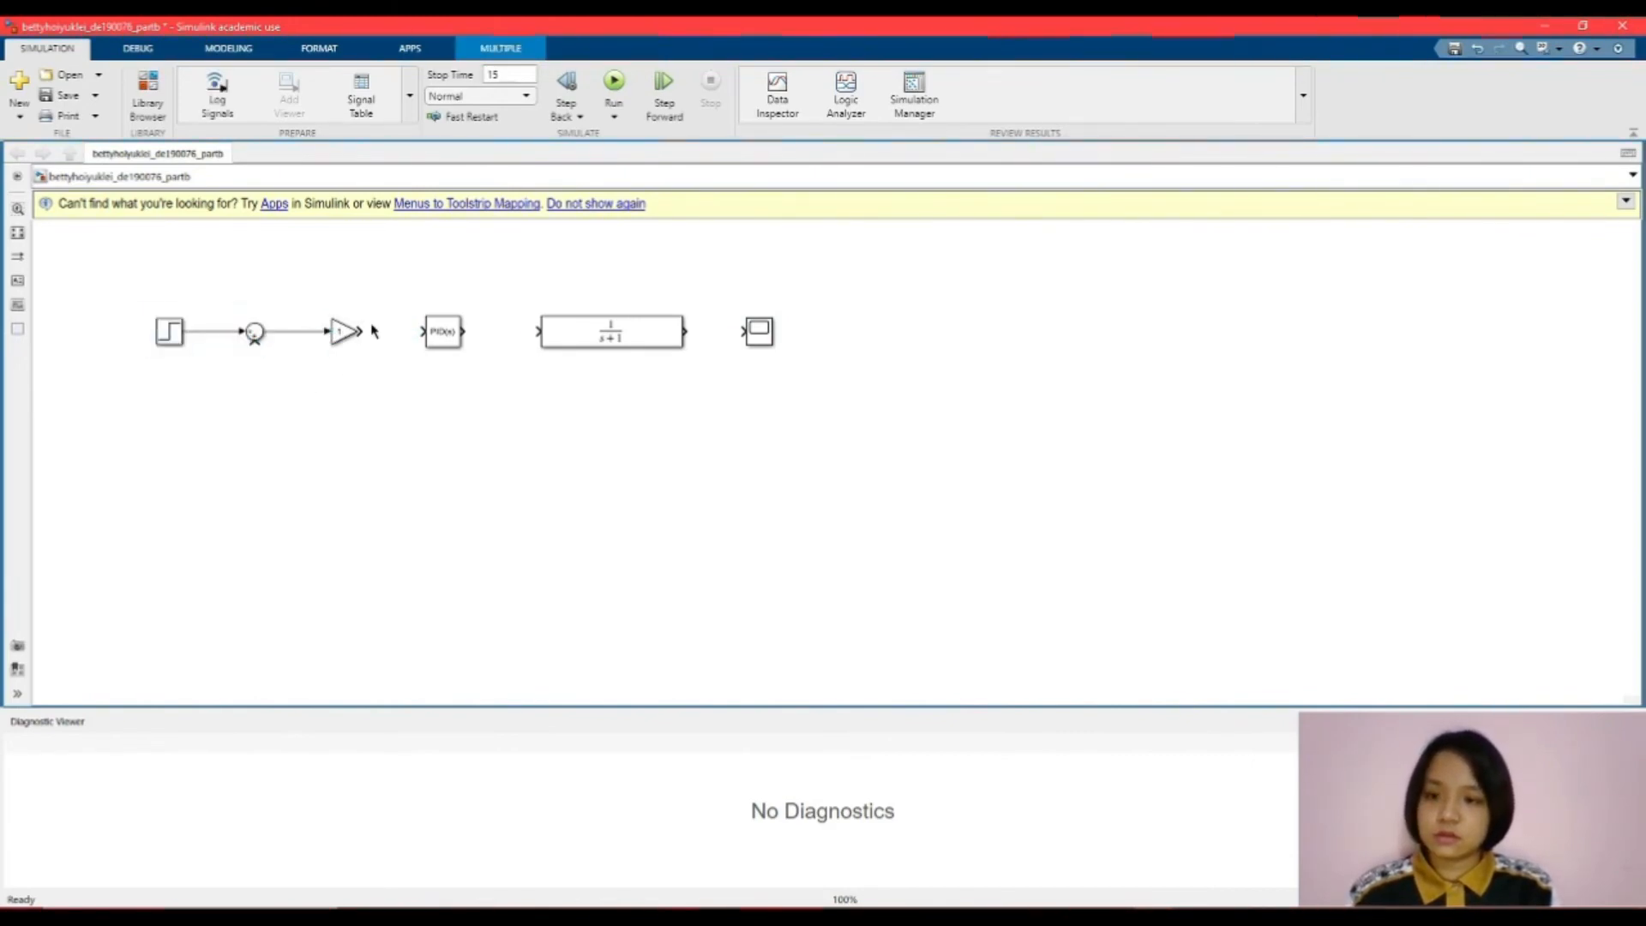
pyautogui.moveTo(362, 331); pyautogui.dragTo(539, 331)
pyautogui.moveTo(689, 328); pyautogui.dragTo(743, 331)
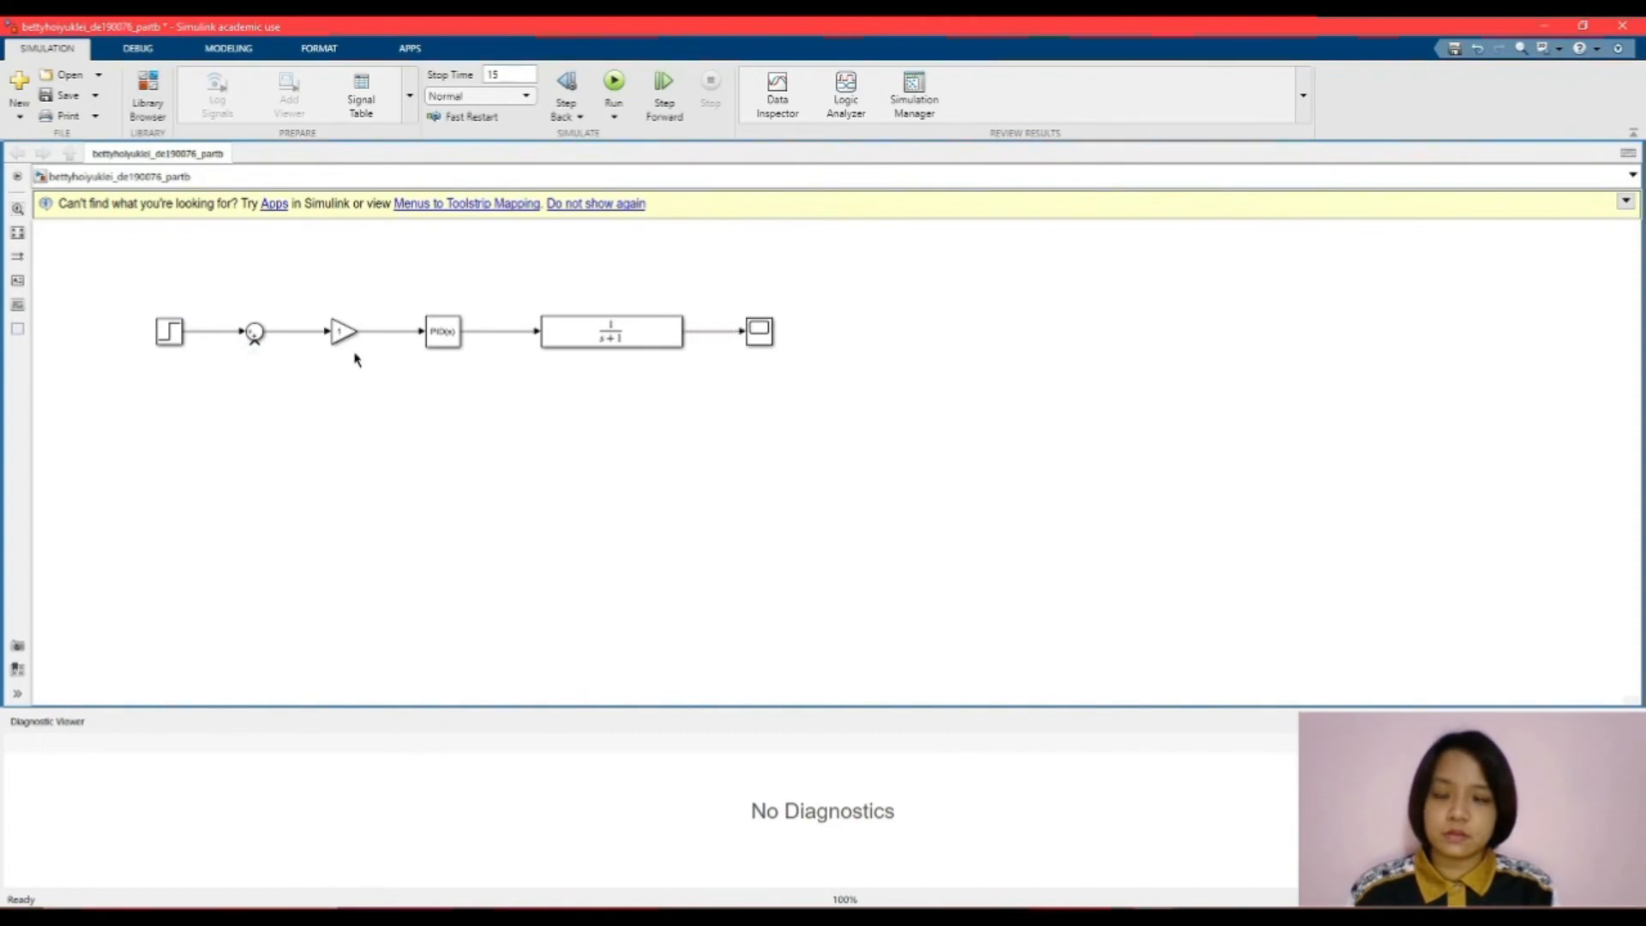
pyautogui.moveTo(255, 343); pyautogui.dragTo(717, 352)
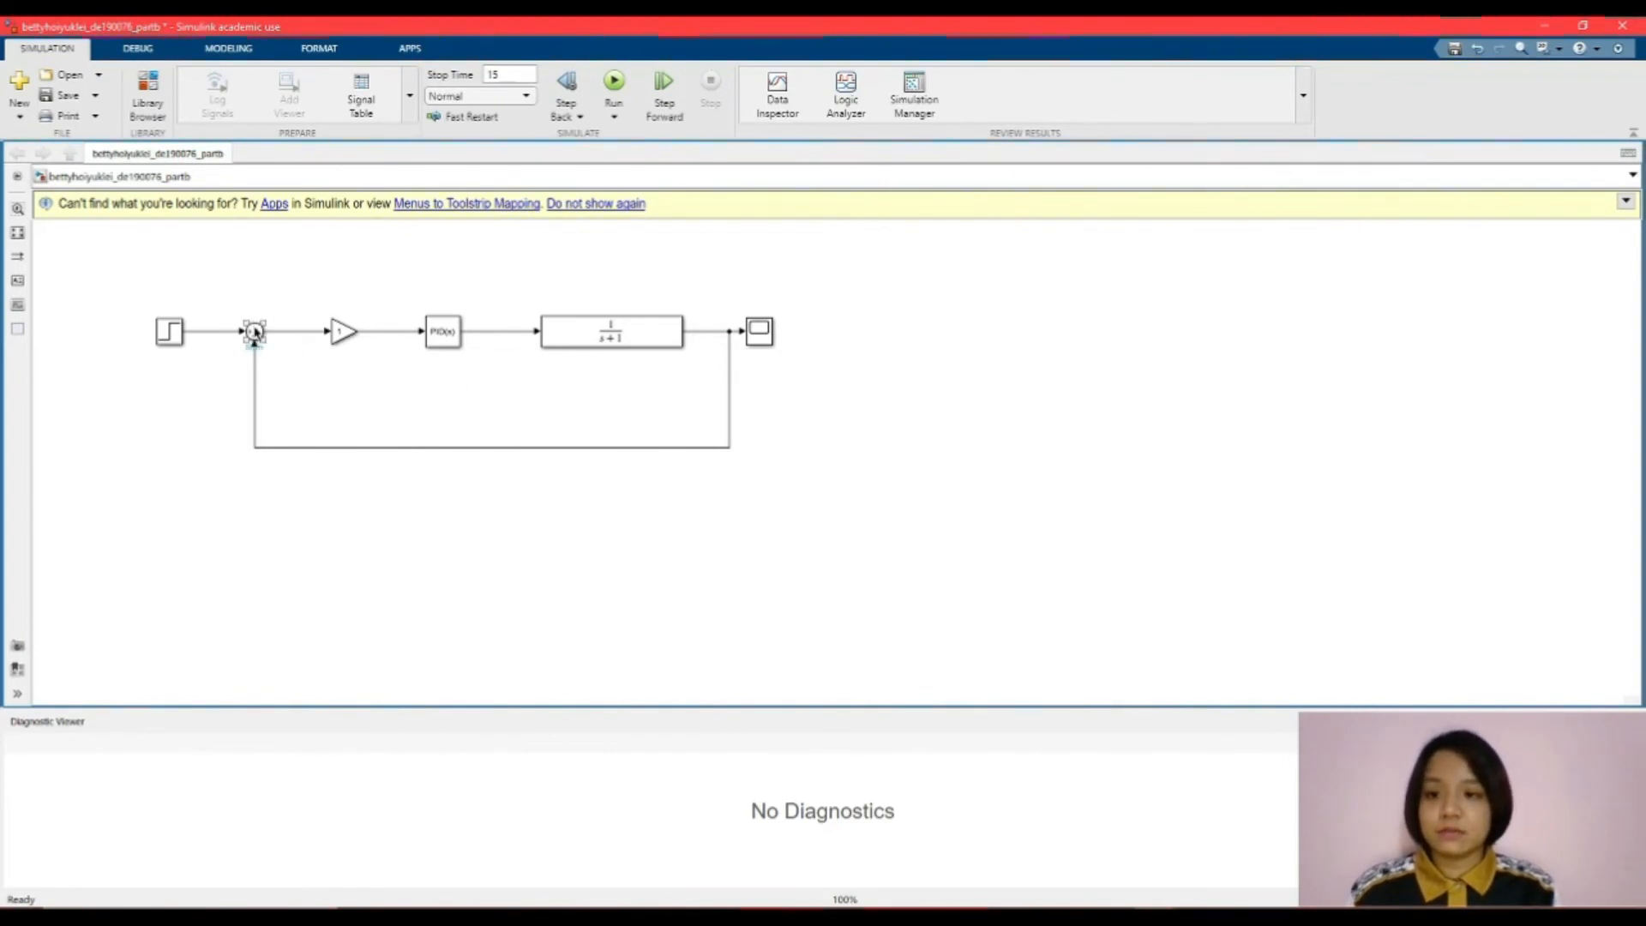
# - Set the Sum block's list of signs to |+- for negative feedback
pyautogui.doubleClick(254, 332)
pyautogui.doubleClick(324, 350)
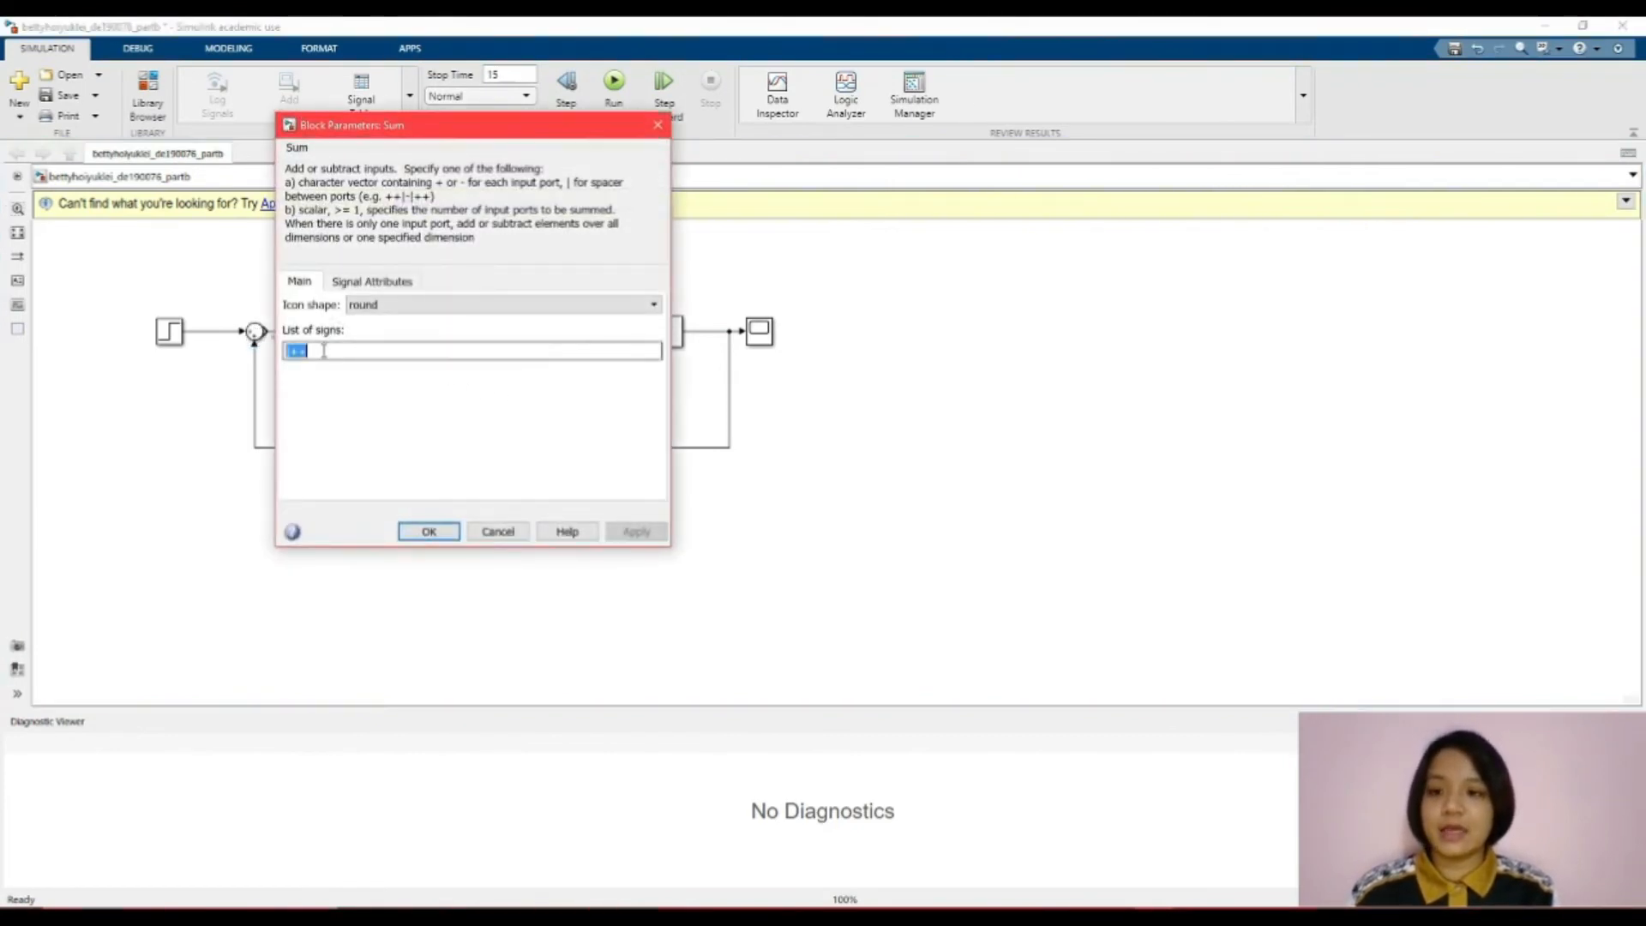
pyautogui.click(324, 351)
pyautogui.press('BackSpace')
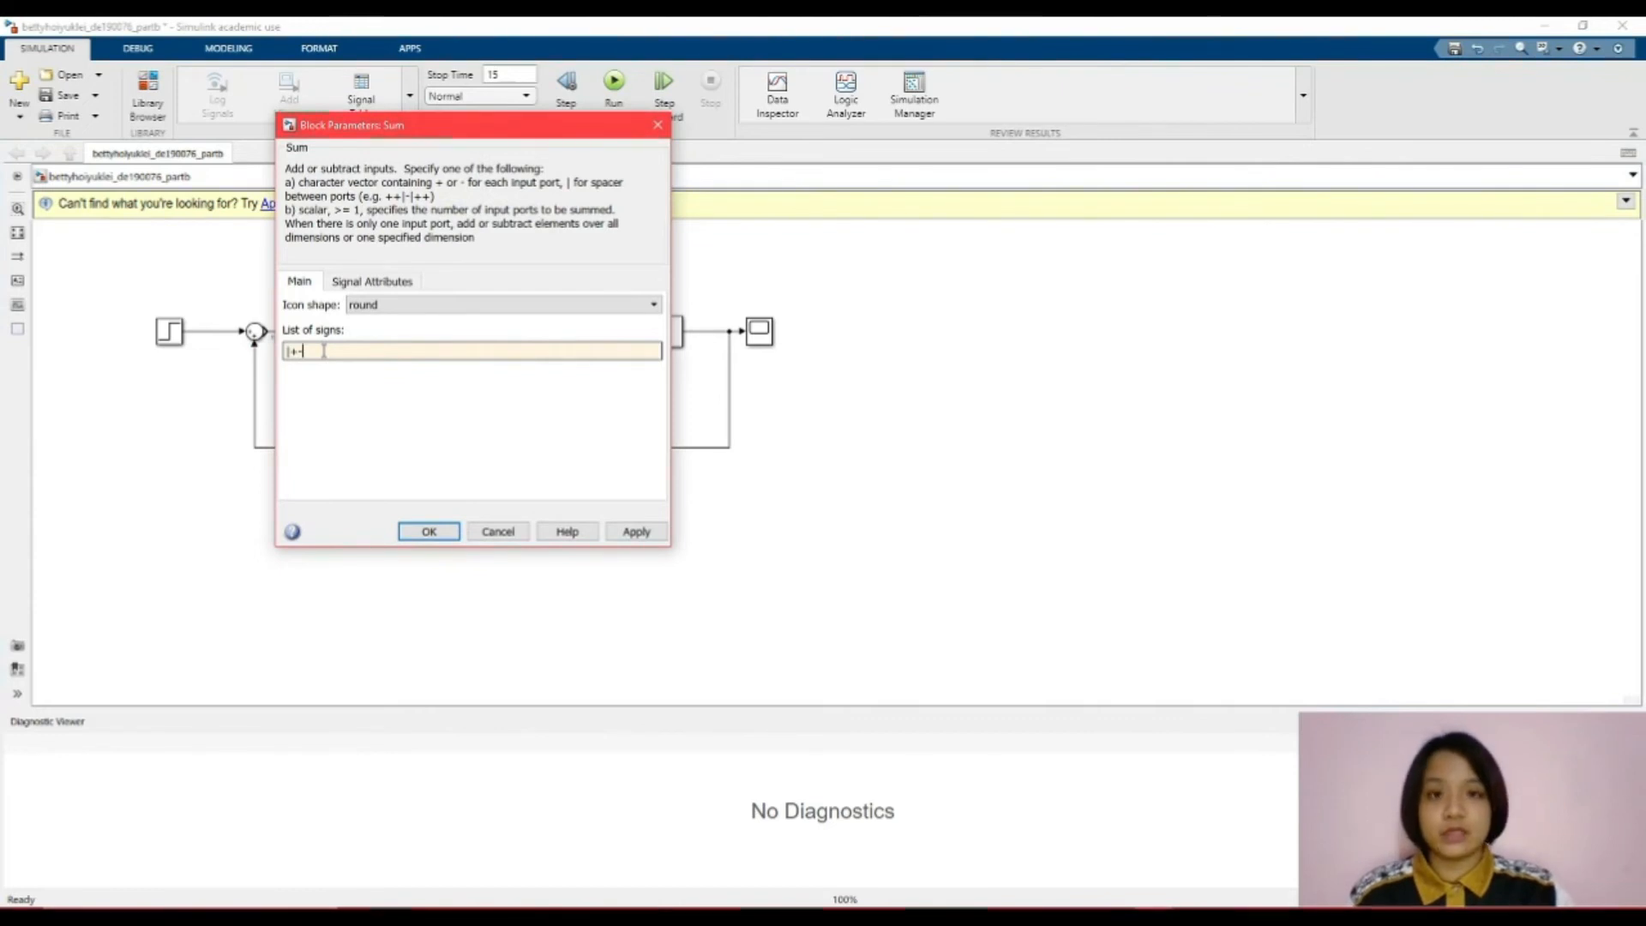
pyautogui.click(635, 532)
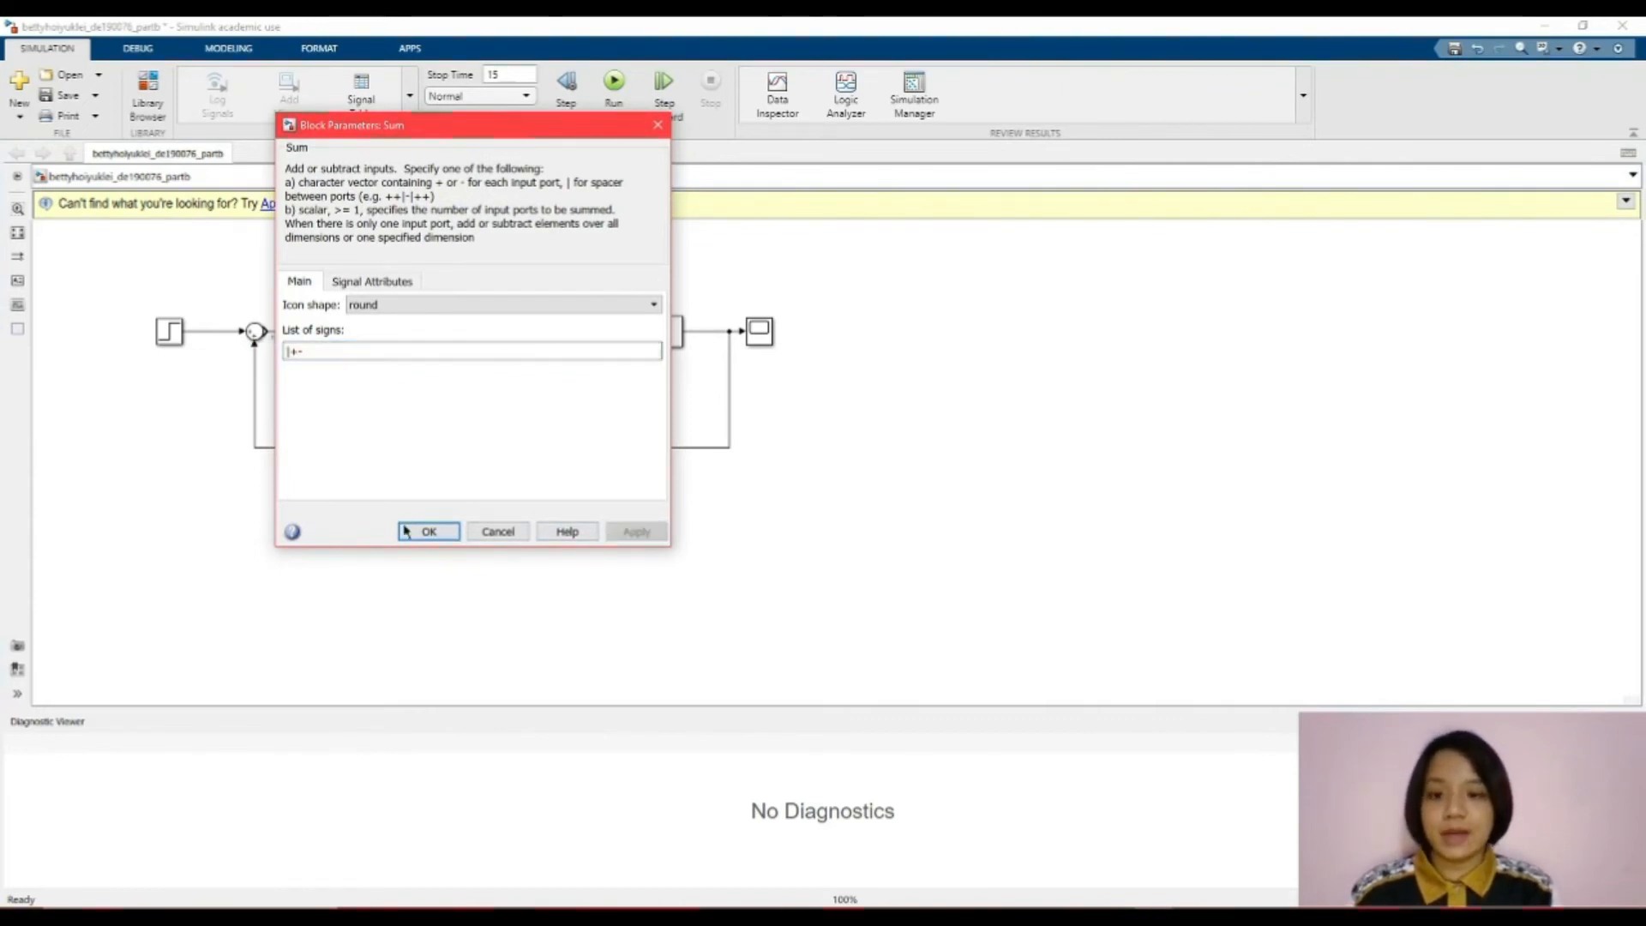
pyautogui.click(406, 531)
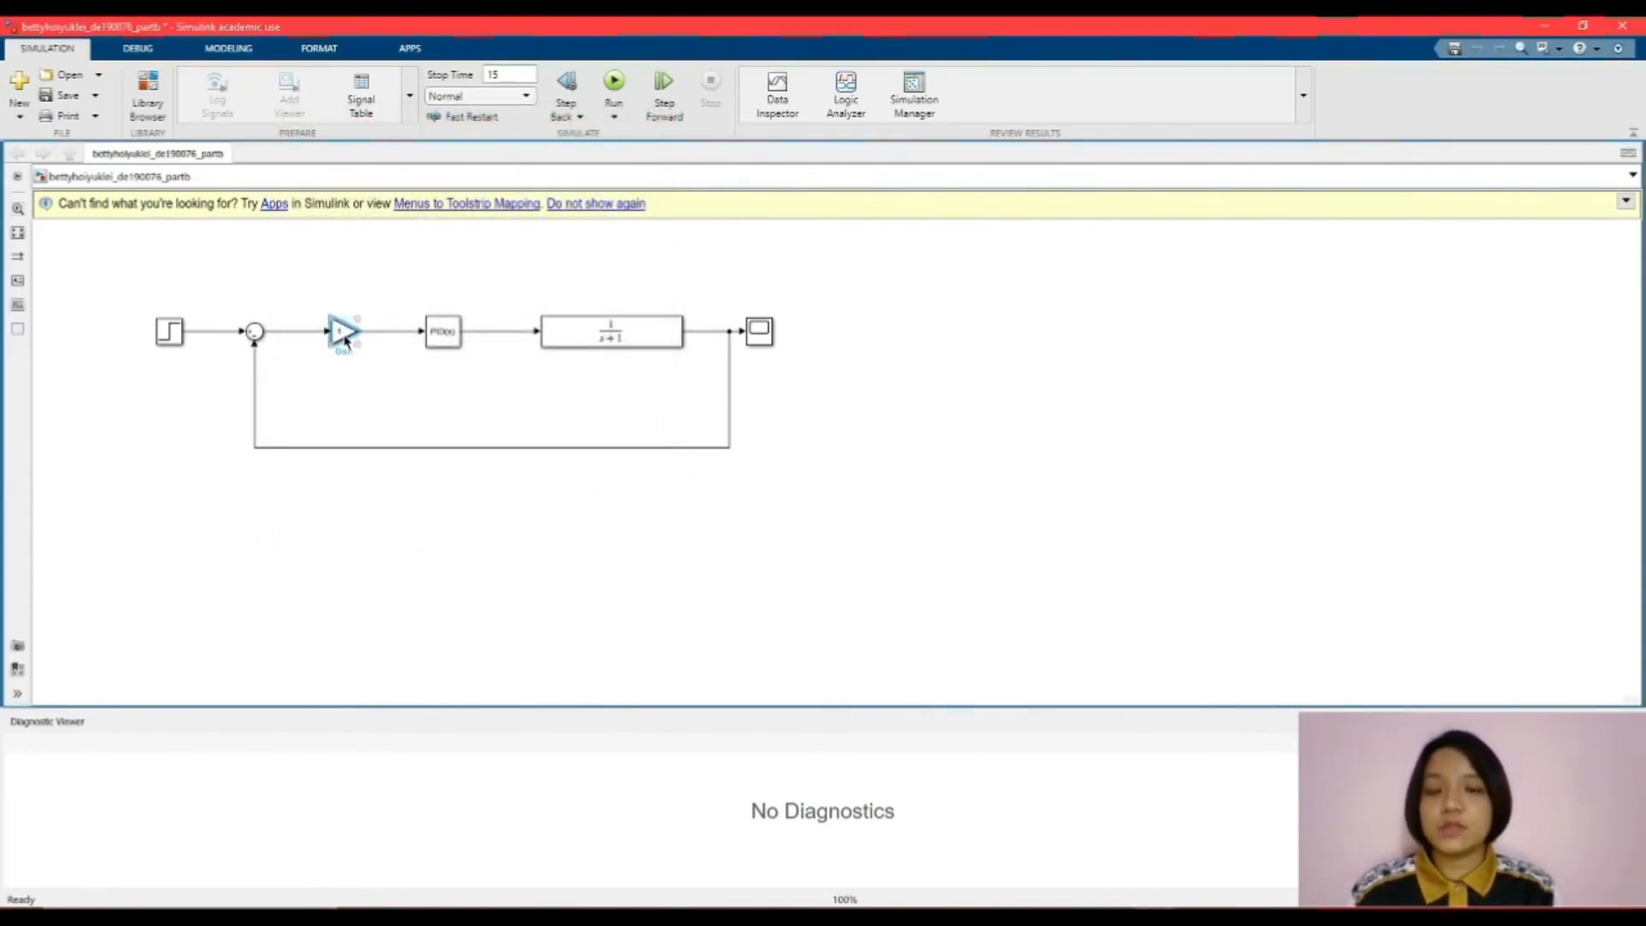
# - Set the Gain block's gain value to 5
pyautogui.doubleClick(344, 333)
pyautogui.write('5')
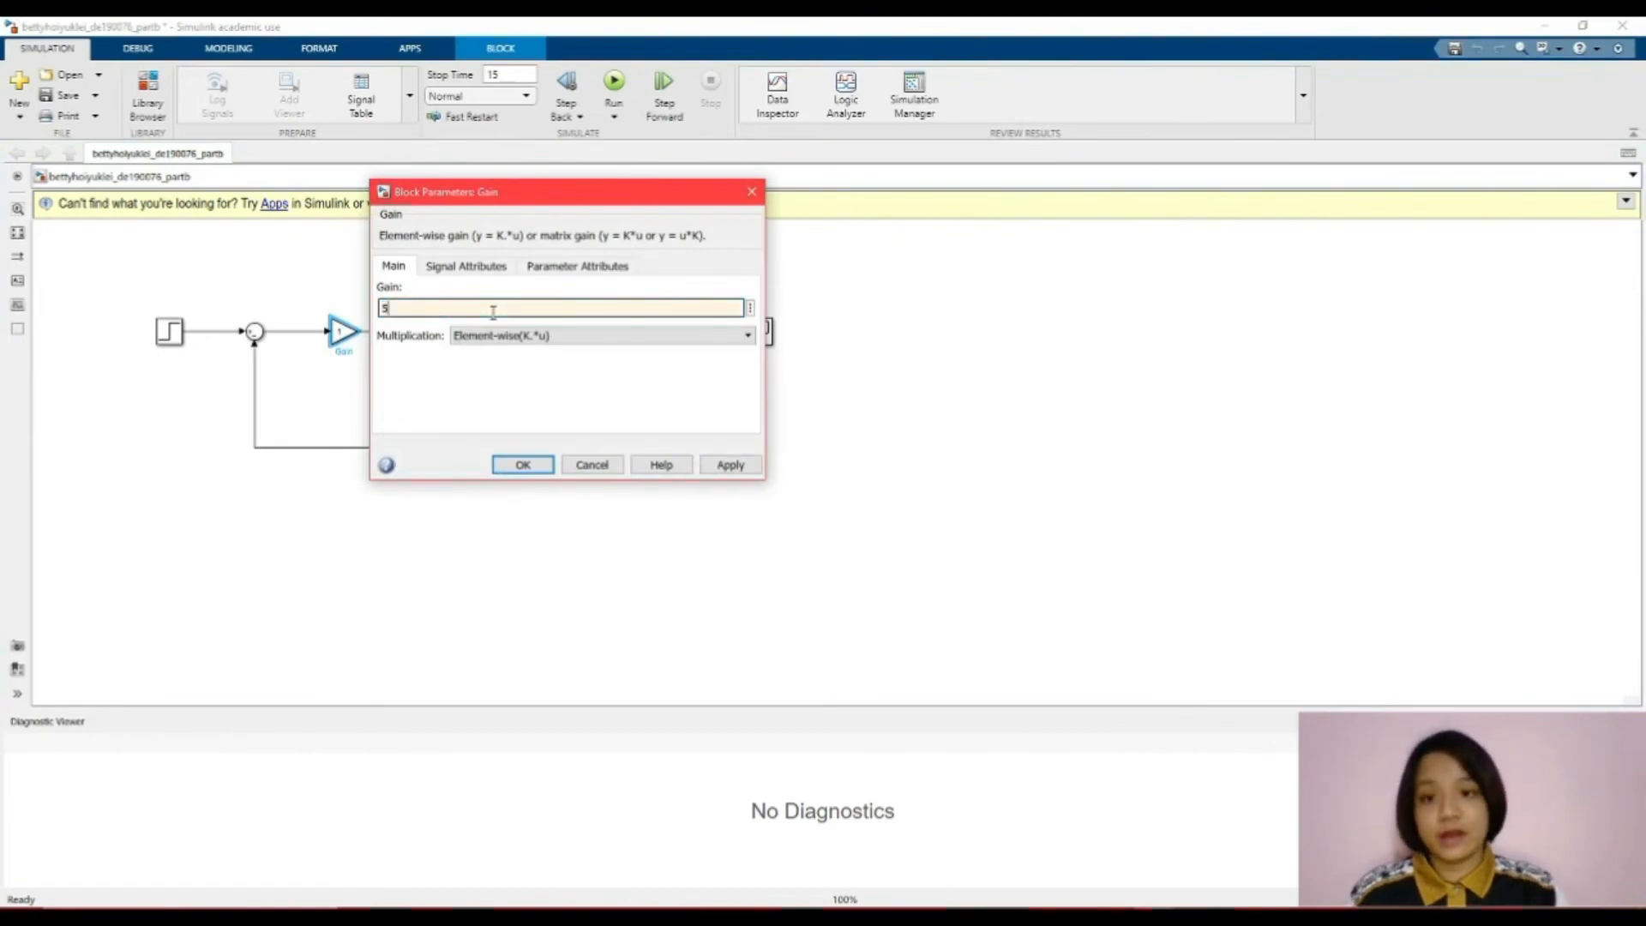
pyautogui.click(728, 464)
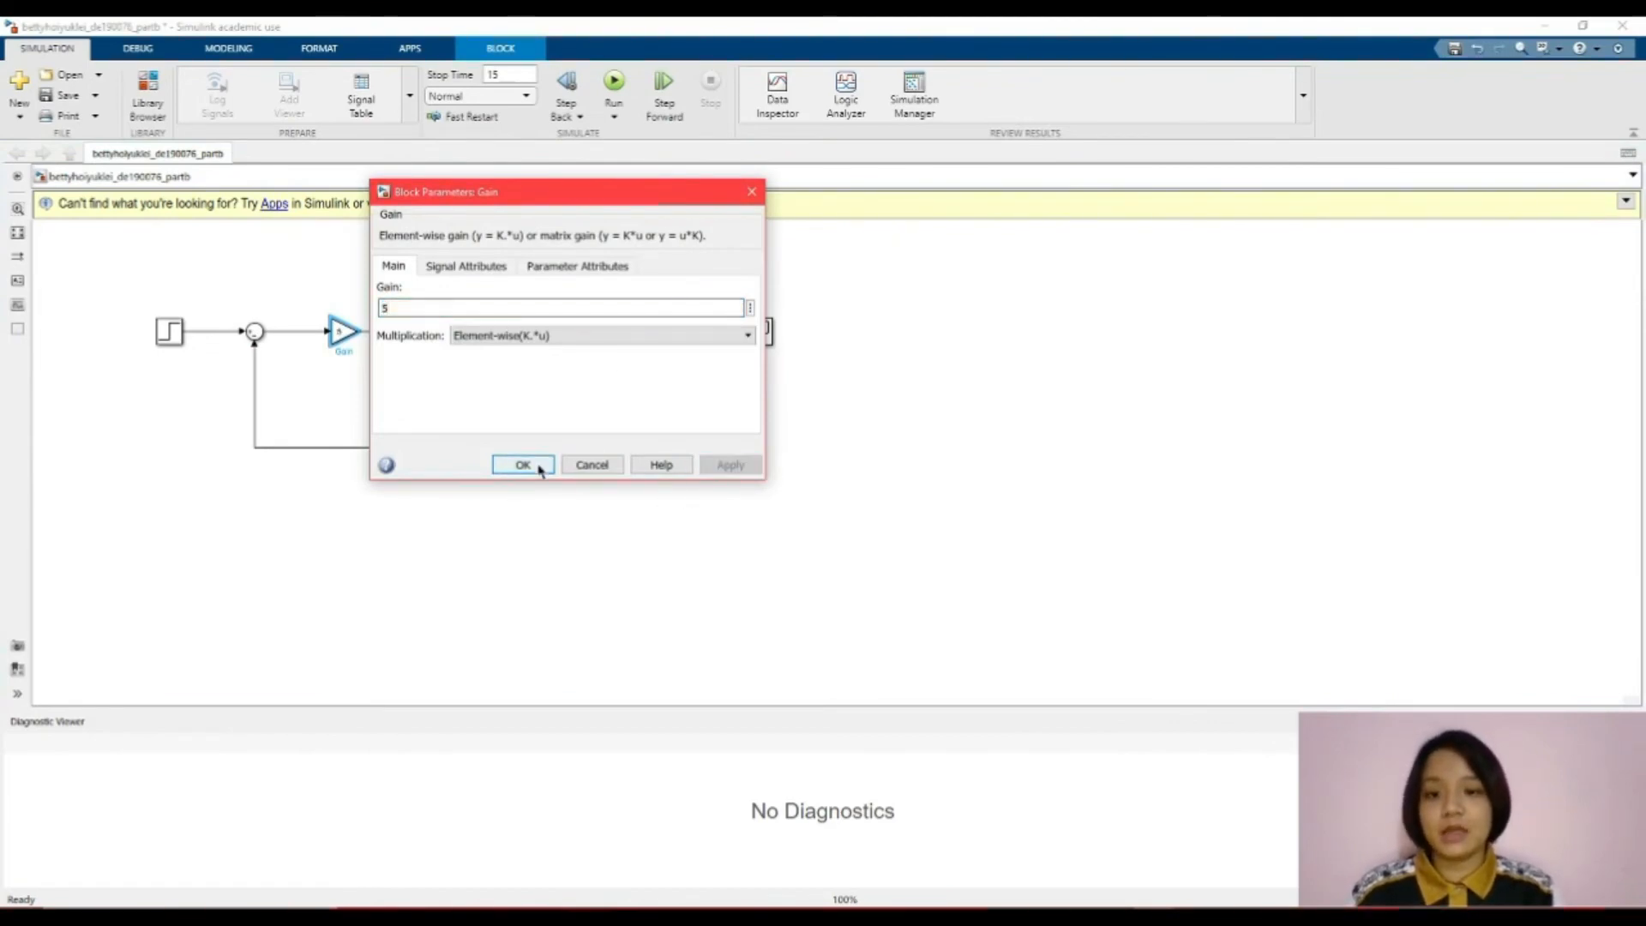
pyautogui.click(539, 470)
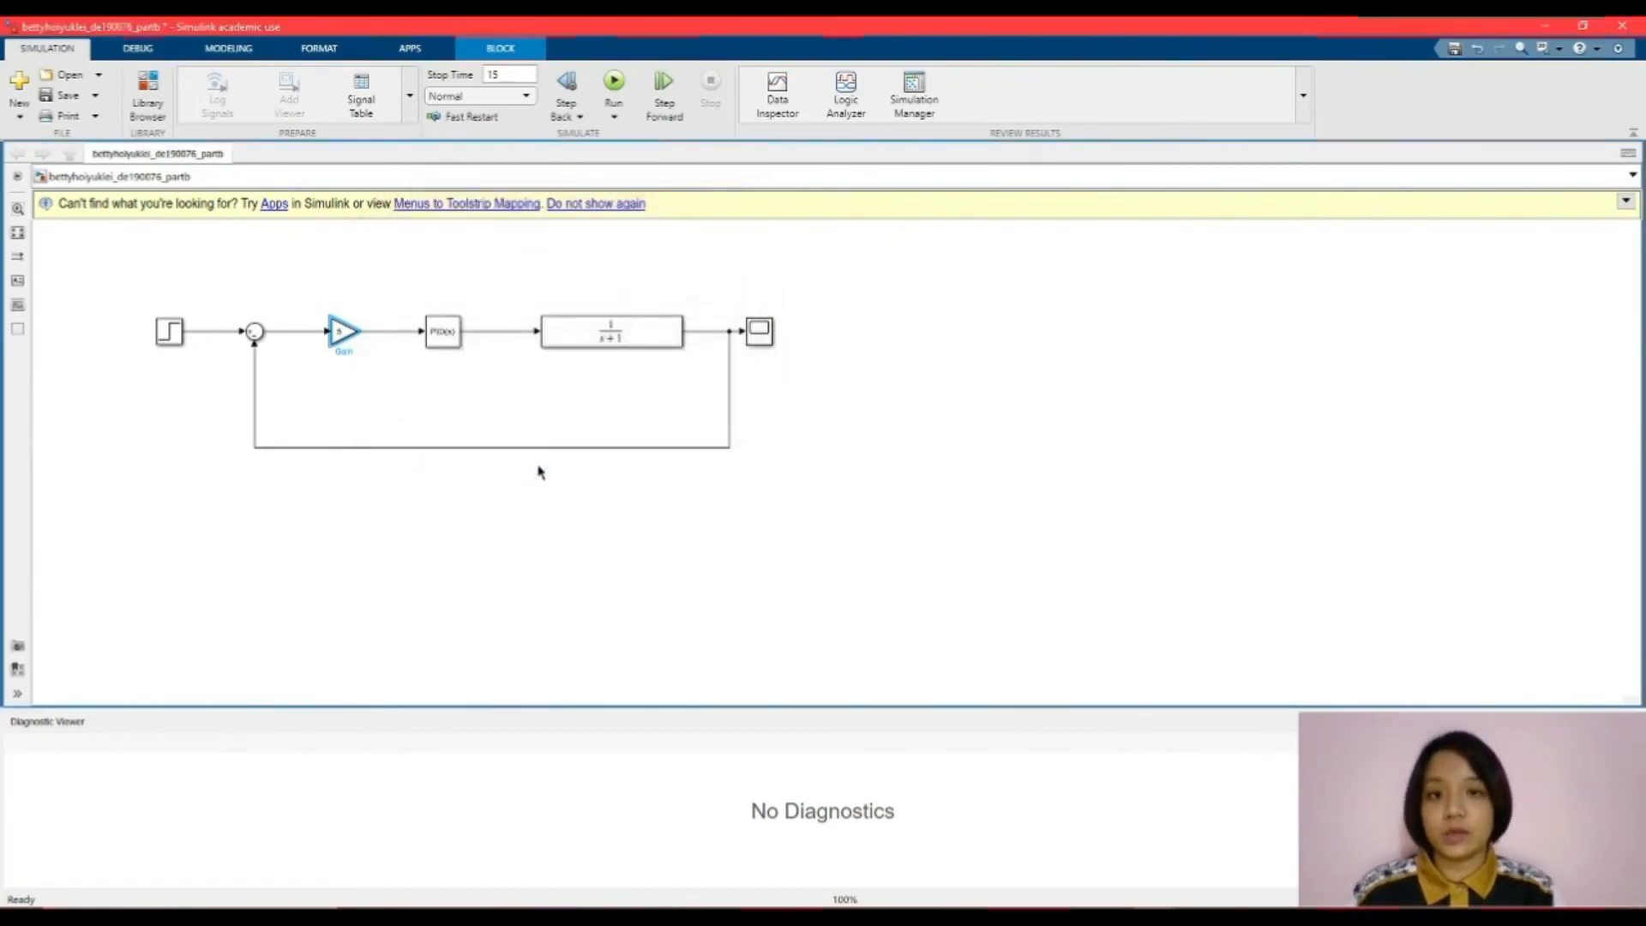
# - Set the Transfer Fcn block's denominator coefficients to [1 5 60]
pyautogui.doubleClick(658, 341)
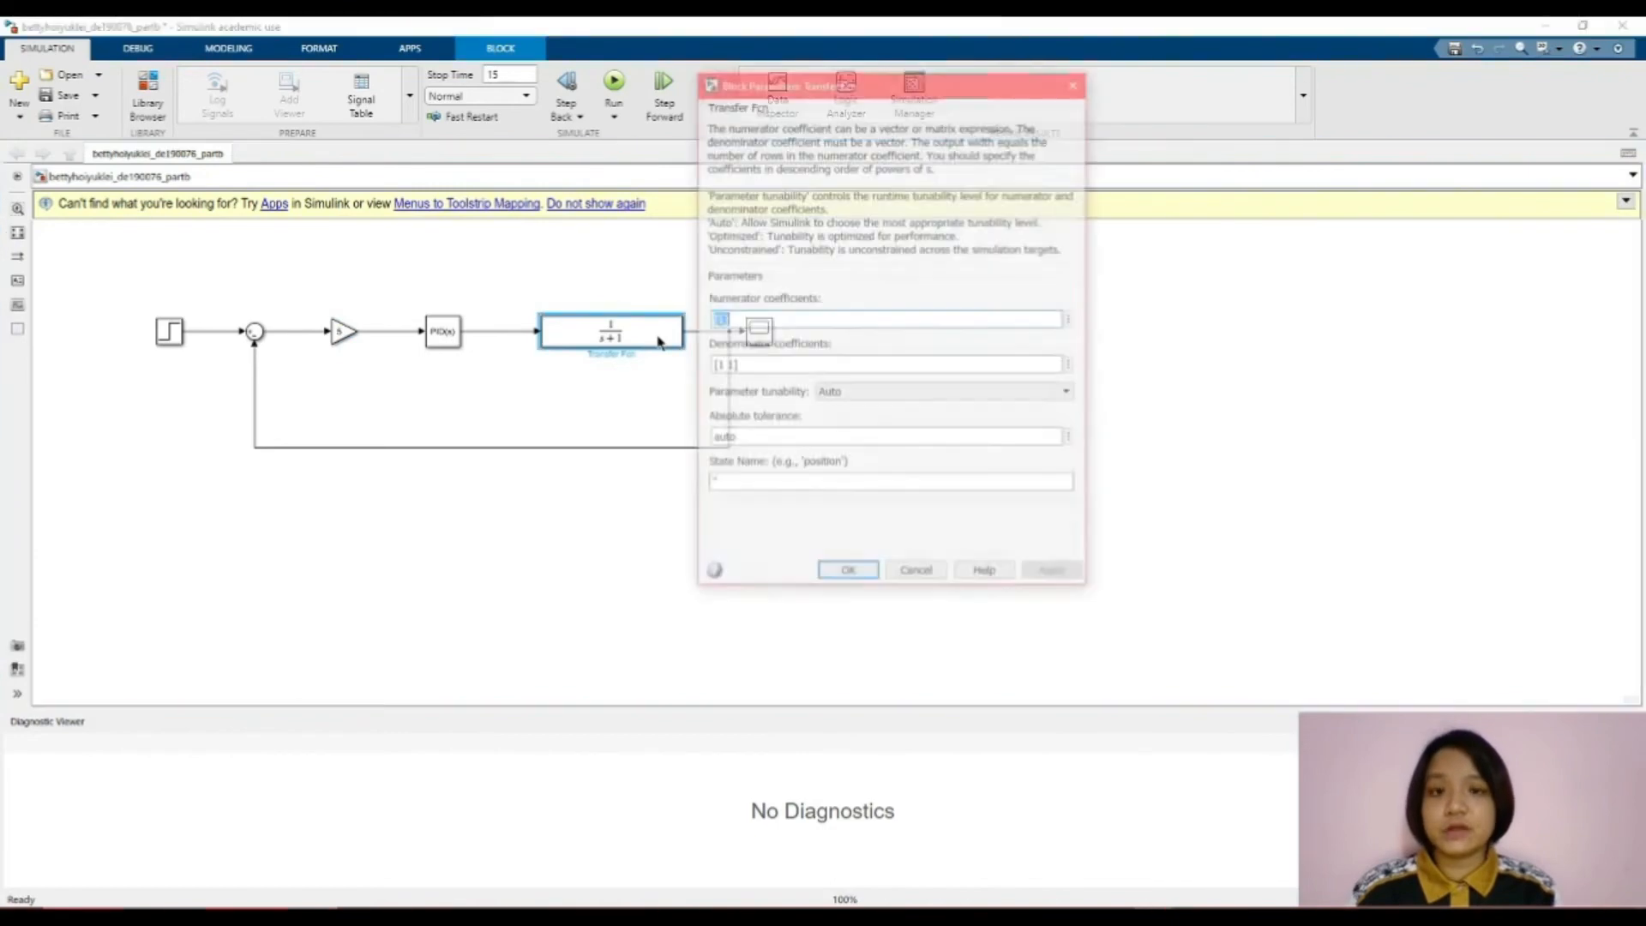
pyautogui.click(724, 366)
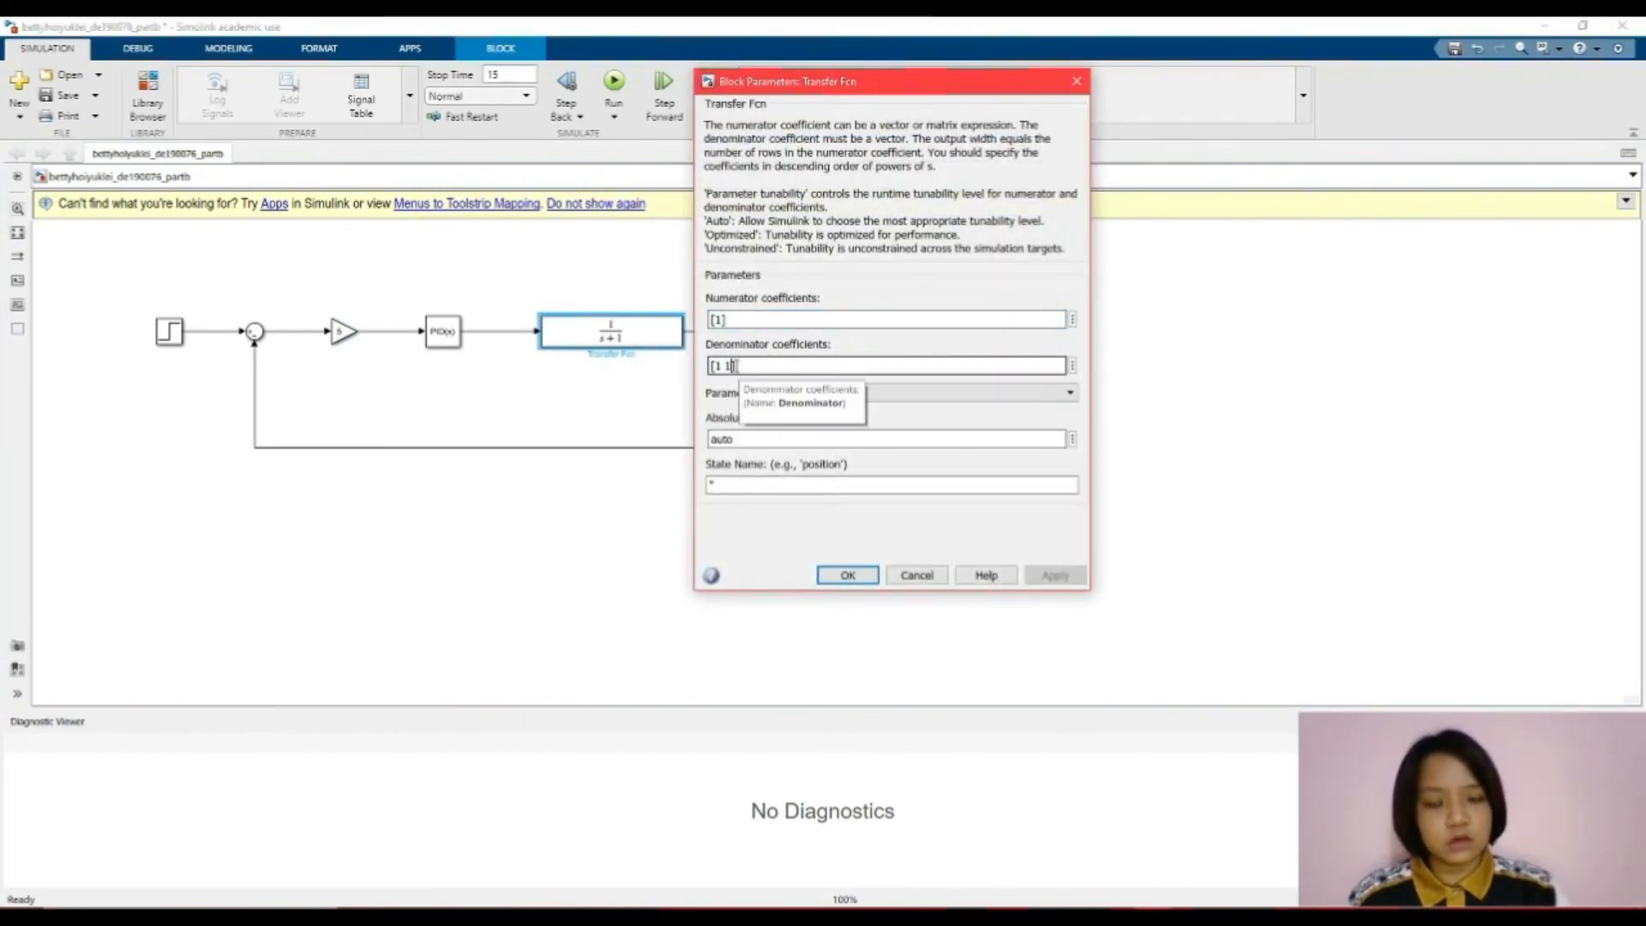
pyautogui.press('Delete')
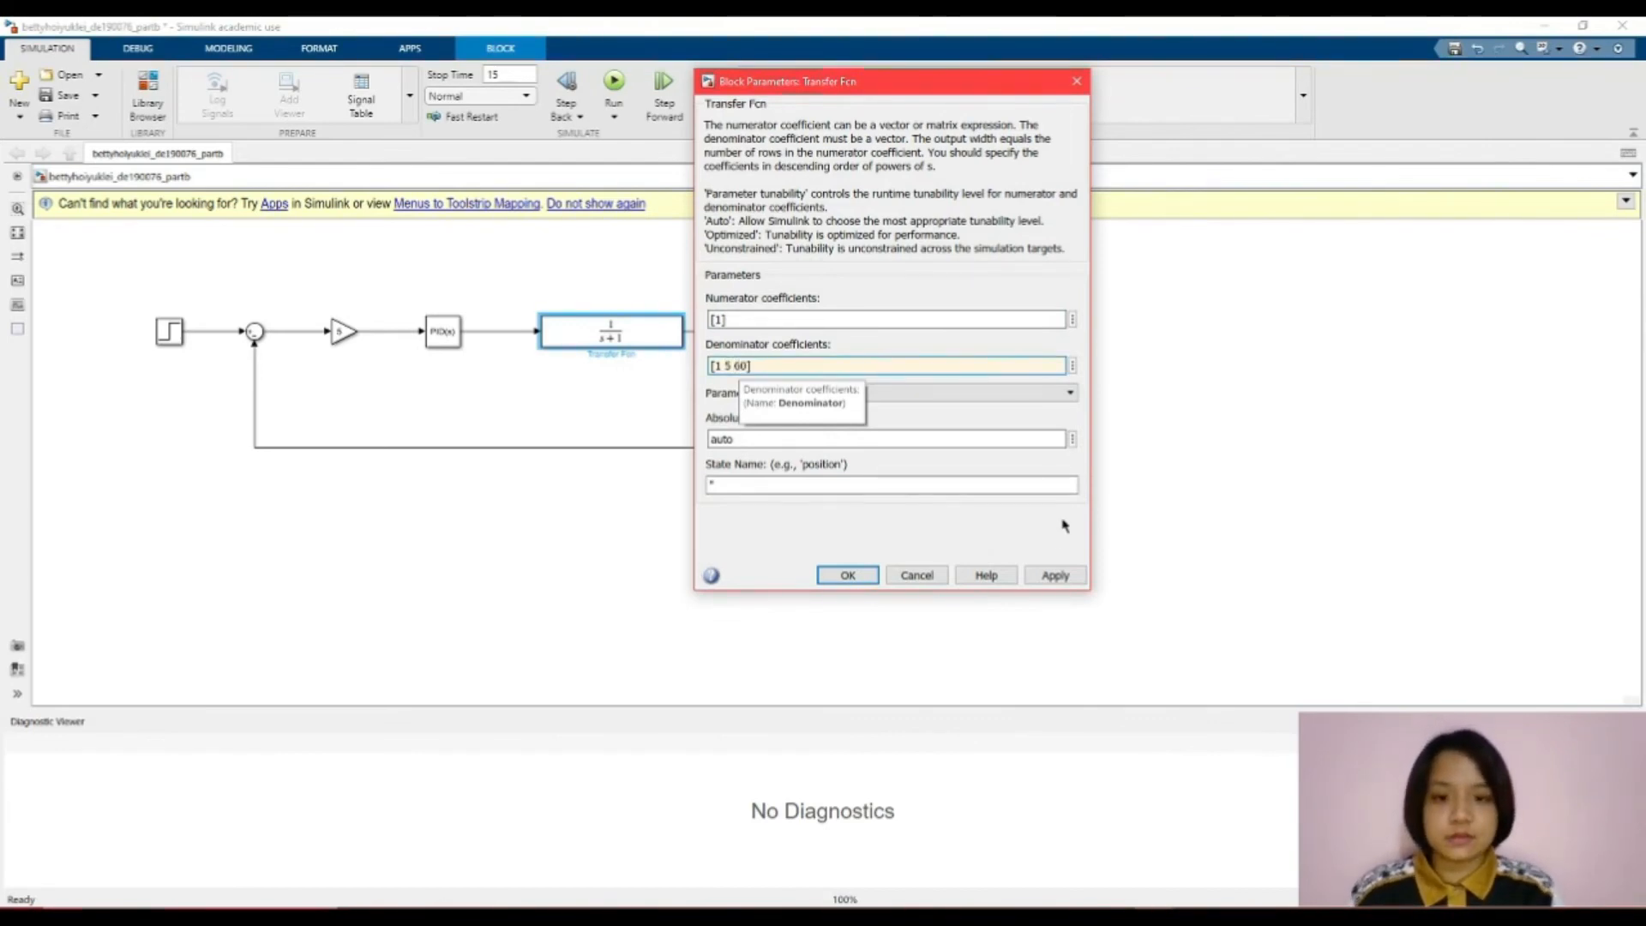
pyautogui.click(1054, 575)
pyautogui.click(847, 575)
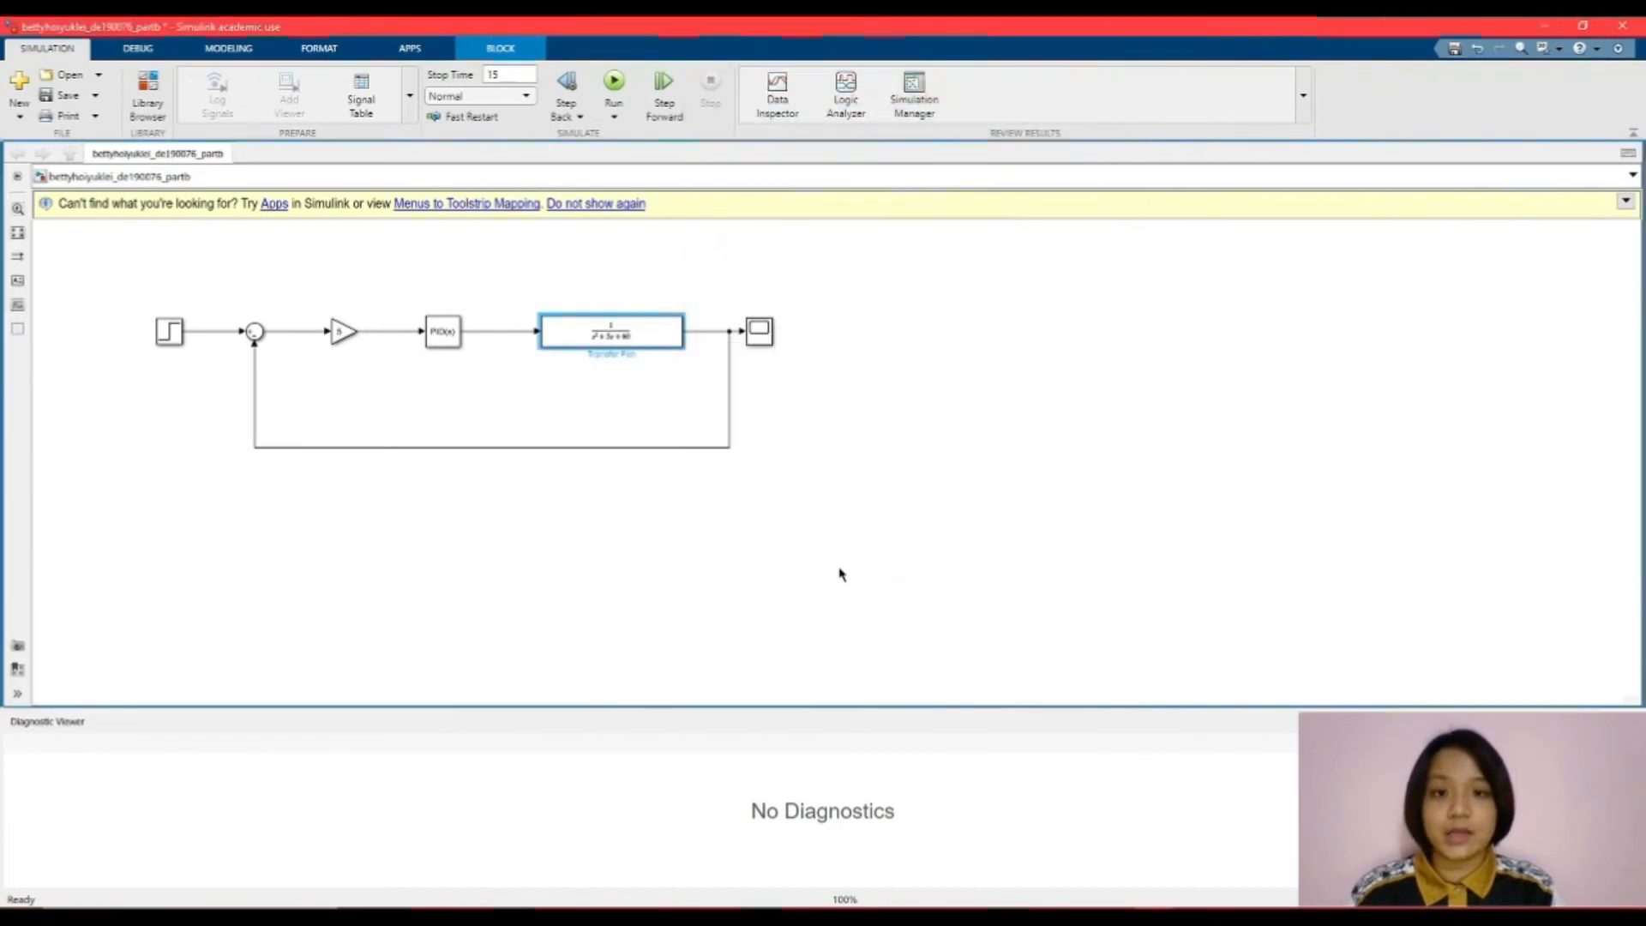
# - Run the simulation of the completed closed-loop PID model
pyautogui.click(642, 292)
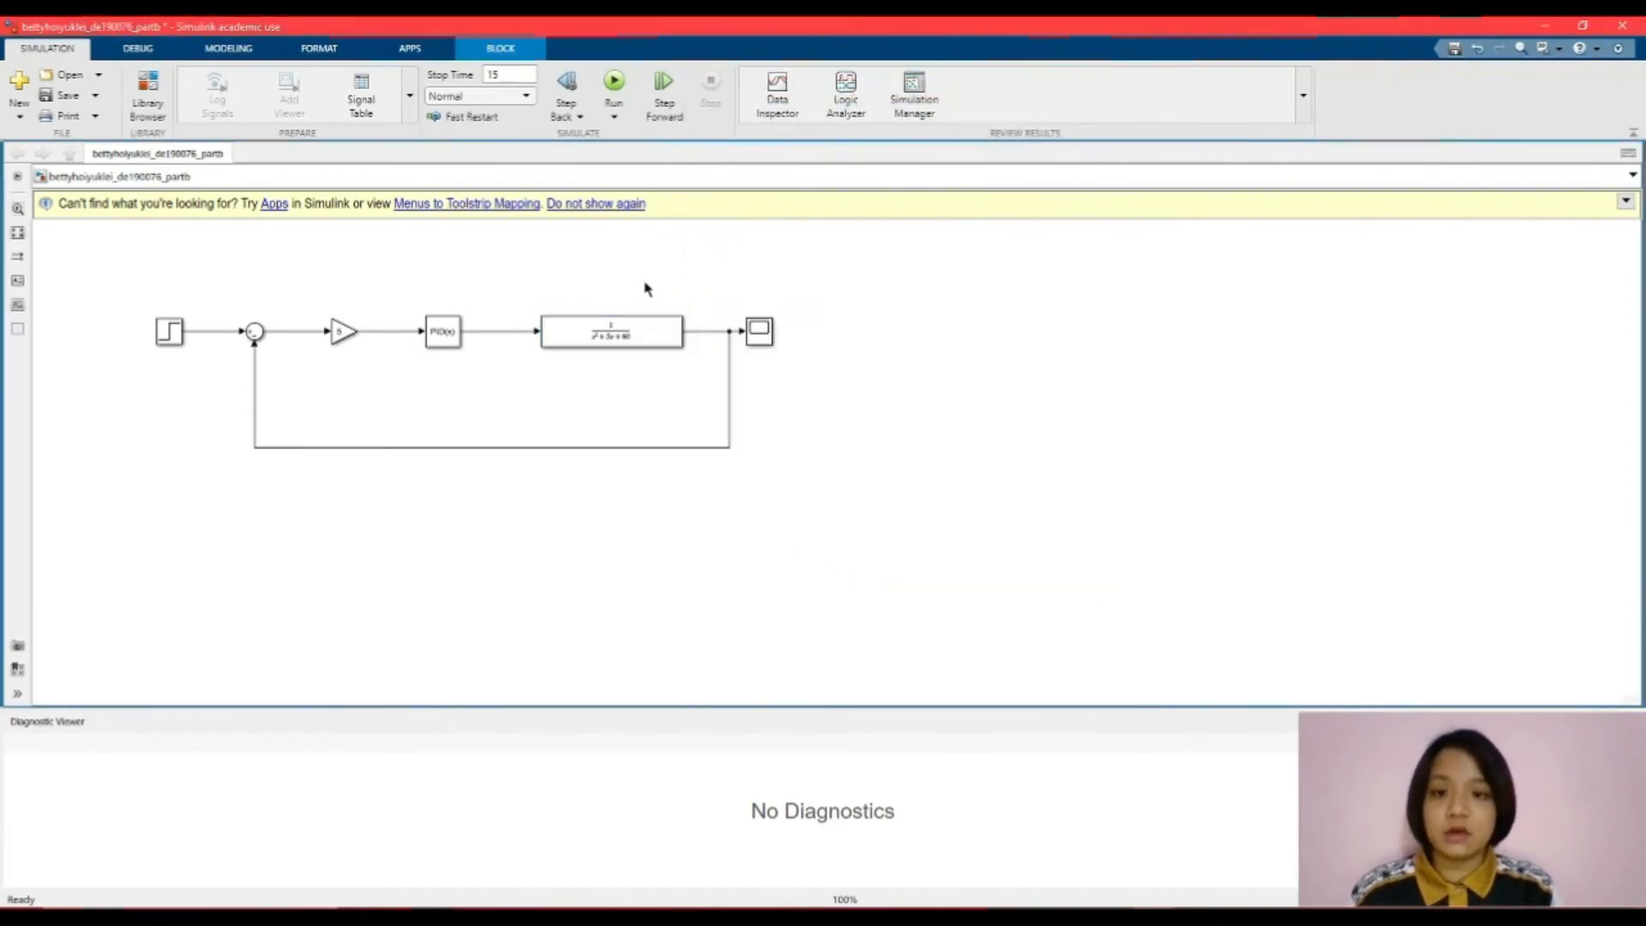
pyautogui.click(614, 83)
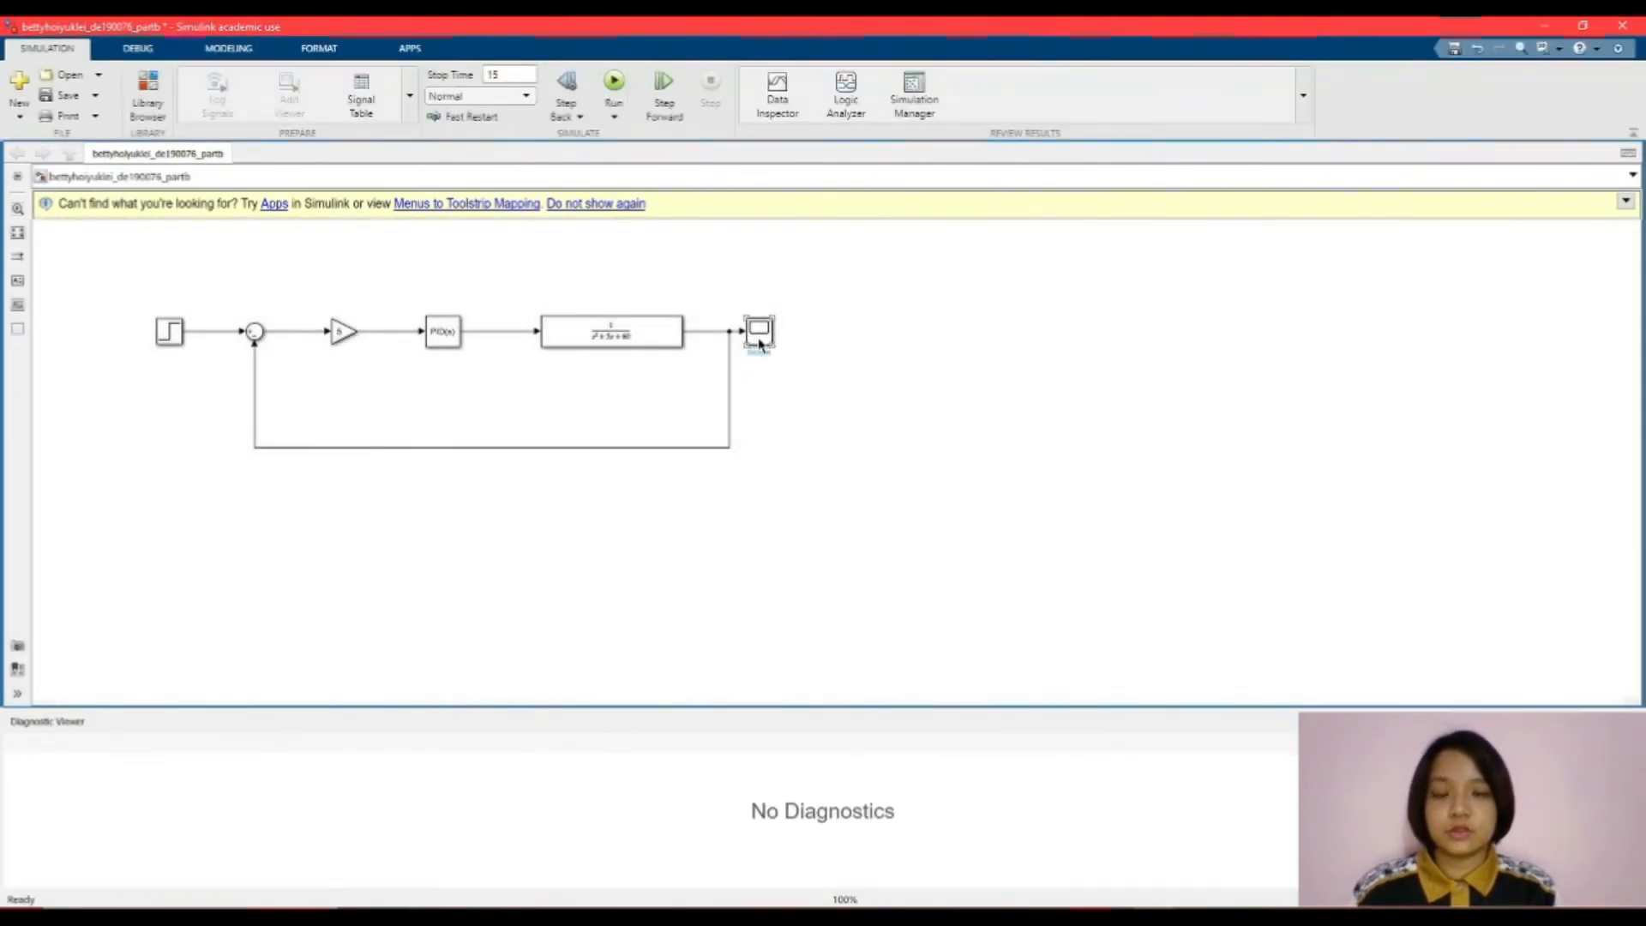
# - Inspect the closed-loop step response in the Scope, then close the plot
pyautogui.click(758, 342)
pyautogui.doubleClick(759, 342)
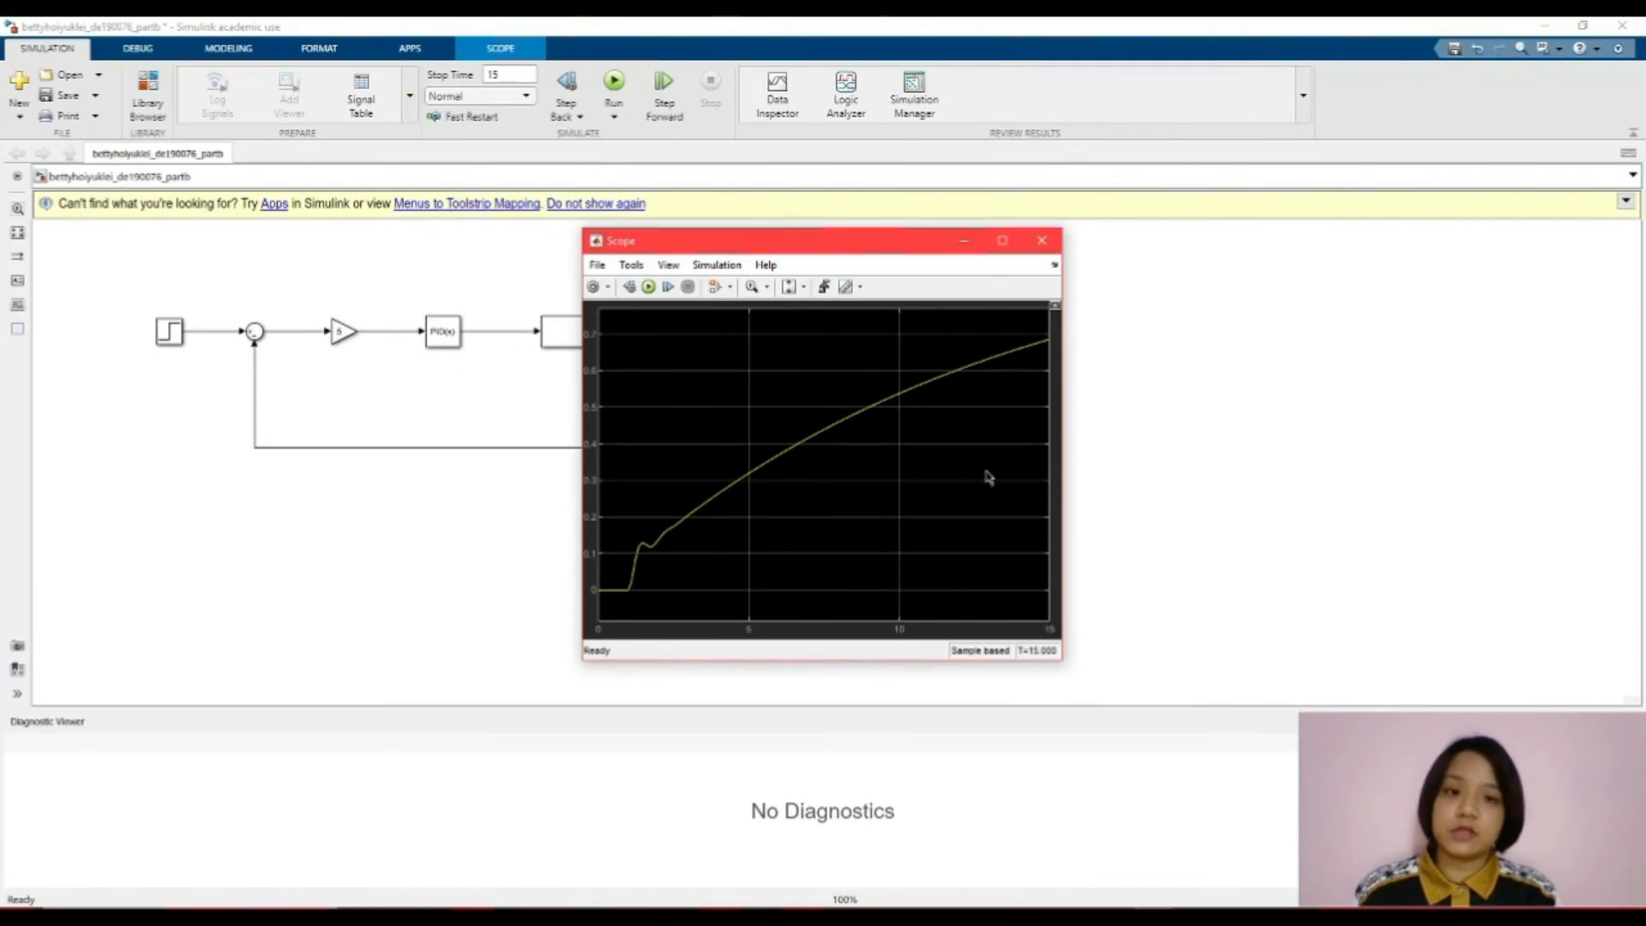
pyautogui.click(1053, 241)
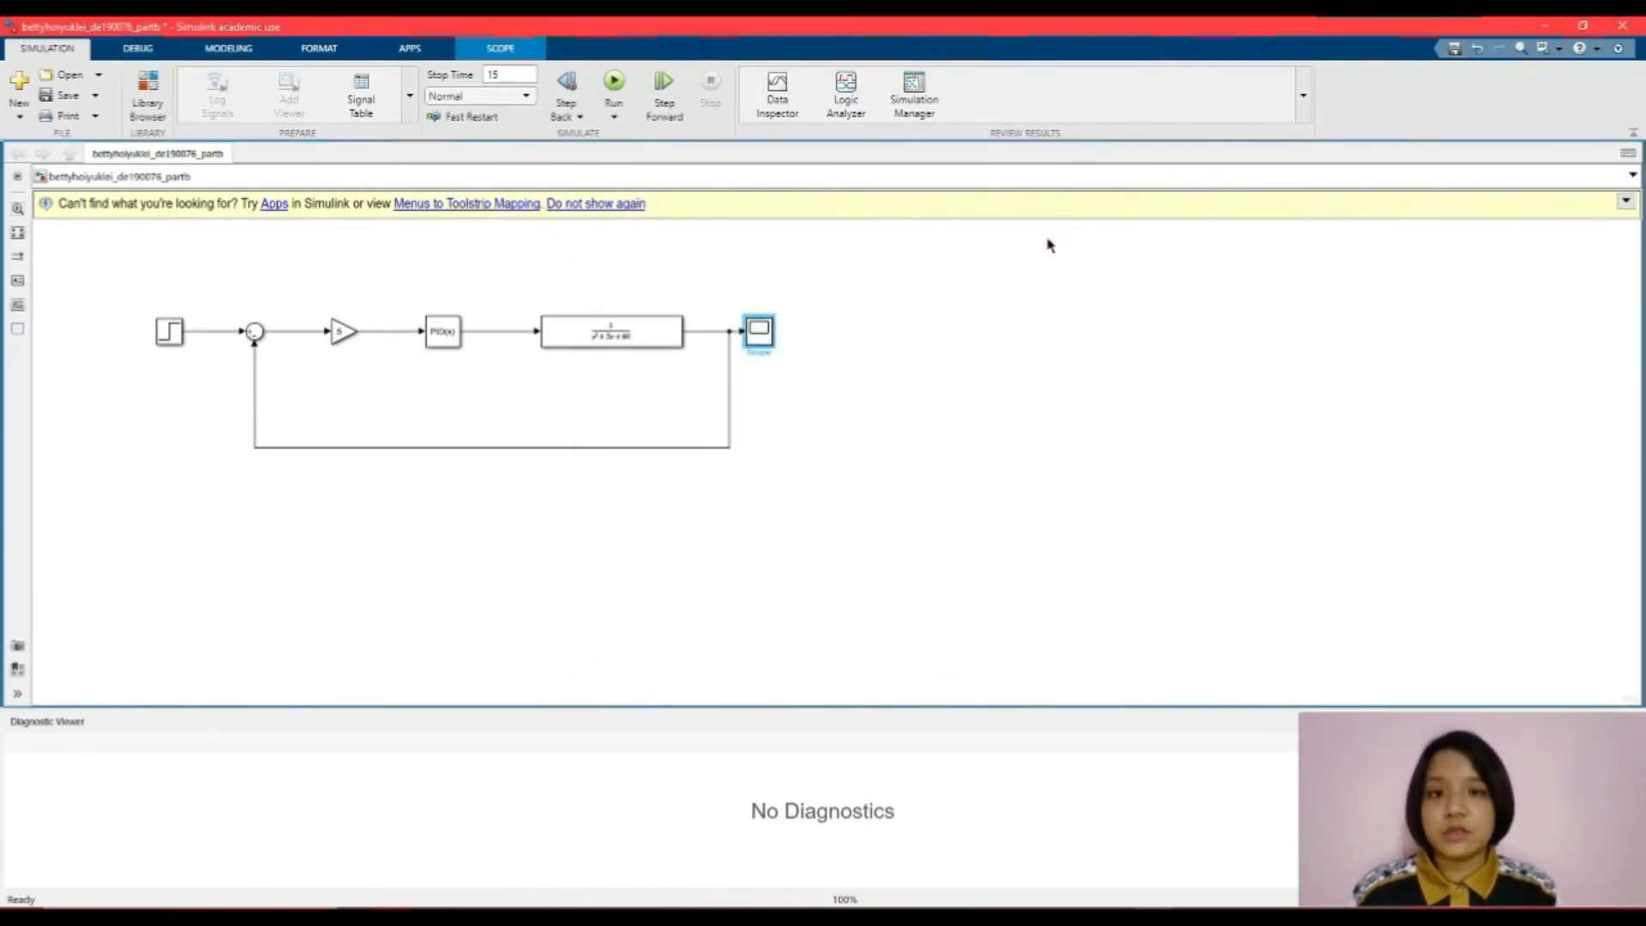
# - Tune the PID Controller block in PID Tuner with the fastest response time and the most aggressive transient behavior (0)
pyautogui.doubleClick(448, 336)
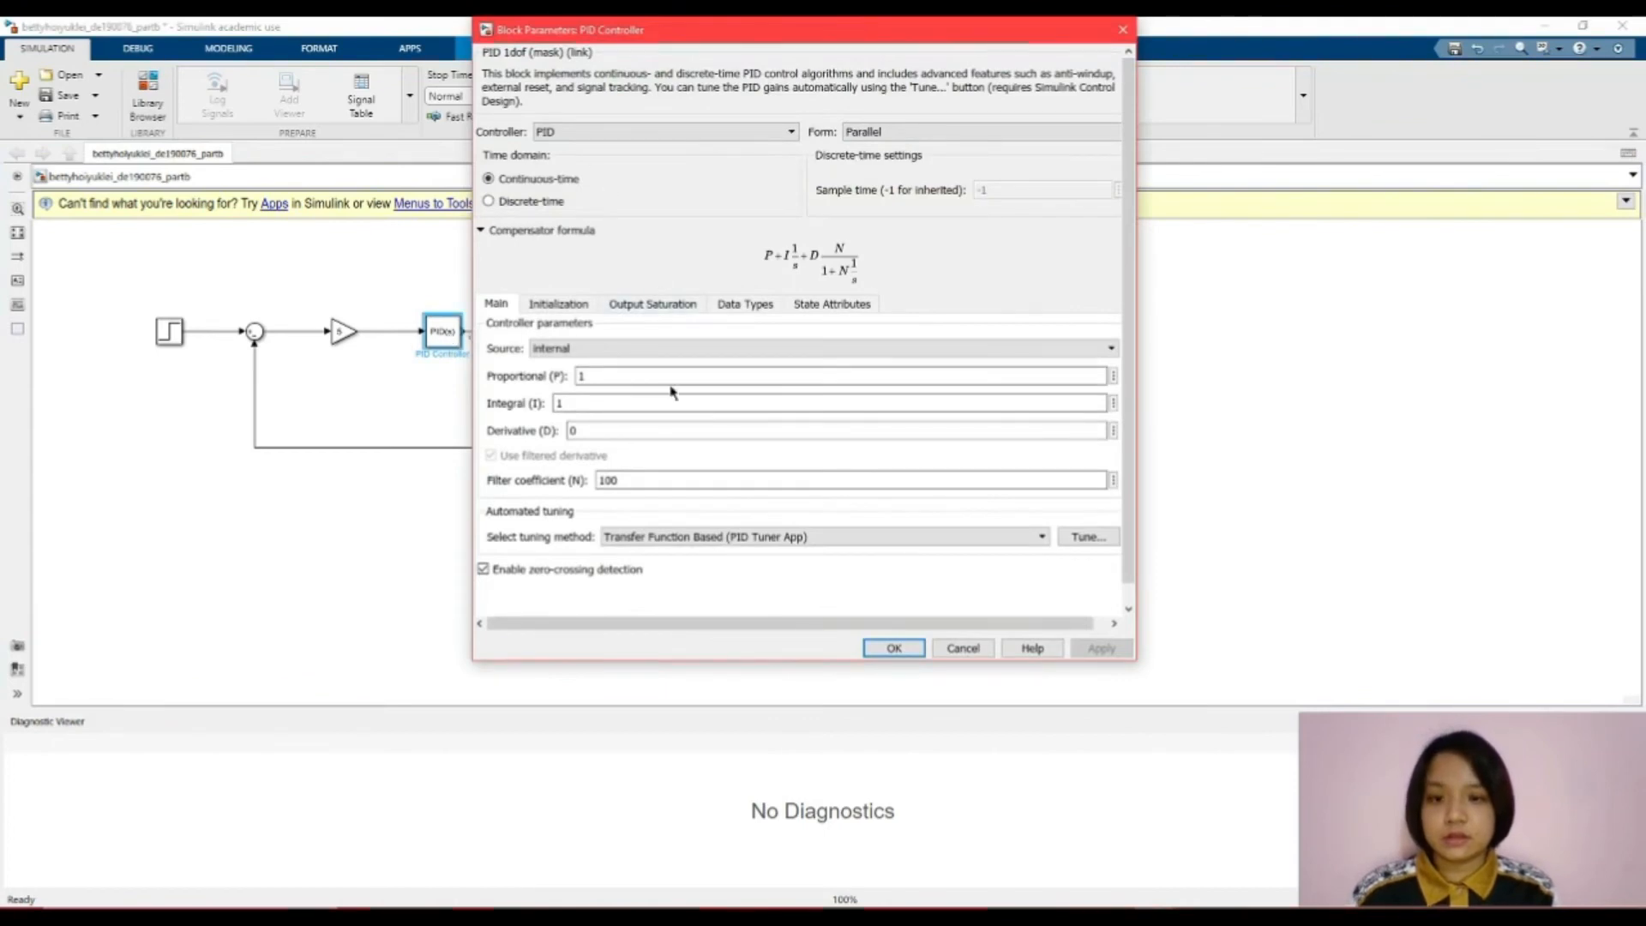
pyautogui.click(1094, 540)
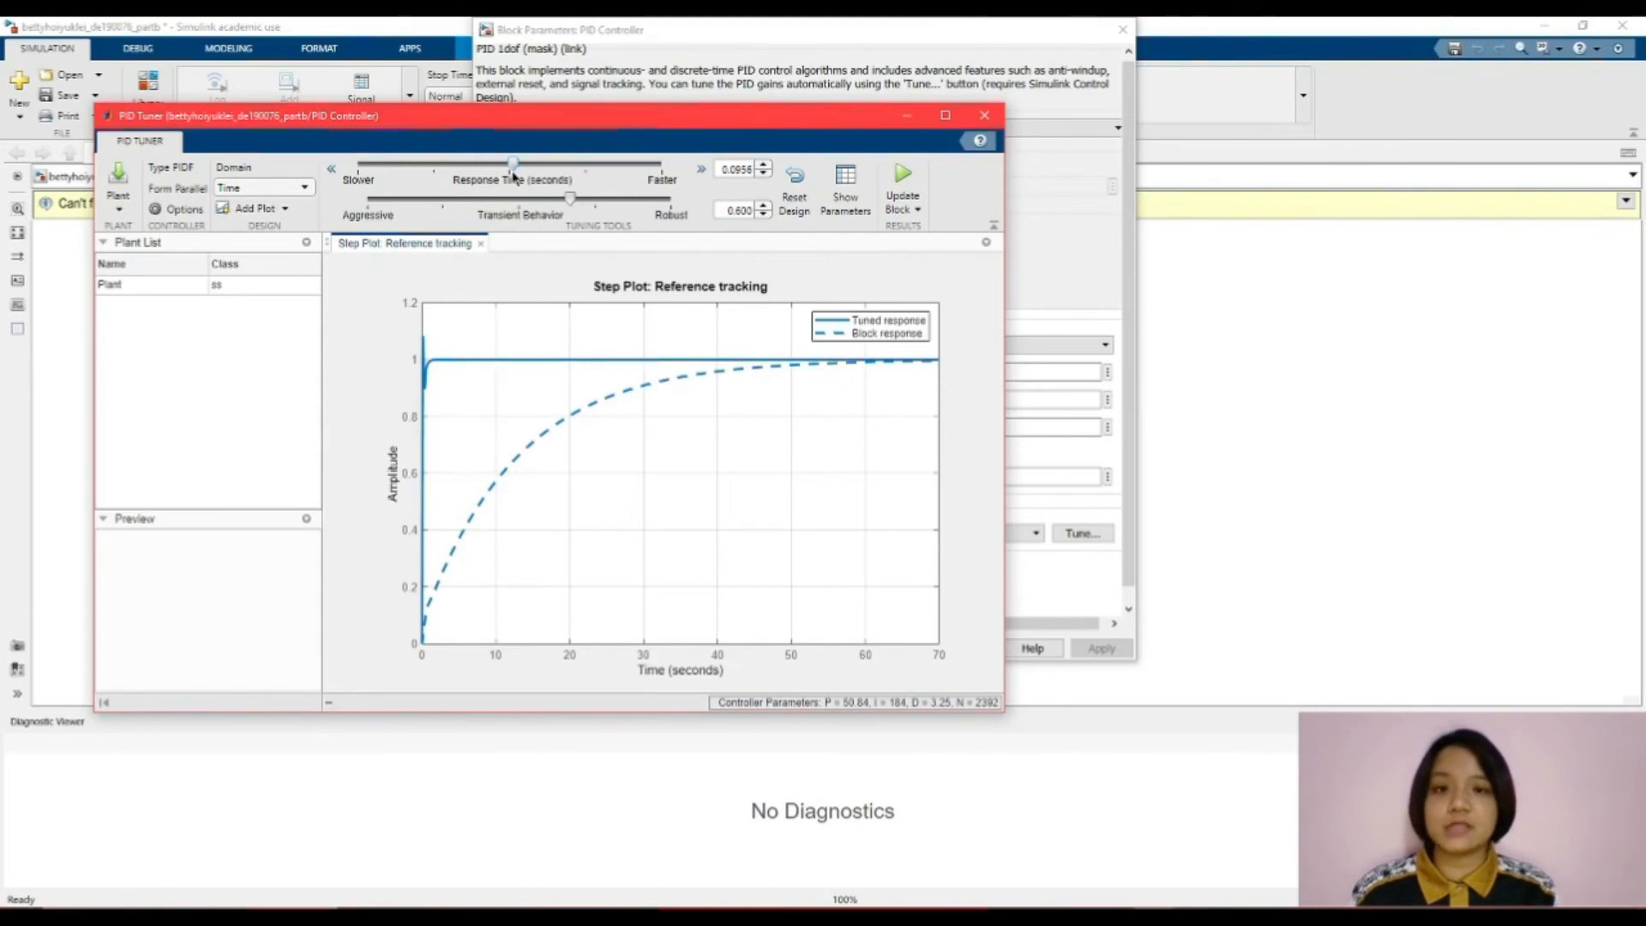
pyautogui.moveTo(510, 167); pyautogui.dragTo(416, 200)
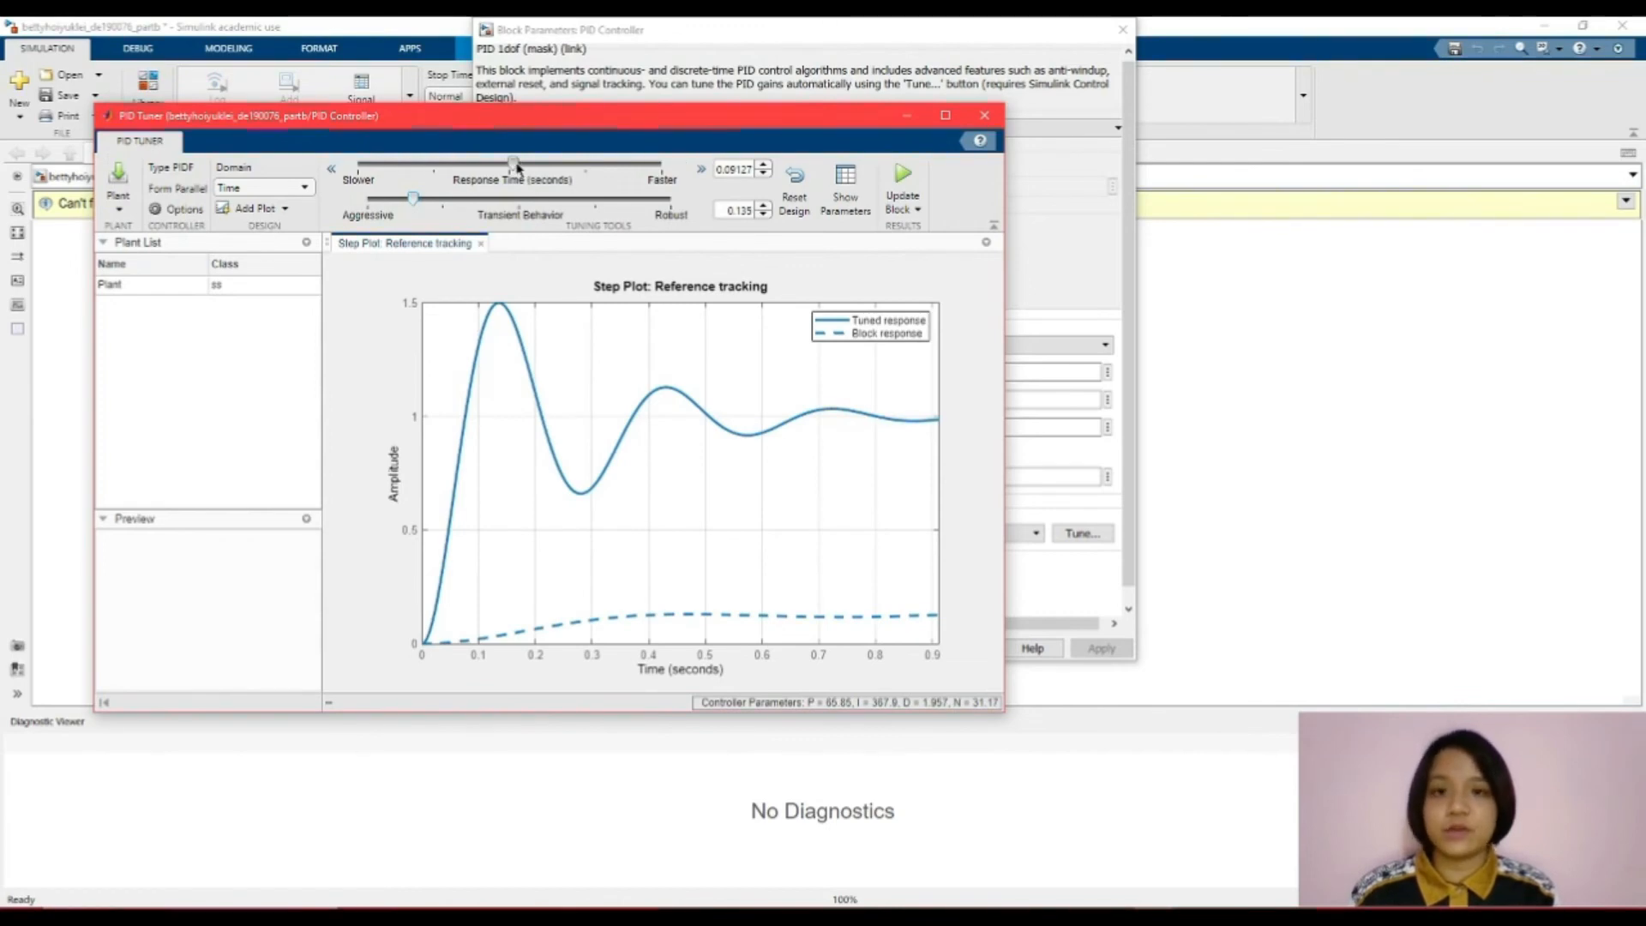
pyautogui.moveTo(517, 167); pyautogui.dragTo(636, 169)
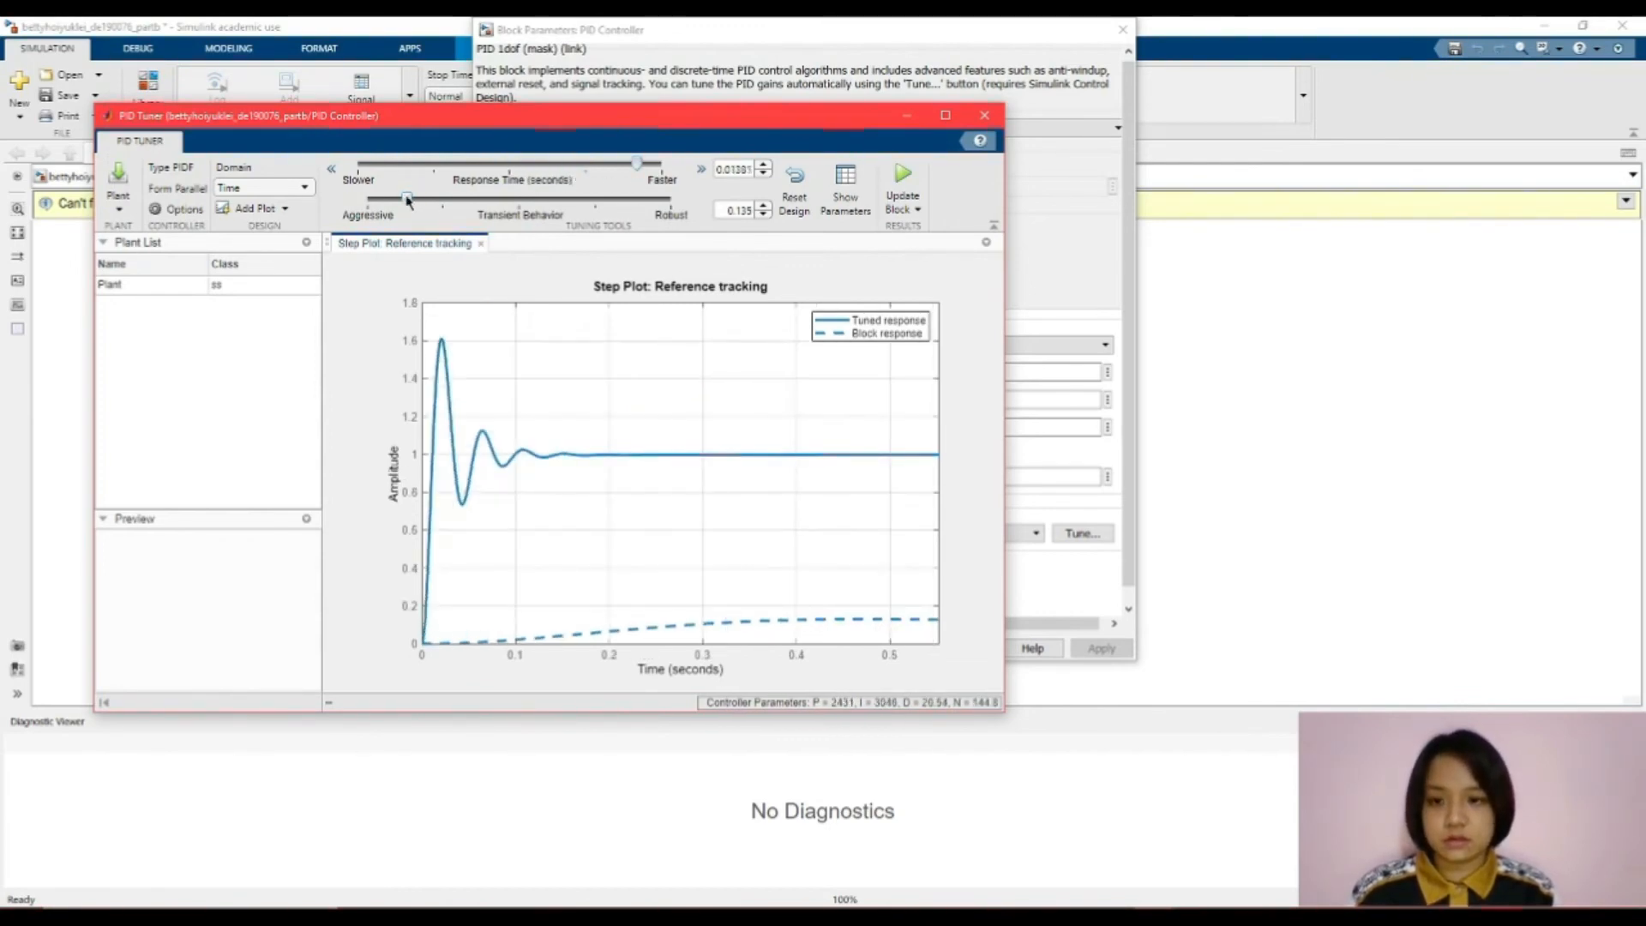
pyautogui.moveTo(408, 199); pyautogui.dragTo(382, 200)
pyautogui.moveTo(646, 169); pyautogui.dragTo(664, 170)
pyautogui.moveTo(382, 200)
pyautogui.mouseDown()
pyautogui.moveTo(409, 208)
pyautogui.moveTo(367, 201)
pyautogui.mouseUp()
pyautogui.moveTo(659, 164); pyautogui.dragTo(704, 187)
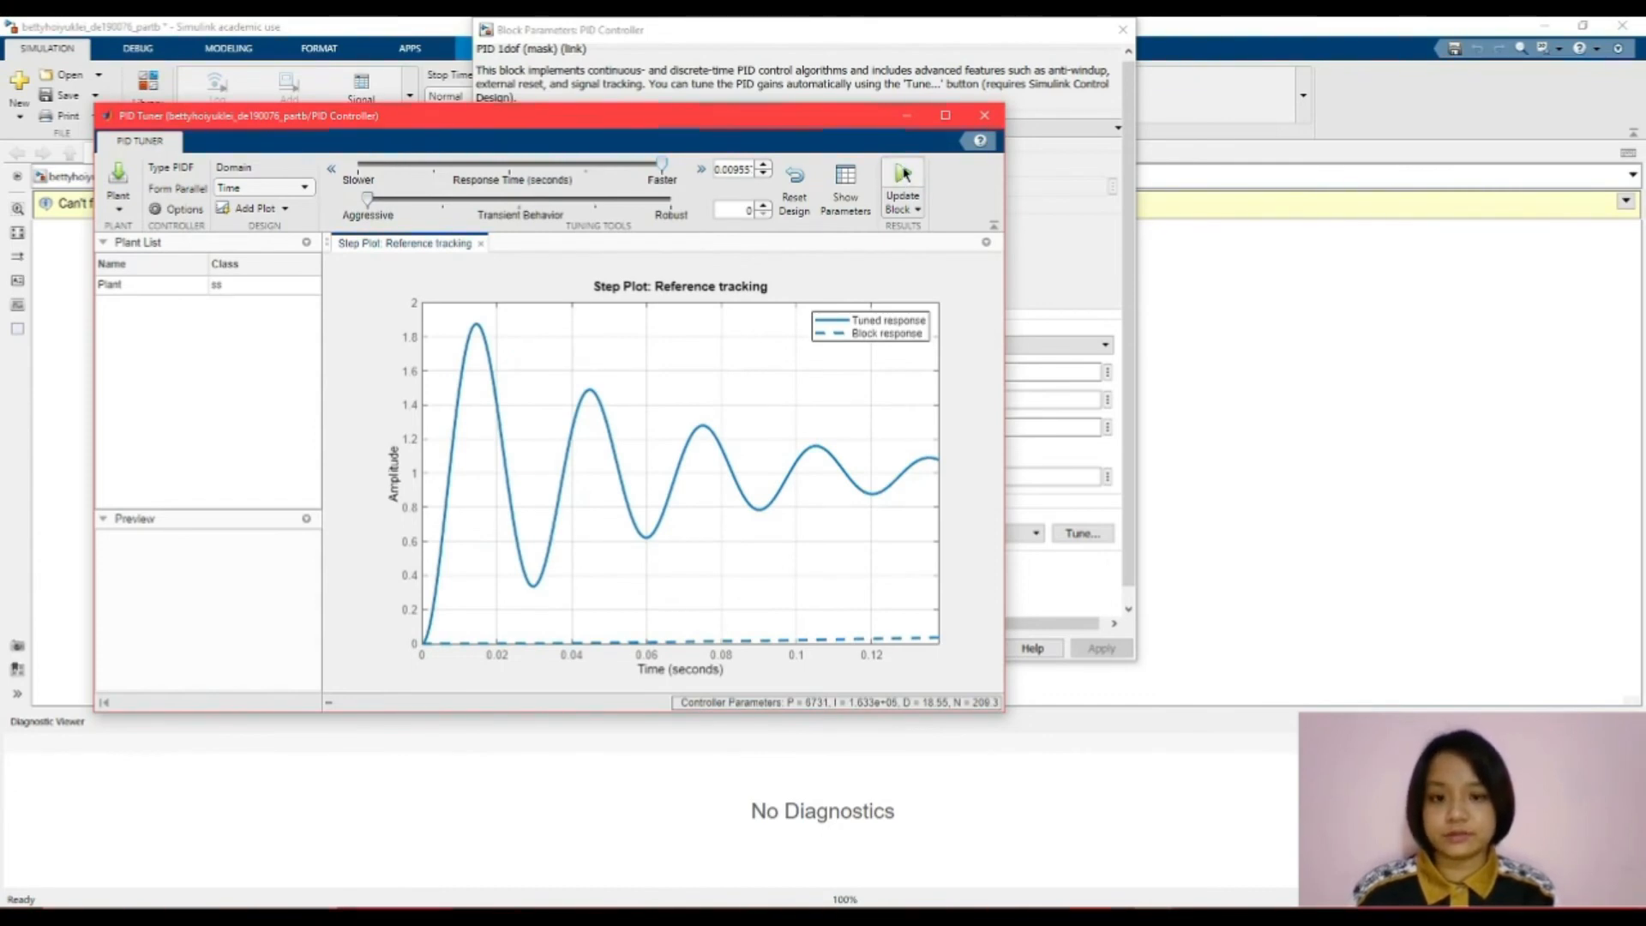
# - Apply the tuned gains to the PID Controller block, then close the tuner and accept the block parameters
pyautogui.click(903, 174)
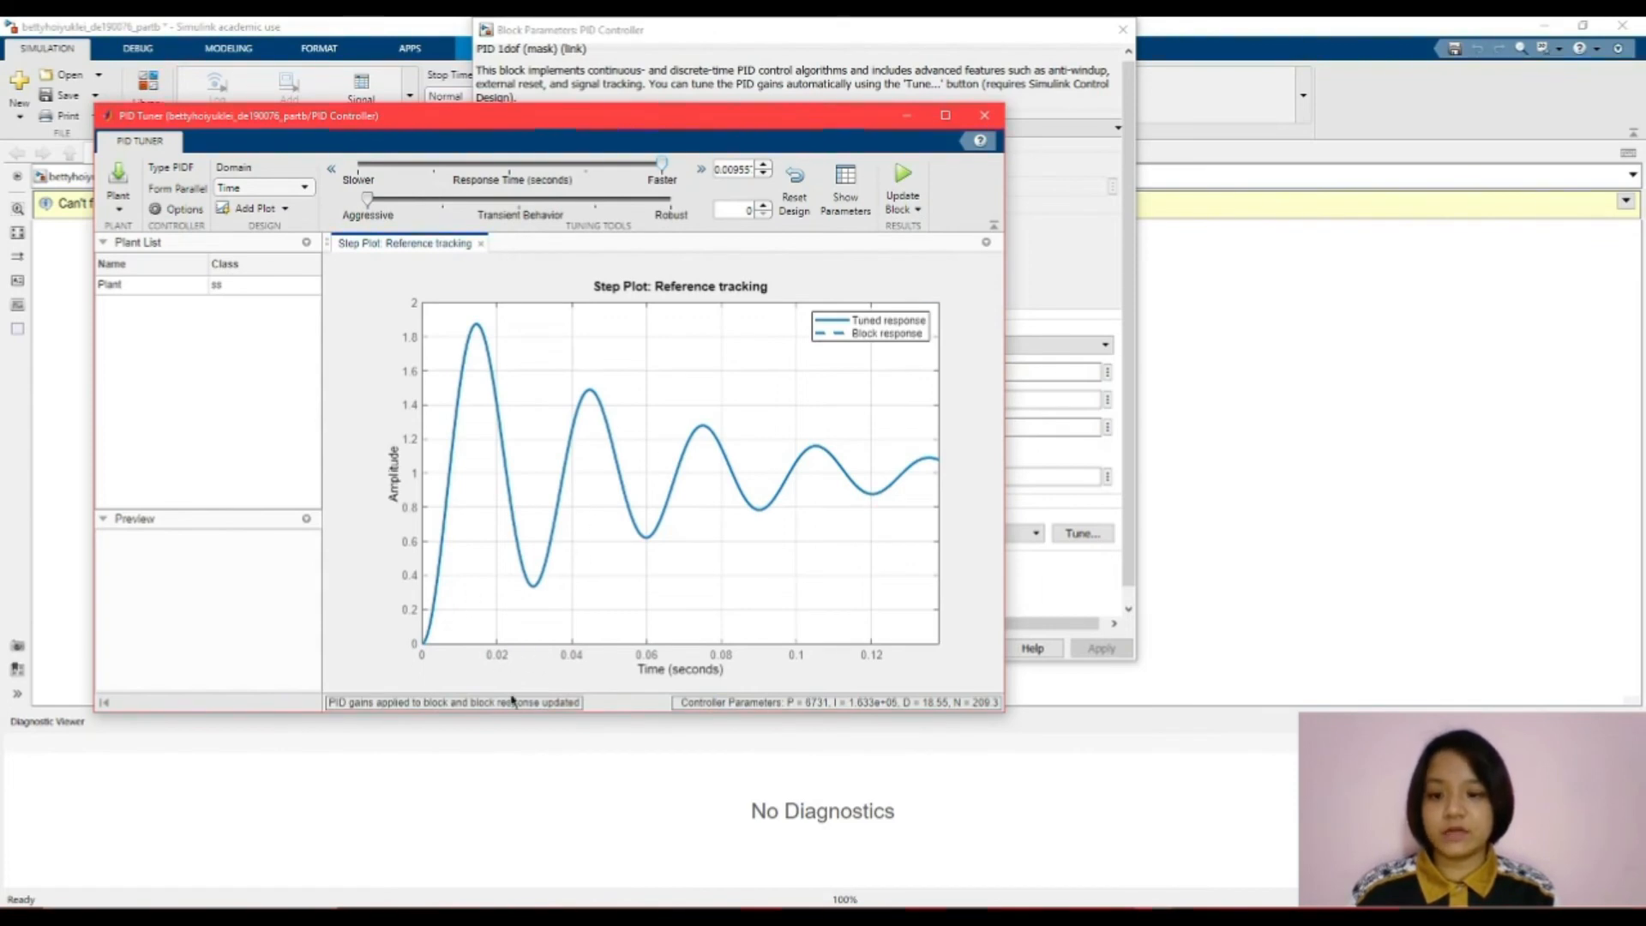
pyautogui.click(992, 114)
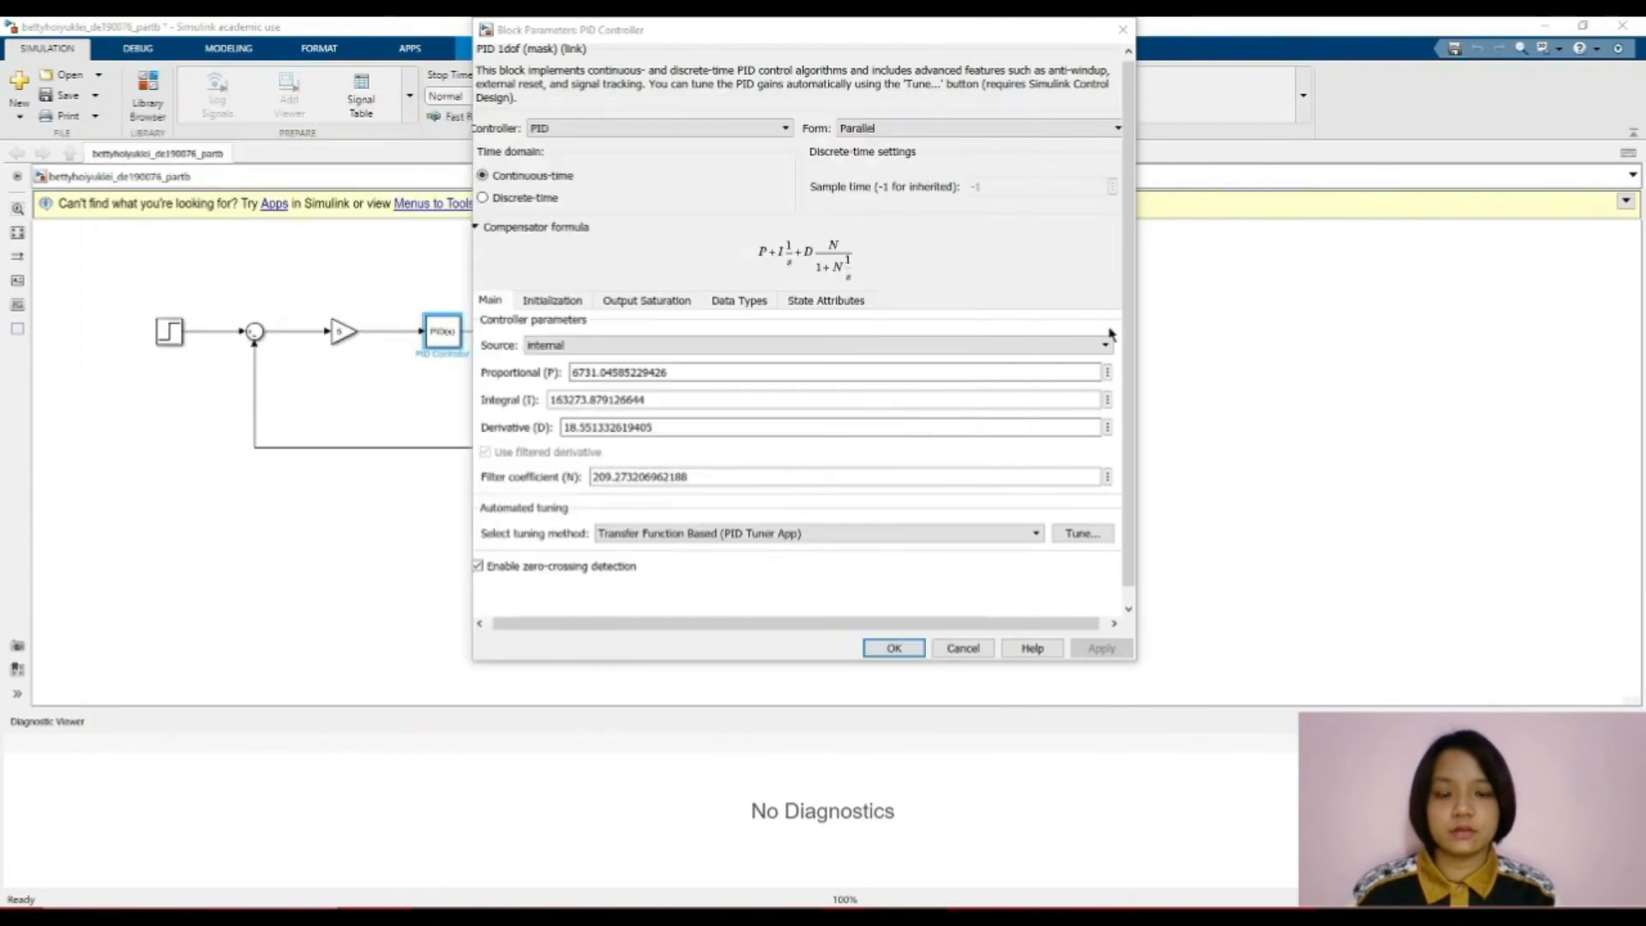
pyautogui.click(893, 648)
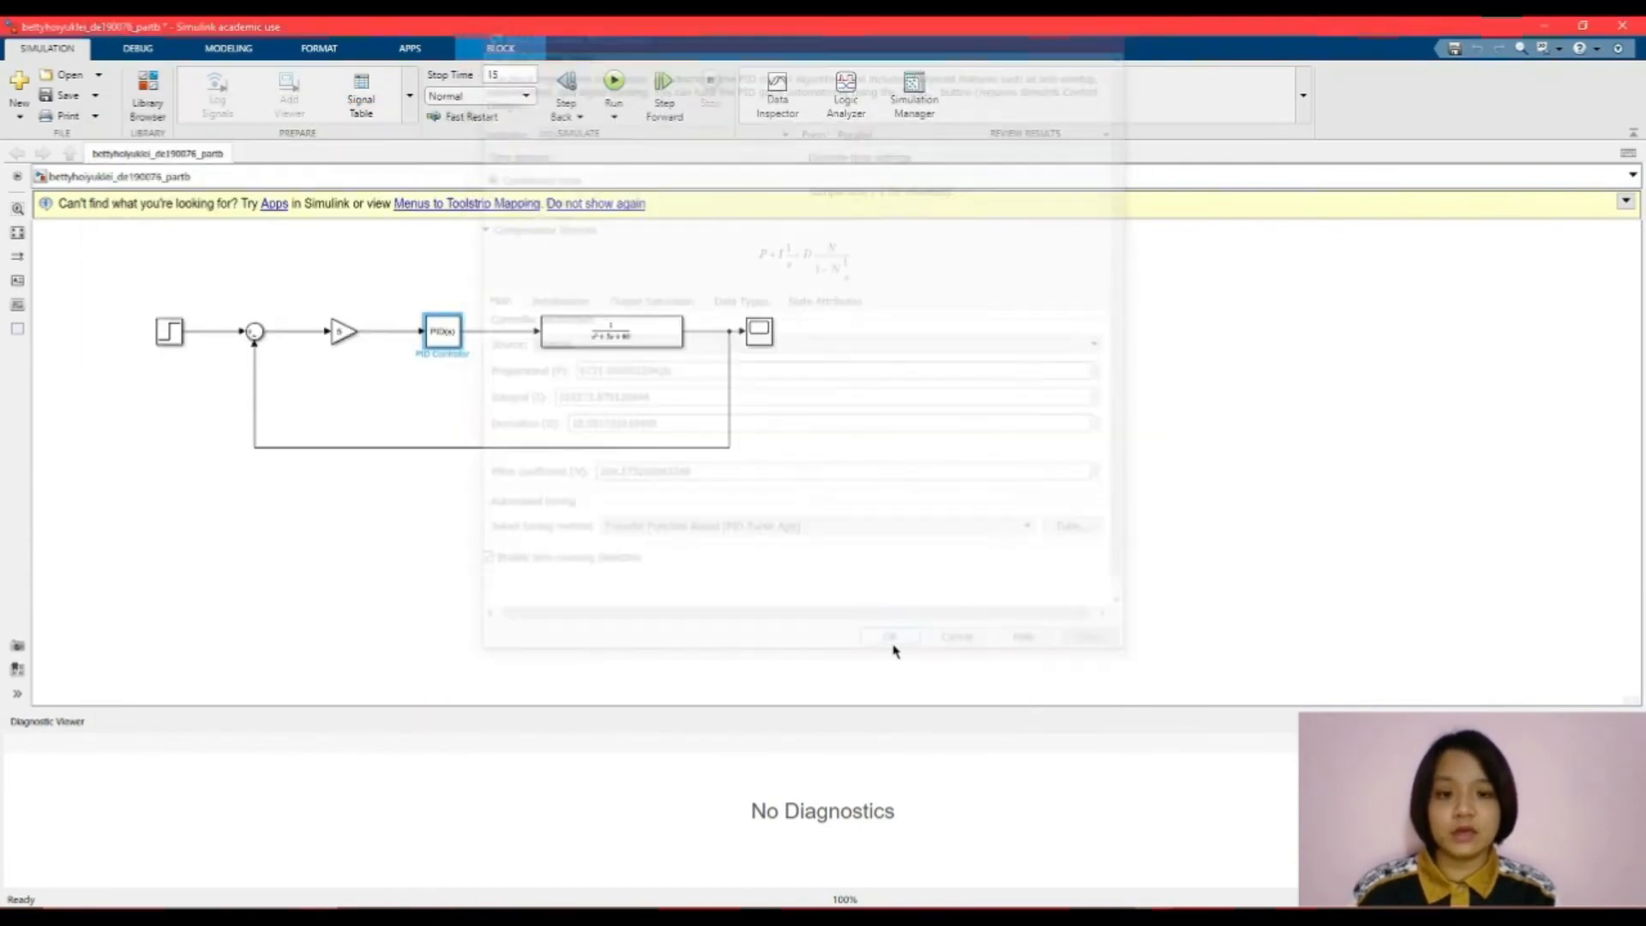
# - Rerun the simulation from the Scope and enlarge the plot around the transient from about 0.8 to 1.35 seconds, maximizing the Scope
pyautogui.doubleClick(759, 332)
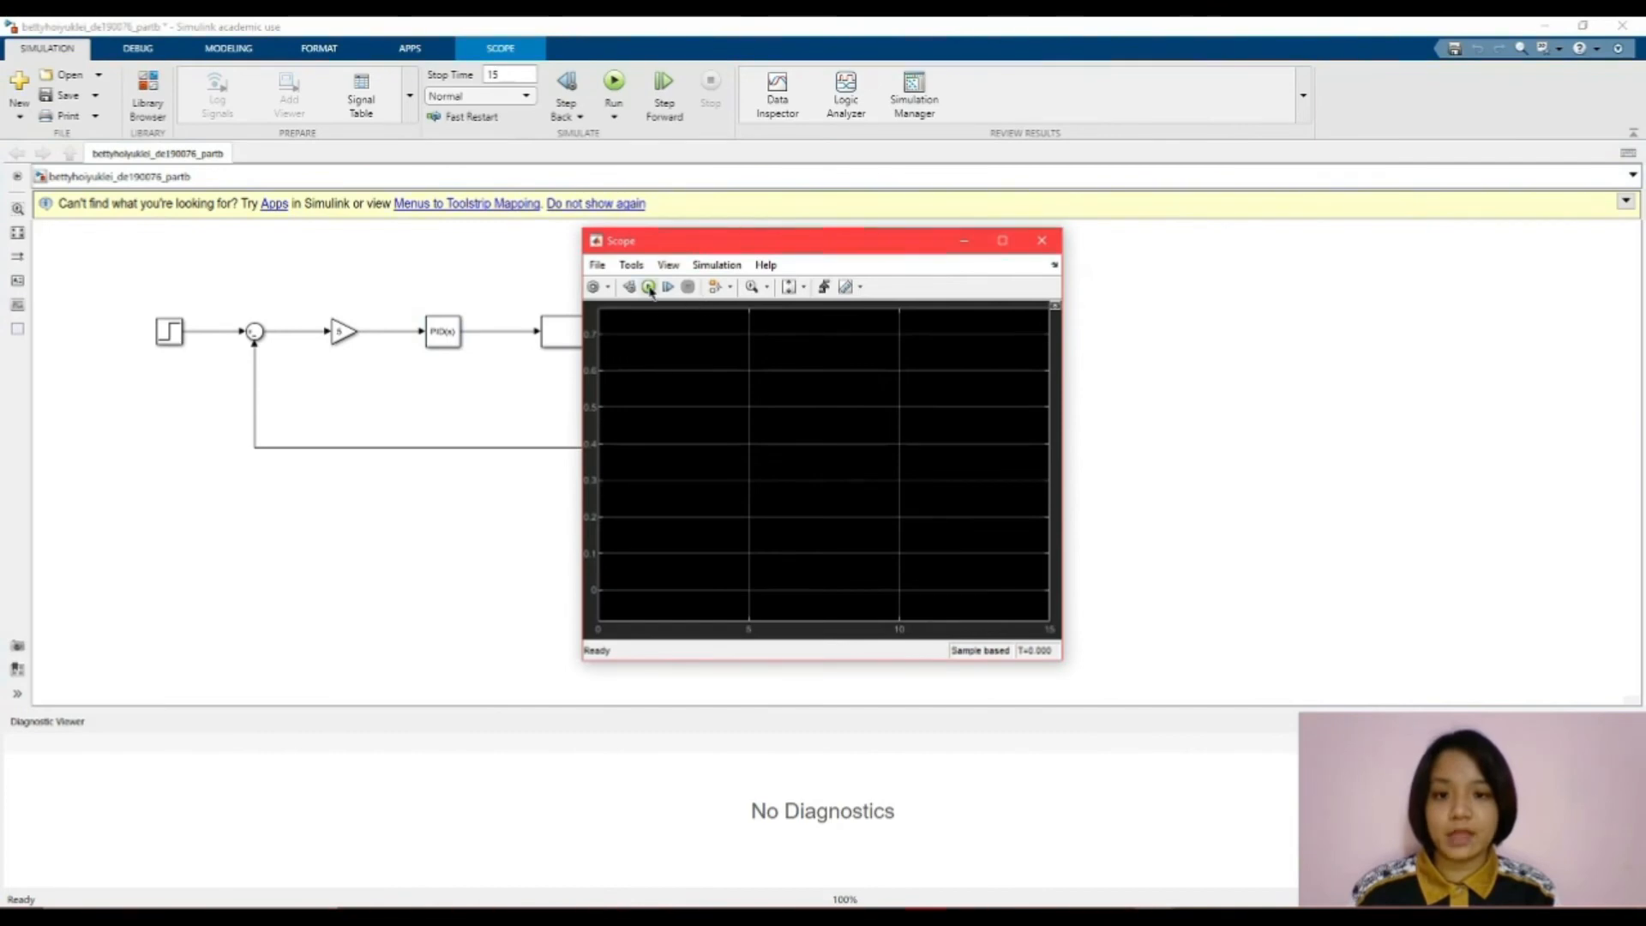
pyautogui.click(649, 289)
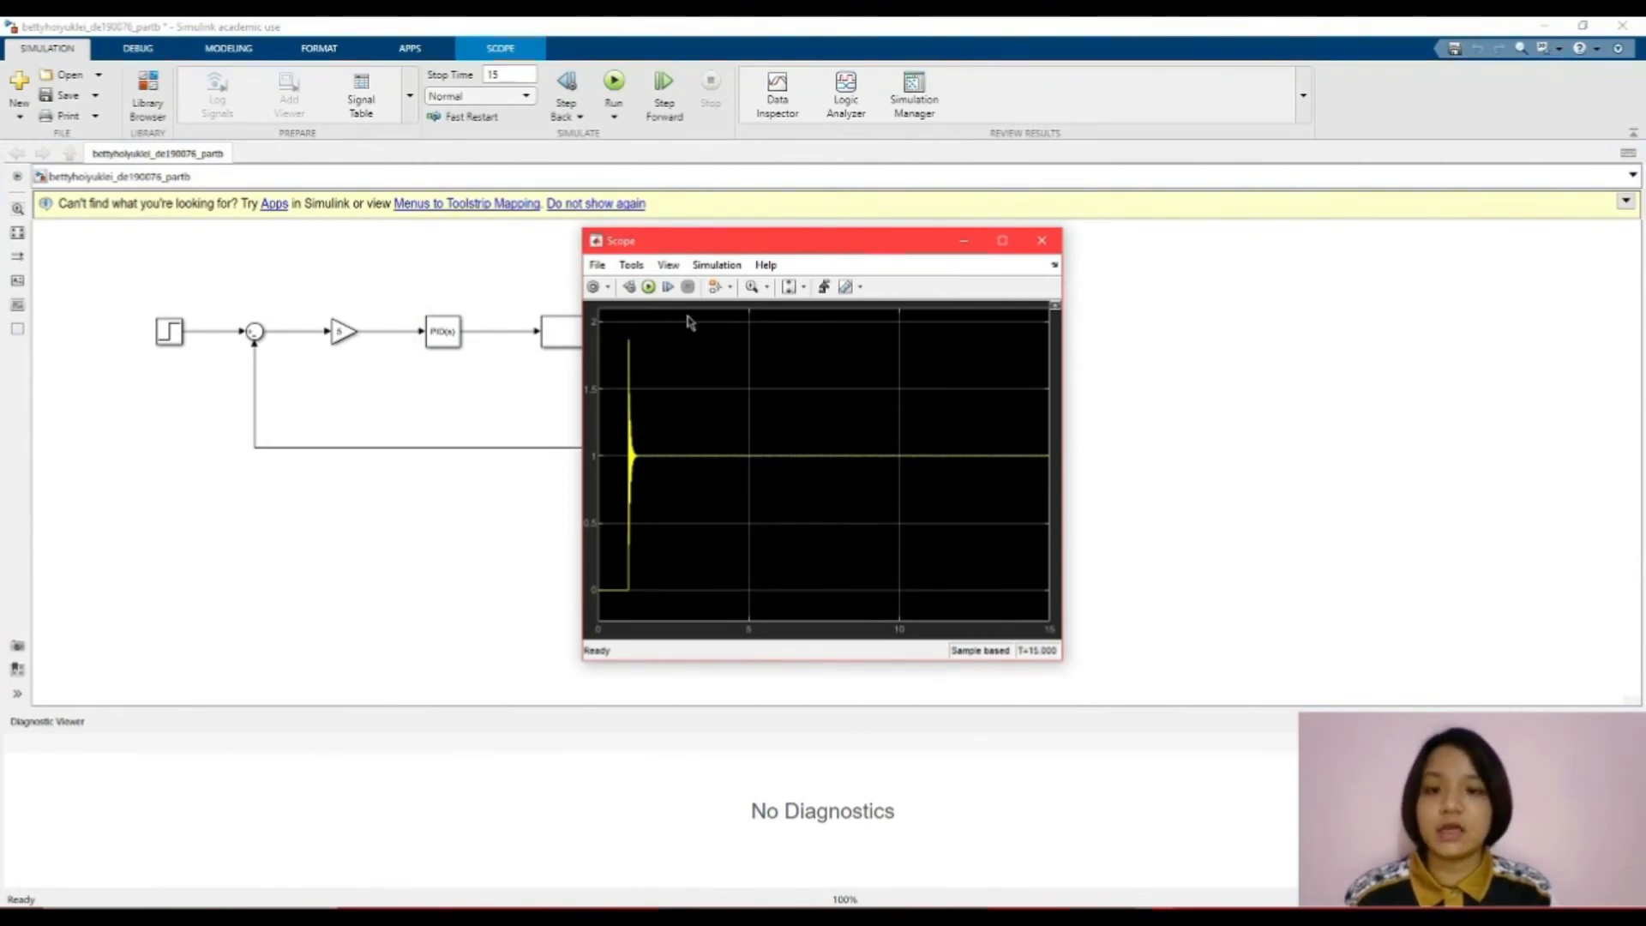
pyautogui.click(752, 287)
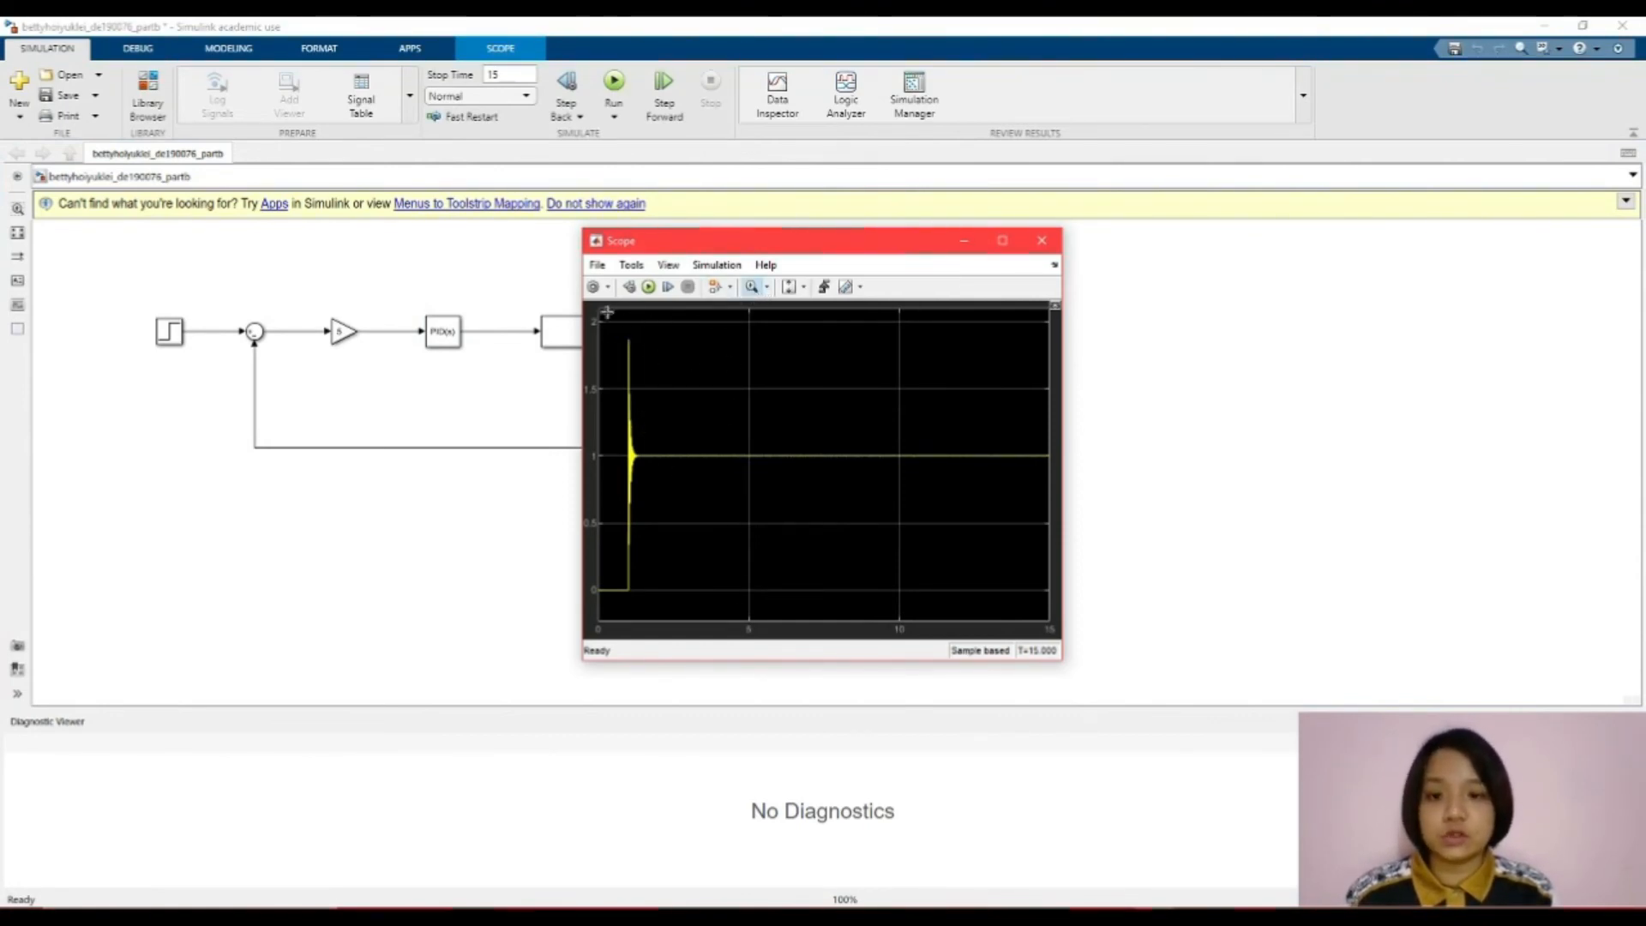
pyautogui.moveTo(606, 313); pyautogui.dragTo(731, 611)
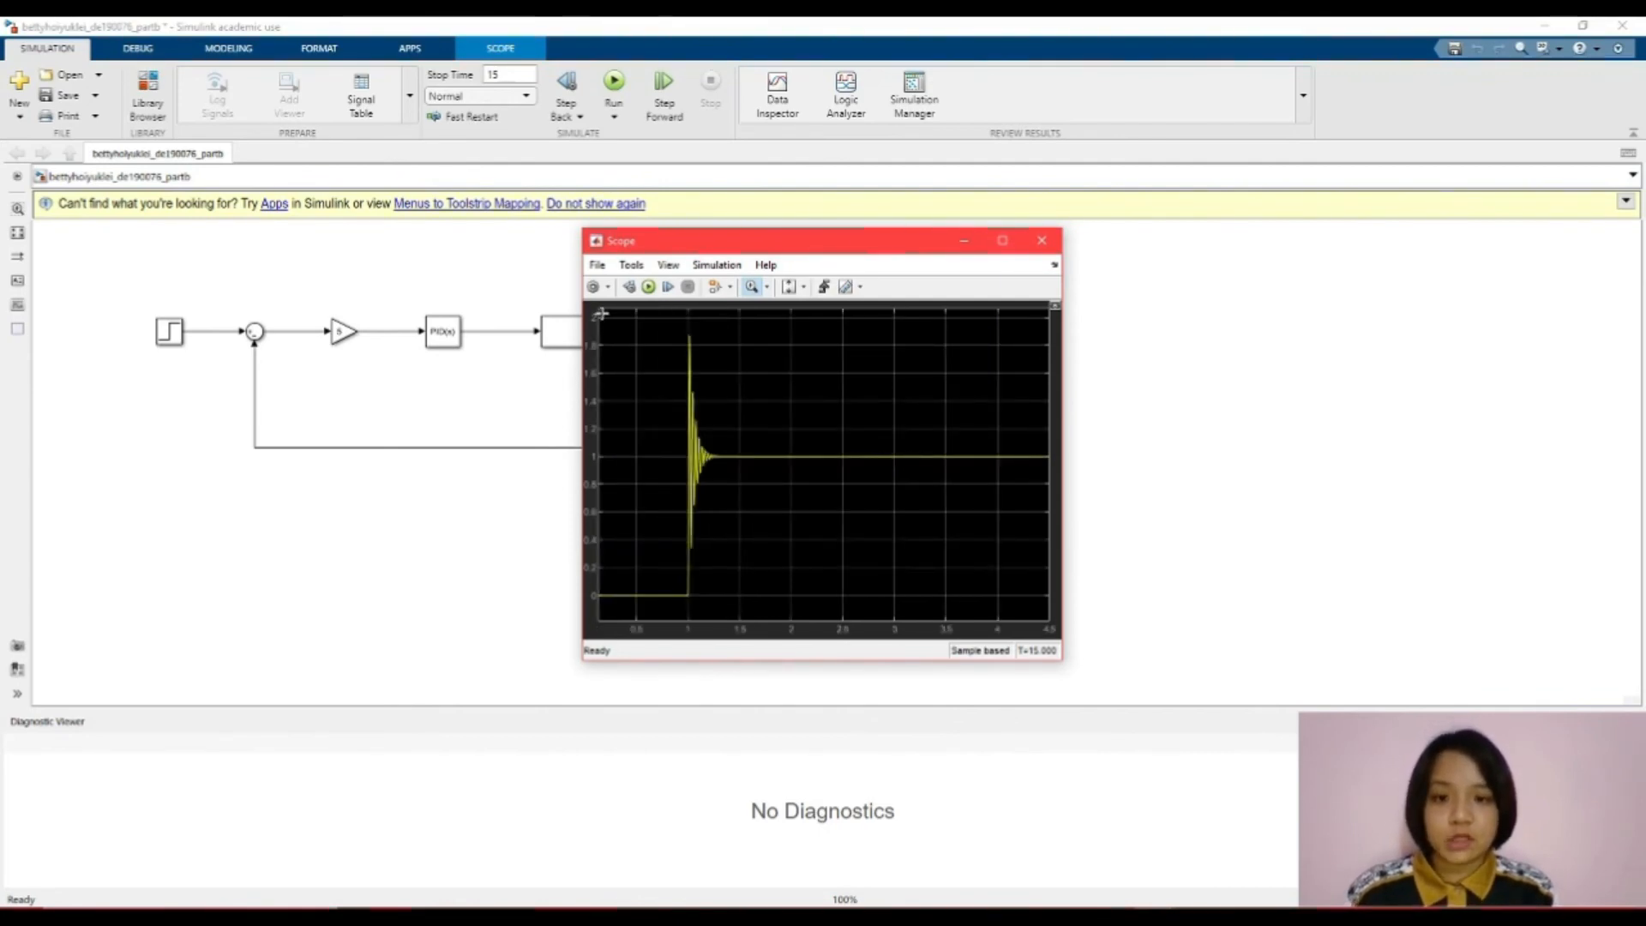
pyautogui.moveTo(601, 314); pyautogui.dragTo(805, 618)
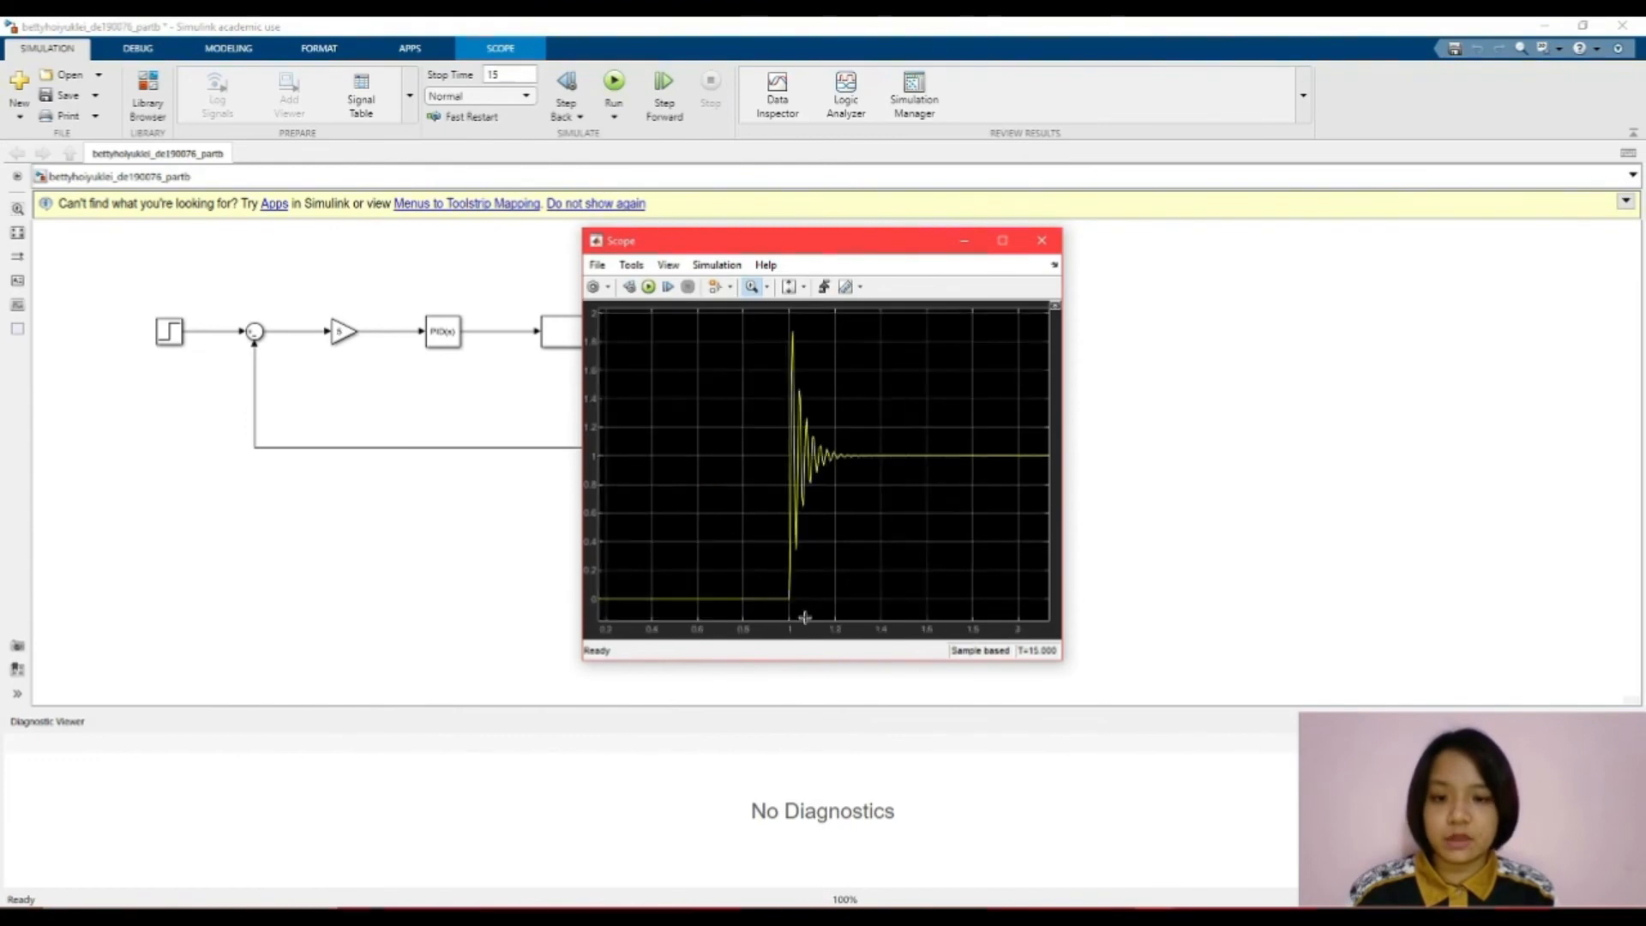
pyautogui.moveTo(686, 308); pyautogui.dragTo(962, 633)
pyautogui.moveTo(684, 308); pyautogui.dragTo(906, 610)
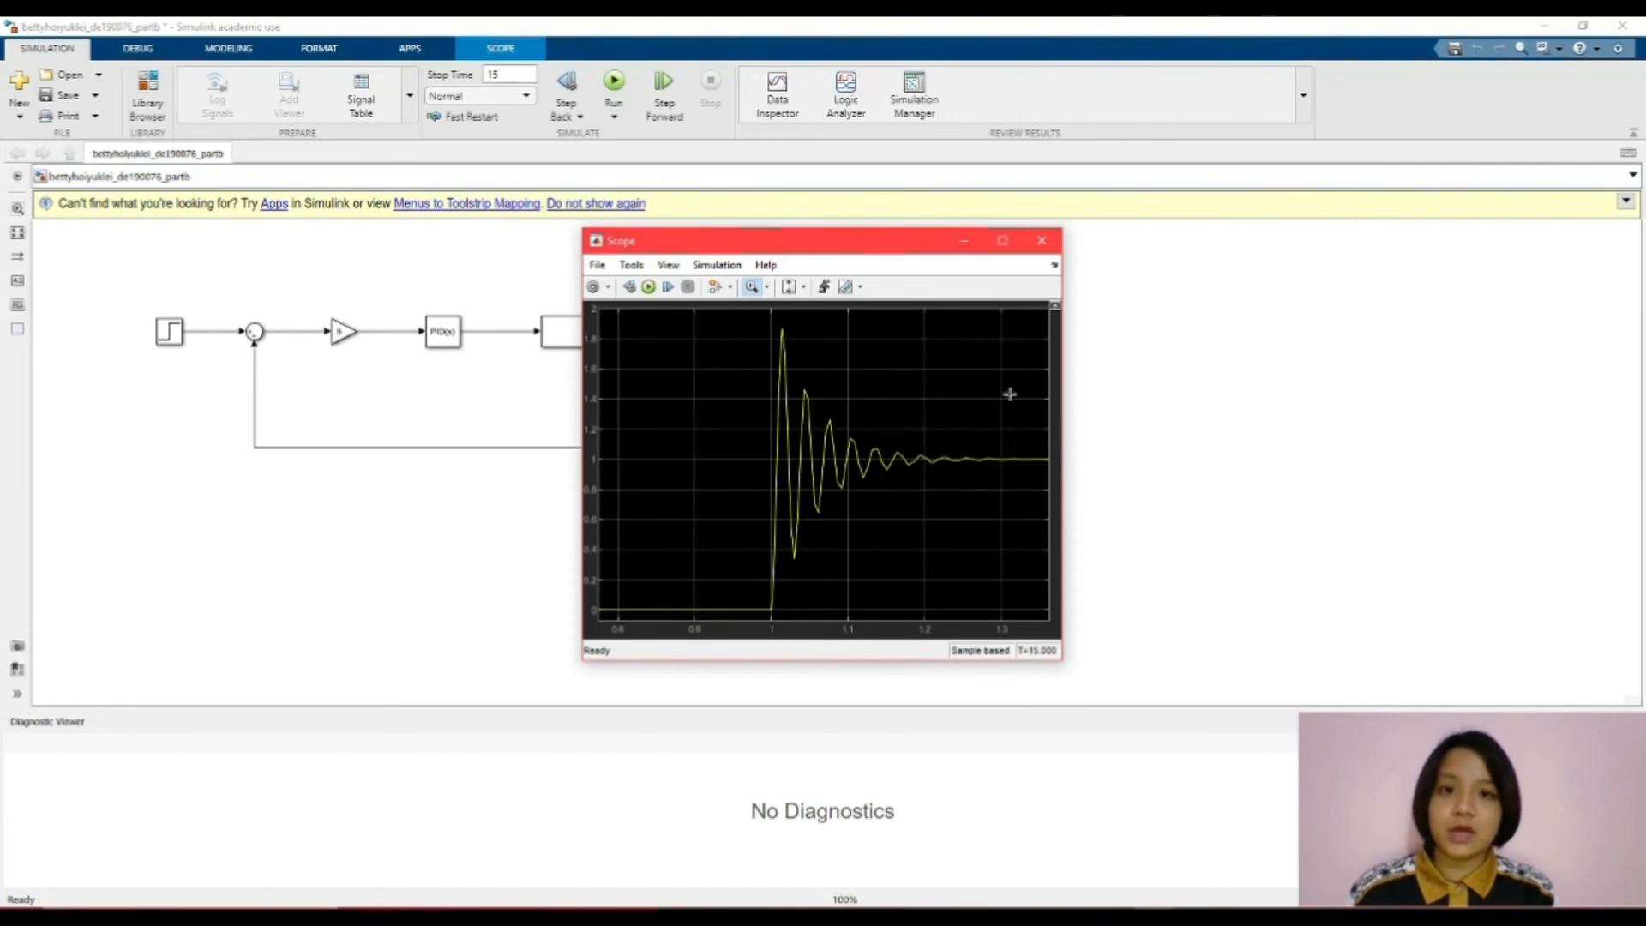
pyautogui.click(1002, 240)
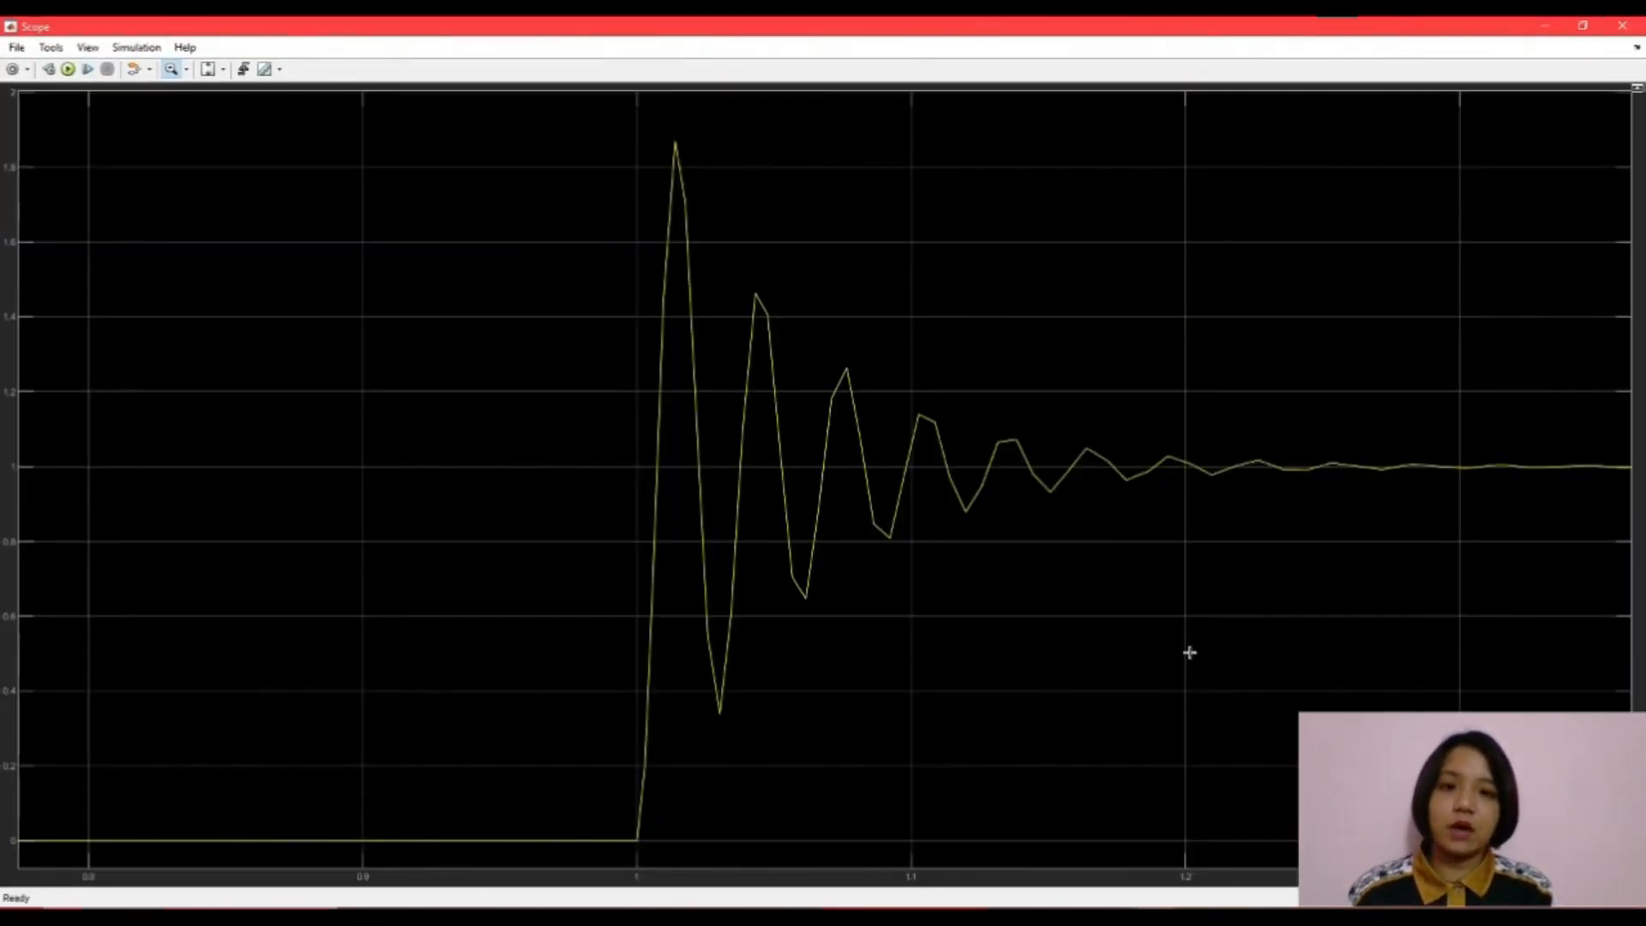